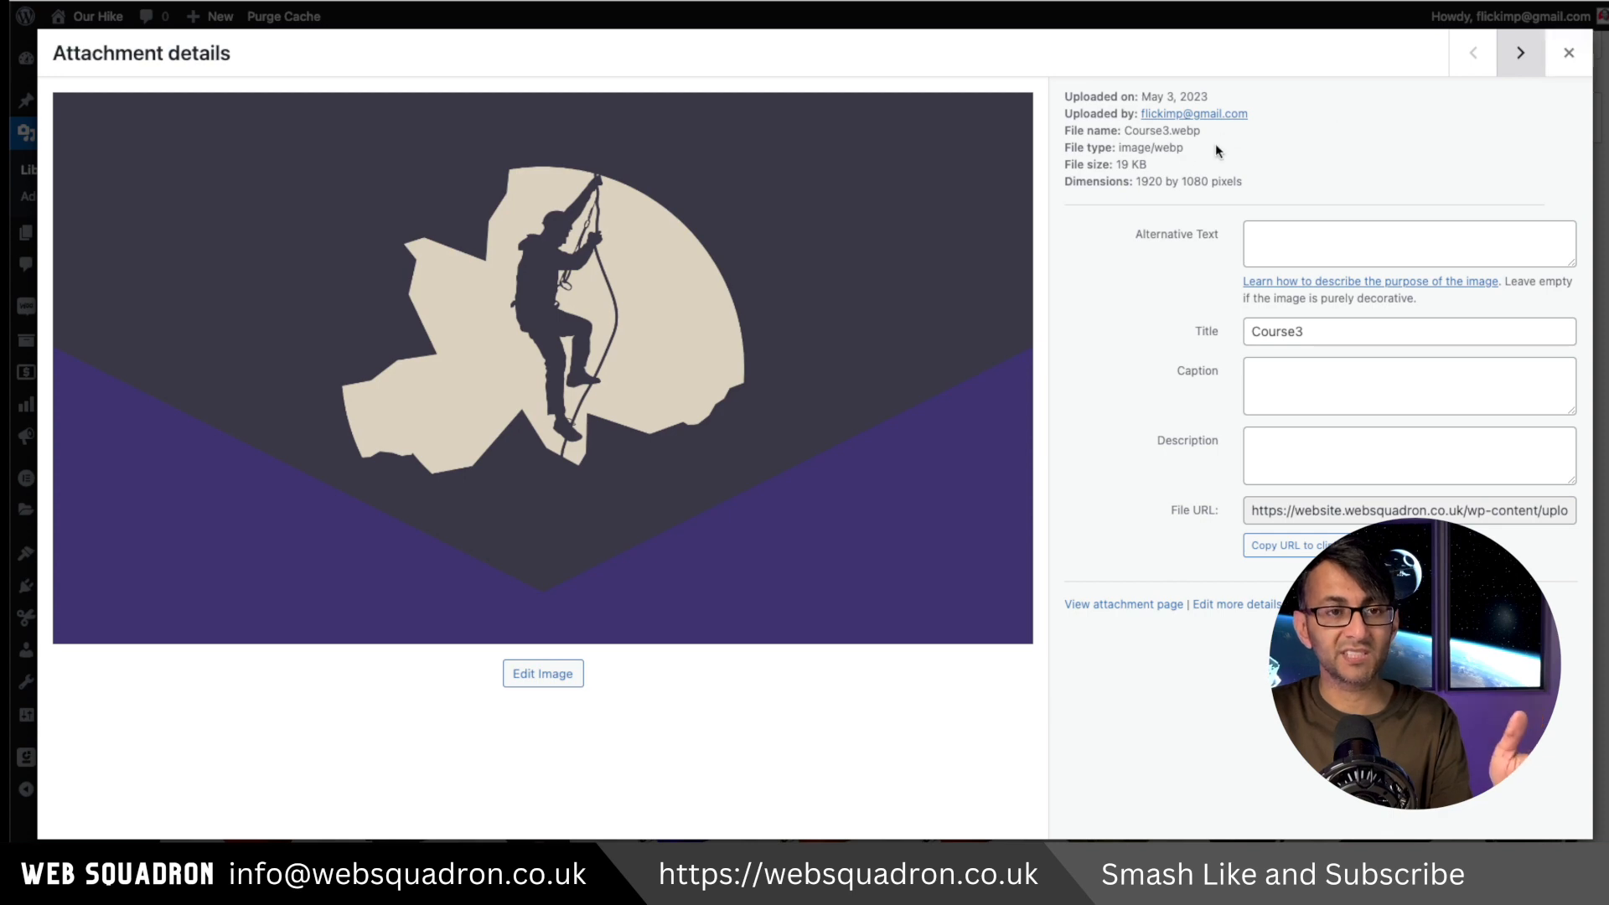
# Close the attachment details and start a new store product titled "Rockstar"
pyautogui.click(1565, 56)
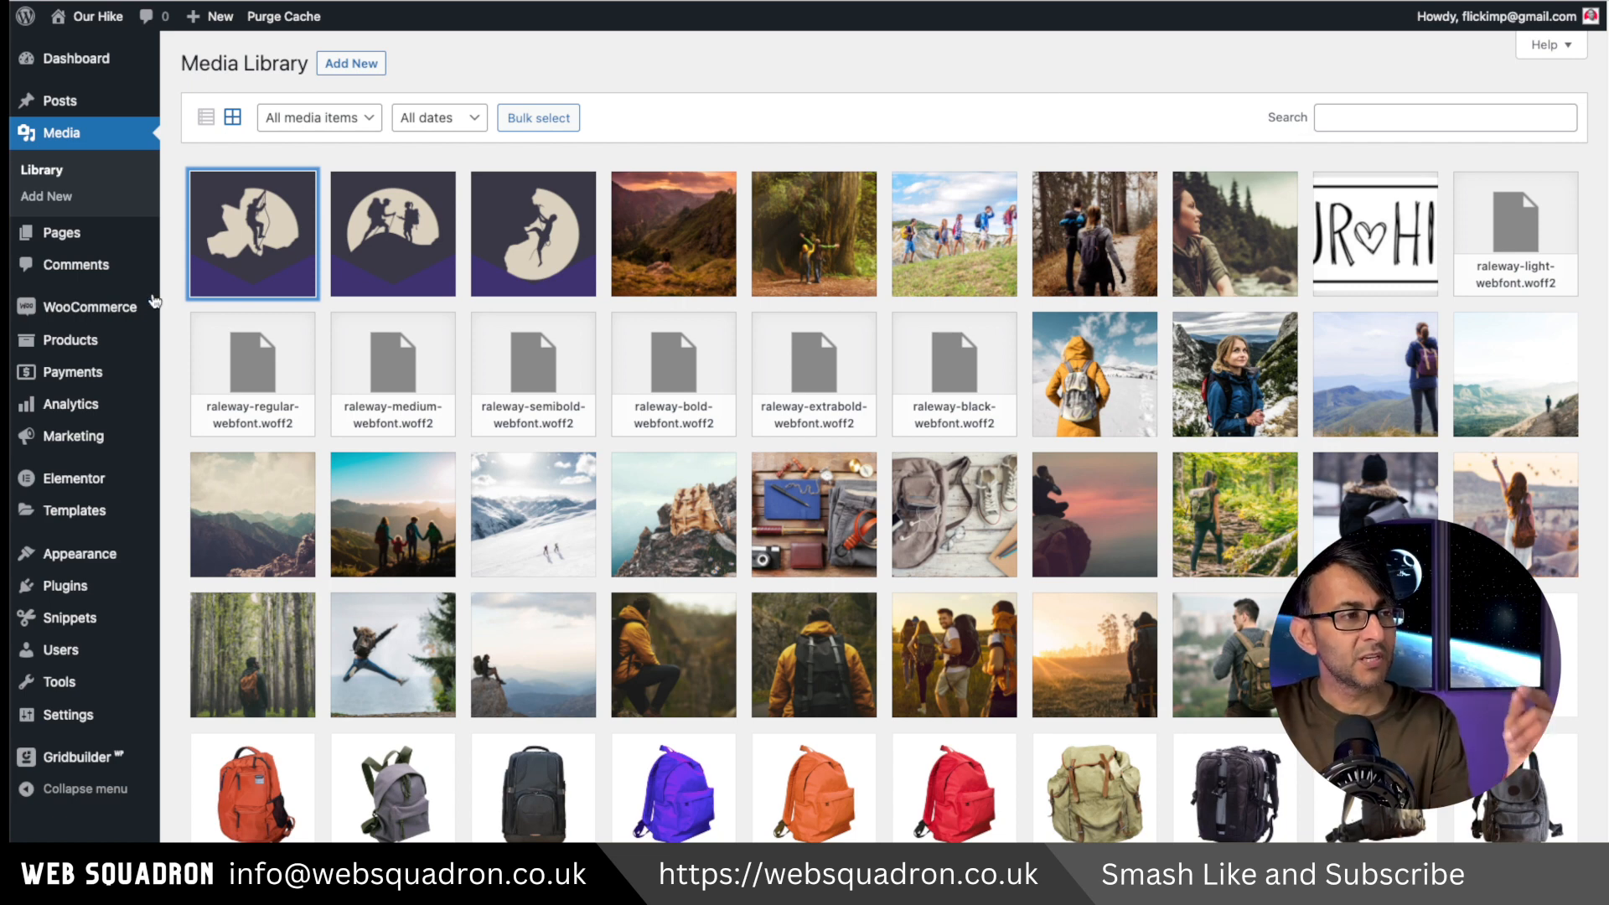
pyautogui.moveTo(92, 332)
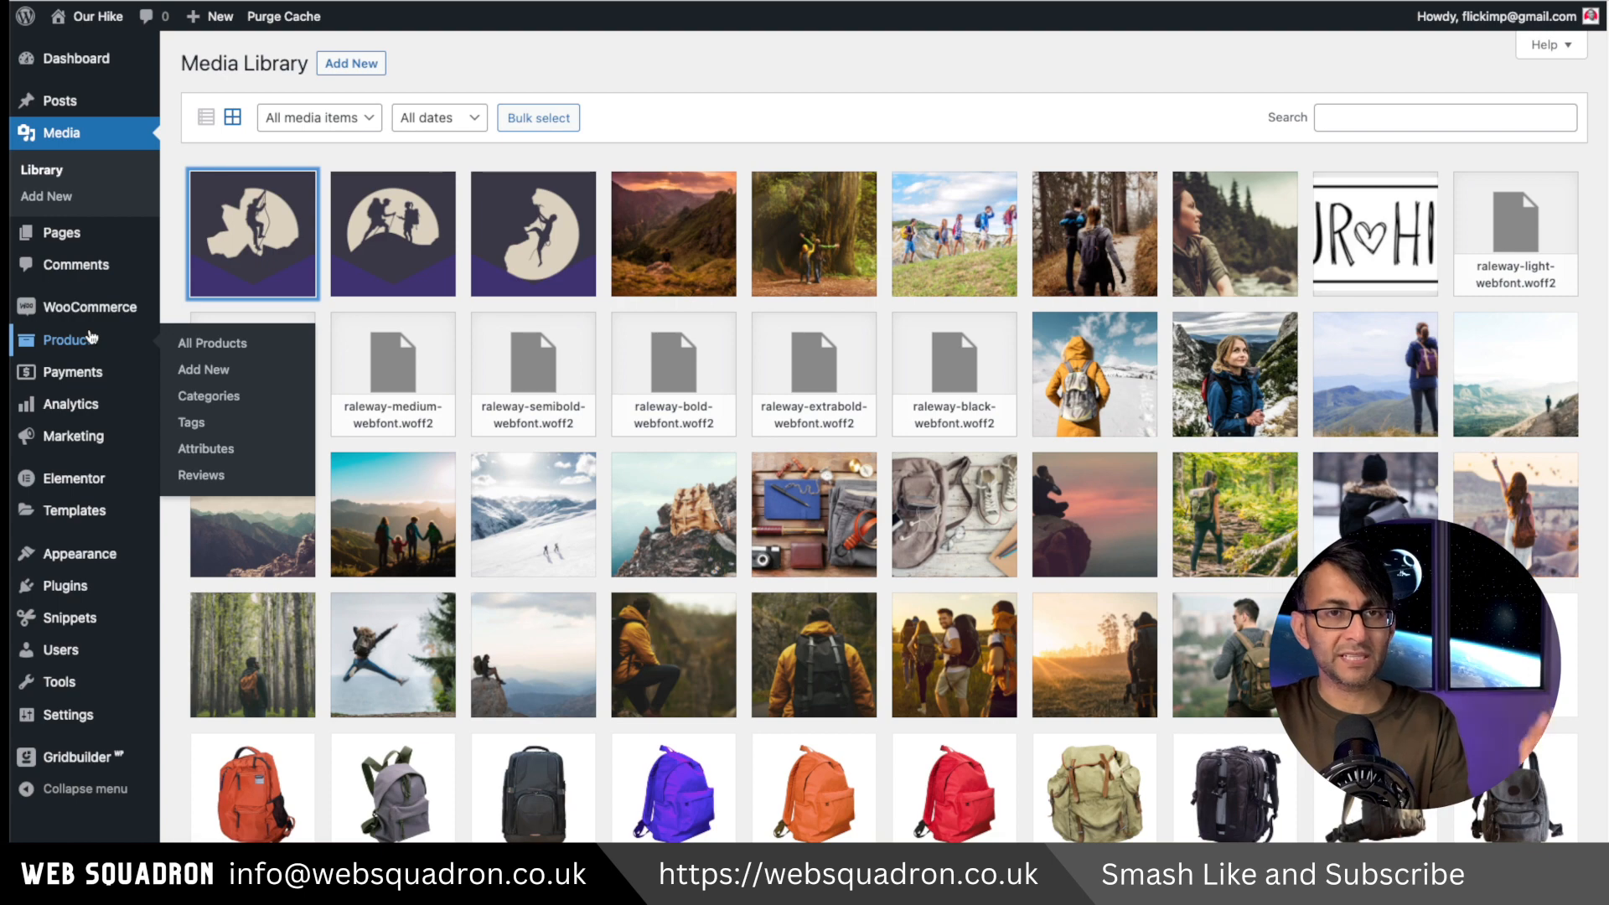
pyautogui.click(207, 345)
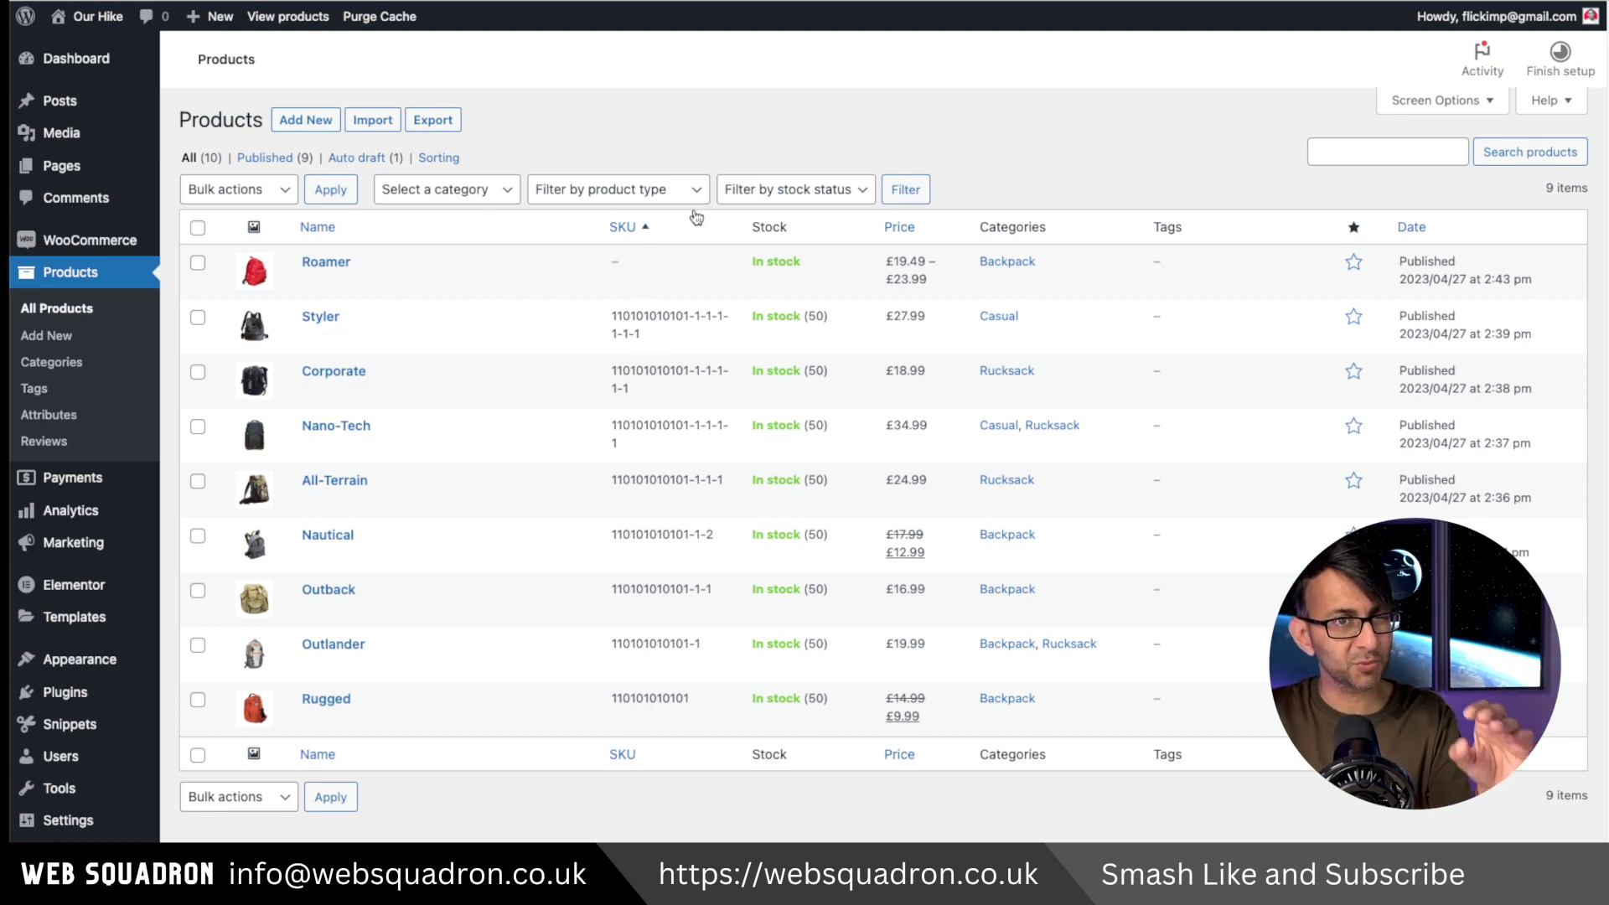
pyautogui.click(314, 126)
pyautogui.write('Rockstar')
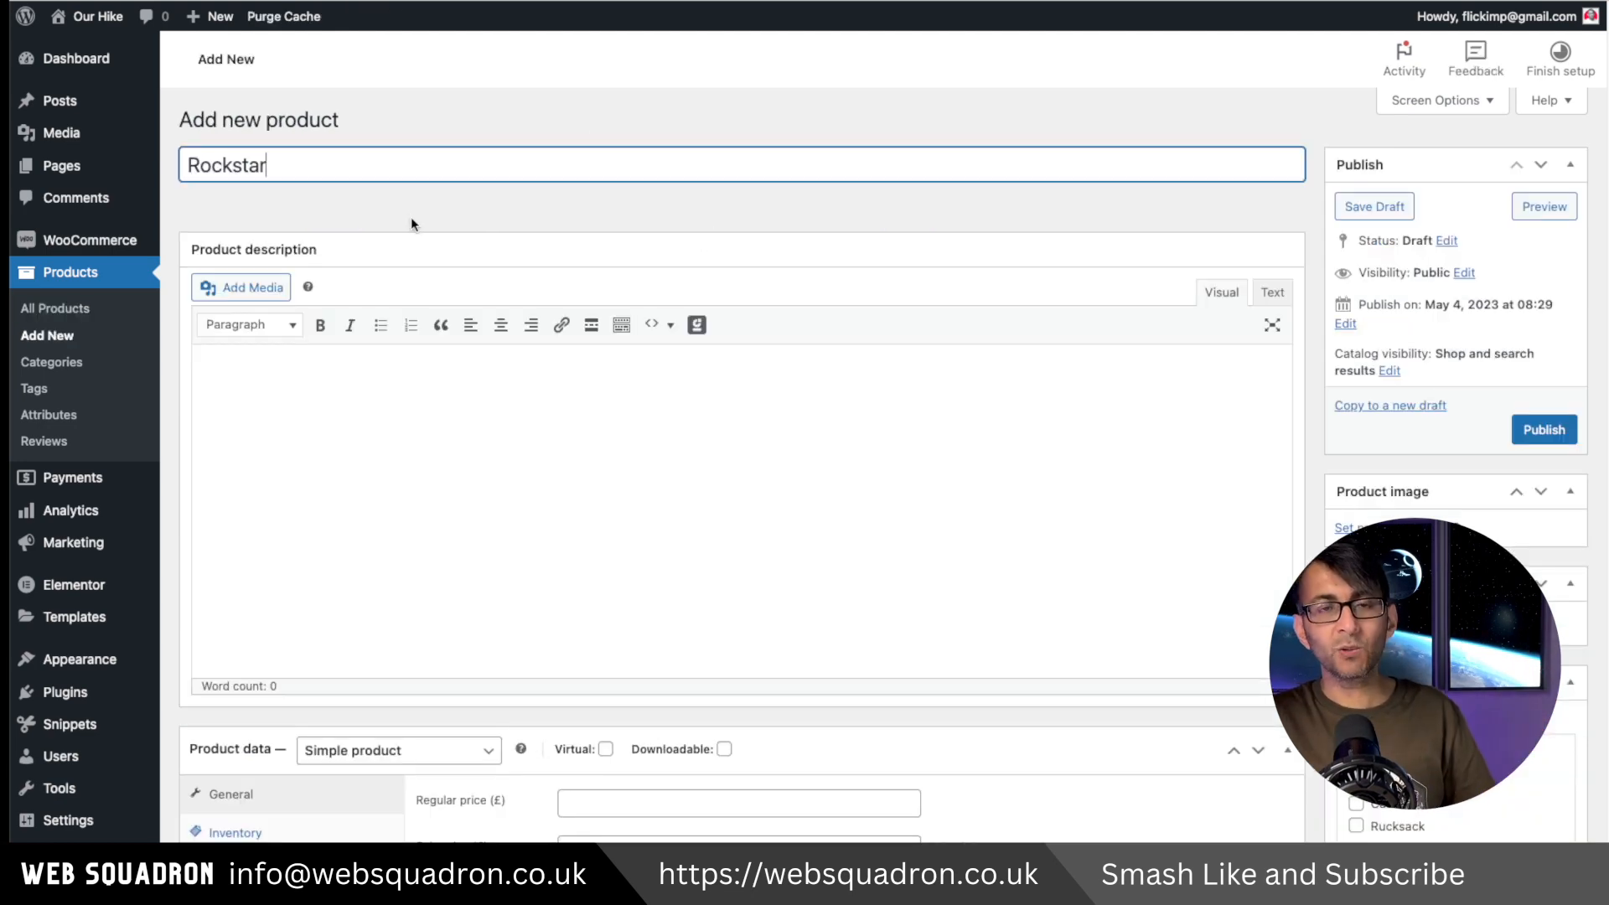
# Fill the Rockstar product description with Lorem ipsum paragraphs, including a six-item bulleted list followed by two closing paragraphs
pyautogui.click(984, 498)
pyautogui.write('Lorem ipsum dolor sit amet, consectetur adipiscing elit, sed do eiusmod tempor incididunt ut labore et dolore magna aliqua. Vitae congue mauris rhoncus aenean vel elit scelerisque mauris. Sit amet nulla facilisi morbi tempus iaculis urna. Cursus euismod quis viverra nibh. Auctor augue mauris augue neque gravida in fermentum. At erat pellentesque adipiscing commodo. Aliquam ultrices sagittis orci a scelerisque purus semper eget. Lobortis scelerisque fermentum dui faucibus in ornare. Sed viverra tellus in hac habitasse platea dictumst. Massa massa ultricies mi quis hendrerit dolor magna eget.')
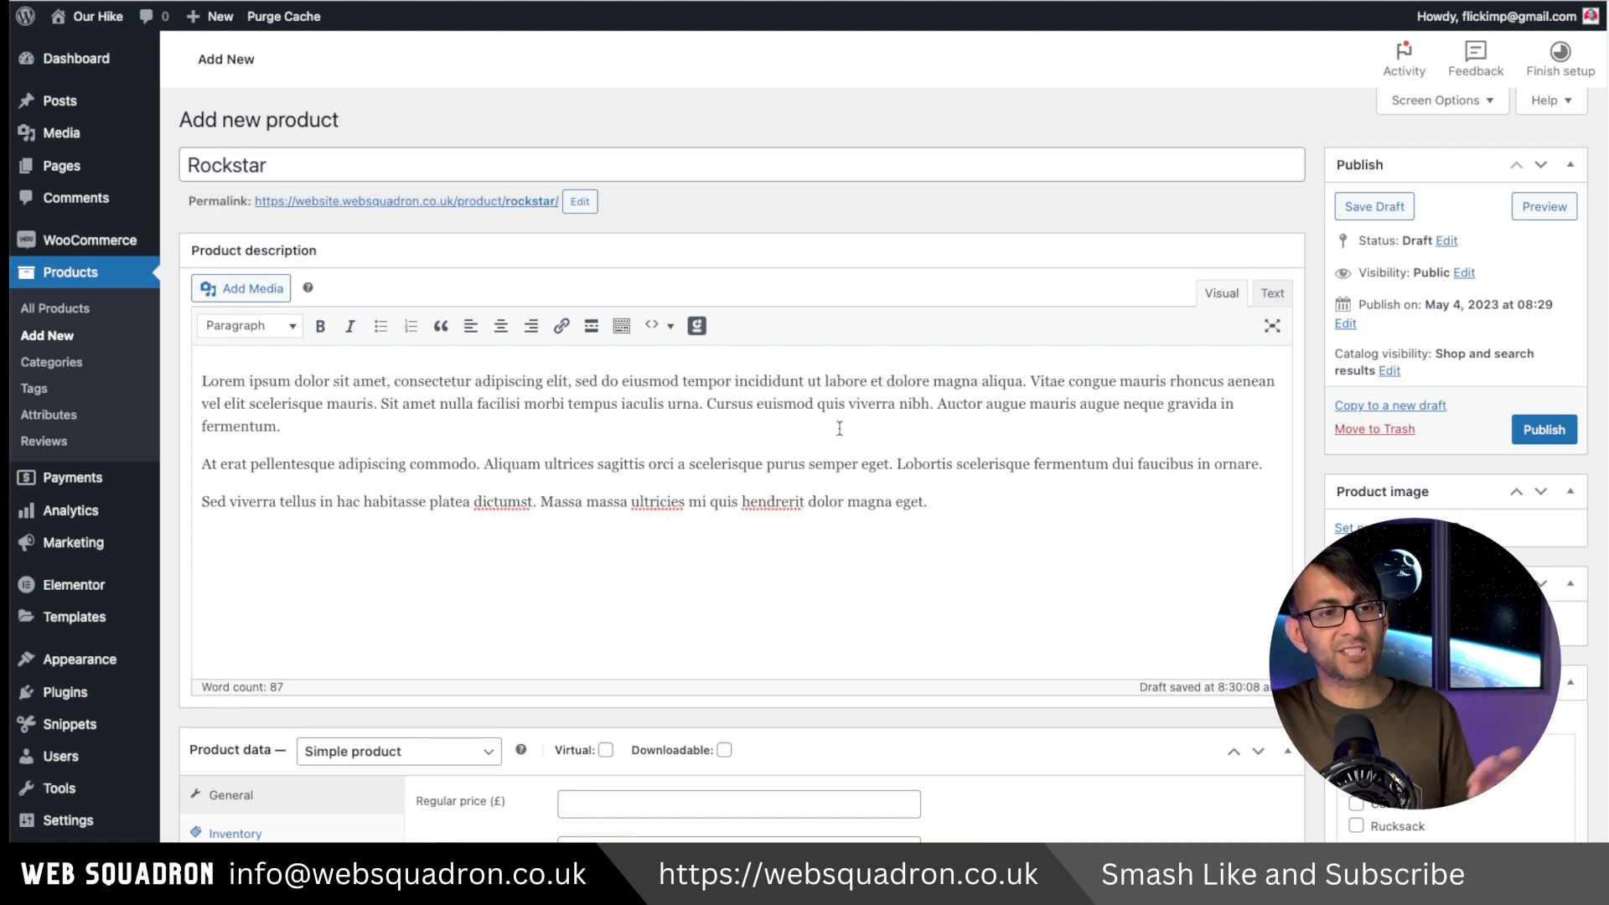
pyautogui.press('Return')
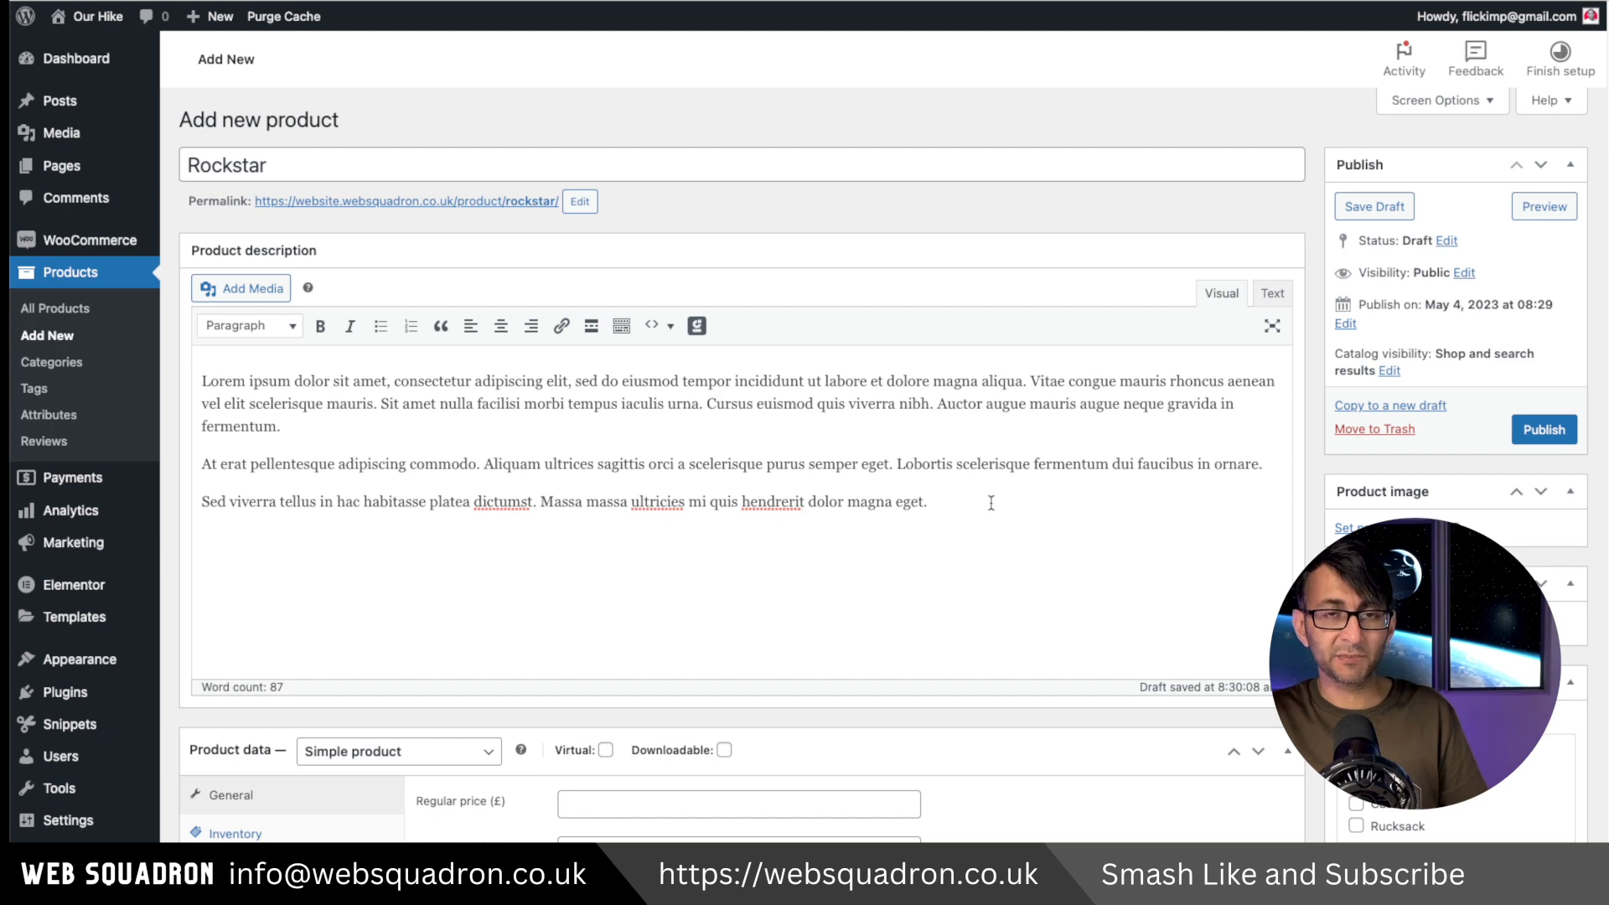
pyautogui.moveTo(991, 503); pyautogui.dragTo(201, 503)
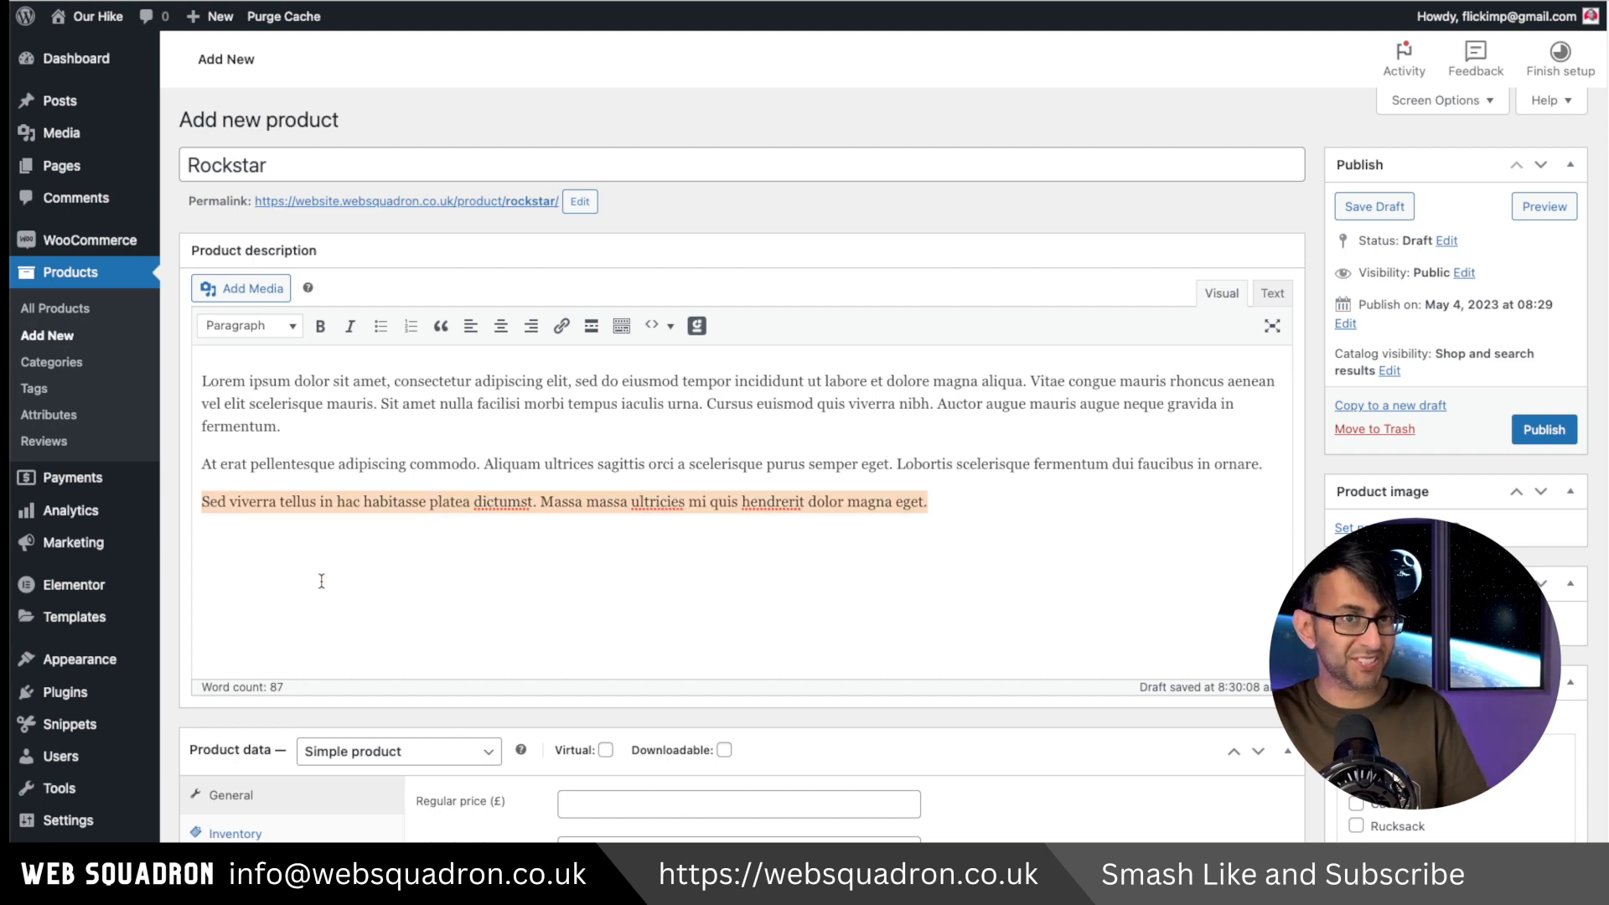
pyautogui.click(961, 494)
pyautogui.press('Return')
pyautogui.write('Sed viverra tellus in hac habitasse platea dictumst. Massa massa ultricies mi quis hendrerit dolor magna eget. Sed viverra tellus in hac habitasse platea dictumst. Massa massa ultricies mi quis hendrerit dolor magna eget. Sed viverra tellus in hac habitasse platea dictumst. Massa massa ultricies mi quis hendrerit dolor magna eget. At erat pellentesque adipiscing commodo. Aliquam ultrices sagittis orci a scelerisque purus semper eget. Lobortis scelerisque fermentum dui faucibus in ornare. Sed viverra tellus in hac habitasse platea dictumst. Massa massa ultricies mi quis hendrerit dolor magna eget.')
# Copy the entire product description text into the product short description
pyautogui.moveTo(931, 690); pyautogui.dragTo(197, 339)
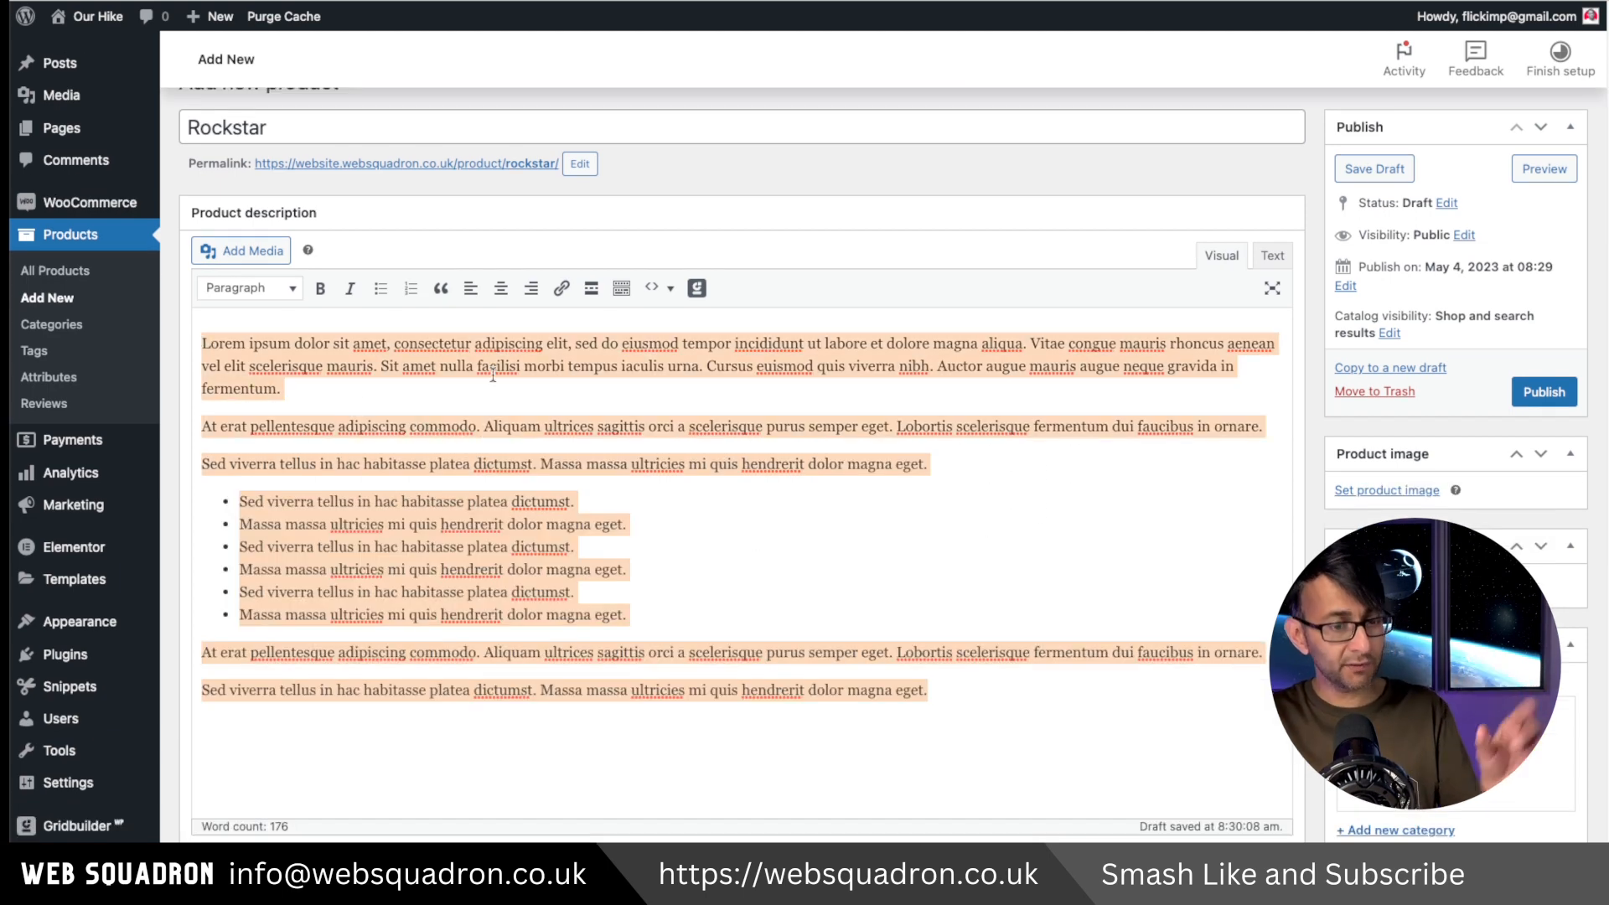
pyautogui.scroll(-9, 573, 614)
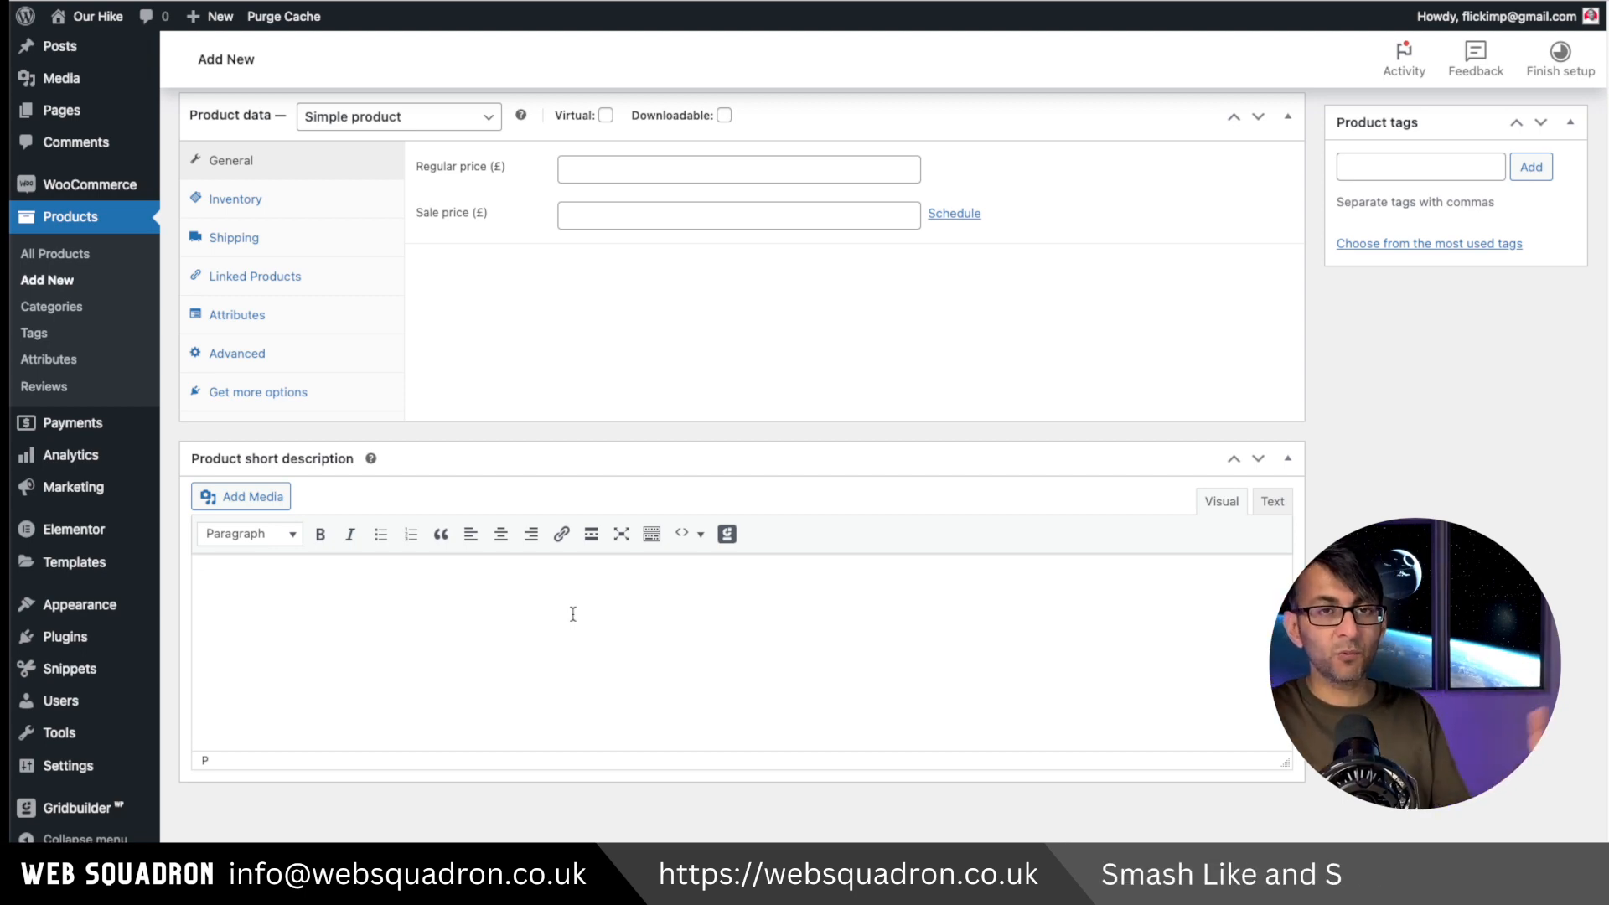
pyautogui.hotkey('ctrl', 'v')
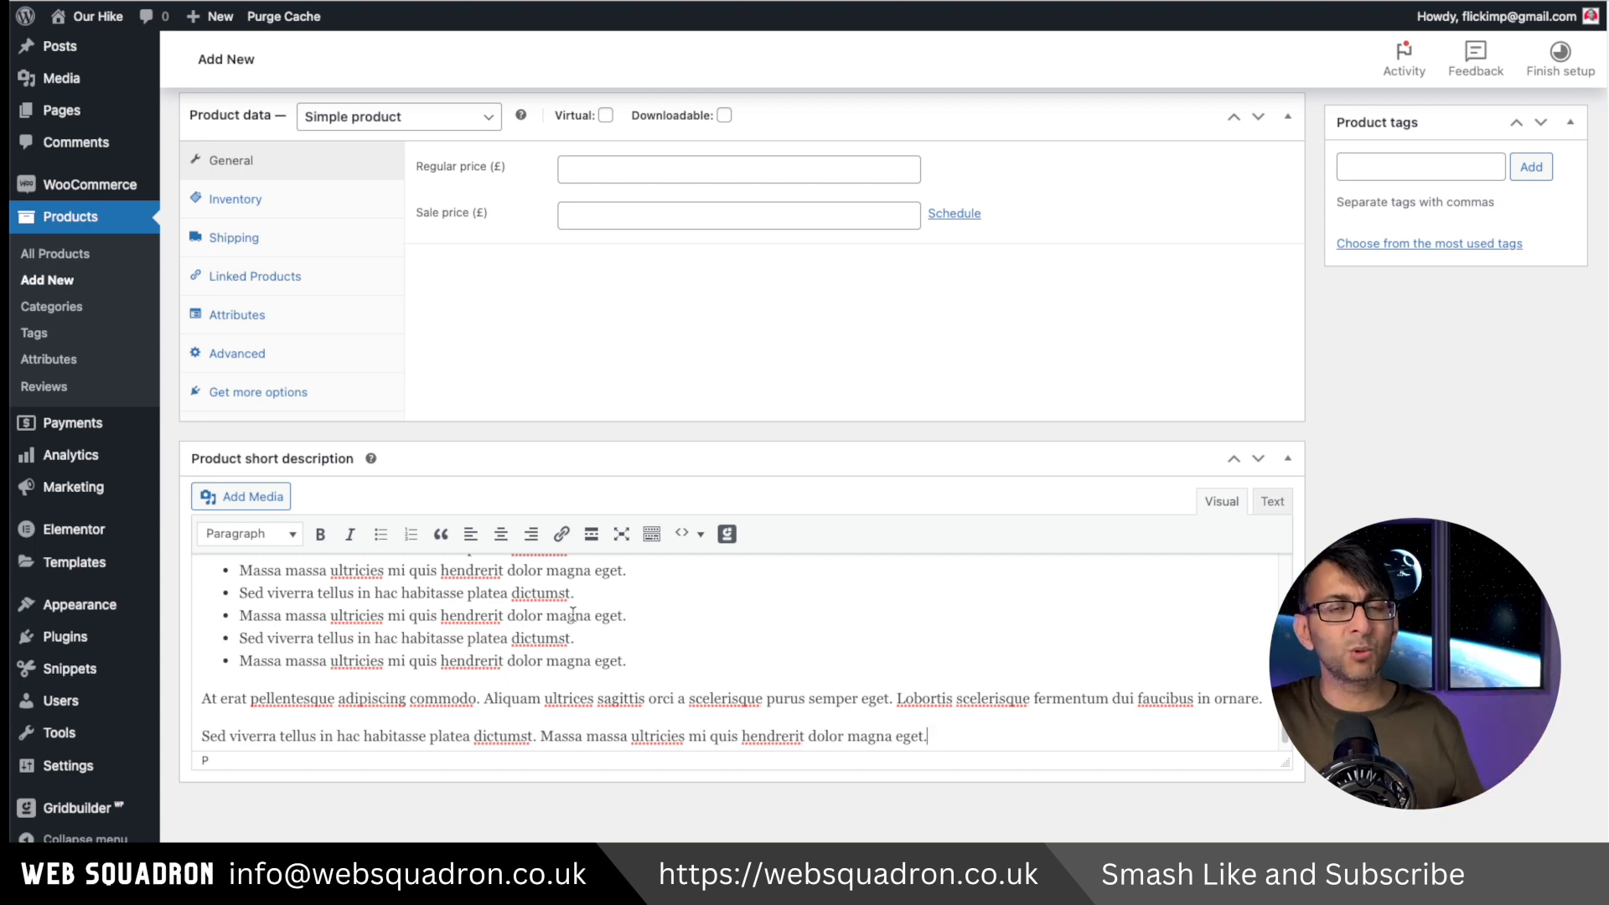
pyautogui.scroll(8, 924, 700)
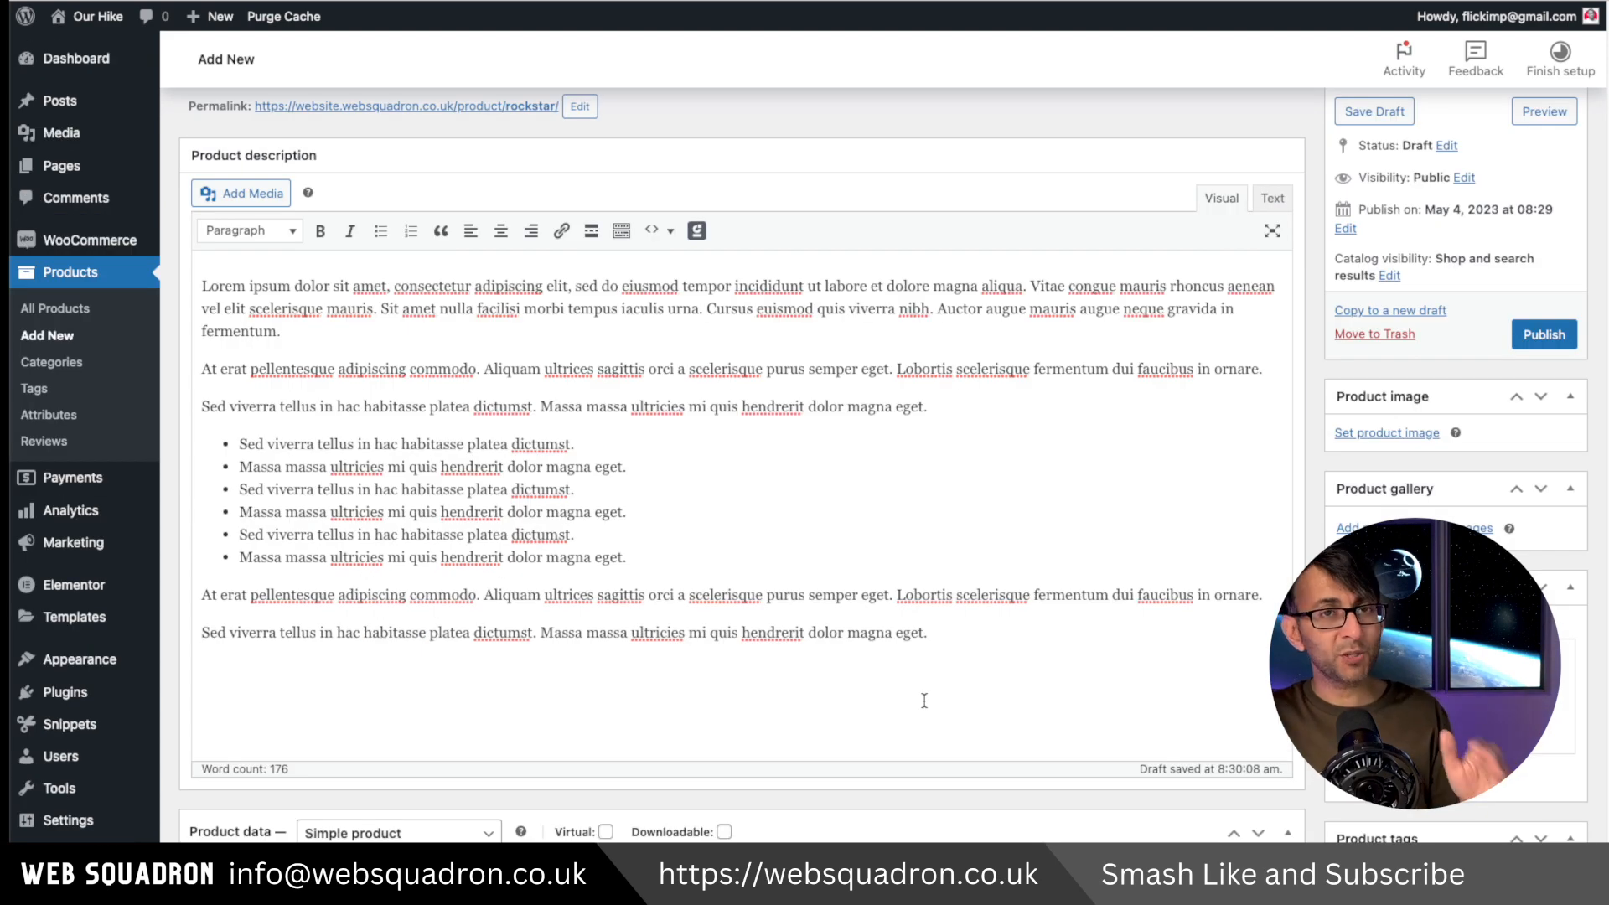
pyautogui.press('Return')
pyautogui.press('Return')
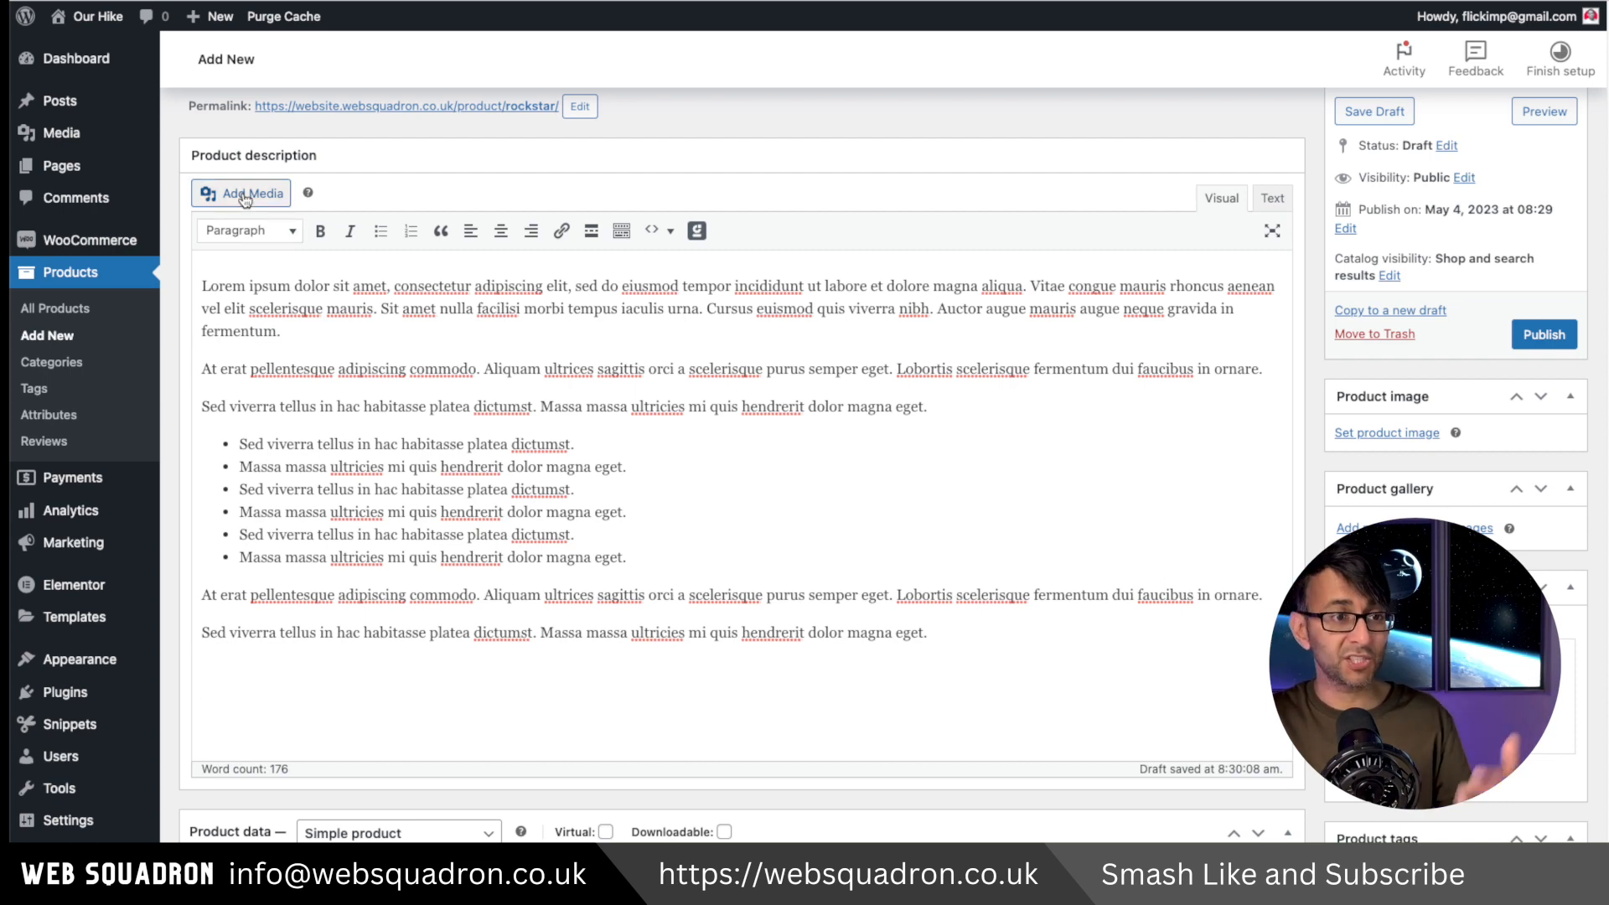
# Create a new product category named "Courses" and assign the product to it
pyautogui.scroll(-4, 1392, 320)
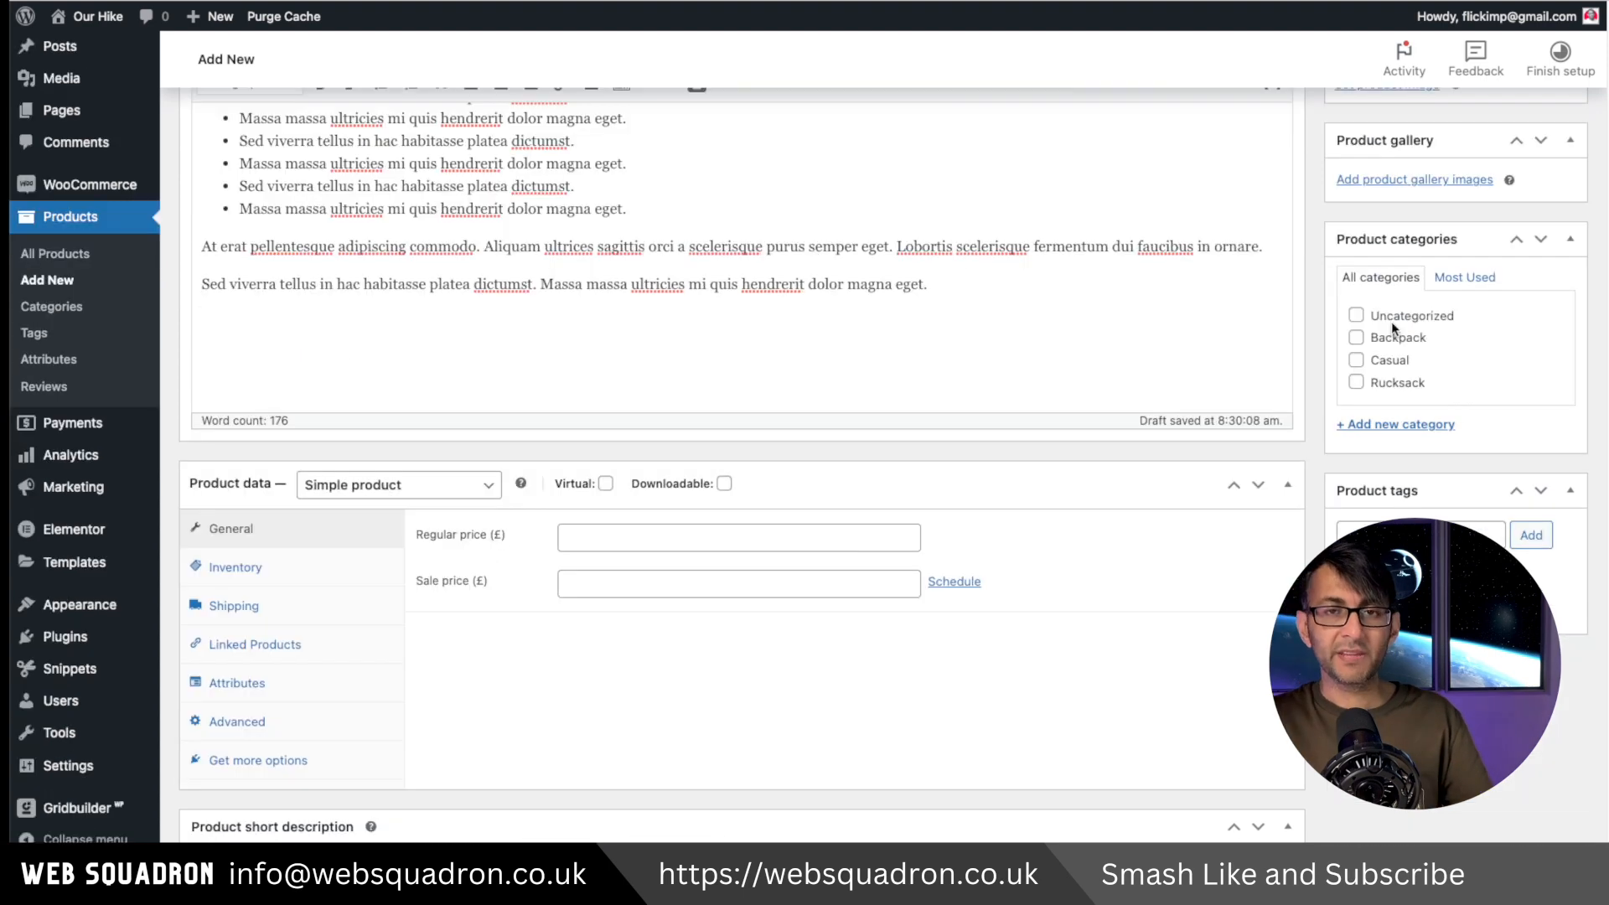
pyautogui.click(1419, 428)
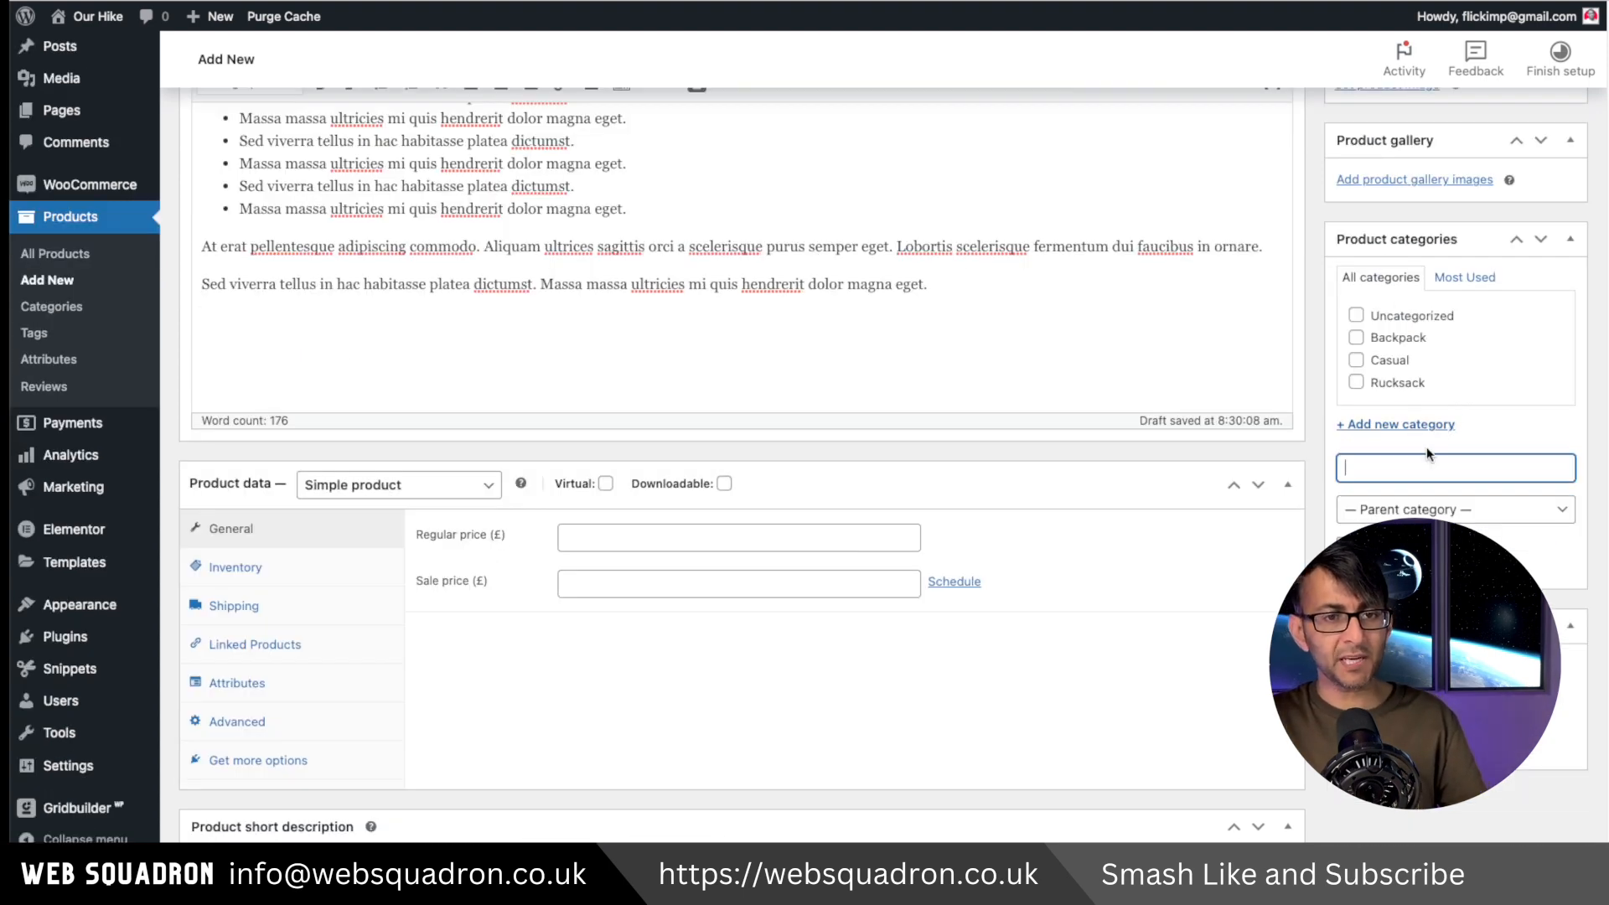
pyautogui.write('Courses')
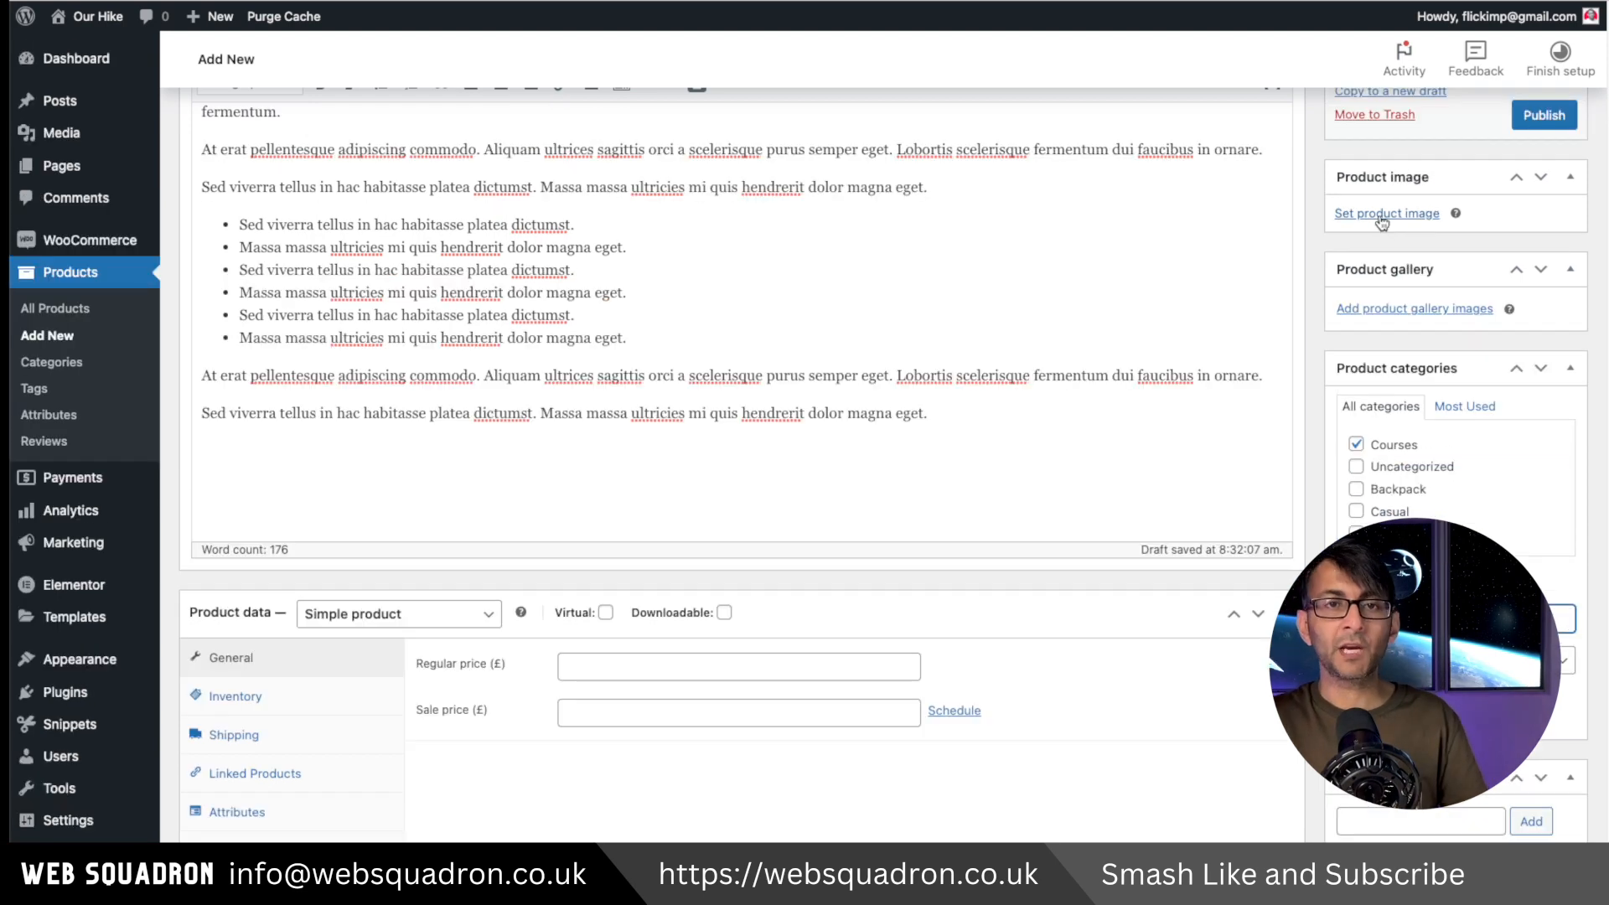
# Set Course1.webp from the media library as the product image
pyautogui.click(1381, 217)
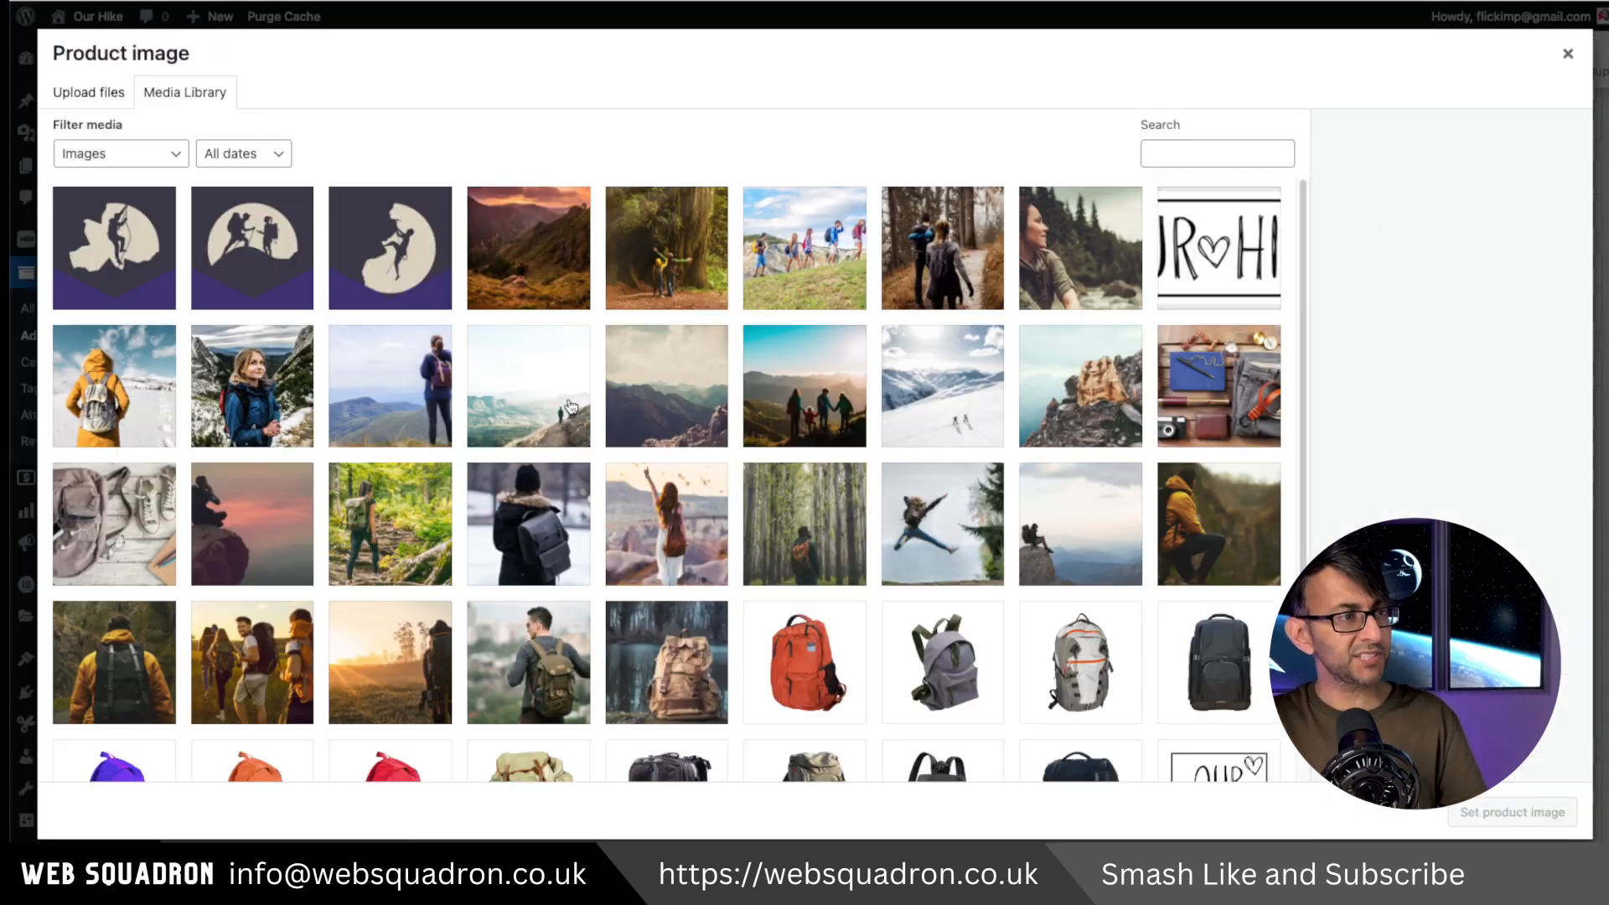
pyautogui.click(412, 273)
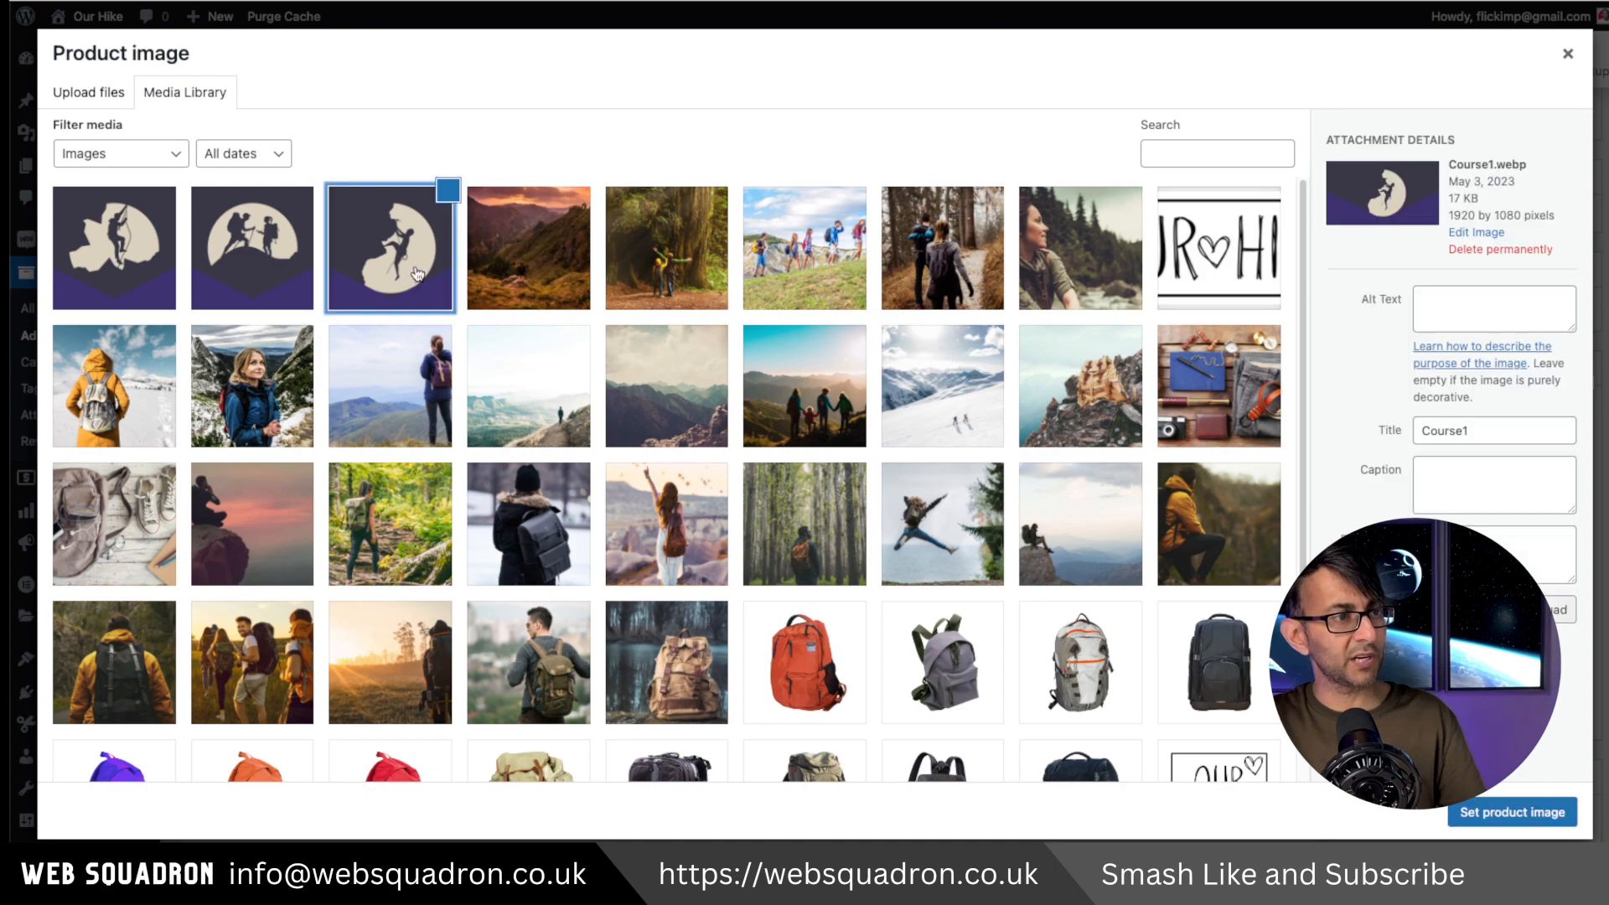
pyautogui.click(1499, 813)
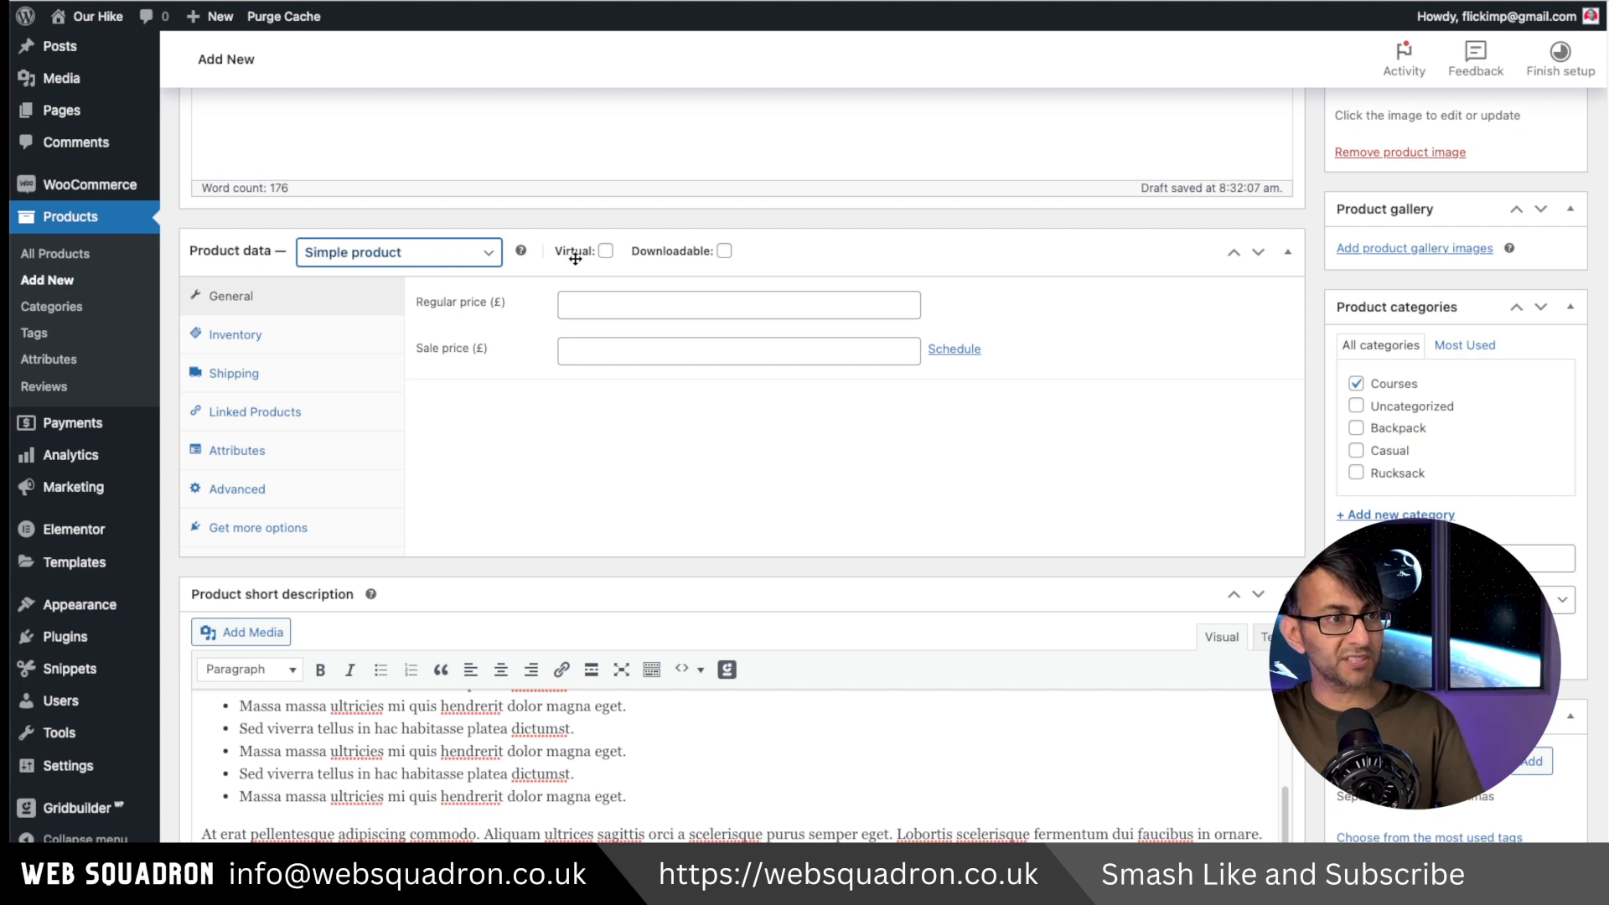
# Mark the simple product as virtual and set its regular price to £99.99
pyautogui.click(606, 251)
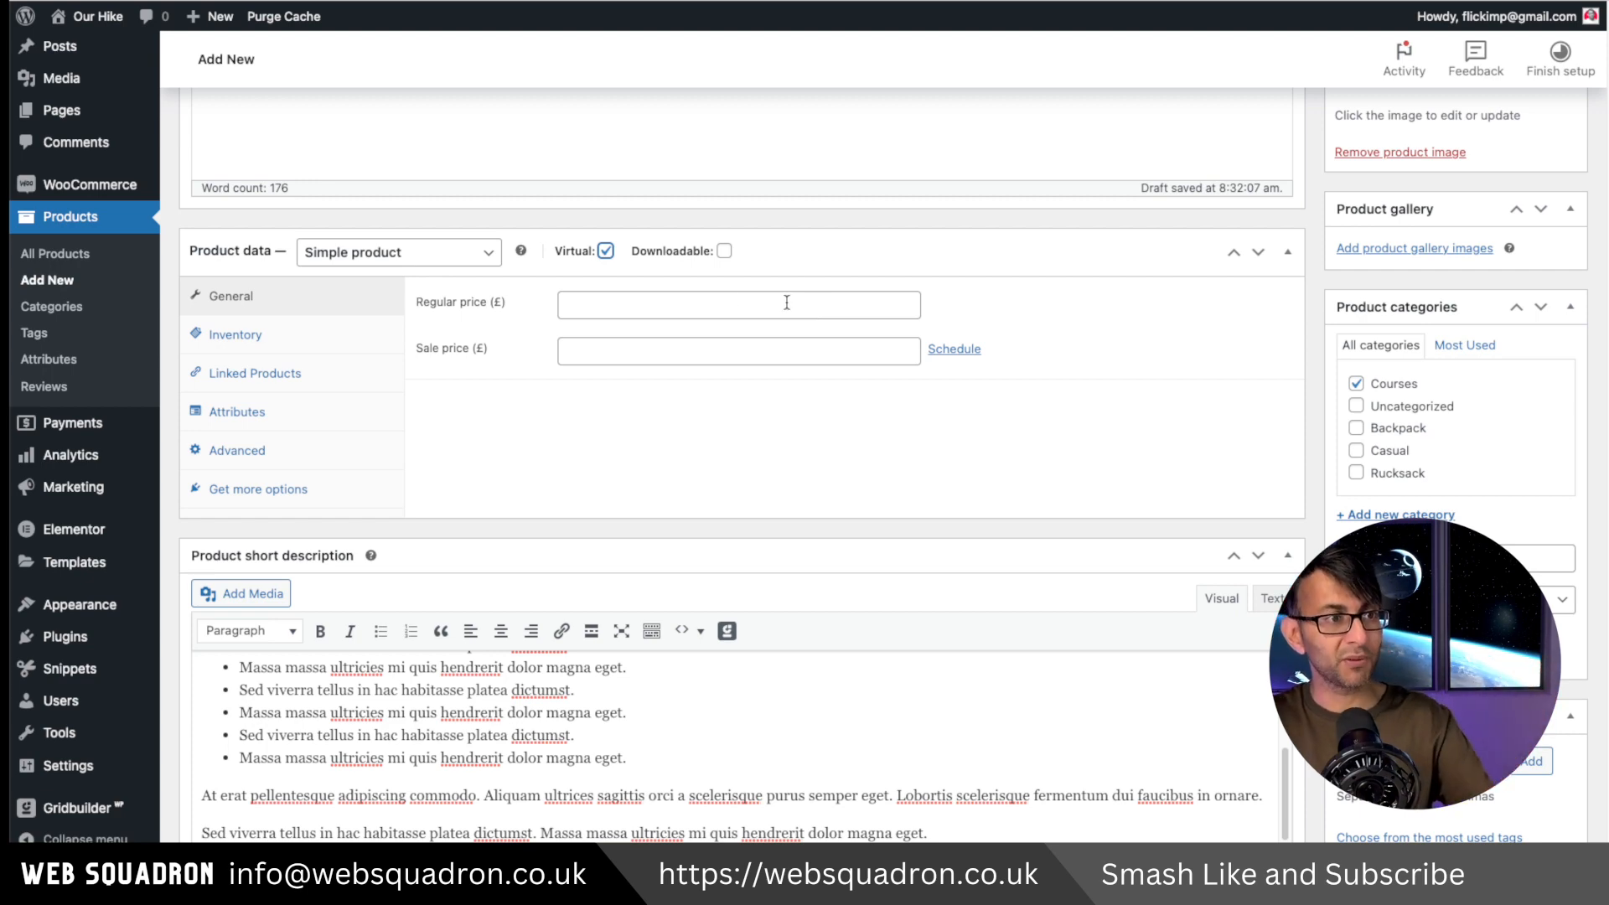
pyautogui.click(614, 302)
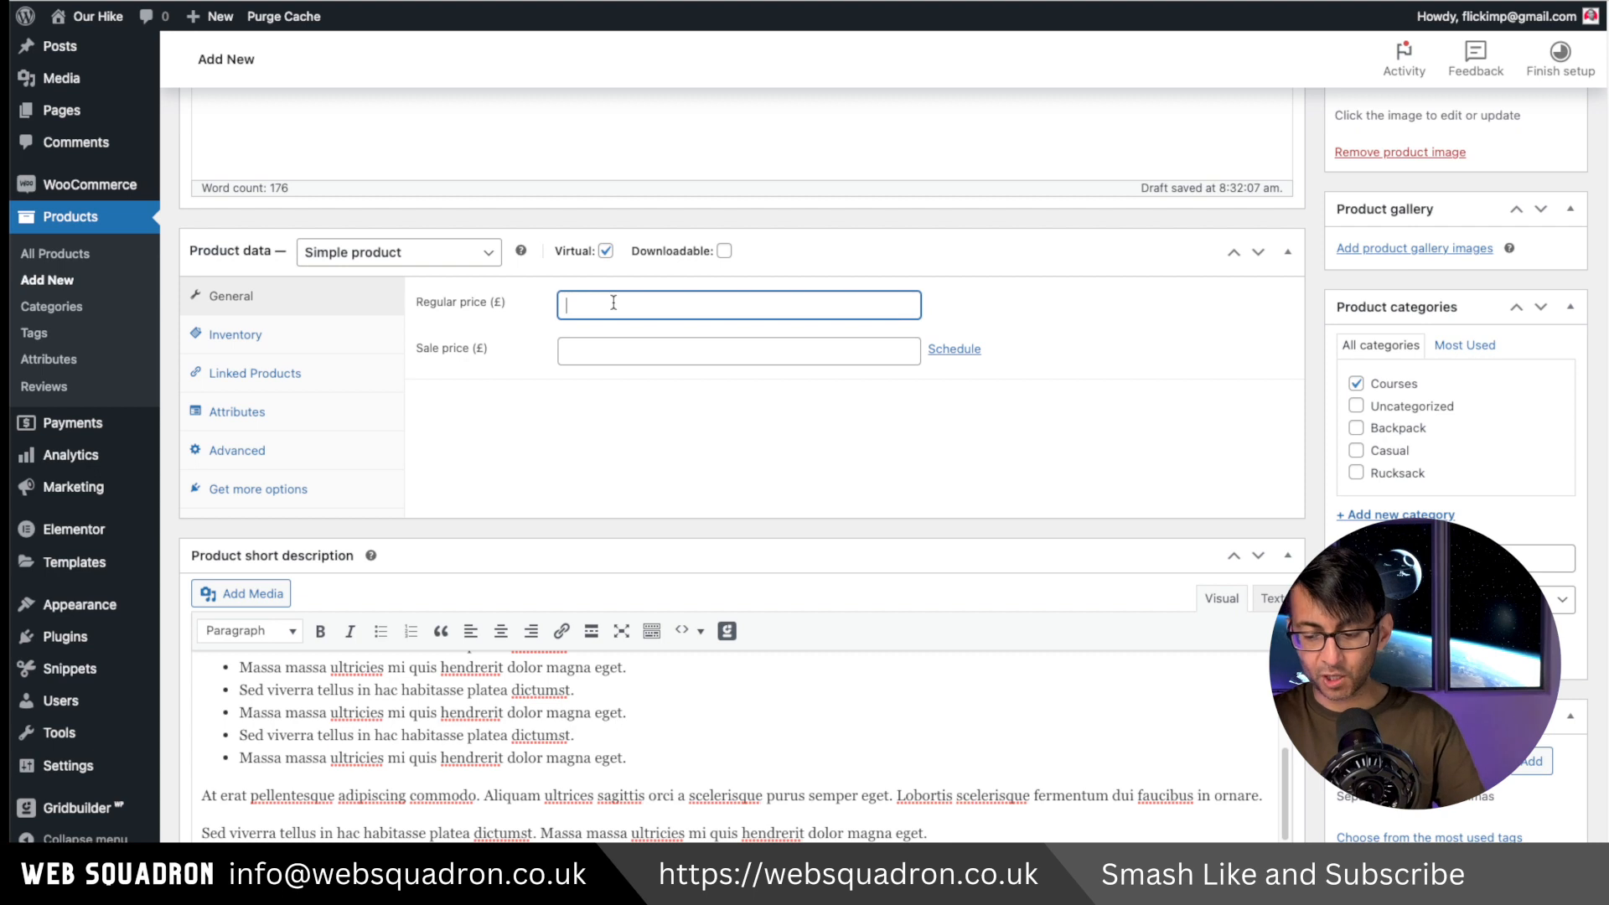
pyautogui.write('99.99')
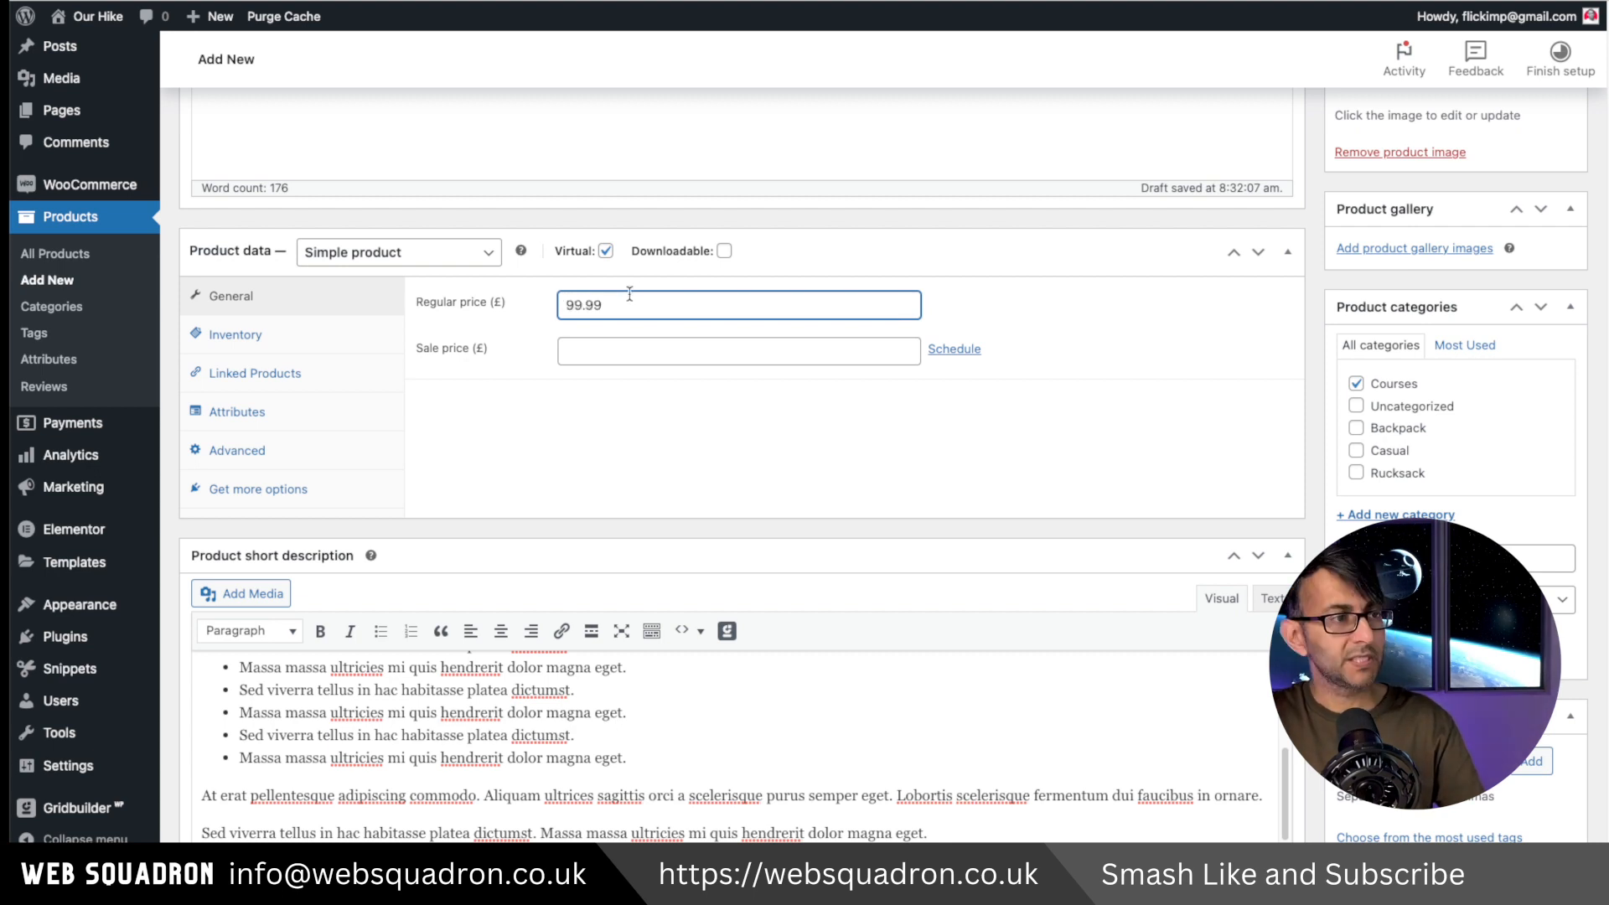
pyautogui.click(298, 344)
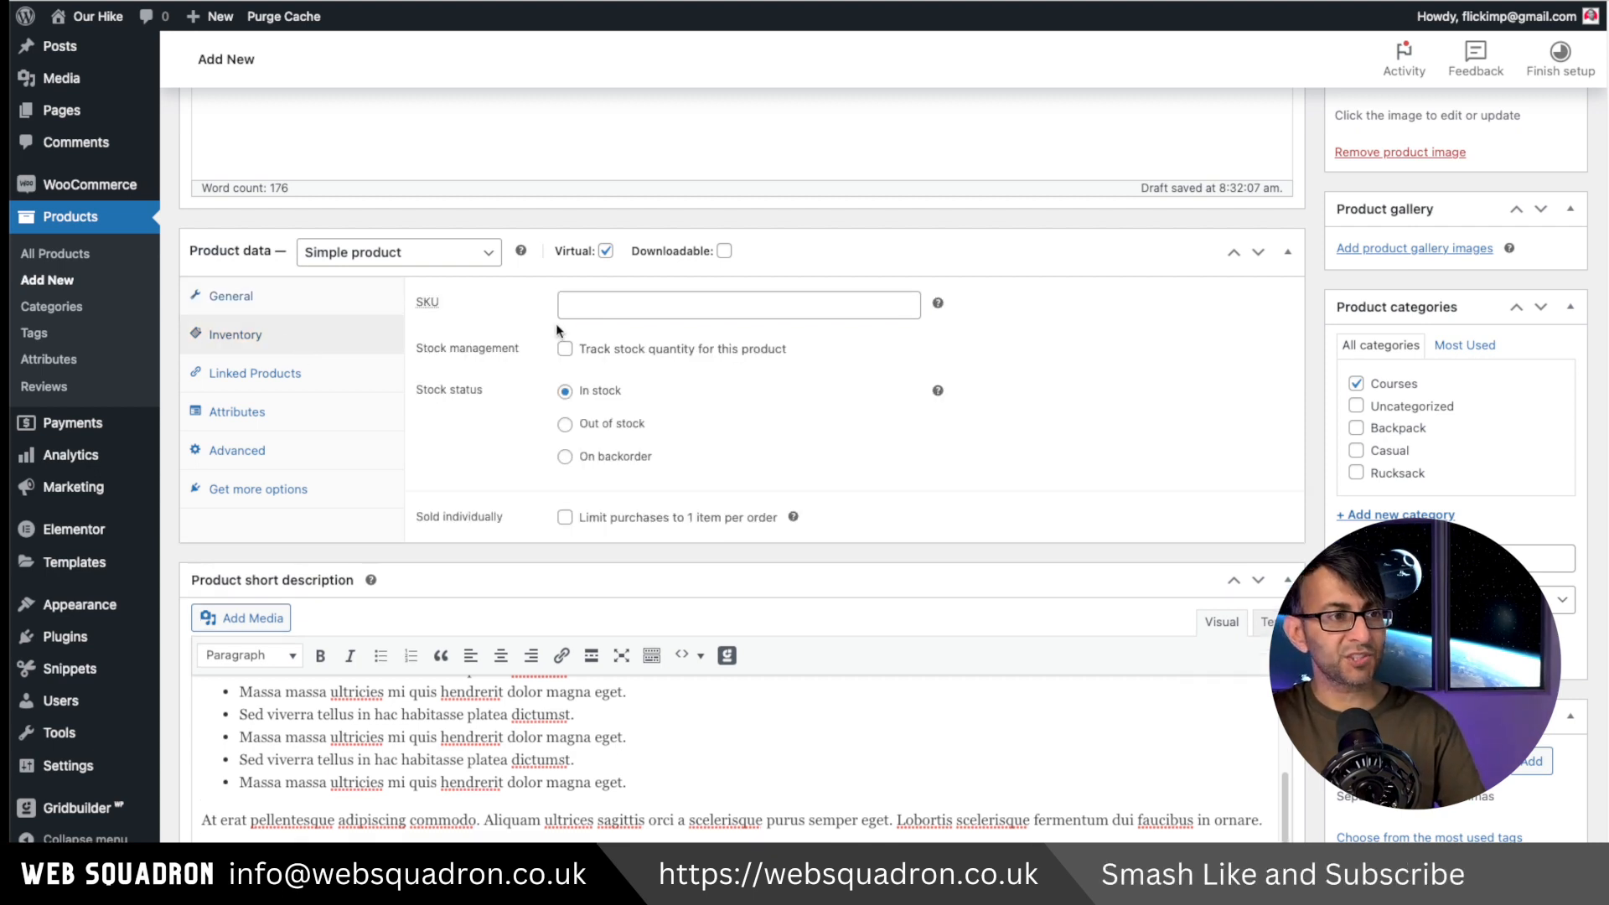
pyautogui.click(593, 306)
pyautogui.write('4343434343434')
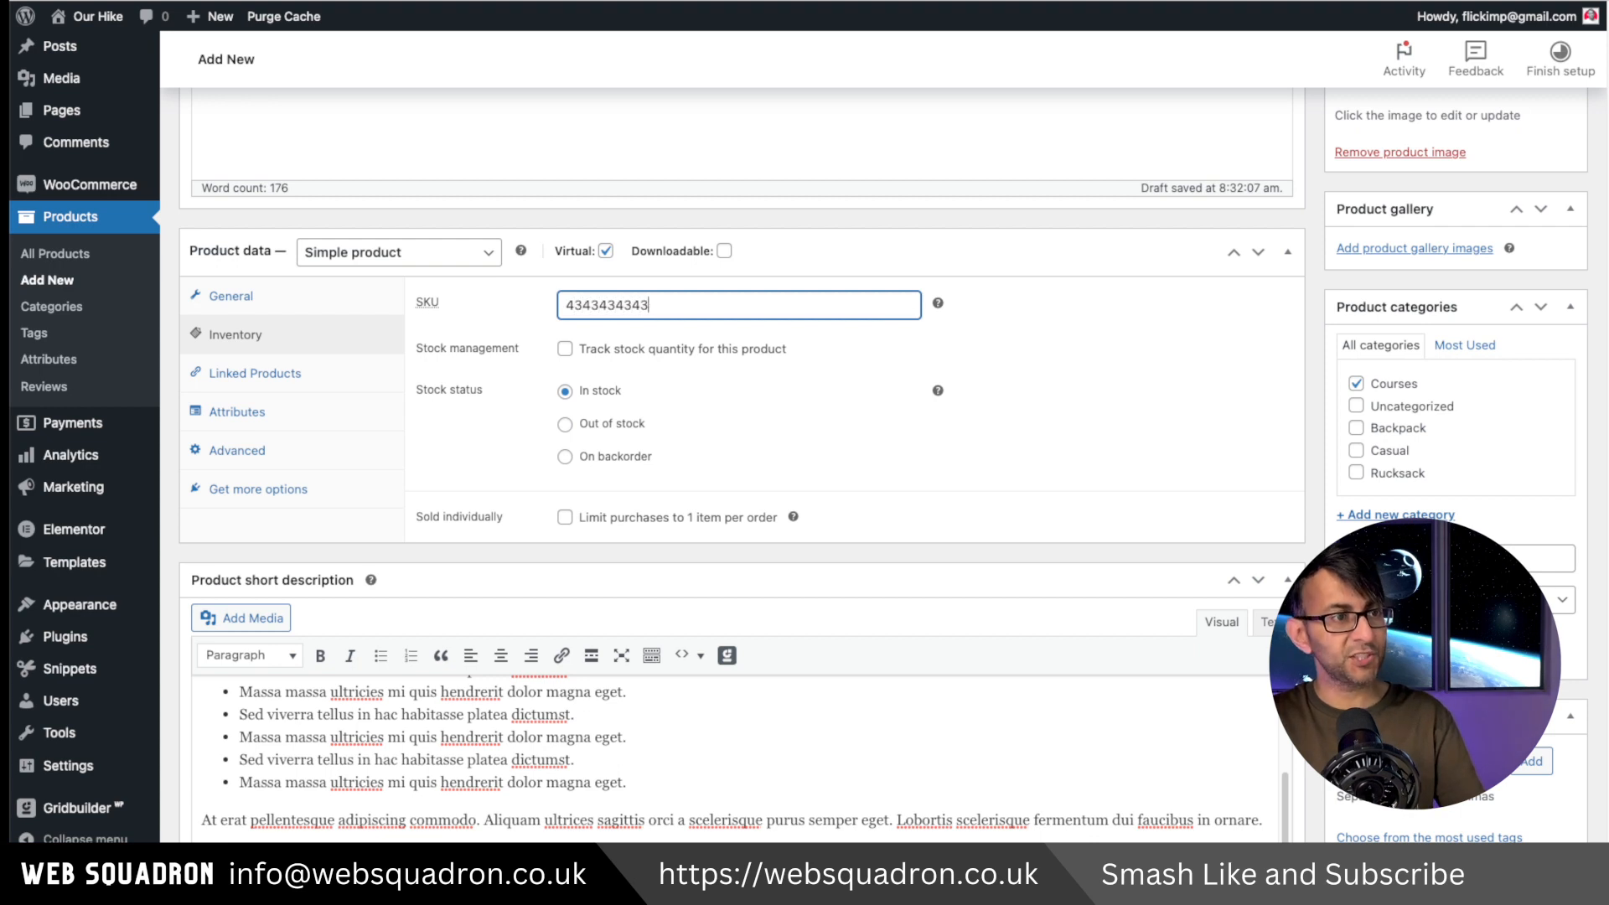
pyautogui.press('Tab')
pyautogui.press('Tab')
pyautogui.press('Tab')
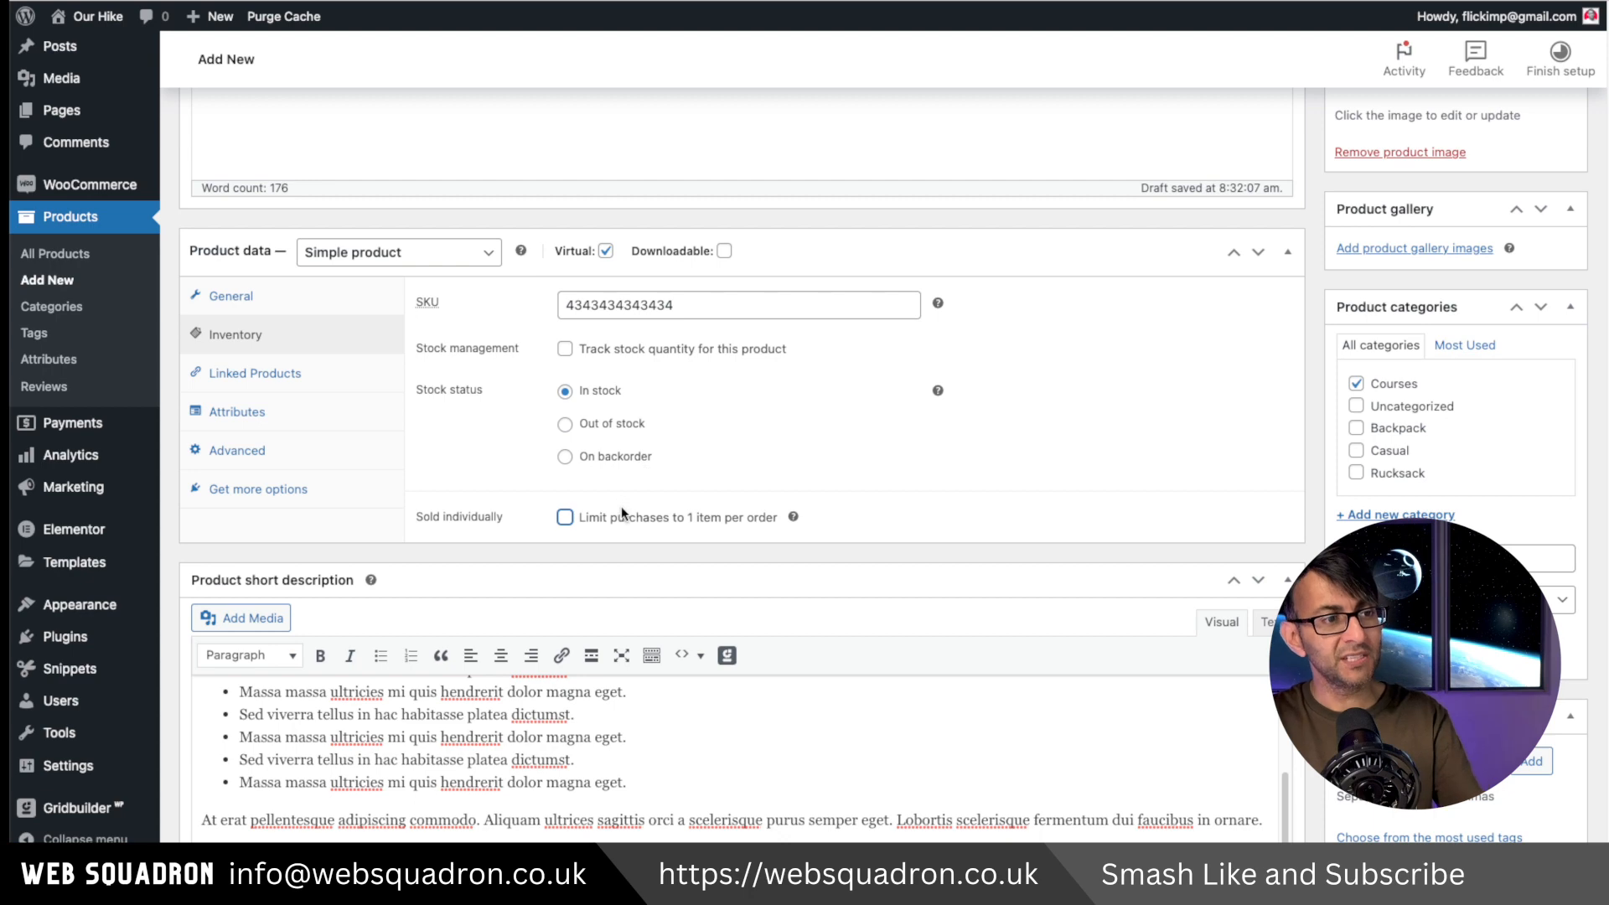
pyautogui.click(565, 517)
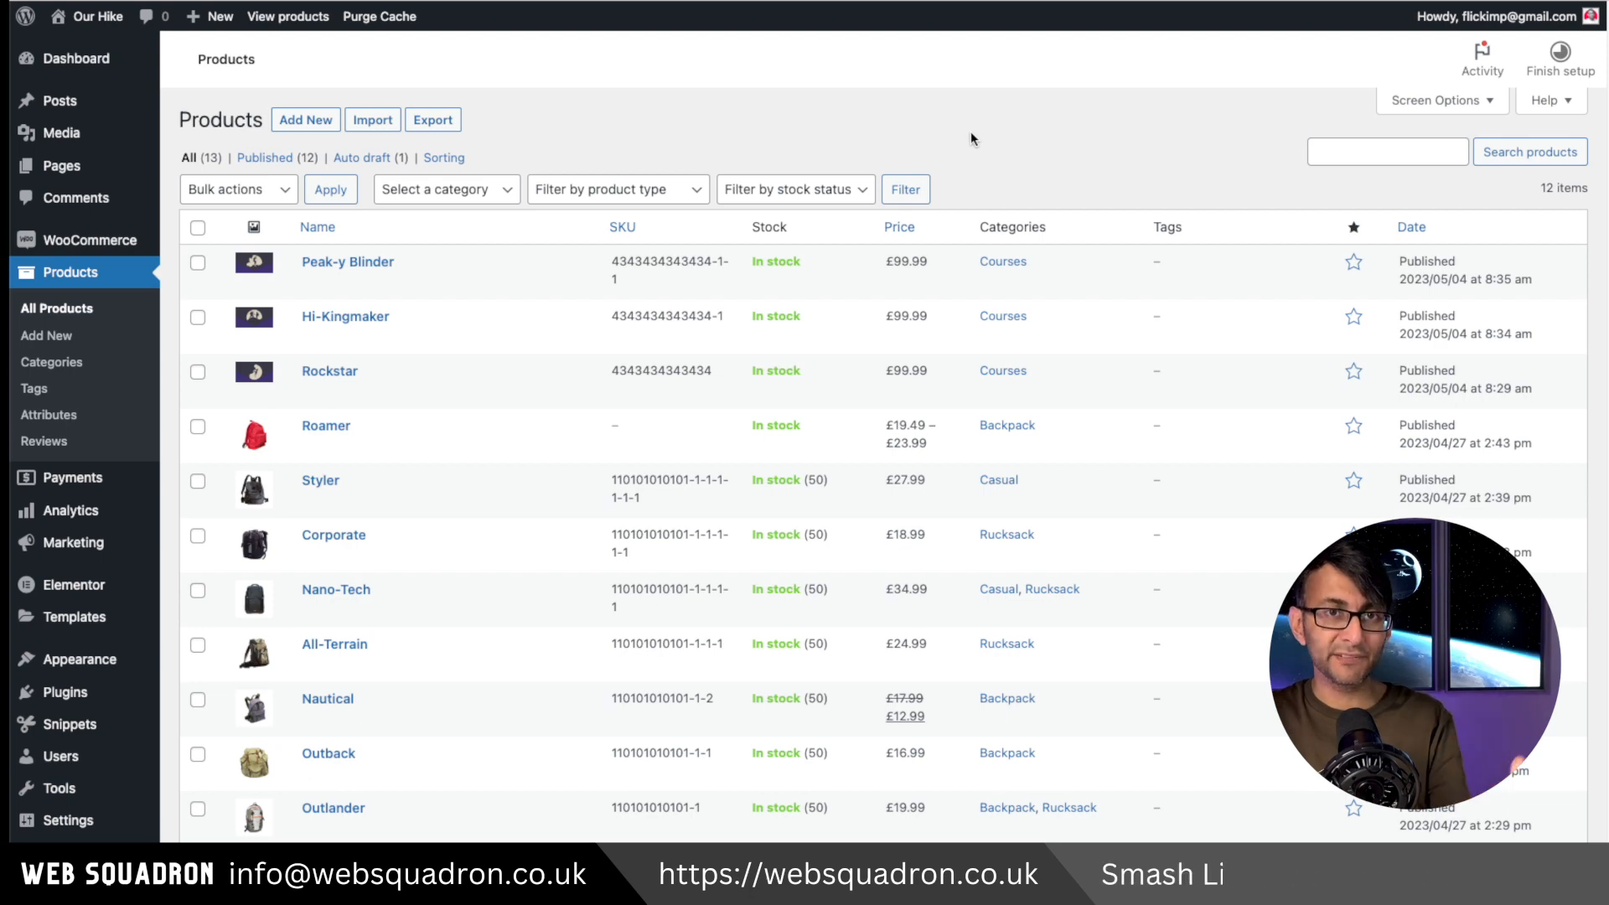
# Create a new page titled "Rockstar Course" and open it in the Elementor editor
pyautogui.moveTo(68, 172)
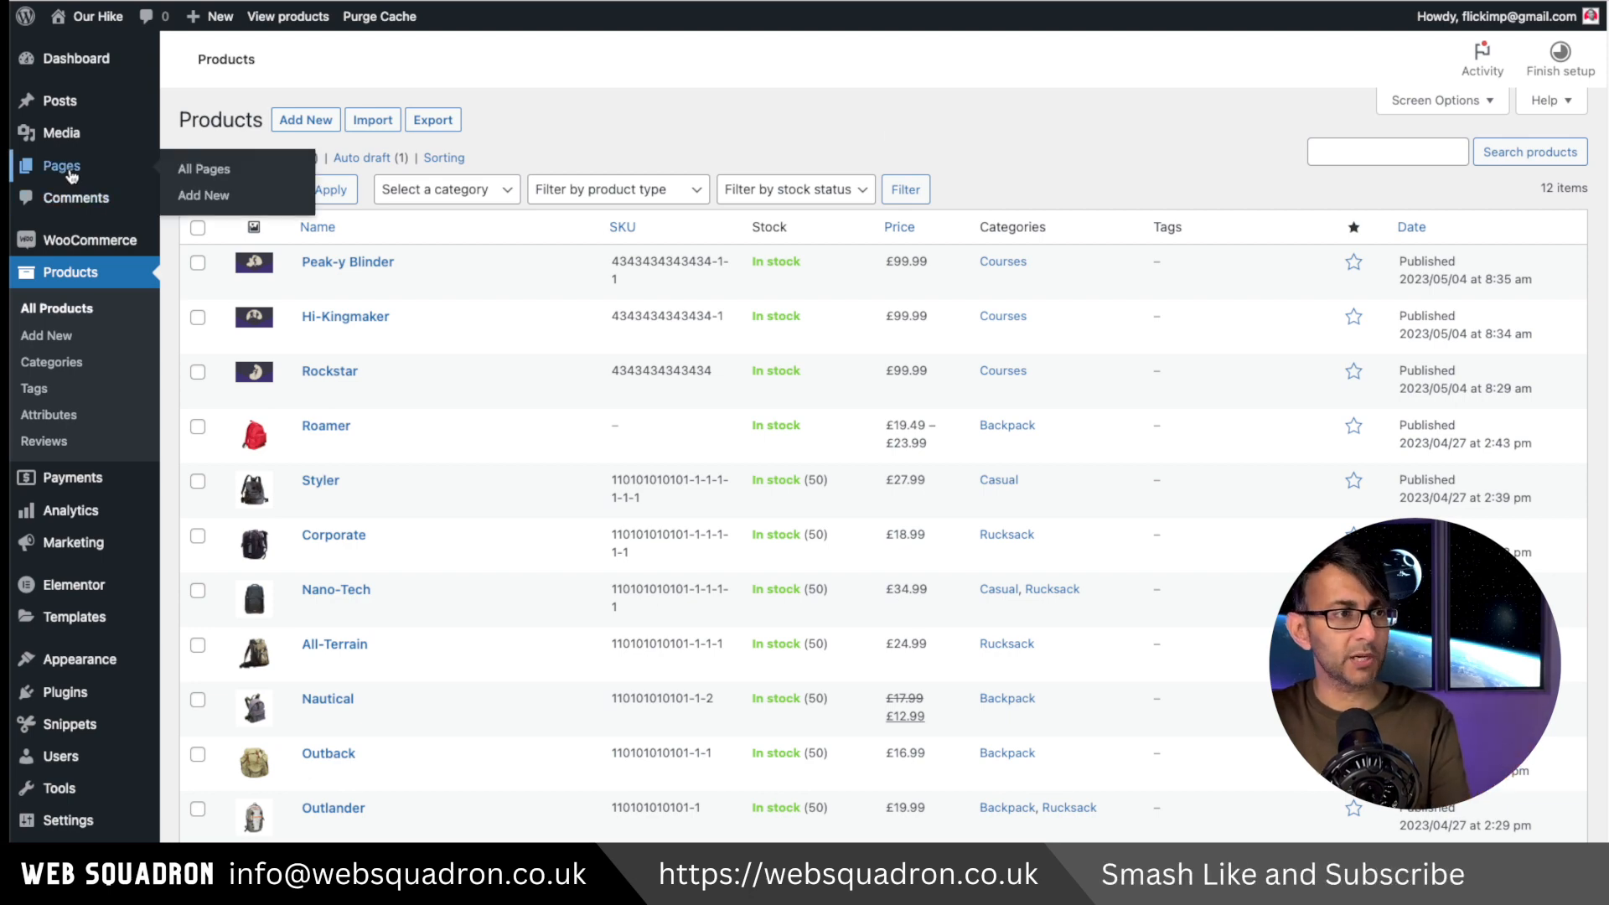
pyautogui.click(198, 170)
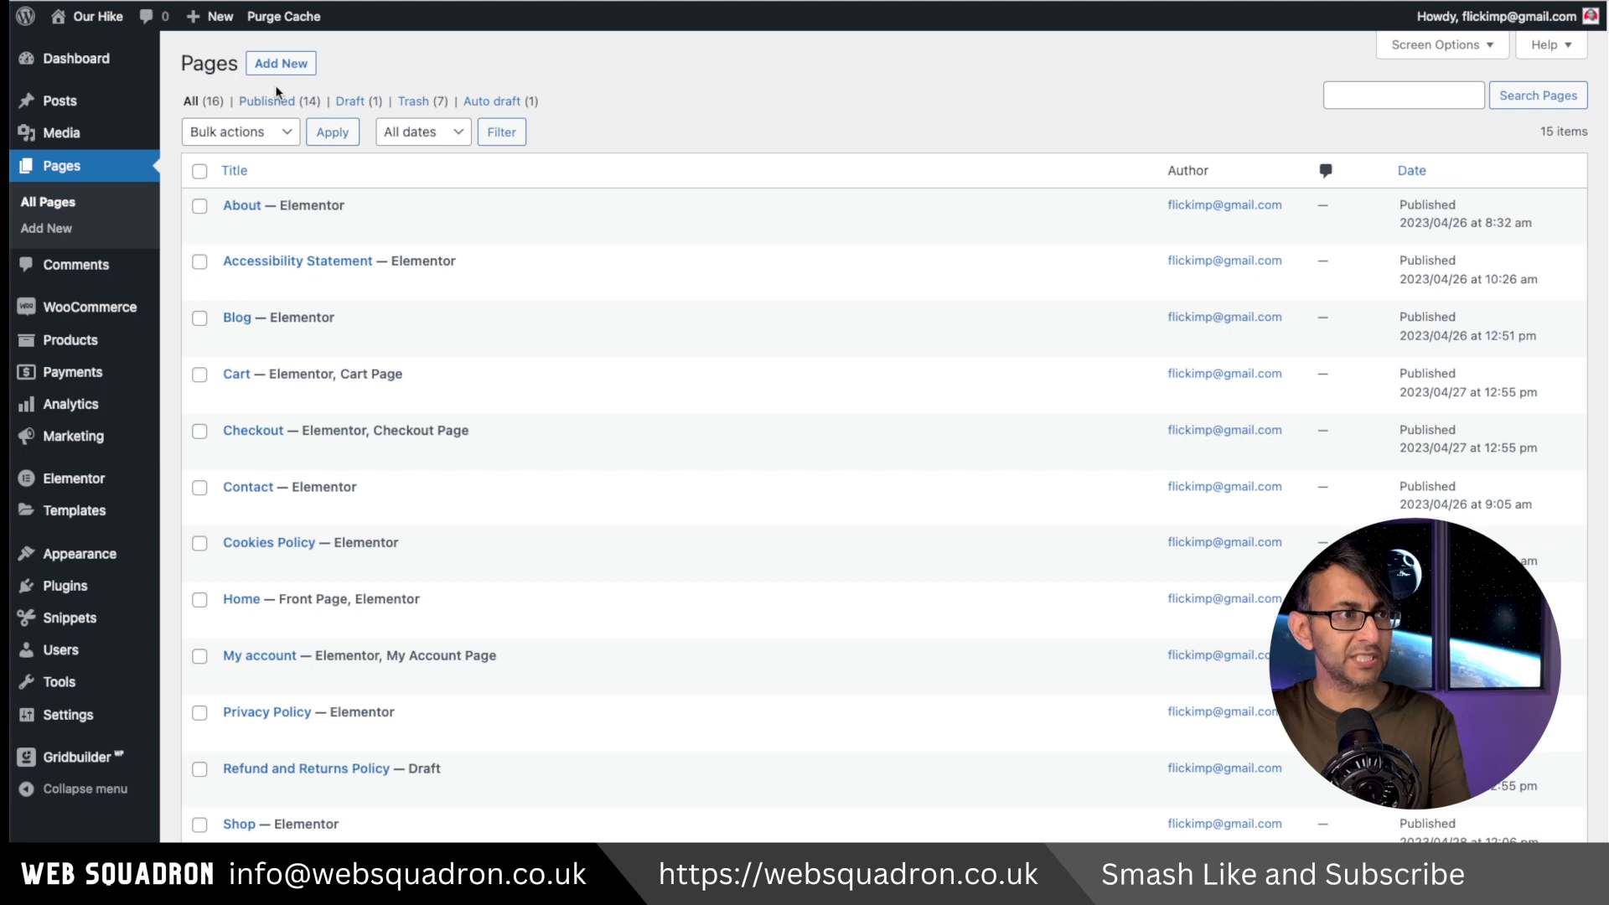
pyautogui.click(283, 64)
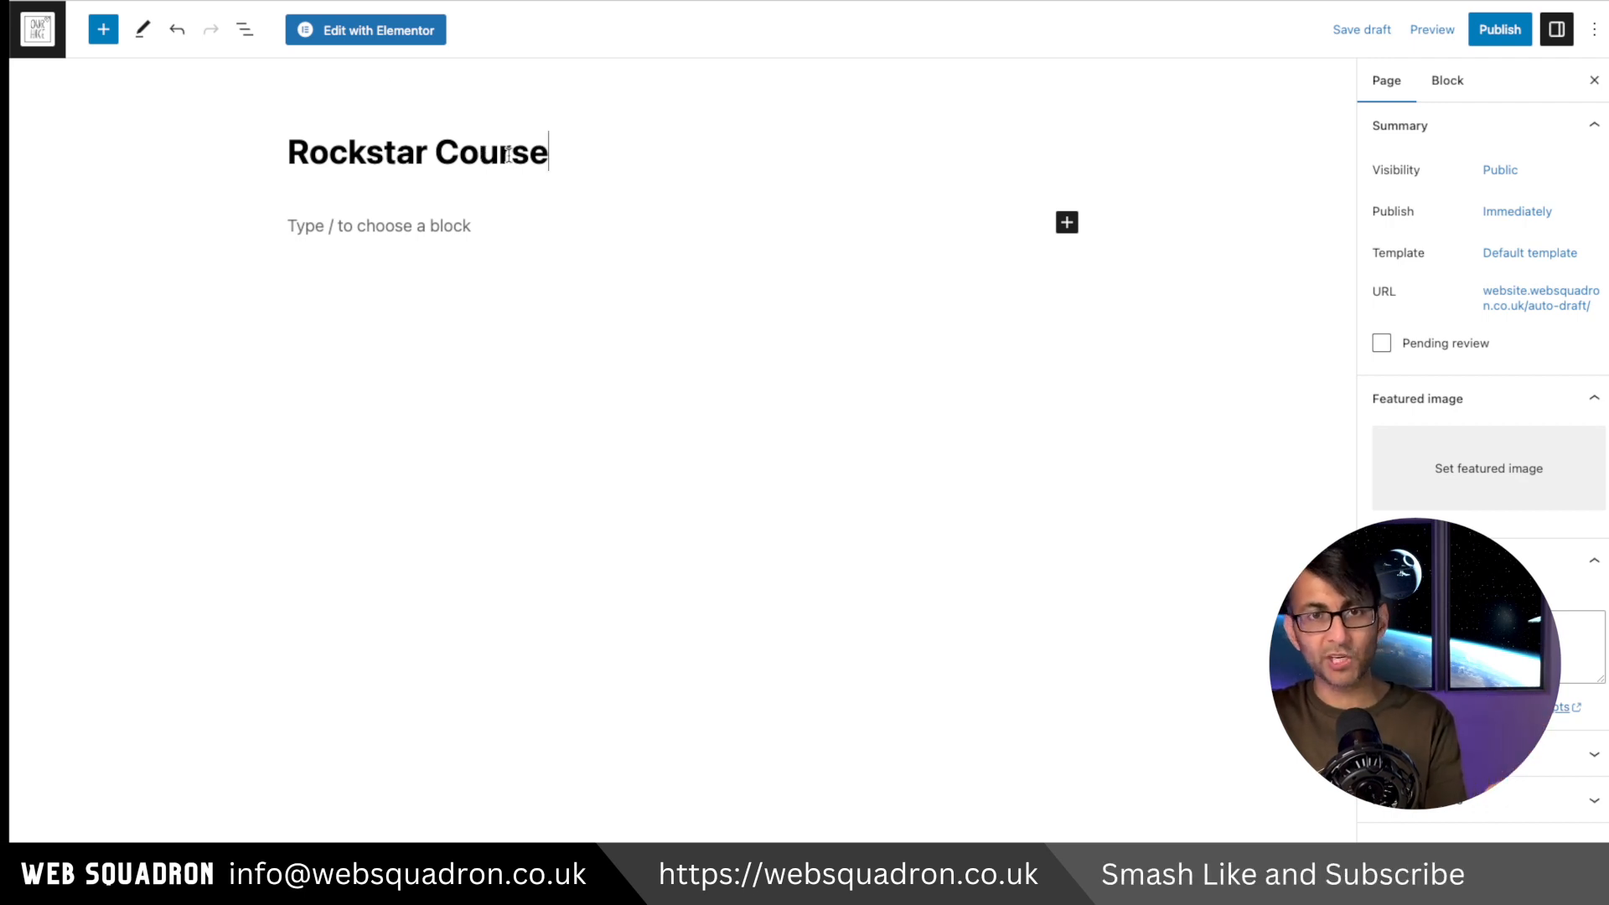
pyautogui.click(390, 31)
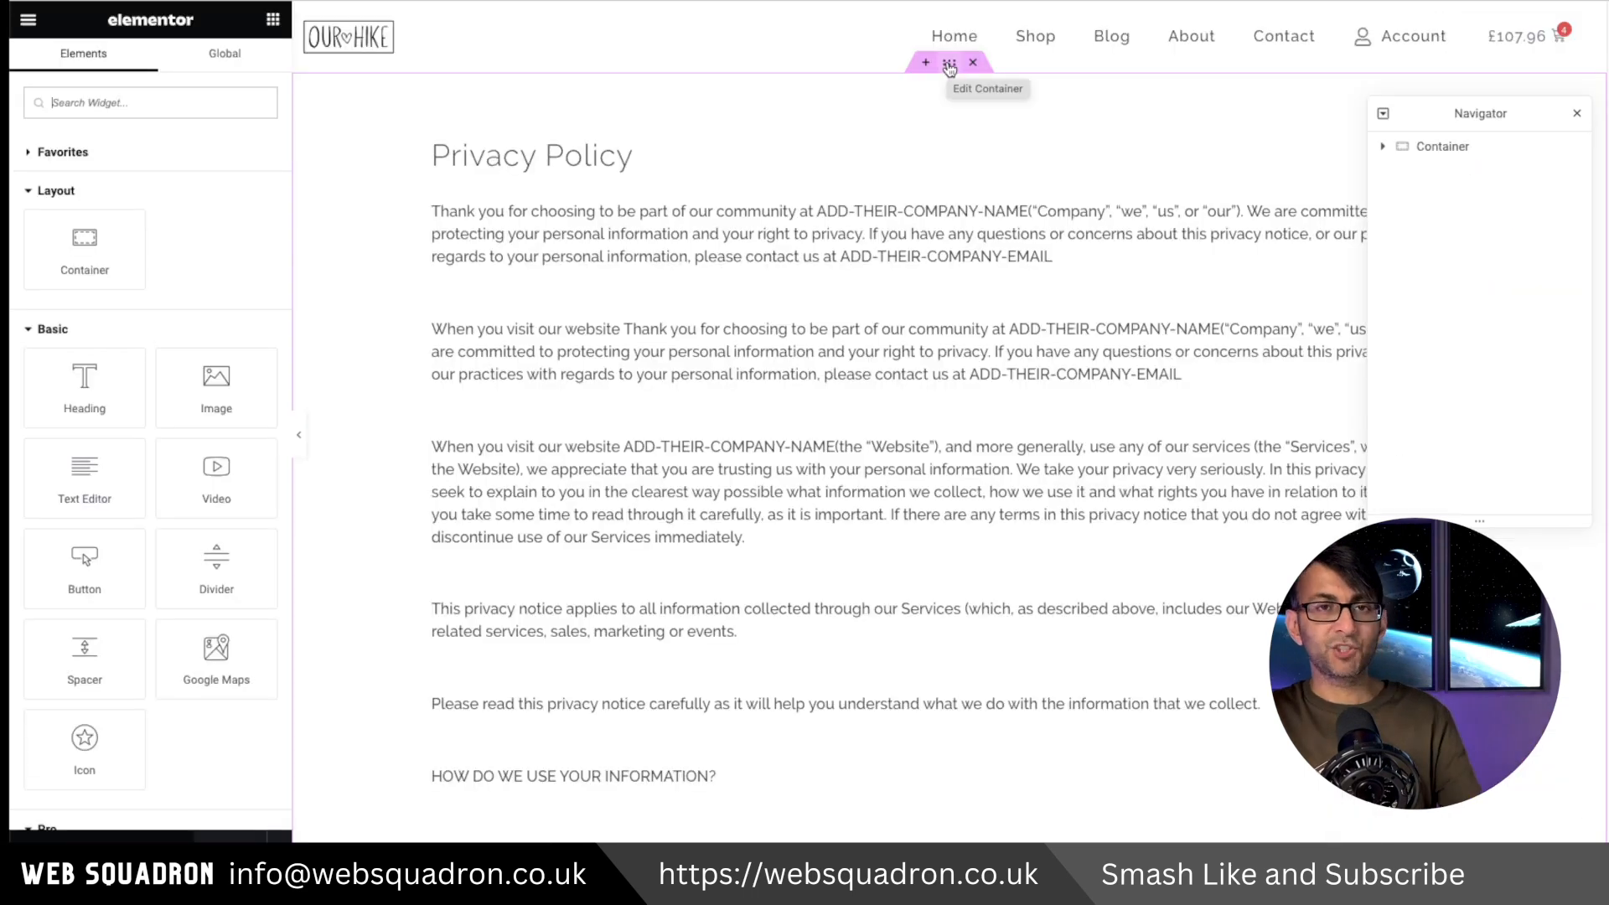
# Copy the whole container from the Privacy Policy page and paste it into the empty Rockstar Course page
pyautogui.rightClick(952, 67)
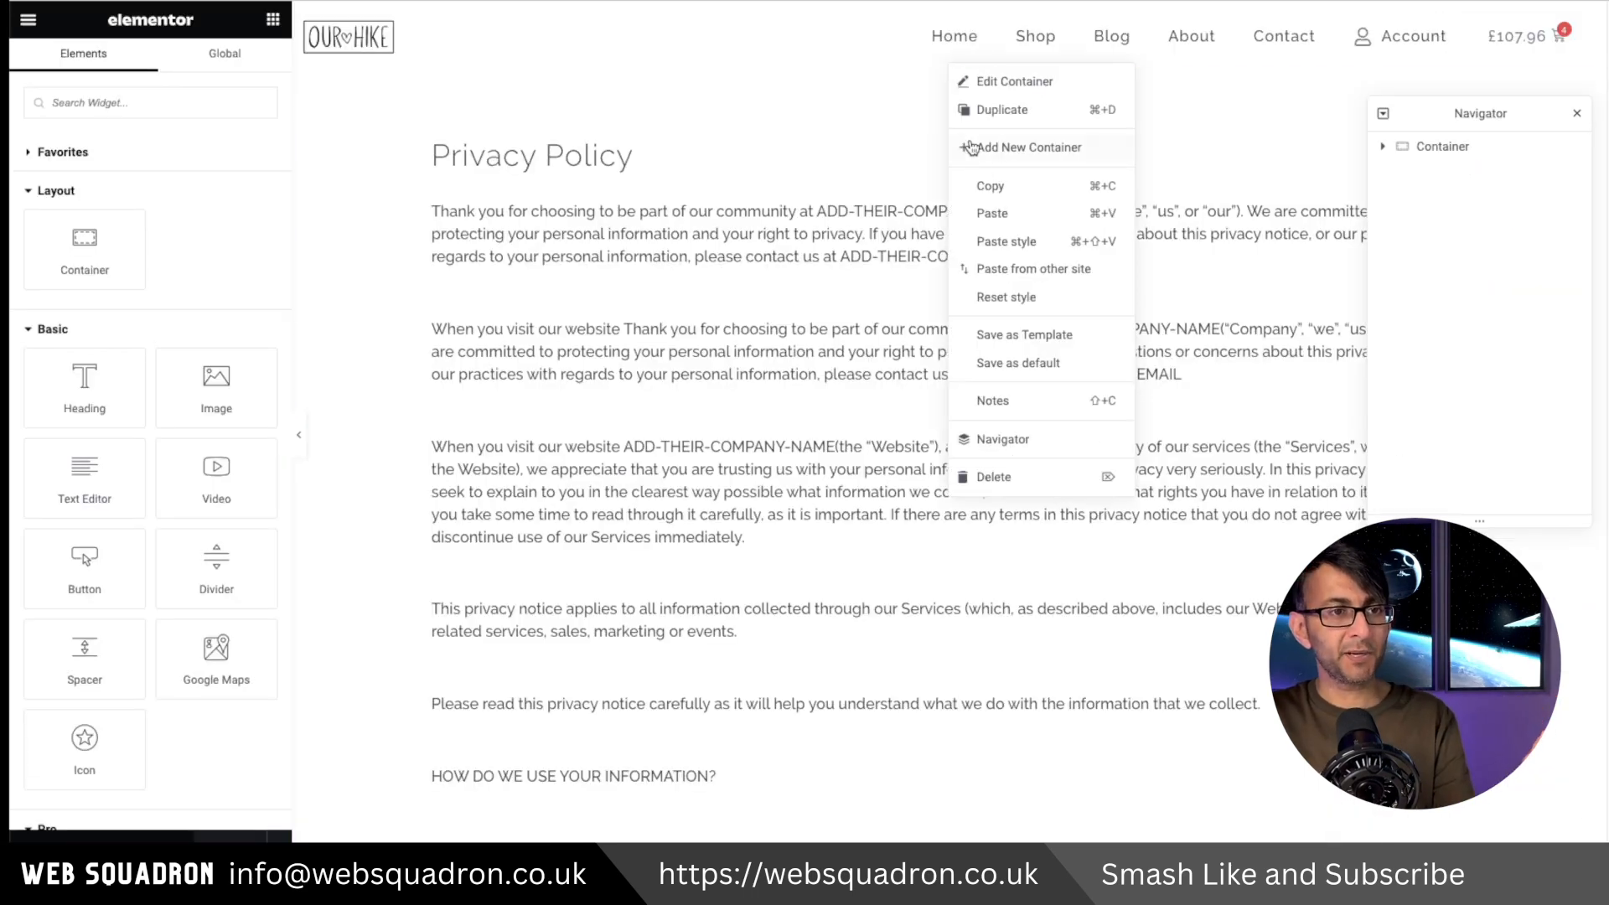
pyautogui.click(997, 186)
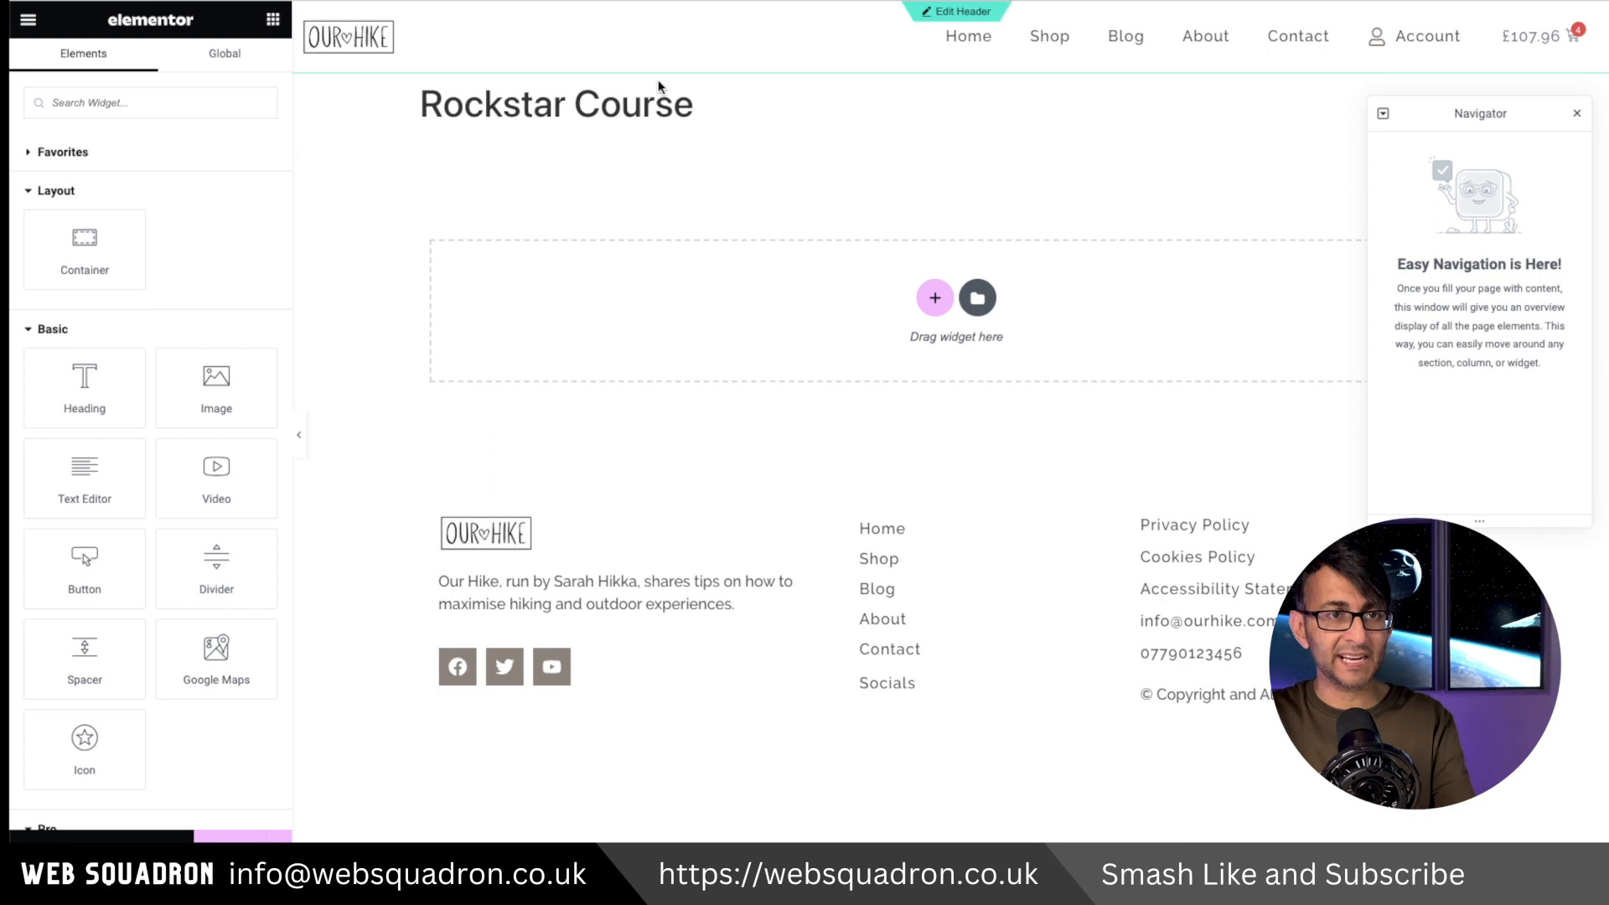
pyautogui.rightClick(663, 305)
pyautogui.click(704, 321)
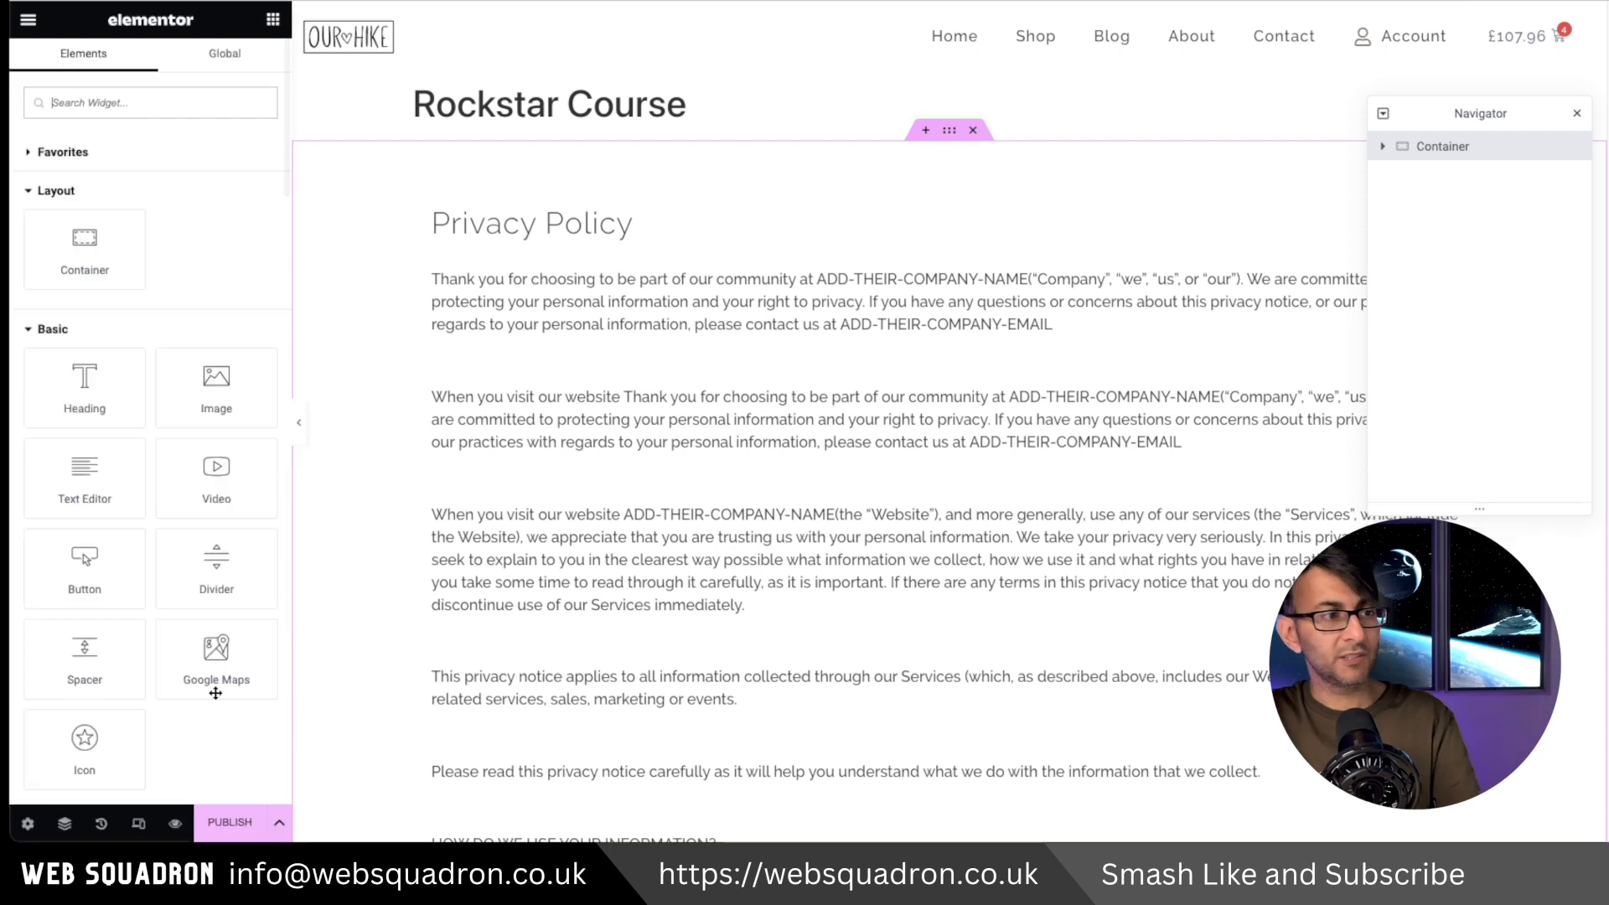
# Hide the Rockstar Course page title in the page settings and open the page's custom CSS settings
pyautogui.click(27, 824)
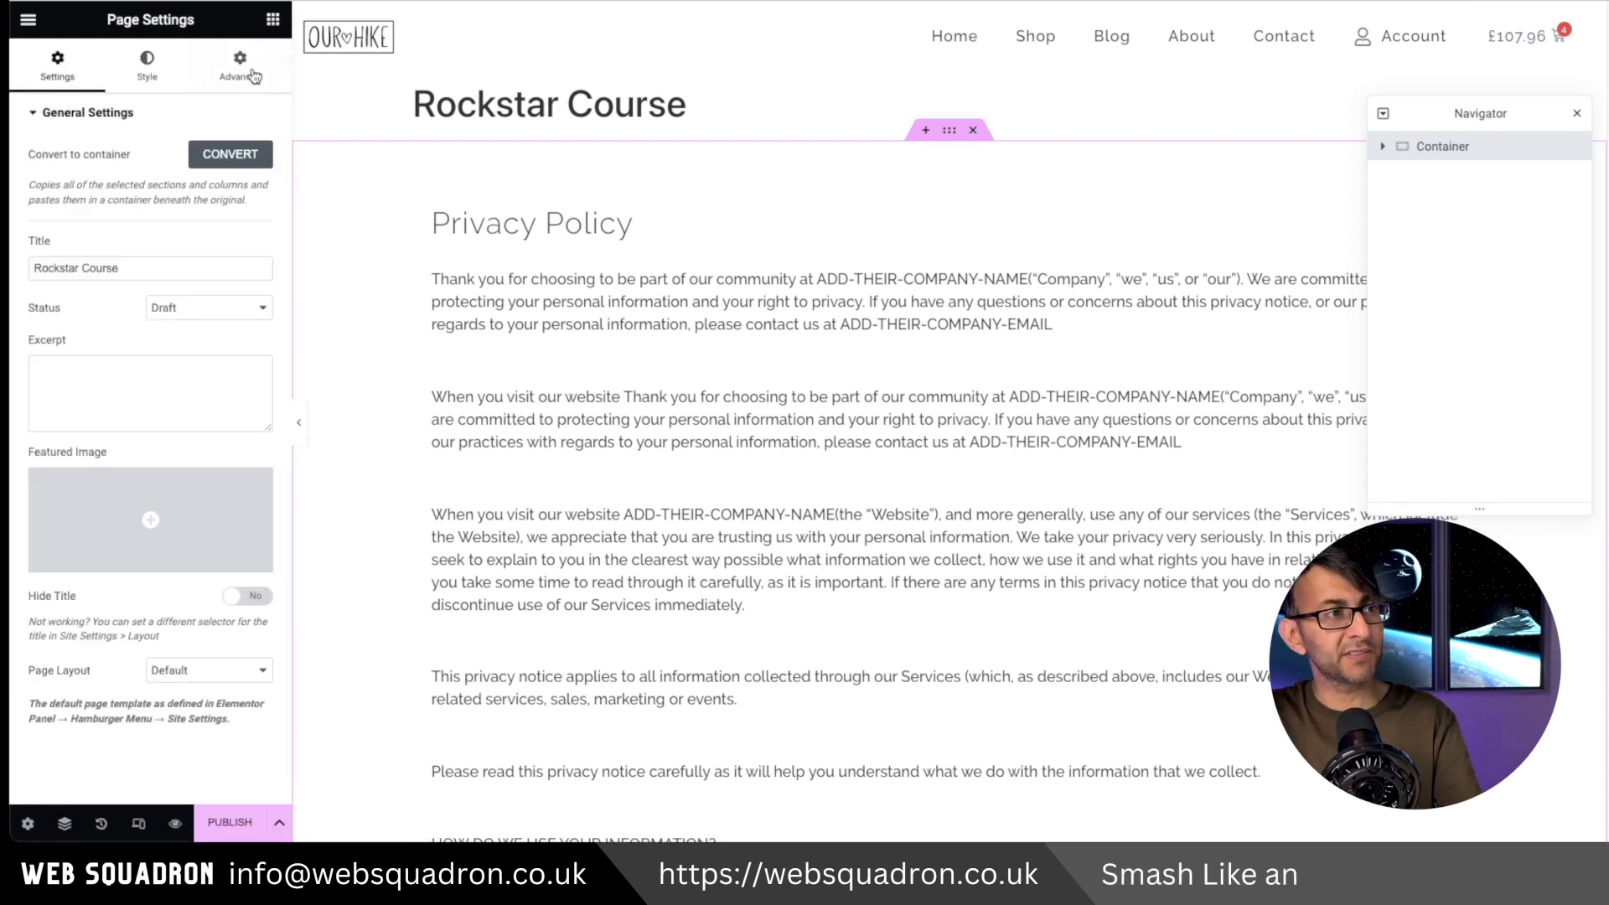
pyautogui.click(251, 597)
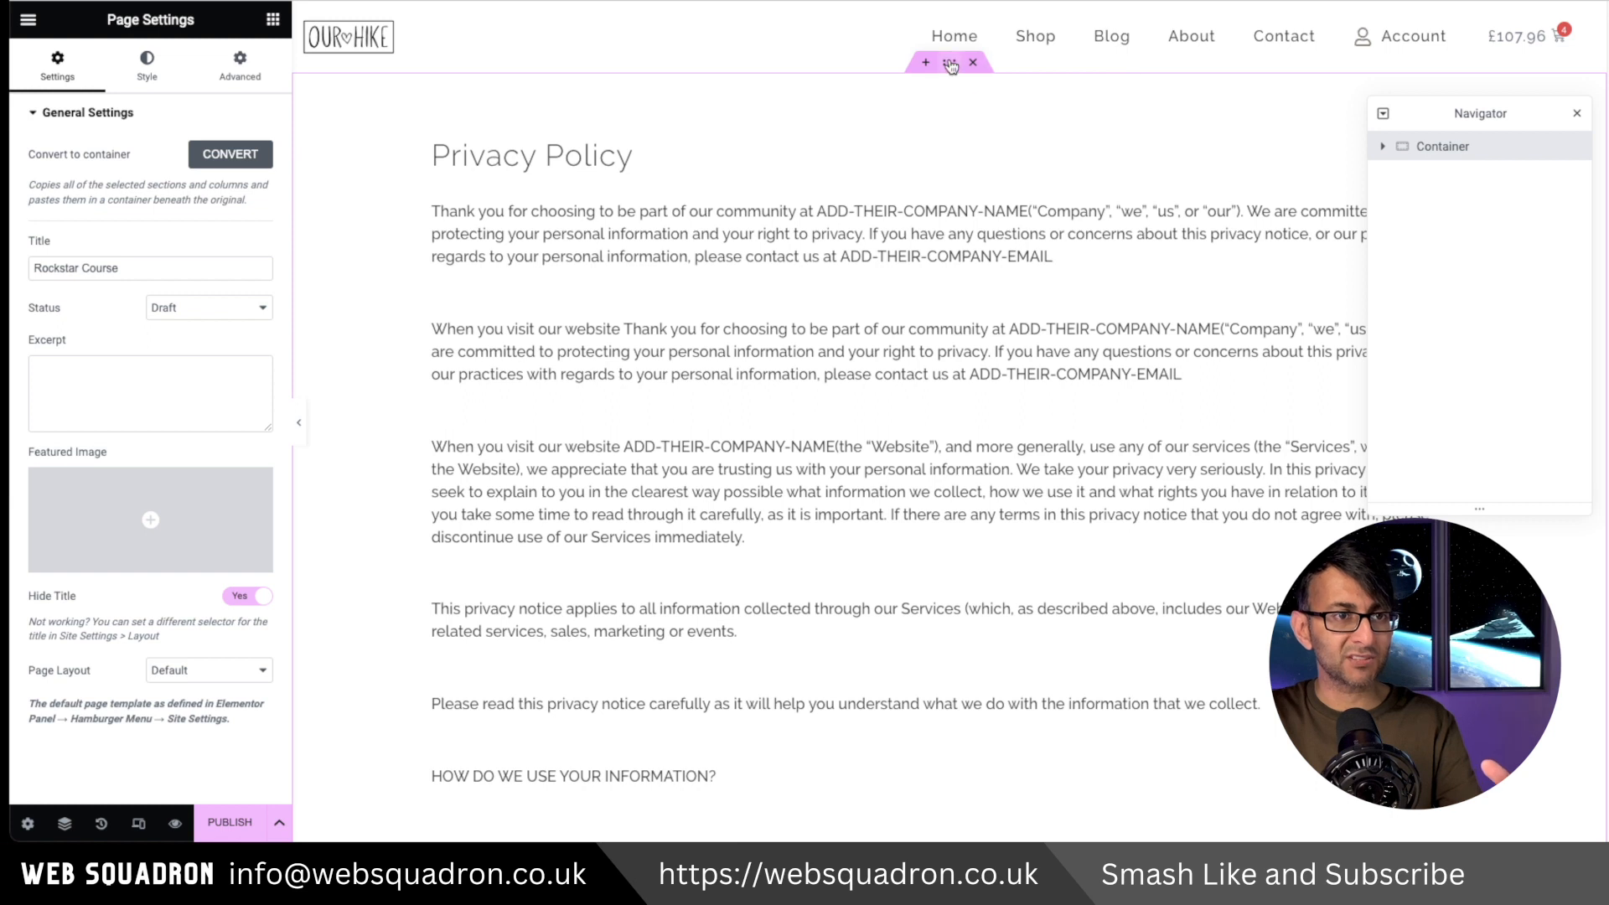
pyautogui.click(242, 69)
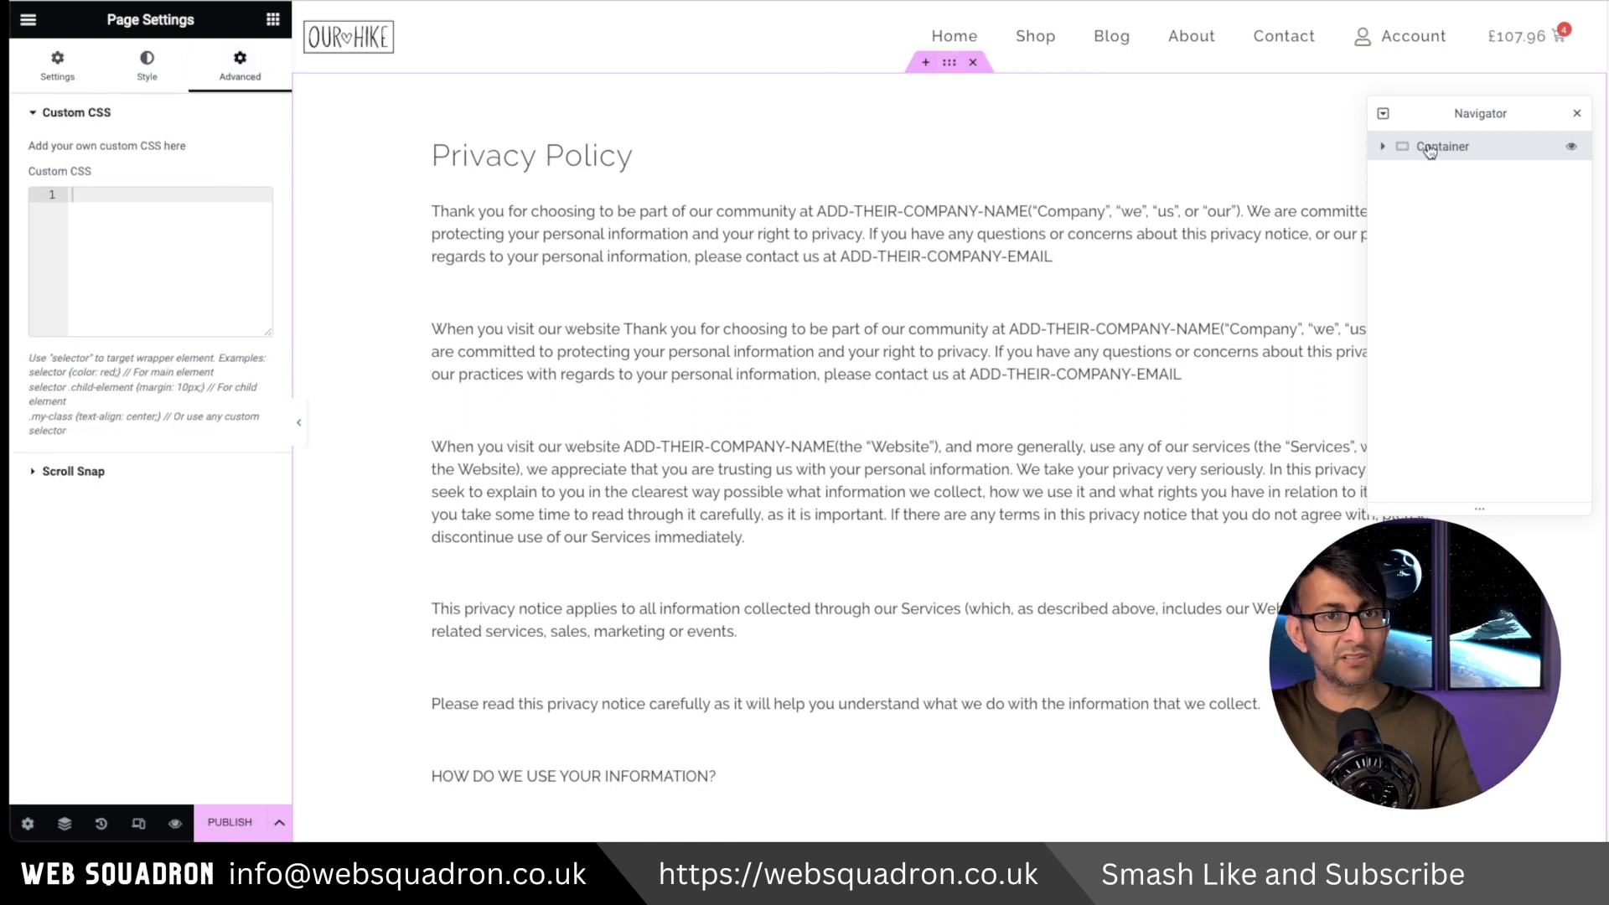
# Set the top padding of the Rockstar Course page's container to 20 px
pyautogui.click(1430, 150)
pyautogui.click(243, 67)
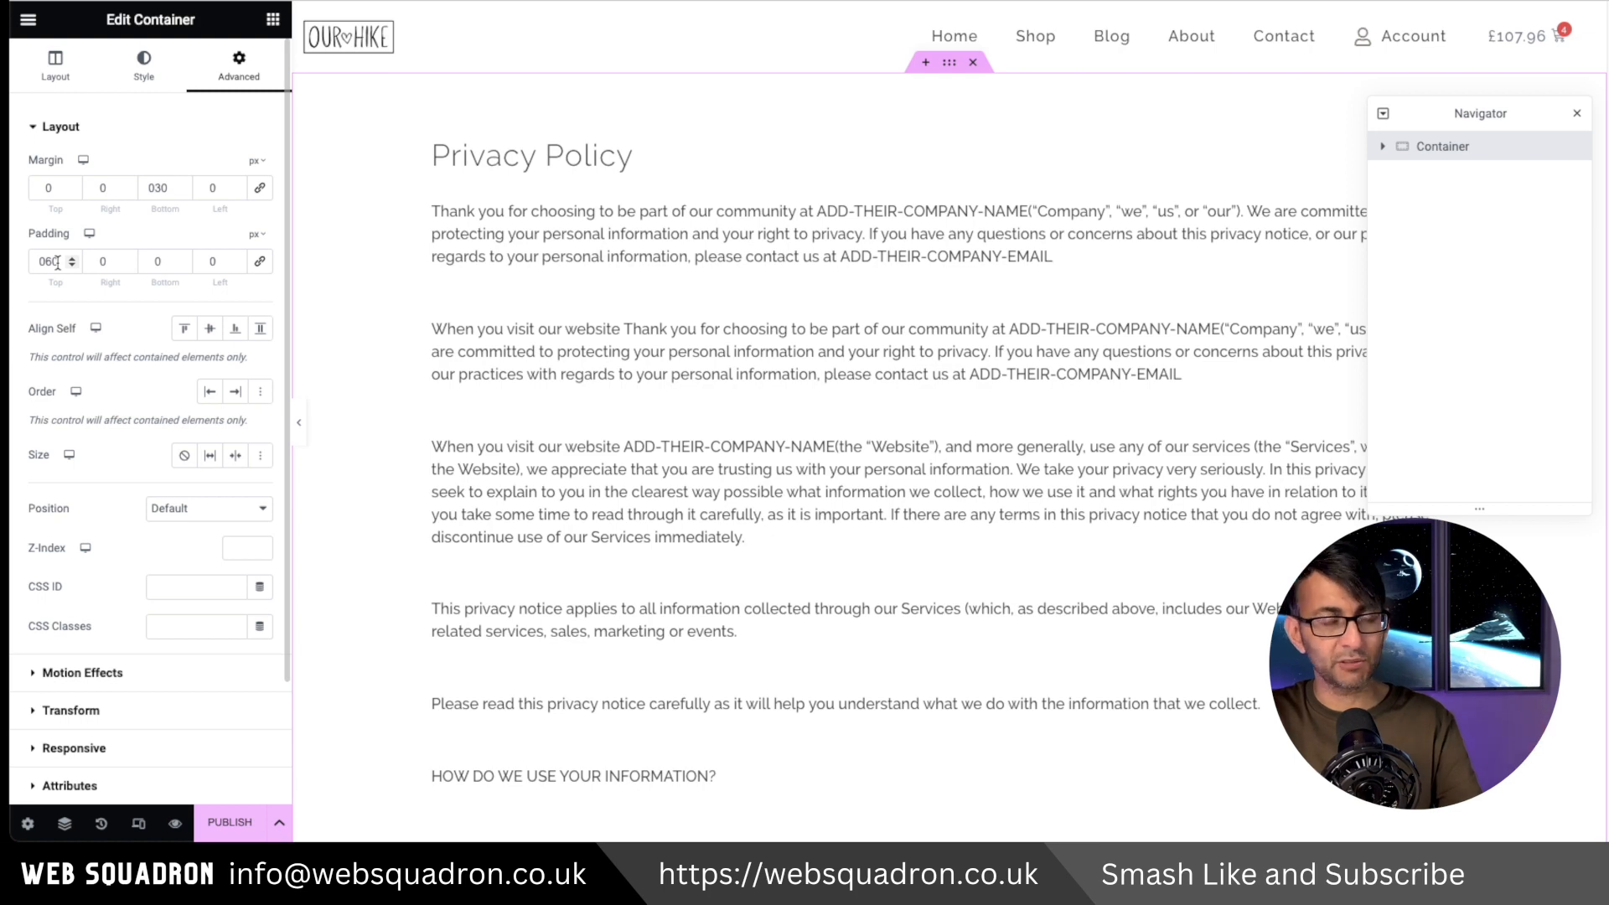
pyautogui.moveTo(57, 265); pyautogui.dragTo(2, 258)
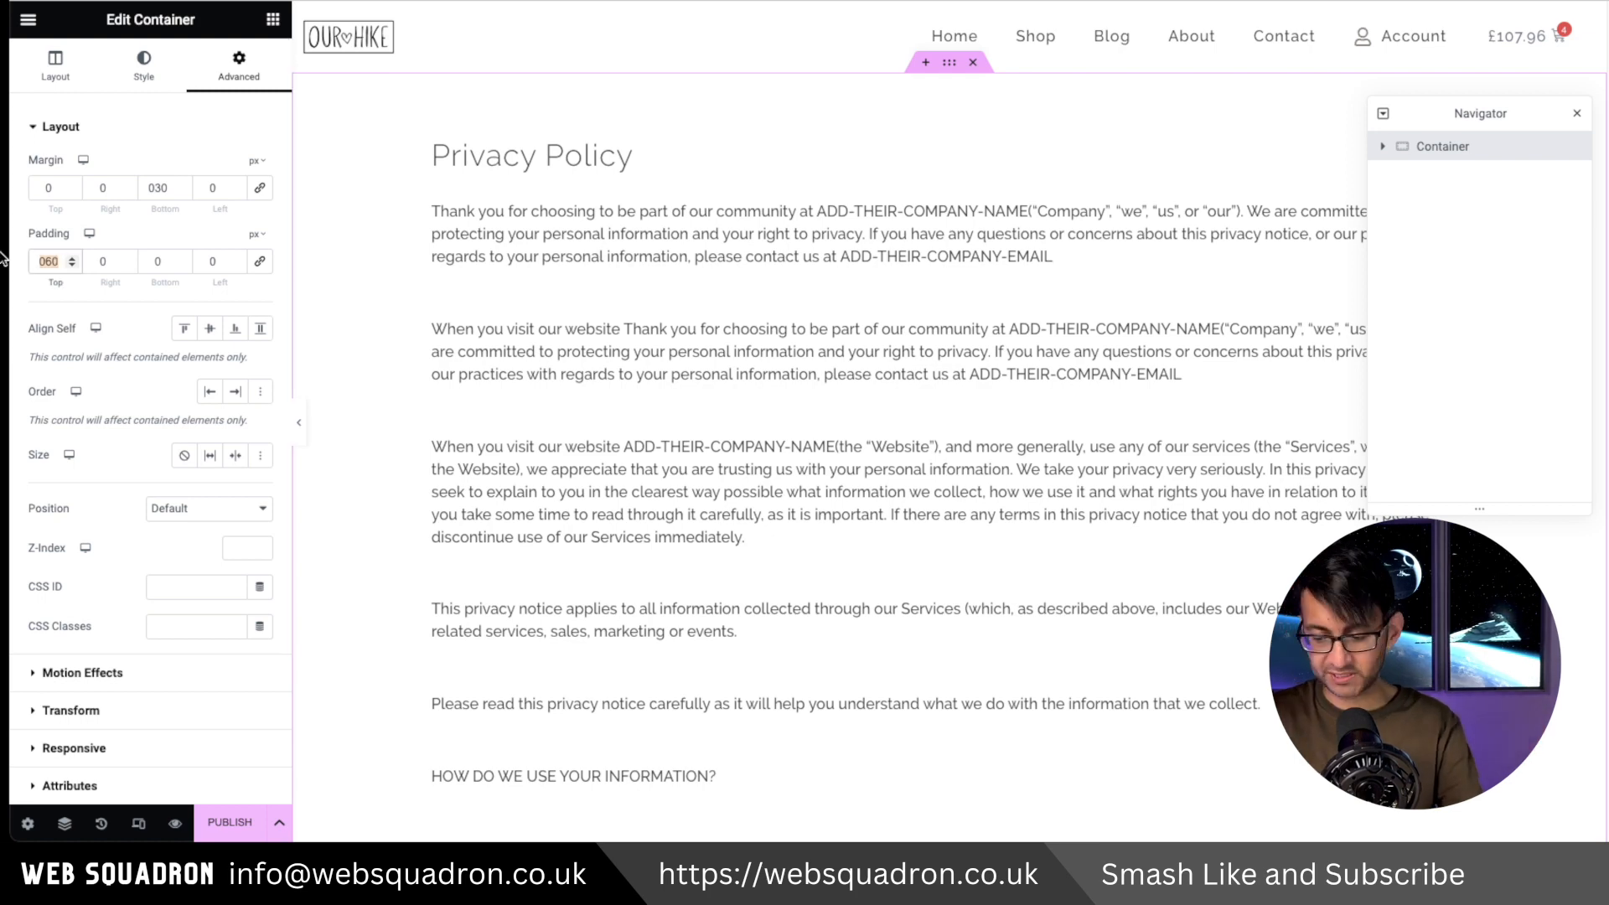
pyautogui.write('20')
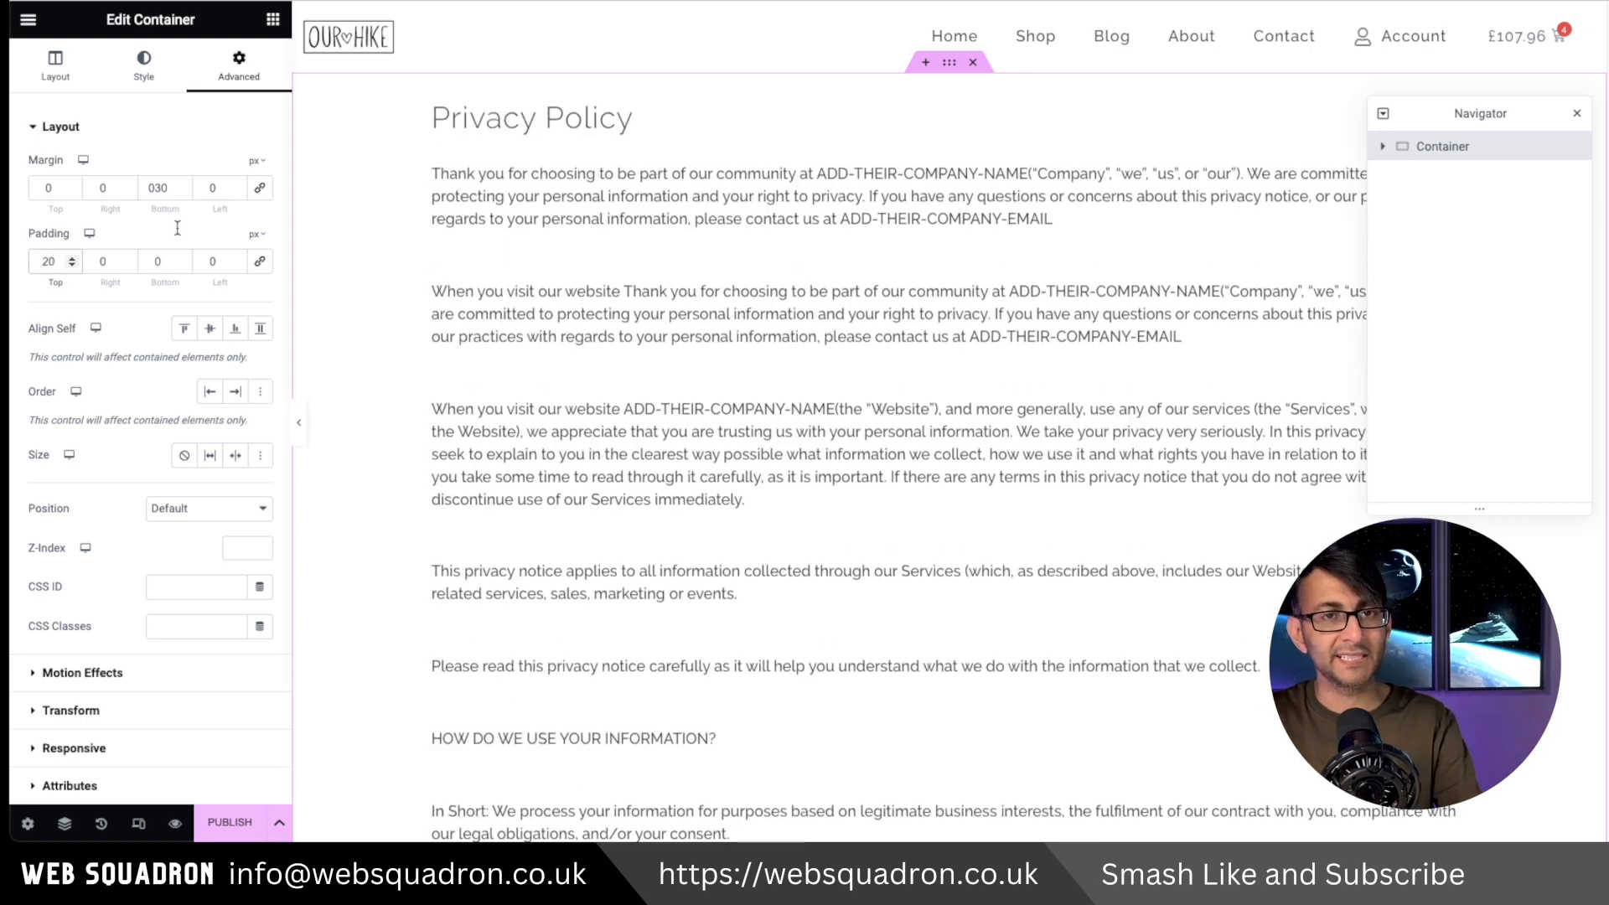
# Replace the "Privacy Policy" heading with "Welcome to the Rockstar Course"
pyautogui.click(568, 132)
pyautogui.hotkey('ctrl', 'a')
pyautogui.hotkey('ctrl', 'v')
# Duplicate the text editor block beneath the heading within the container
pyautogui.click(1249, 235)
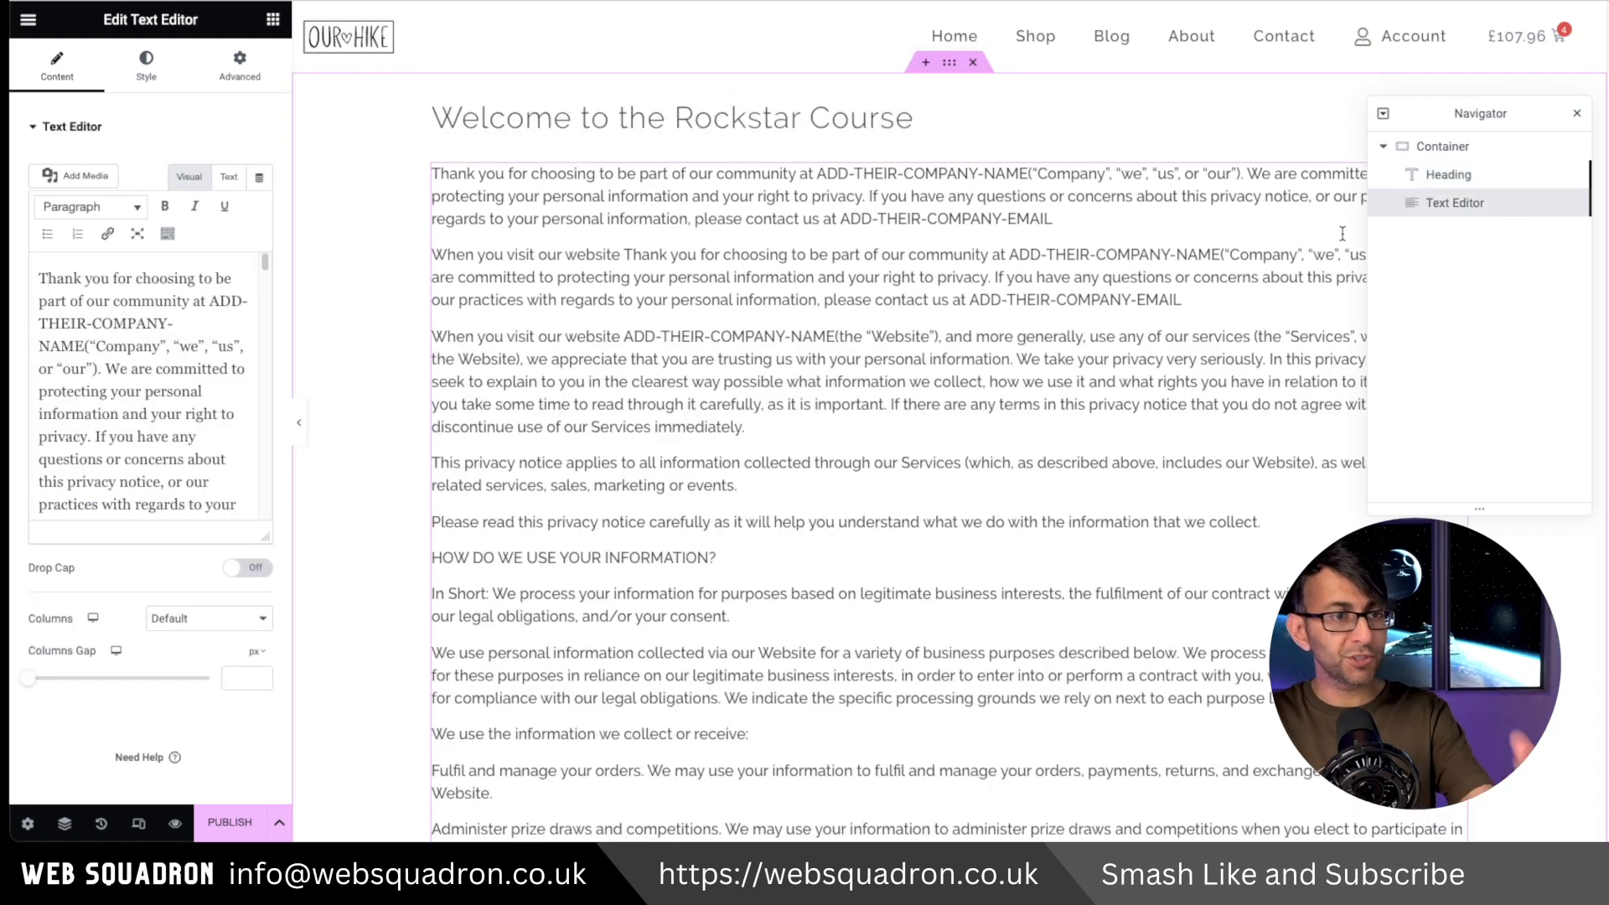
pyautogui.rightClick(1435, 201)
pyautogui.click(1465, 243)
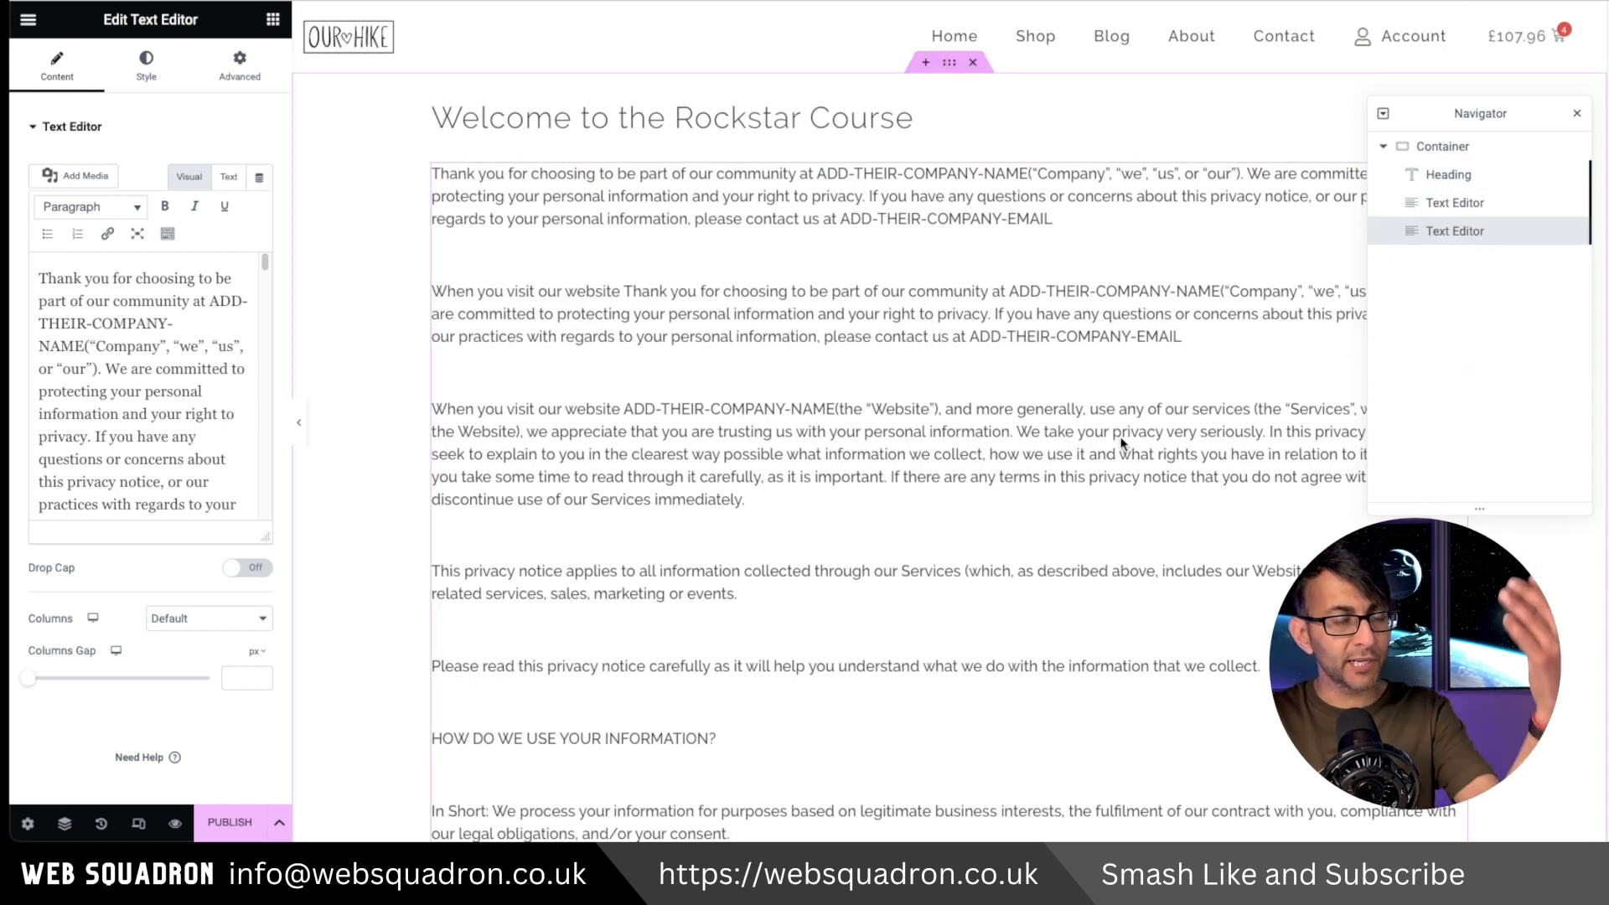
# Place a Video widget between the heading and the first text block of the Rockstar Course page
pyautogui.click(273, 20)
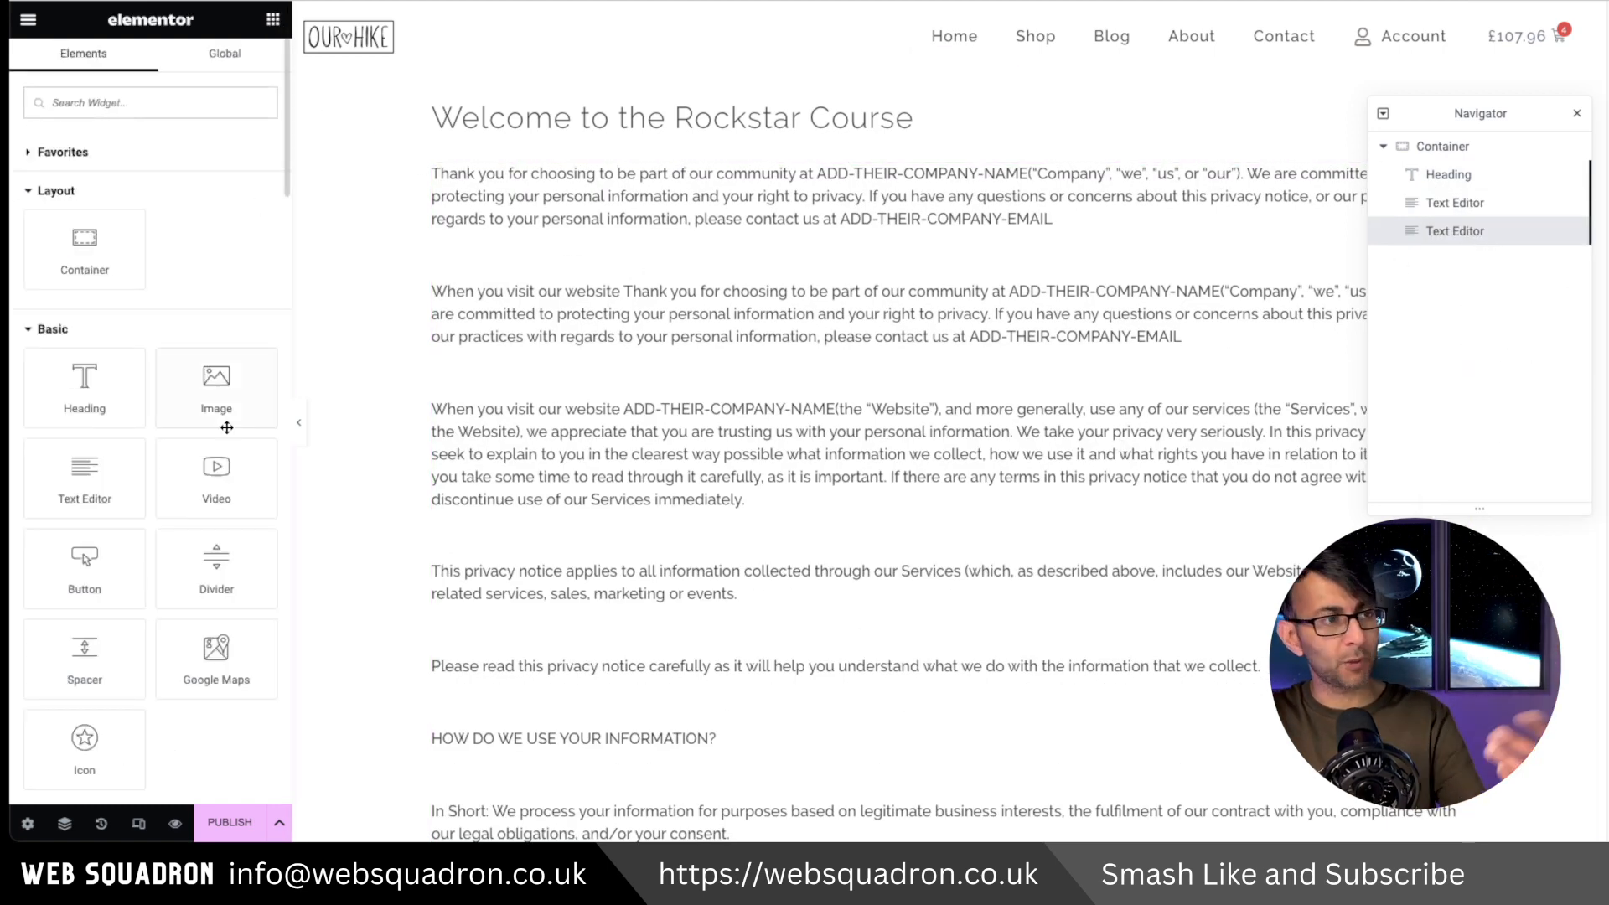
pyautogui.moveTo(157, 487); pyautogui.dragTo(506, 216)
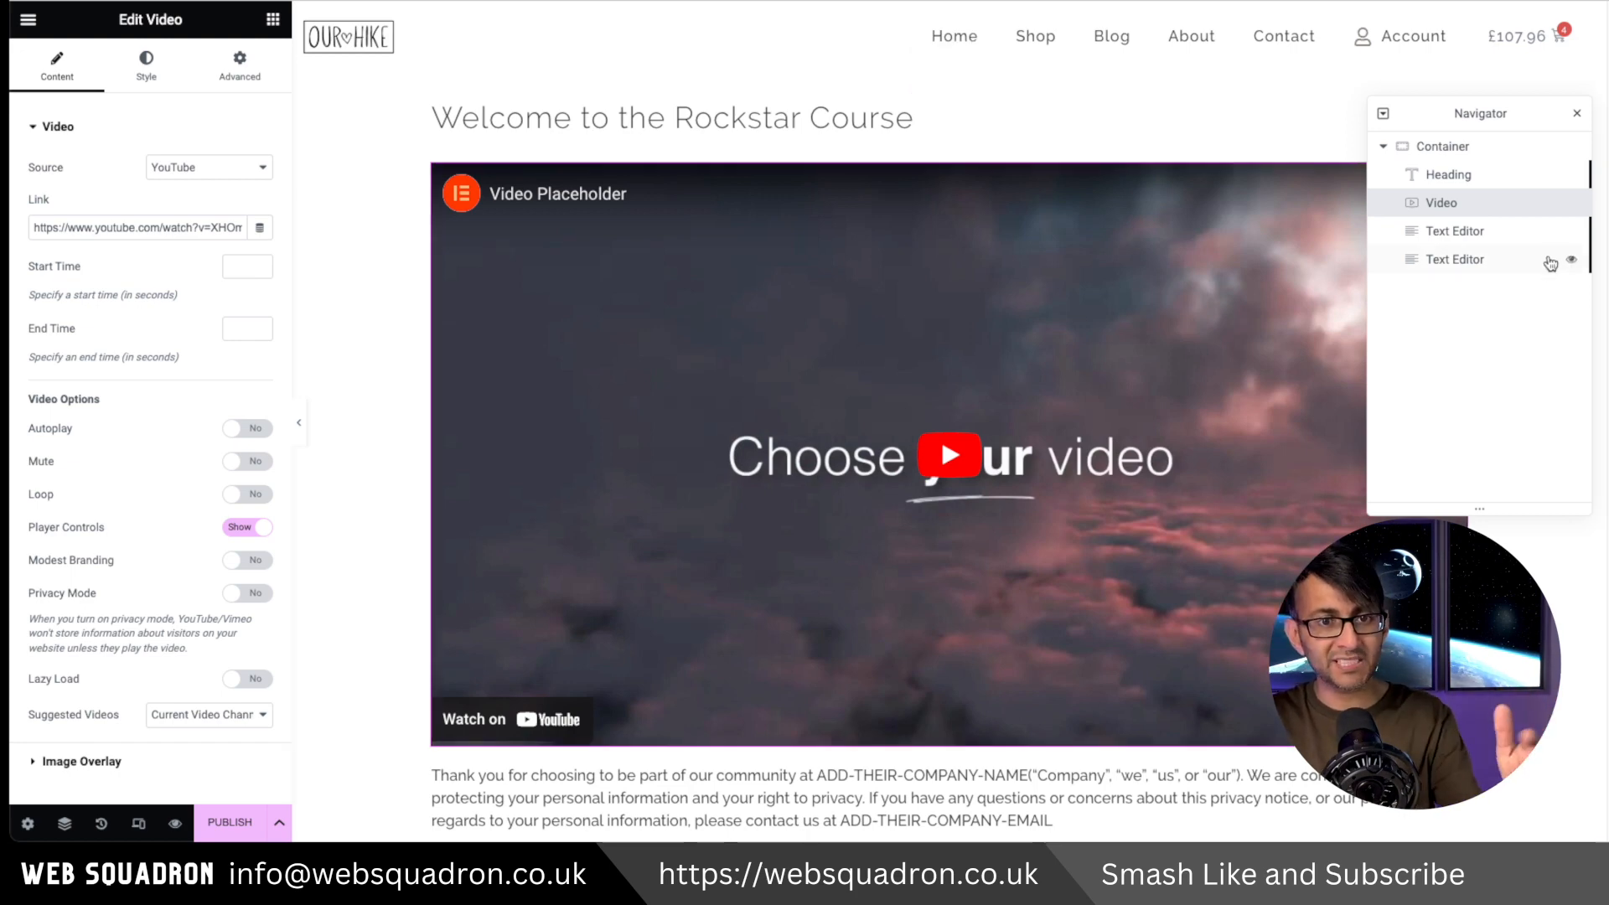
pyautogui.rightClick(1513, 211)
pyautogui.click(1416, 503)
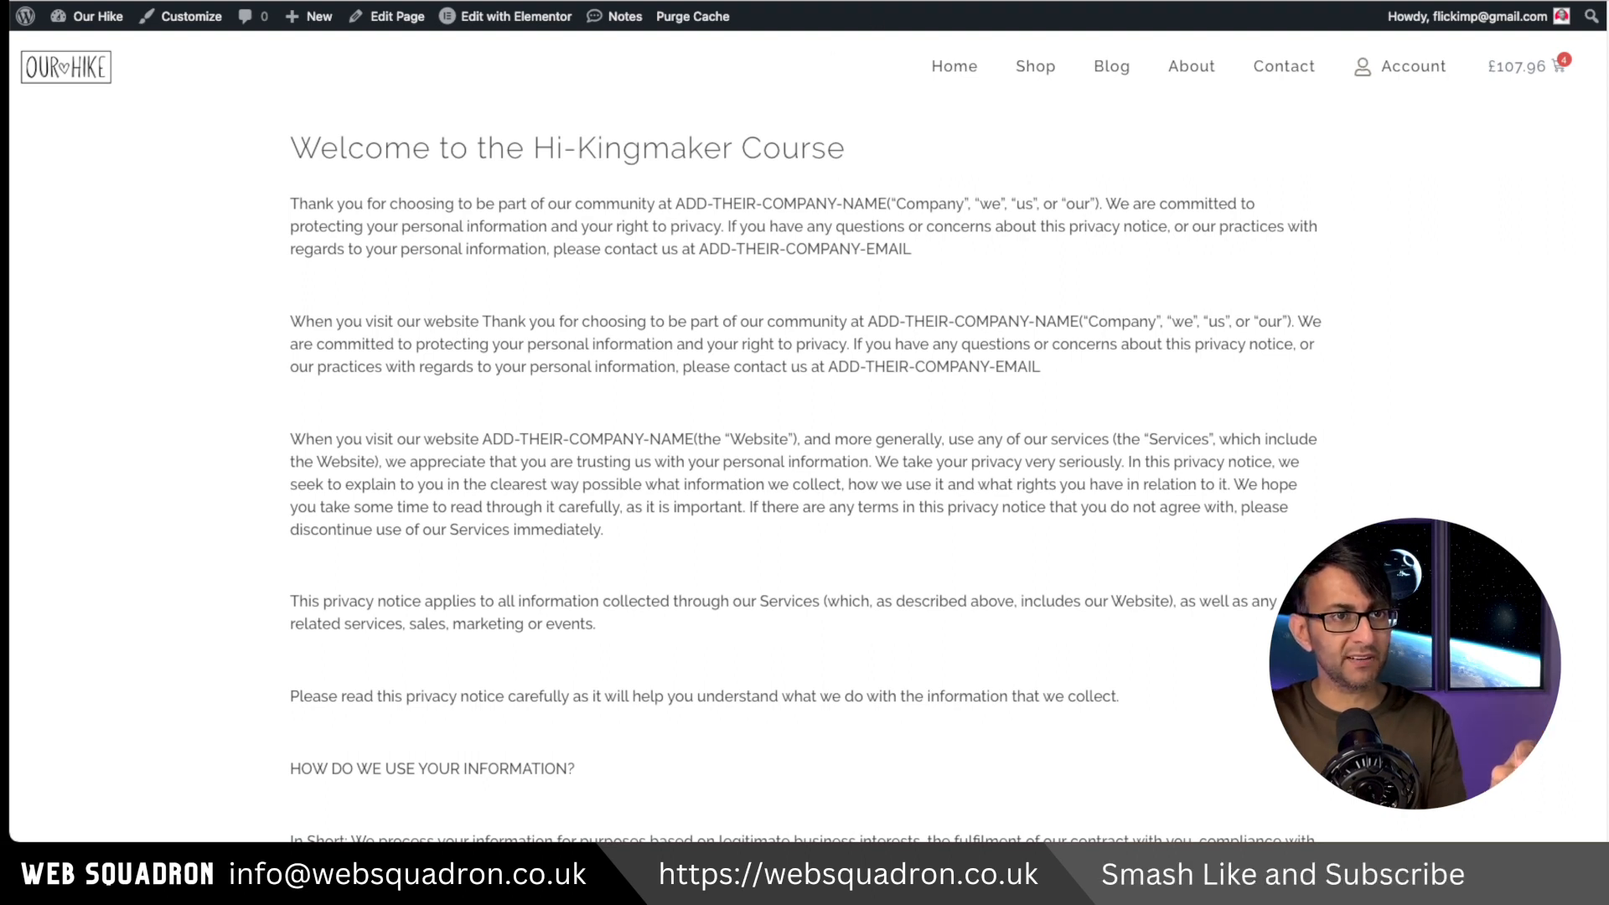
# Visit the store front and examine how the course products are listed among the other products
pyautogui.moveTo(394, 4)
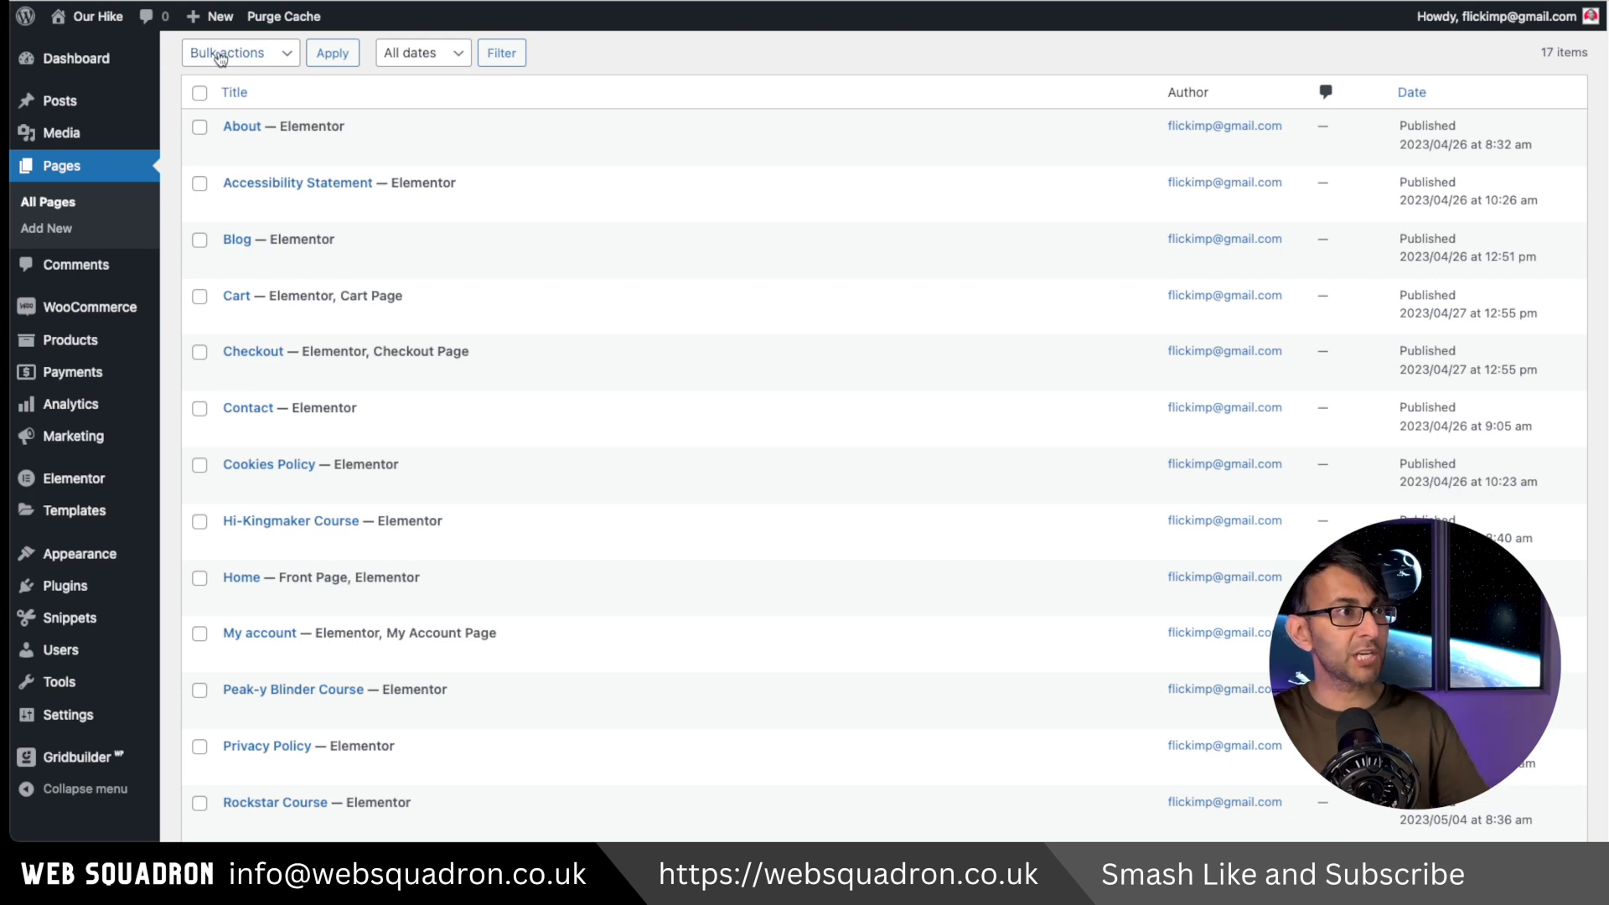
pyautogui.moveTo(98, 16)
pyautogui.click(104, 72)
pyautogui.scroll(-1, 805, 436)
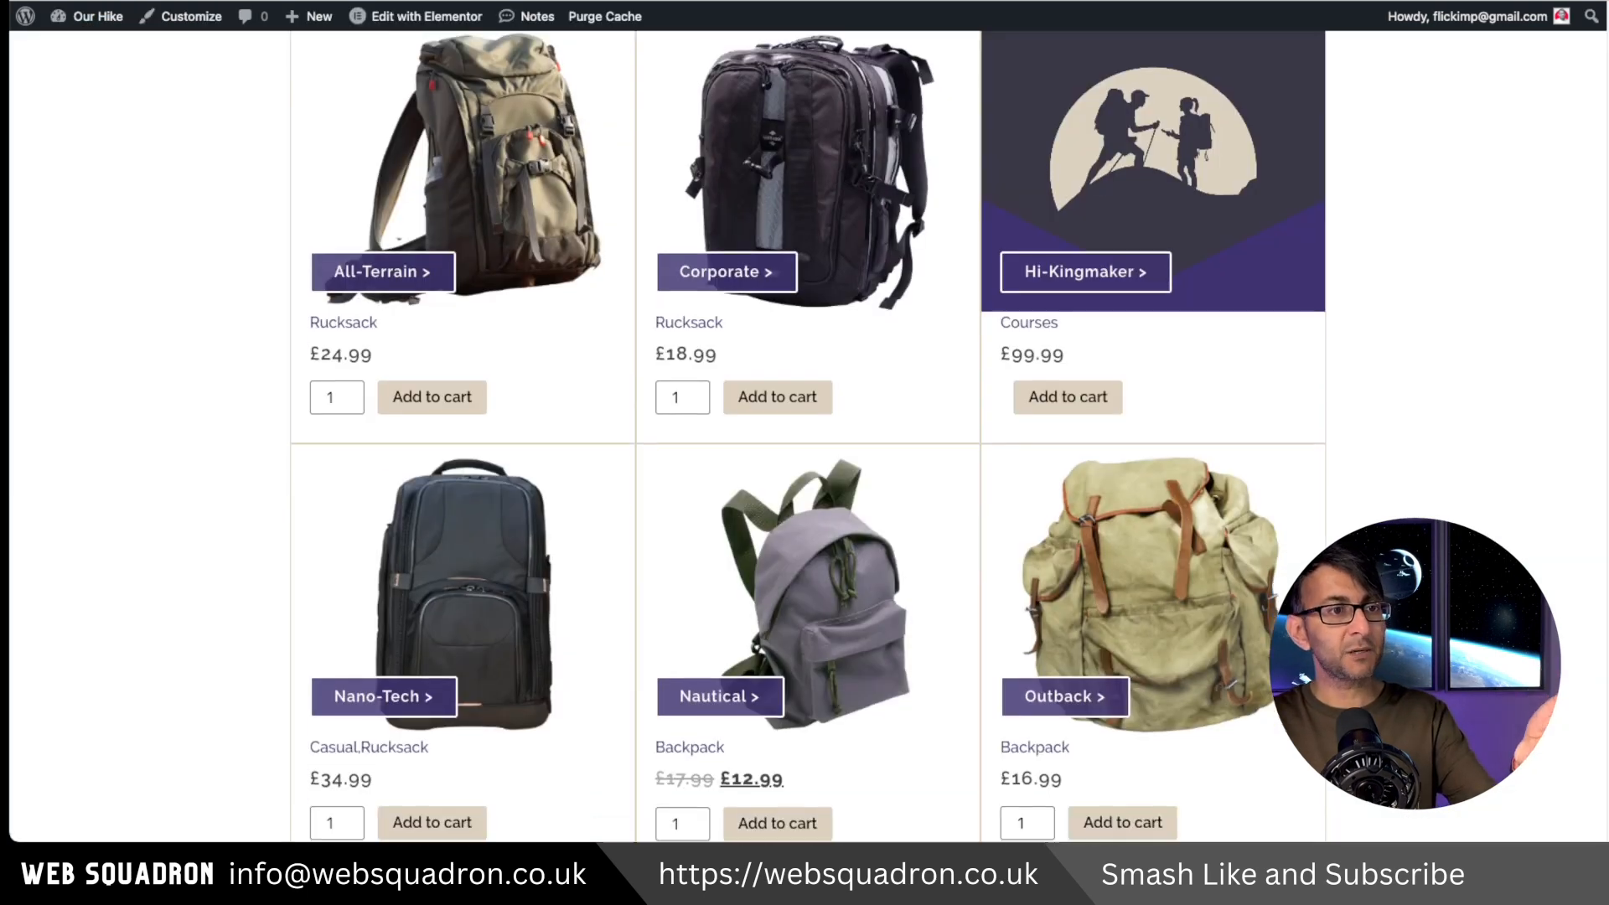
pyautogui.scroll(-5, 804, 436)
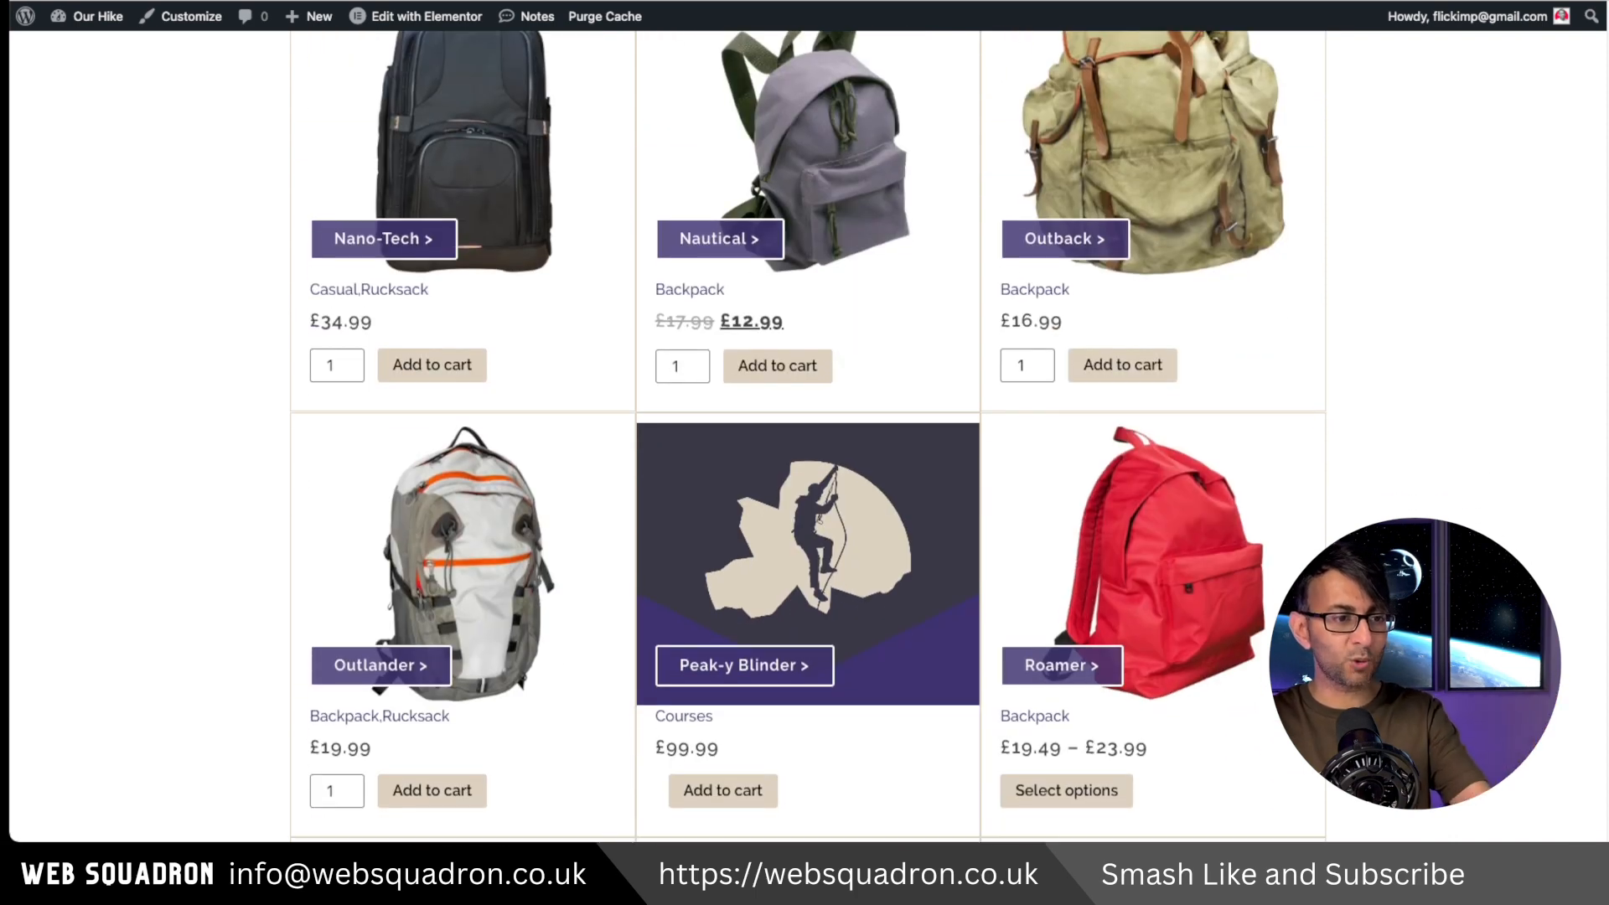
pyautogui.scroll(1, 808, 436)
pyautogui.scroll(-2, 808, 436)
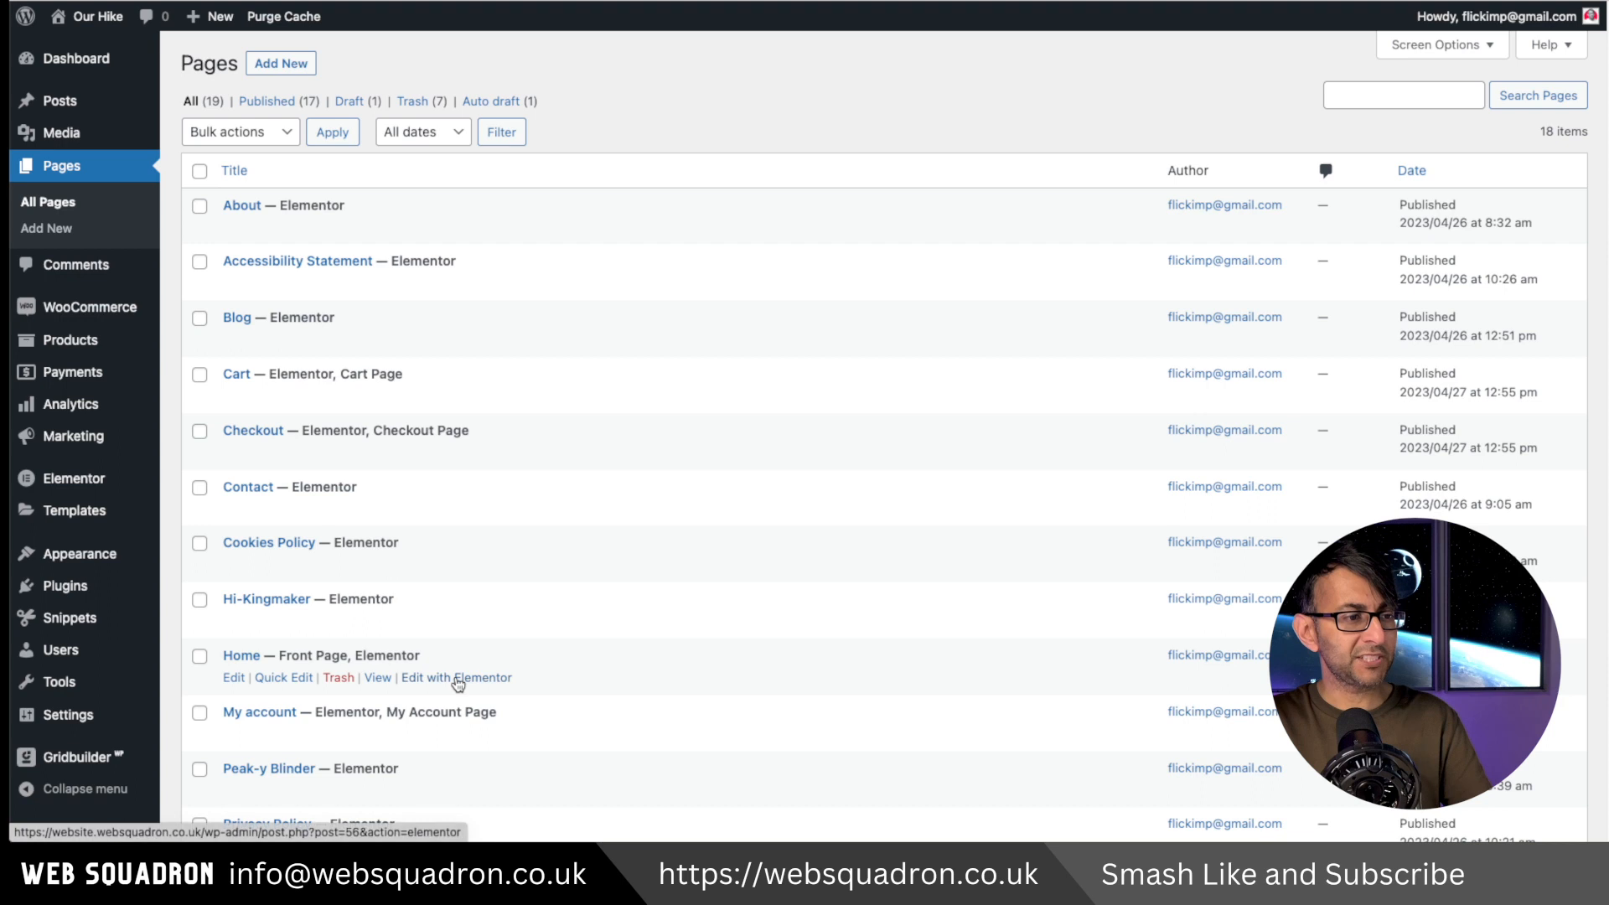
# Open the Home page in the Elementor editor in a separate browser tab
pyautogui.rightClick(455, 681)
pyautogui.click(591, 197)
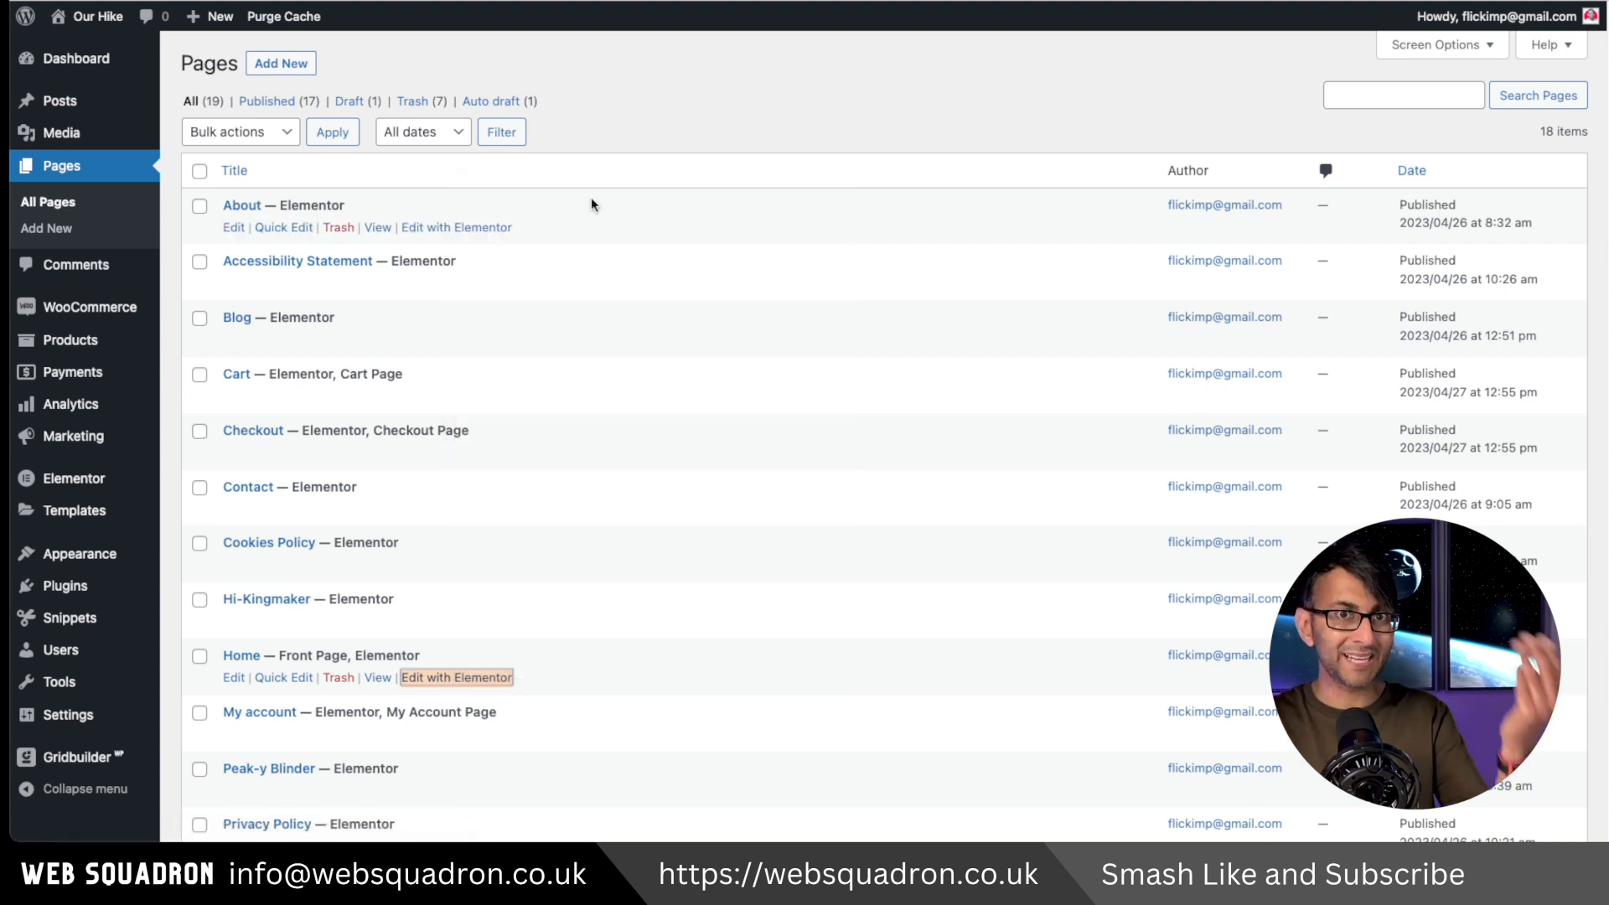
# Create a new page titled "Courses" in Elementor and hide its page title
pyautogui.click(281, 63)
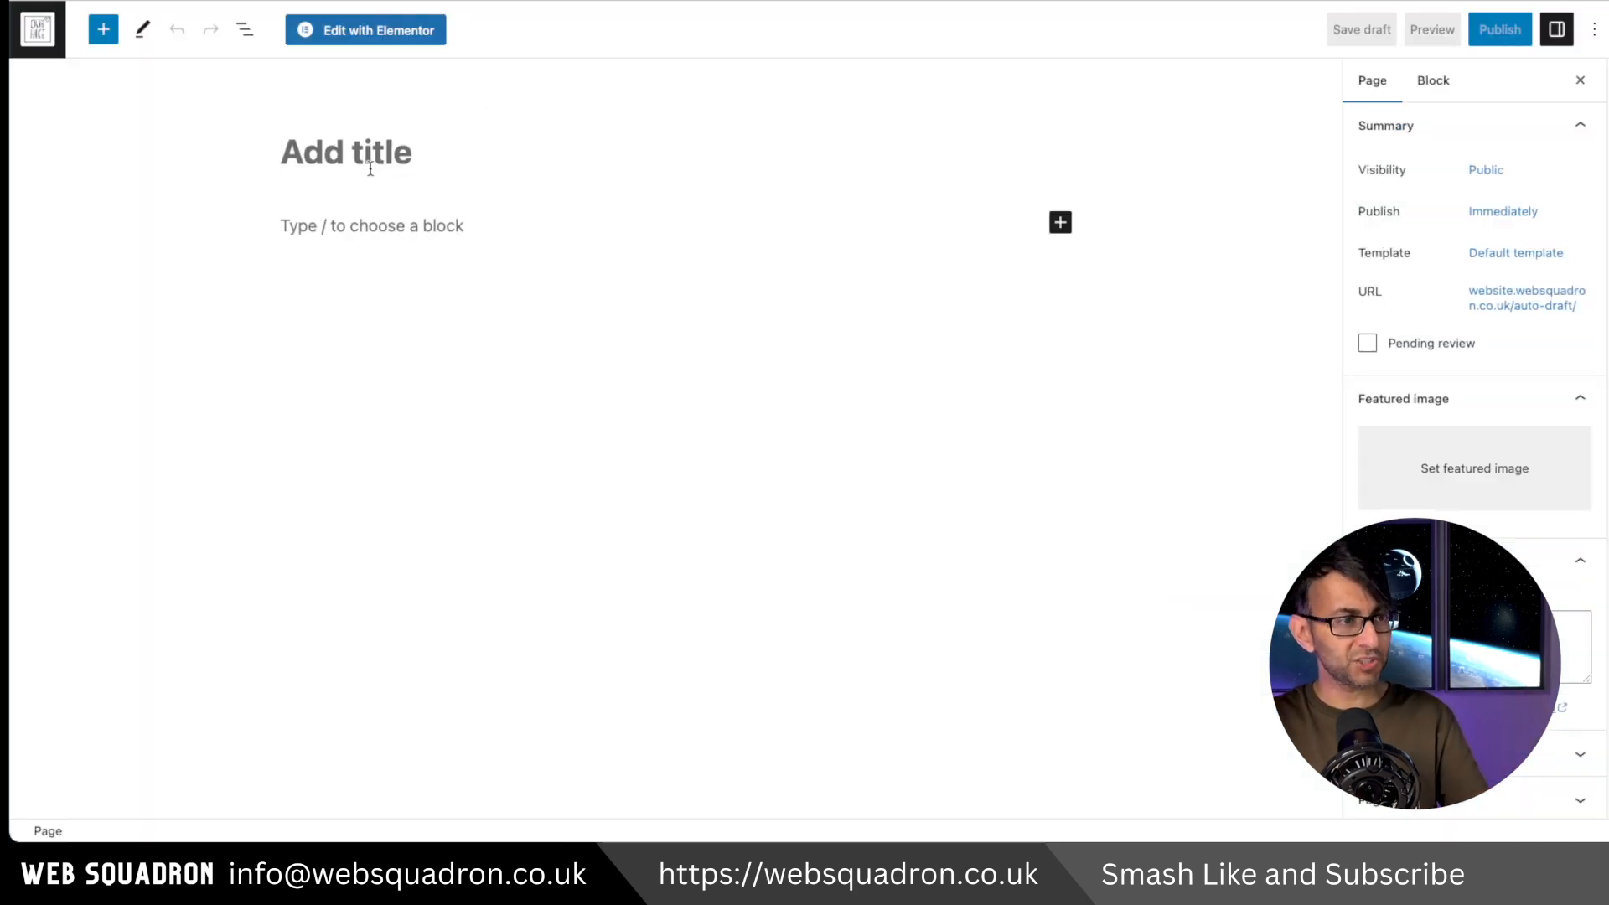
pyautogui.write('Courses')
pyautogui.click(344, 39)
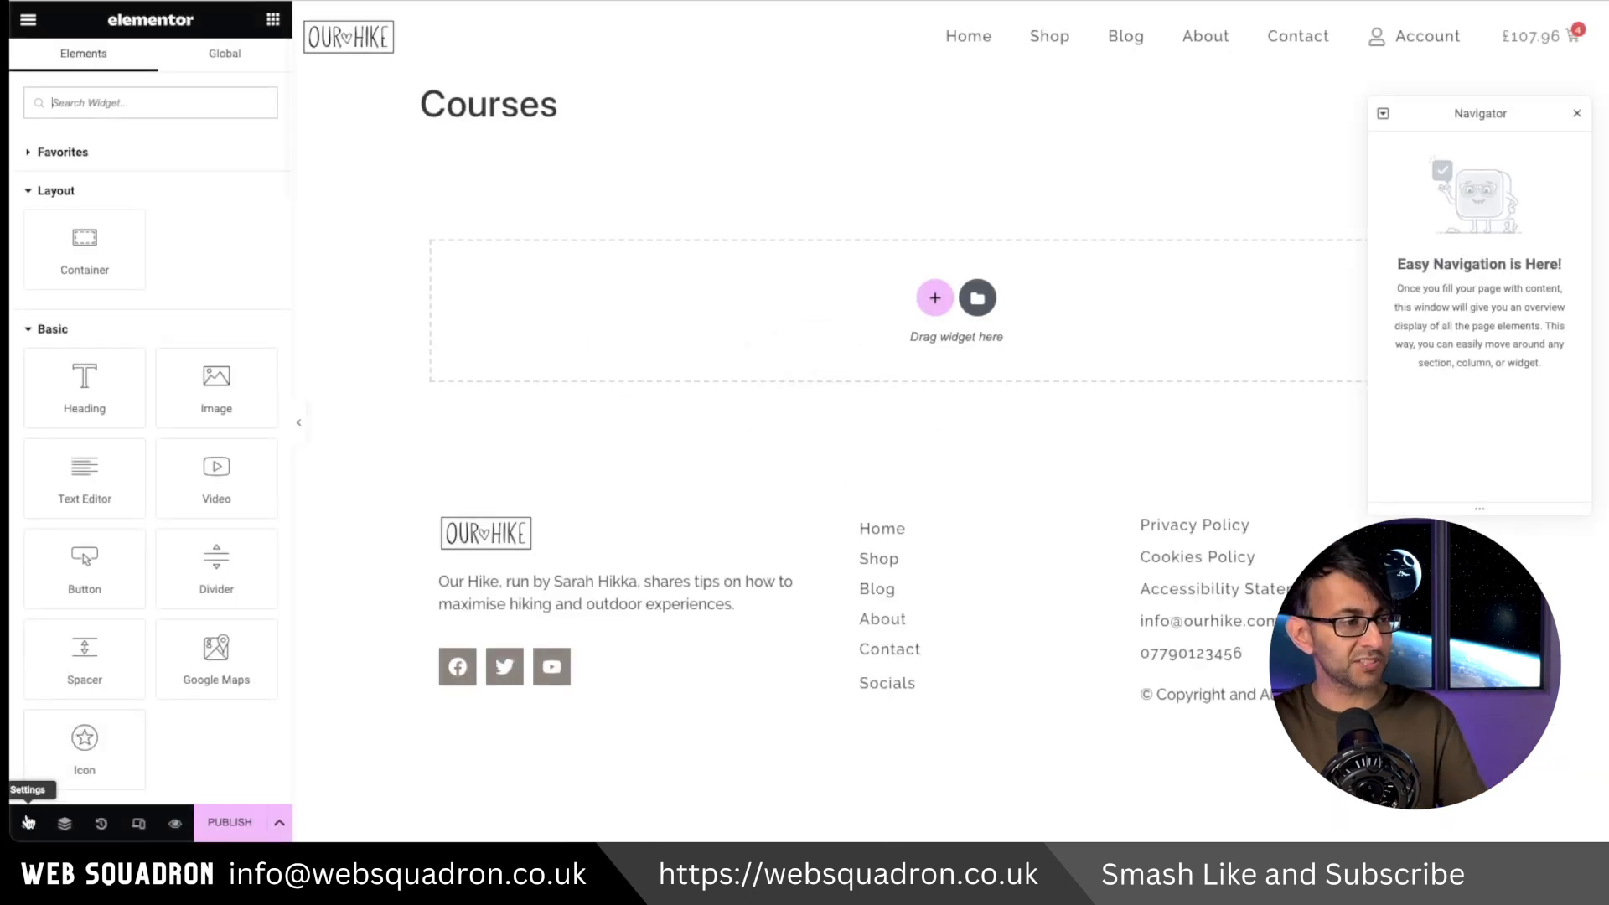
pyautogui.click(27, 825)
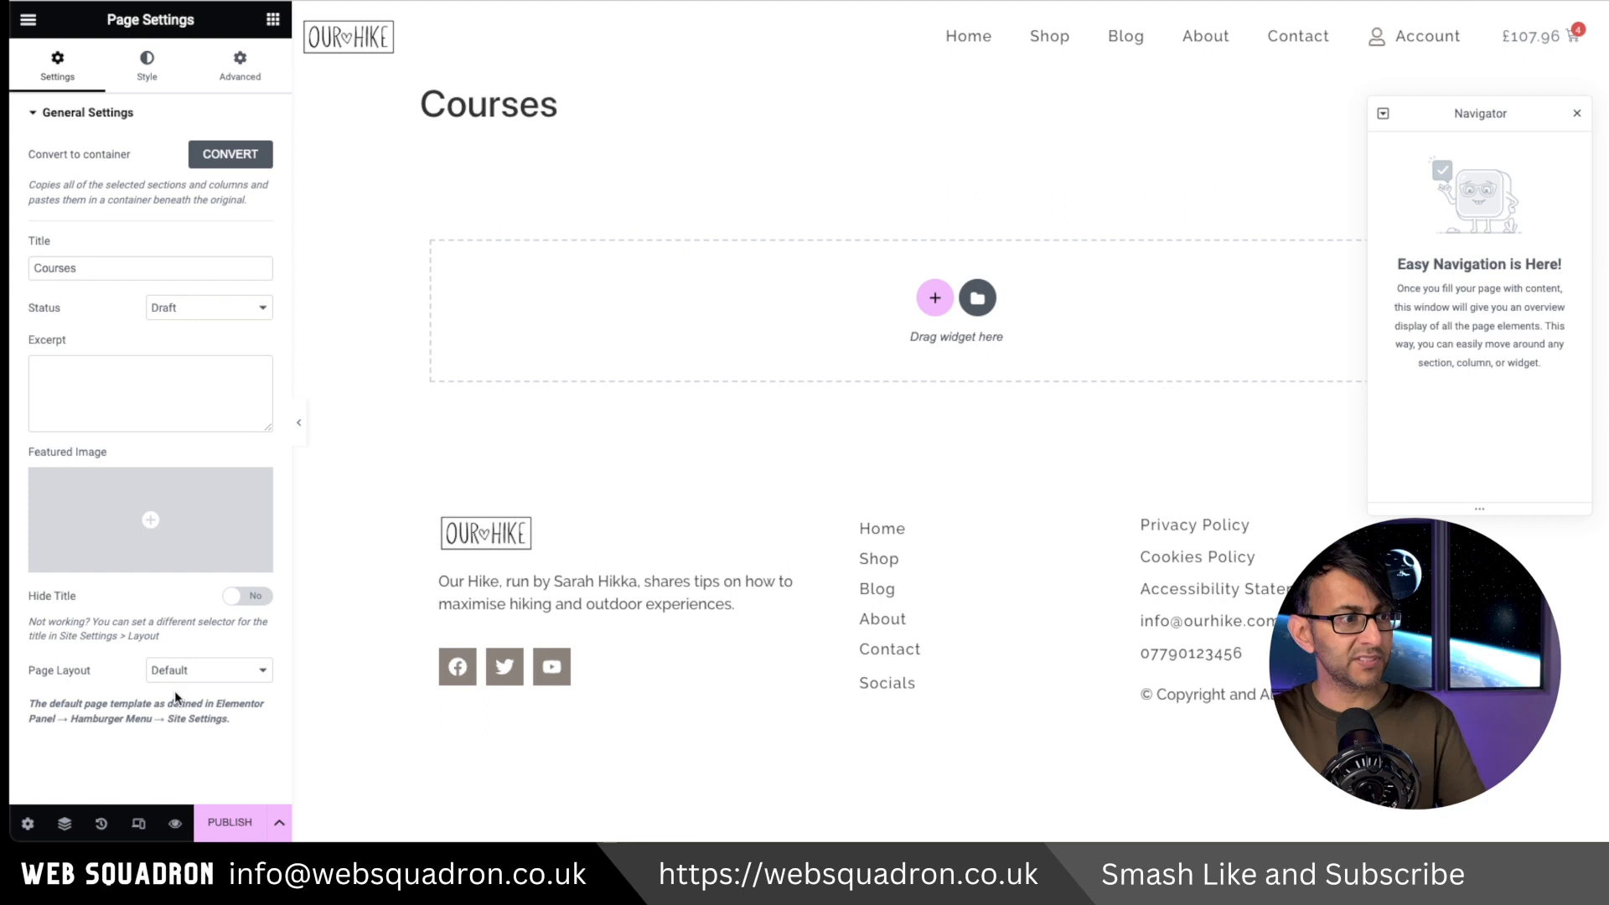
pyautogui.click(243, 599)
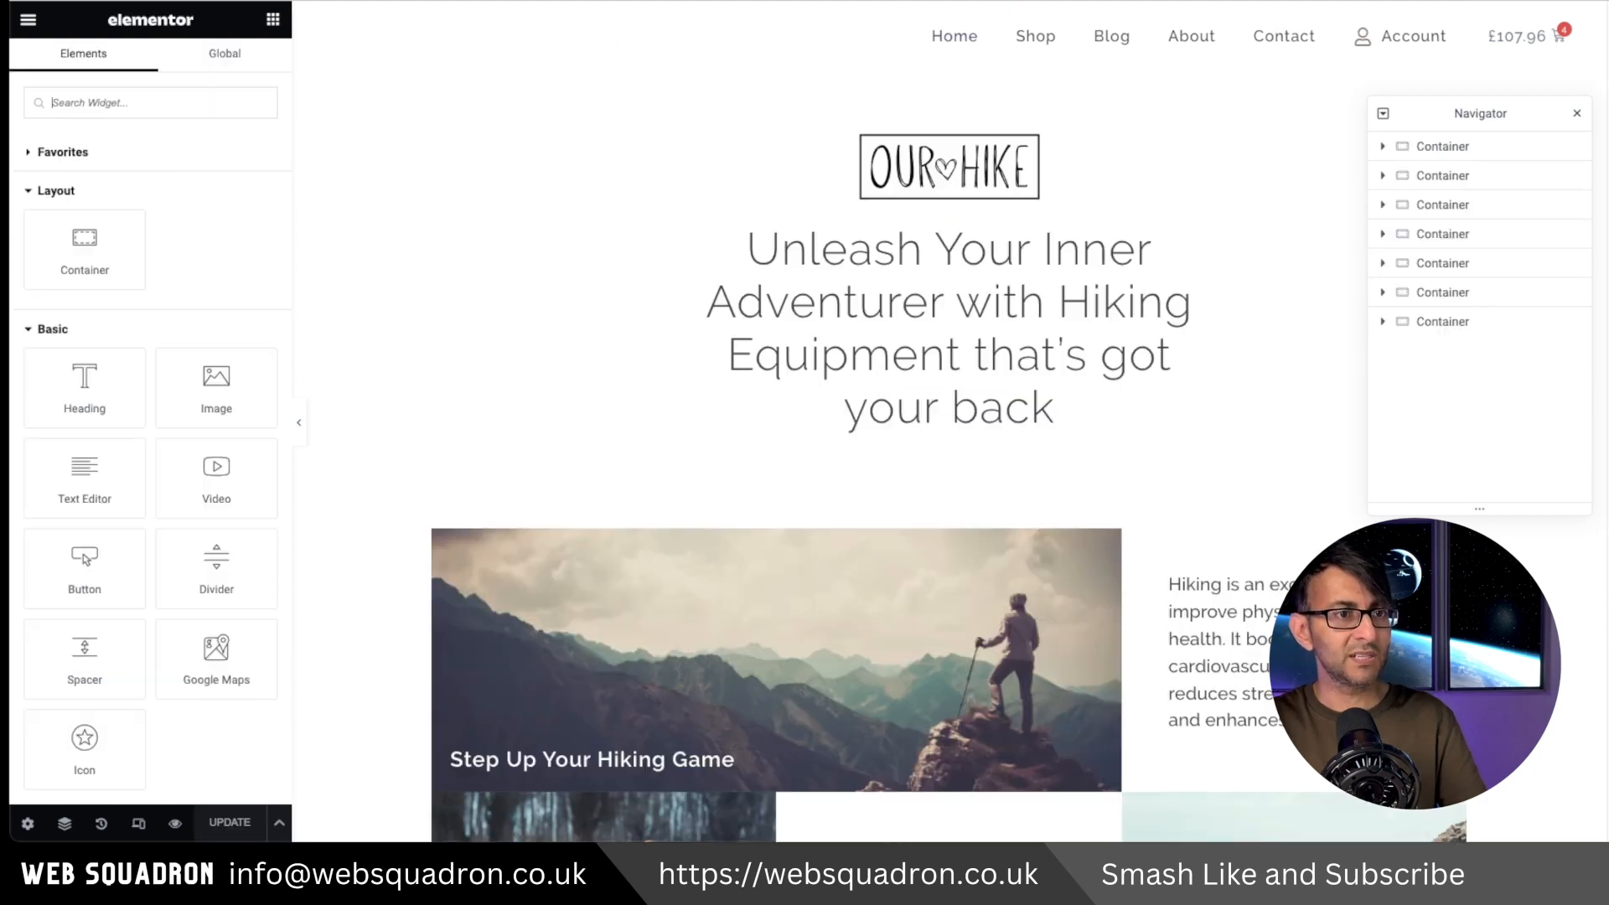
# Copy the Home page's hero container into the empty Courses page and delete the logo image from the copy
pyautogui.scroll(-1, 947, 40)
pyautogui.rightClick(947, 40)
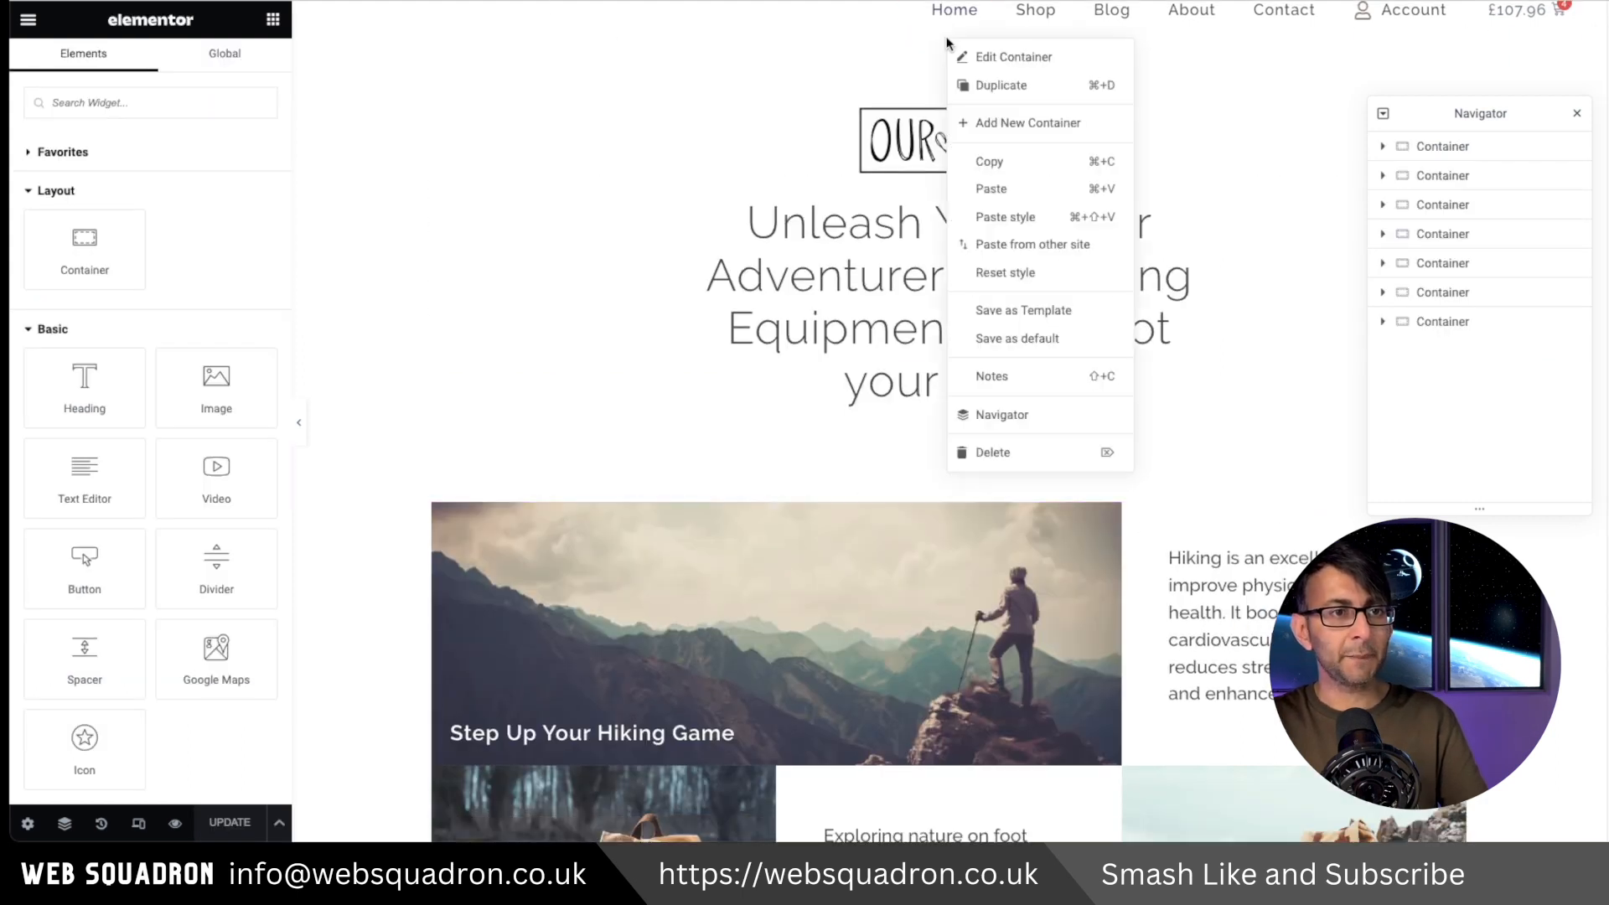
pyautogui.click(998, 162)
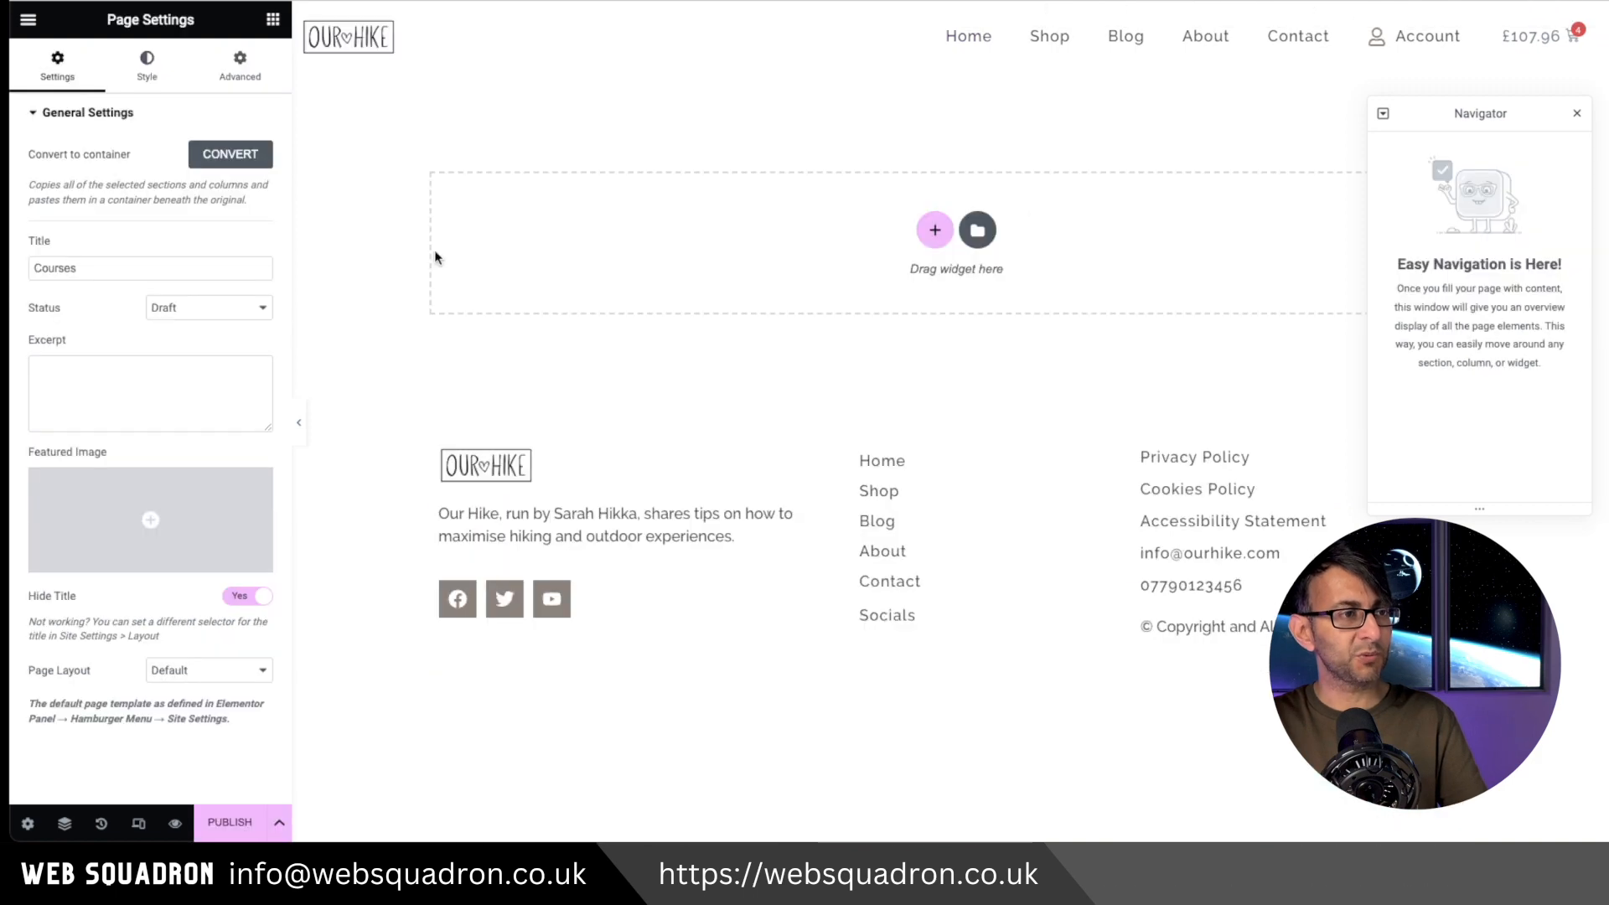
pyautogui.rightClick(526, 246)
pyautogui.click(578, 260)
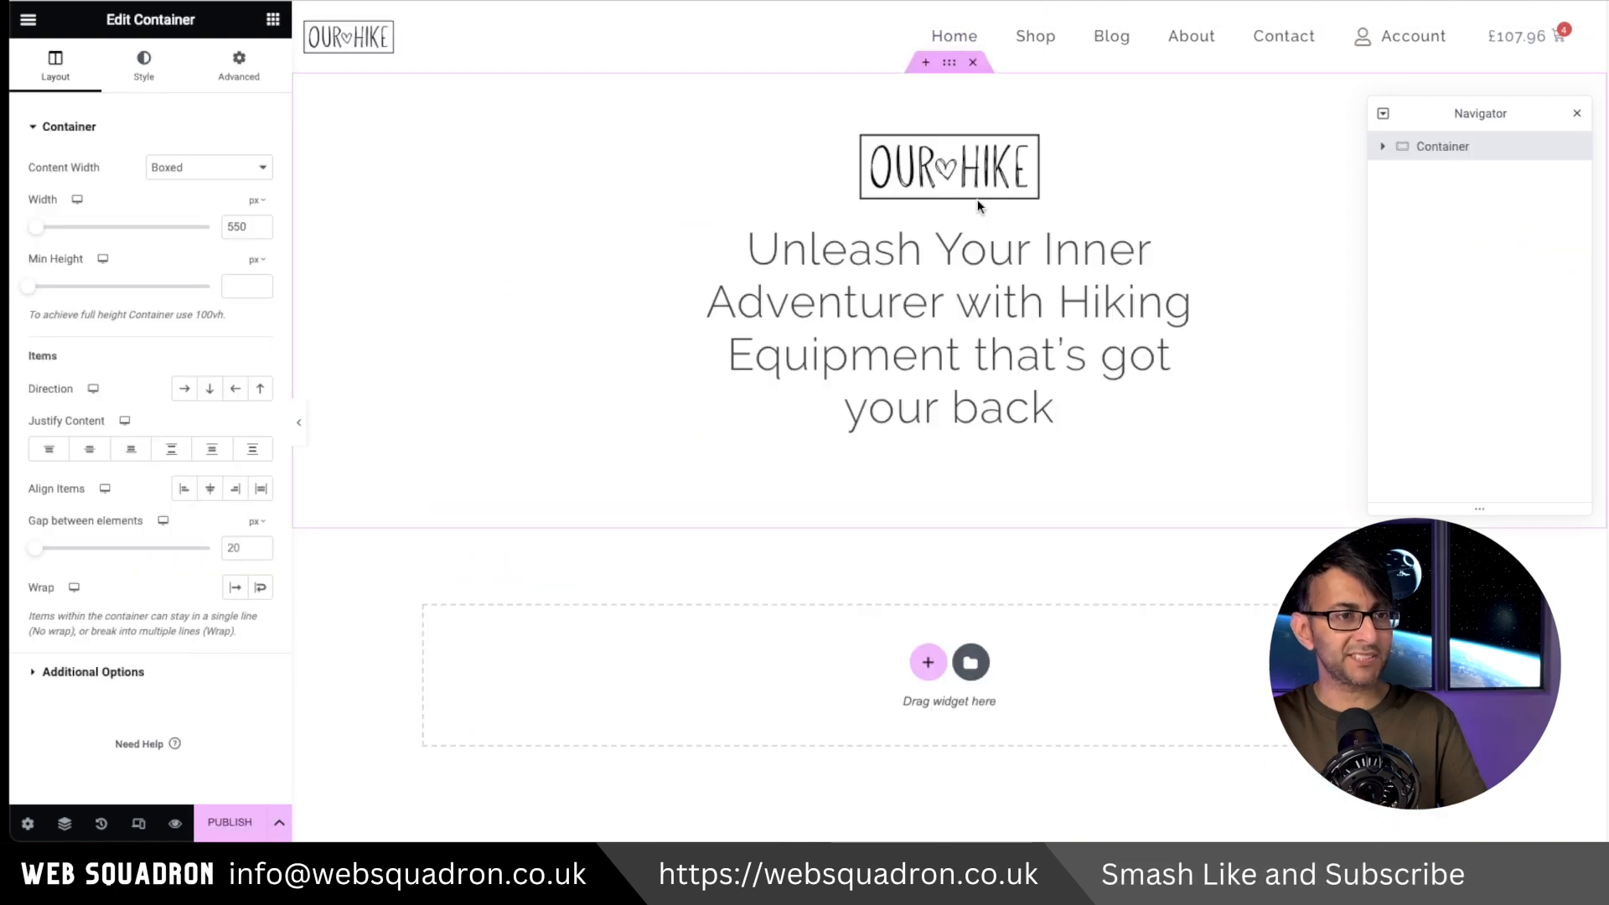
pyautogui.rightClick(994, 178)
pyautogui.click(1082, 554)
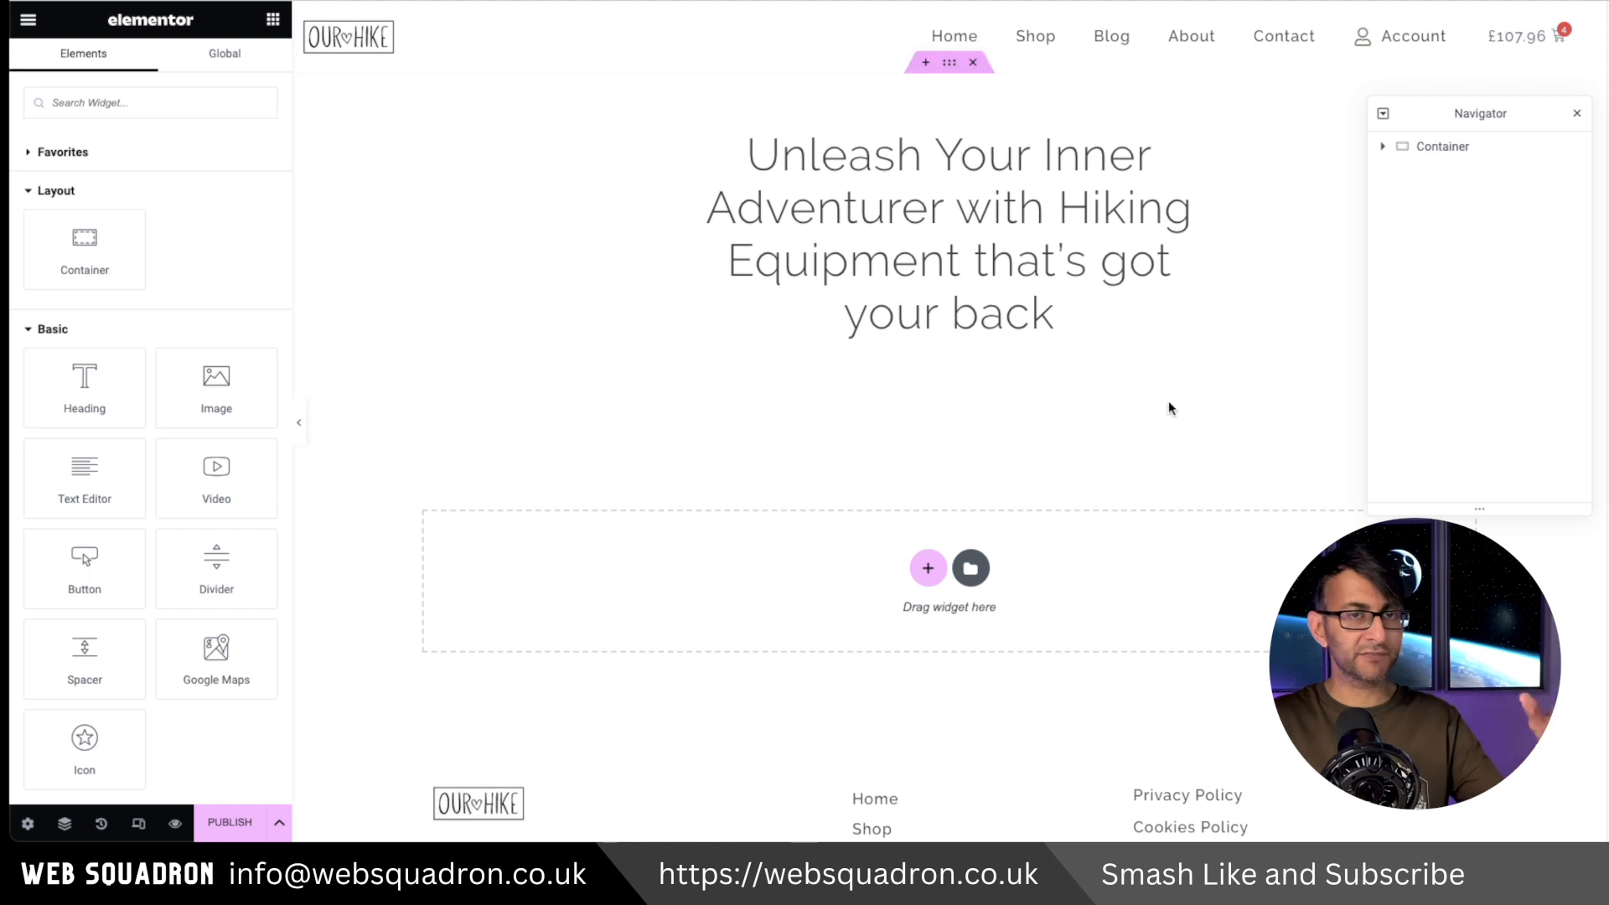
# Set the top and bottom padding of the Courses page's hero container to 0
pyautogui.click(951, 64)
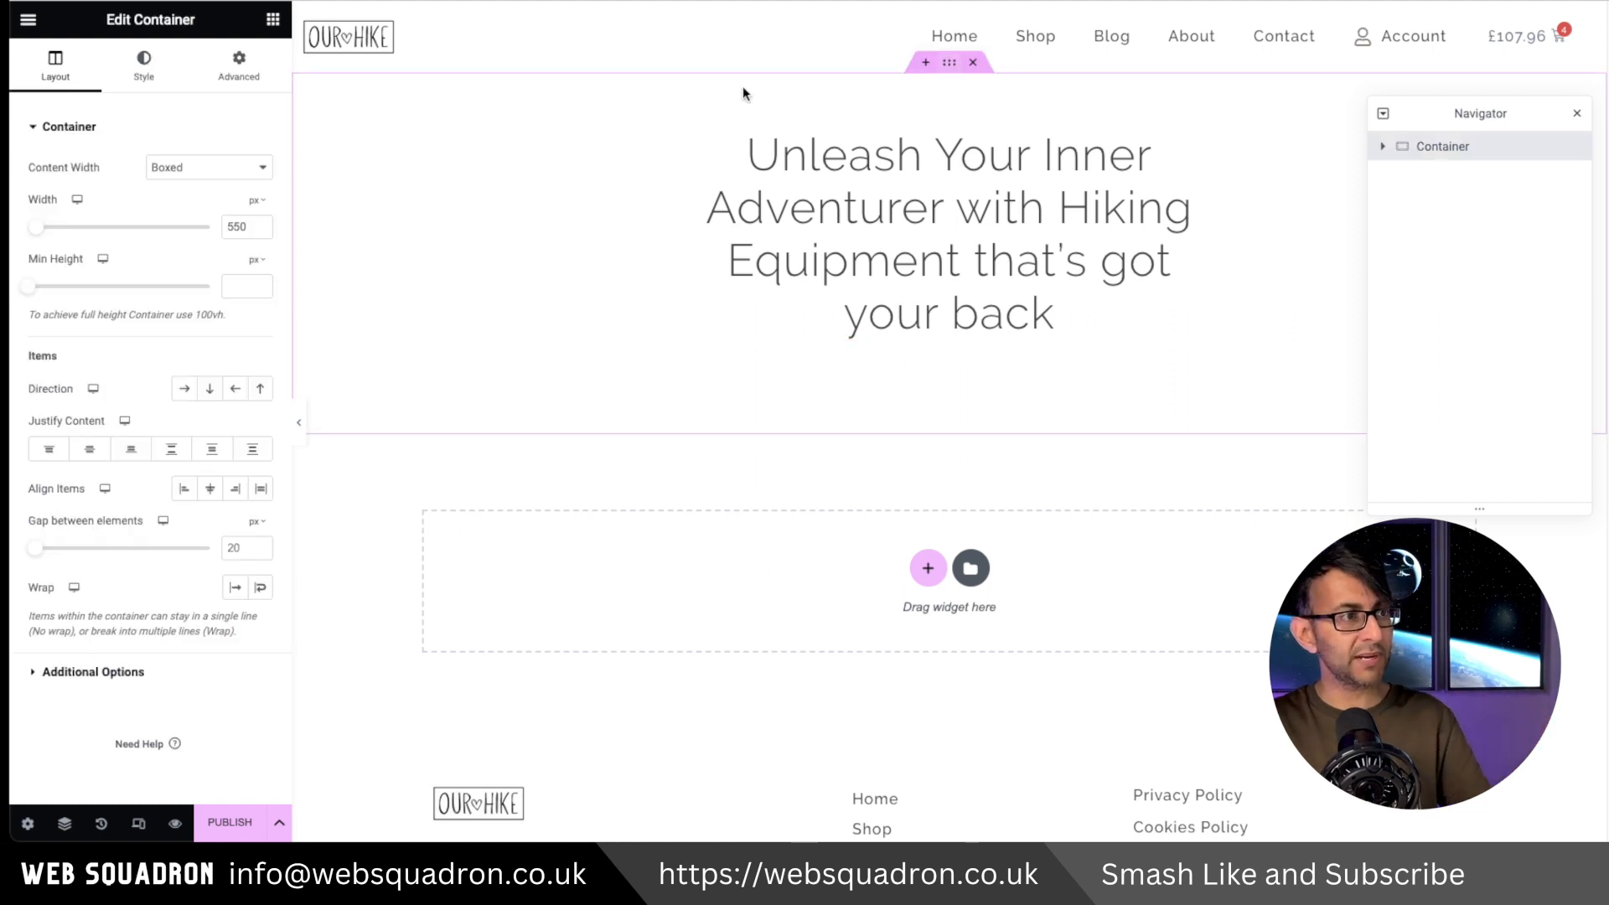
pyautogui.click(239, 63)
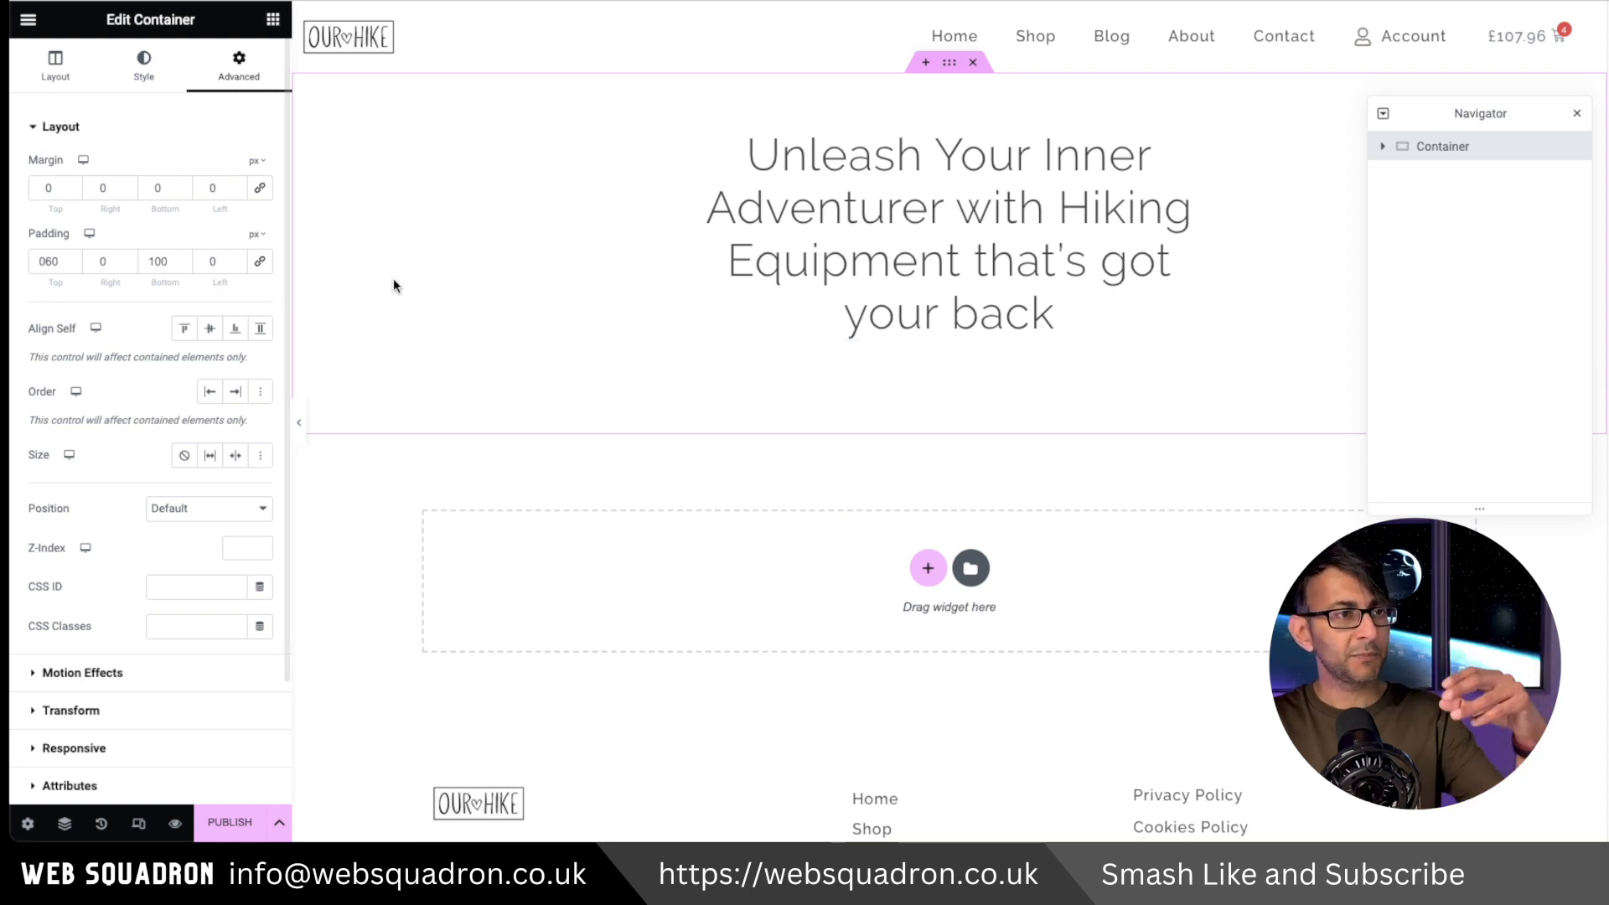
pyautogui.moveTo(54, 261); pyautogui.dragTo(3, 261)
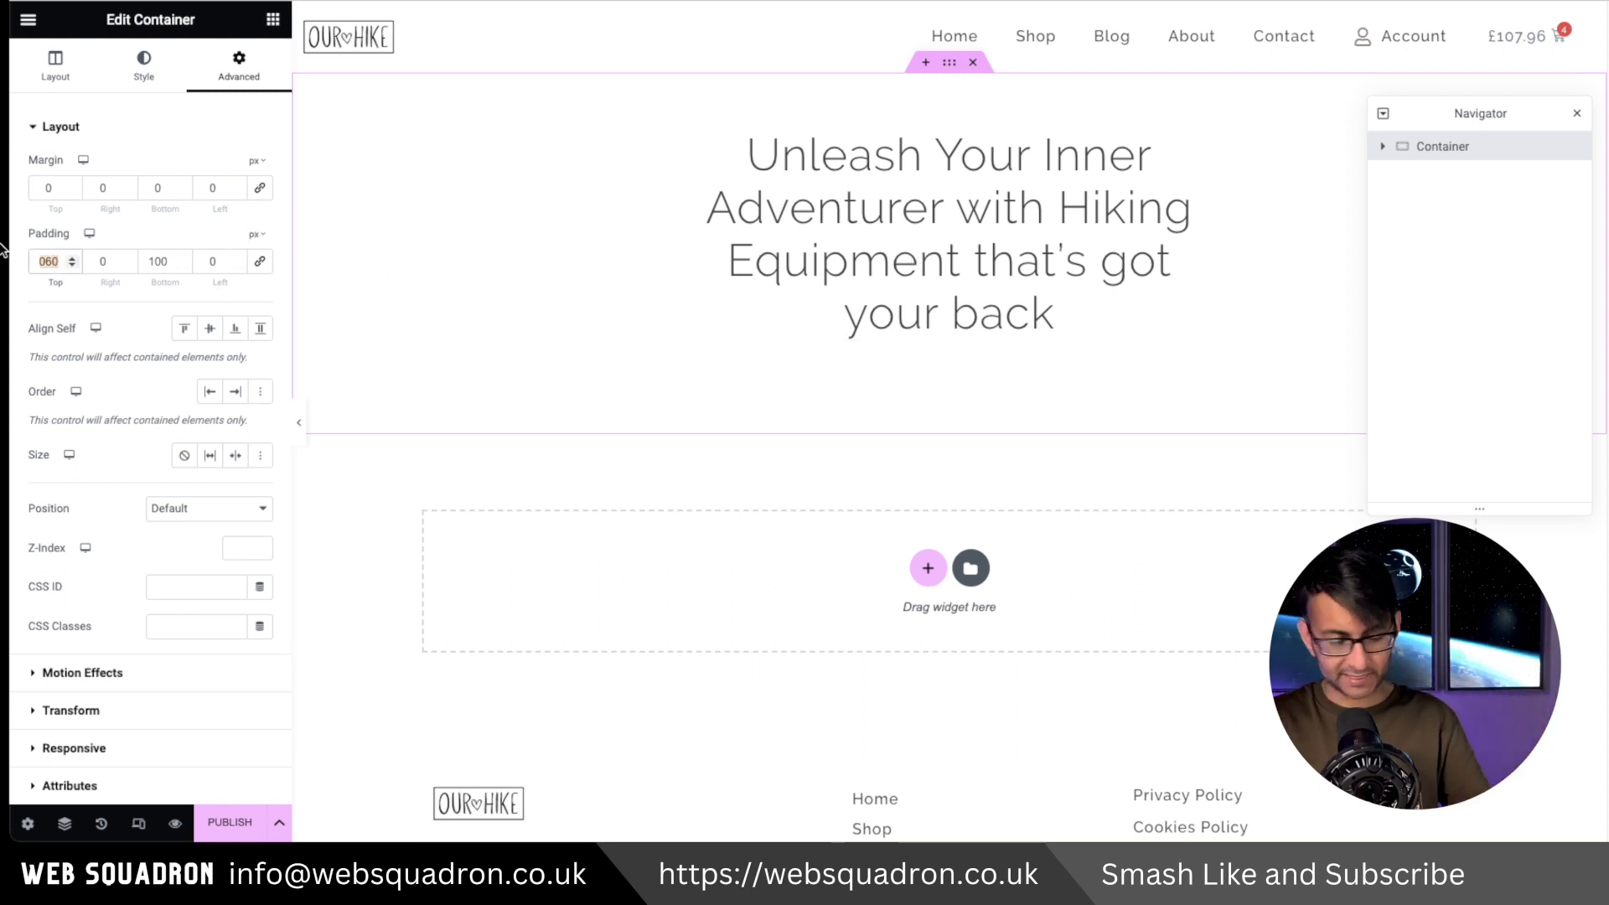
pyautogui.write('0')
pyautogui.press('Tab')
pyautogui.press('Tab')
pyautogui.write('0')
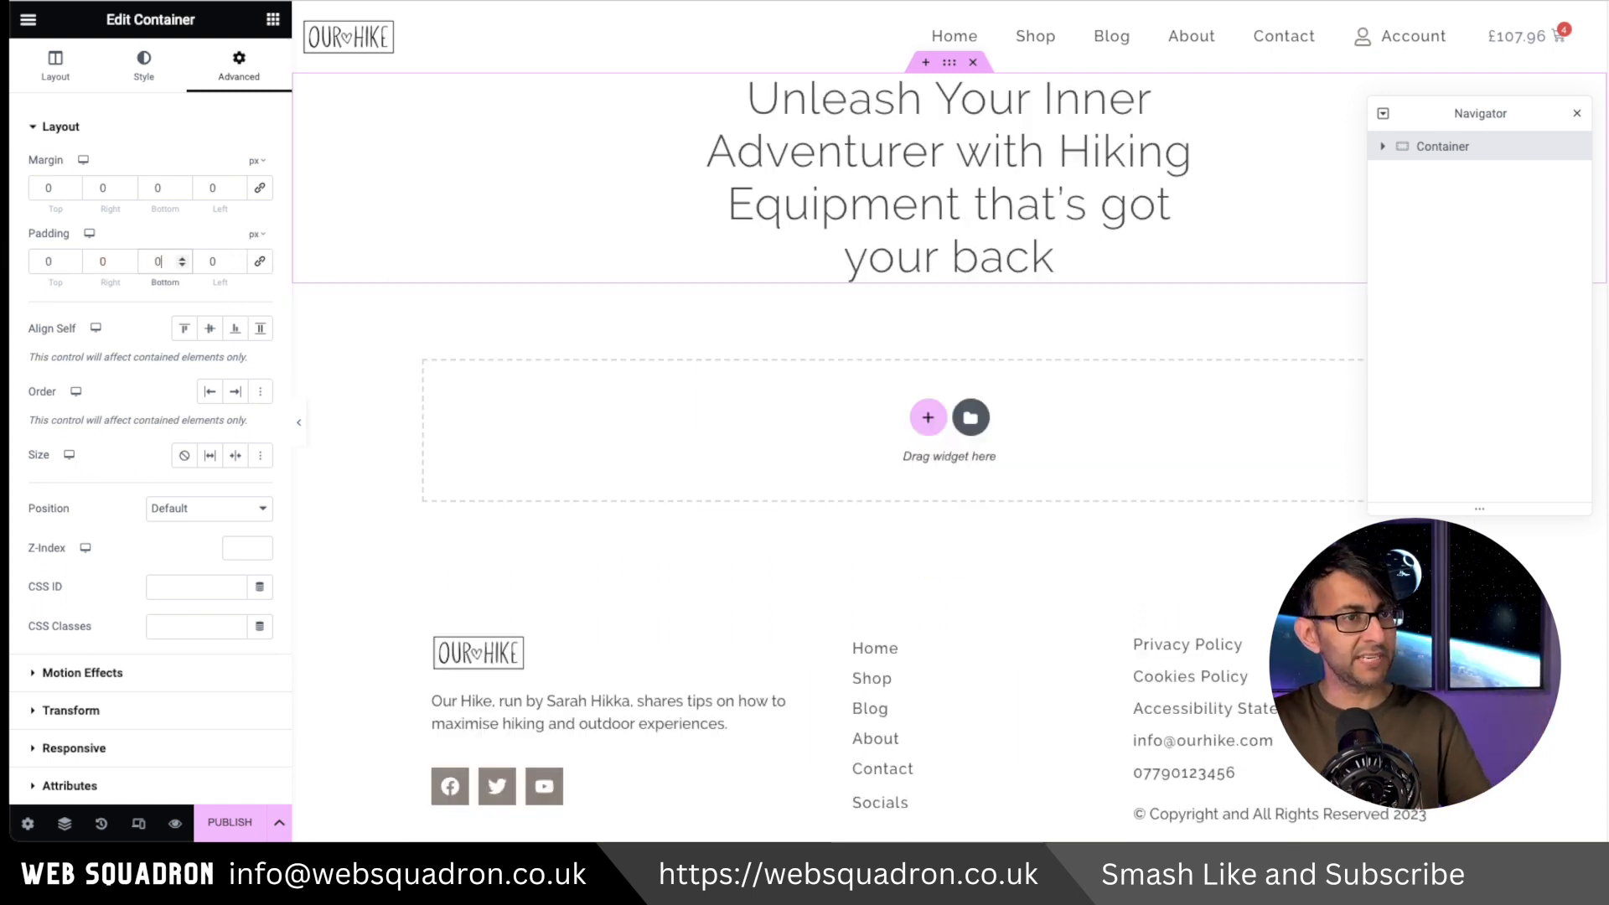
# Give the hero container a minimum height of 500 px and justify its content to the center
pyautogui.click(54, 67)
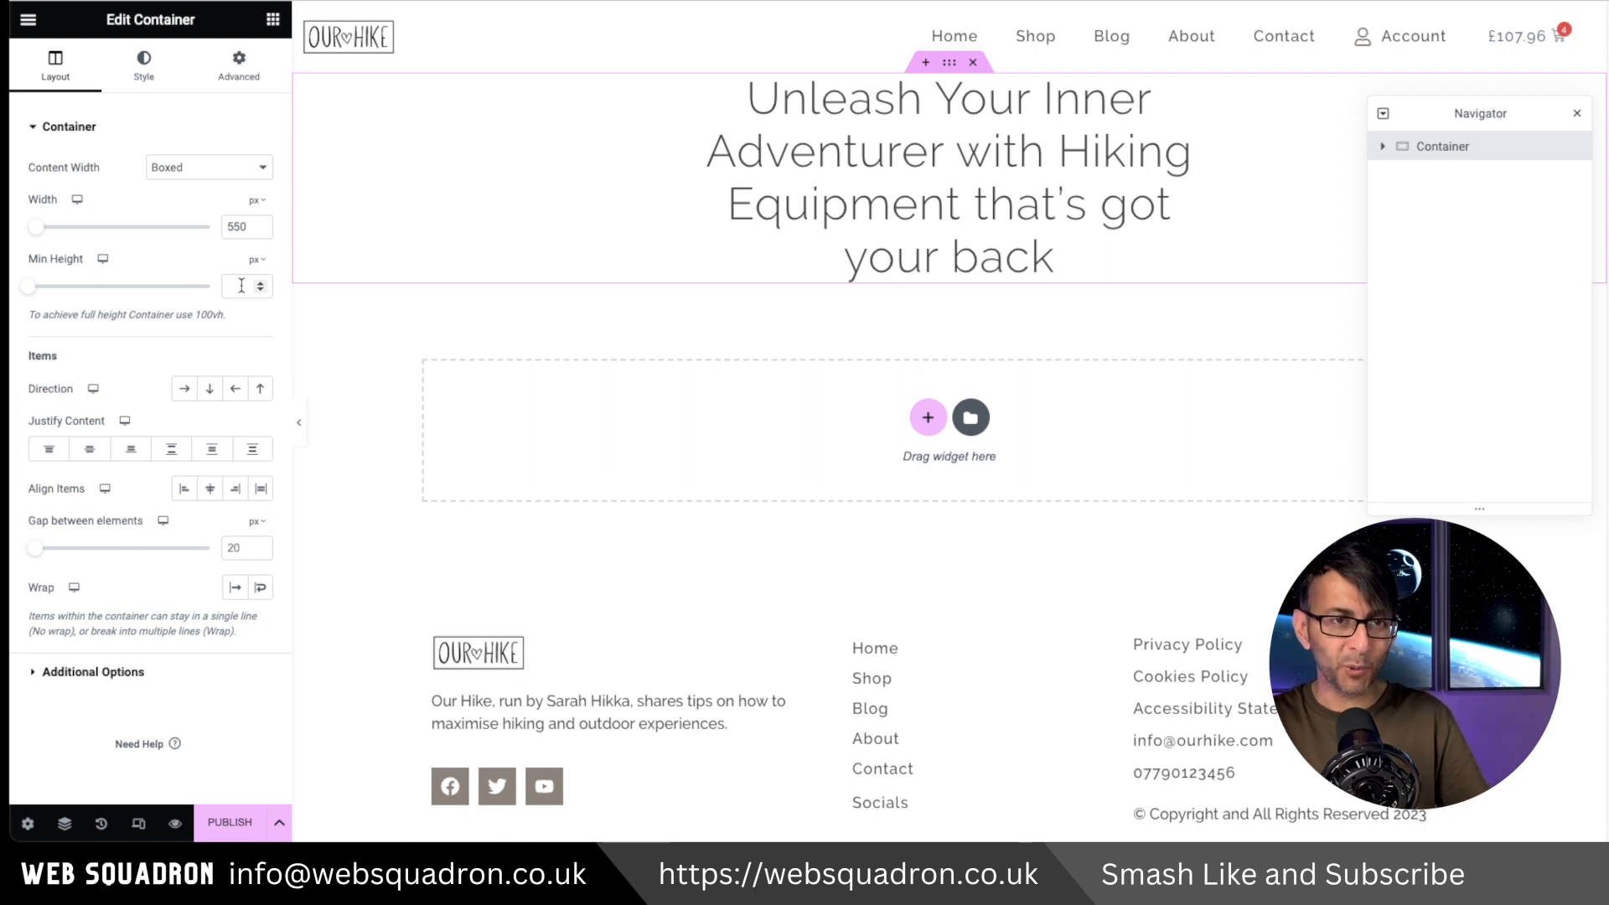
pyautogui.write('00')
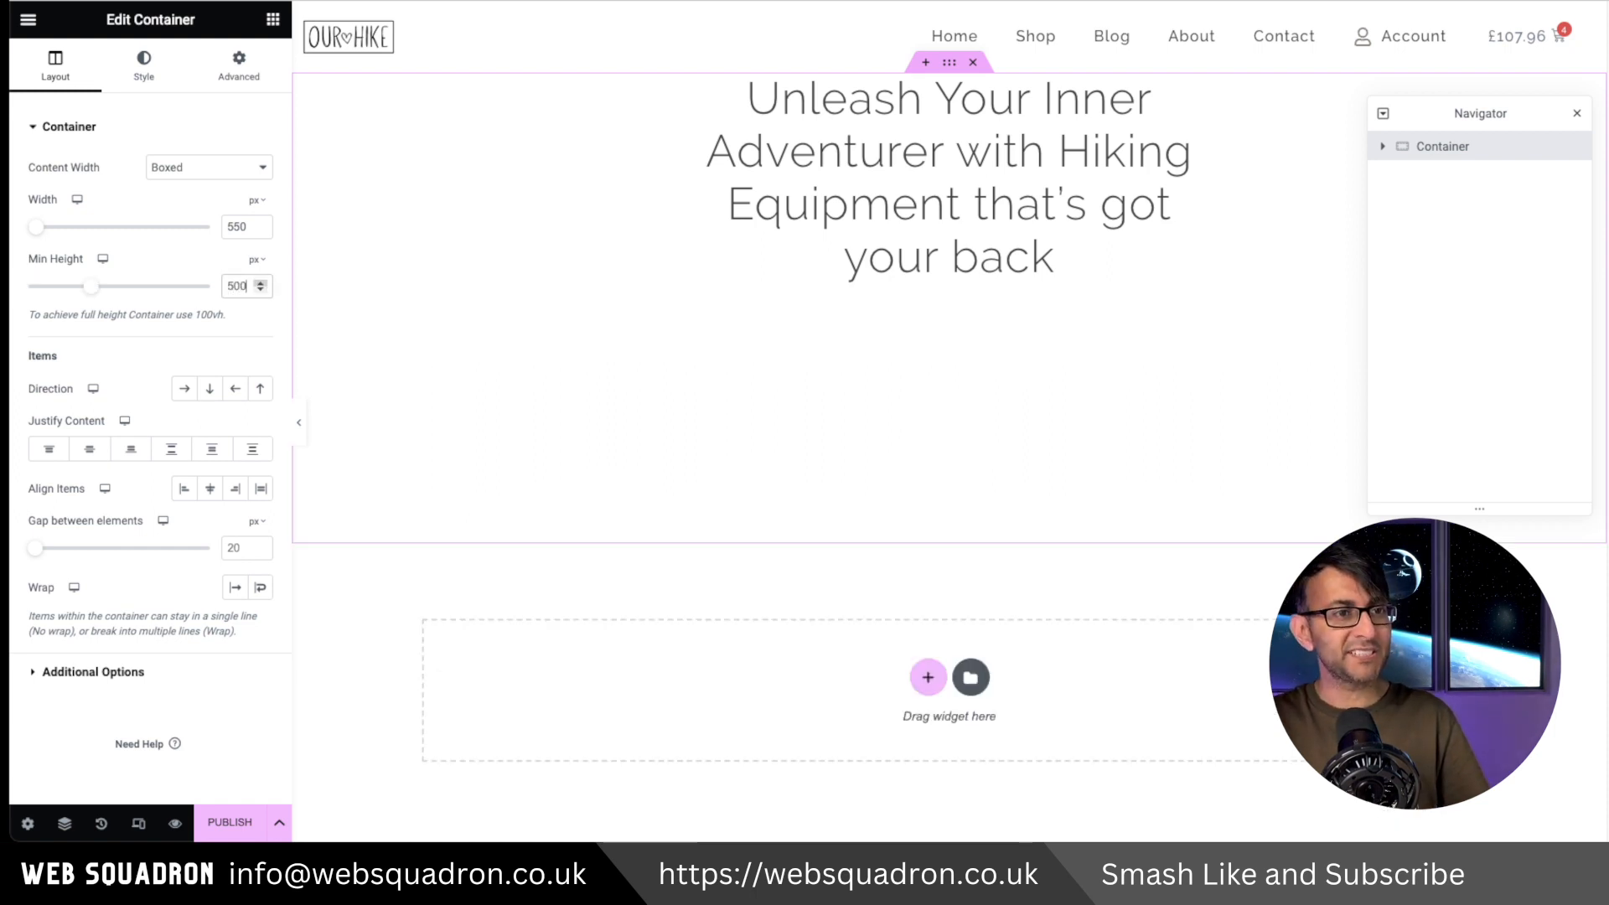
pyautogui.click(88, 451)
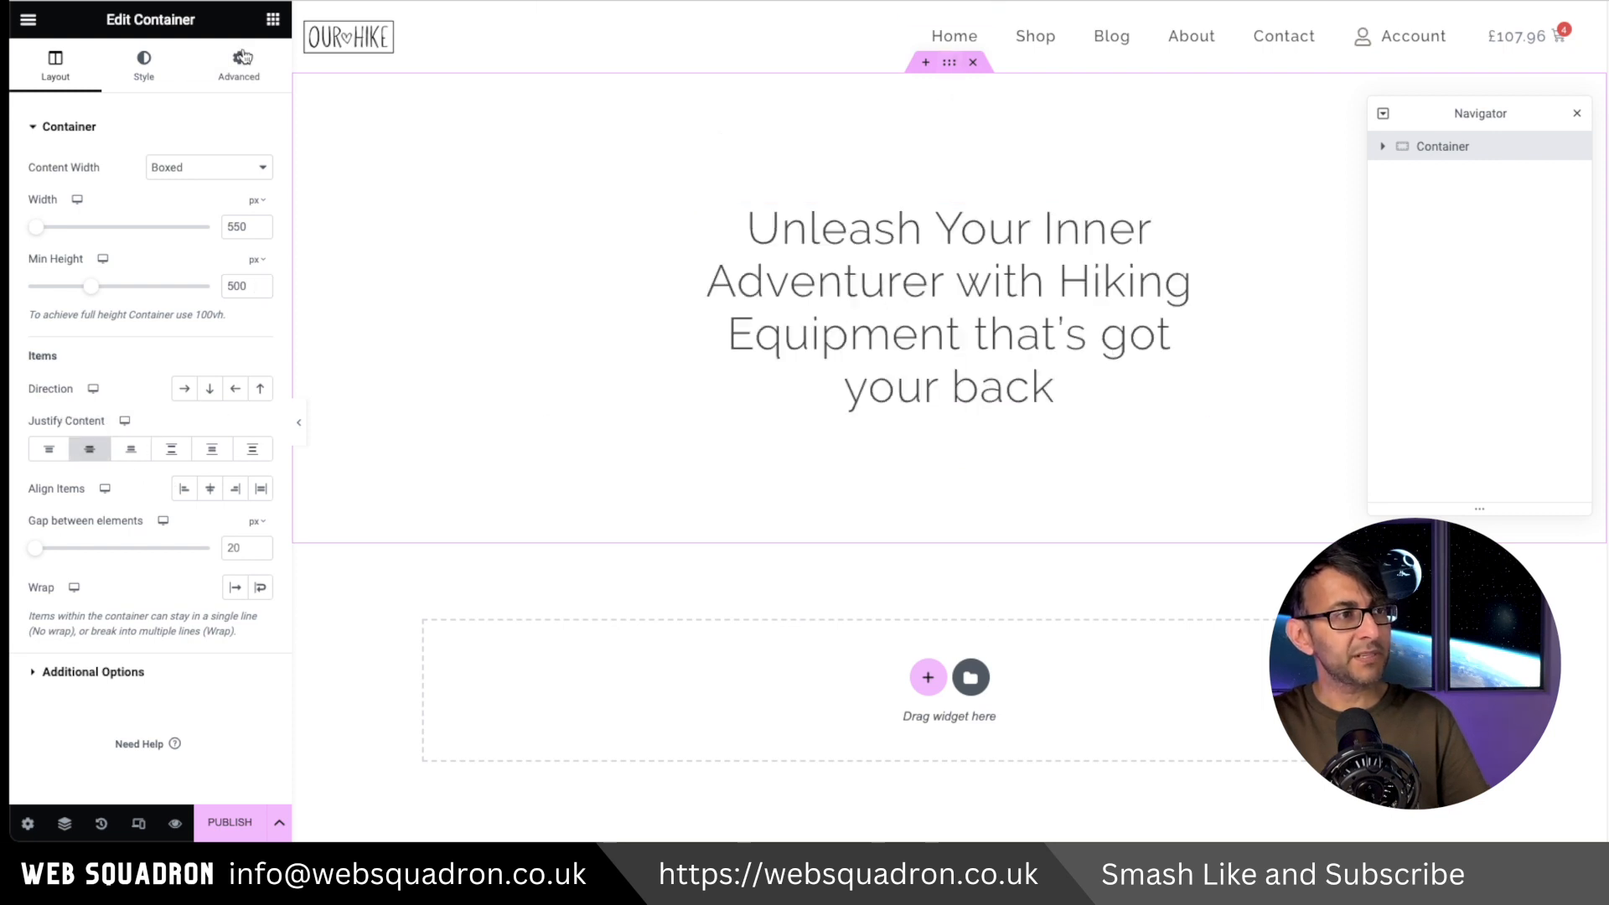
# Give the hero container a classic background with the photo of the hiker in a yellow jacket and black backpack
pyautogui.click(163, 71)
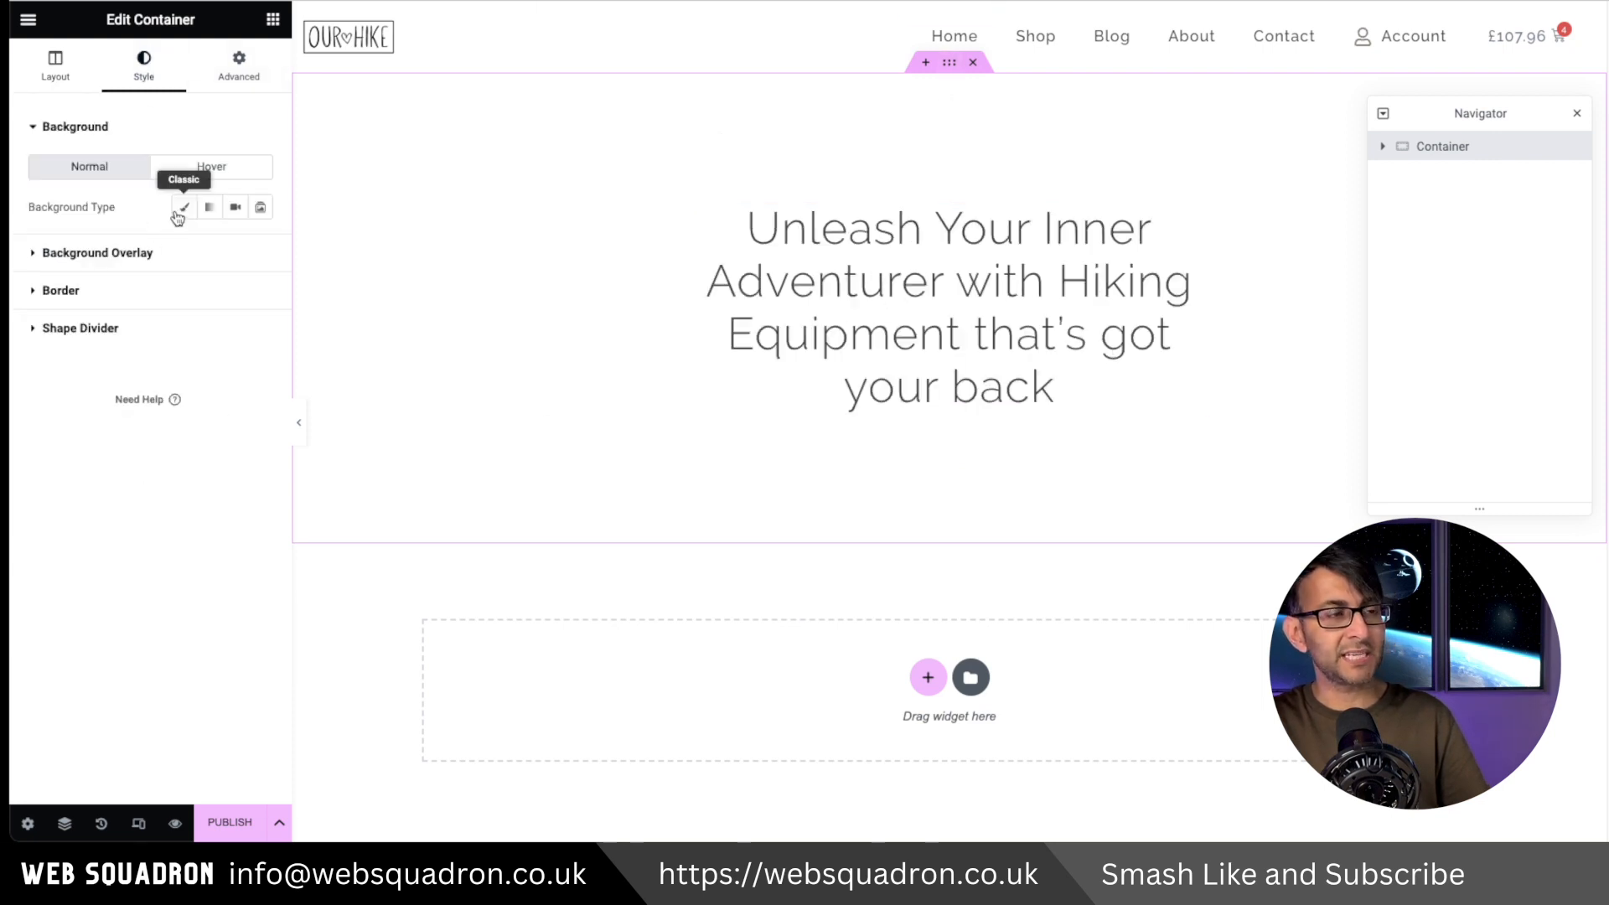
pyautogui.click(179, 212)
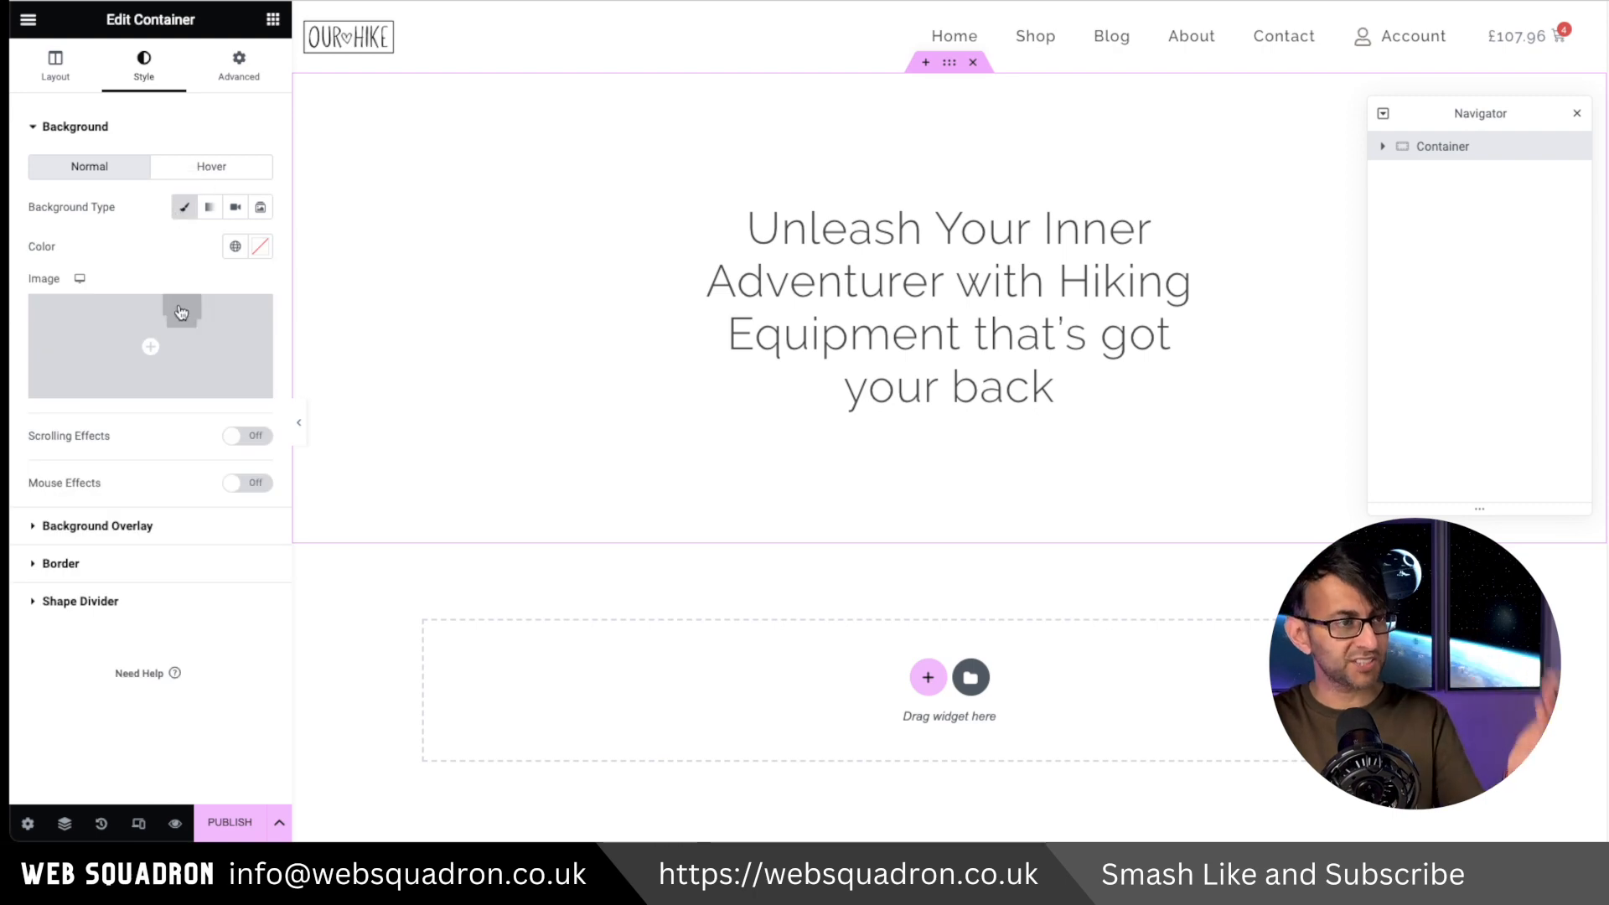
pyautogui.click(256, 332)
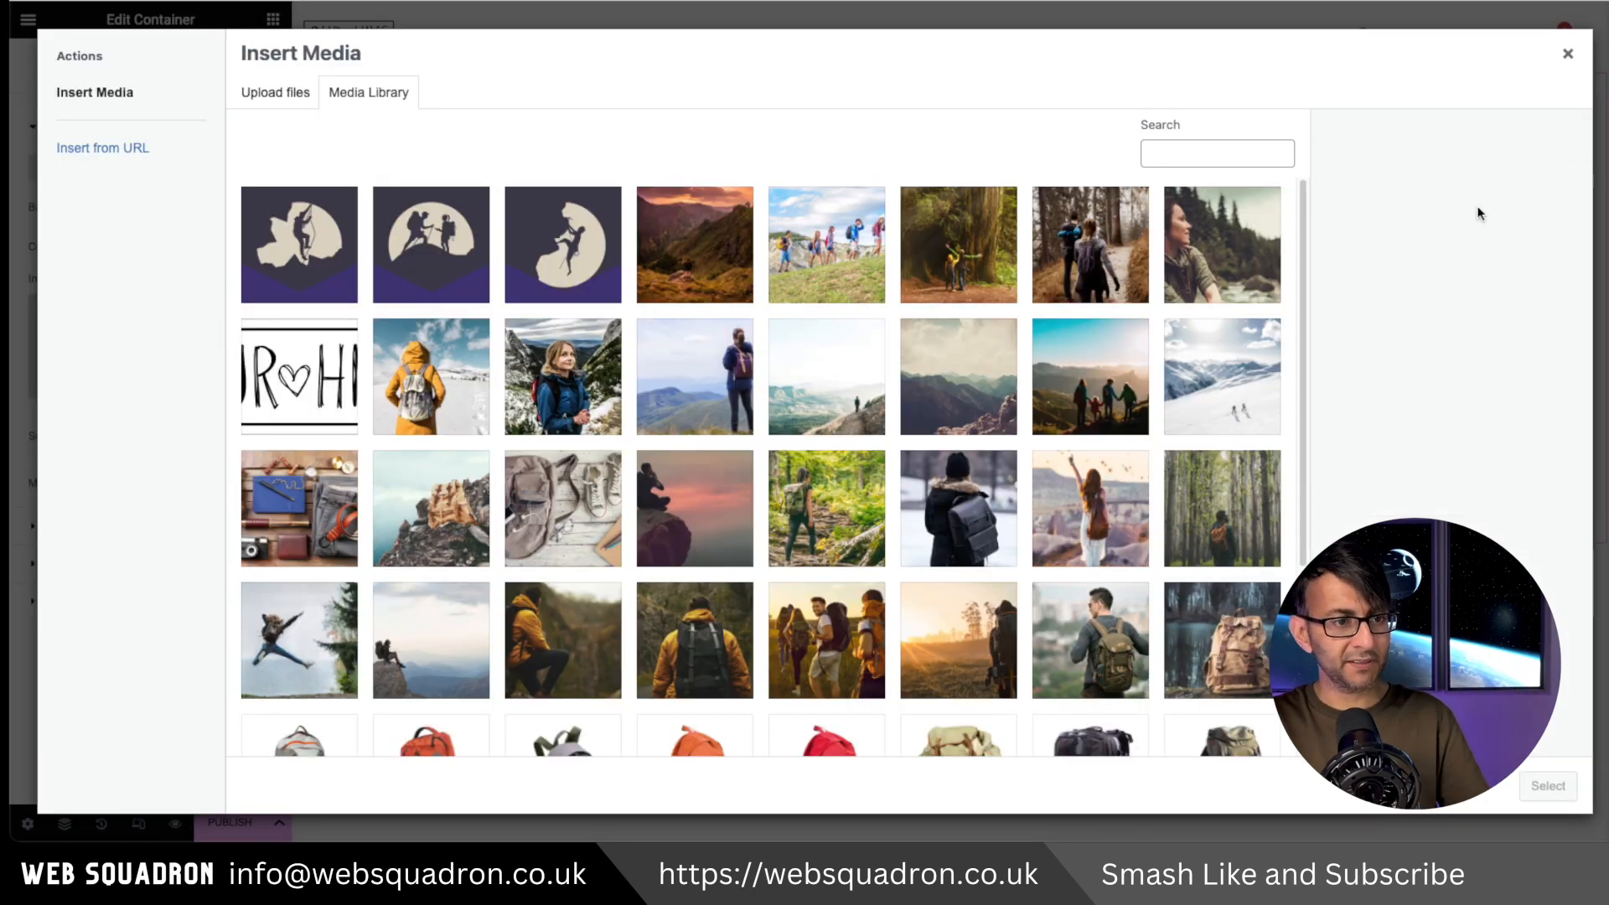
pyautogui.click(700, 630)
pyautogui.click(1548, 786)
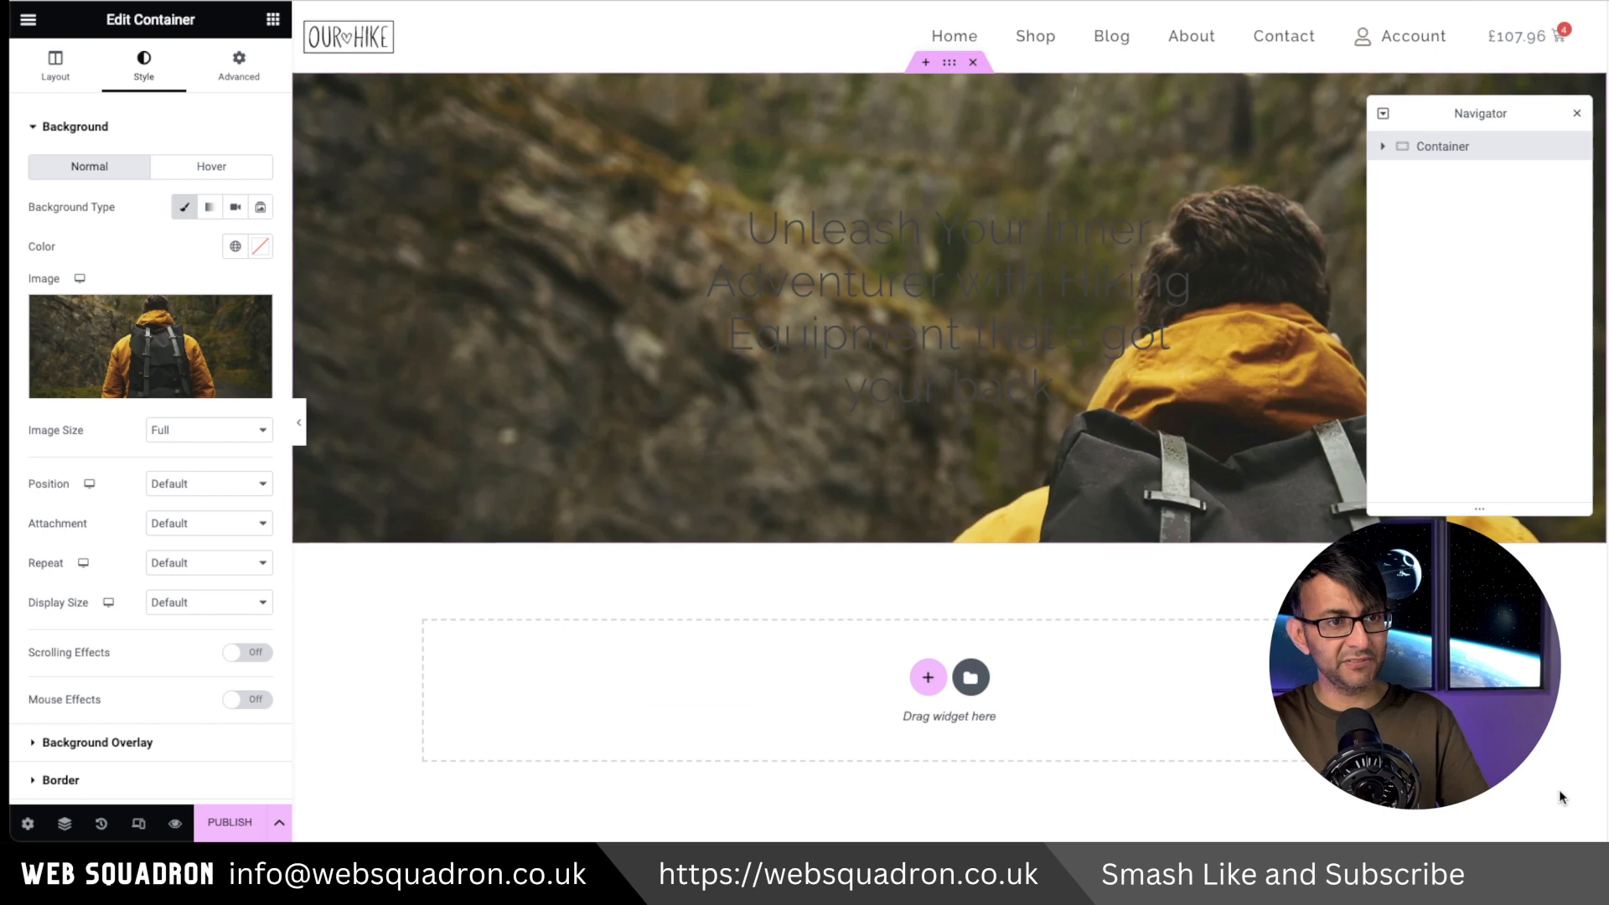
# Set the hero background image's display size to Cover and its position to Top Center
pyautogui.click(210, 602)
pyautogui.click(204, 641)
pyautogui.click(201, 487)
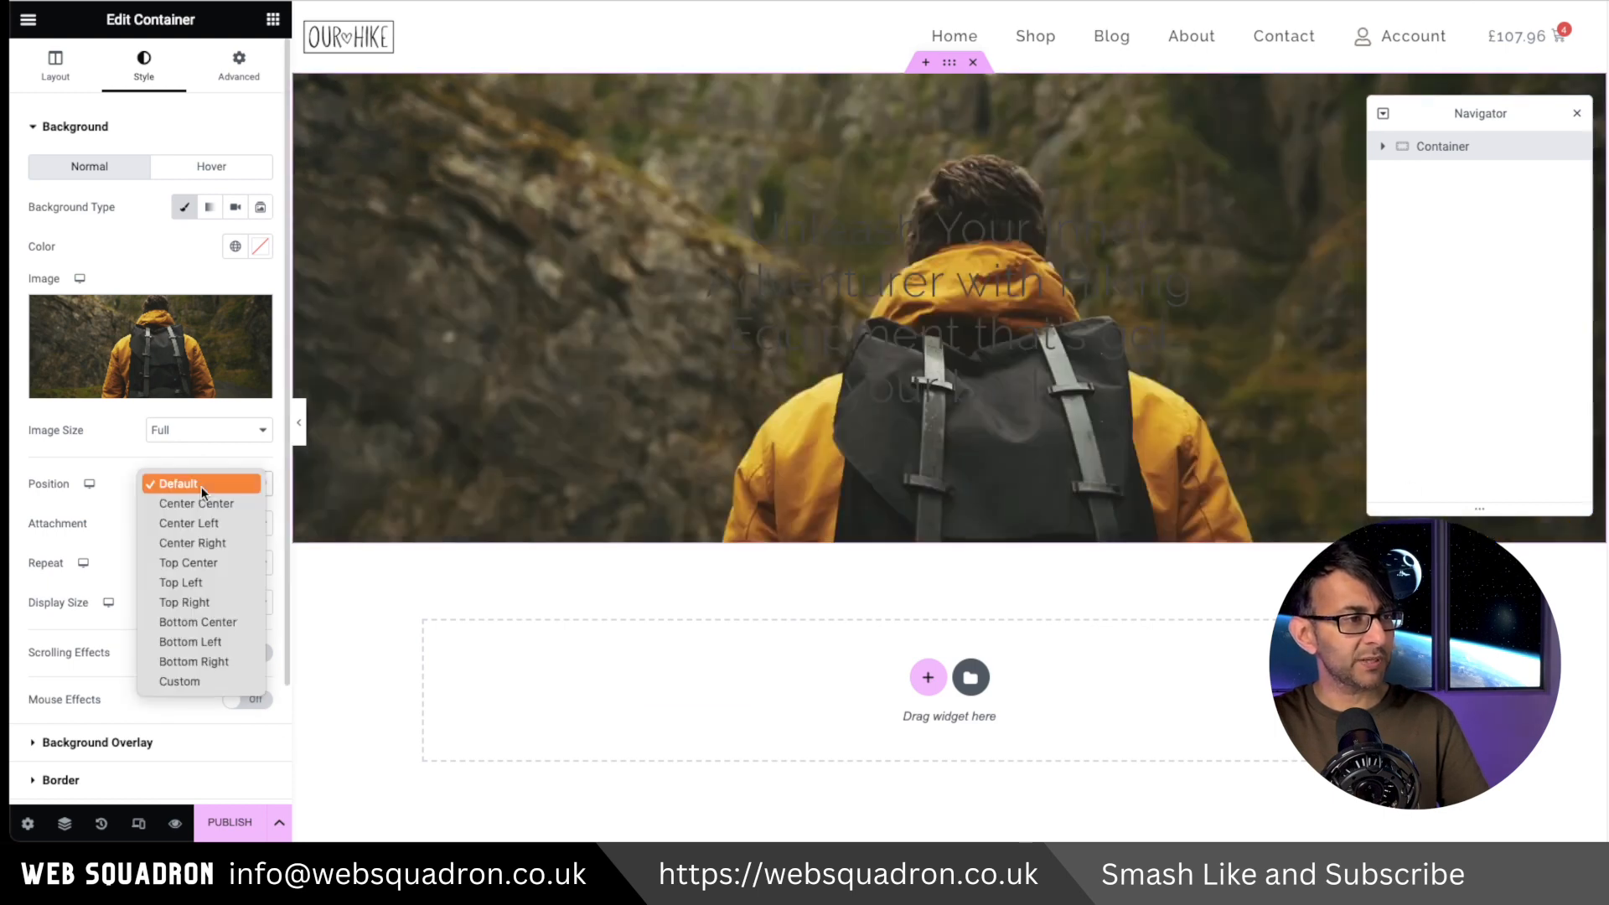
pyautogui.click(194, 506)
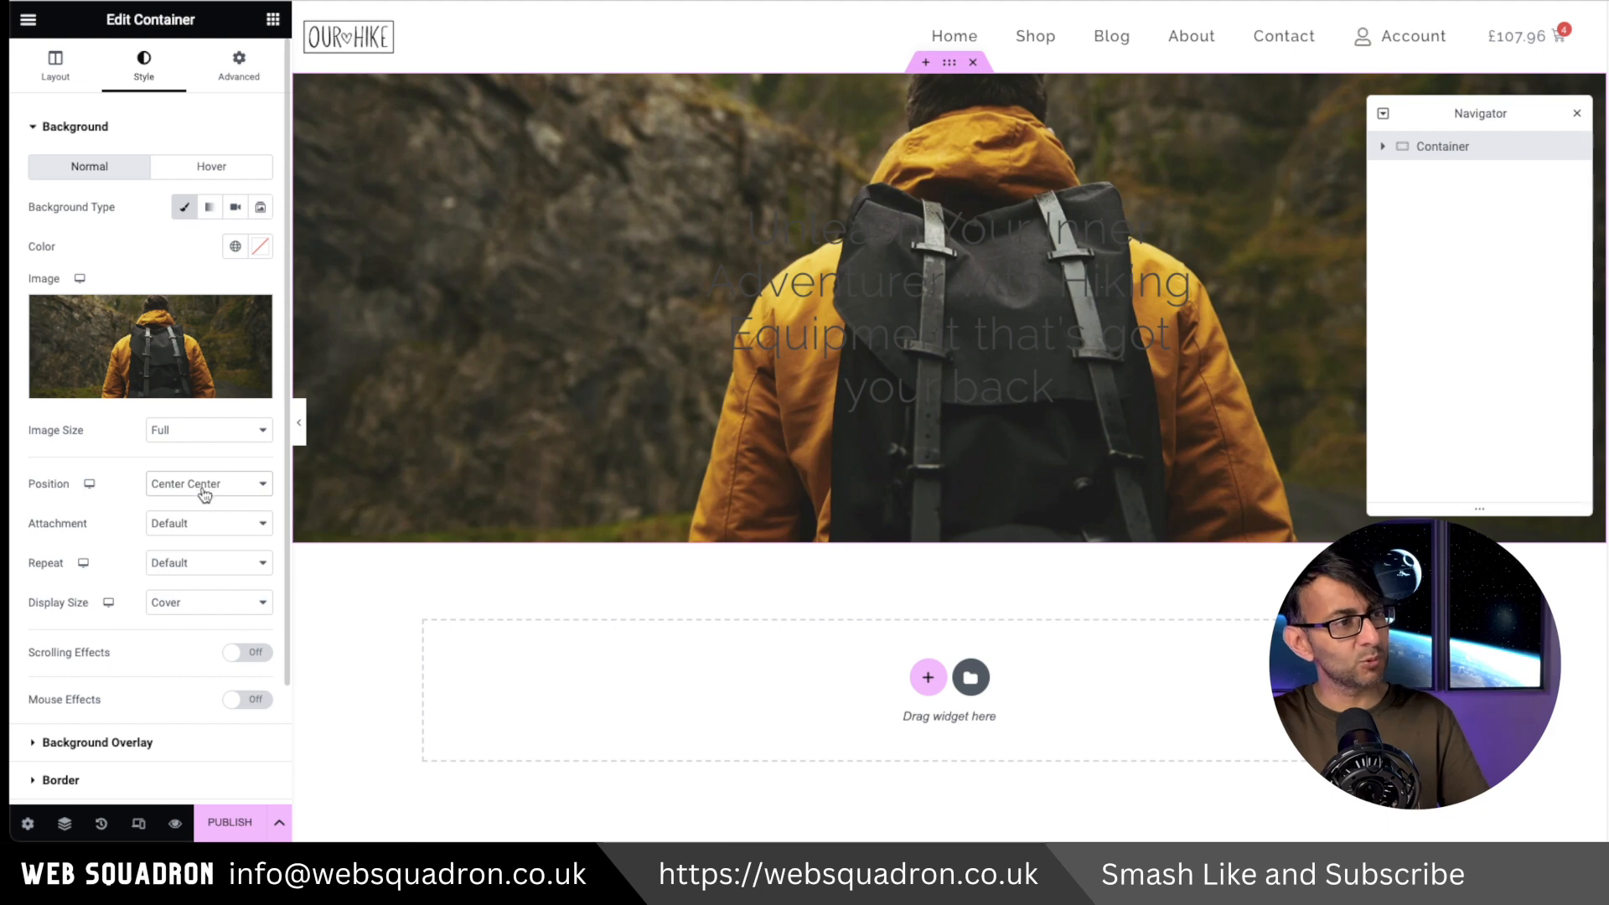
pyautogui.click(201, 491)
pyautogui.click(203, 541)
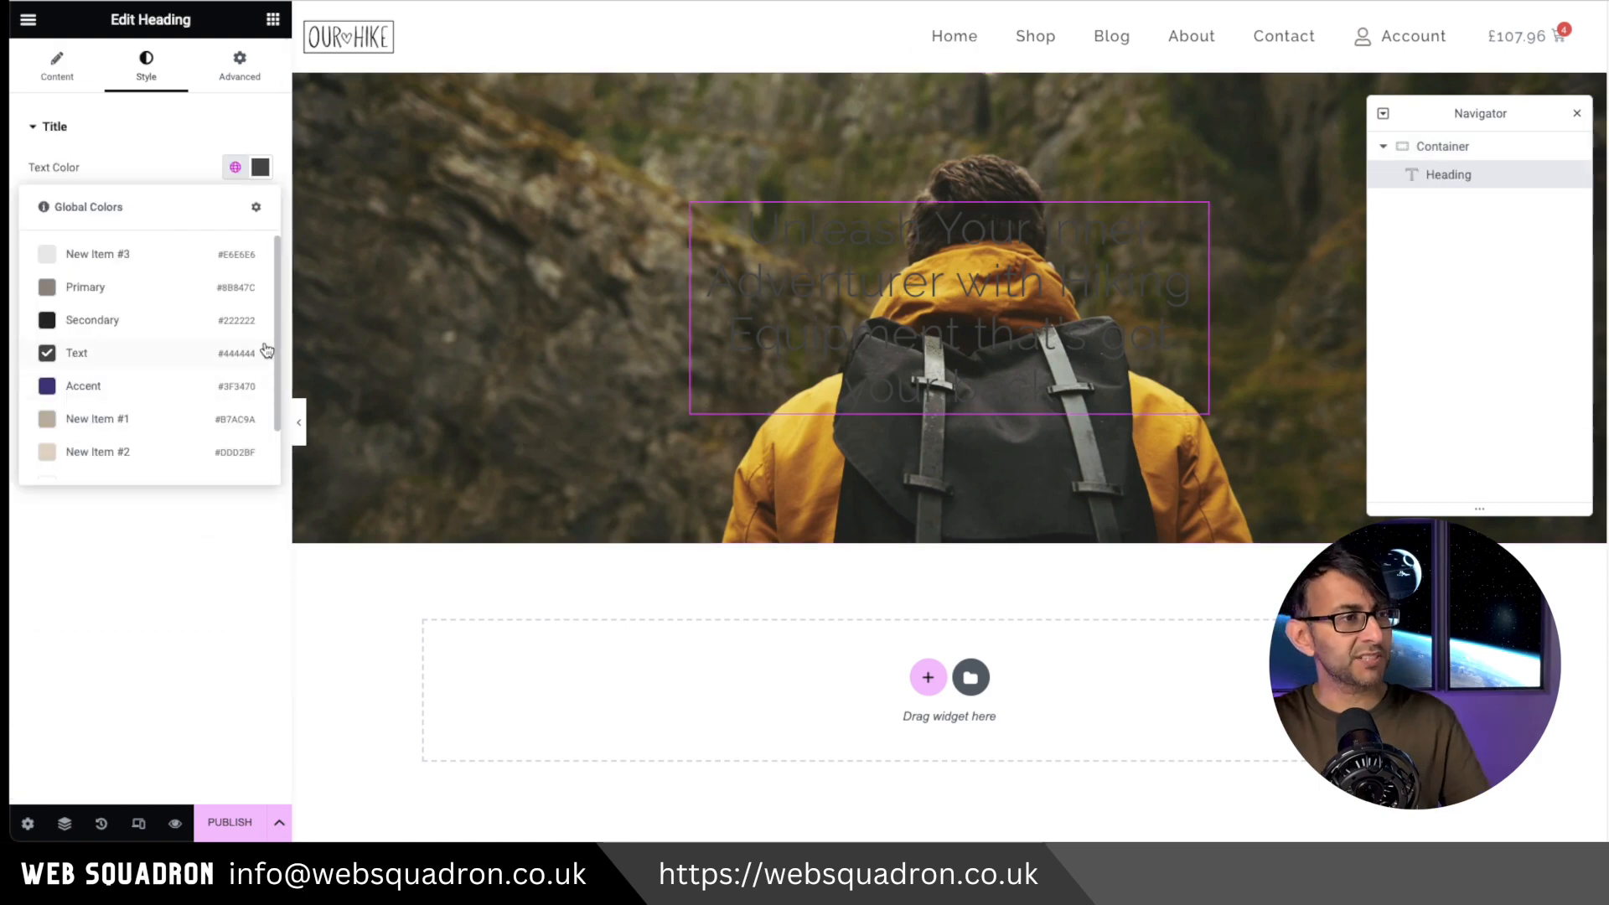
# Style the hero heading in the global white #FFFFFF at 5 rem with weight 700 (Bold), reading JOIN THE ADVENTURE
pyautogui.scroll(-3, 268, 352)
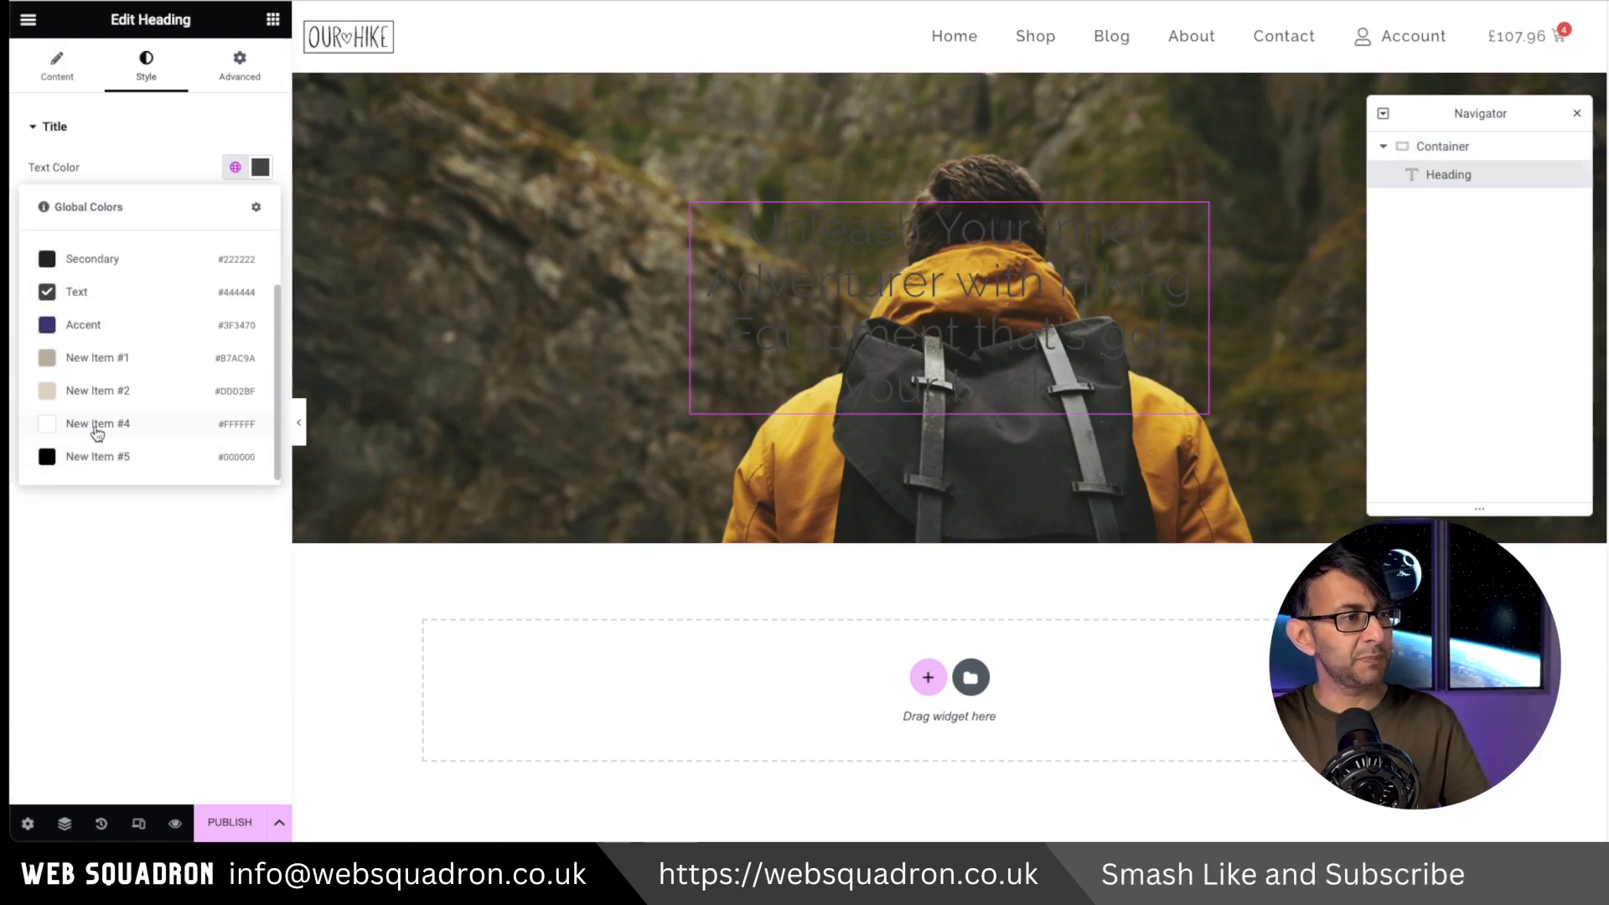
pyautogui.click(96, 432)
pyautogui.click(261, 207)
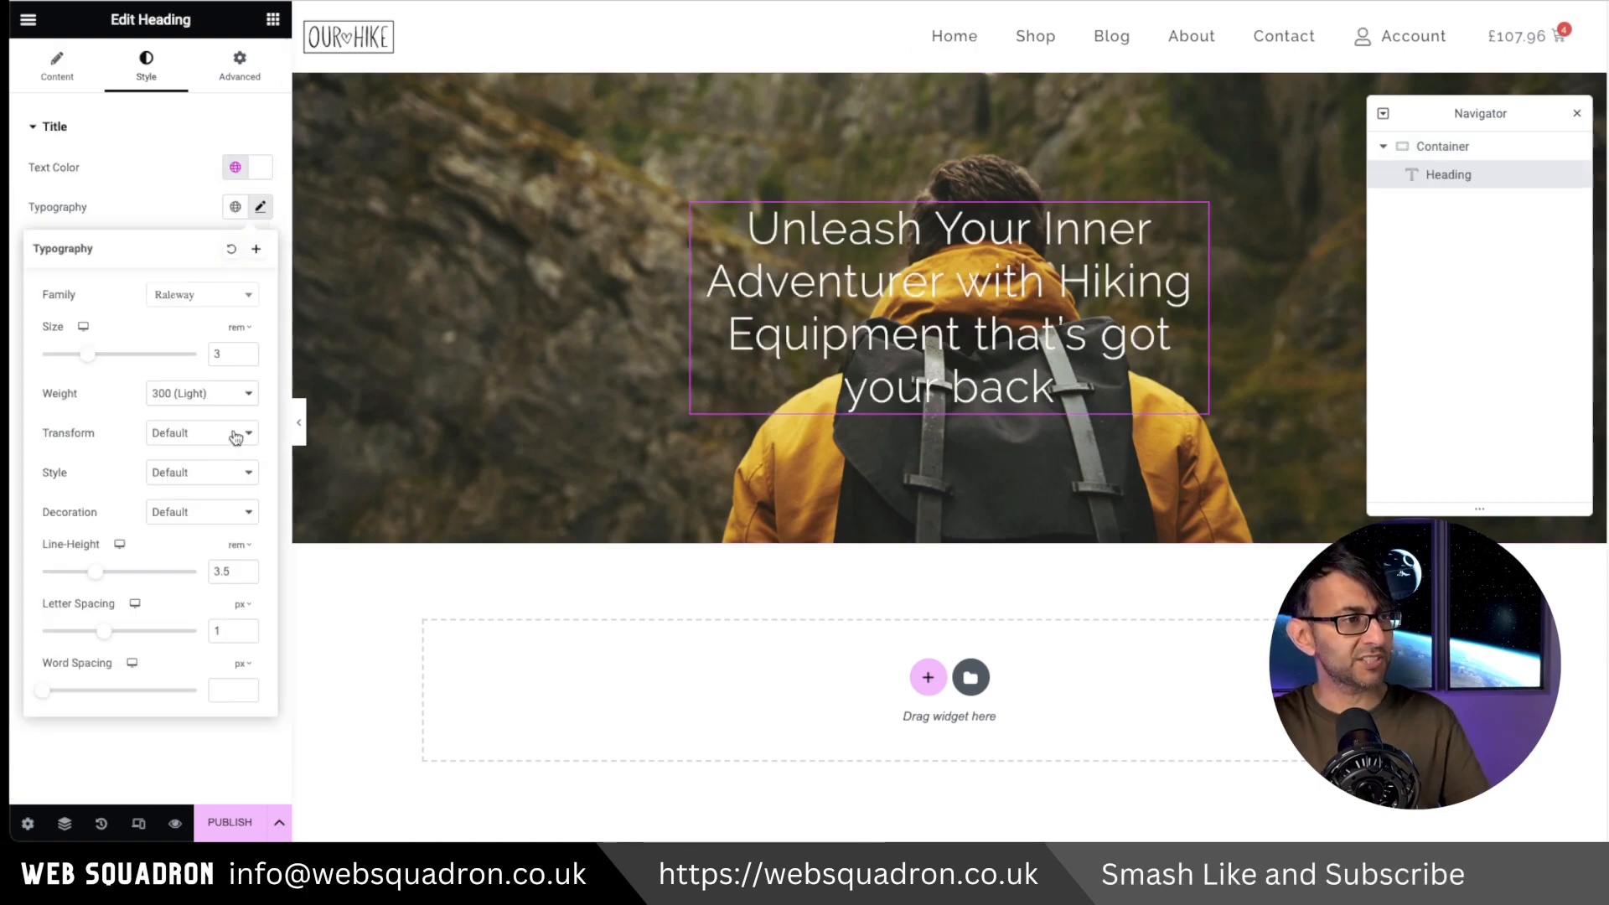
pyautogui.click(201, 393)
pyautogui.click(208, 474)
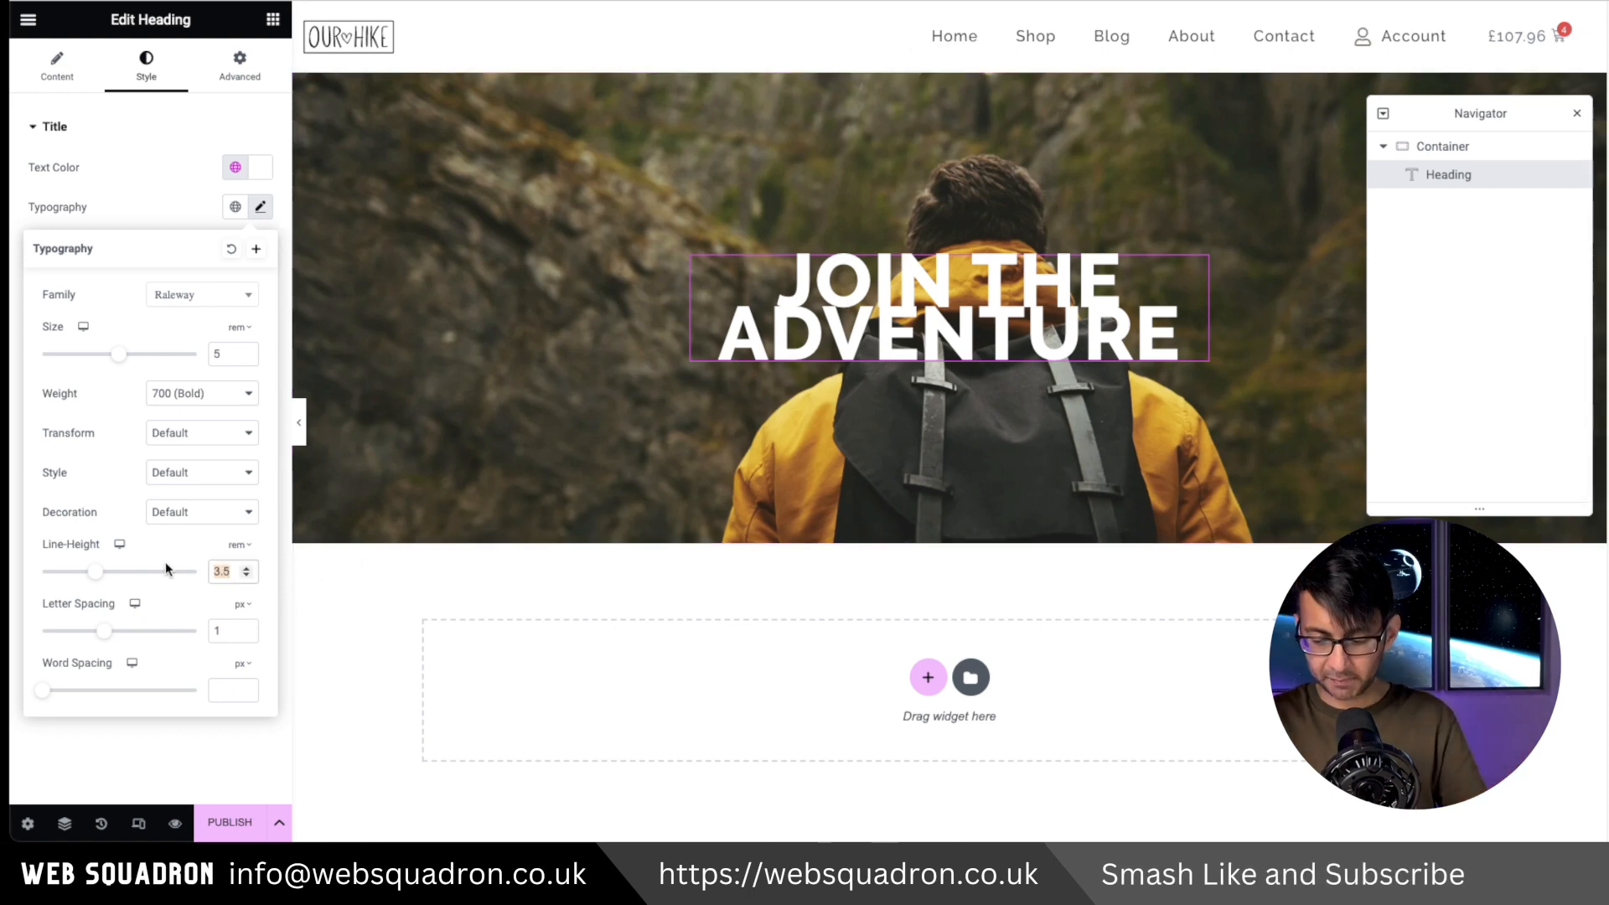
# Set the line height of the JOIN THE ADVENTURE heading to 5 rem
pyautogui.write('5.5')
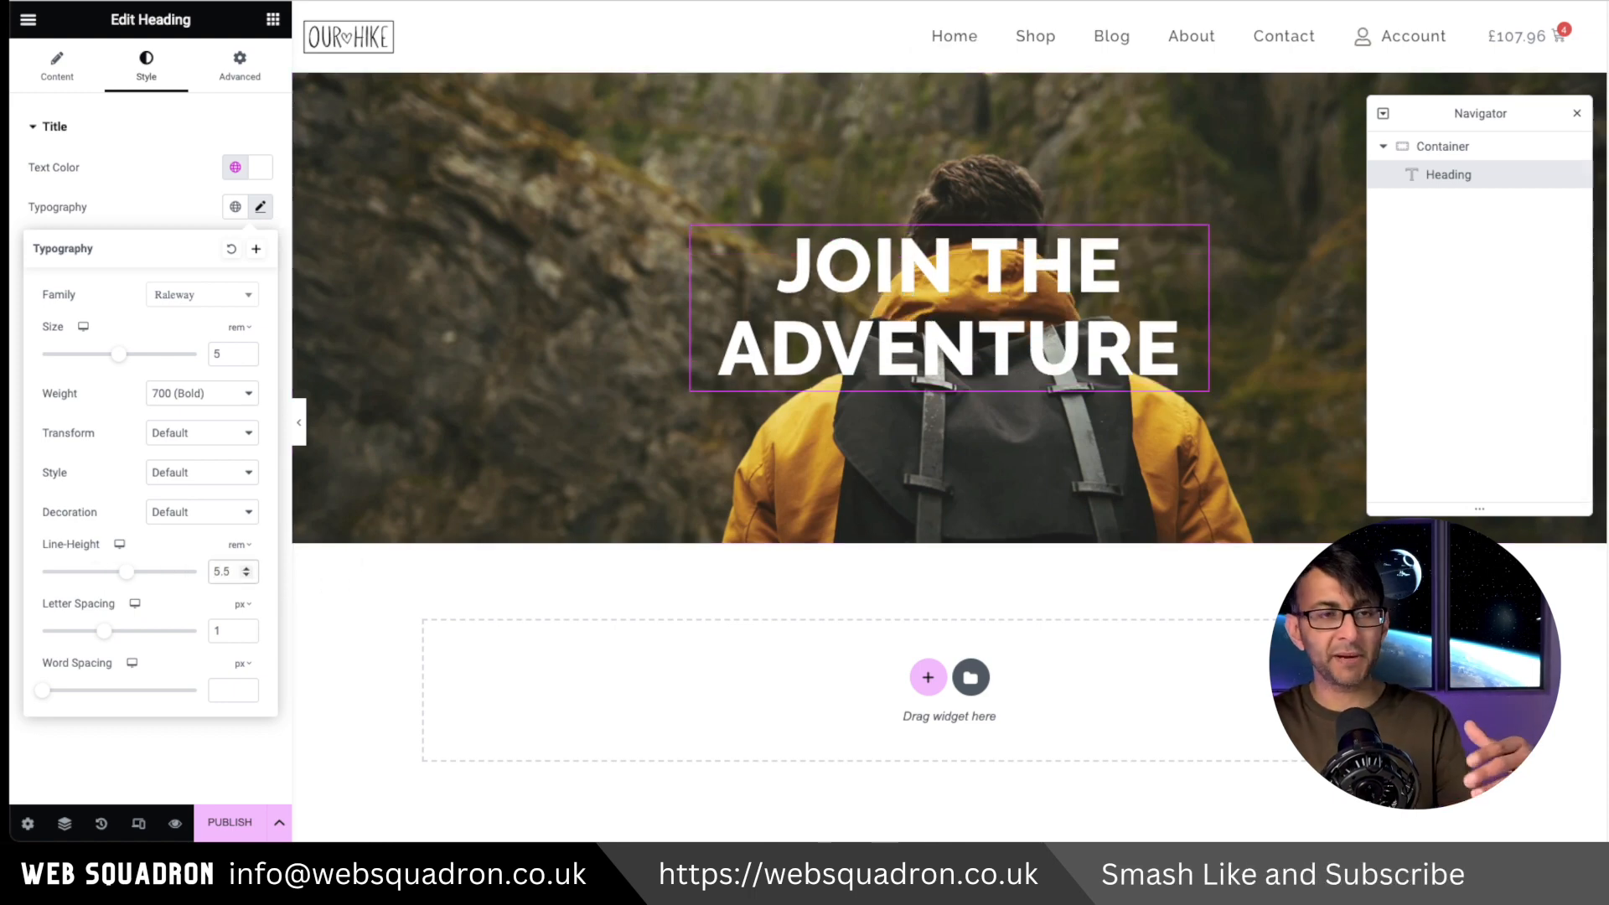
pyautogui.hotkey('ctrl', 'a')
pyautogui.write('5')
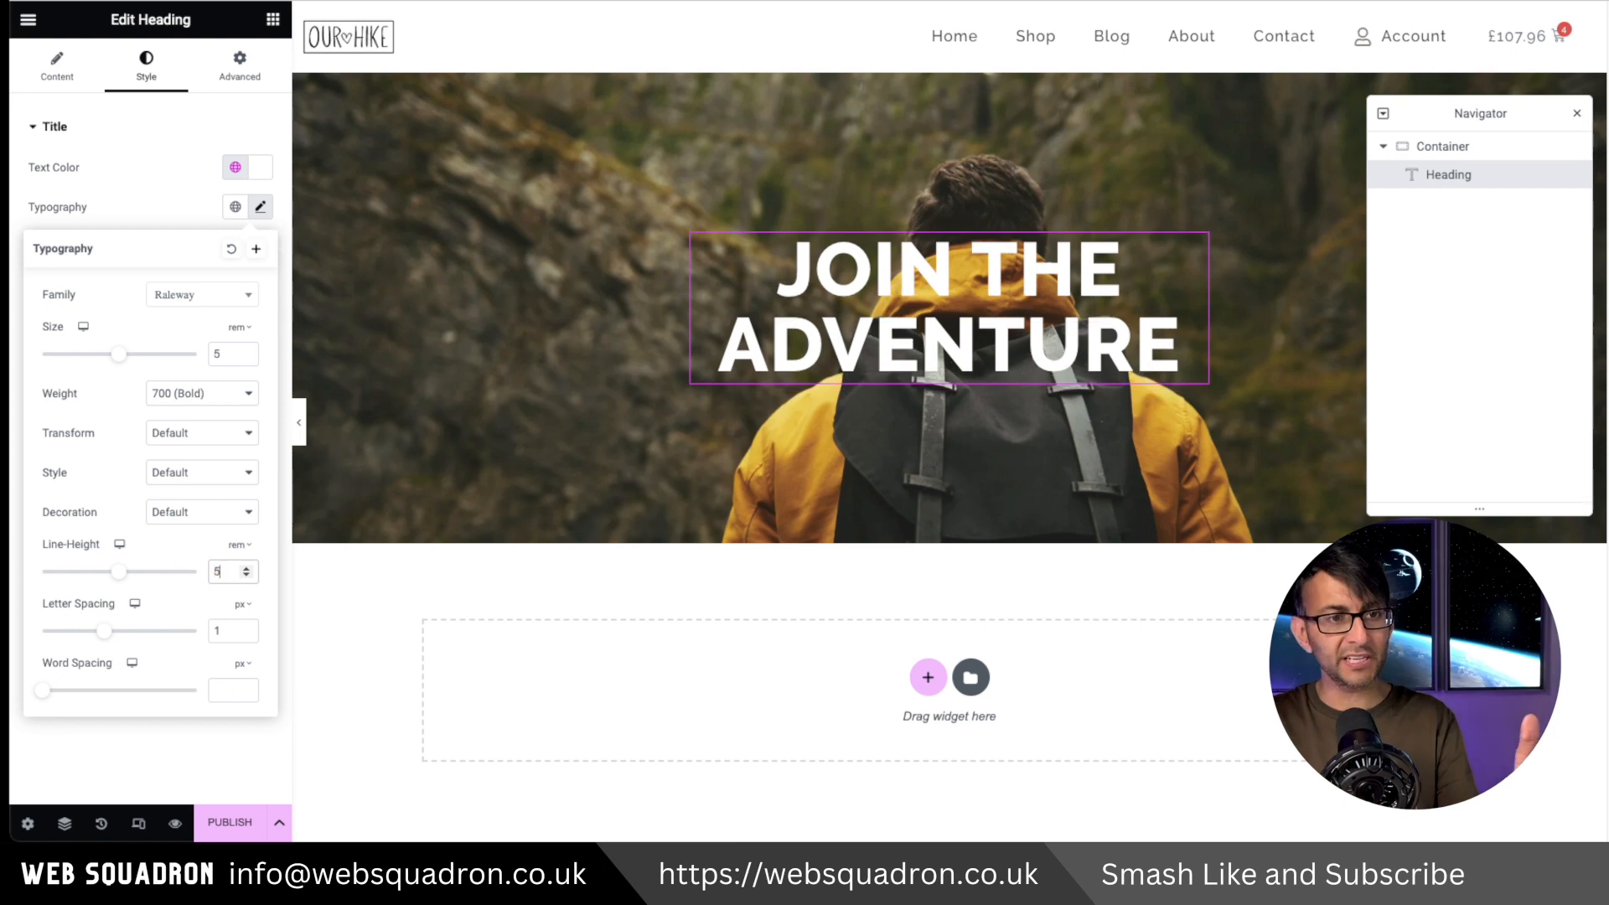
# Tag the JOIN THE ADVENTURE heading as H2 and duplicate it as a smaller H1 heading reading CLIMBING COURSES
pyautogui.click(206, 399)
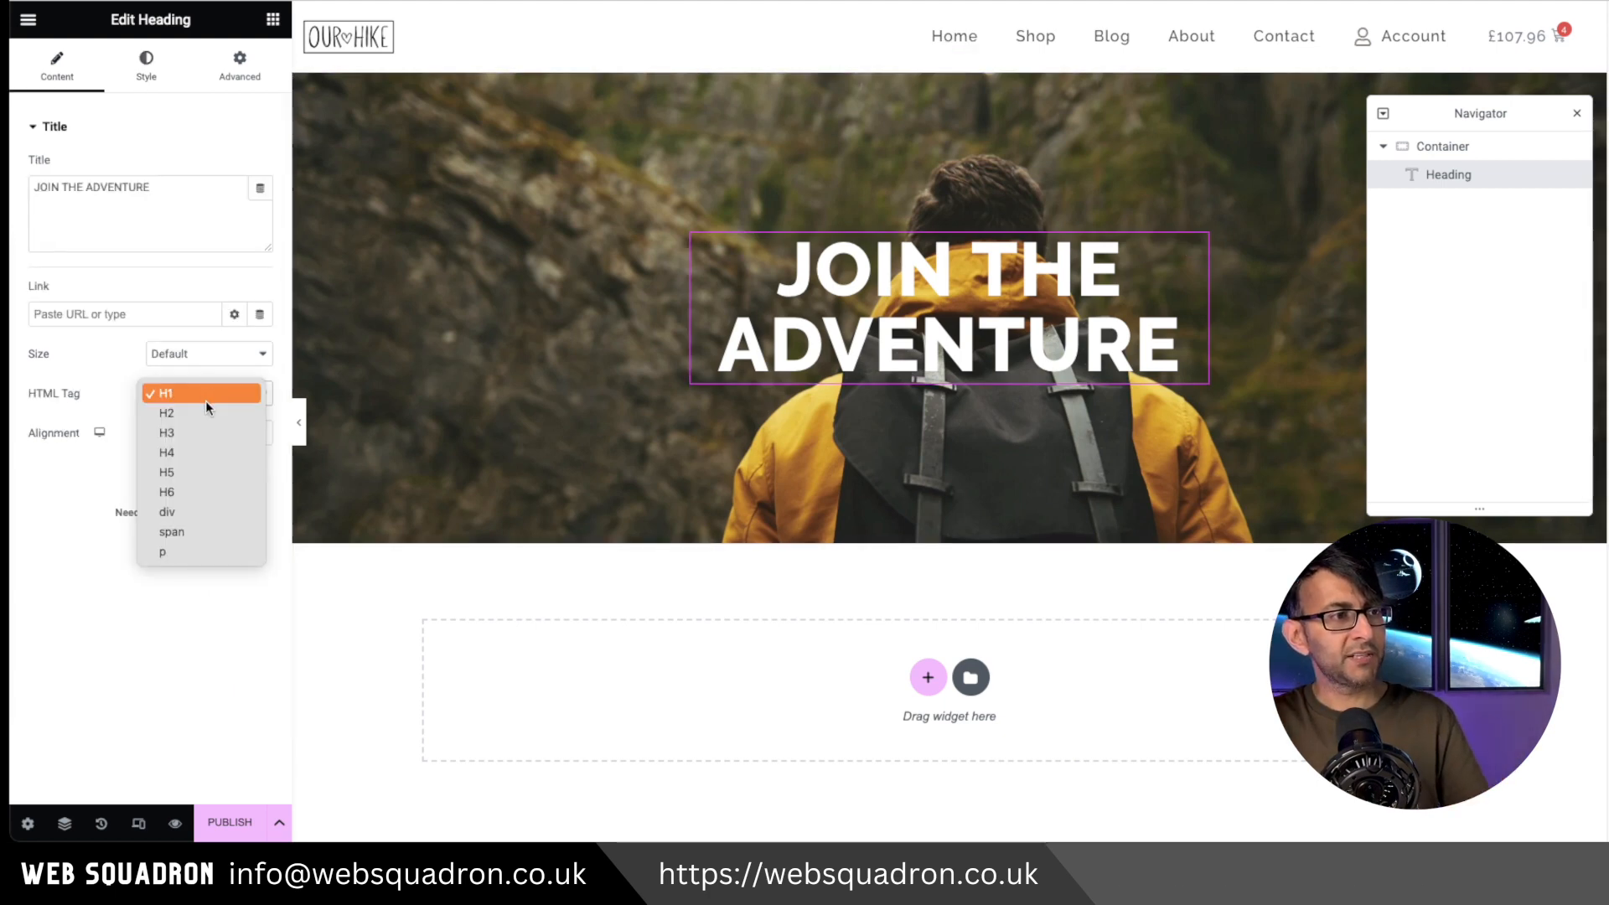
pyautogui.click(203, 411)
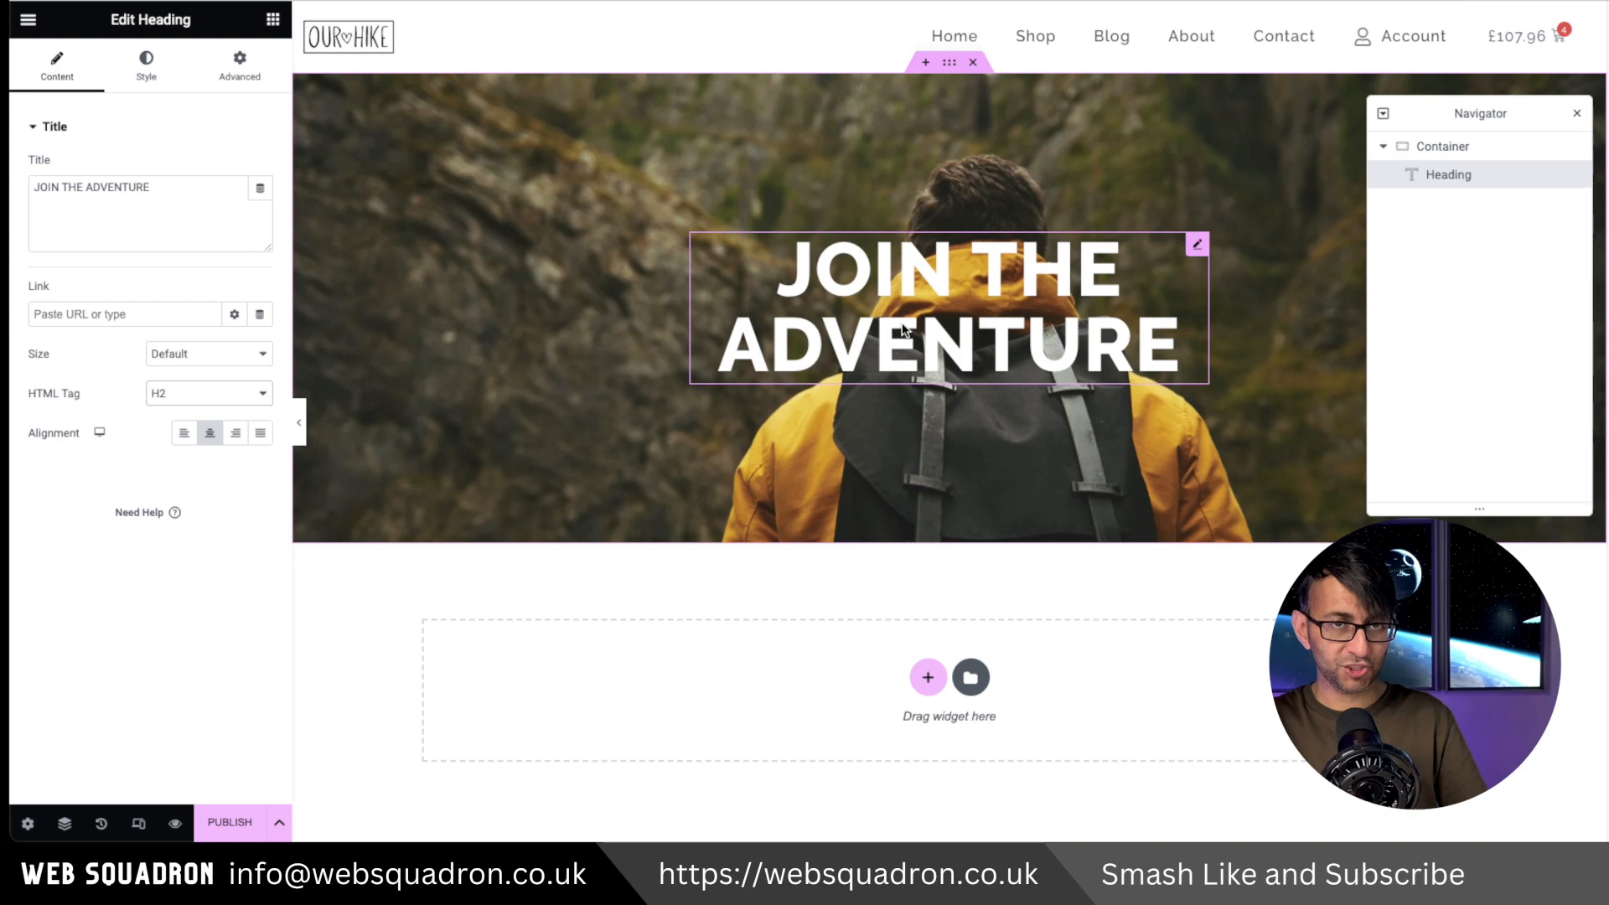
pyautogui.rightClick(1492, 177)
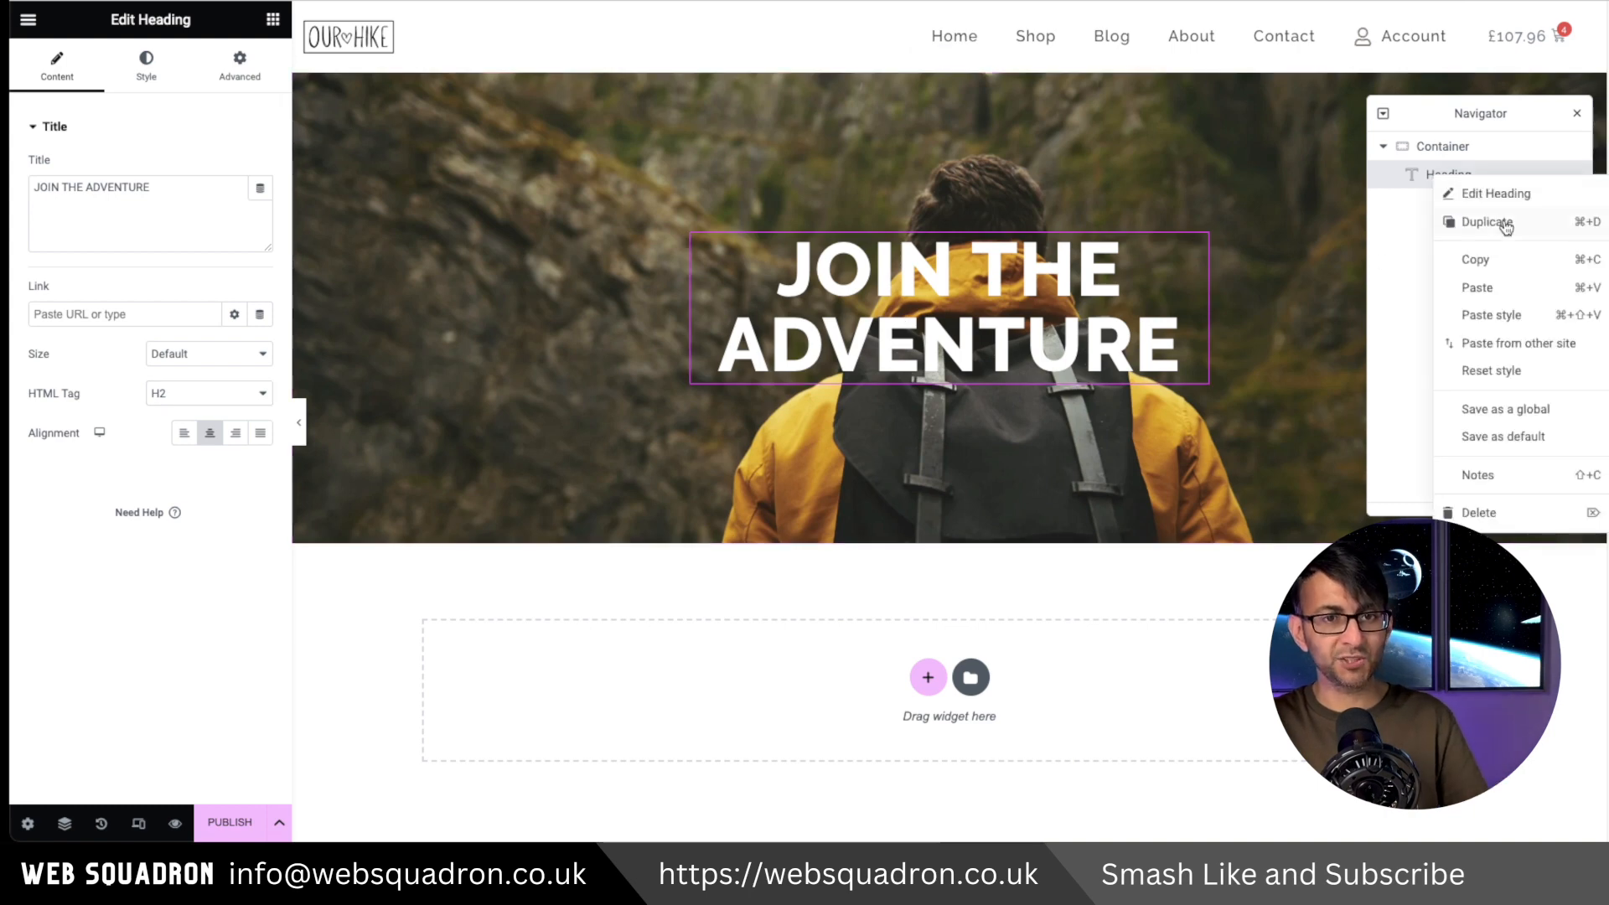
pyautogui.click(1505, 223)
pyautogui.click(186, 396)
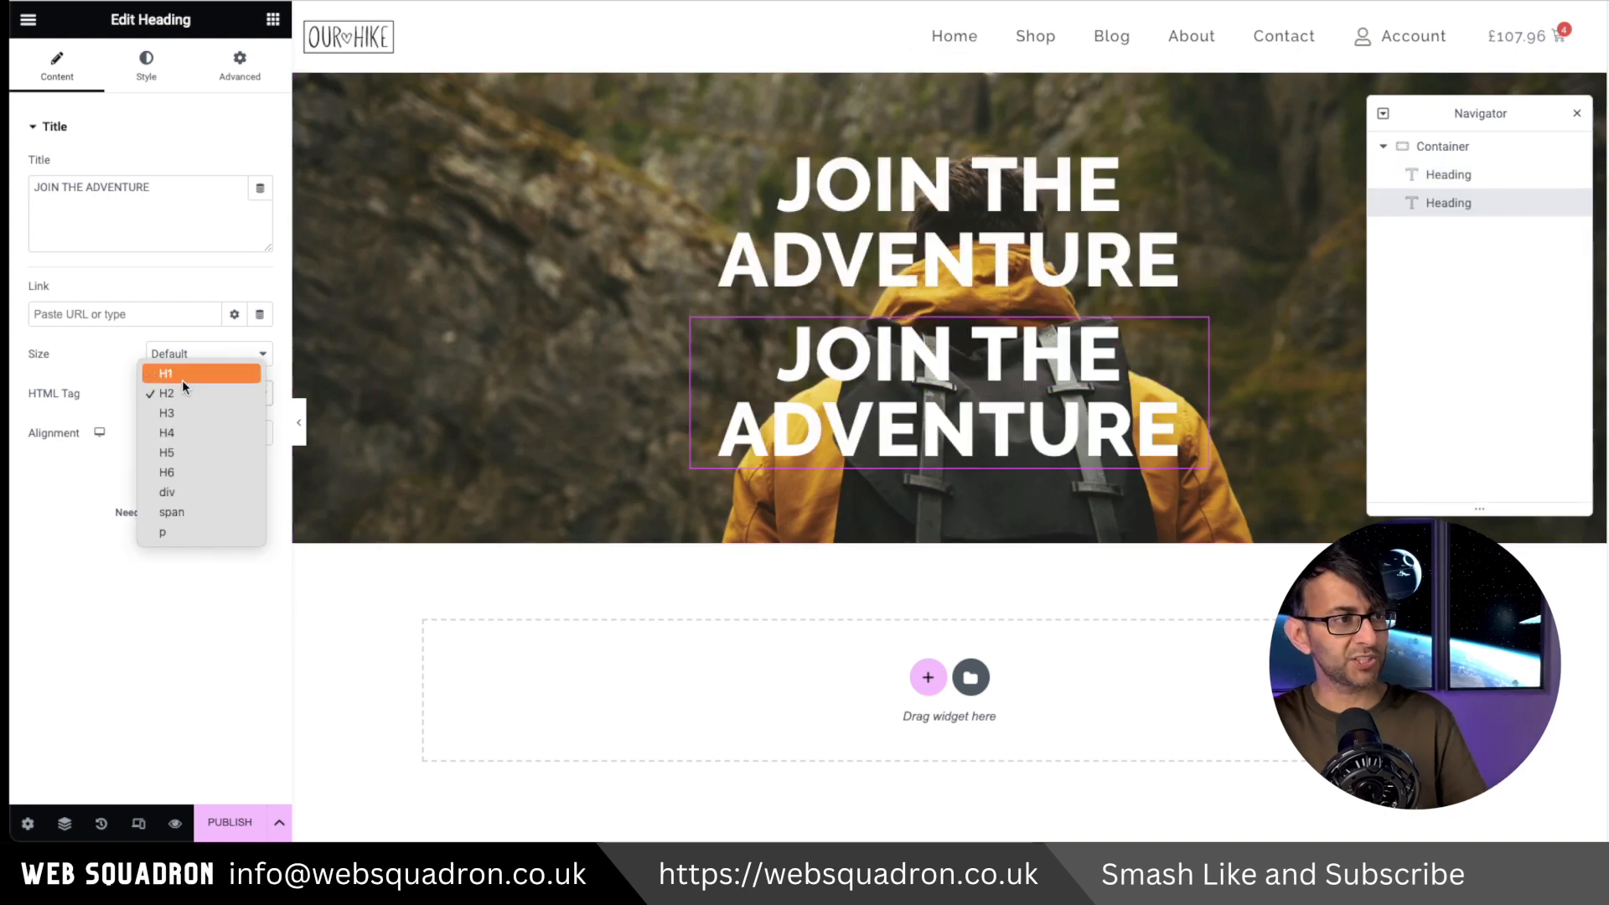
pyautogui.click(182, 380)
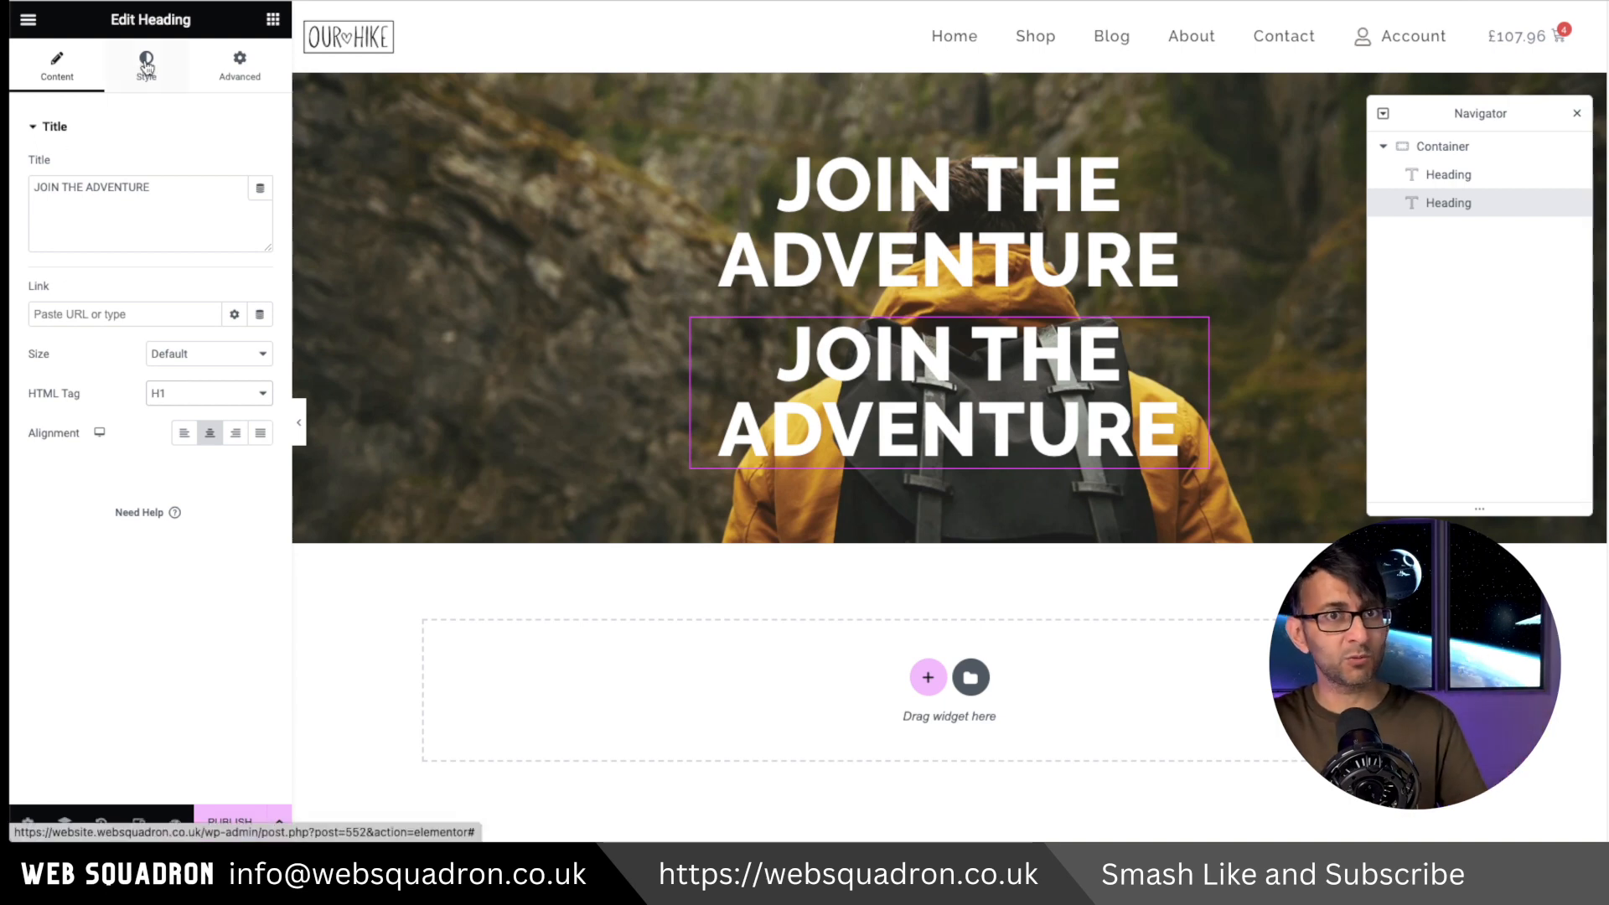
pyautogui.moveTo(152, 188); pyautogui.dragTo(33, 188)
# Give the CLIMBING COURSES heading a fully opaque black text shadow, rgba(0, 0, 0, 1)
pyautogui.click(261, 286)
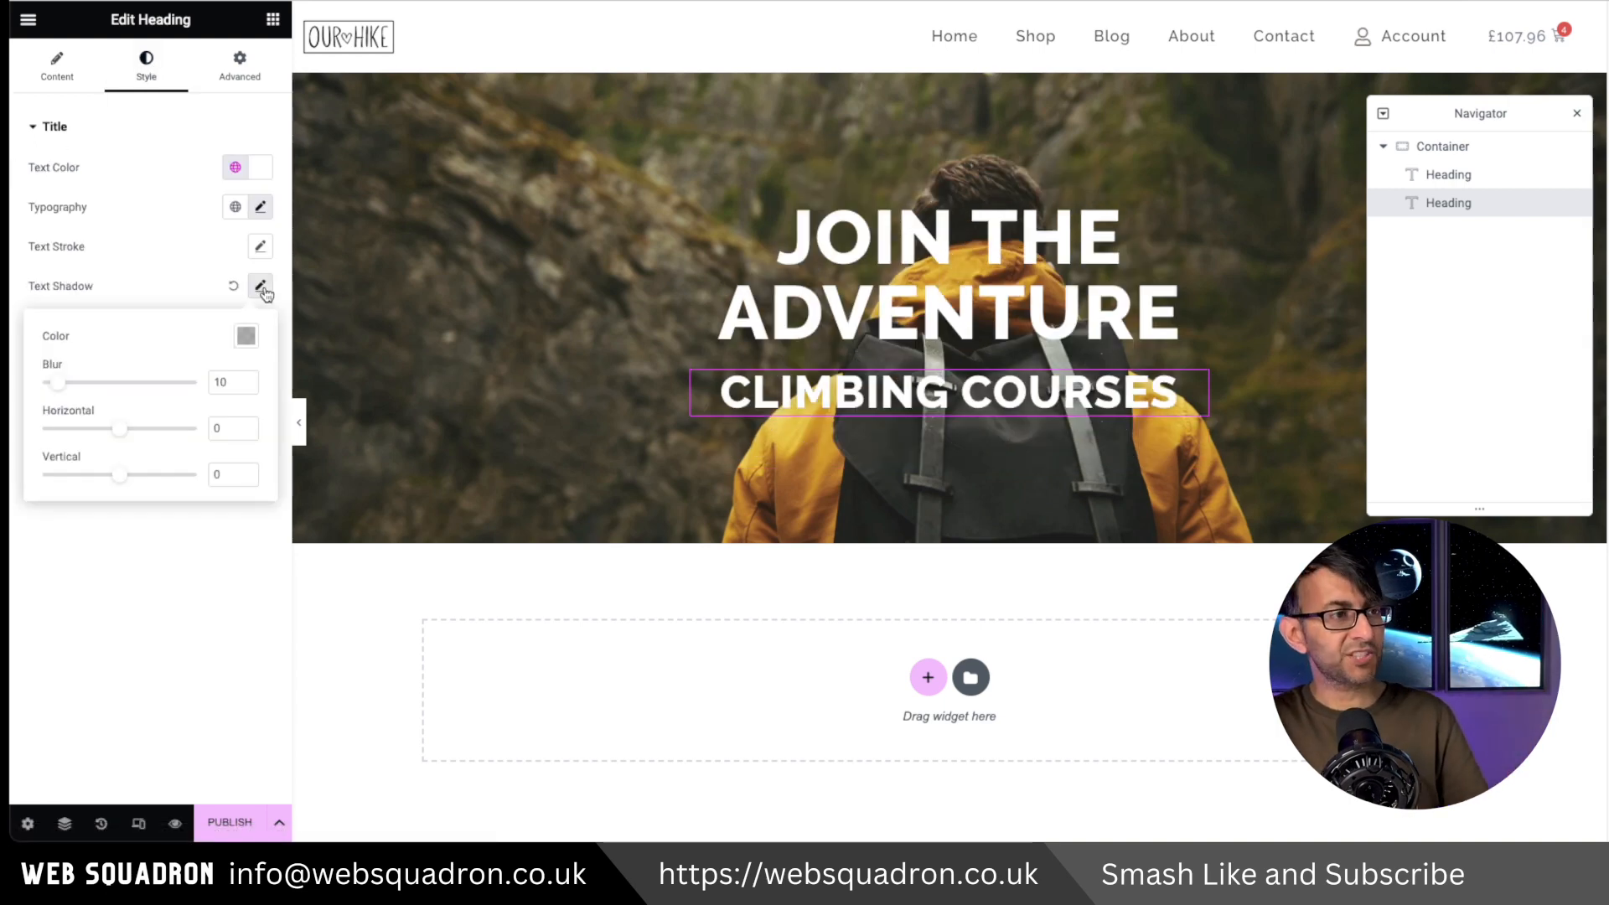
pyautogui.click(245, 337)
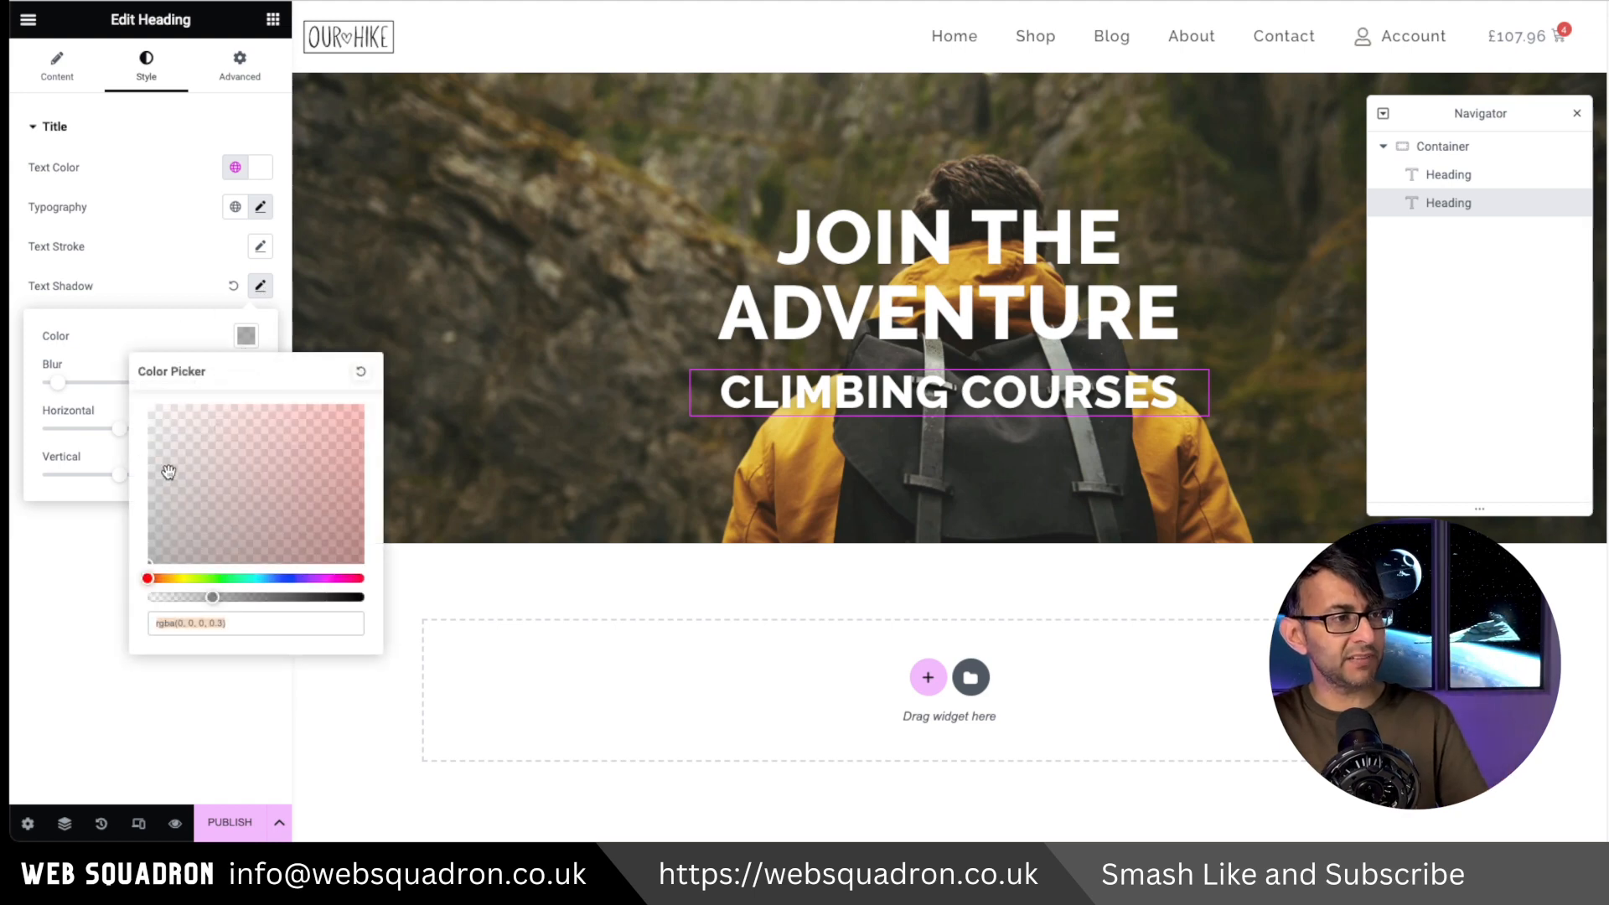
pyautogui.moveTo(214, 597); pyautogui.dragTo(386, 611)
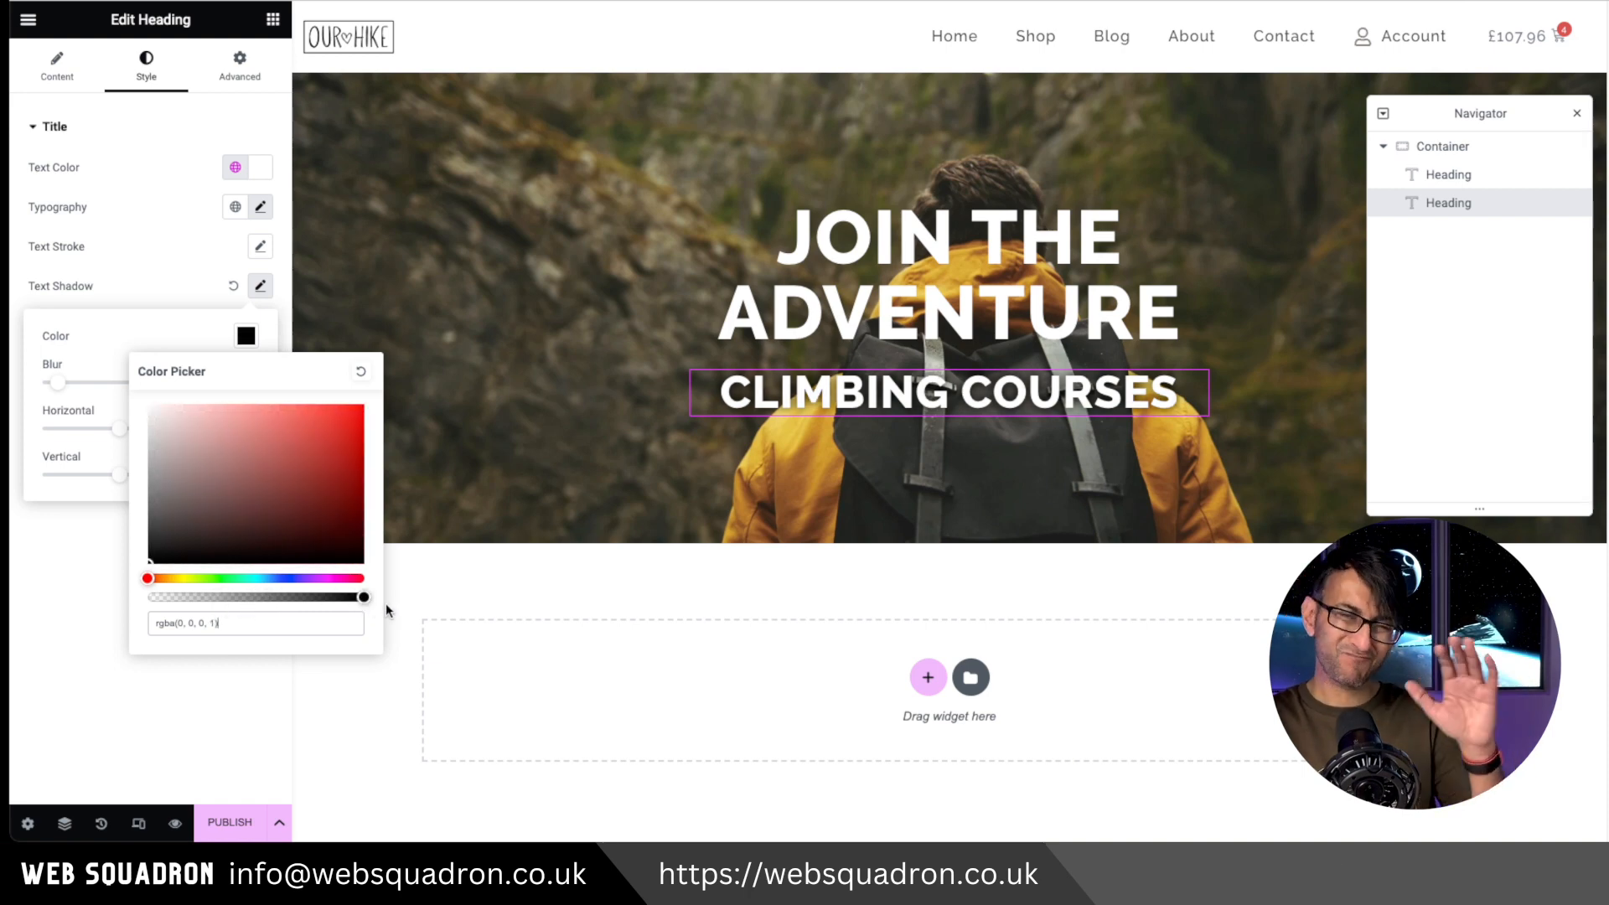
pyautogui.click(147, 281)
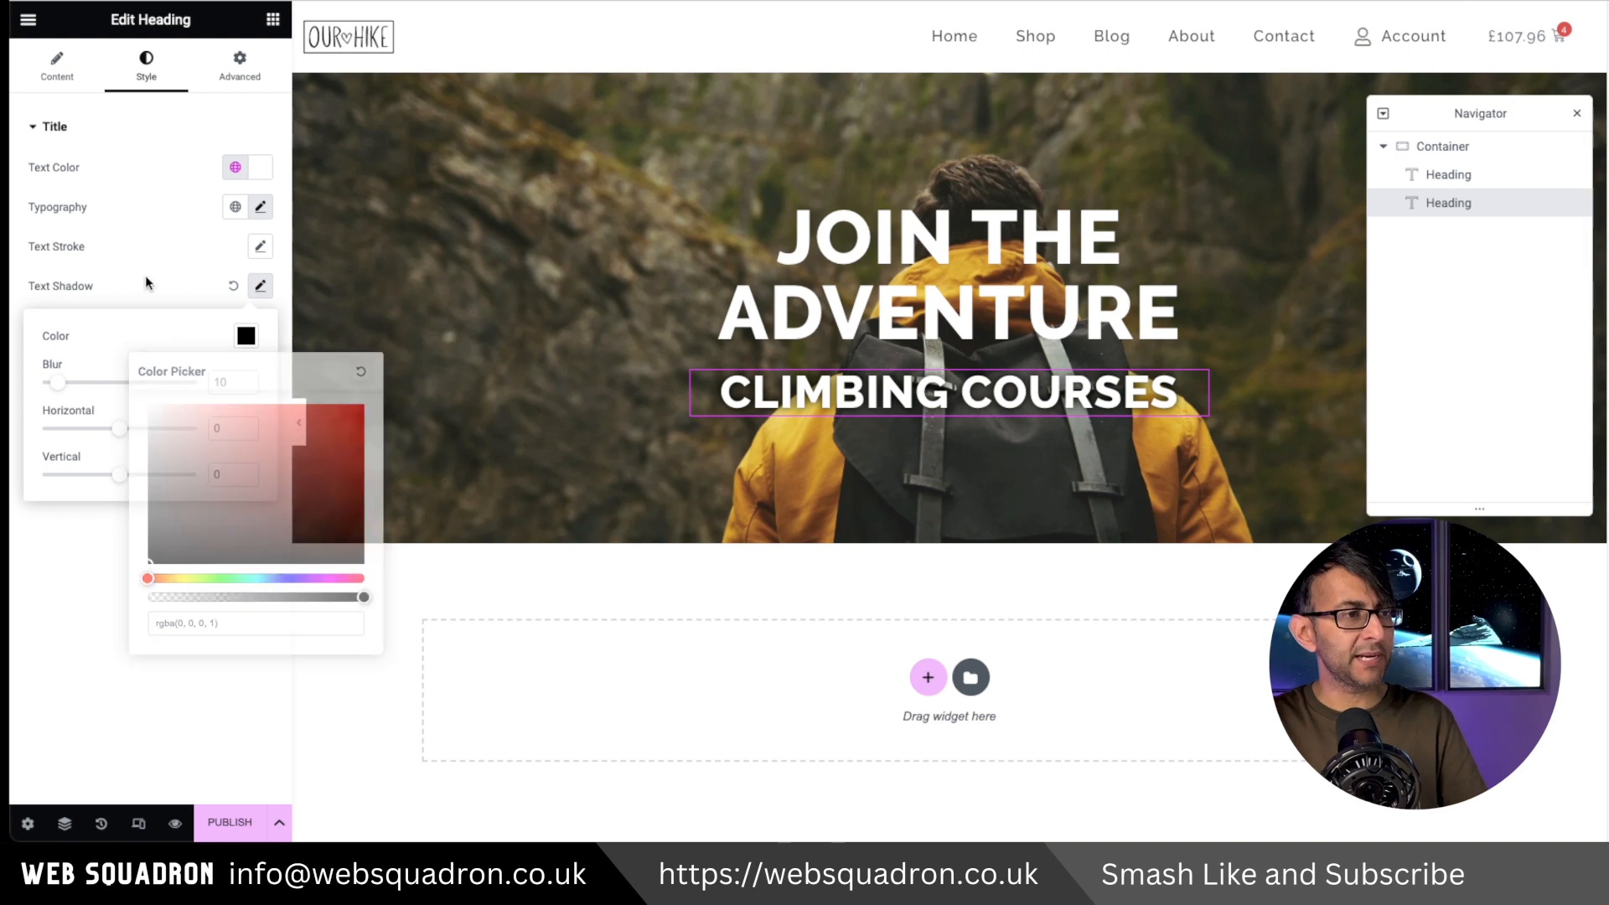
# For the mobile layout, set the hero background image to a custom position with an X position of about -291 px
pyautogui.click(138, 824)
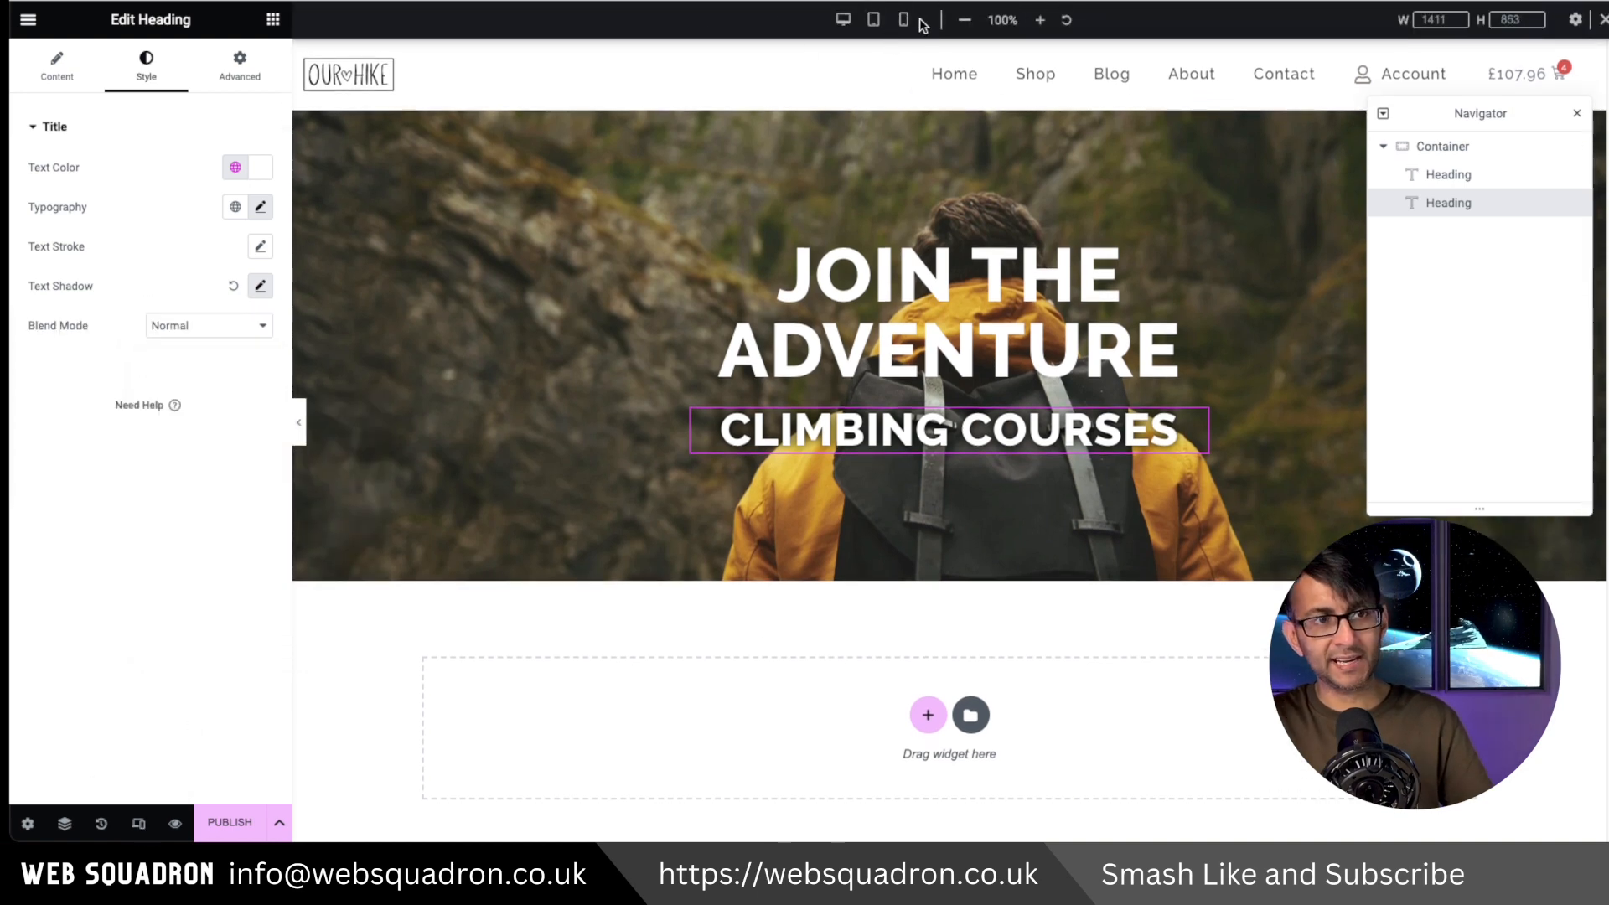
pyautogui.click(903, 19)
pyautogui.click(941, 250)
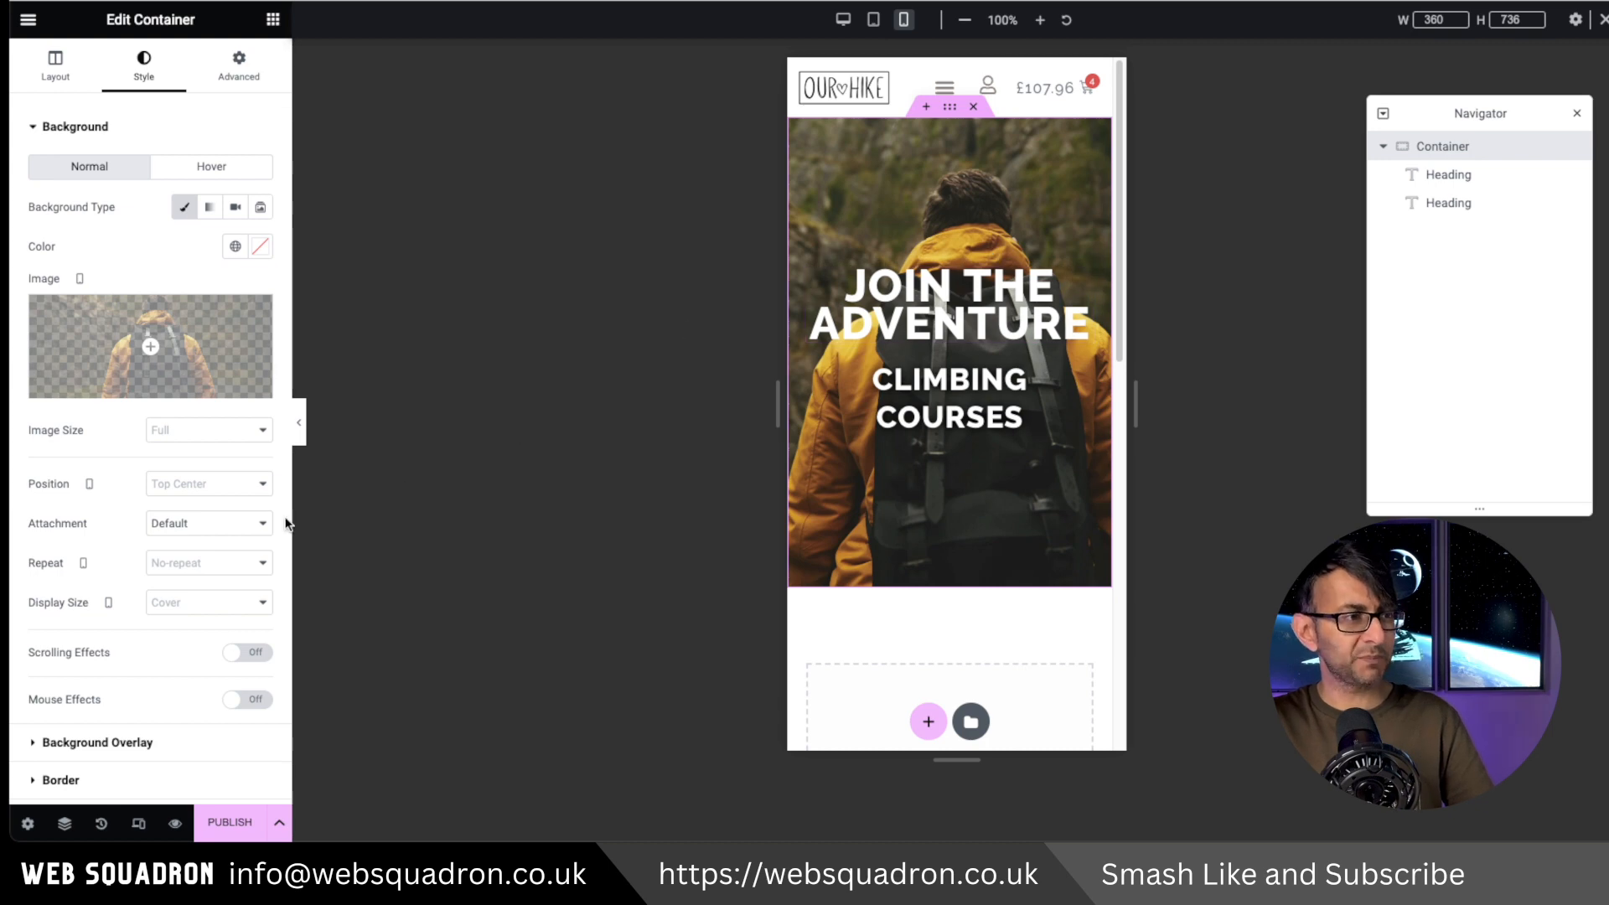
pyautogui.click(222, 486)
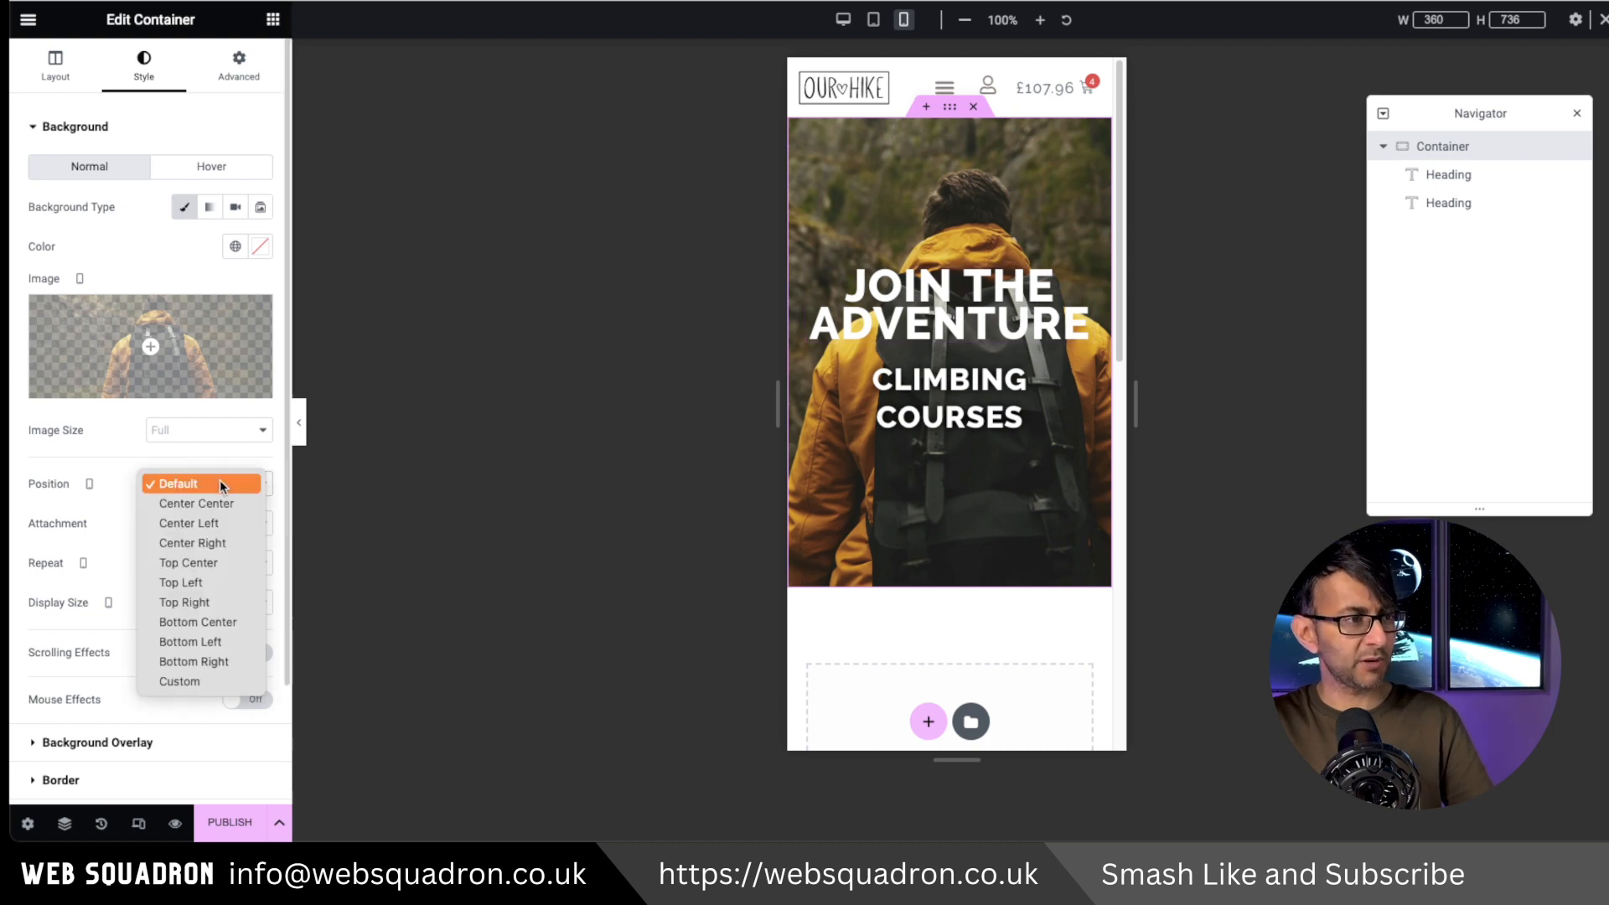
pyautogui.click(238, 690)
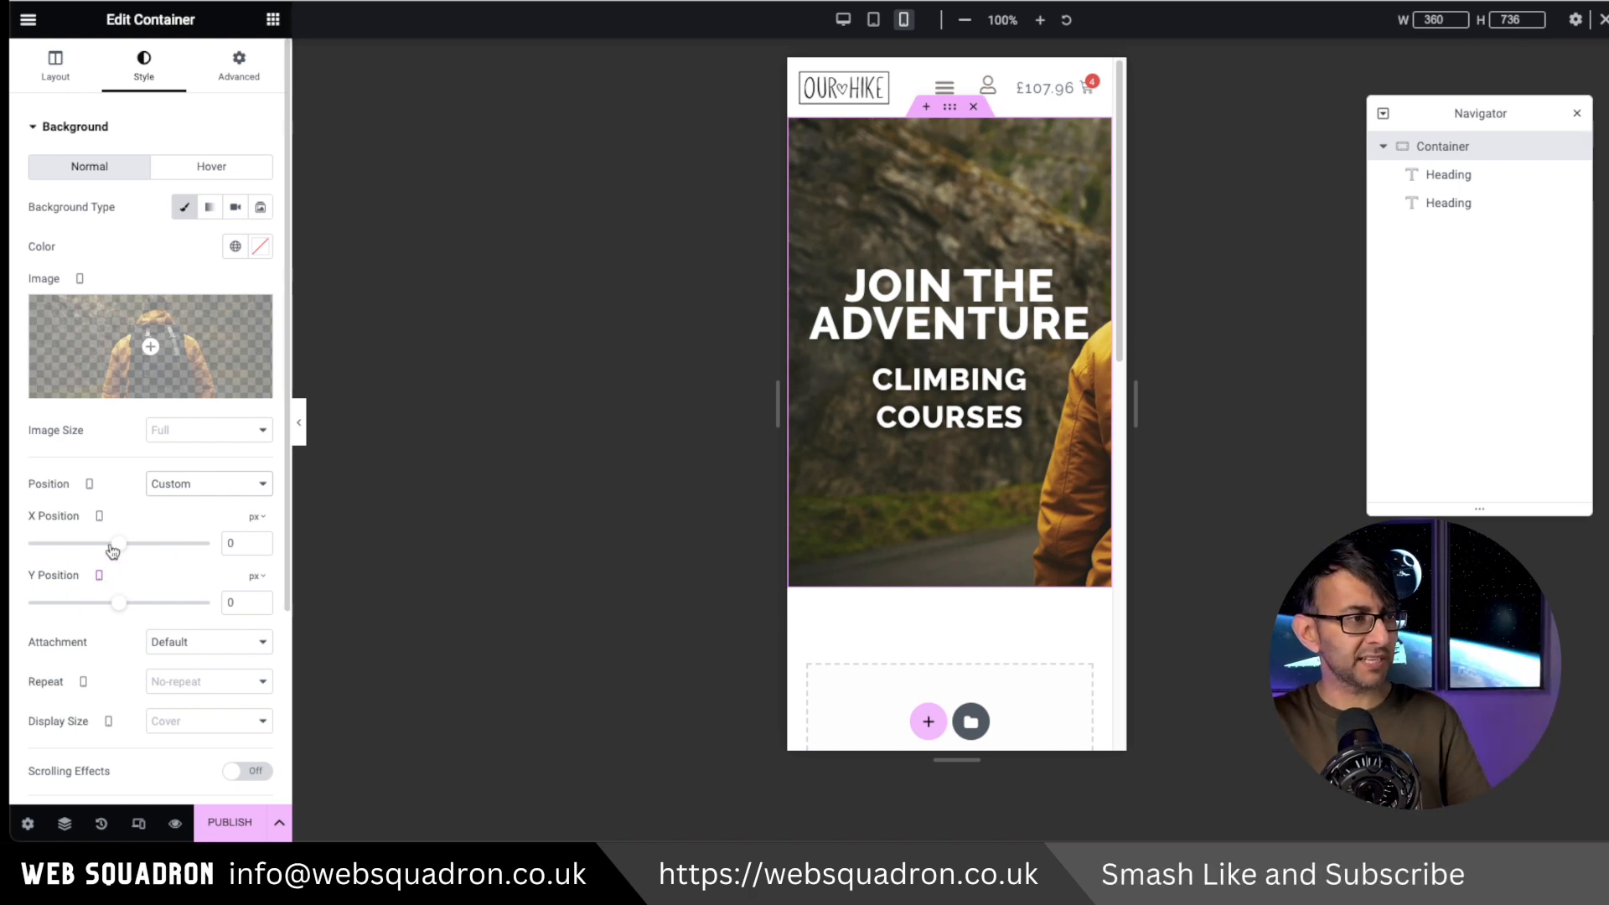
pyautogui.moveTo(117, 547); pyautogui.dragTo(85, 547)
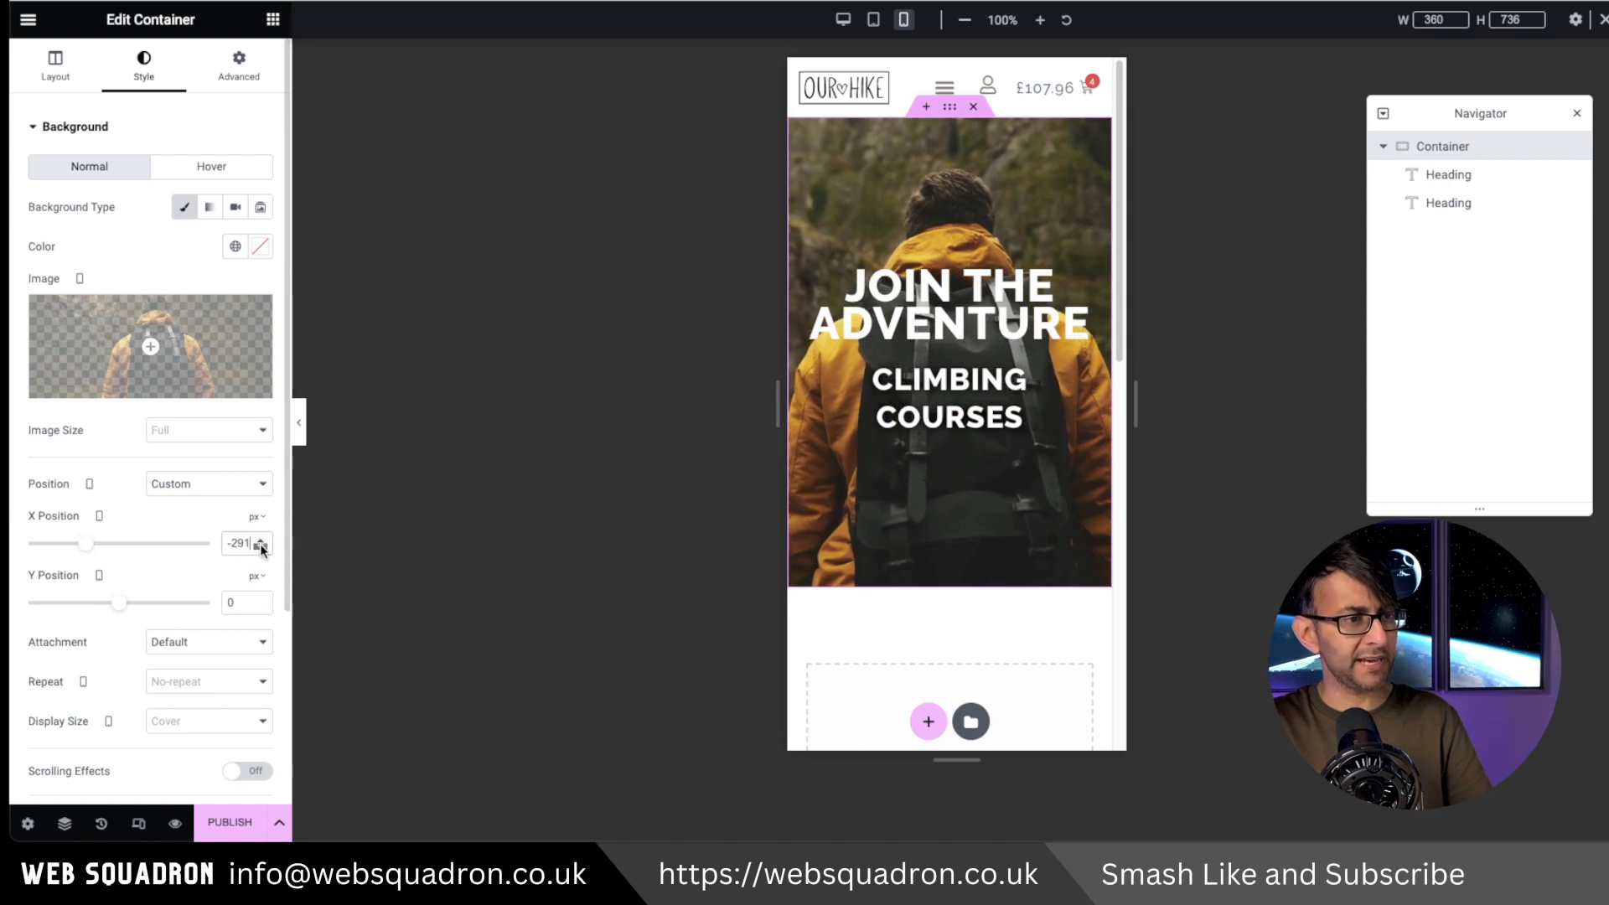
# Copy the container with the "Join the best hiking courses" banner from the other page and paste it below the Courses page's hero
pyautogui.click(905, 295)
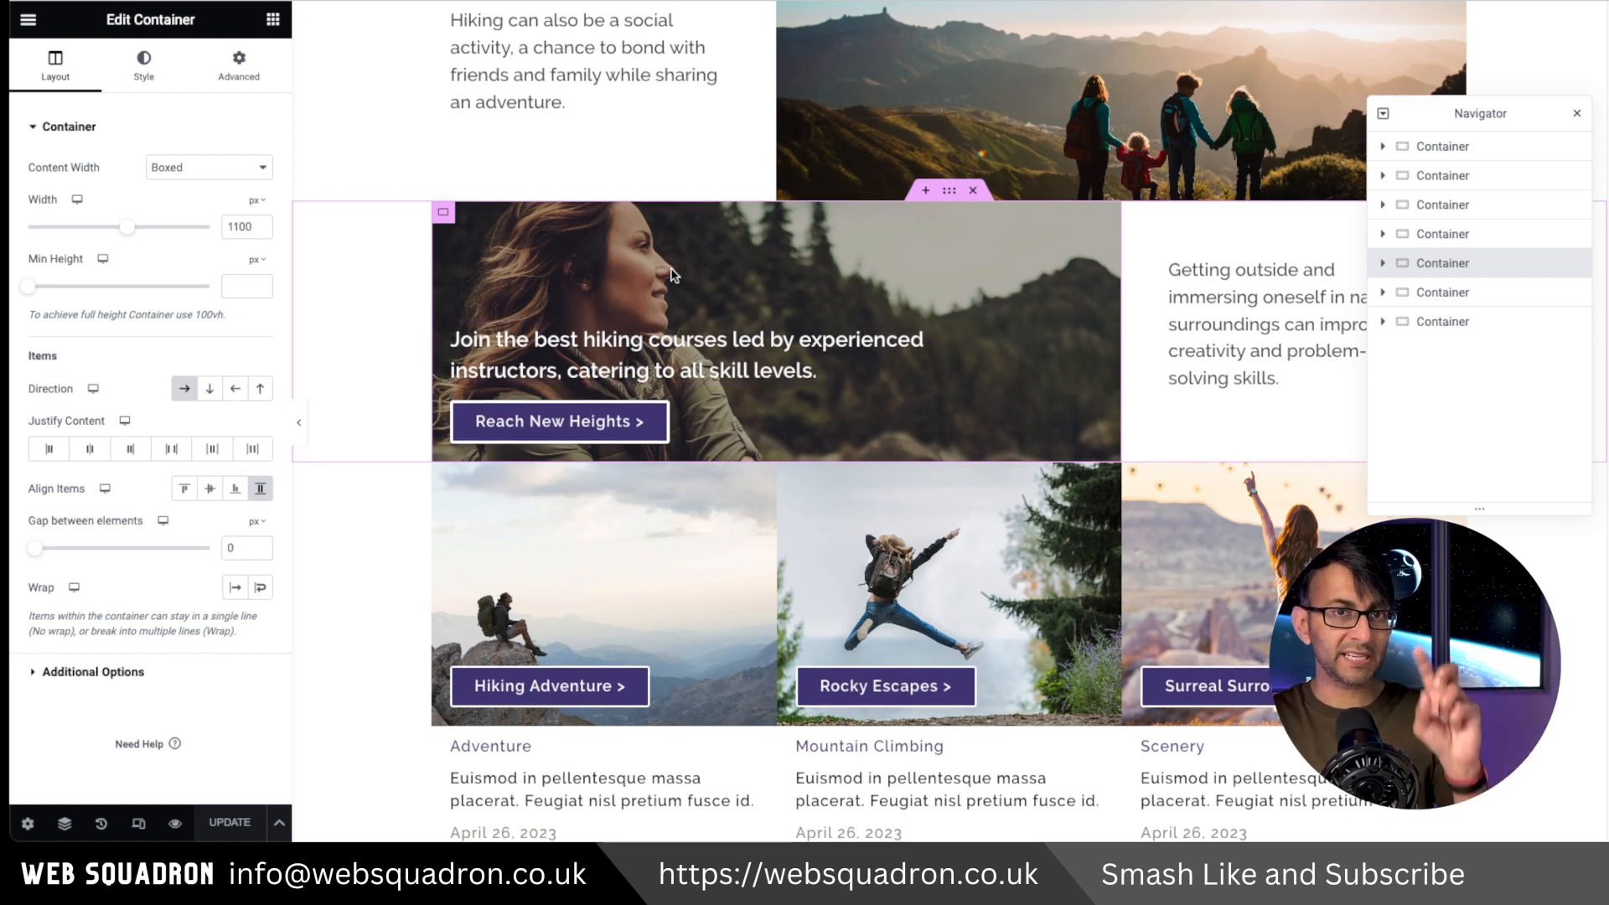
pyautogui.rightClick(951, 191)
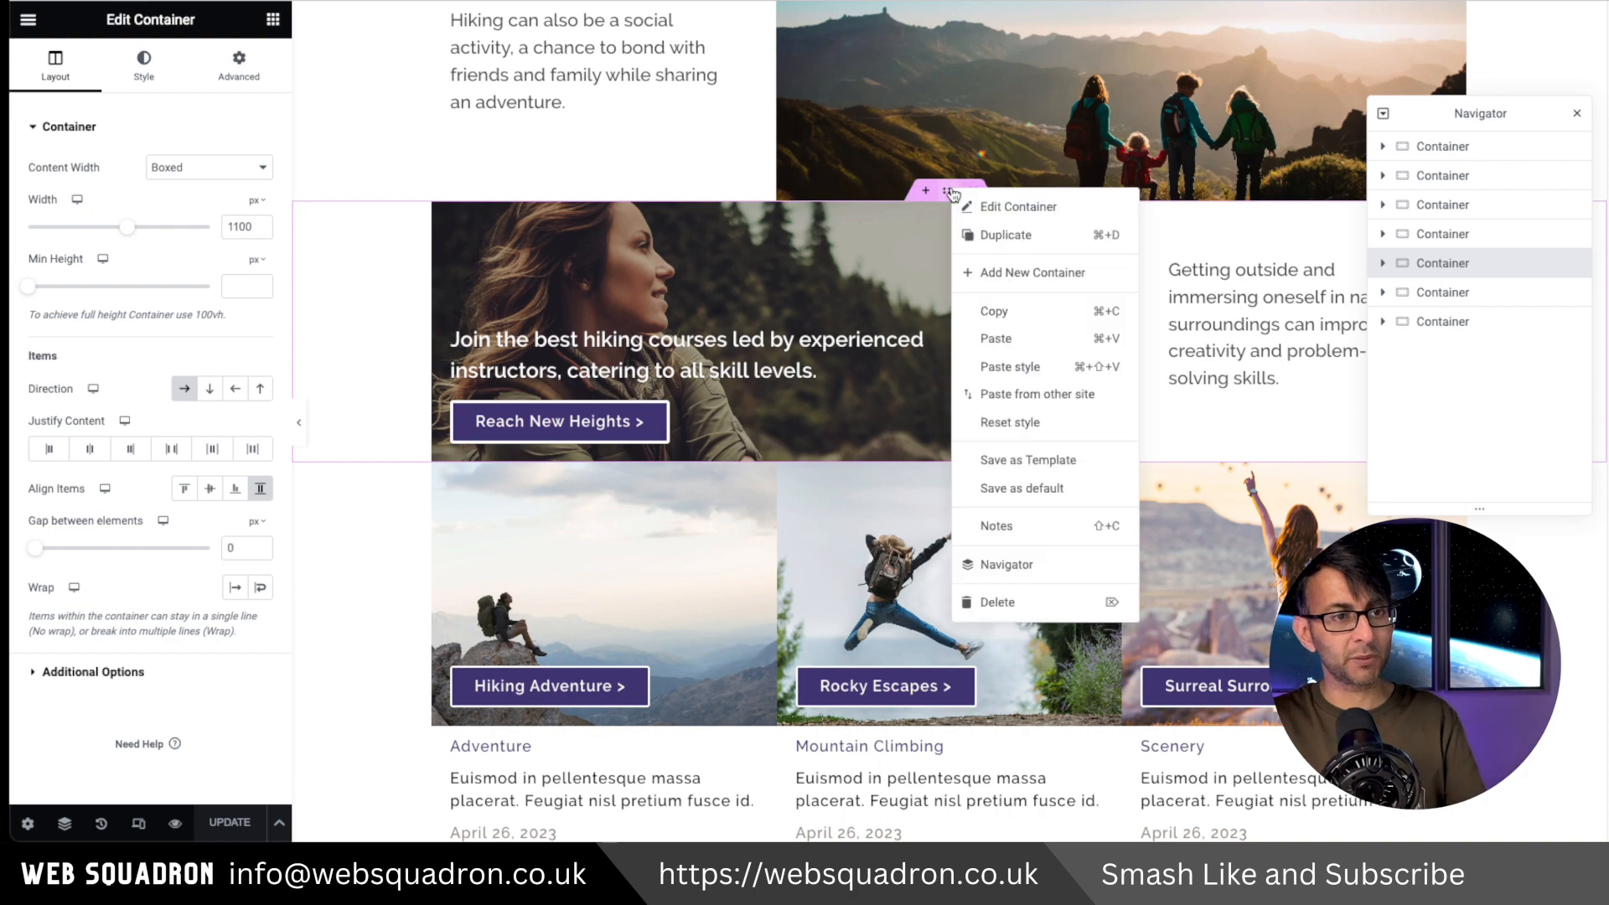
pyautogui.click(1009, 322)
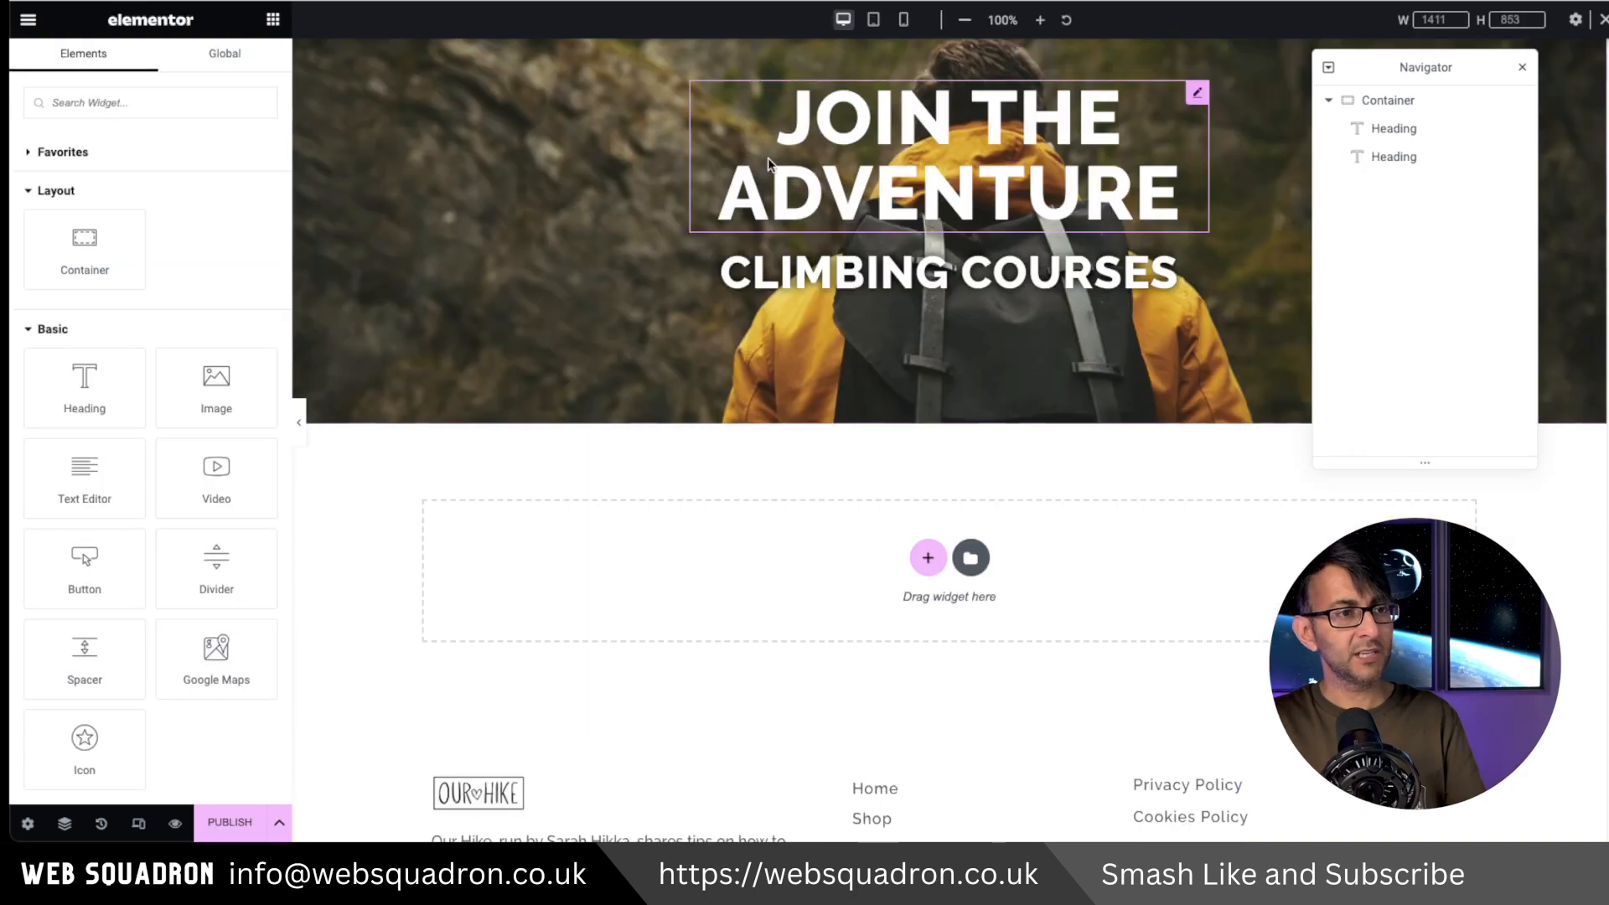
pyautogui.rightClick(665, 560)
pyautogui.click(687, 575)
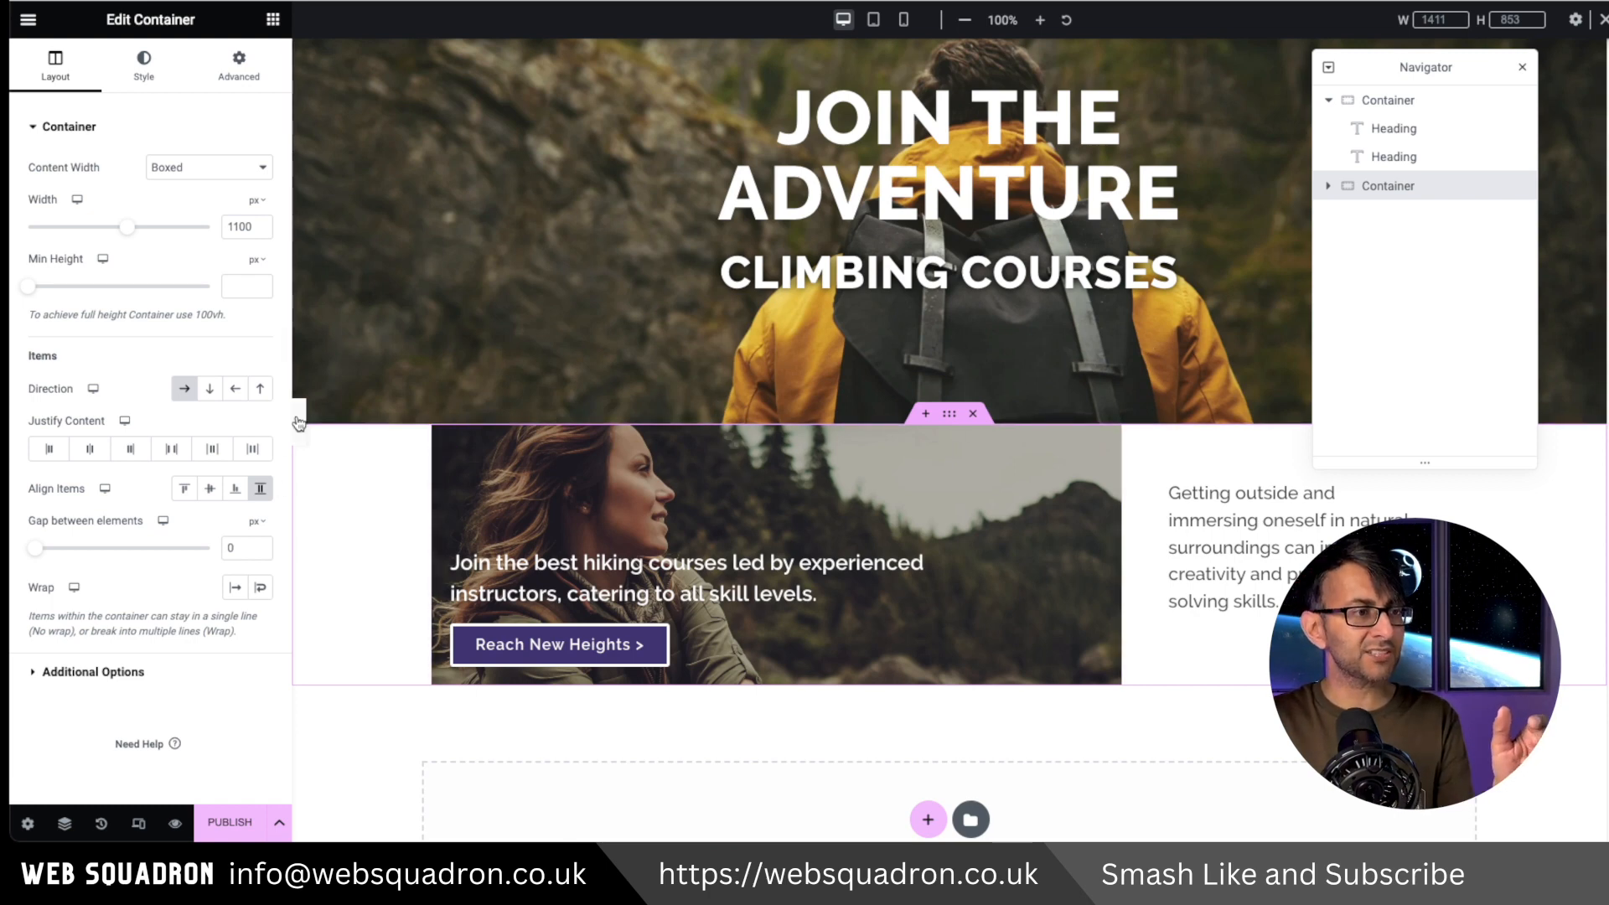
# Set the pasted banner container's top padding to 60 px and check its spacing at full preview width
pyautogui.click(299, 419)
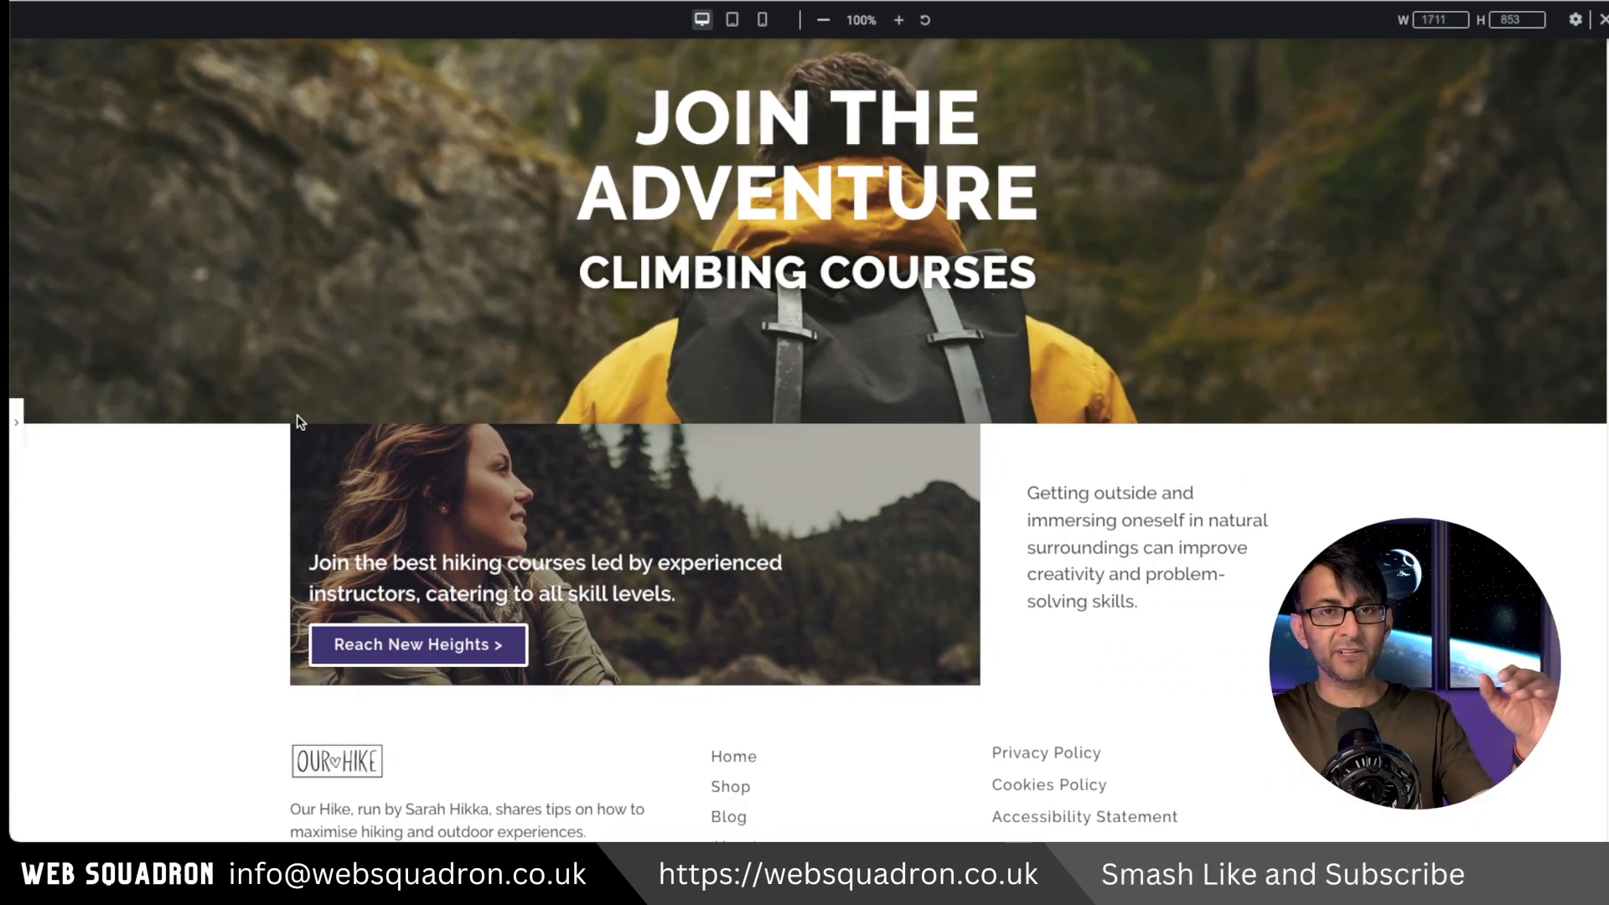
pyautogui.click(15, 429)
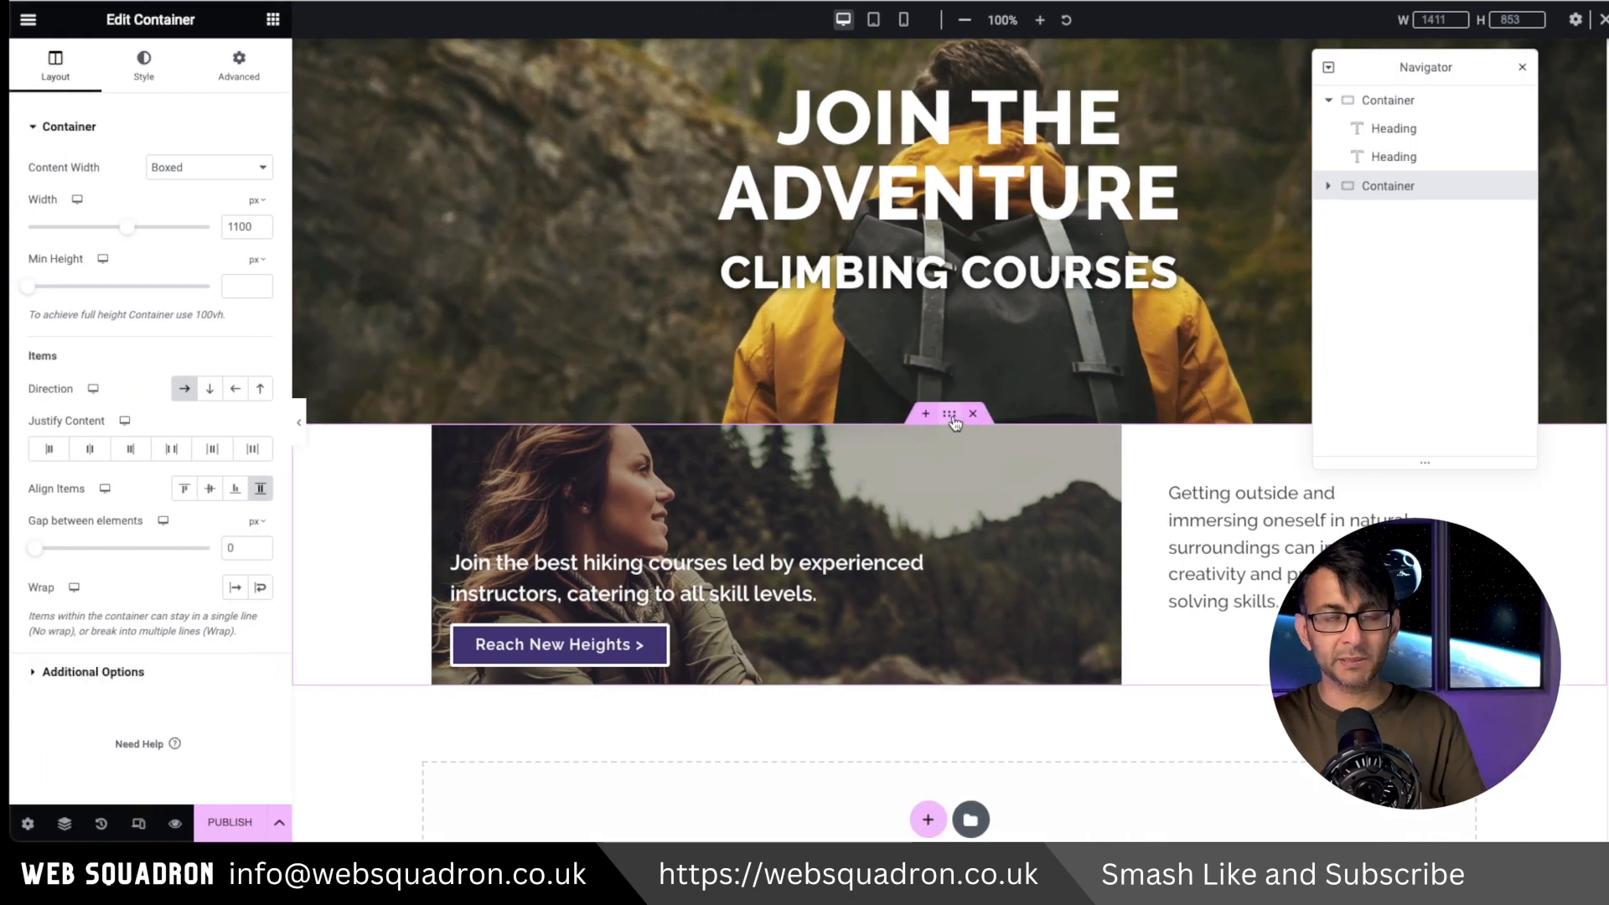
pyautogui.click(241, 80)
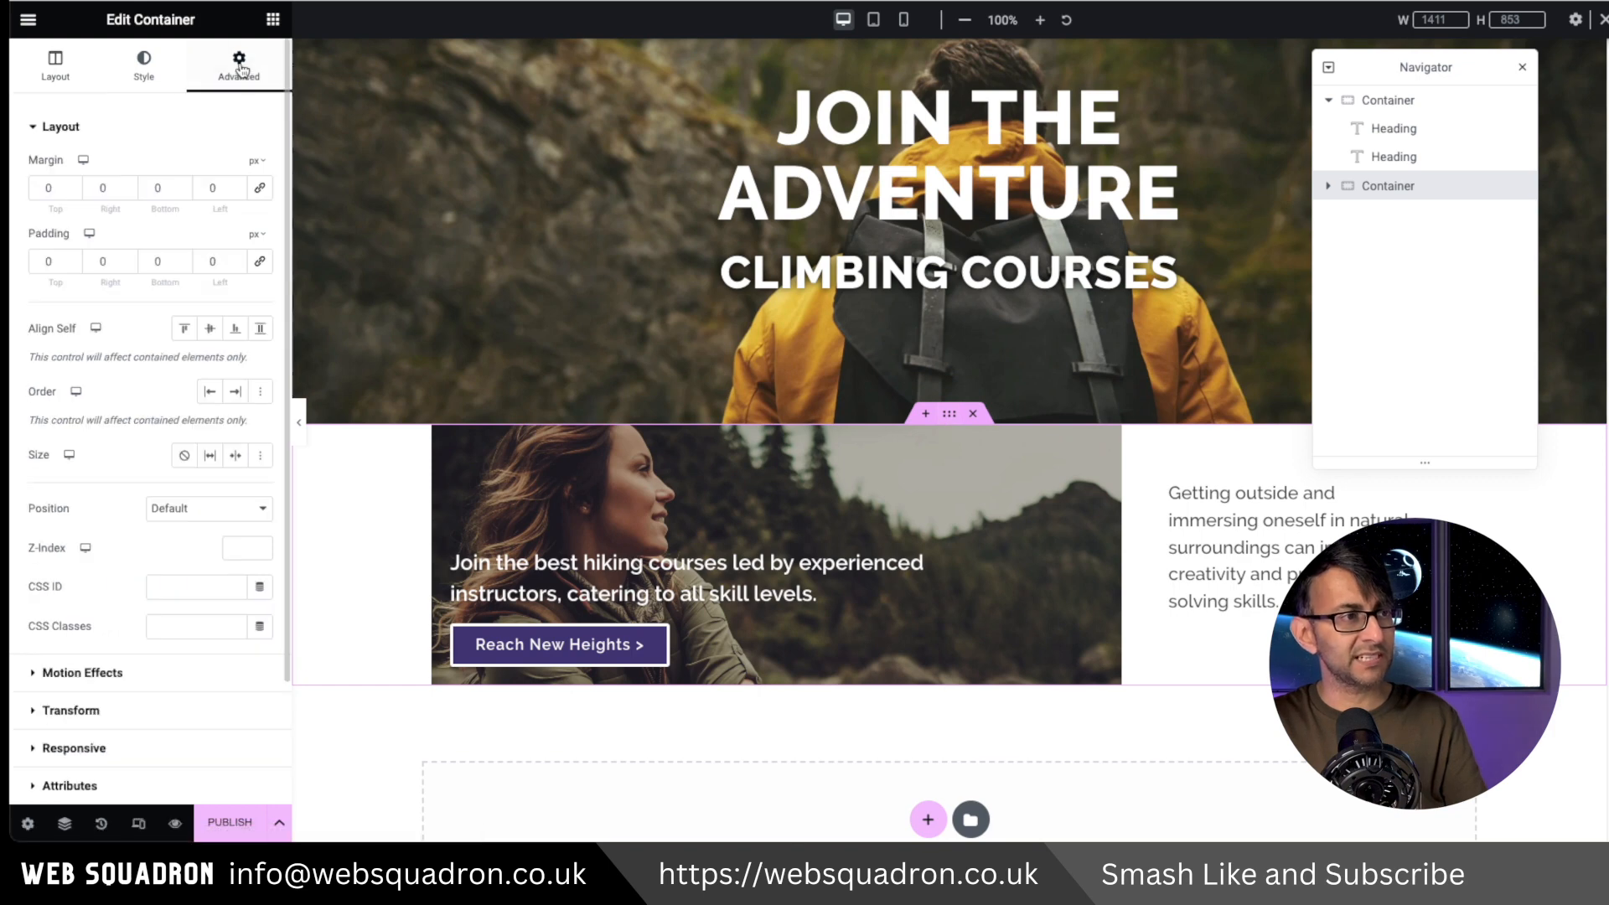
pyautogui.doubleClick(62, 262)
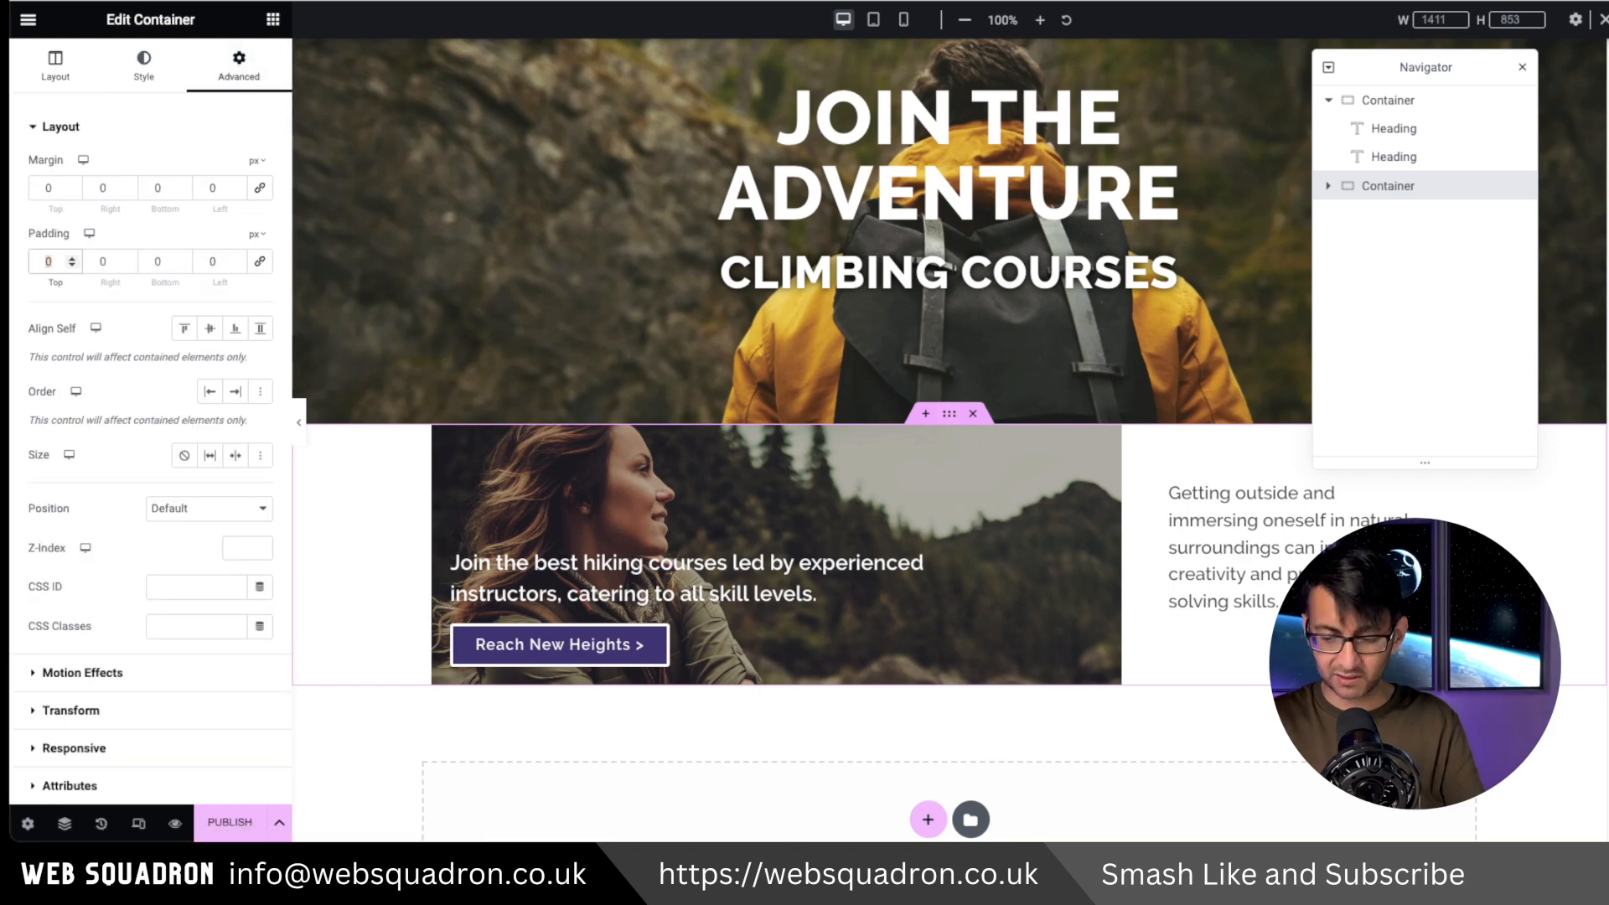
pyautogui.write('60')
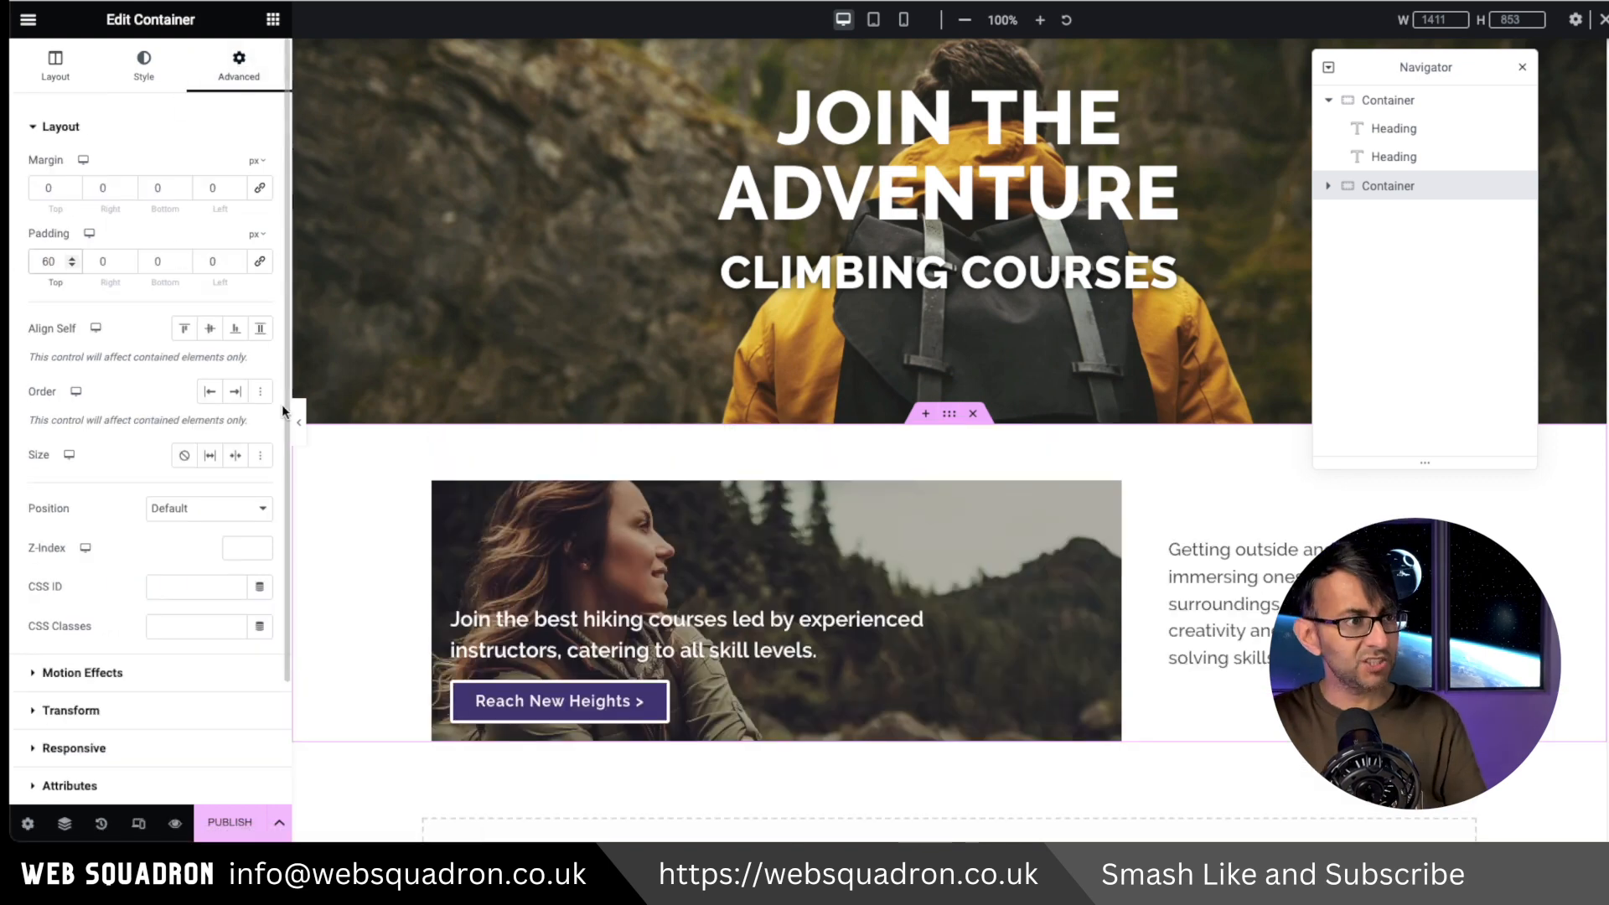
pyautogui.click(299, 423)
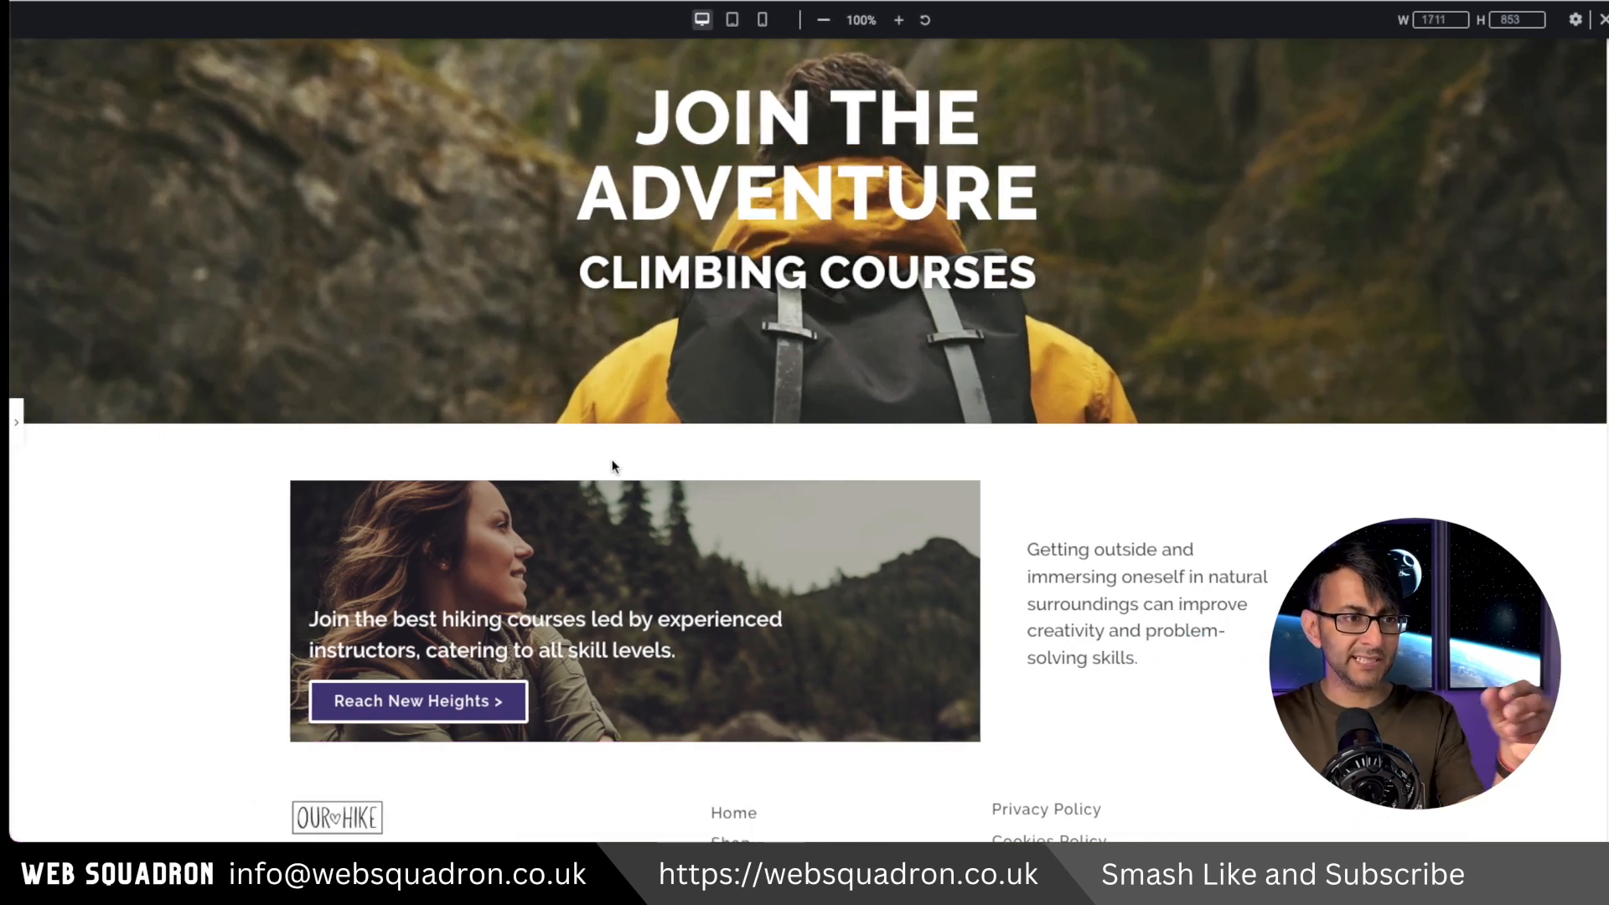
pyautogui.click(18, 432)
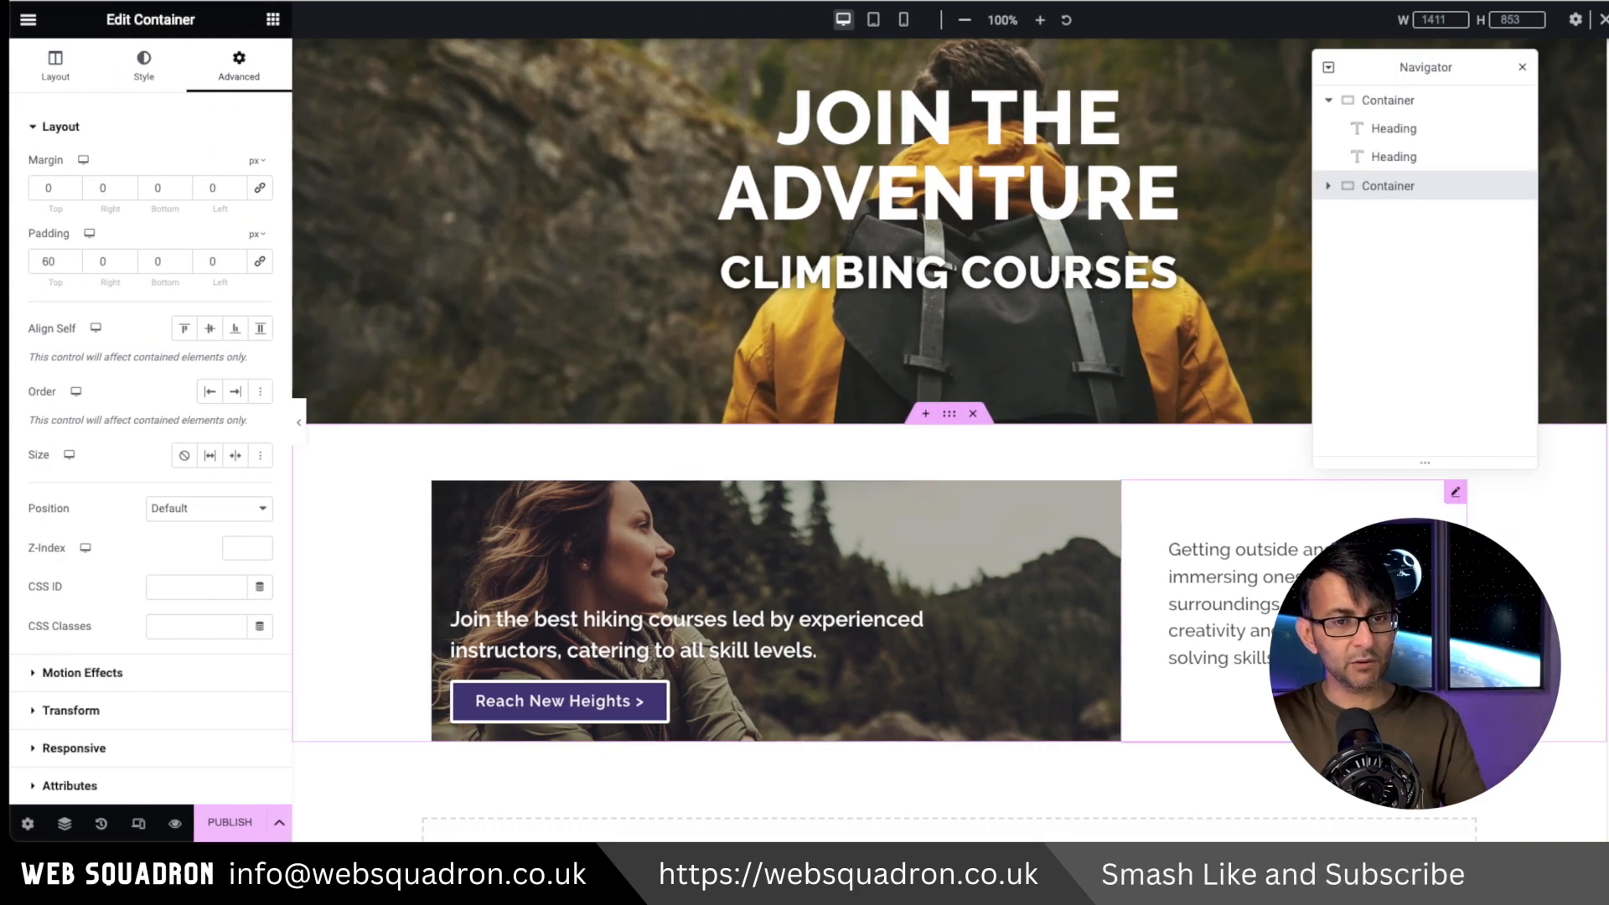
# Make the text beside the banner two paragraphs: shorten the original to end at "natural surroundings." and paste the full original sentence below it
pyautogui.click(1455, 492)
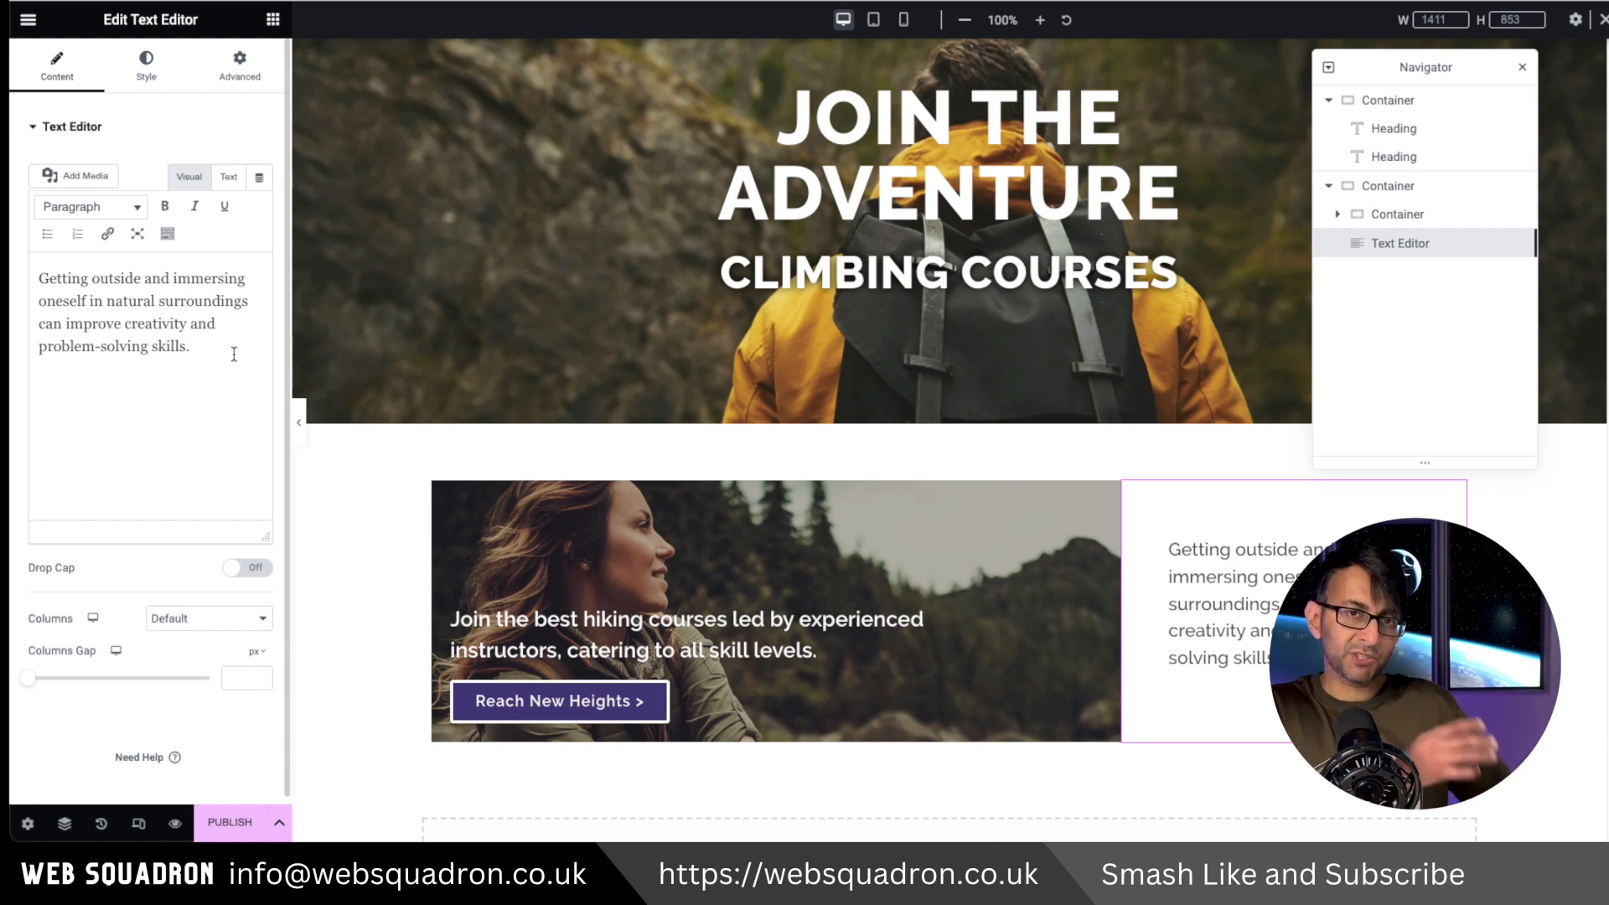
pyautogui.hotkey('ctrl', 'a')
pyautogui.hotkey('ctrl', 'c')
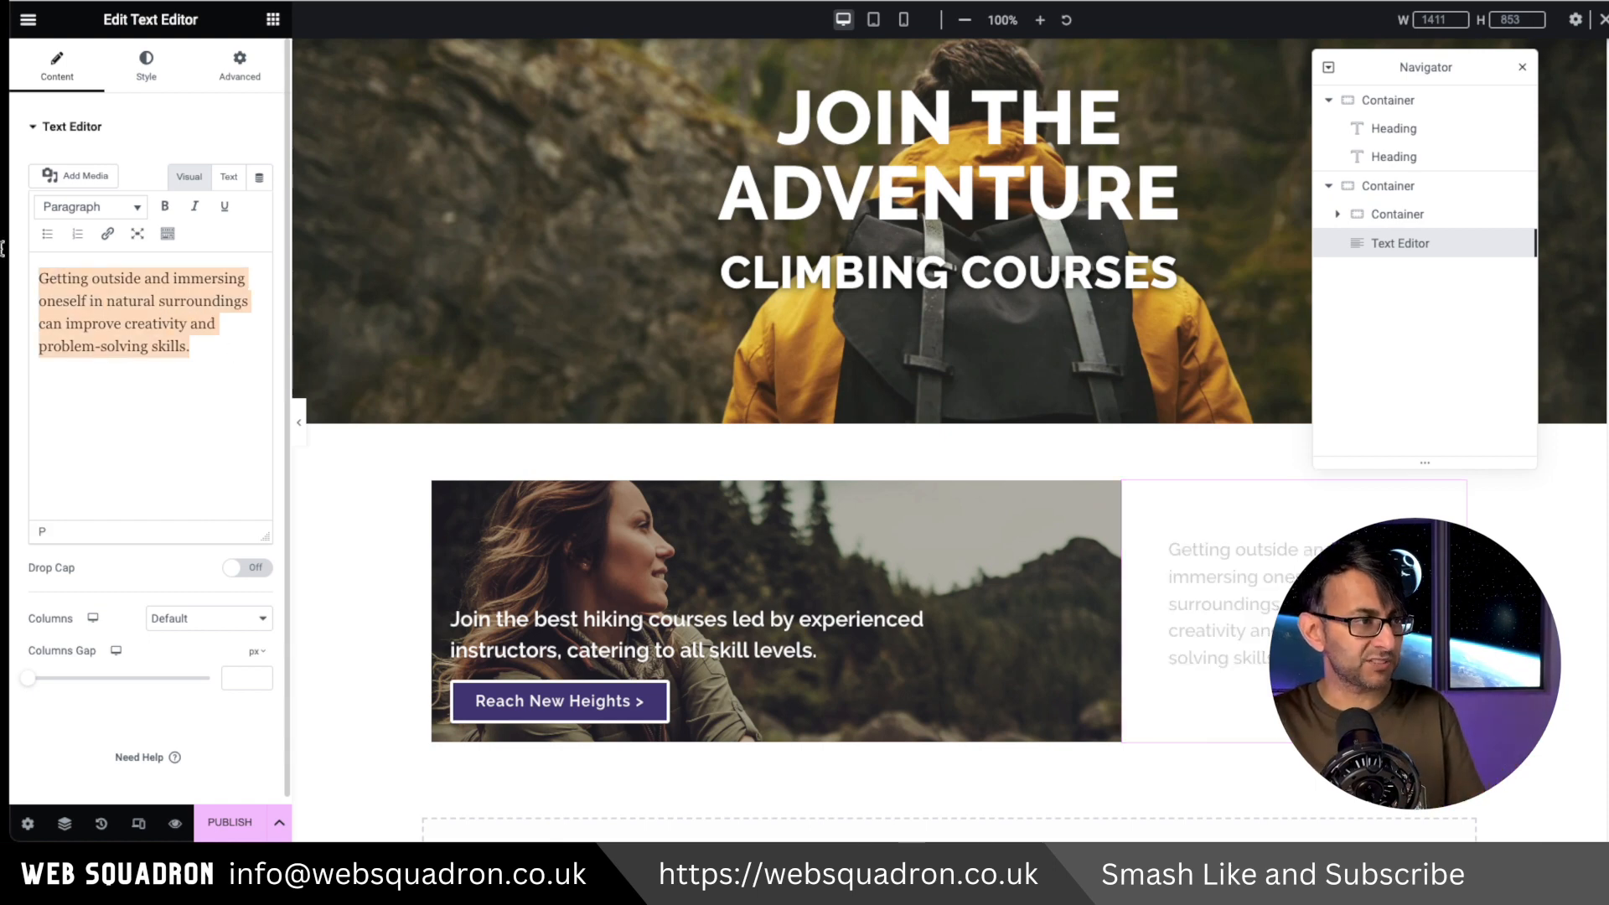
pyautogui.click(140, 322)
pyautogui.moveTo(201, 343); pyautogui.dragTo(38, 324)
pyautogui.write('.')
pyautogui.press('Return')
pyautogui.hotkey('ctrl', 'v')
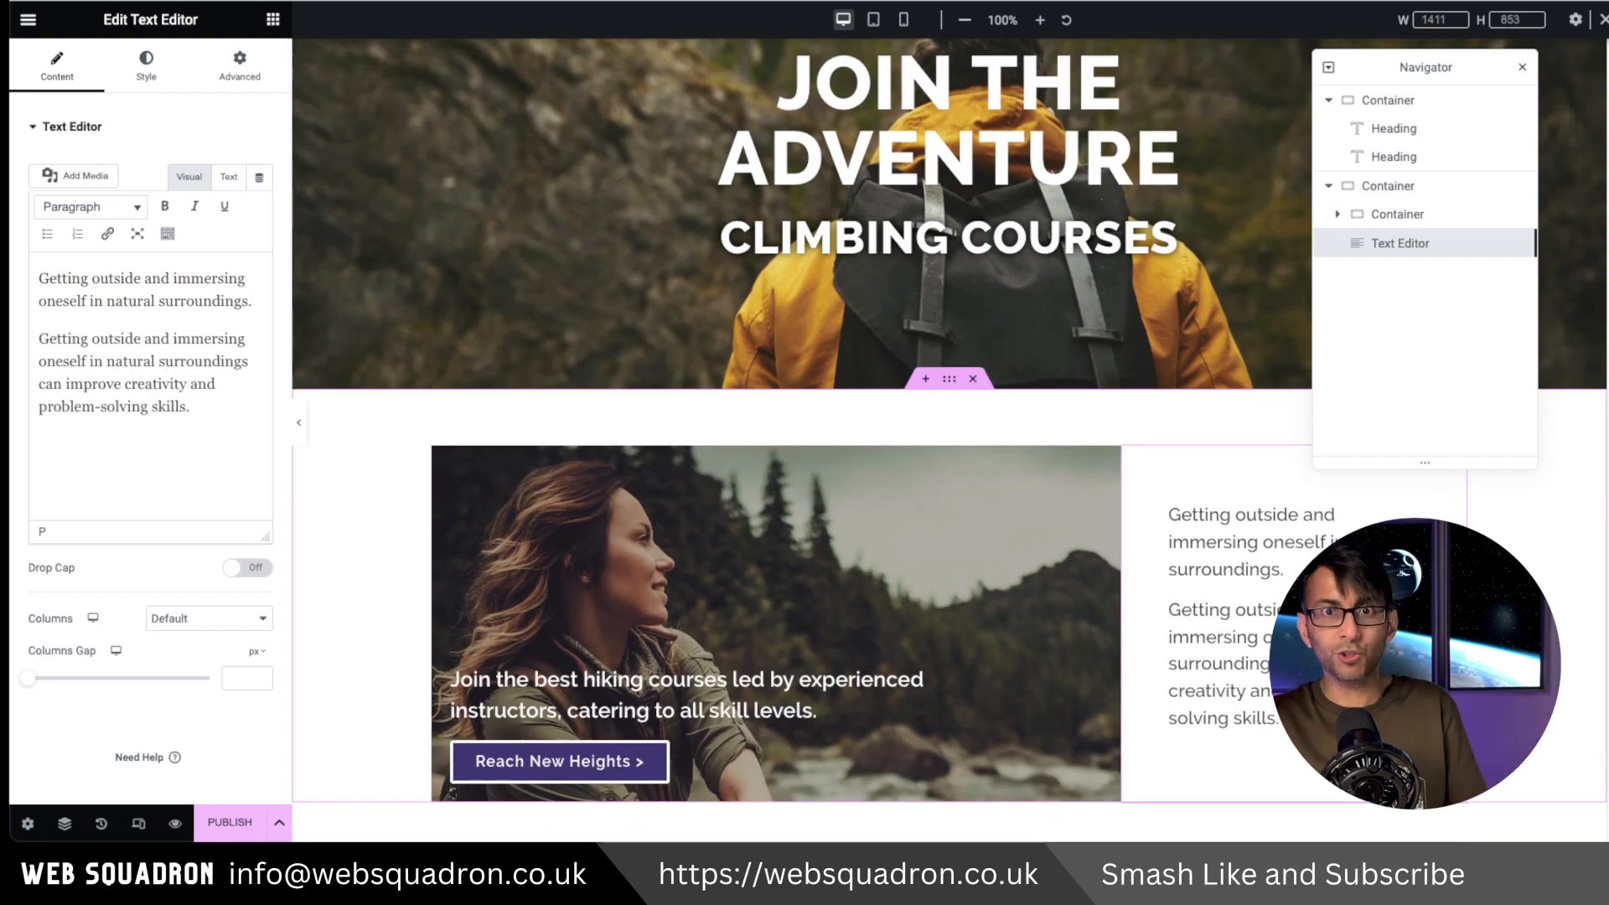
# Set the top and bottom padding of the text beside the banner to 0 px
pyautogui.click(240, 65)
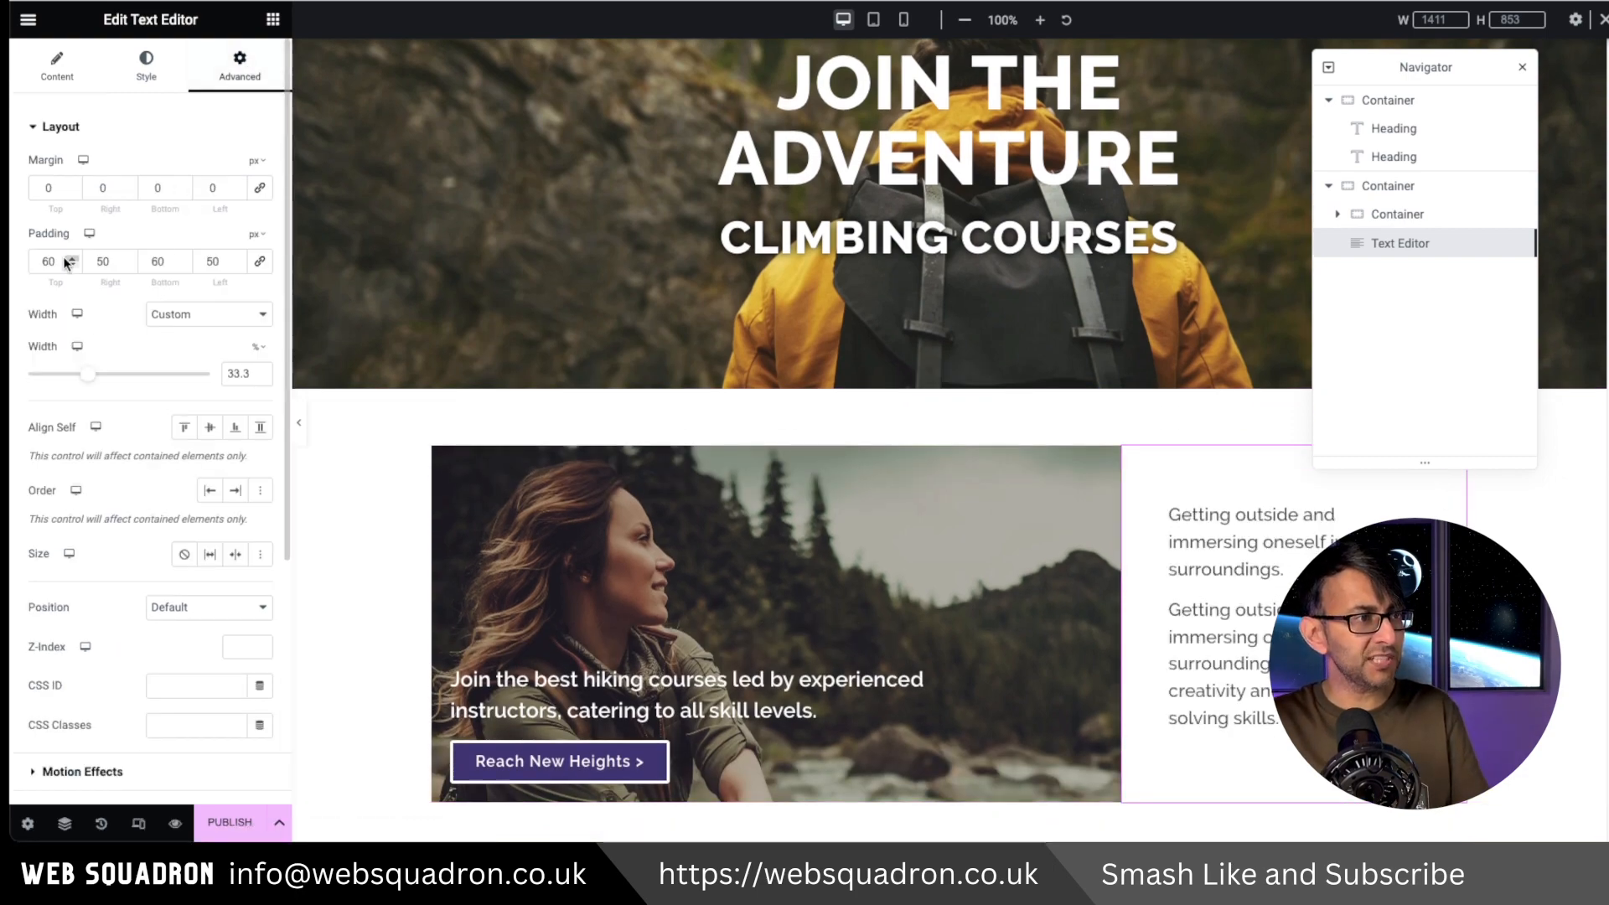
pyautogui.write('0')
pyautogui.press('Tab')
pyautogui.press('Tab')
pyautogui.write('0')
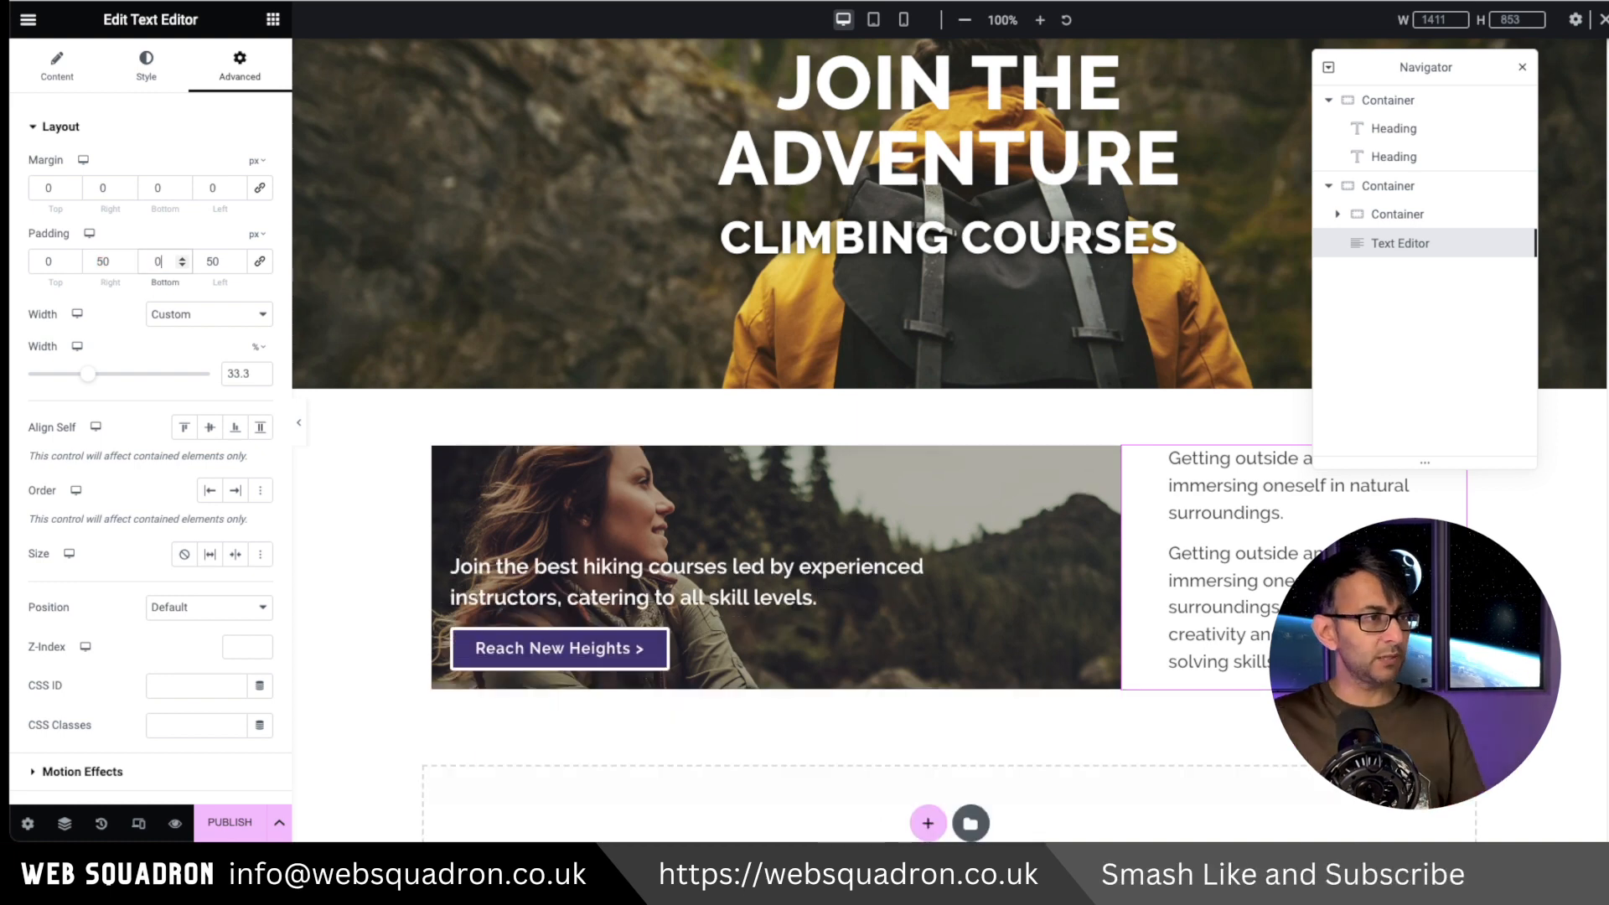
# Set the top and bottom padding of the text beside the banner to 30 px
pyautogui.click(32, 262)
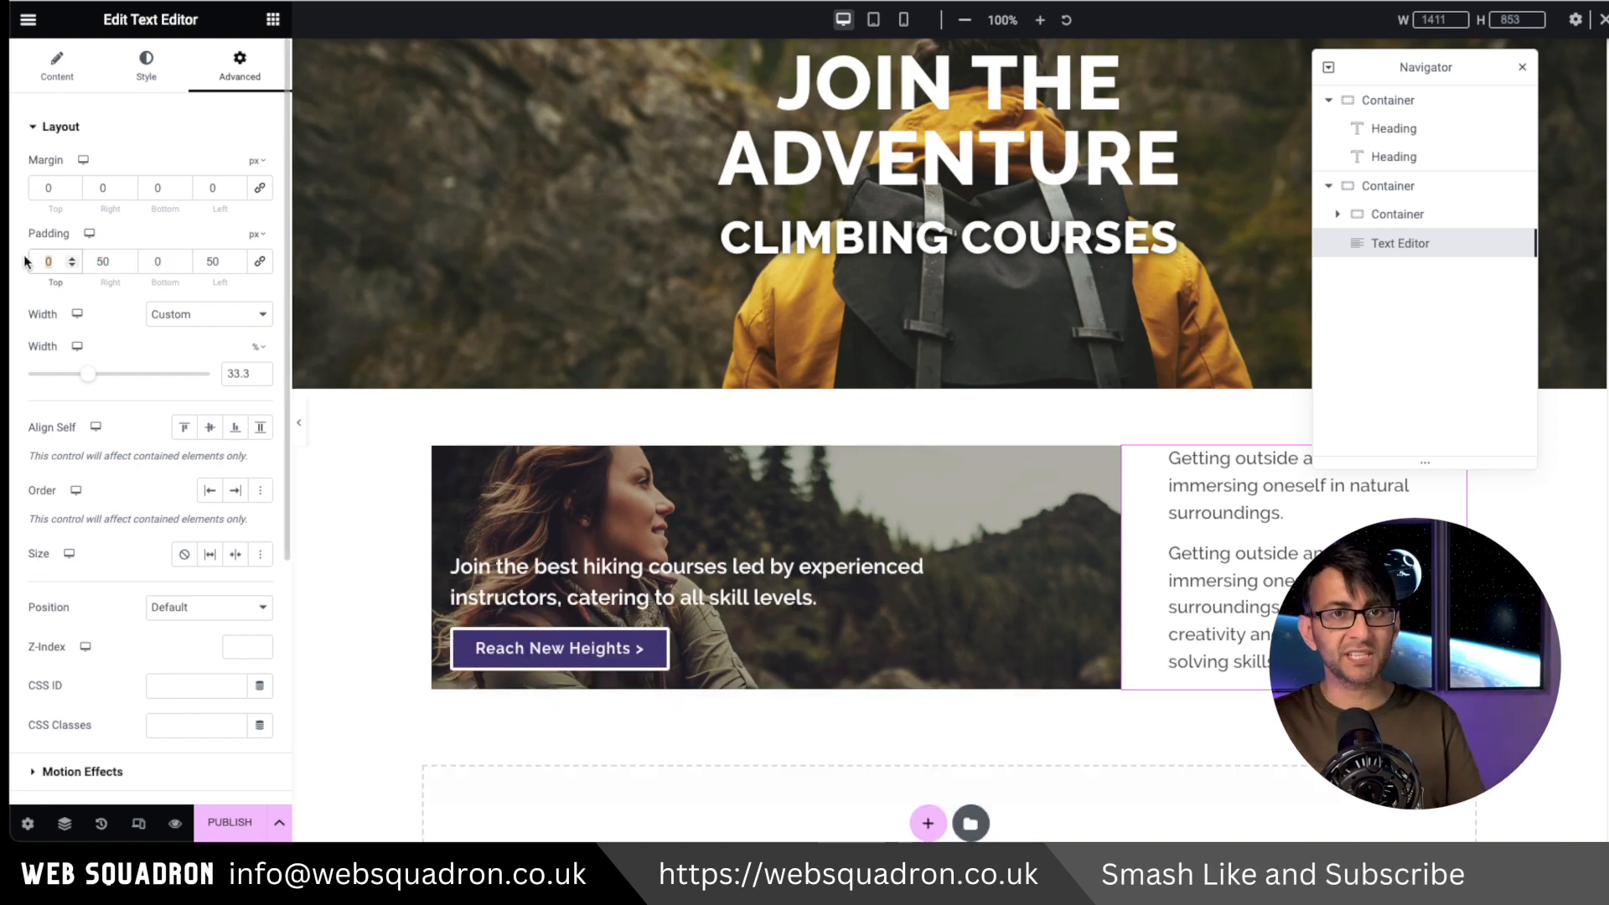
pyautogui.write('30')
pyautogui.press('Tab')
pyautogui.press('Tab')
pyautogui.write('30')
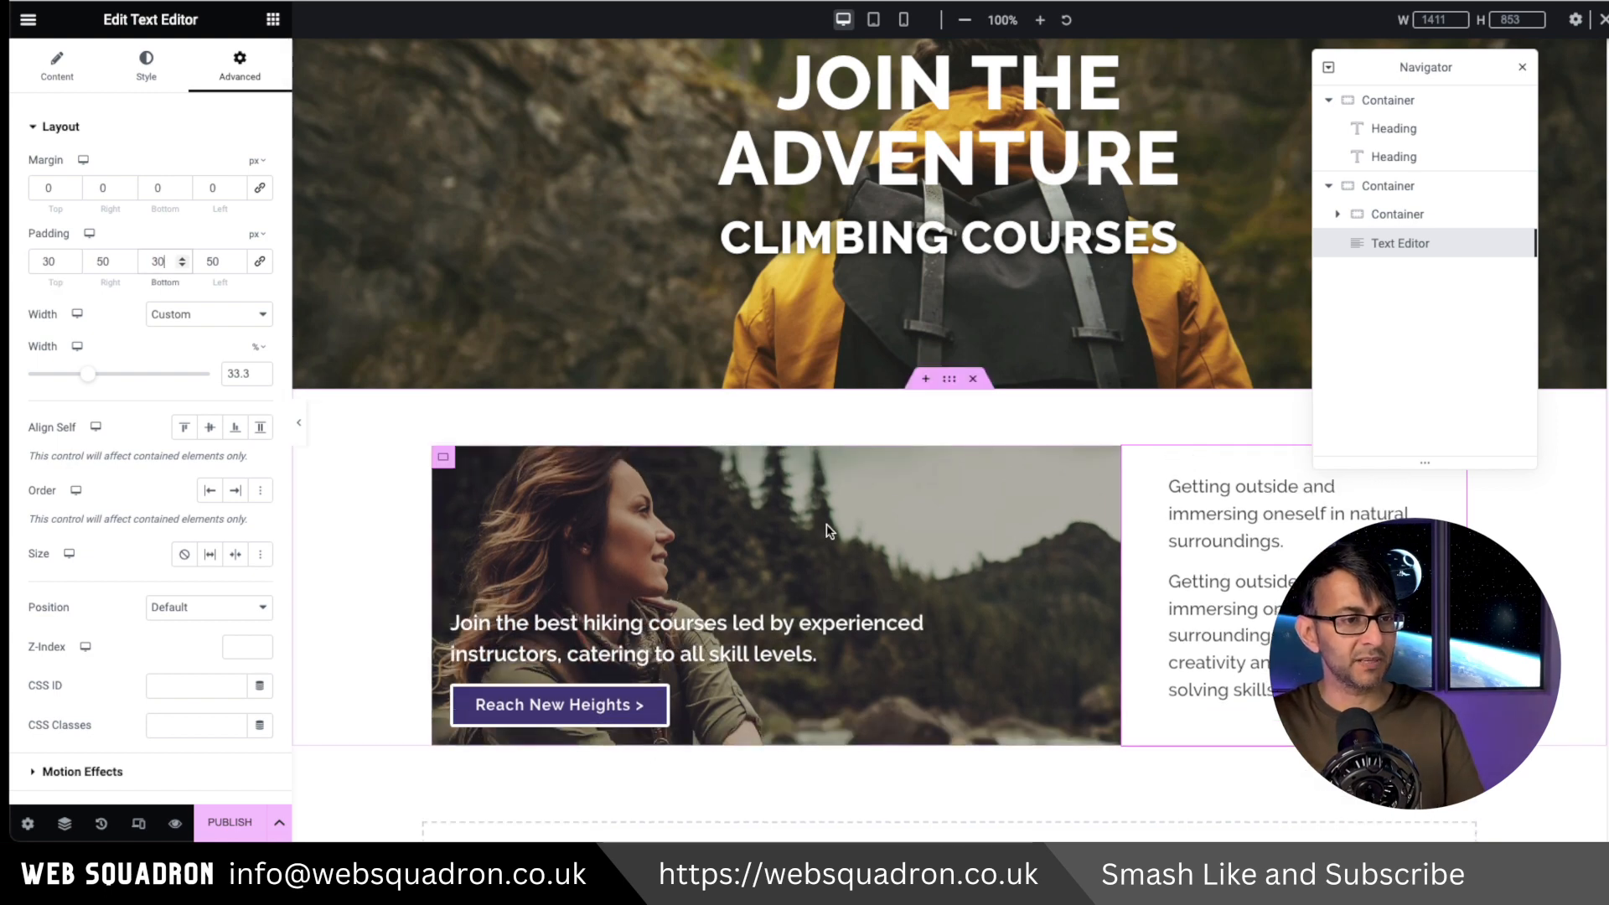
# Examine how the banner section is nested: outer container, inner container, and the text and button inside it
pyautogui.click(442, 460)
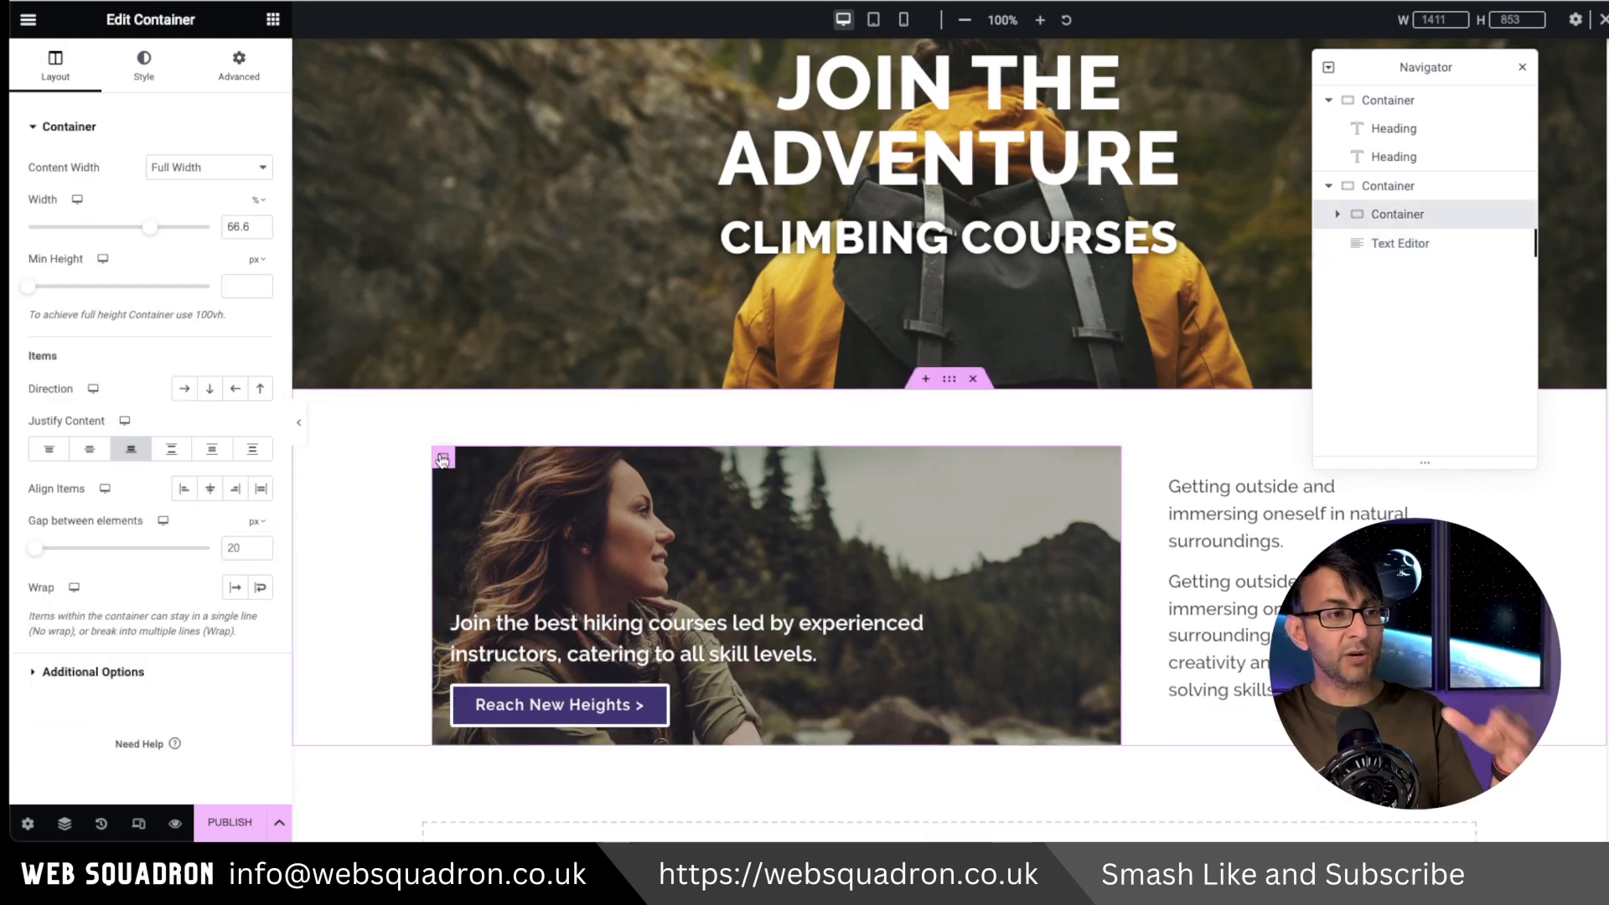
pyautogui.click(1458, 188)
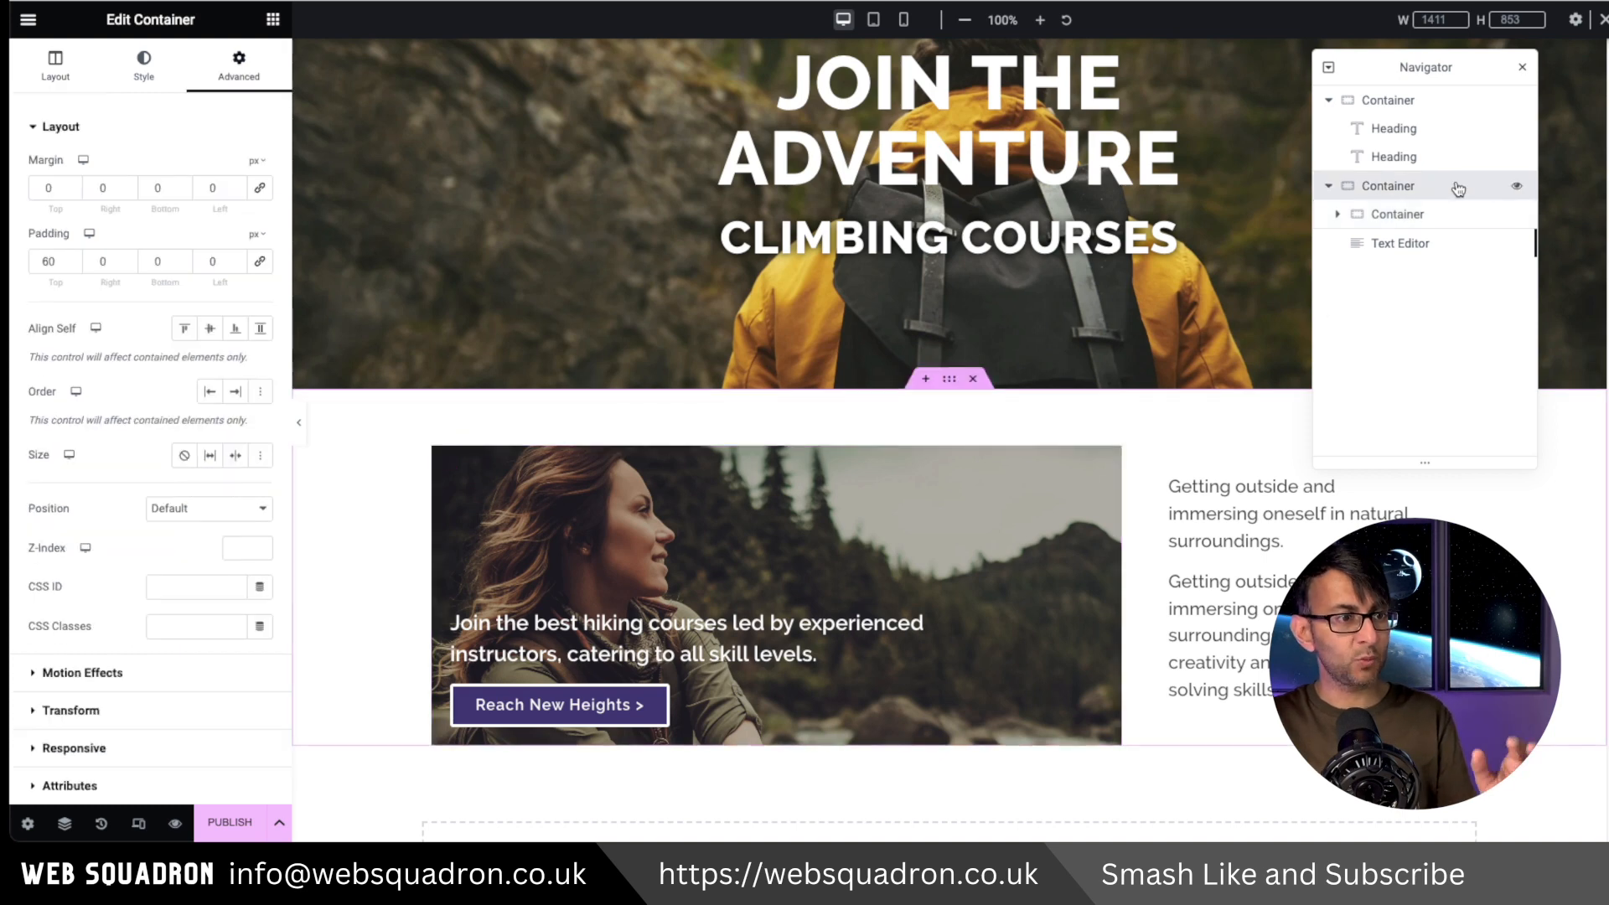
pyautogui.click(1441, 217)
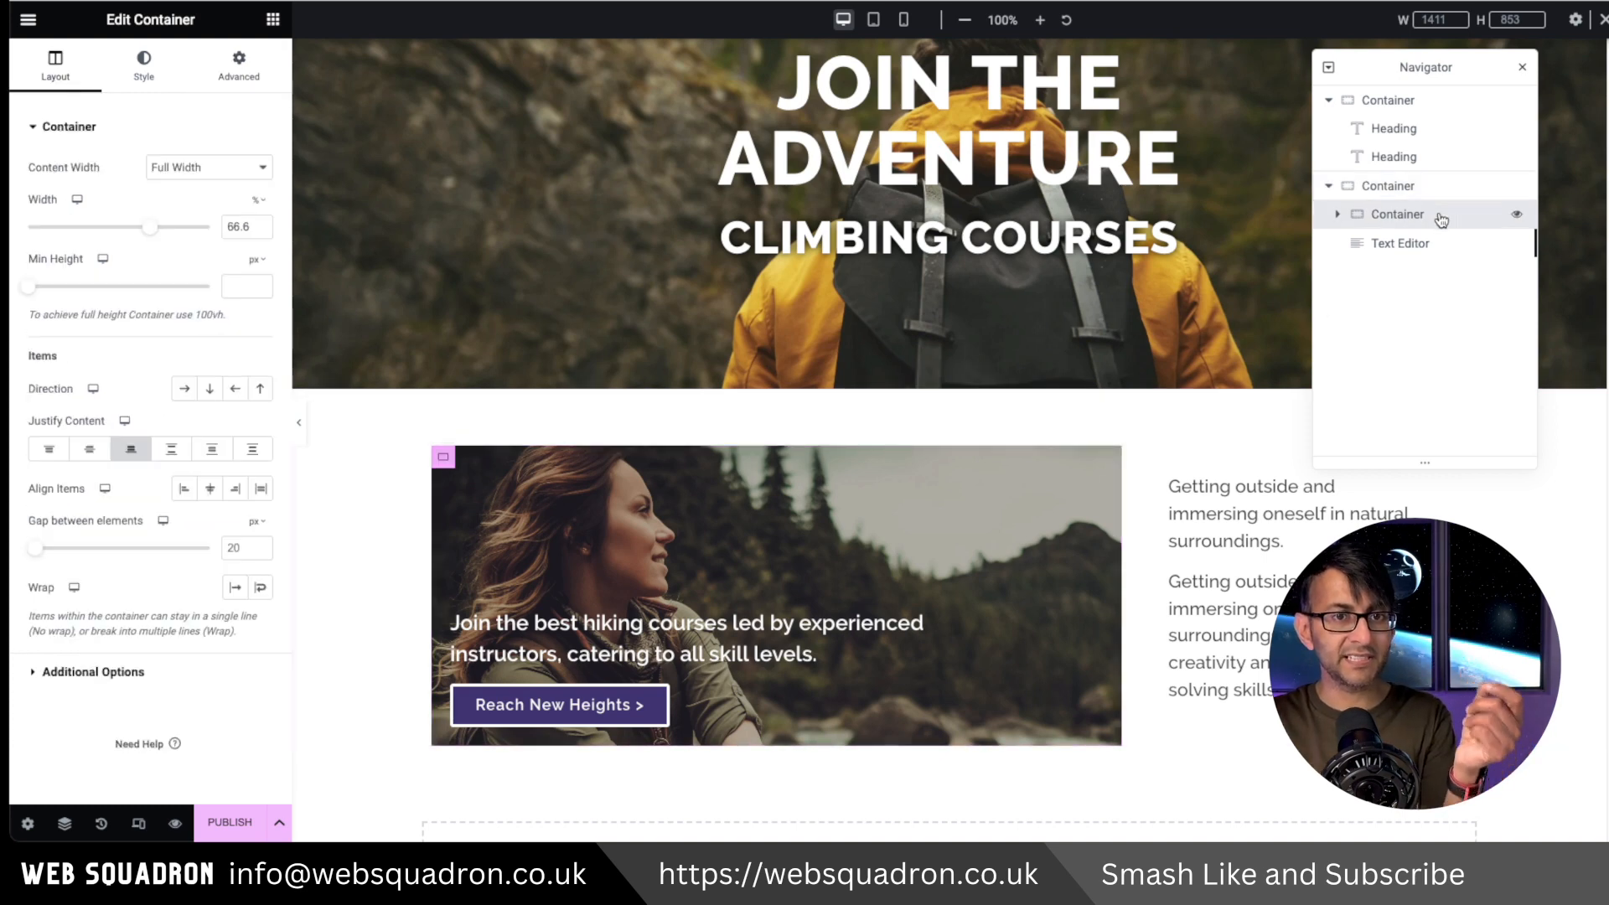
pyautogui.click(1339, 215)
pyautogui.click(1409, 246)
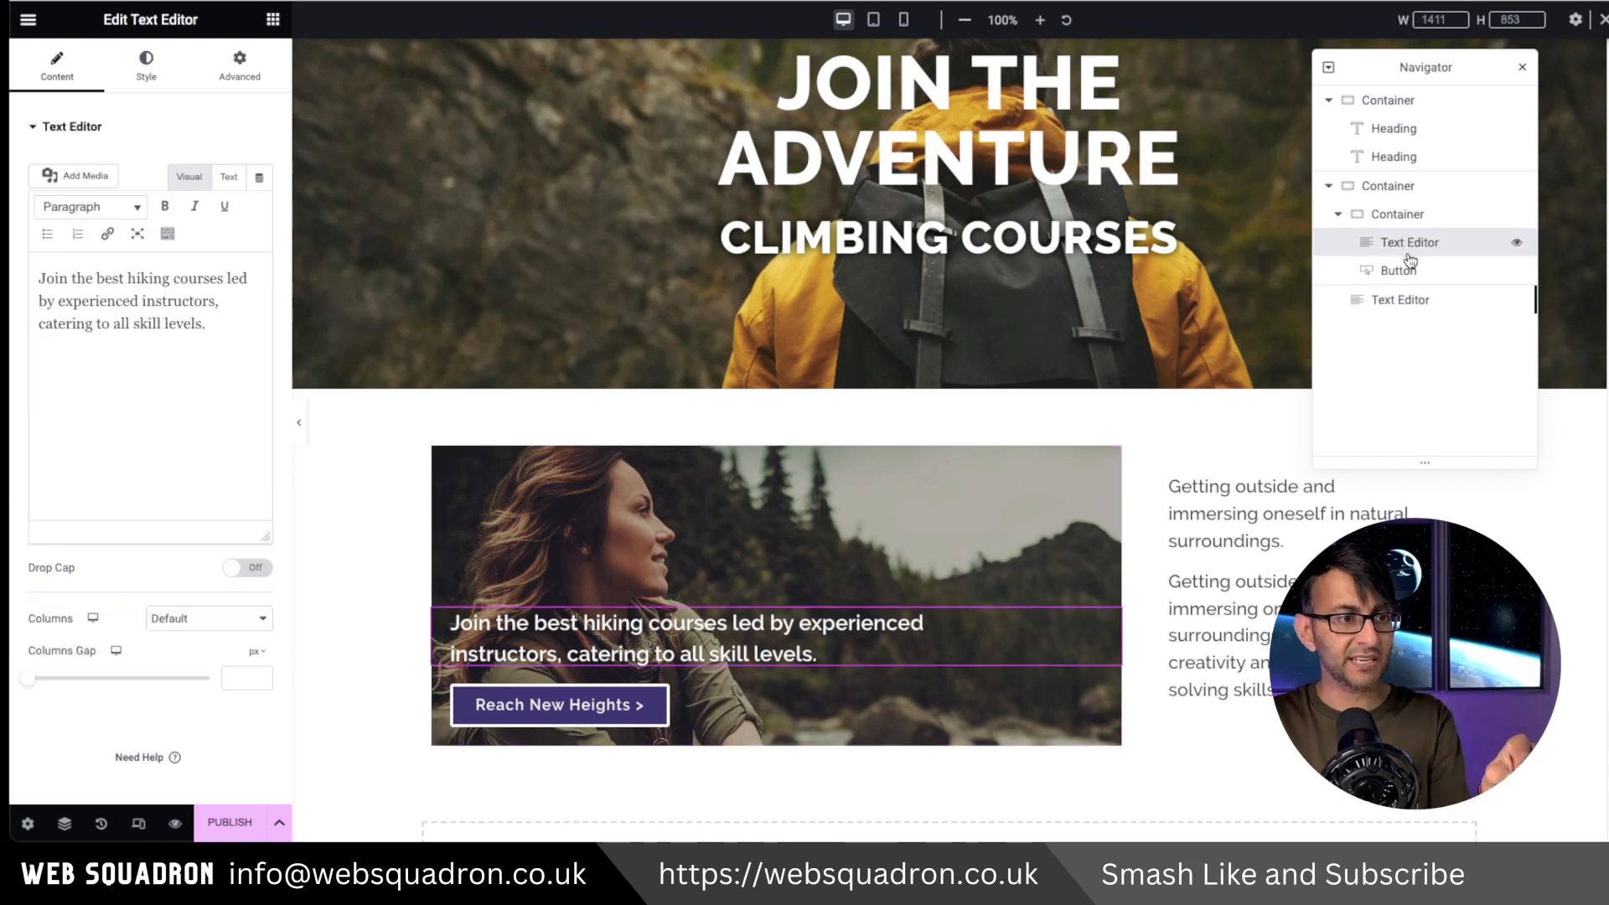
pyautogui.click(1415, 273)
pyautogui.click(1418, 248)
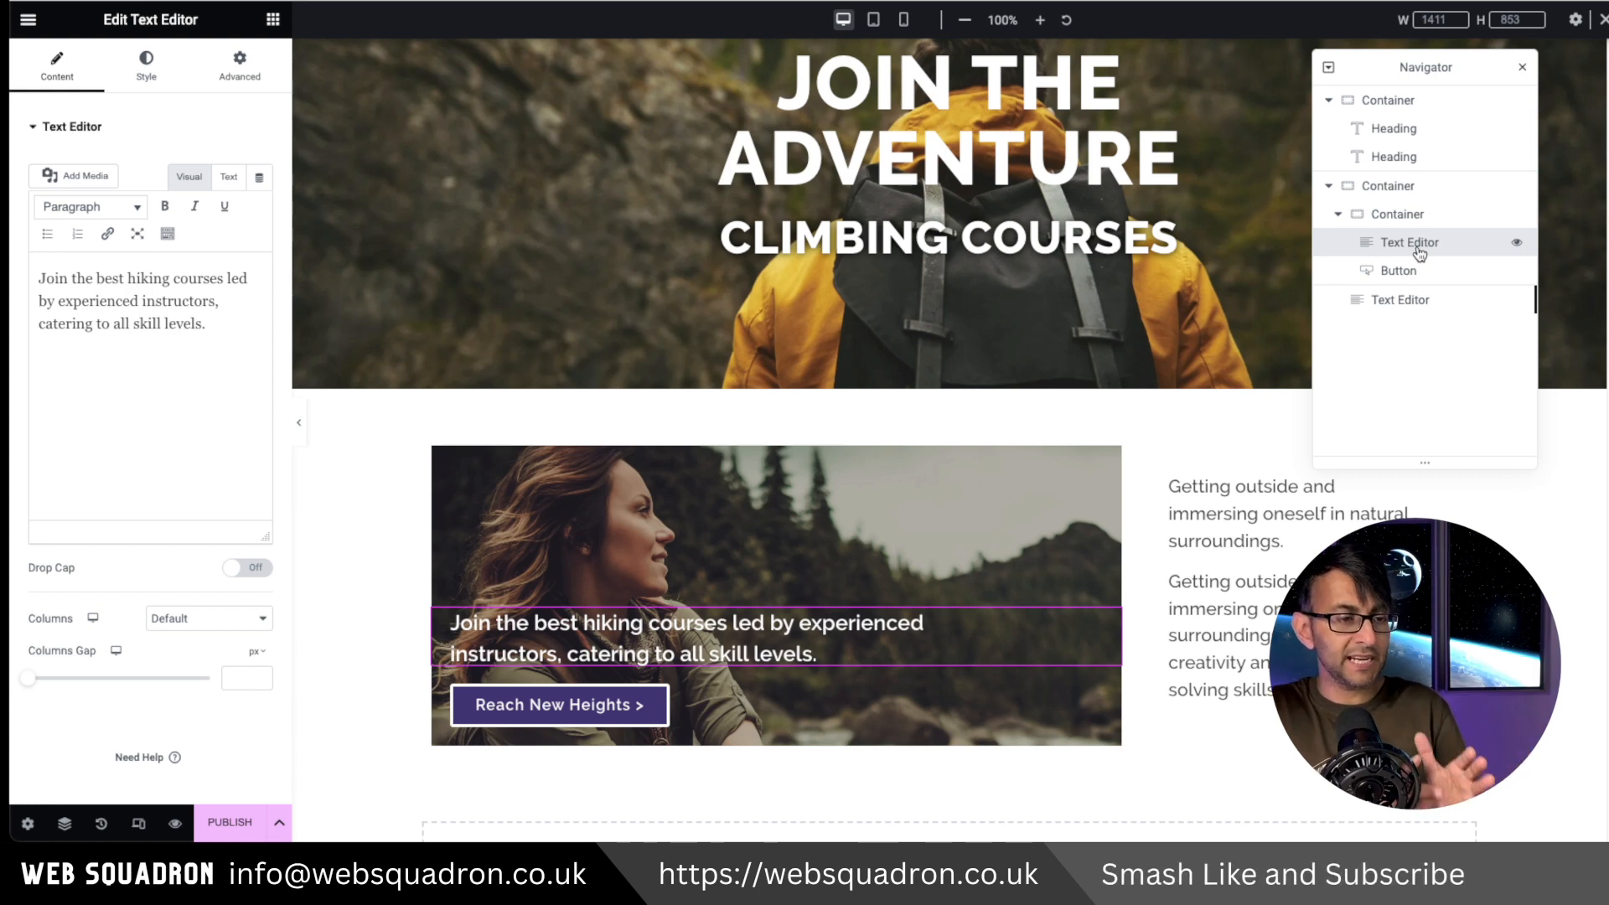
# Replace the inner banner container's background image with Course2.webp from the media library
pyautogui.click(1449, 197)
pyautogui.click(134, 65)
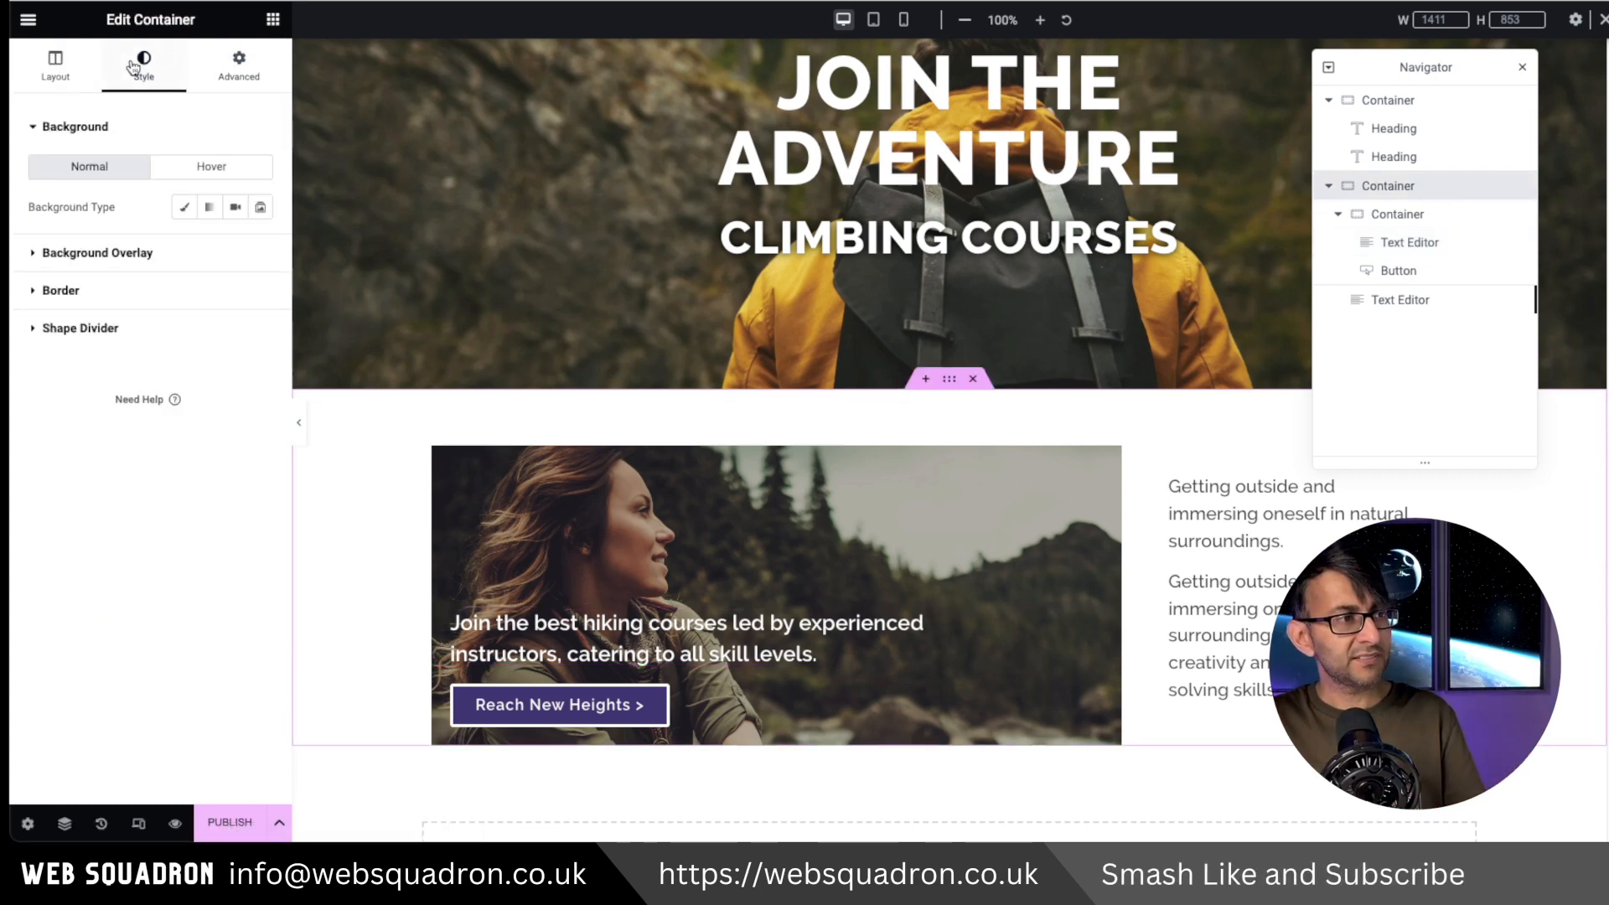
pyautogui.click(1459, 222)
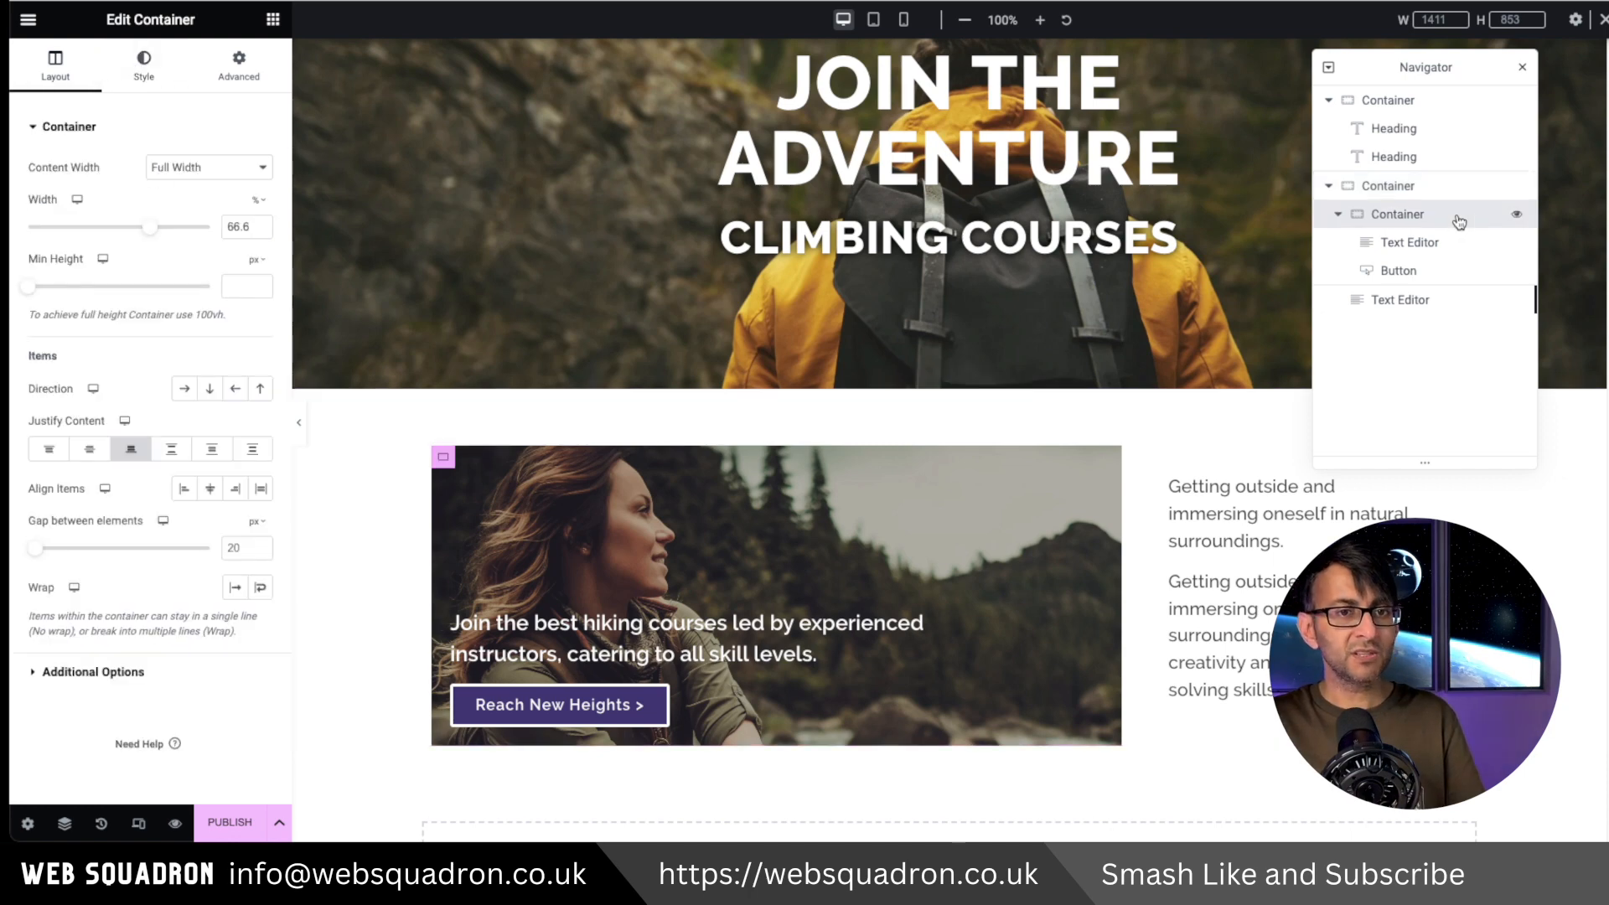
pyautogui.click(138, 67)
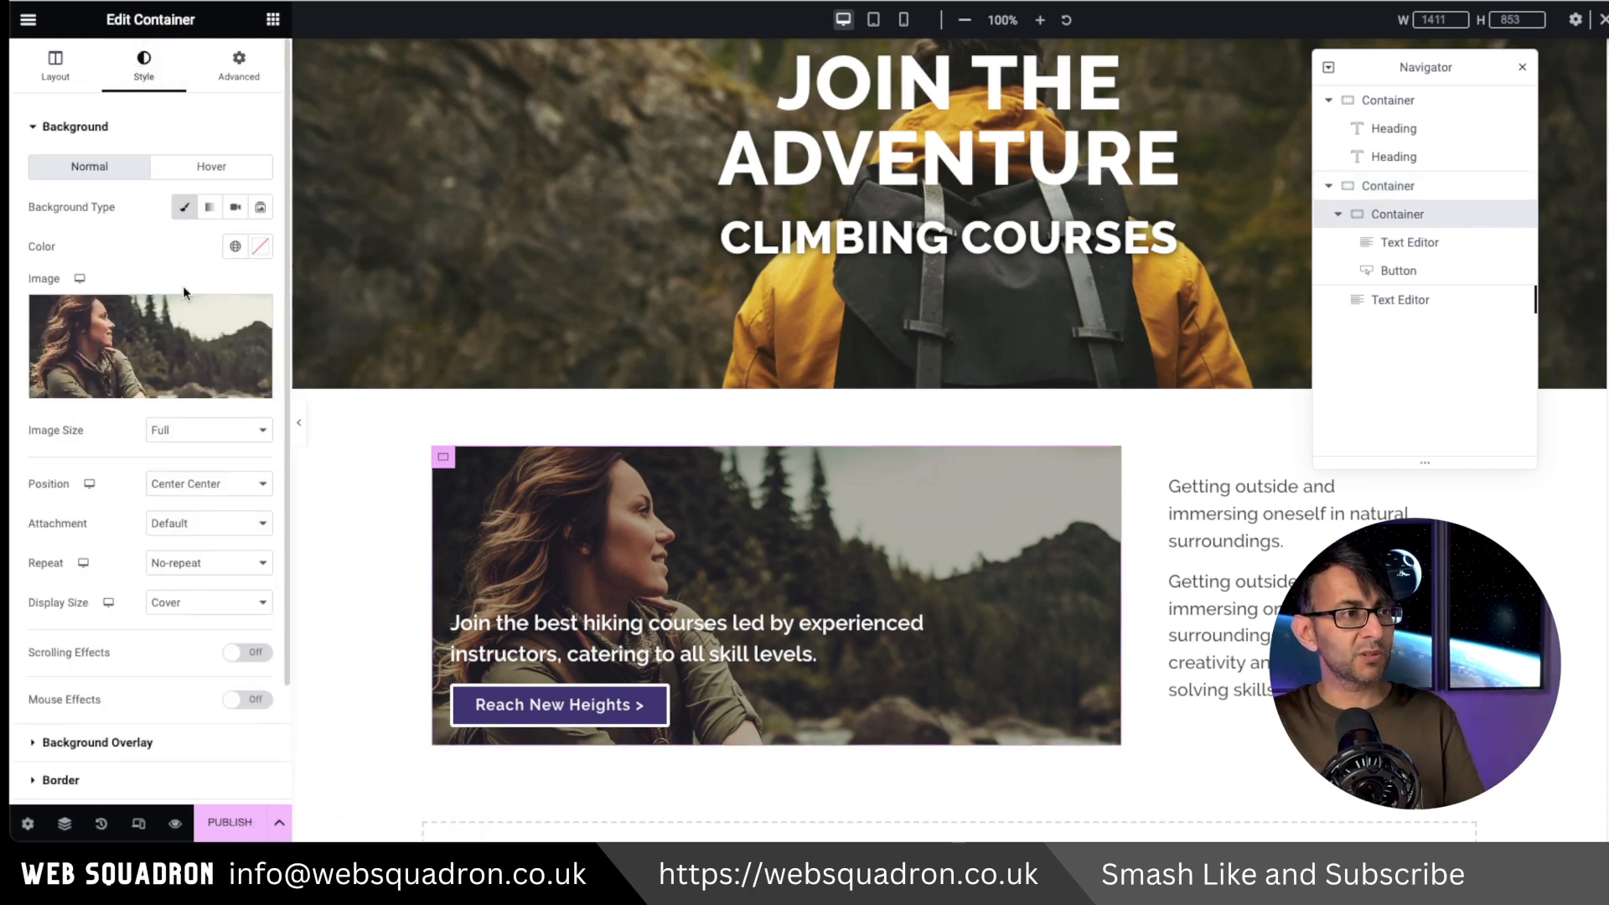
pyautogui.click(143, 325)
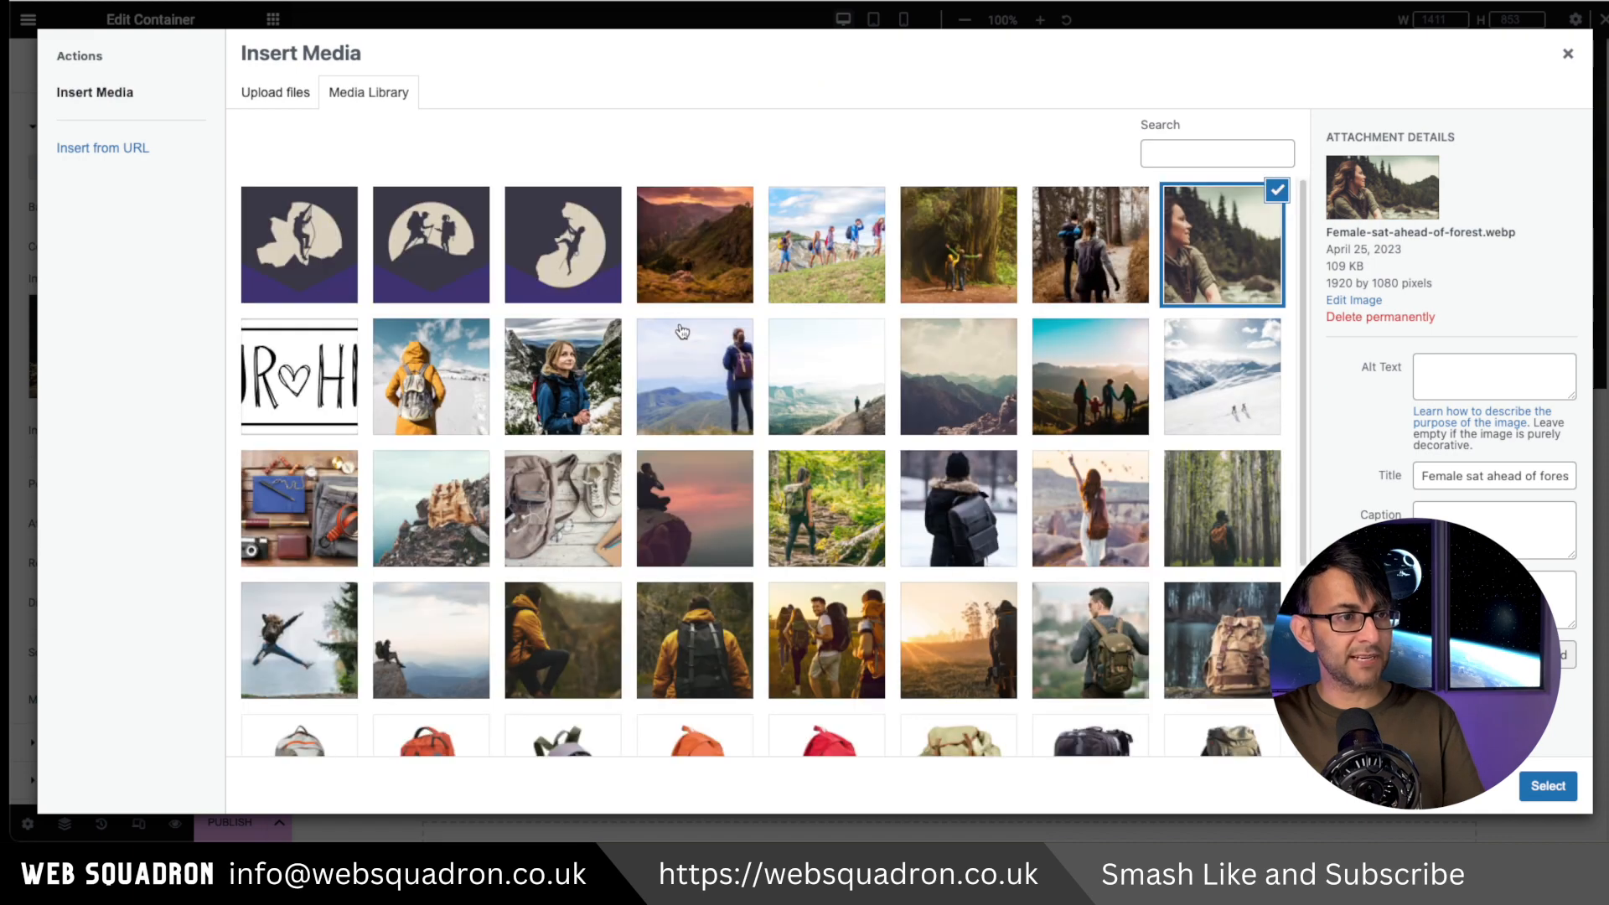
pyautogui.click(422, 249)
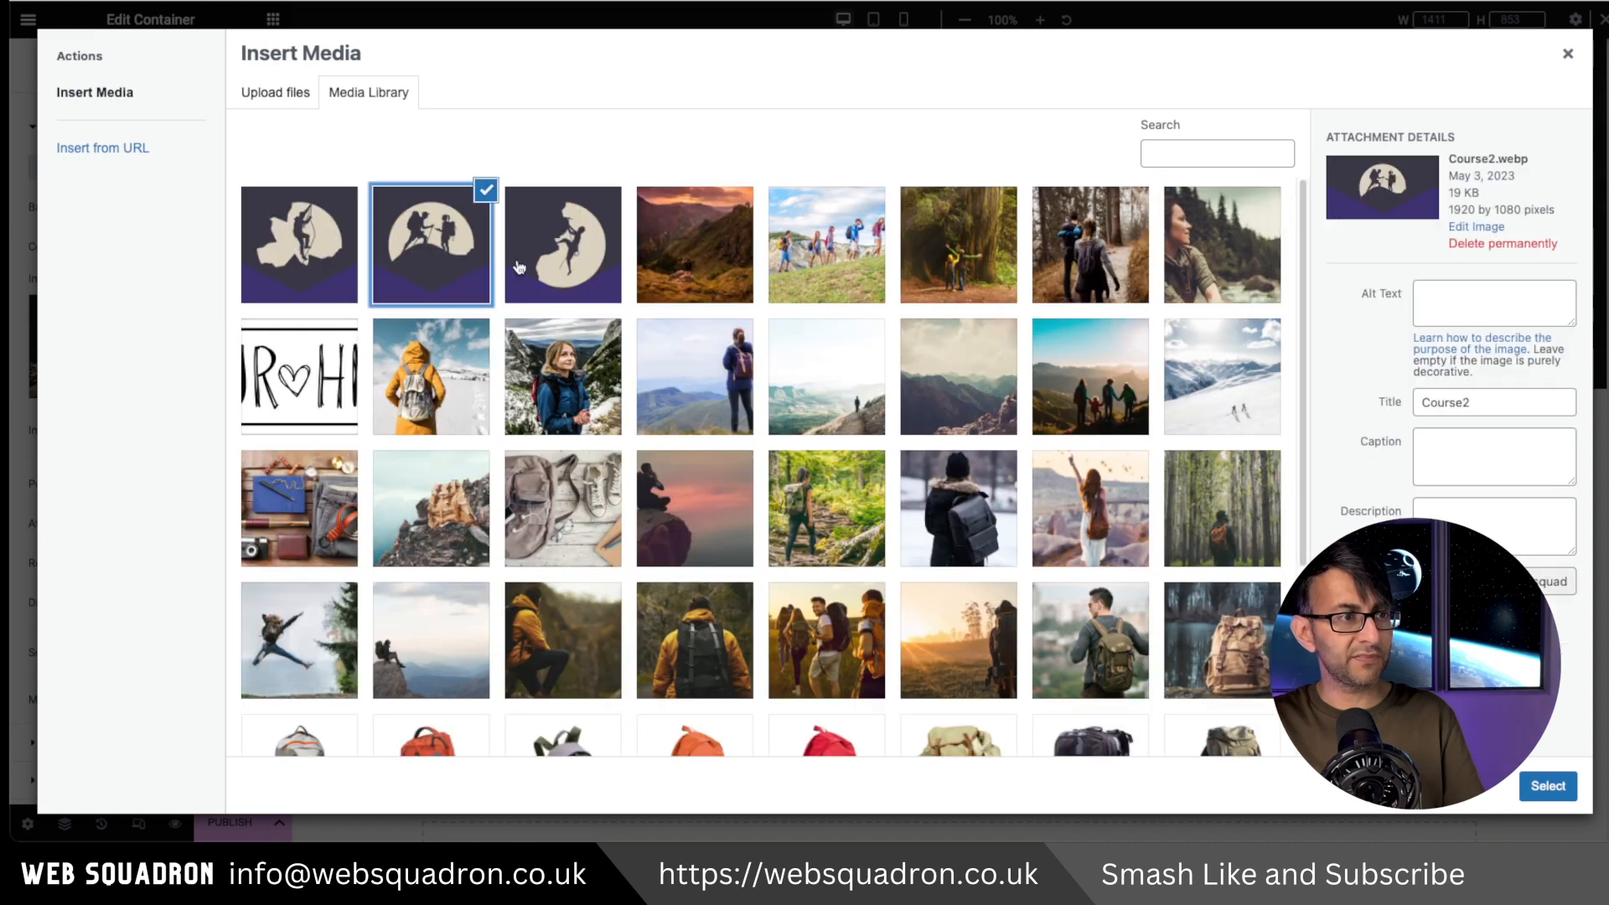
pyautogui.click(1548, 786)
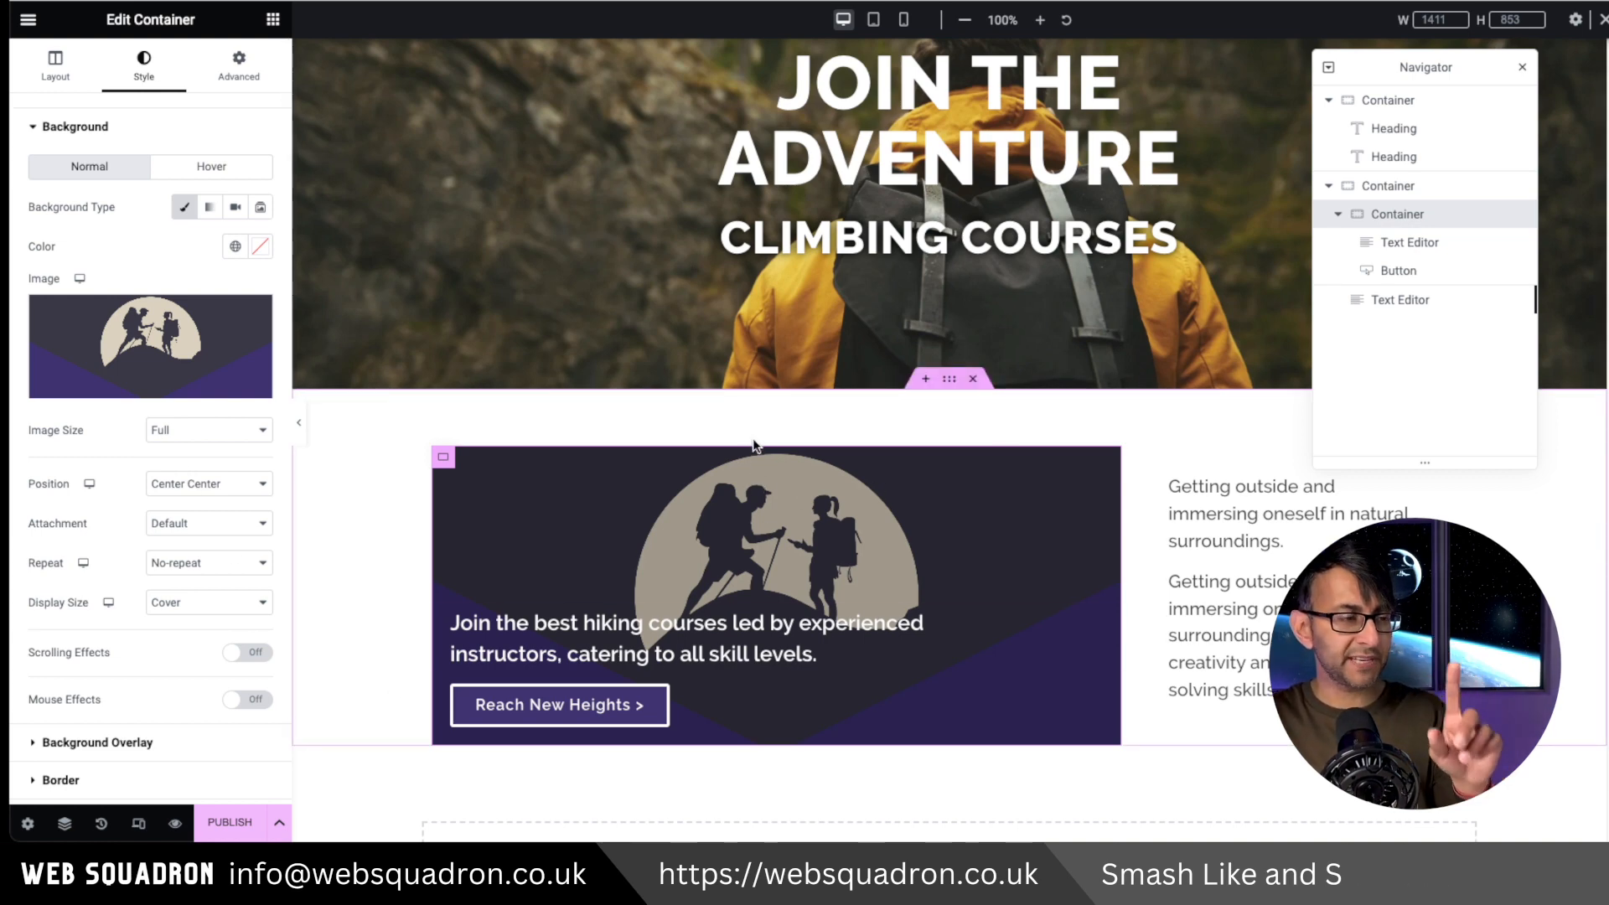
# Clear the black background overlay colour from the inner banner container
pyautogui.click(192, 748)
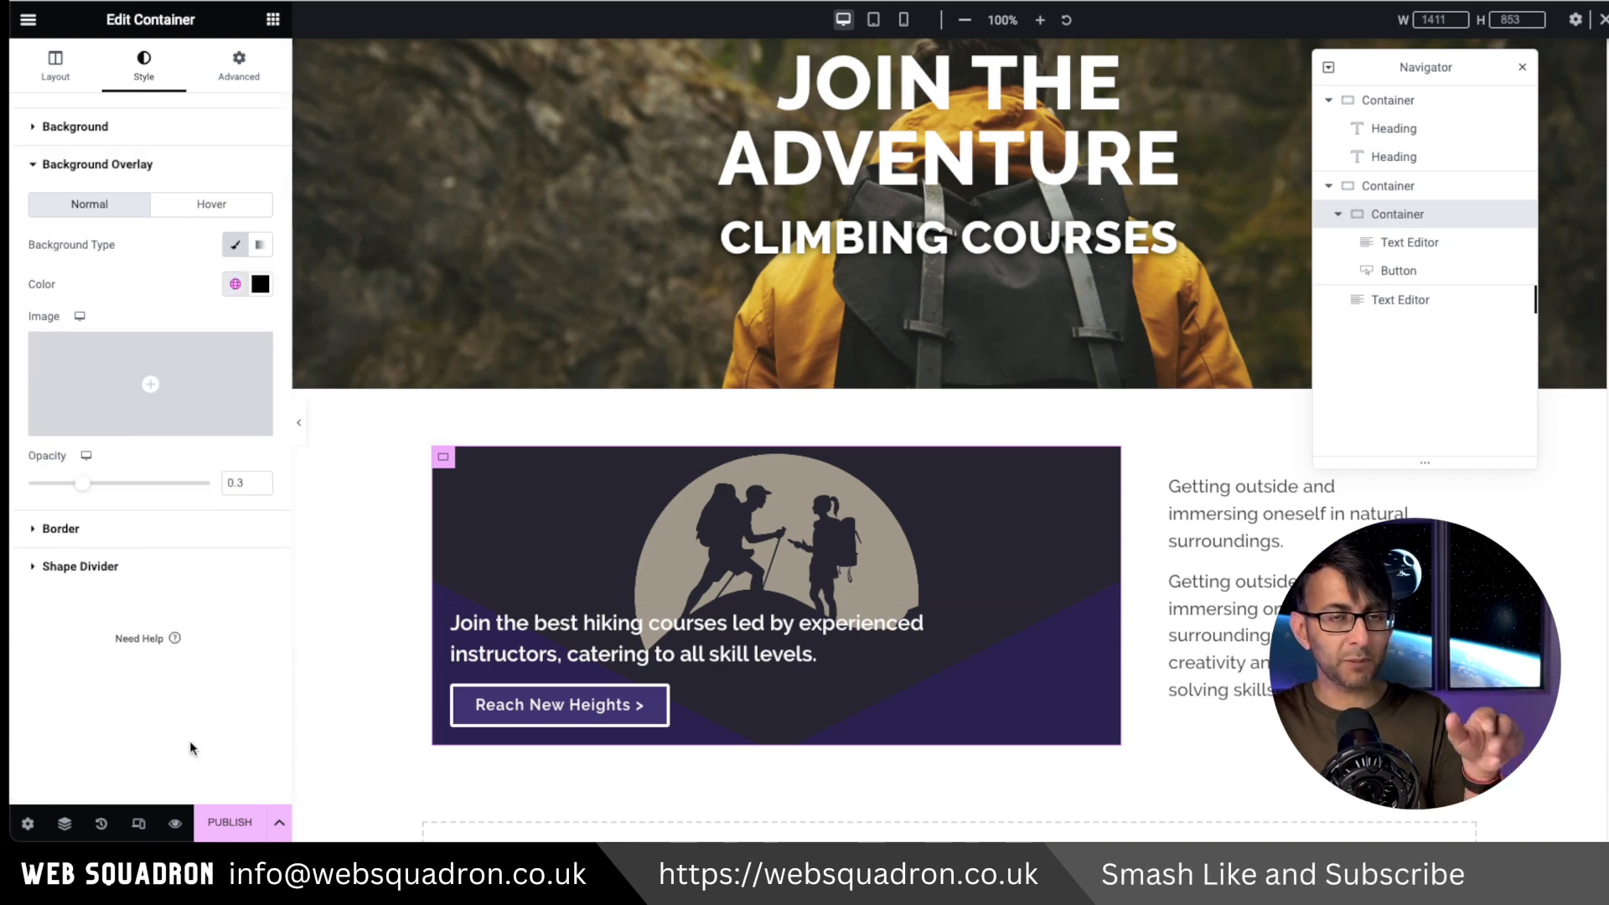
pyautogui.click(257, 288)
pyautogui.click(181, 320)
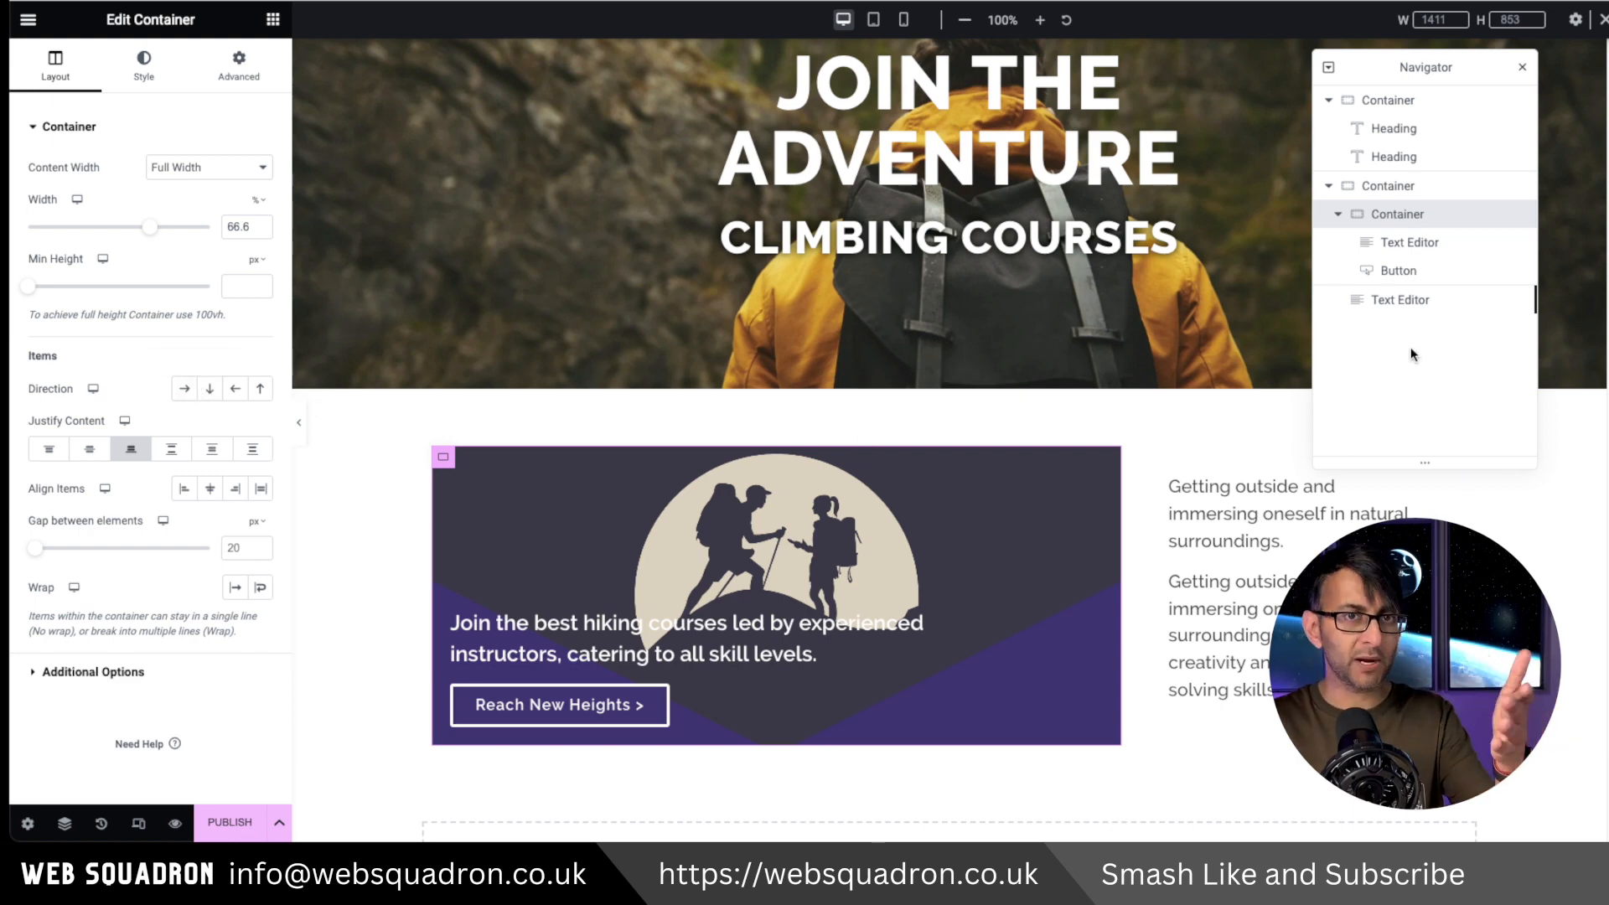
# Duplicate the "Reach New Heights >" button inside the banner container
pyautogui.click(1436, 284)
pyautogui.rightClick(1435, 283)
pyautogui.click(1469, 327)
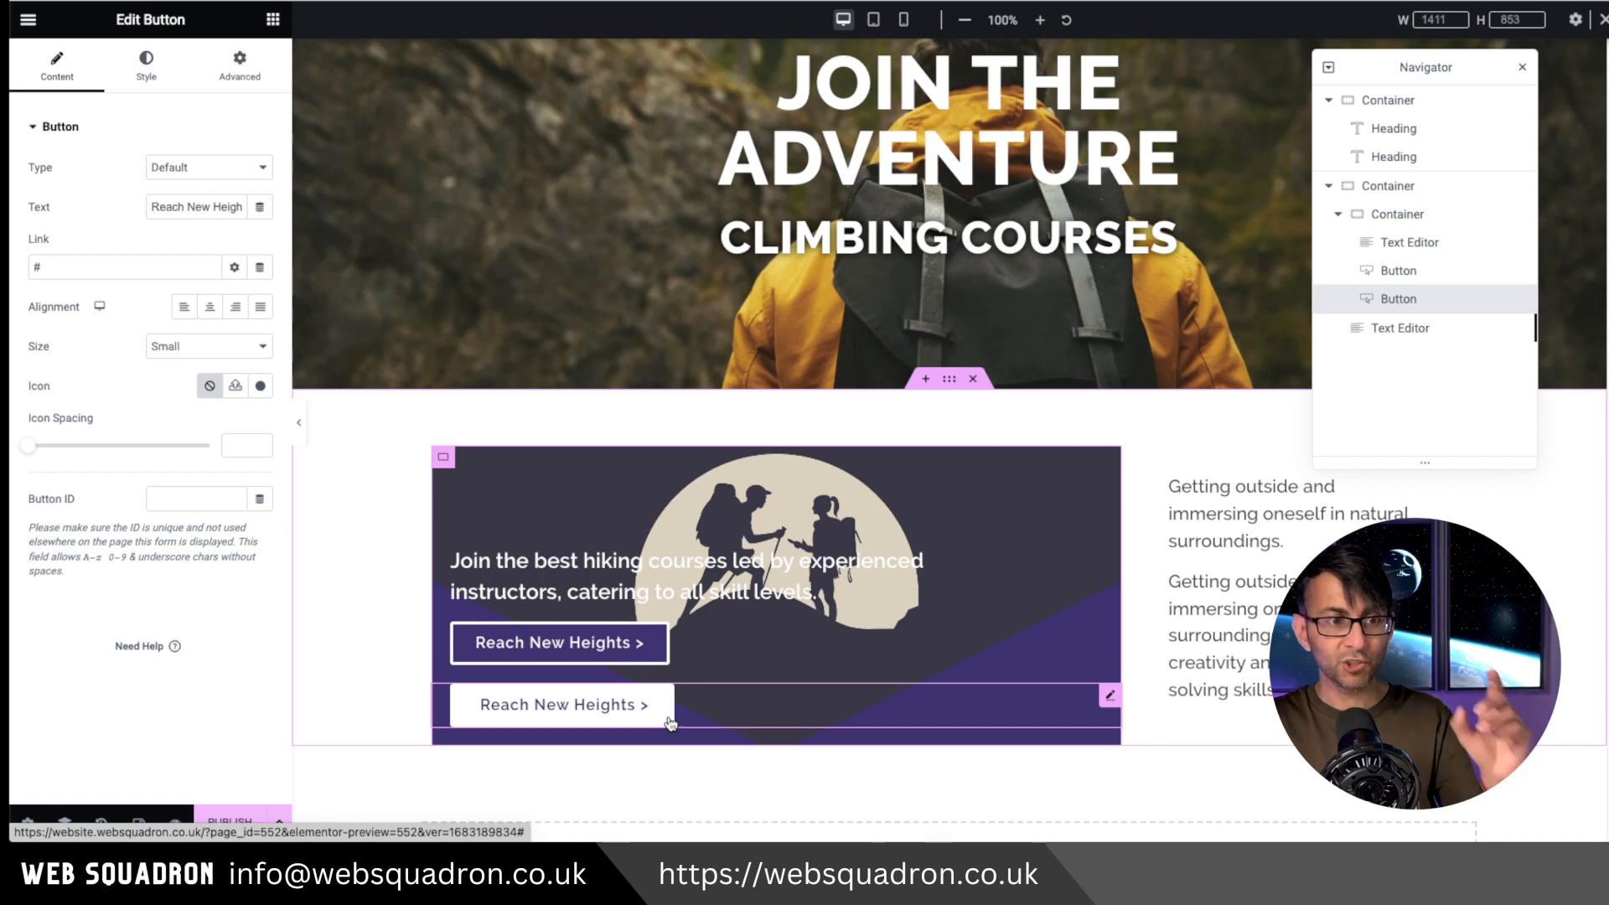
# Change the first banner button's text to "See More Details >"
pyautogui.click(1364, 270)
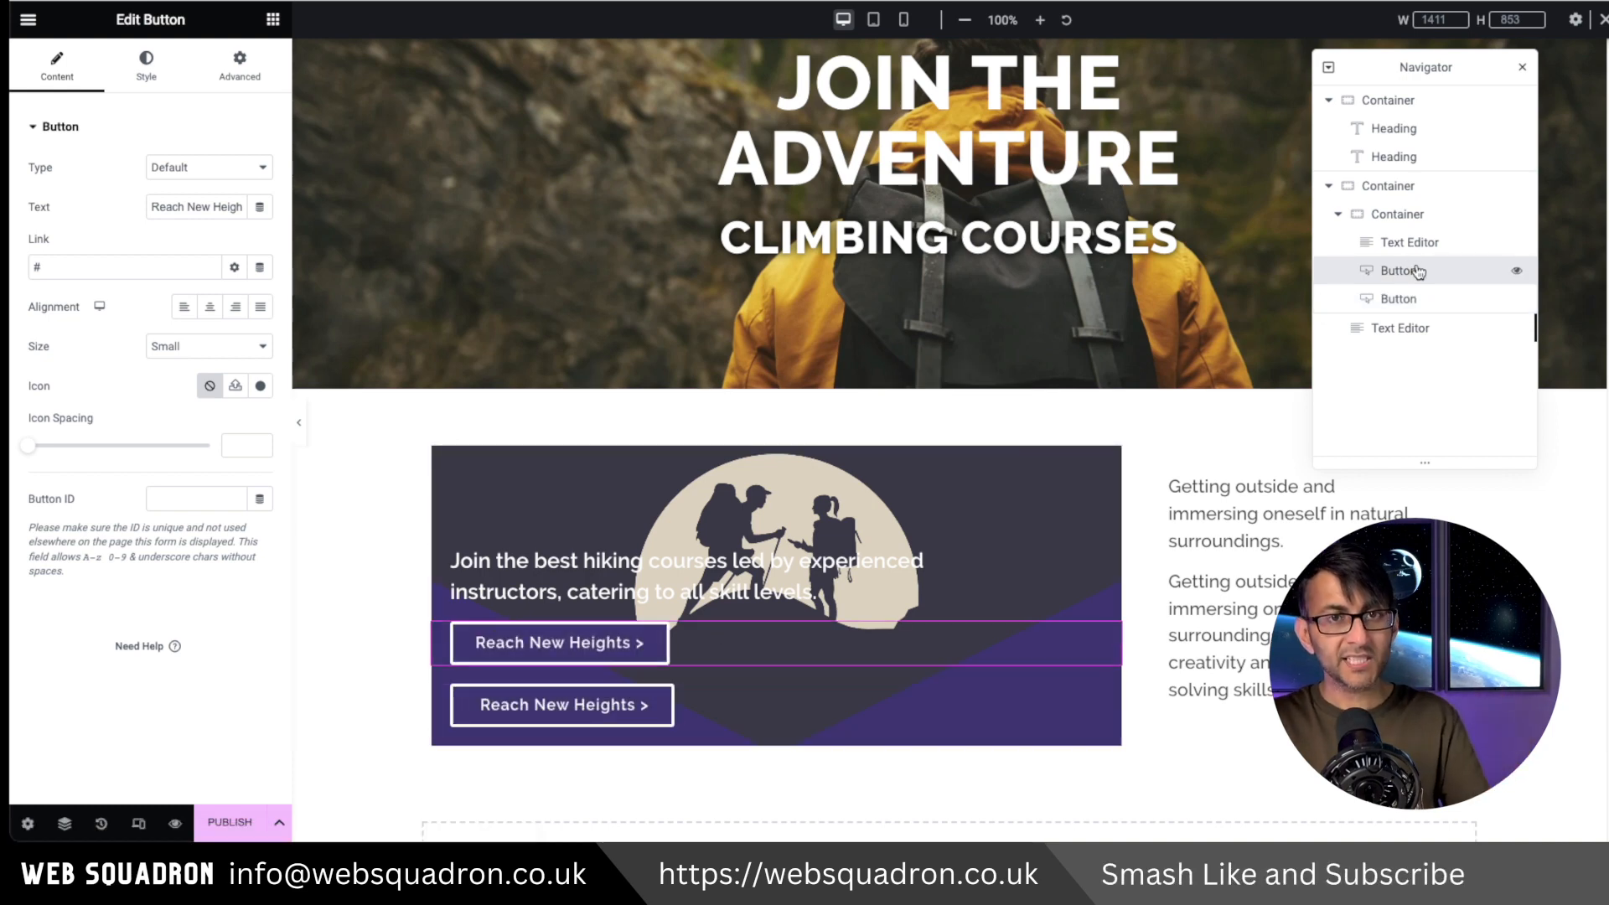
pyautogui.tripleClick(212, 208)
pyautogui.write('See M')
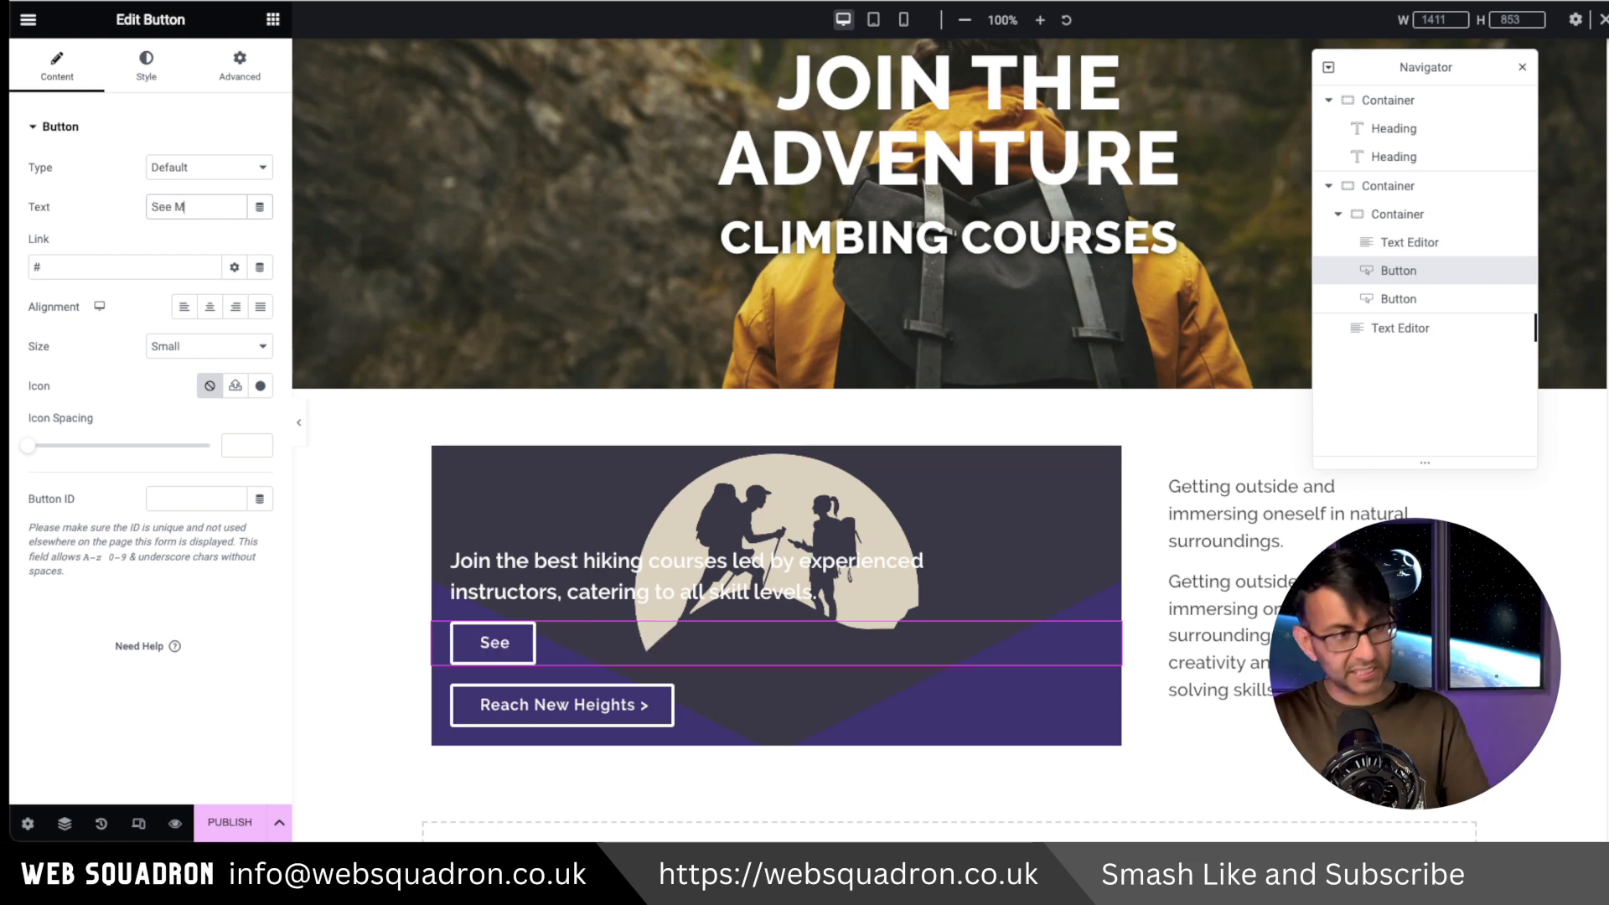
pyautogui.write('ore Details')
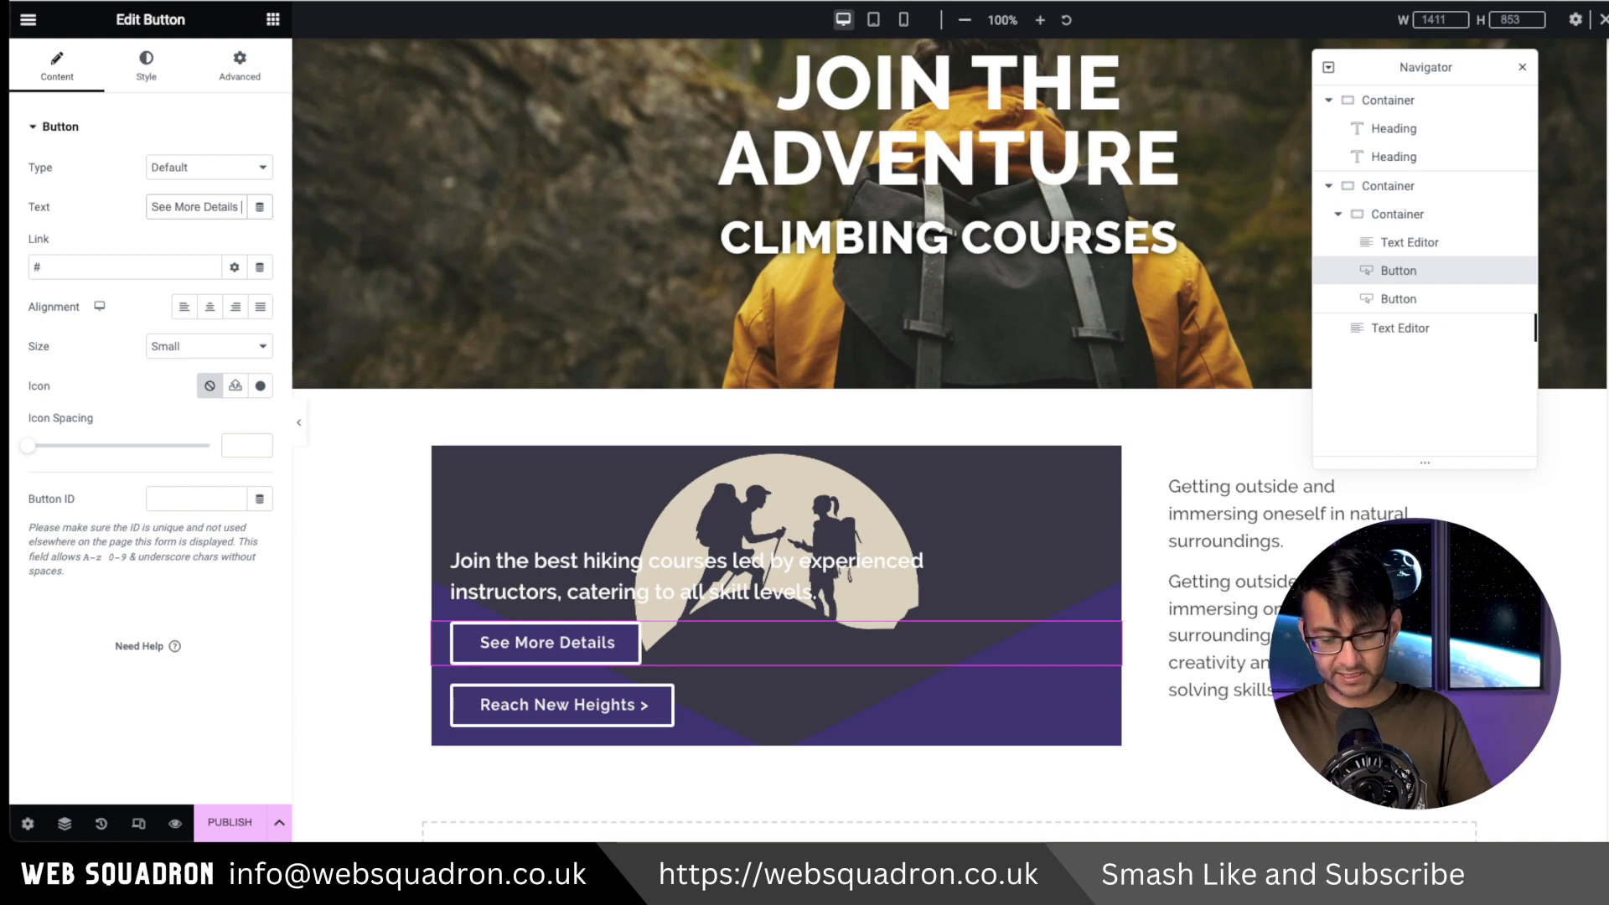
pyautogui.write(' >')
# Link the "See More Details >" button to the Hi-Kingmaker product
pyautogui.click(161, 267)
pyautogui.press('BackSpace')
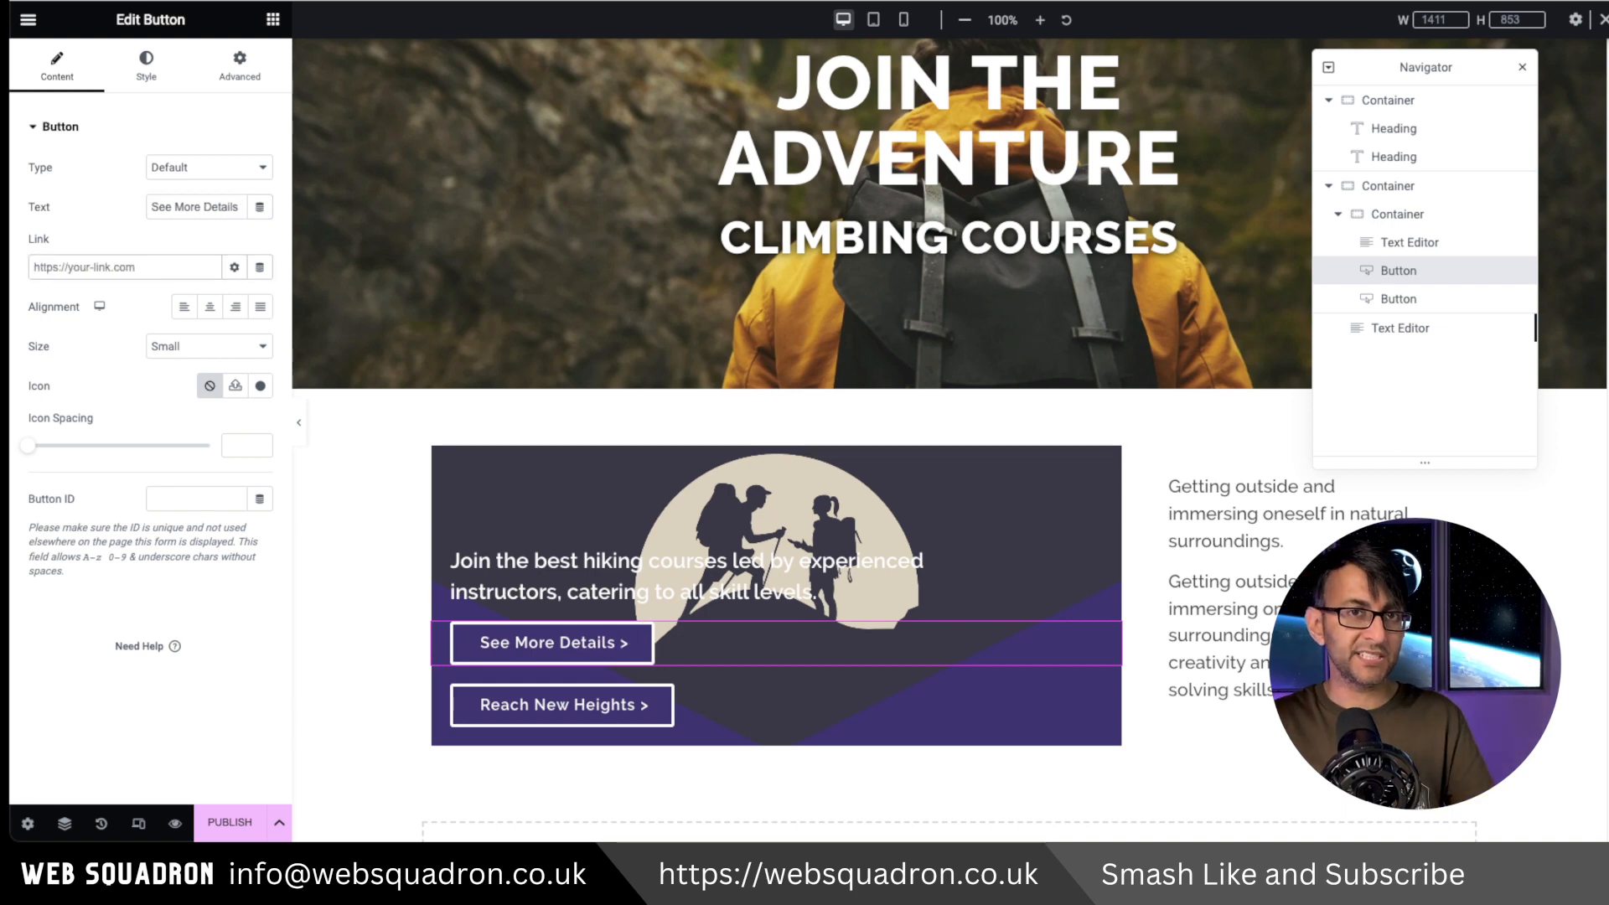
pyautogui.write('peak')
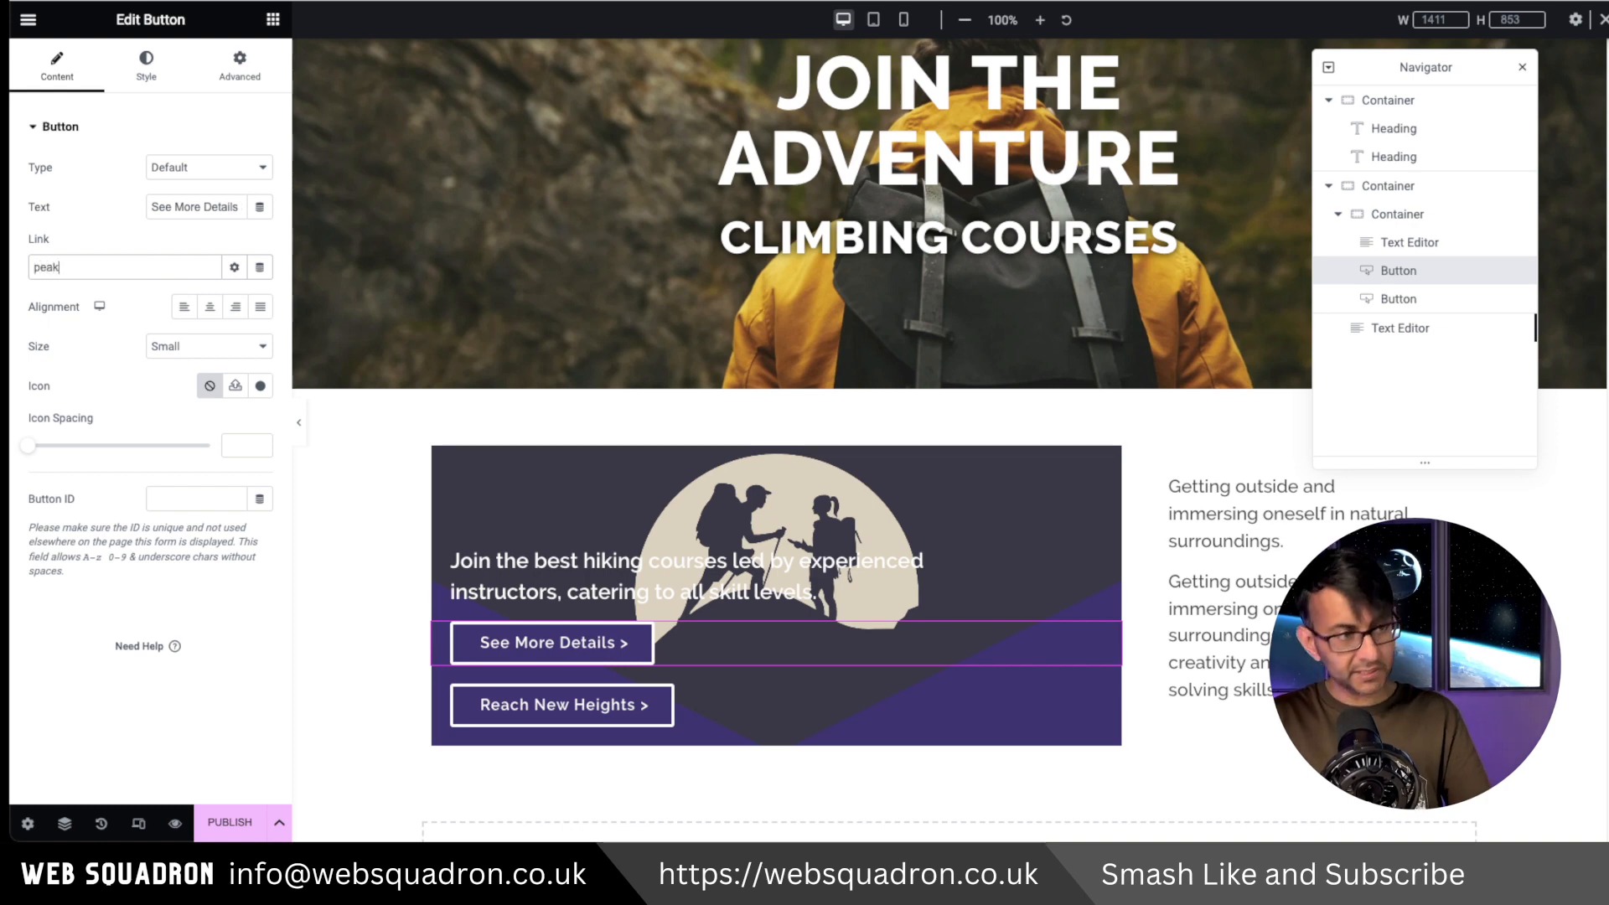
pyautogui.press('BackSpace')
pyautogui.press('BackSpace')
pyautogui.press('BackSpace')
pyautogui.press('BackSpace')
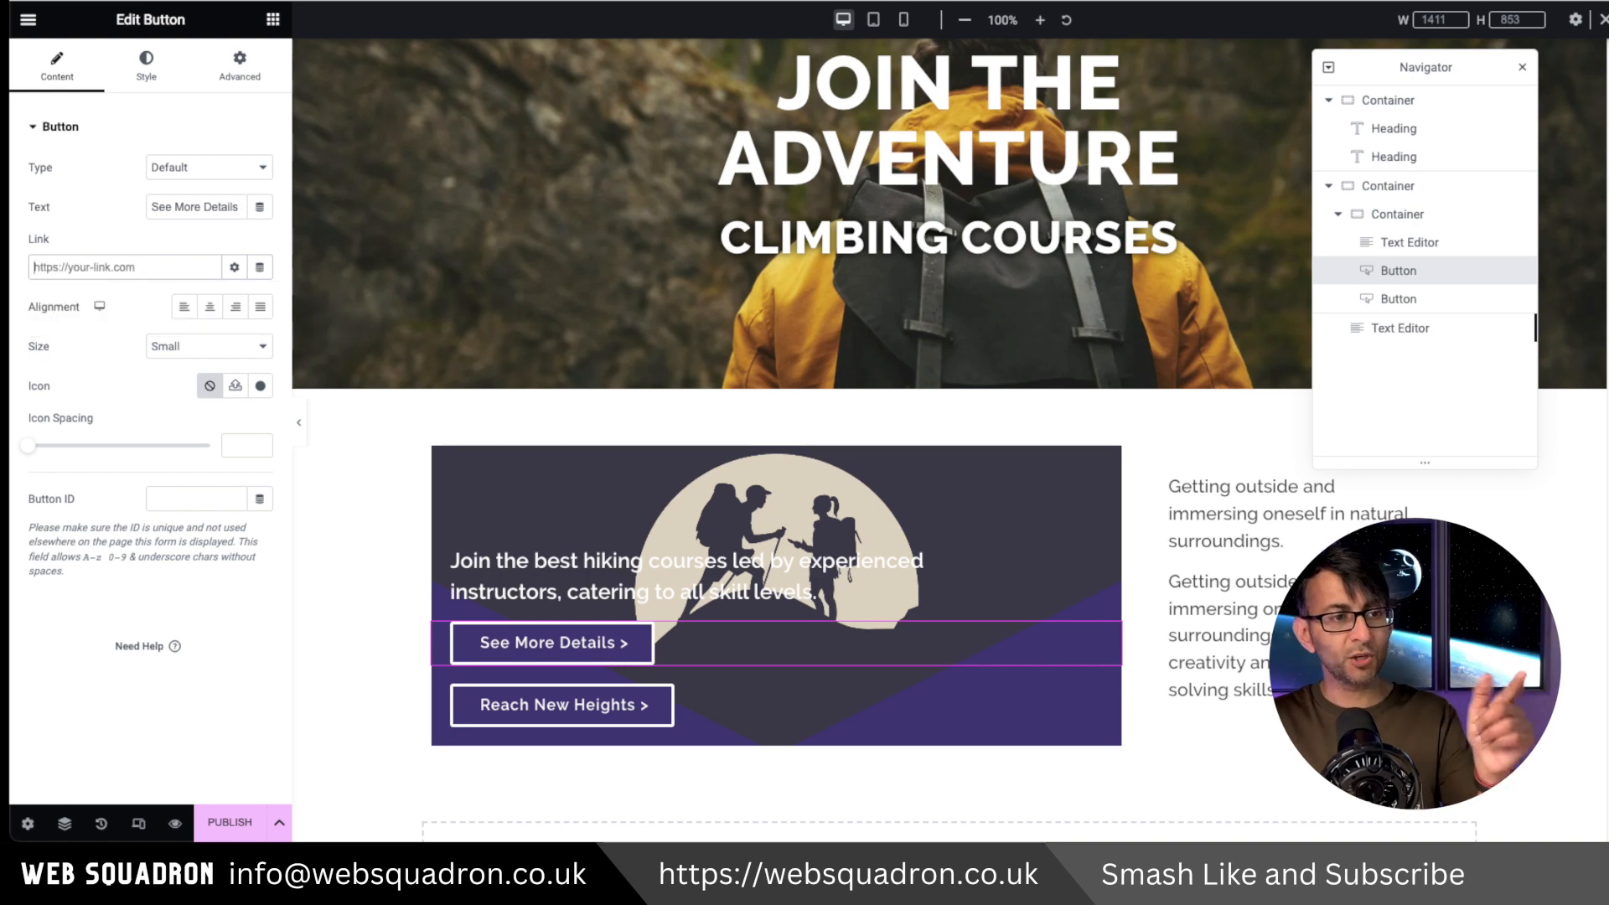
pyautogui.write('Hi')
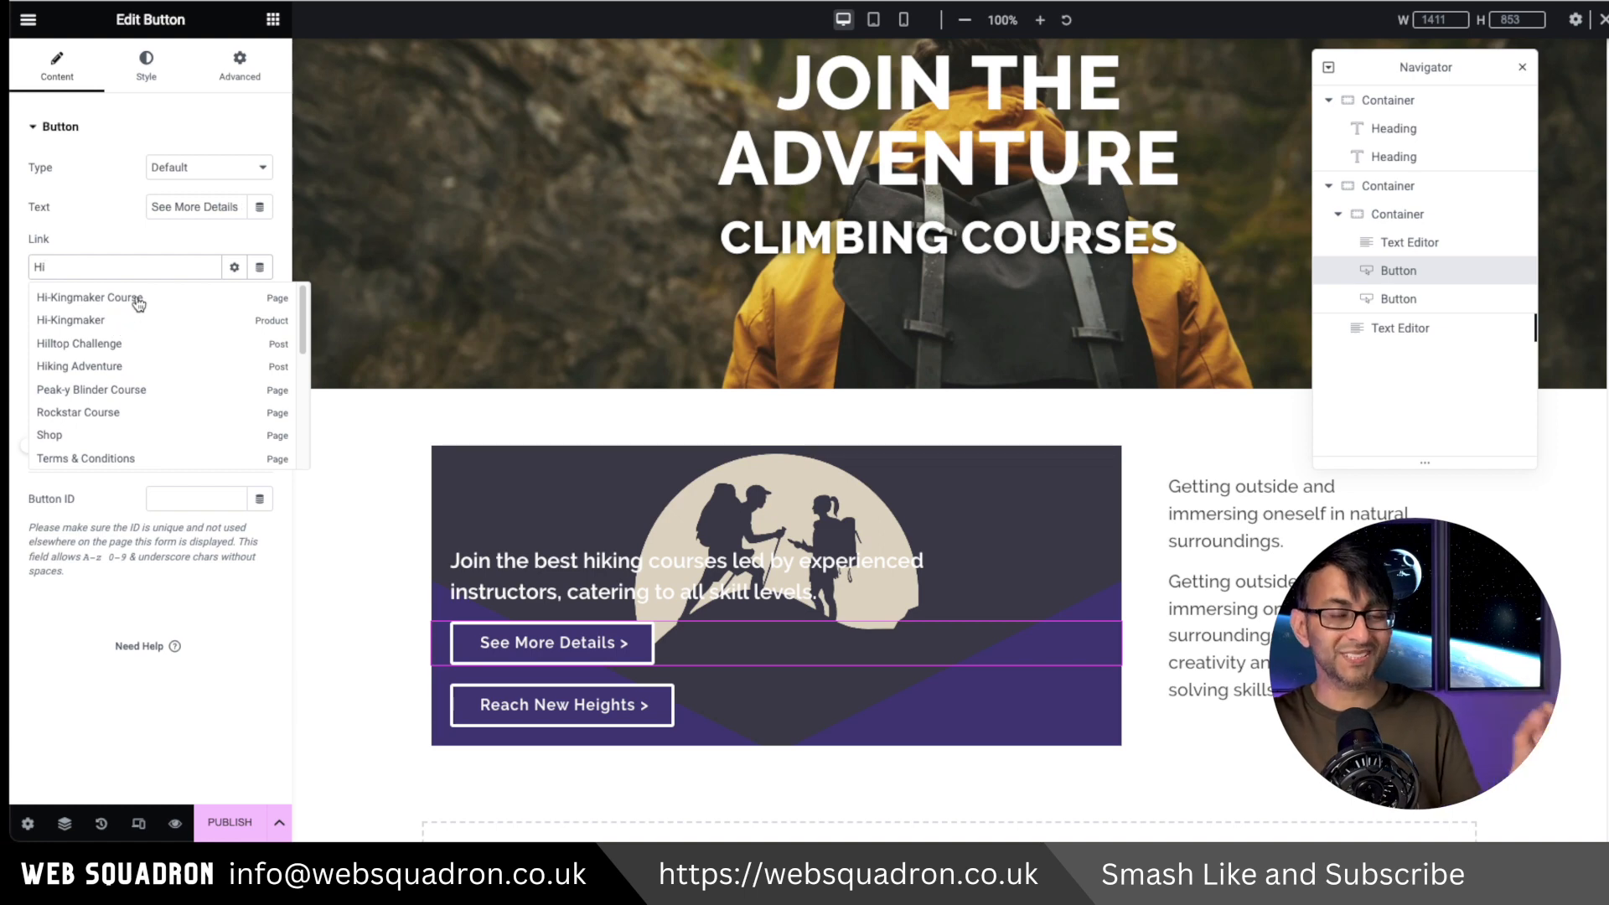
pyautogui.click(93, 320)
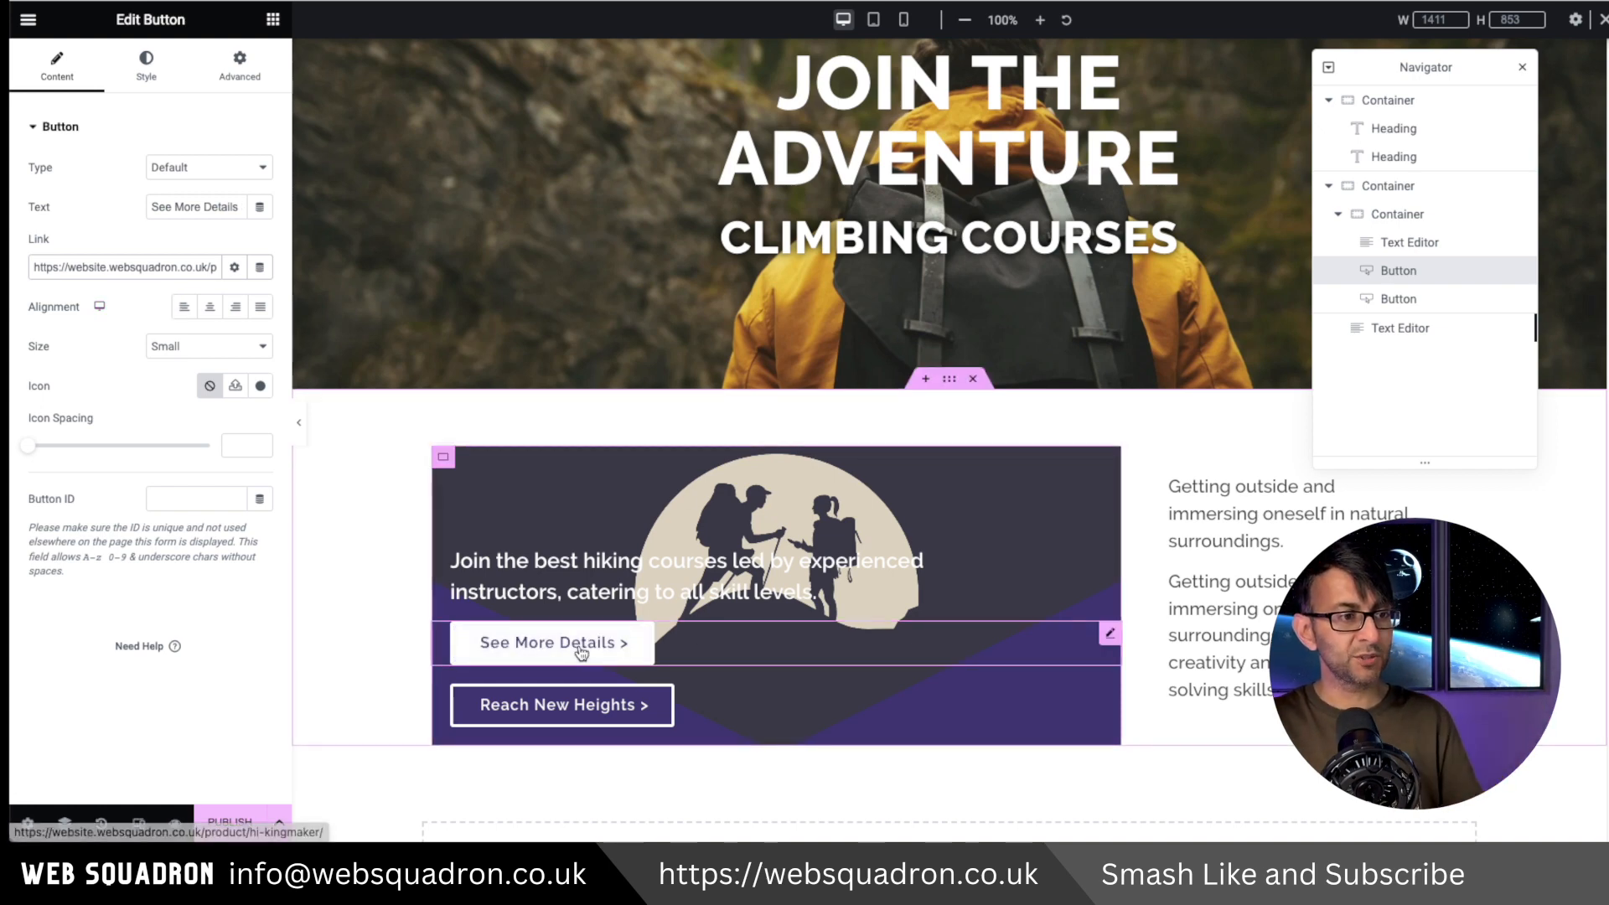
# Label the second banner button "Access the Course >" and link it to the Hi-Kingmaker Course page
pyautogui.click(627, 713)
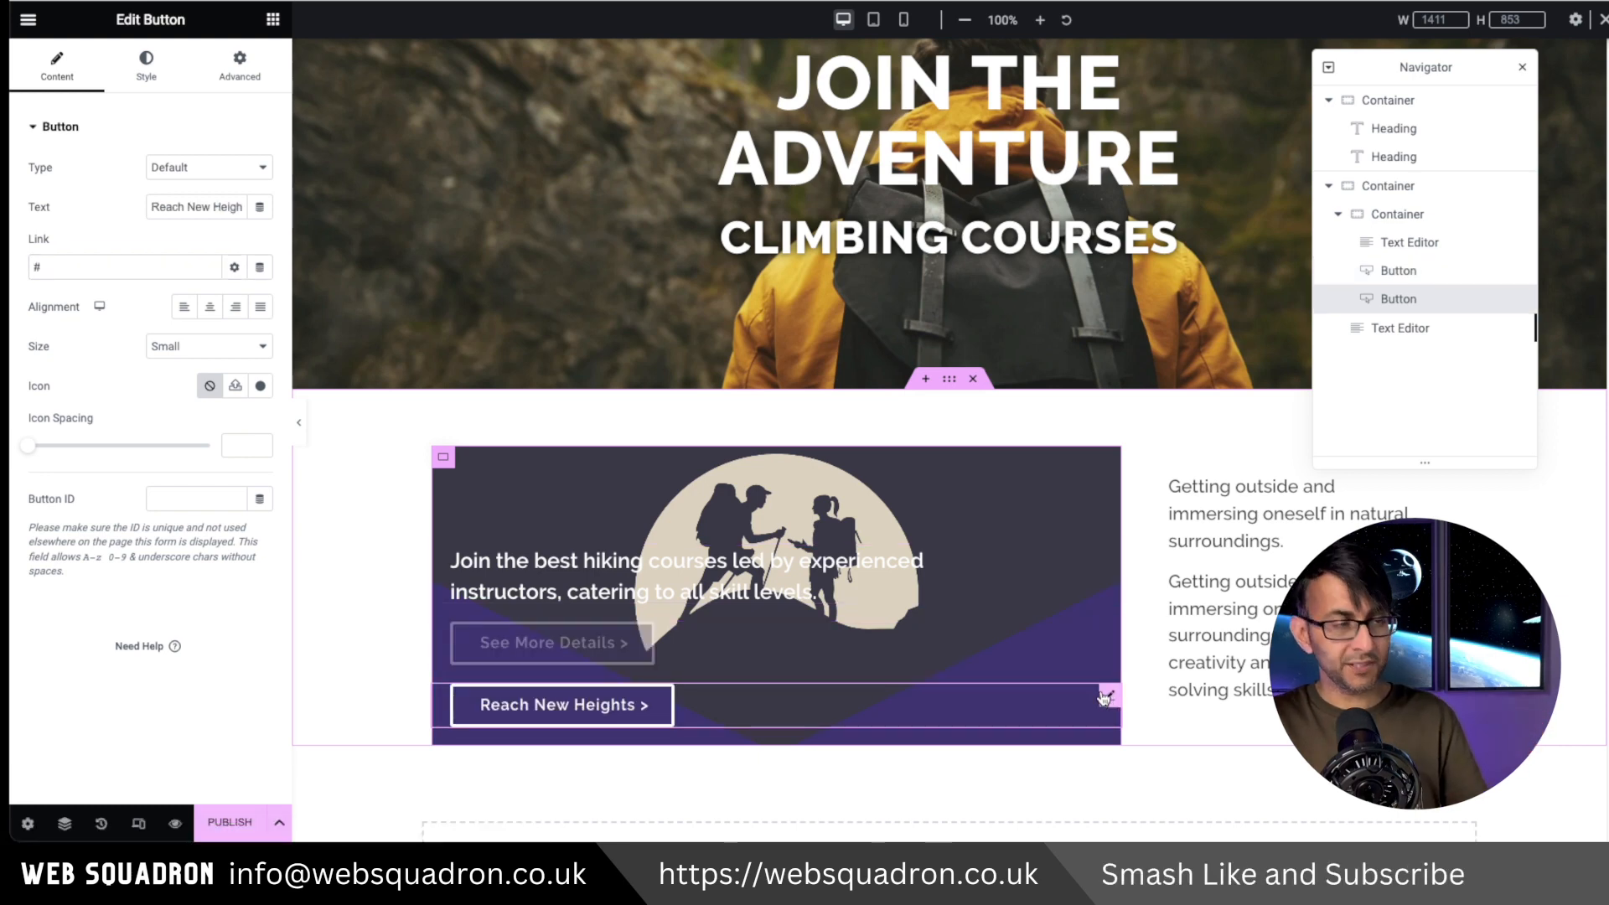
pyautogui.tripleClick(190, 208)
pyautogui.write('Access the Course >')
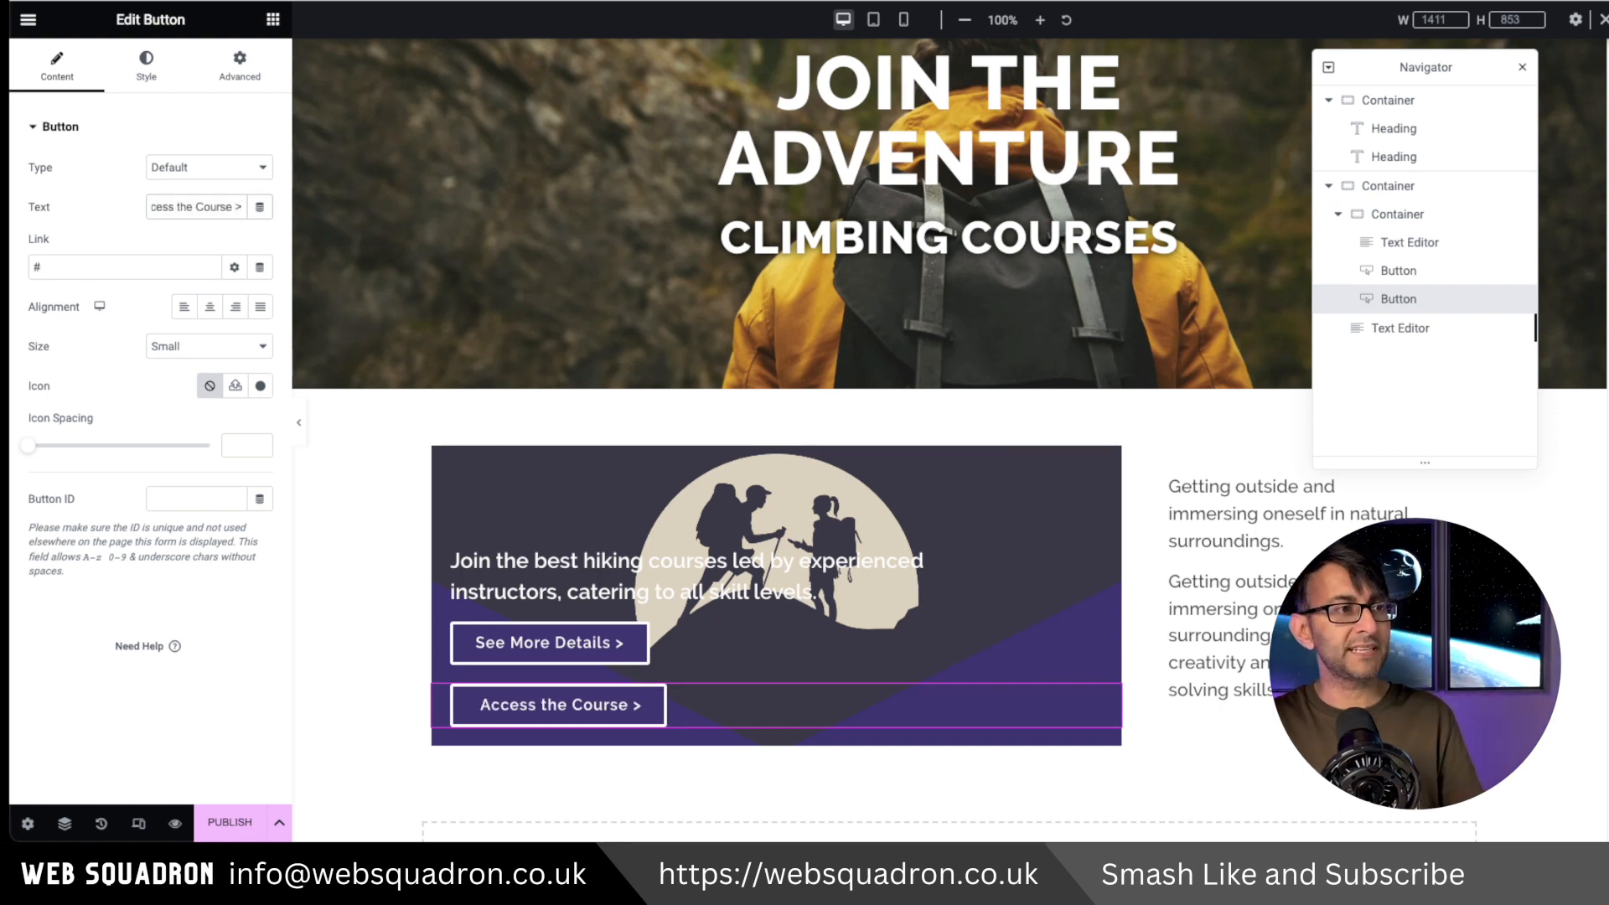
pyautogui.click(112, 267)
pyautogui.press('BackSpace')
pyautogui.write('ht')
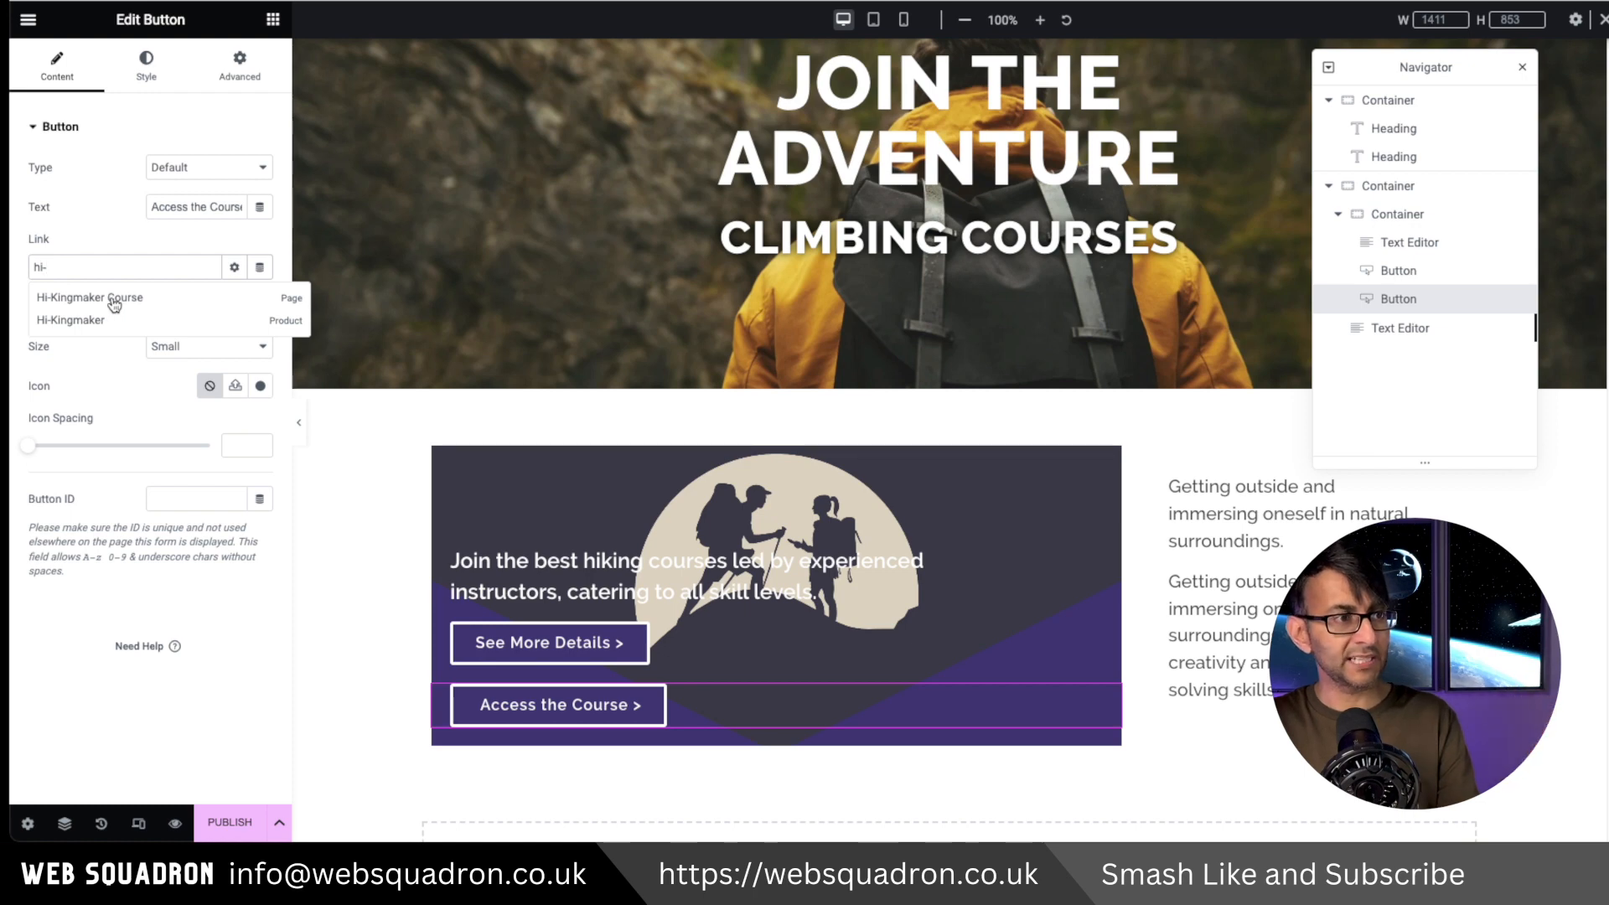
pyautogui.write('-')
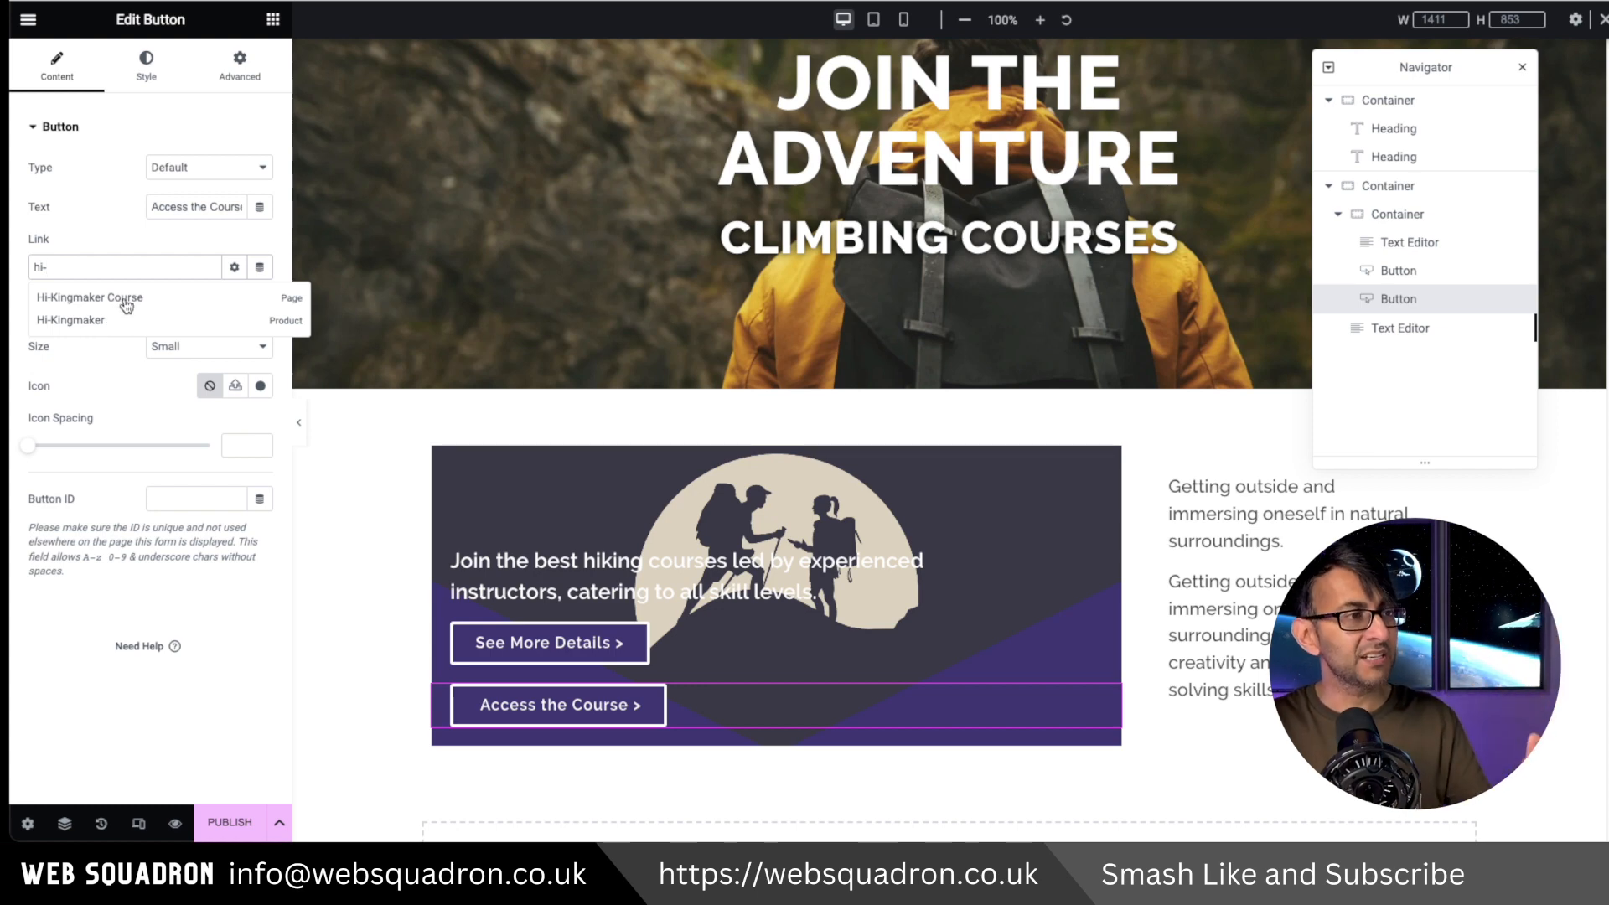
pyautogui.click(122, 302)
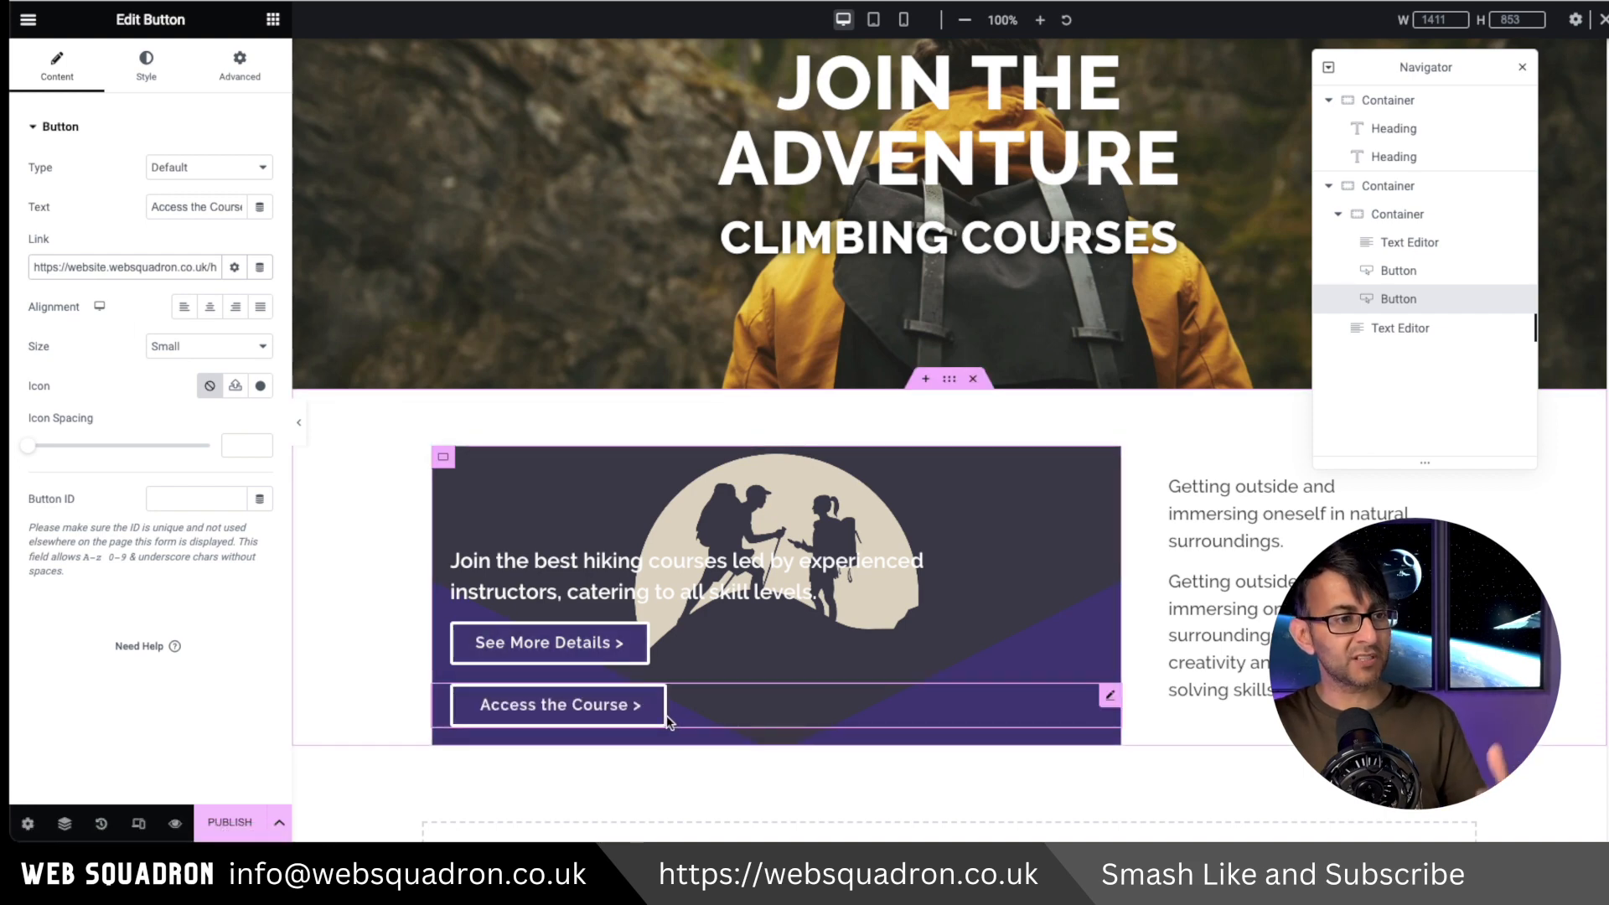
# Give the "Access the Course >" button the black global colour as its background and check its hover style
pyautogui.click(145, 65)
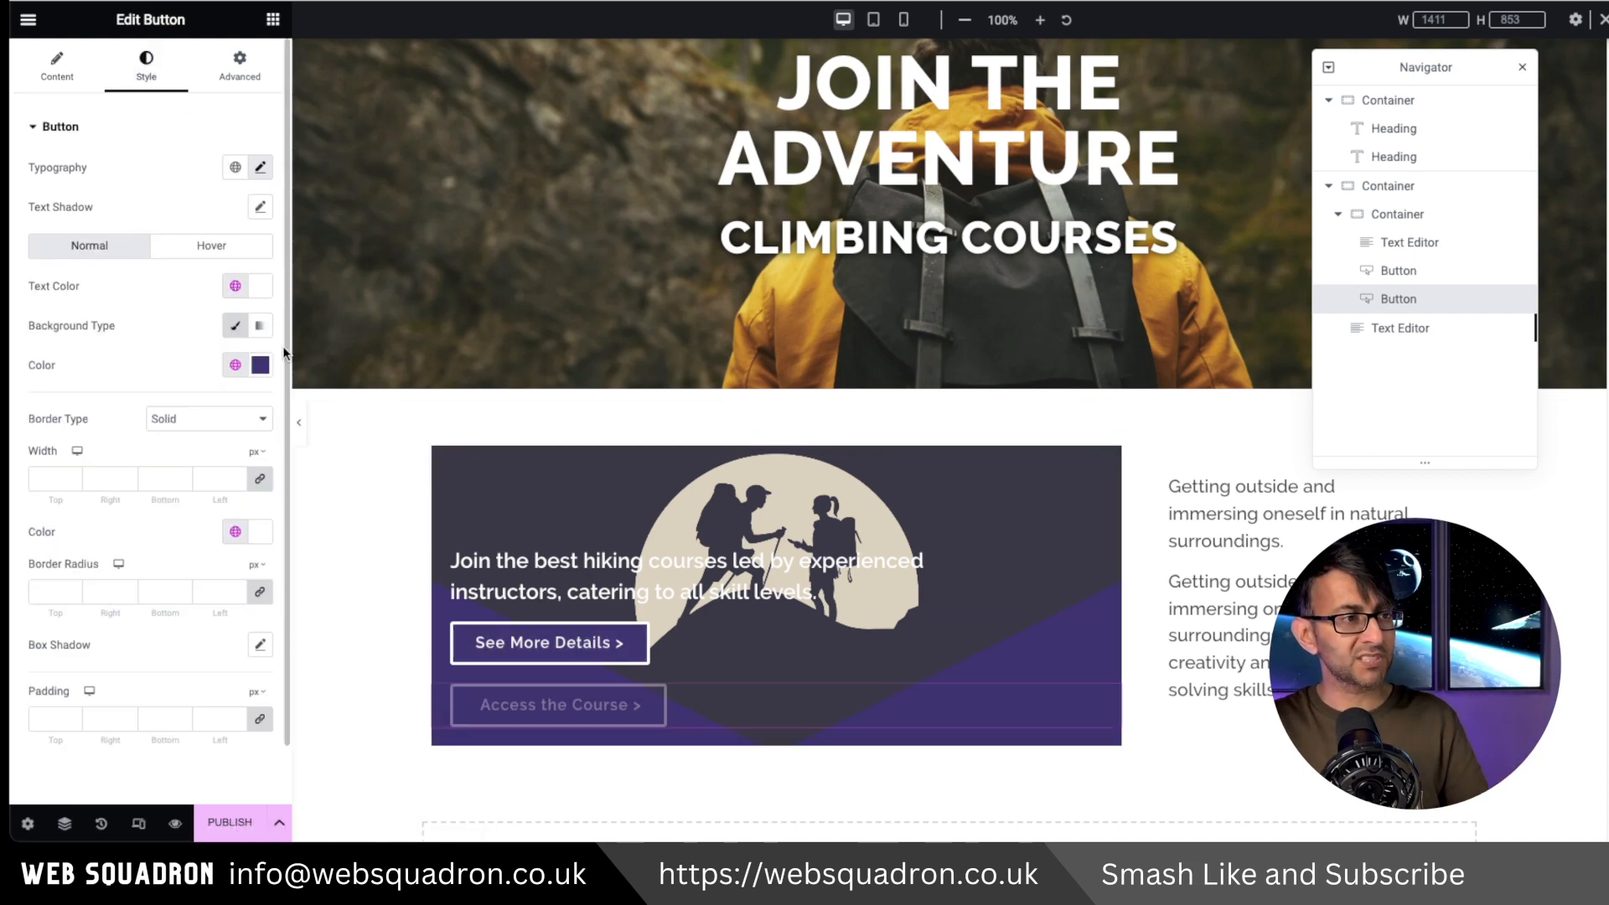
pyautogui.click(236, 364)
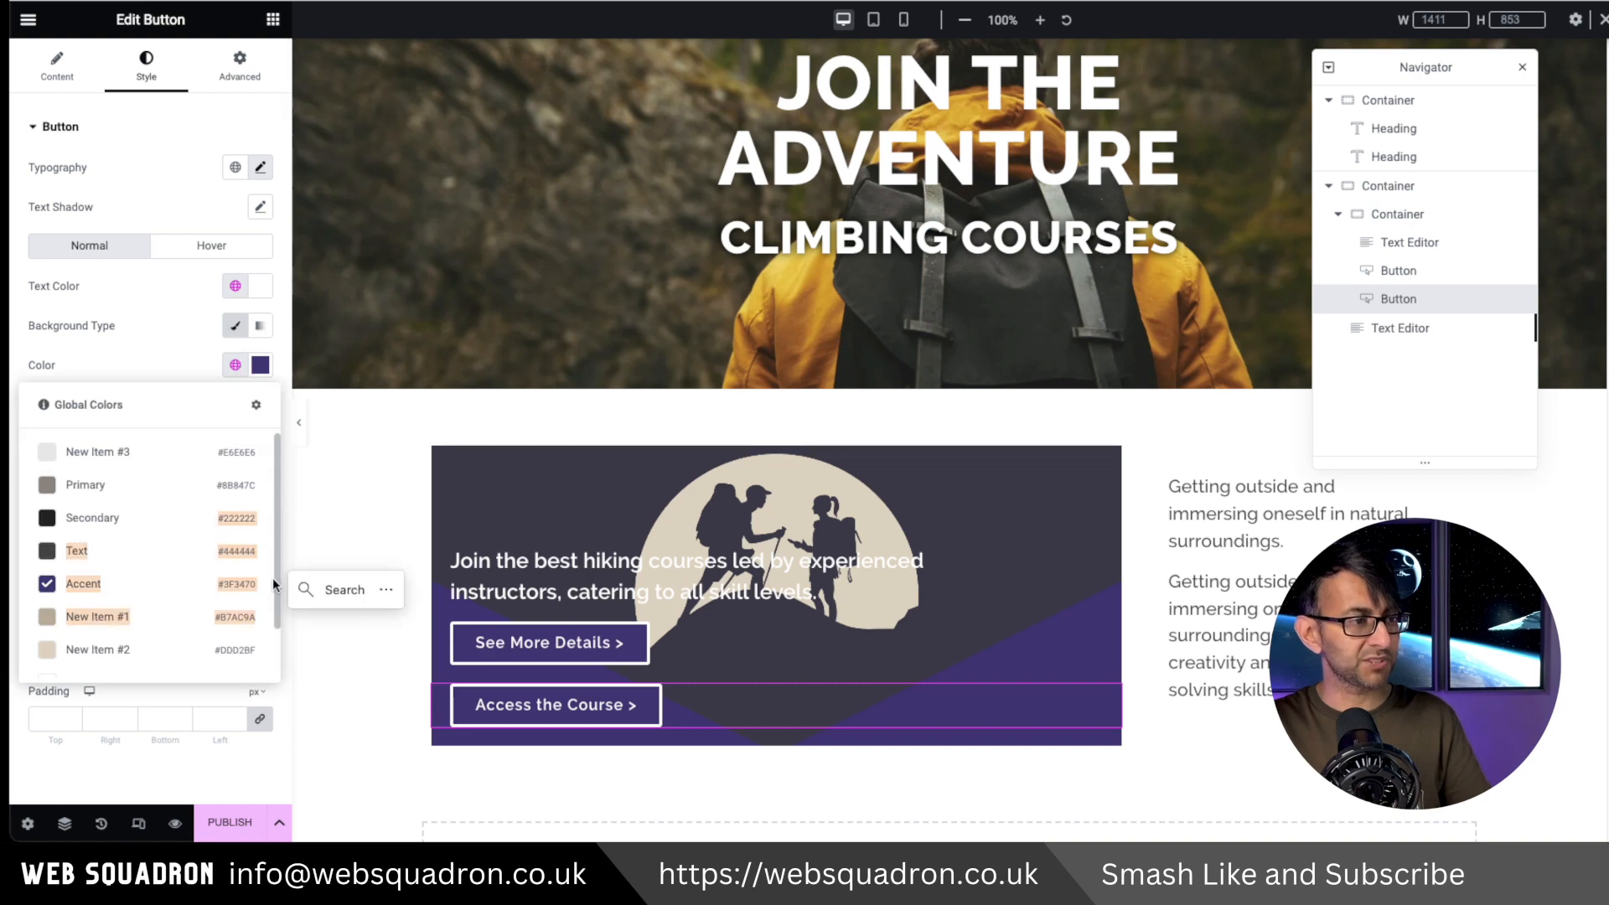
pyautogui.scroll(-2, 152, 641)
pyautogui.click(153, 641)
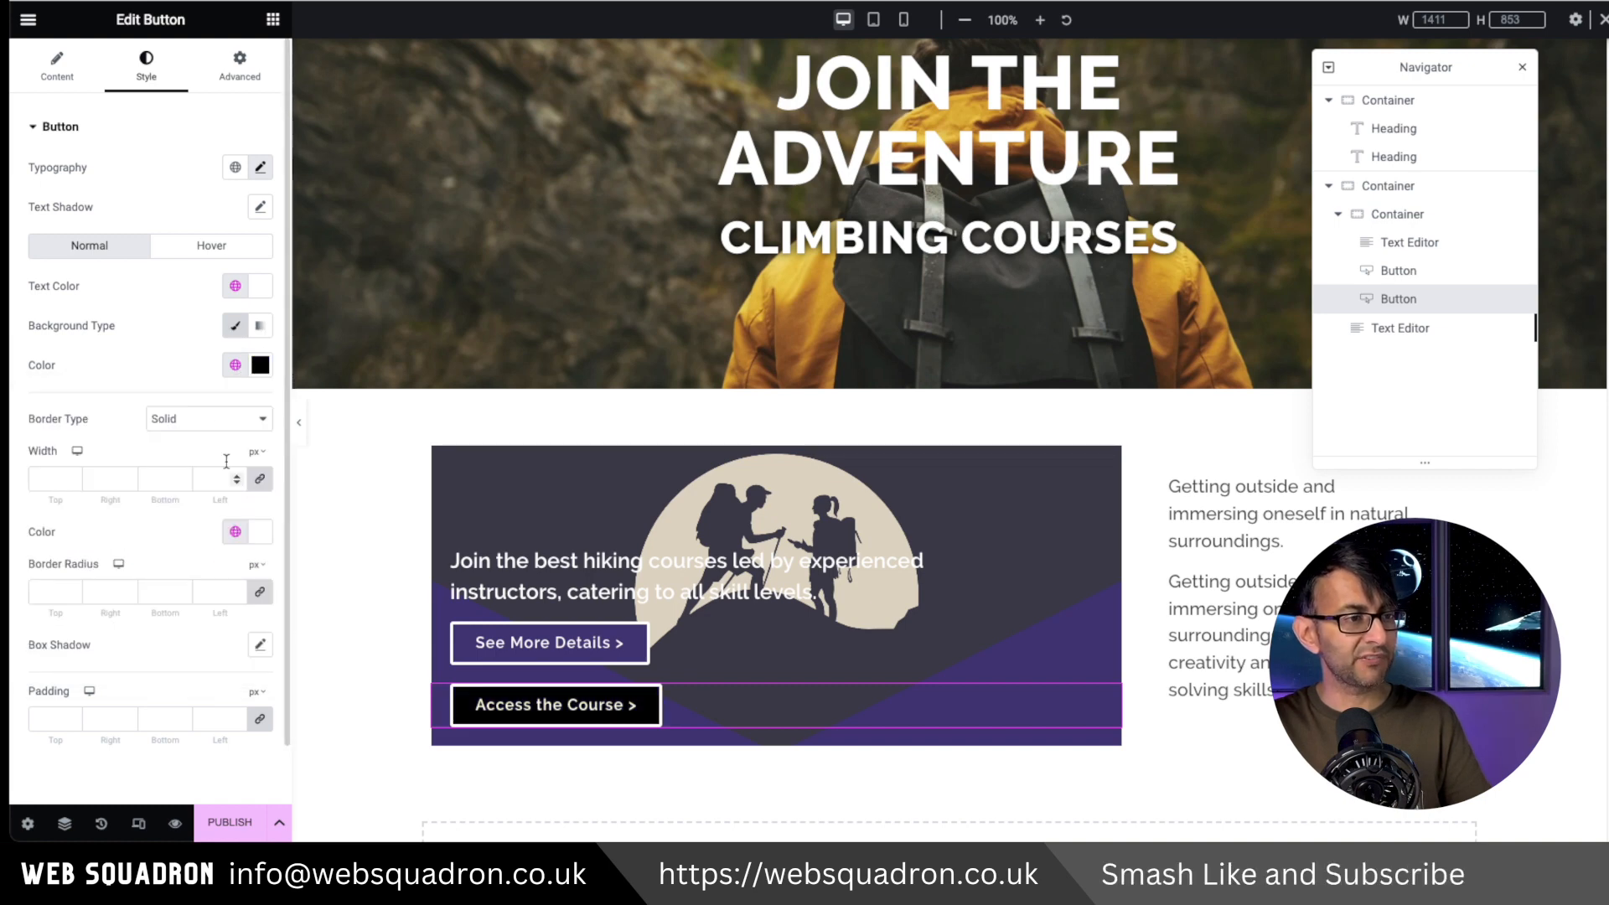
pyautogui.click(211, 246)
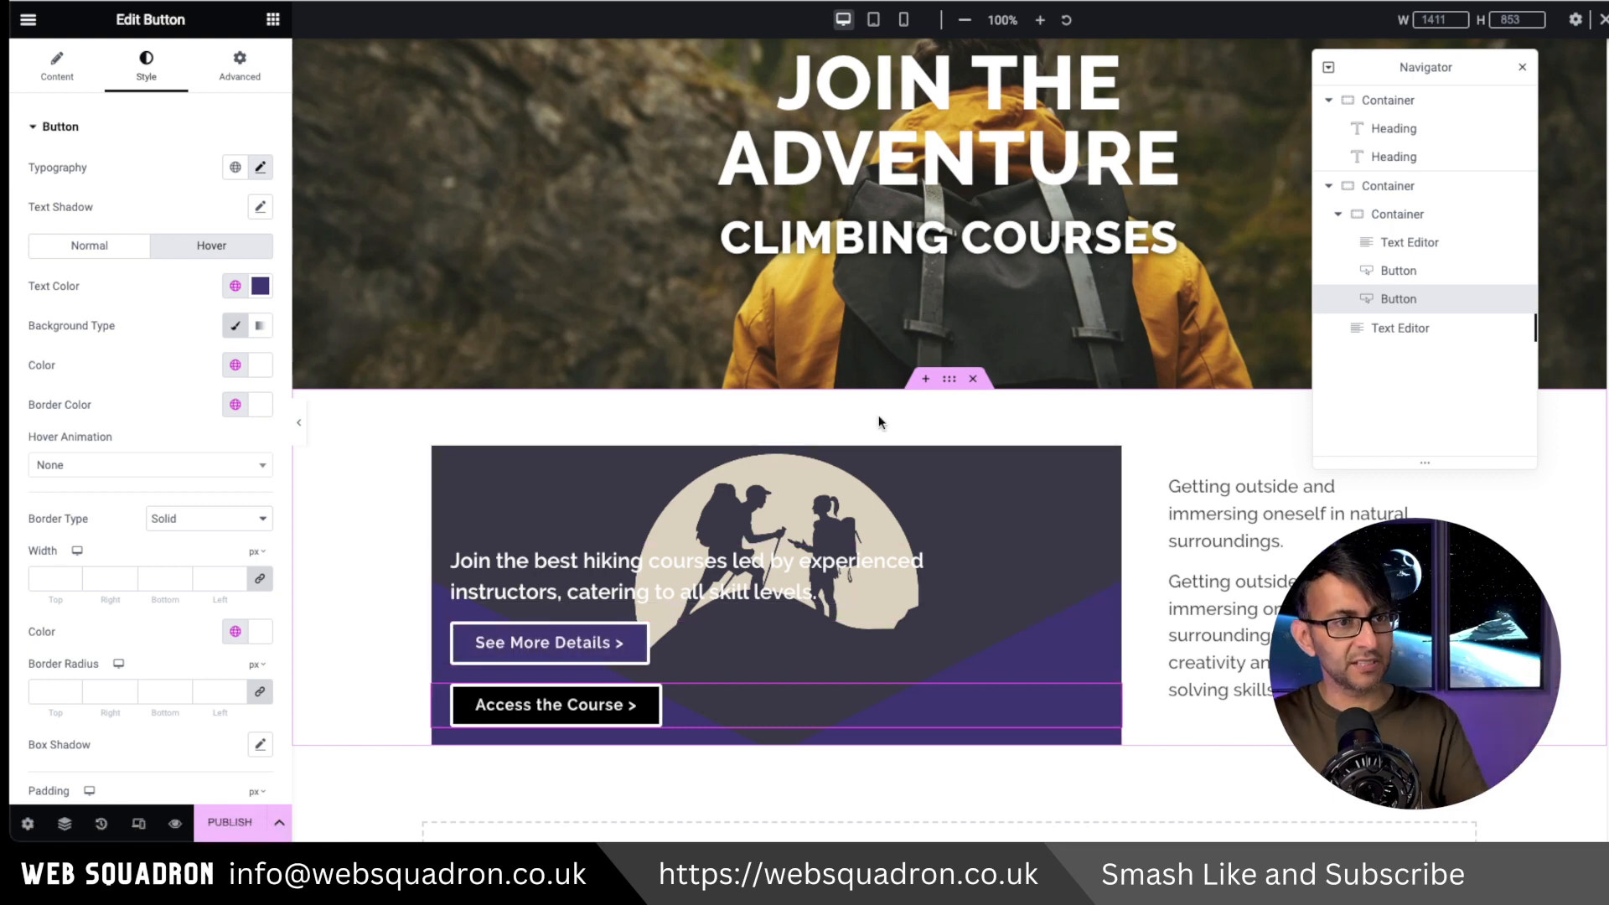
# Set the inner banner container's direction to a horizontal row
pyautogui.click(1431, 218)
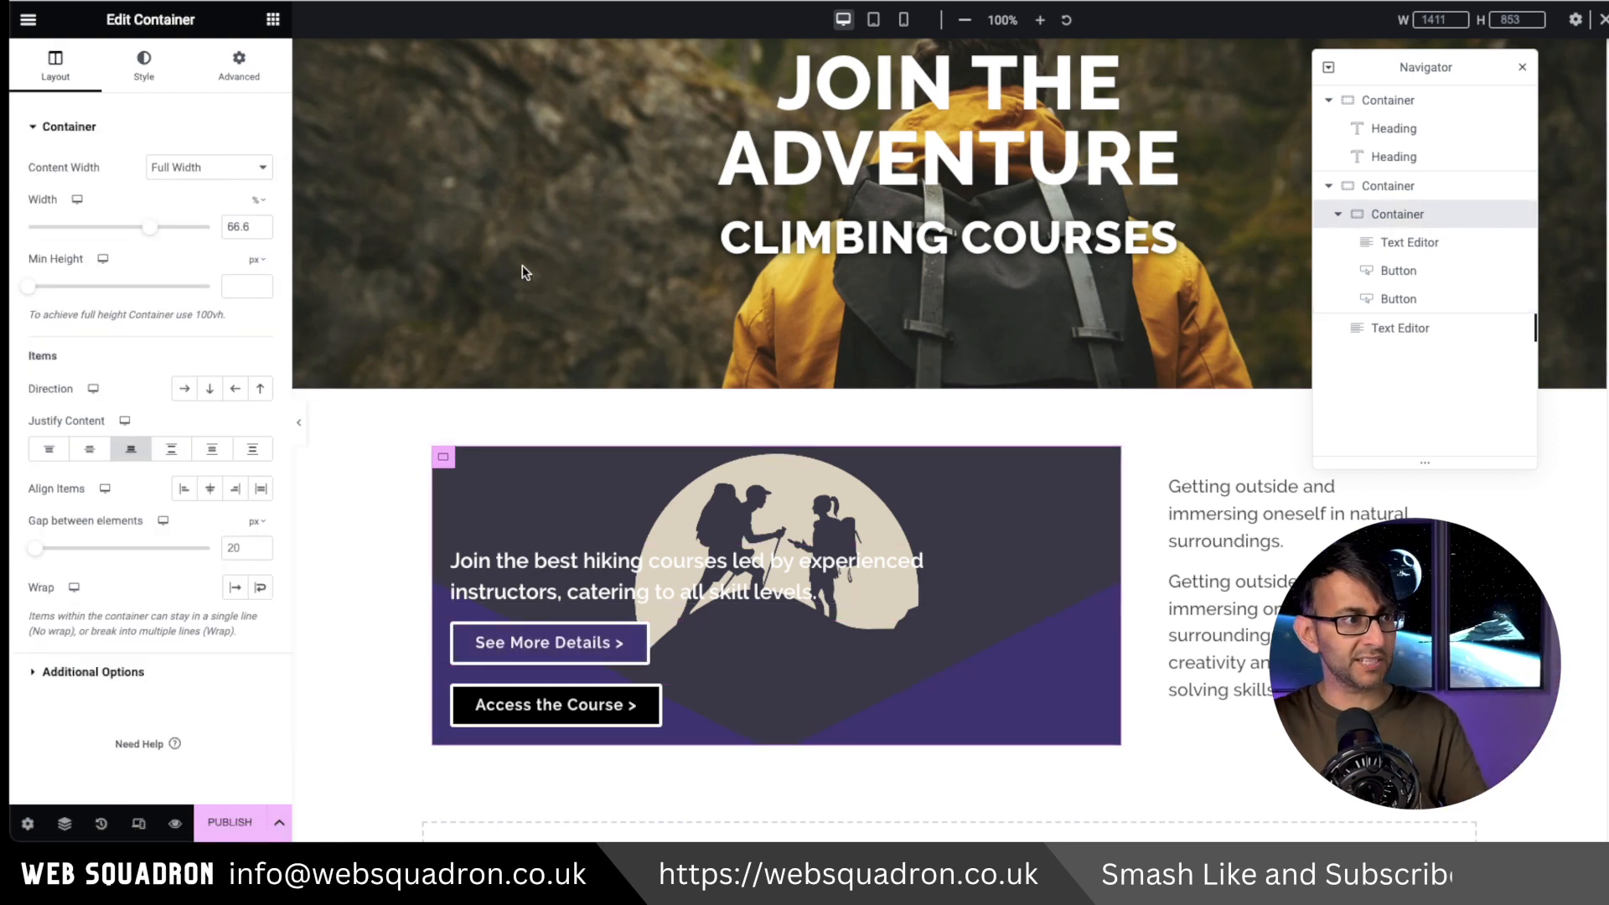
pyautogui.click(186, 389)
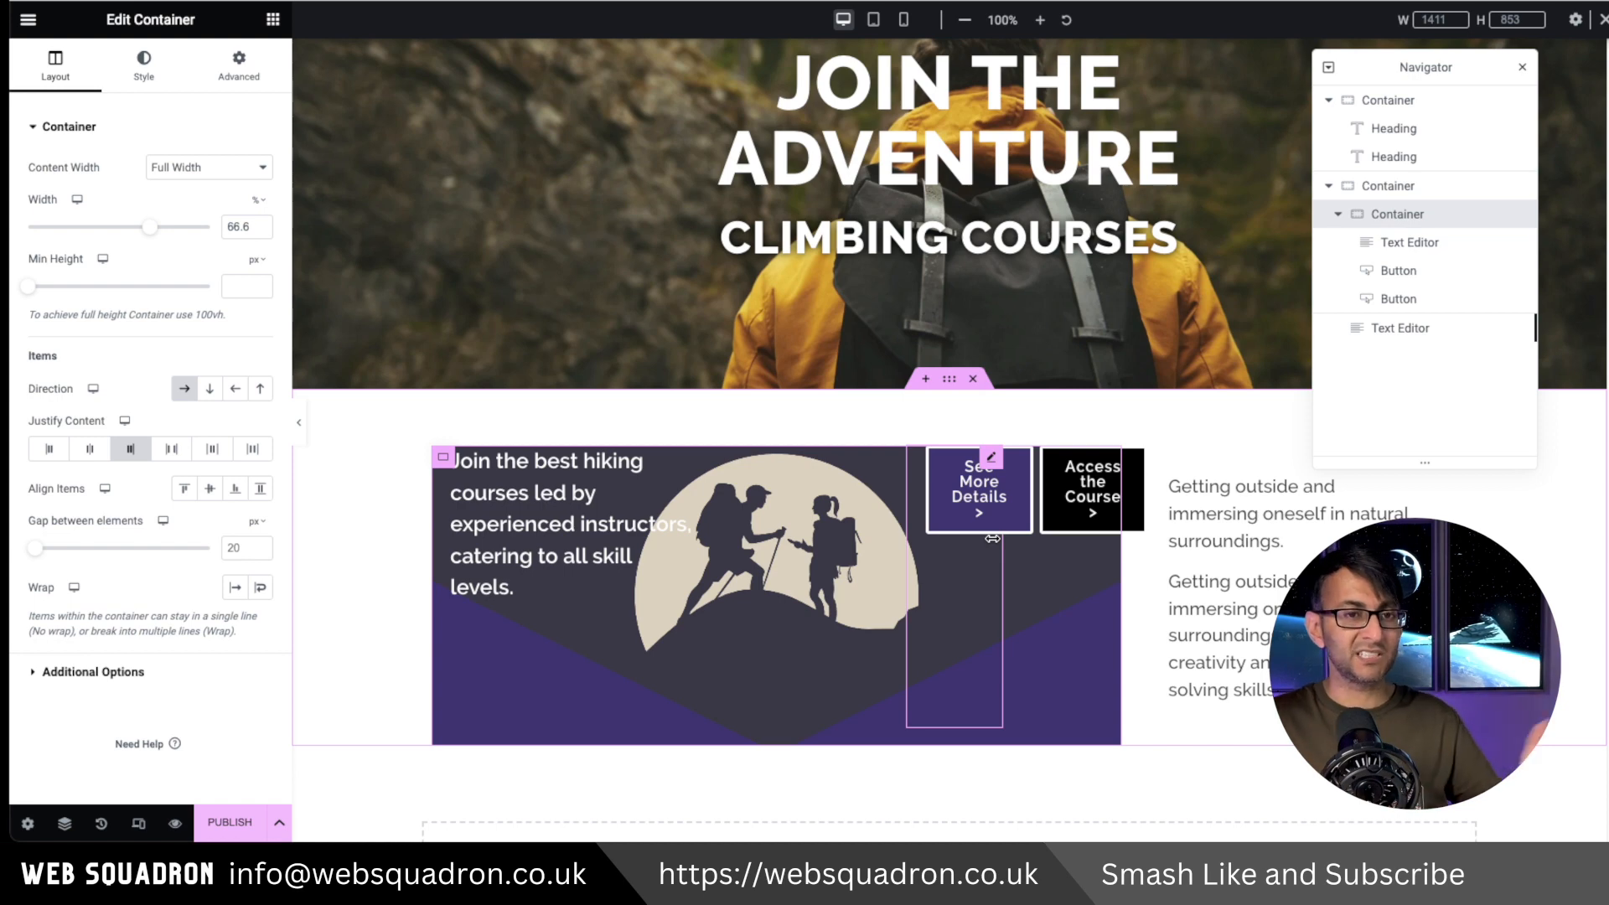
# Justify the inner banner container's content to Start, enable wrapping, and set Align Content to Flex End
pyautogui.click(50, 452)
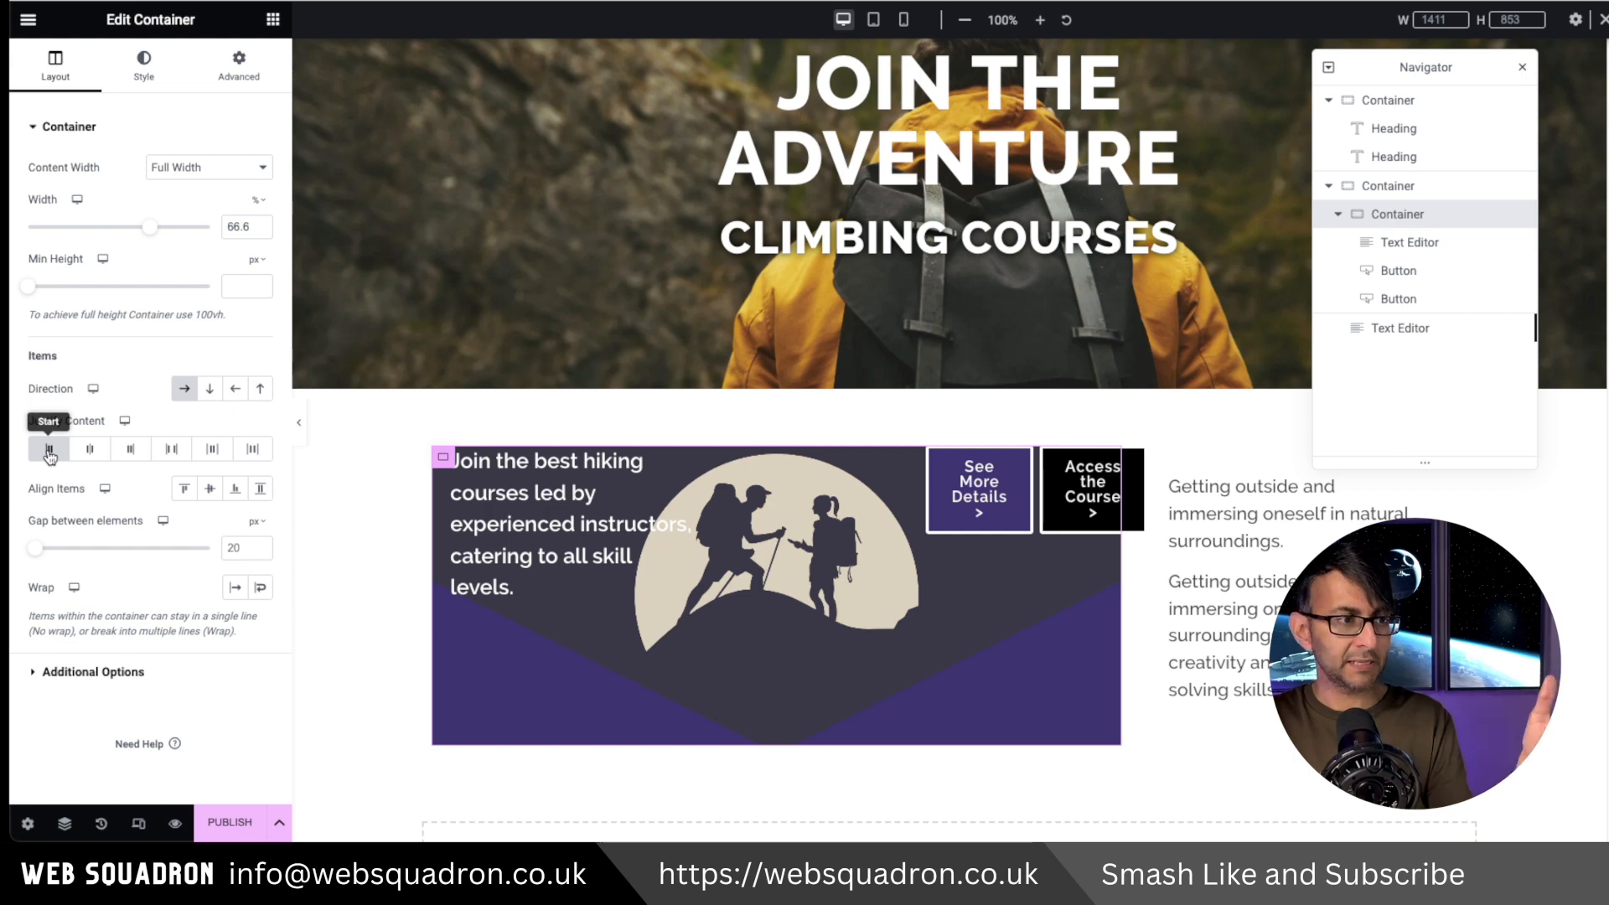
pyautogui.click(261, 589)
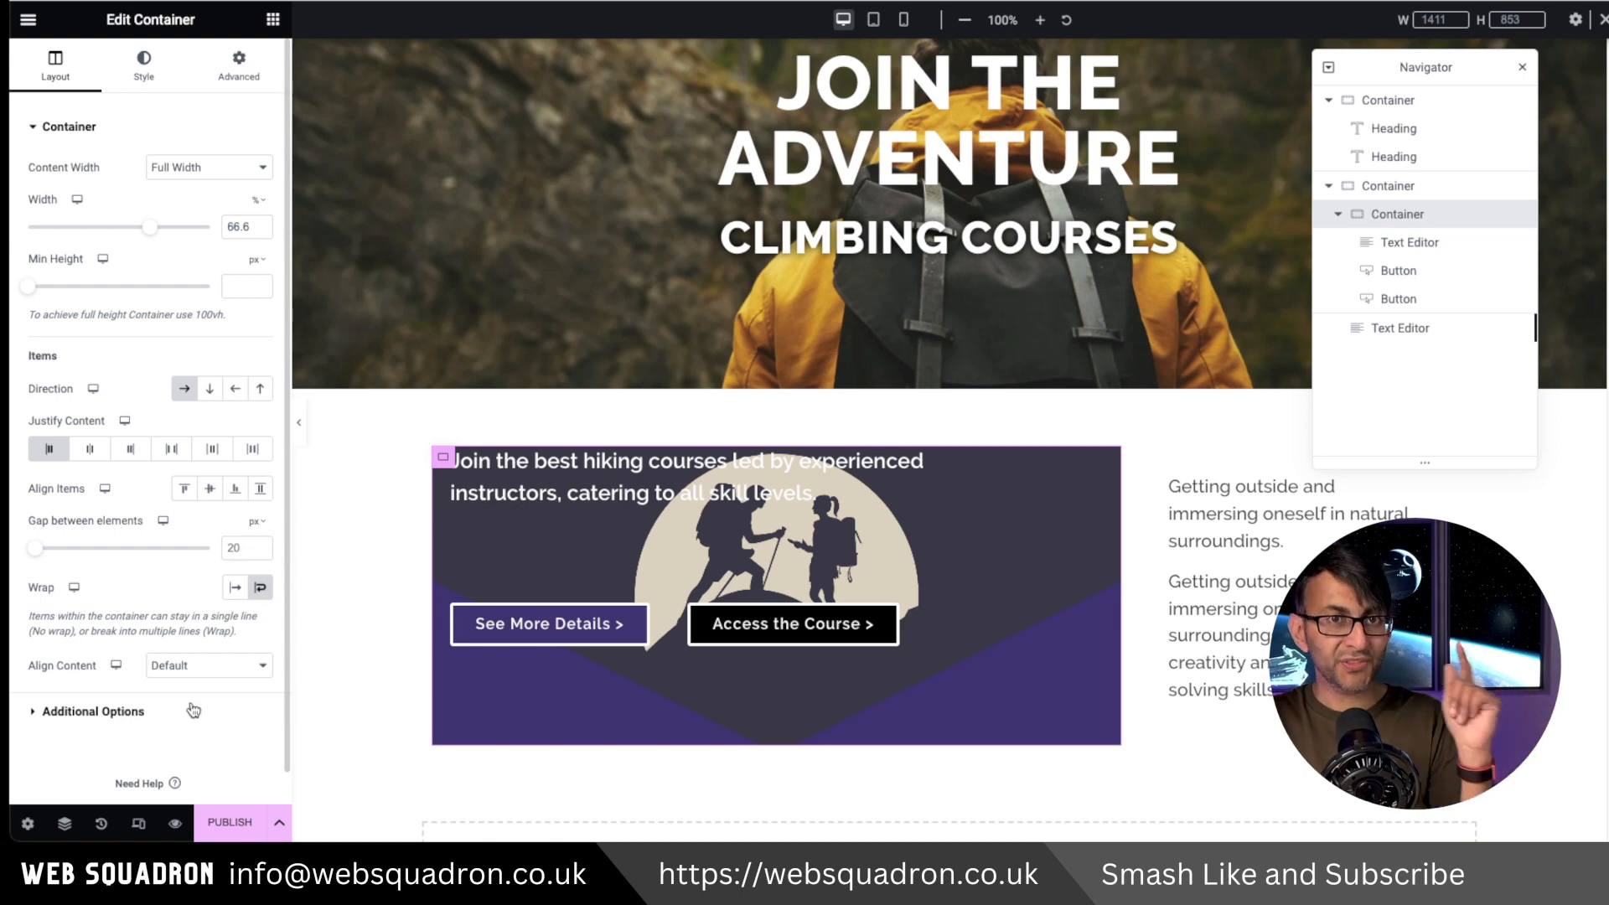
pyautogui.click(201, 666)
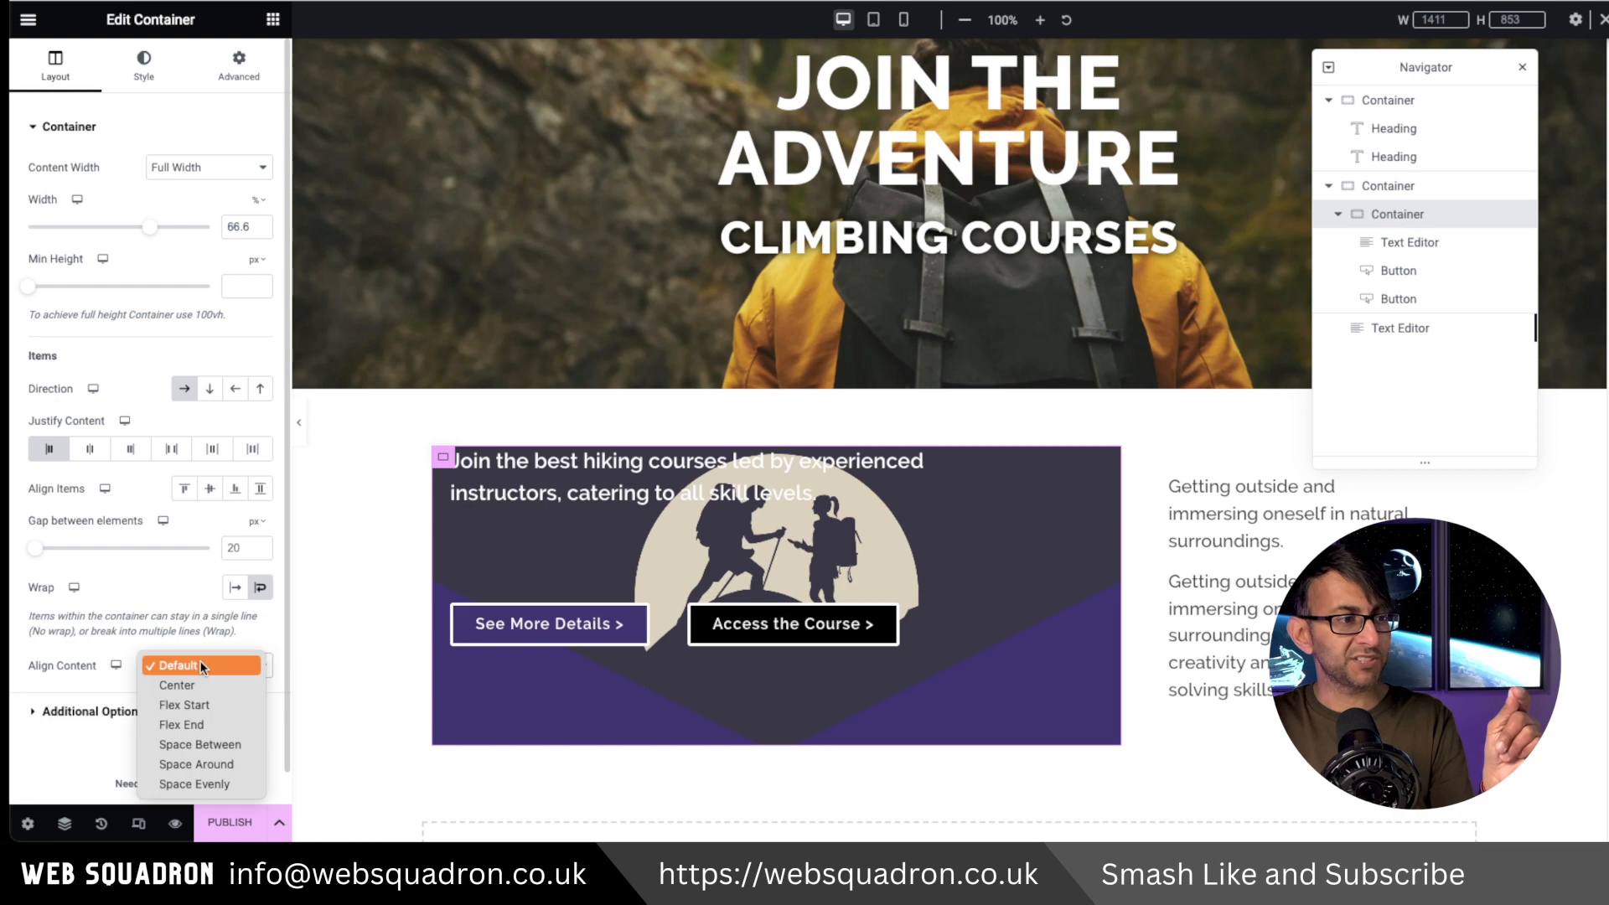
pyautogui.click(210, 722)
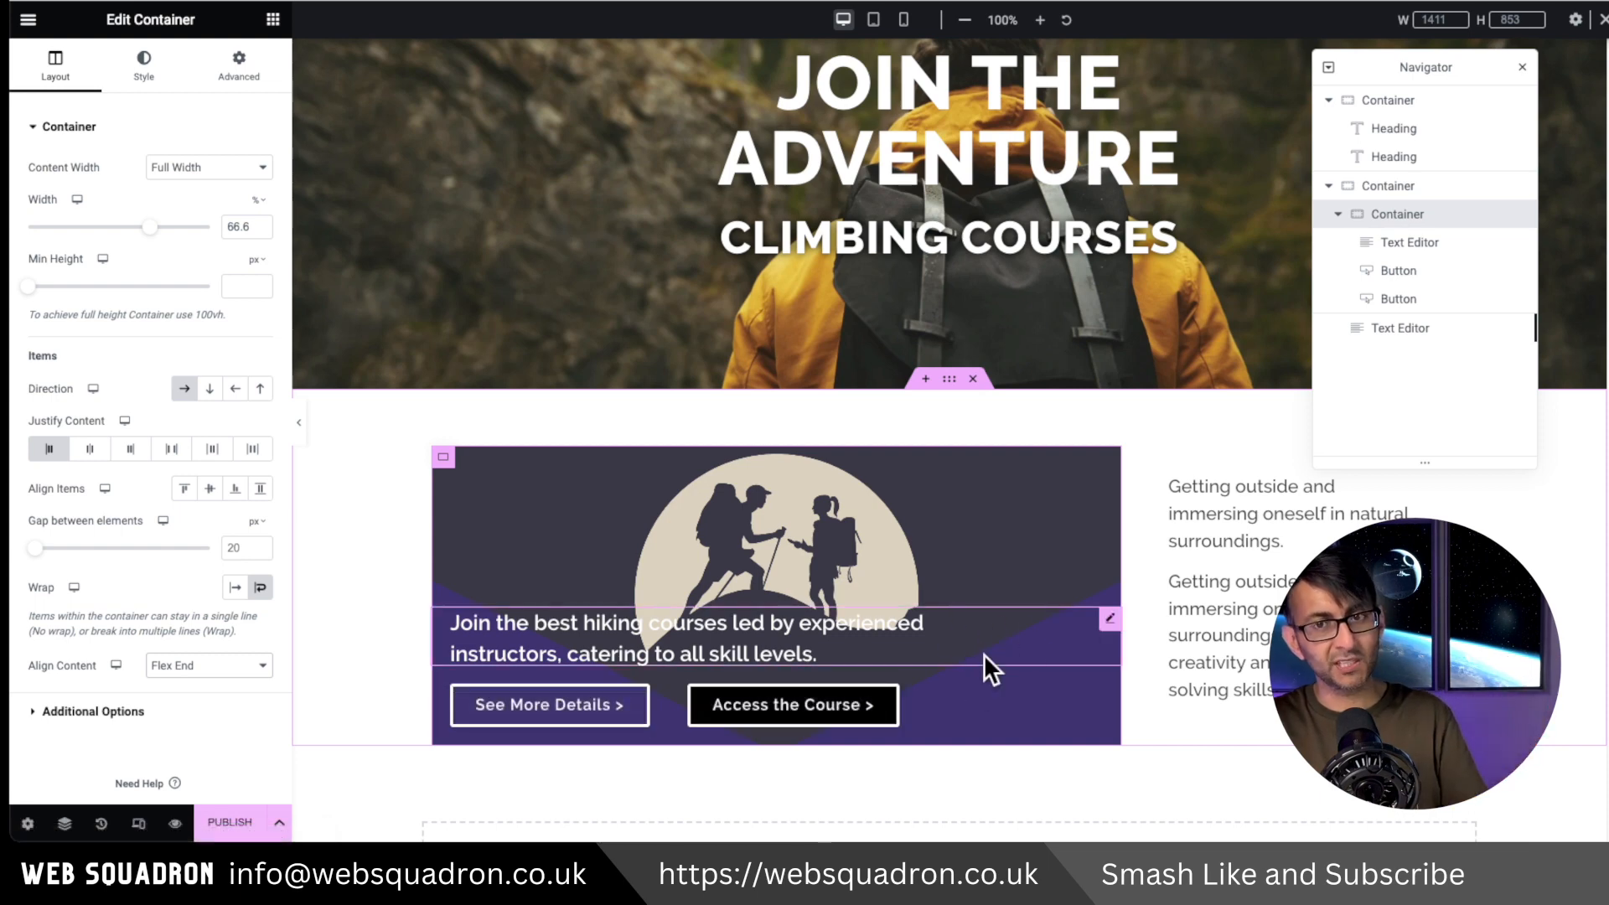
# Set the width of the inner banner's text editor to Full Width (100%)
pyautogui.click(1110, 621)
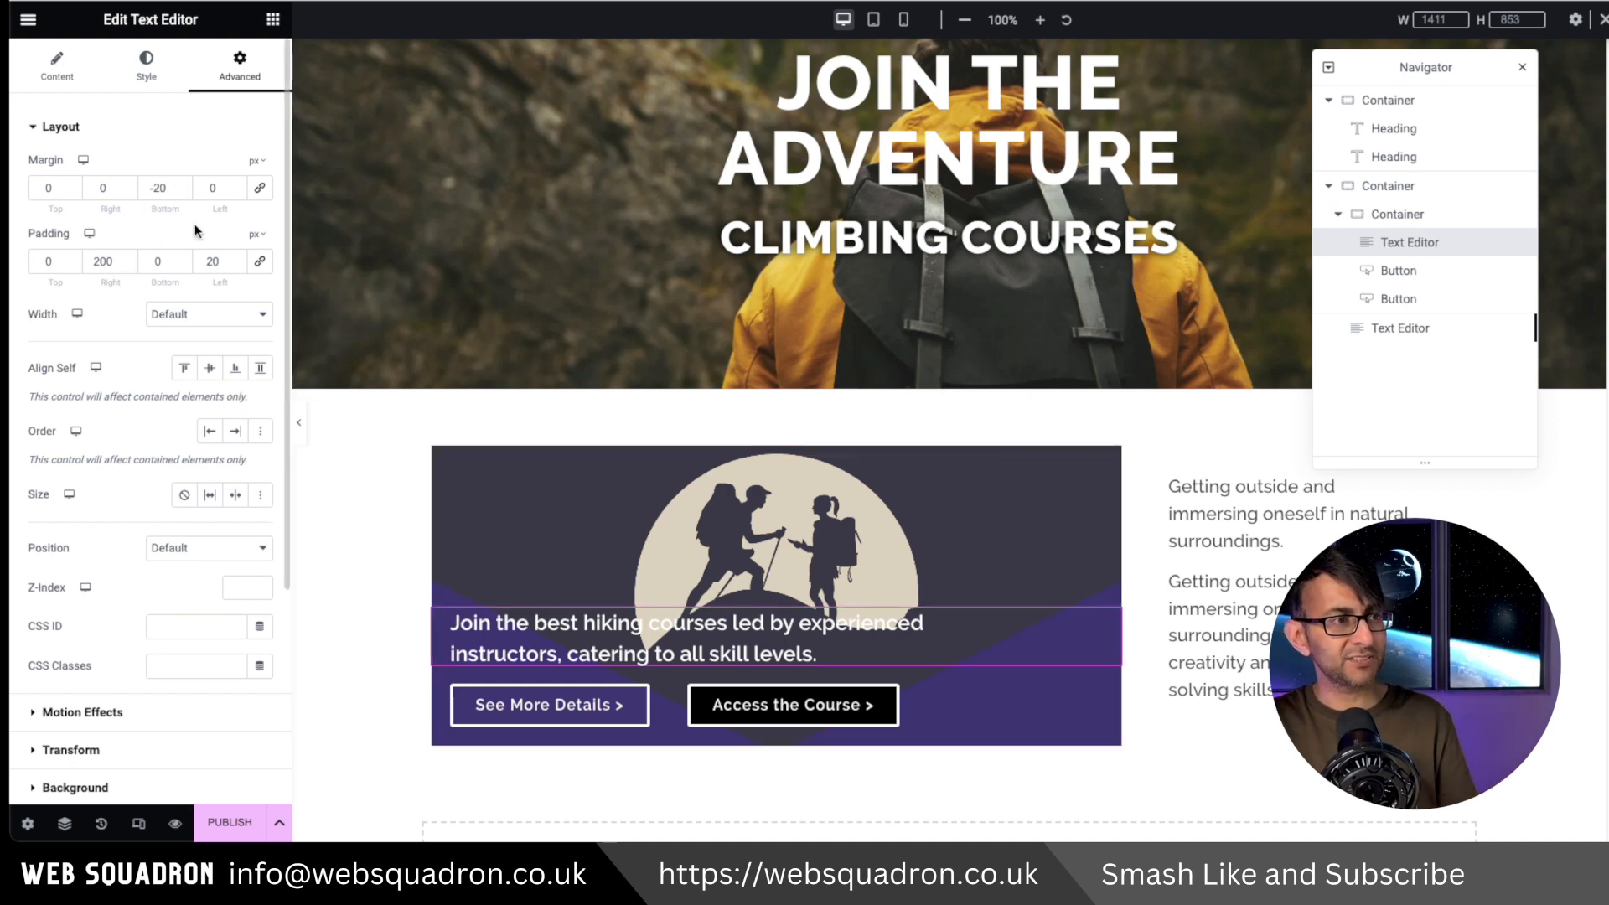
pyautogui.click(211, 312)
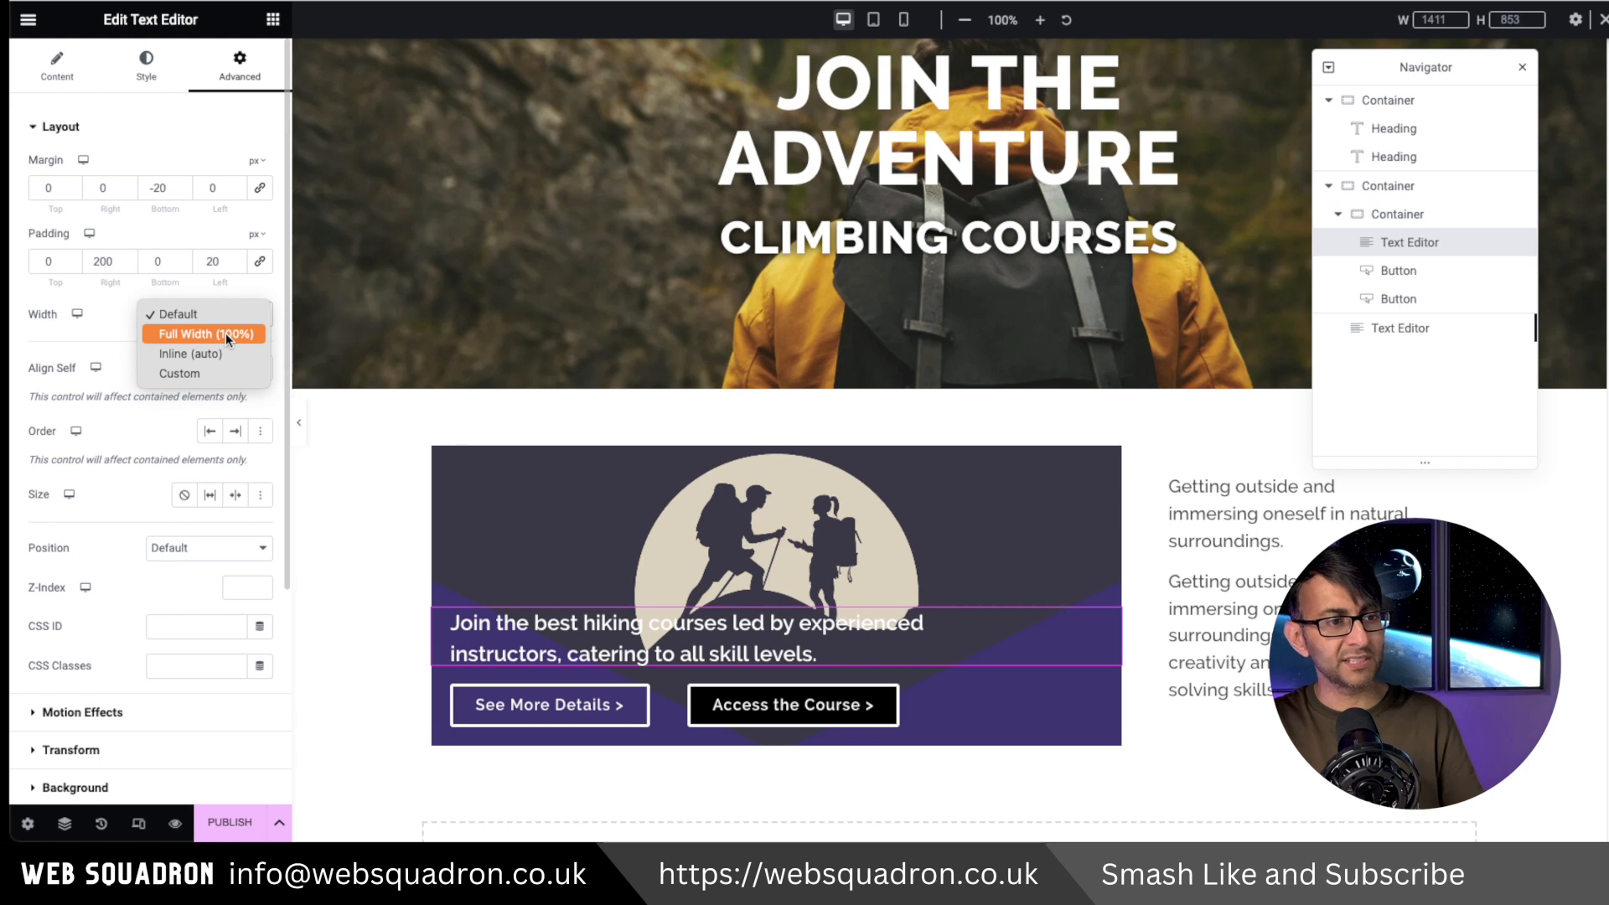
pyautogui.click(226, 336)
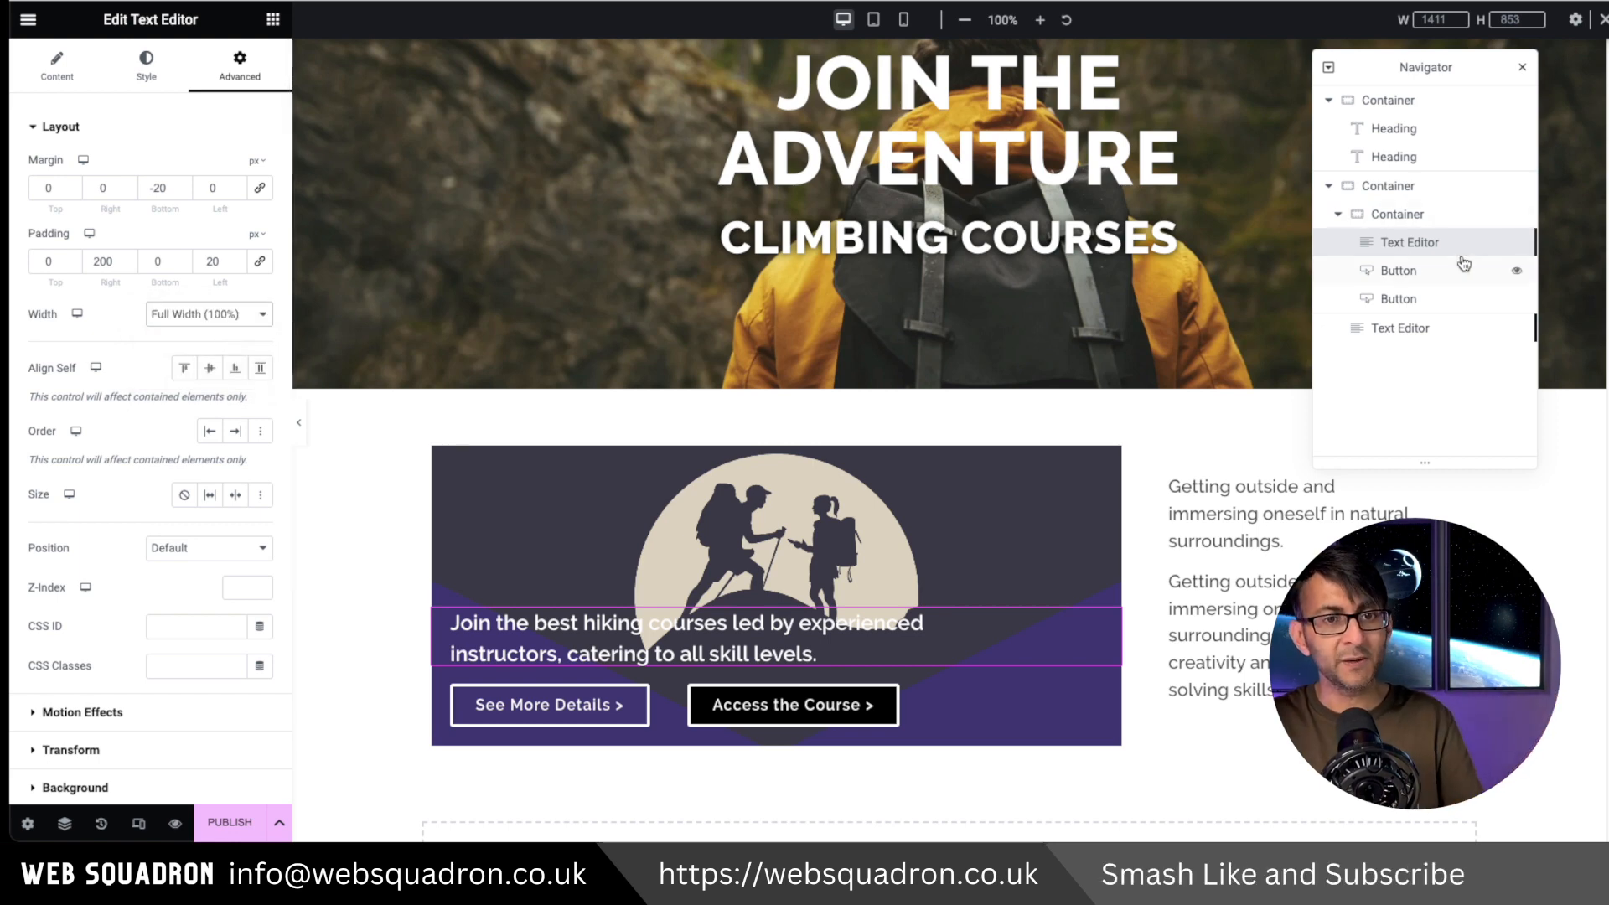
# Try Full Width (100%) and a custom 42% width on the "See More Details >" button, and restore its Default width
pyautogui.click(1462, 270)
pyautogui.click(218, 314)
pyautogui.click(204, 339)
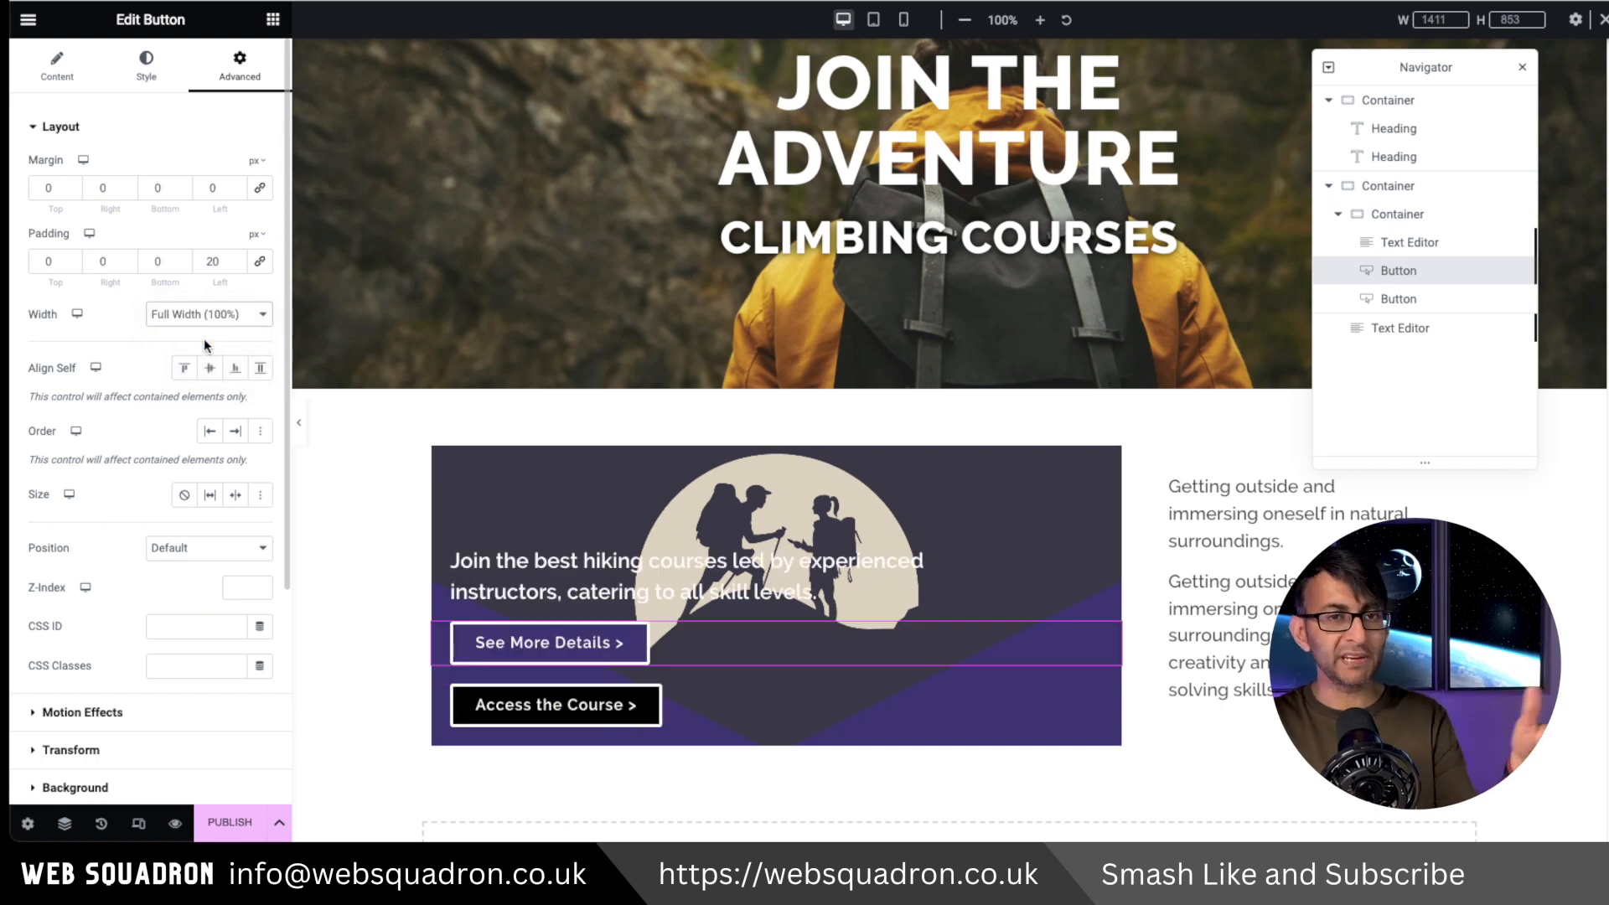
pyautogui.click(218, 318)
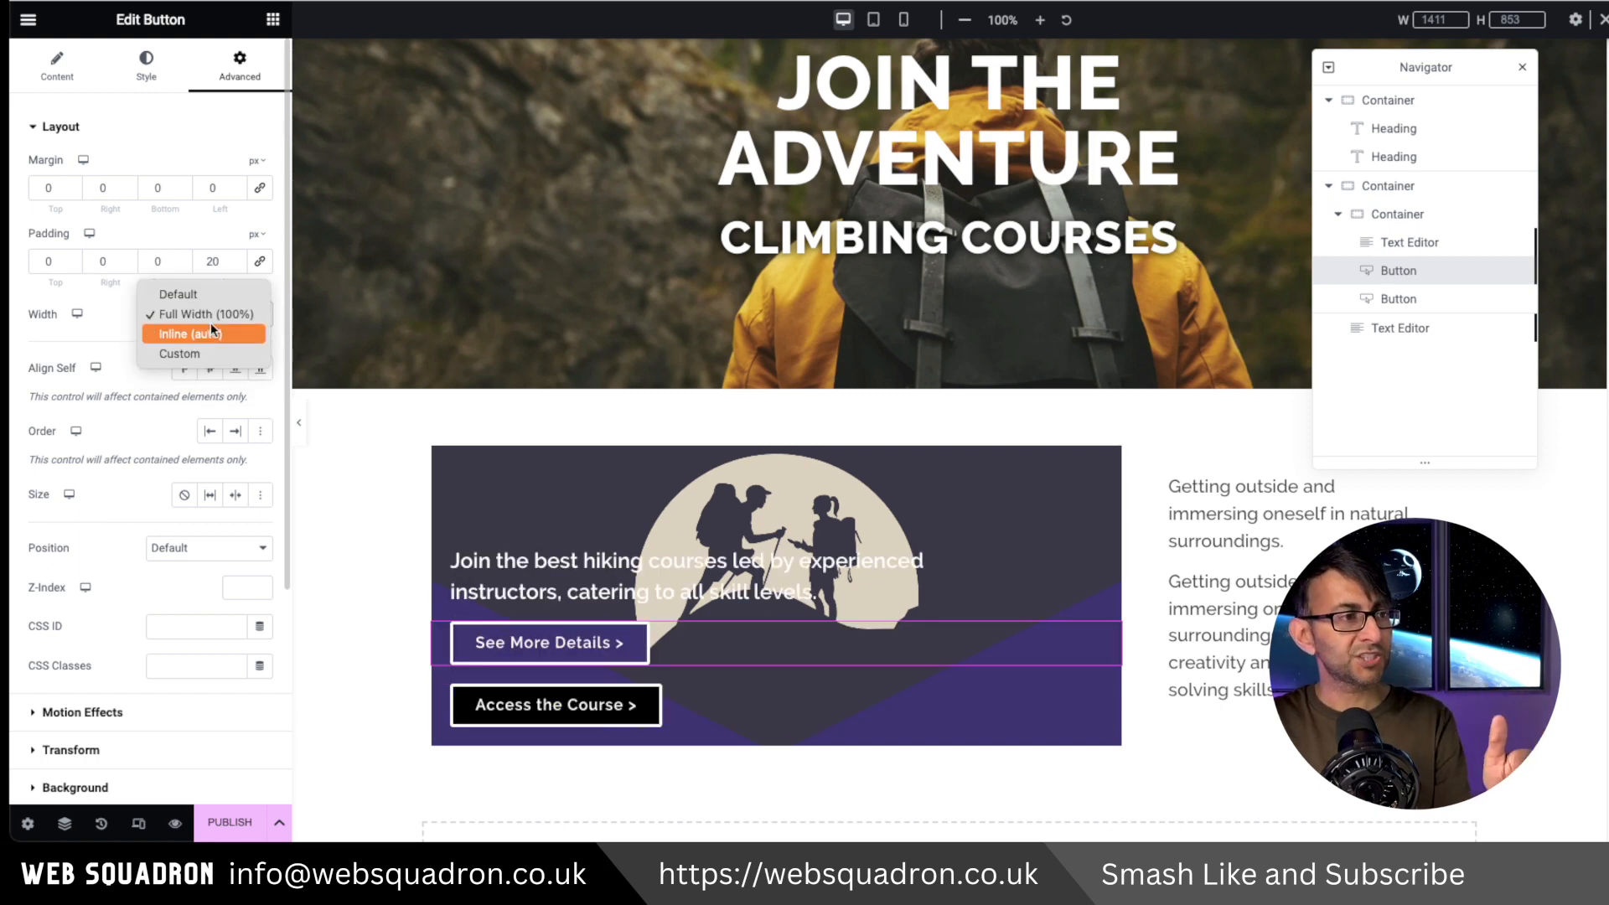
pyautogui.click(208, 351)
pyautogui.moveTo(29, 374); pyautogui.dragTo(111, 376)
pyautogui.click(191, 308)
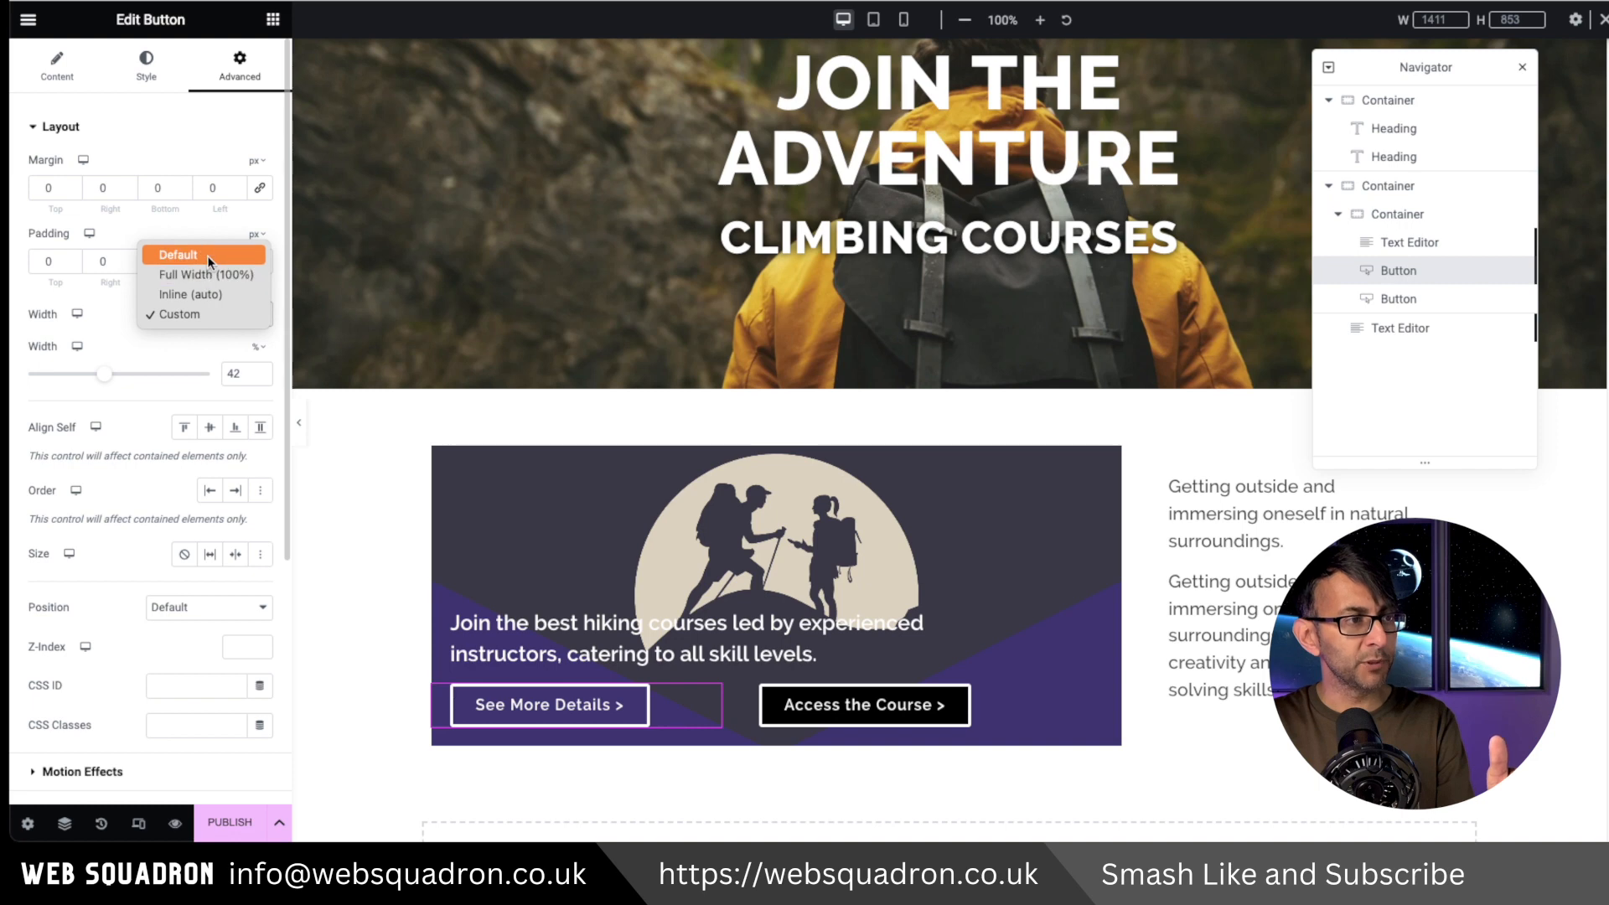
pyautogui.click(171, 251)
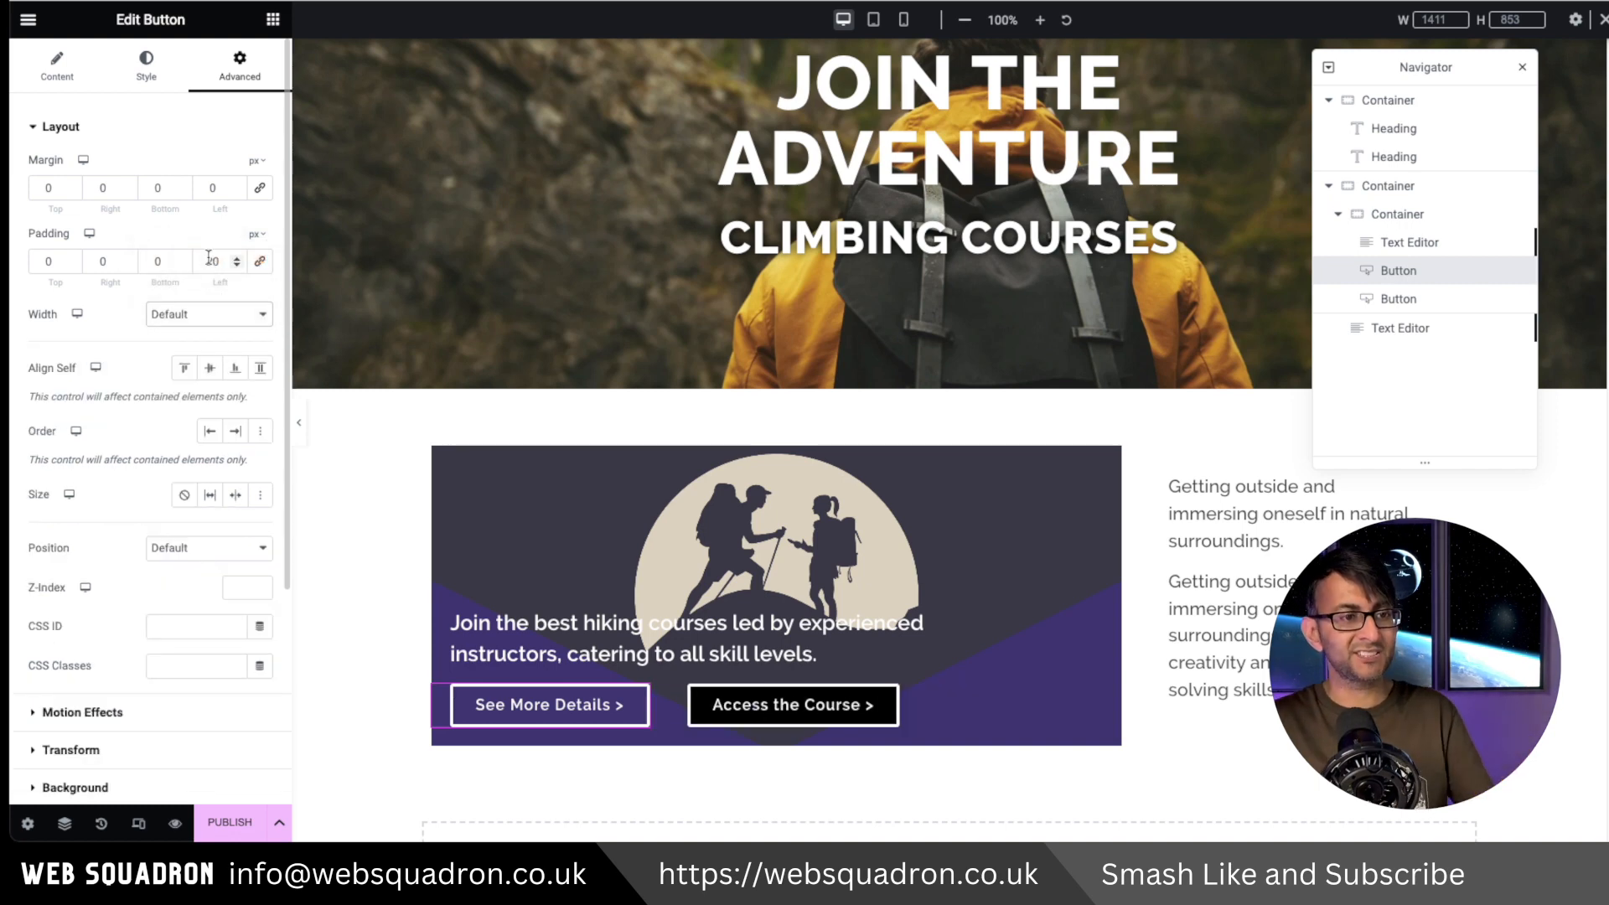
# Change the banner text to "Hi-Kingmaker Course" and style it Uppercase, 700 (Bold), with 1 px letter spacing
pyautogui.click(637, 640)
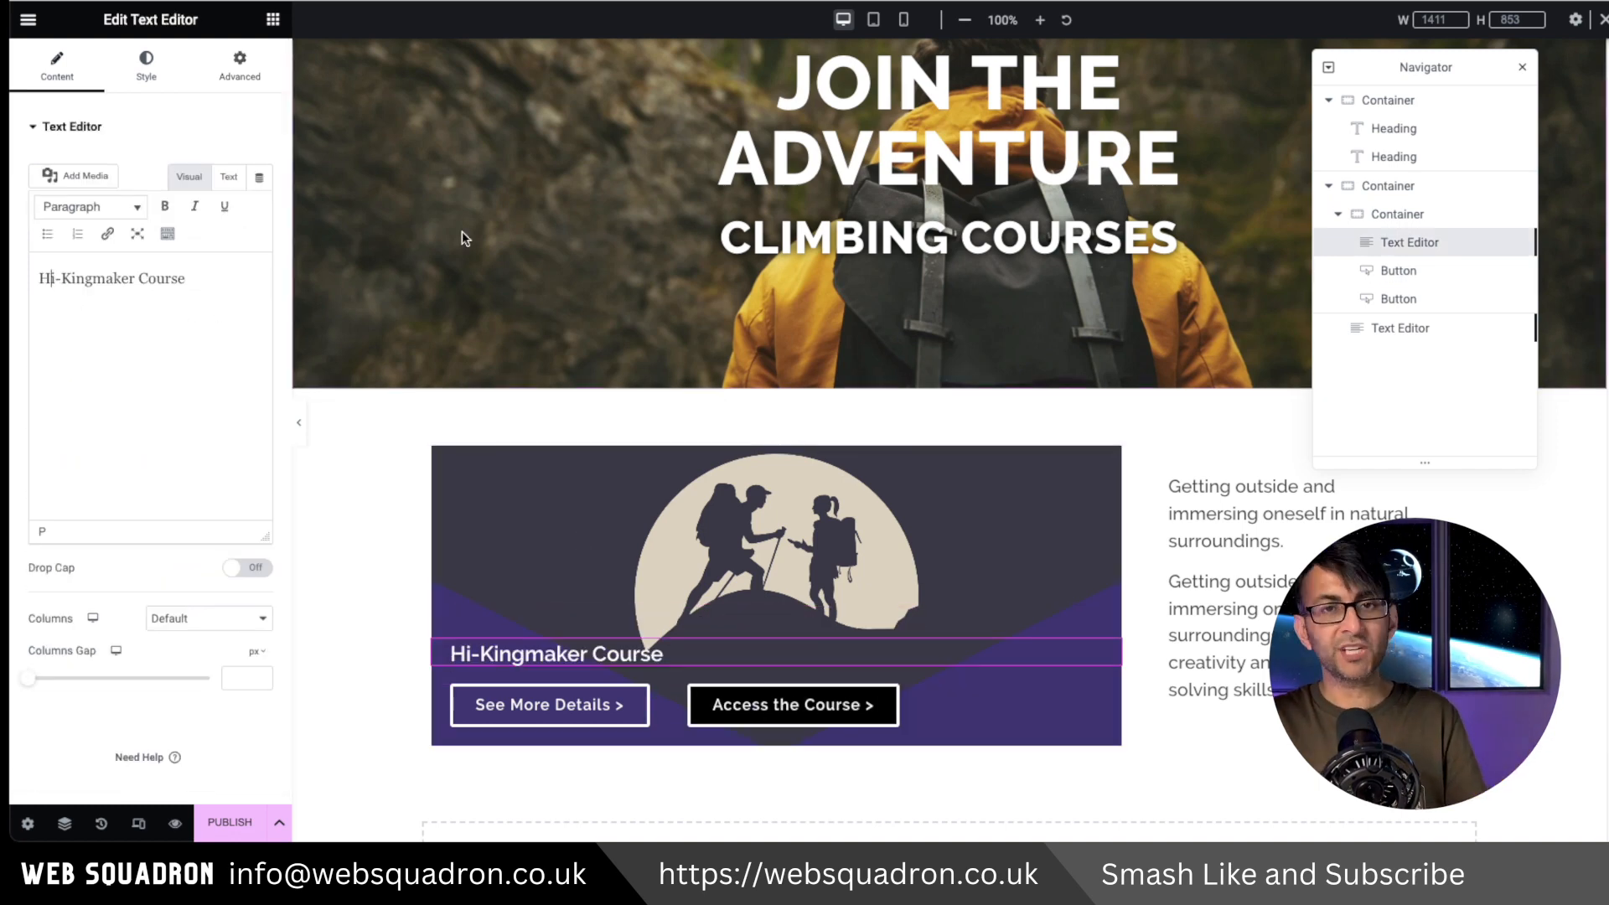
pyautogui.click(146, 63)
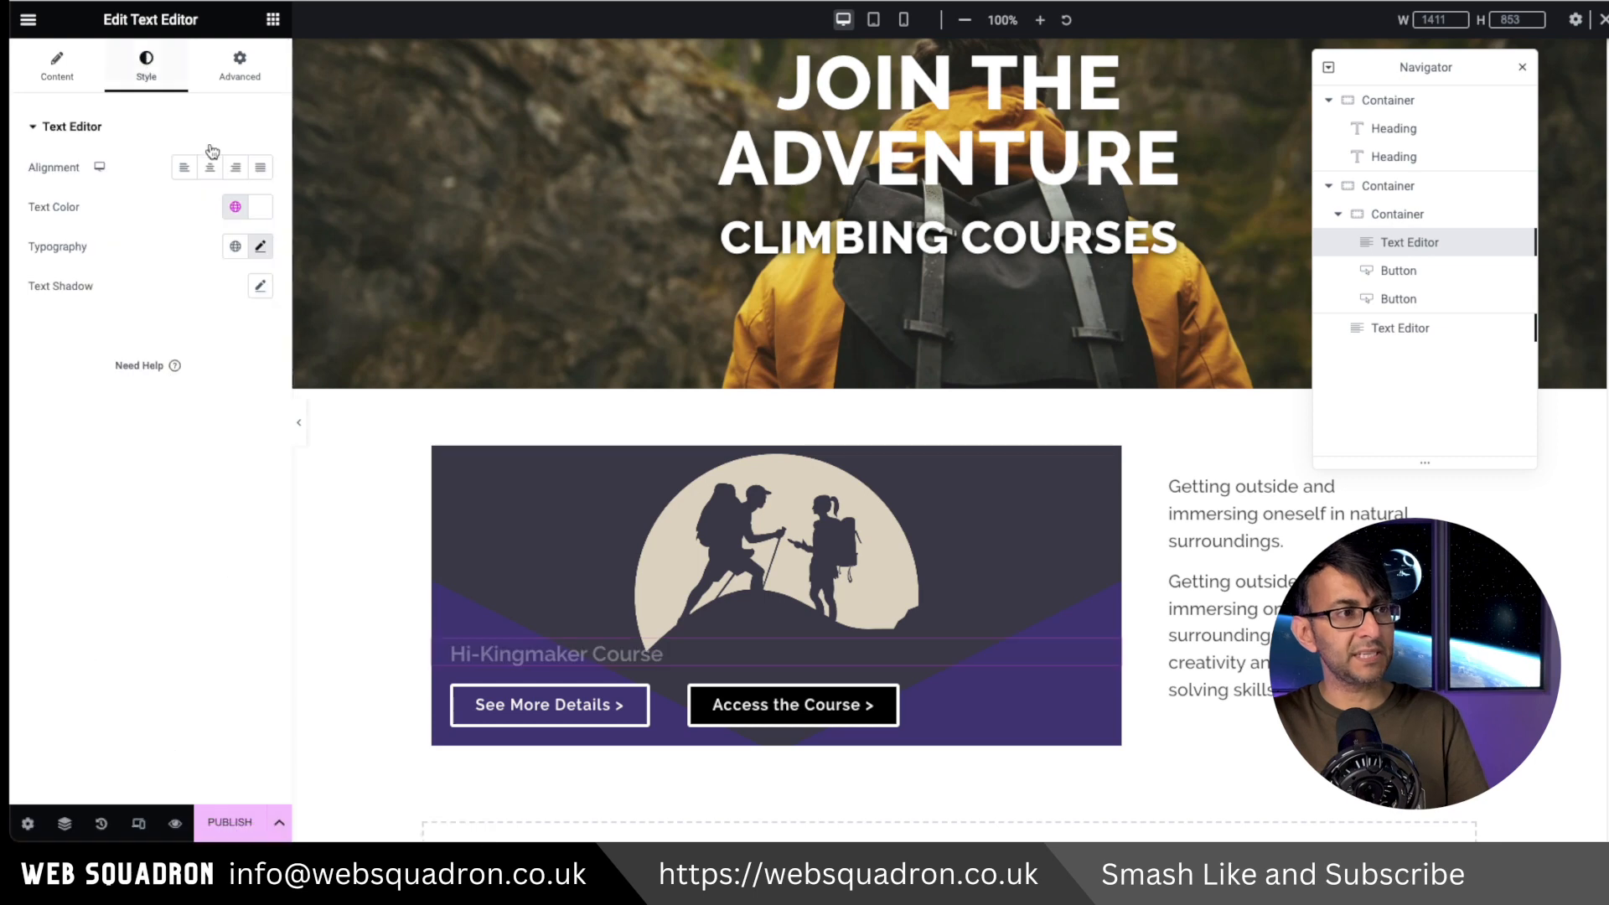
pyautogui.click(261, 246)
pyautogui.click(196, 474)
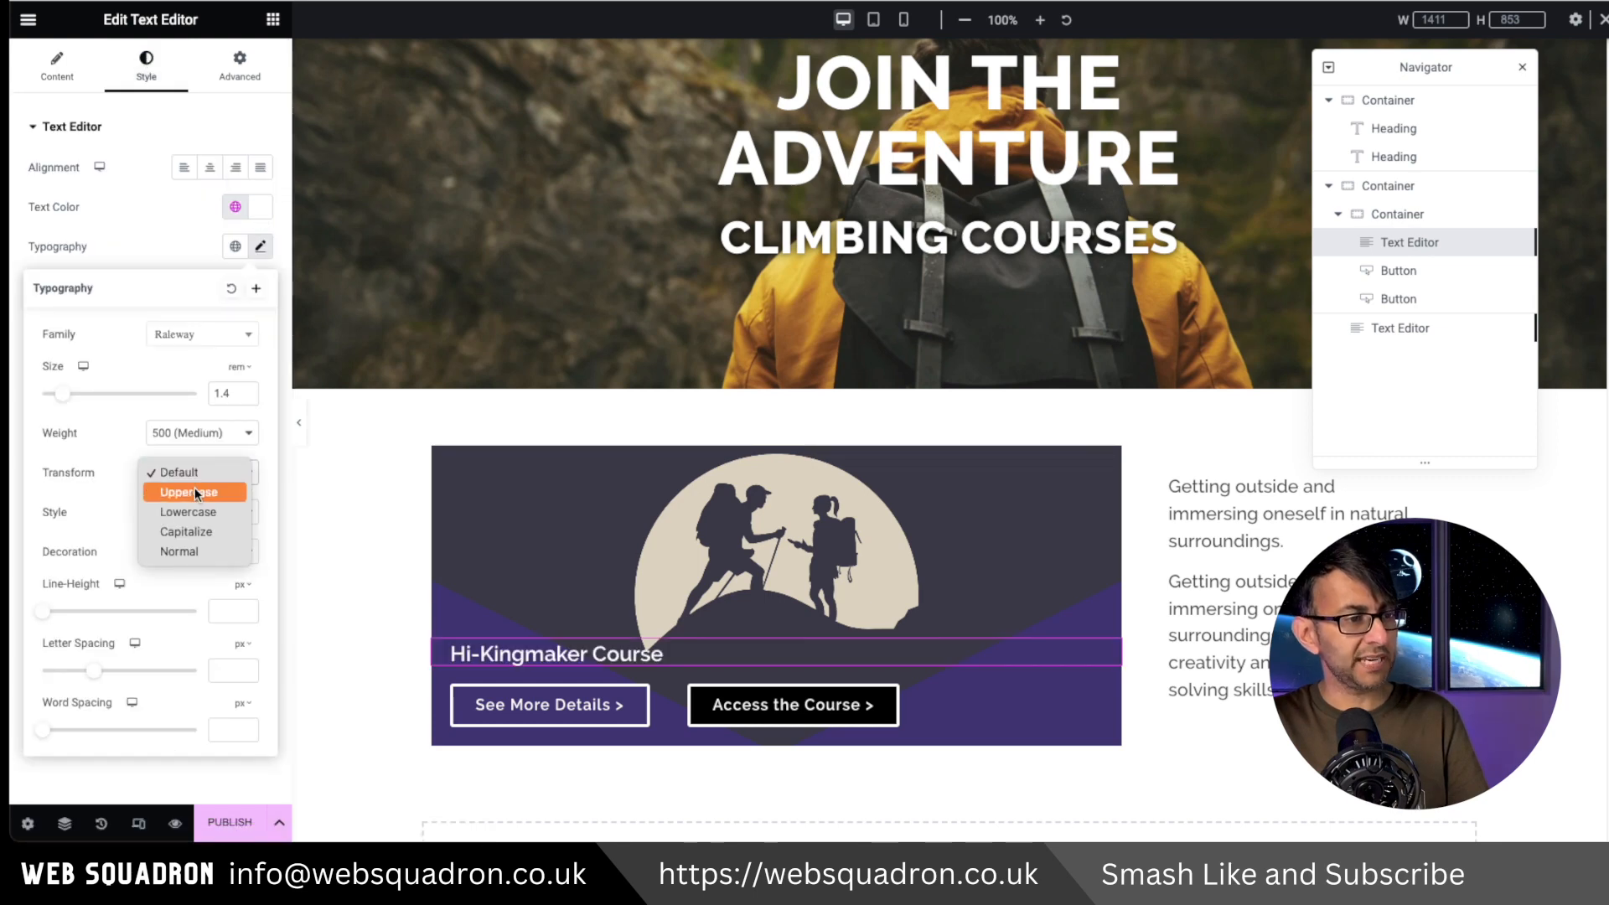
pyautogui.click(194, 487)
pyautogui.click(227, 429)
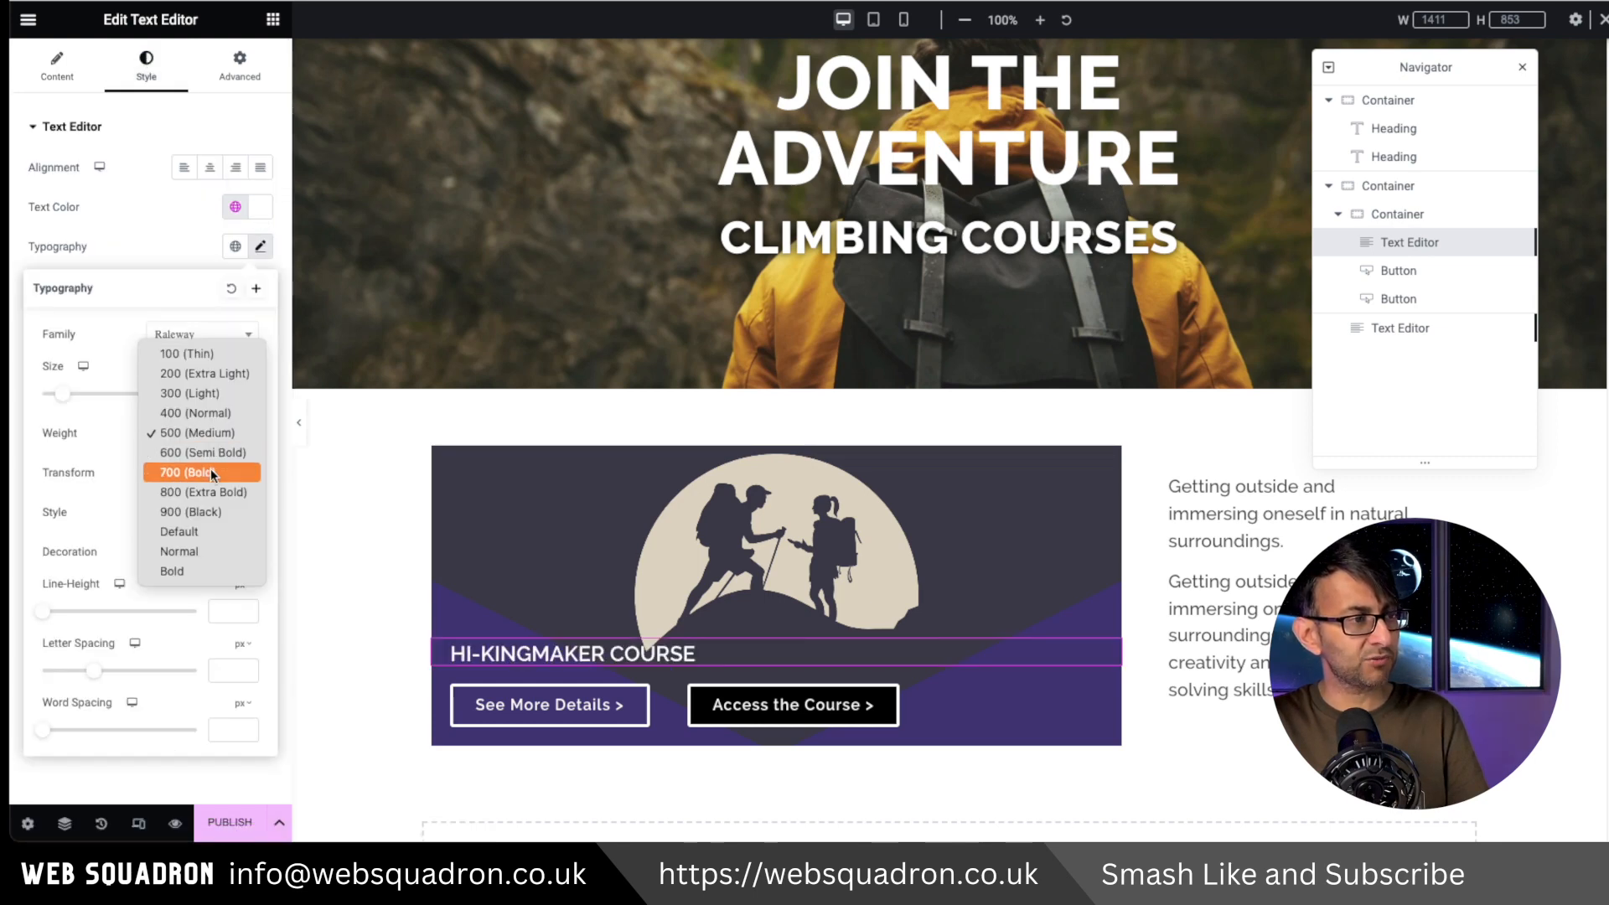
pyautogui.click(210, 468)
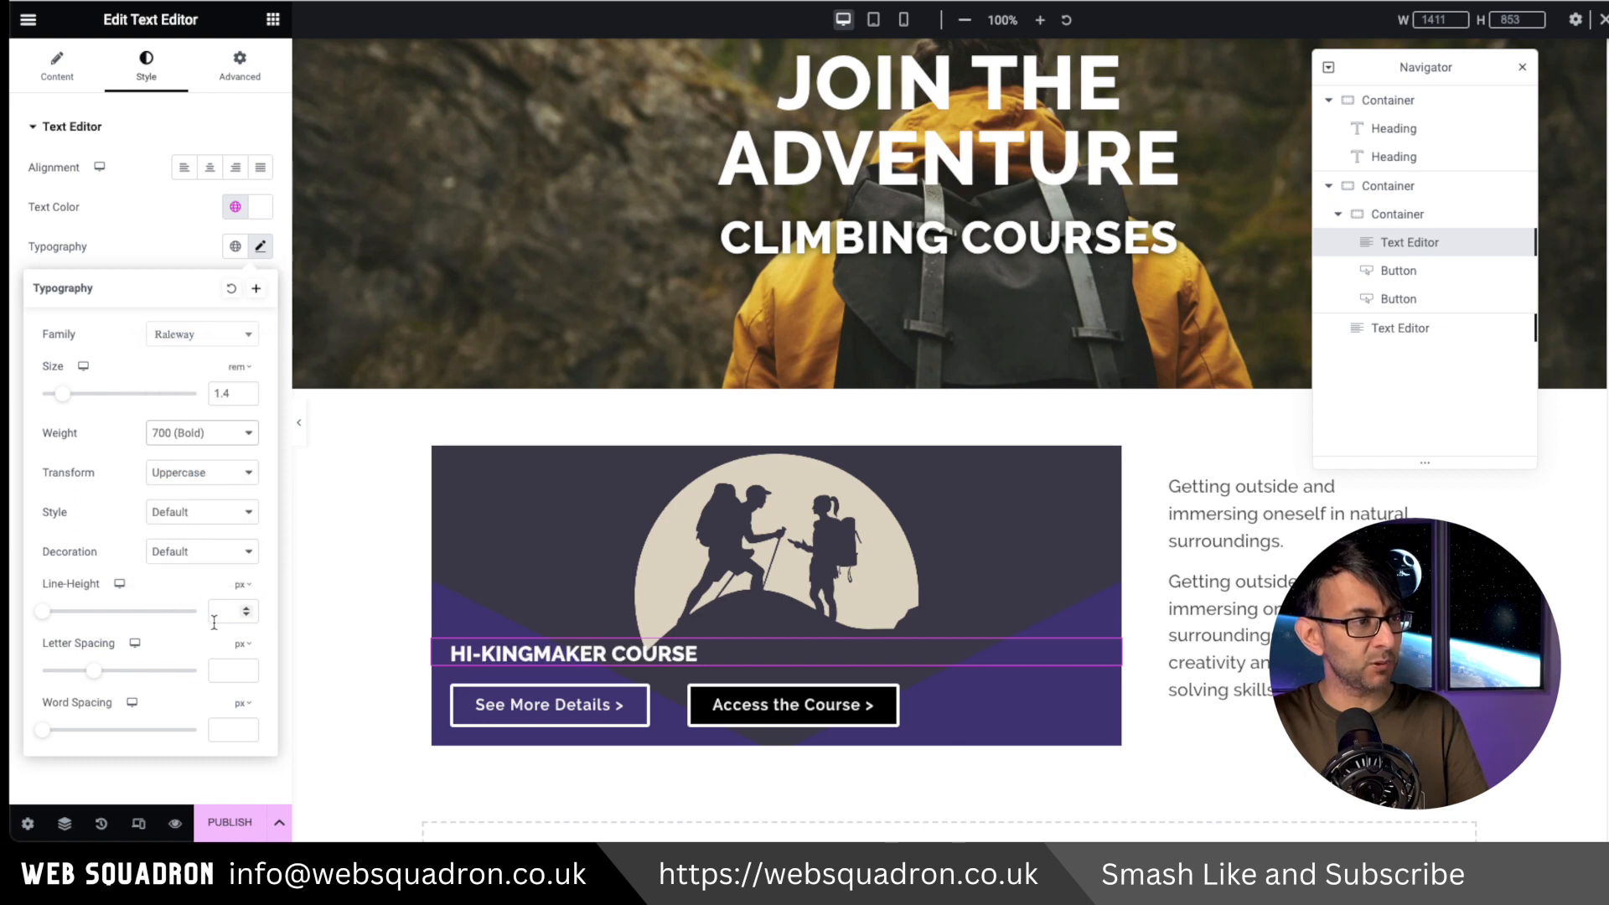
pyautogui.write('1')
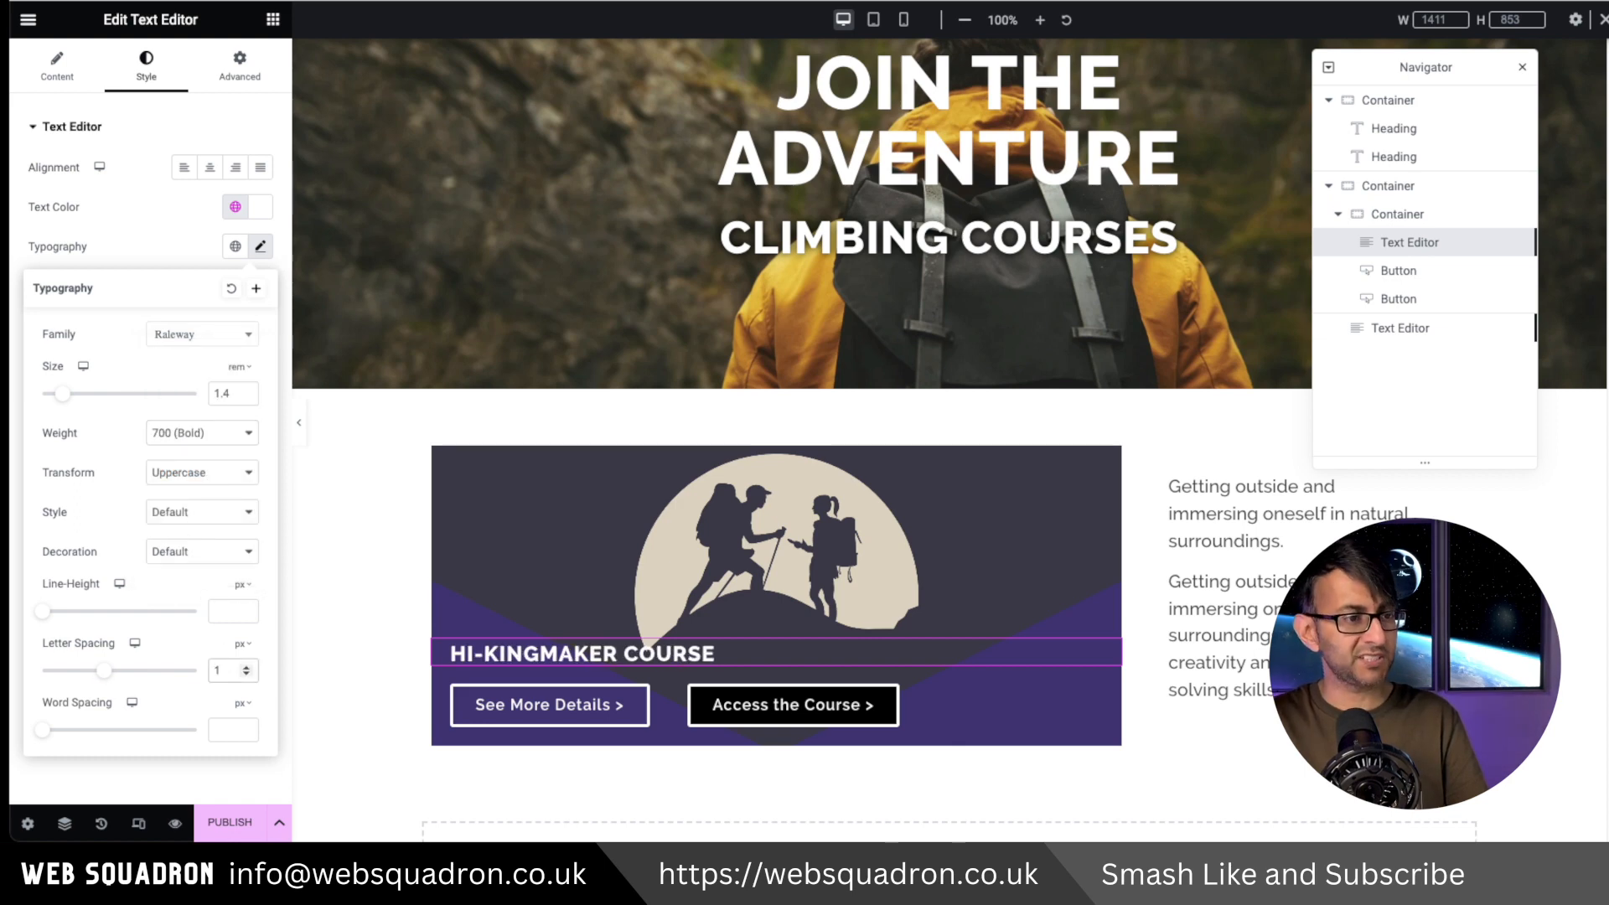
pyautogui.scroll(-1, 570, 221)
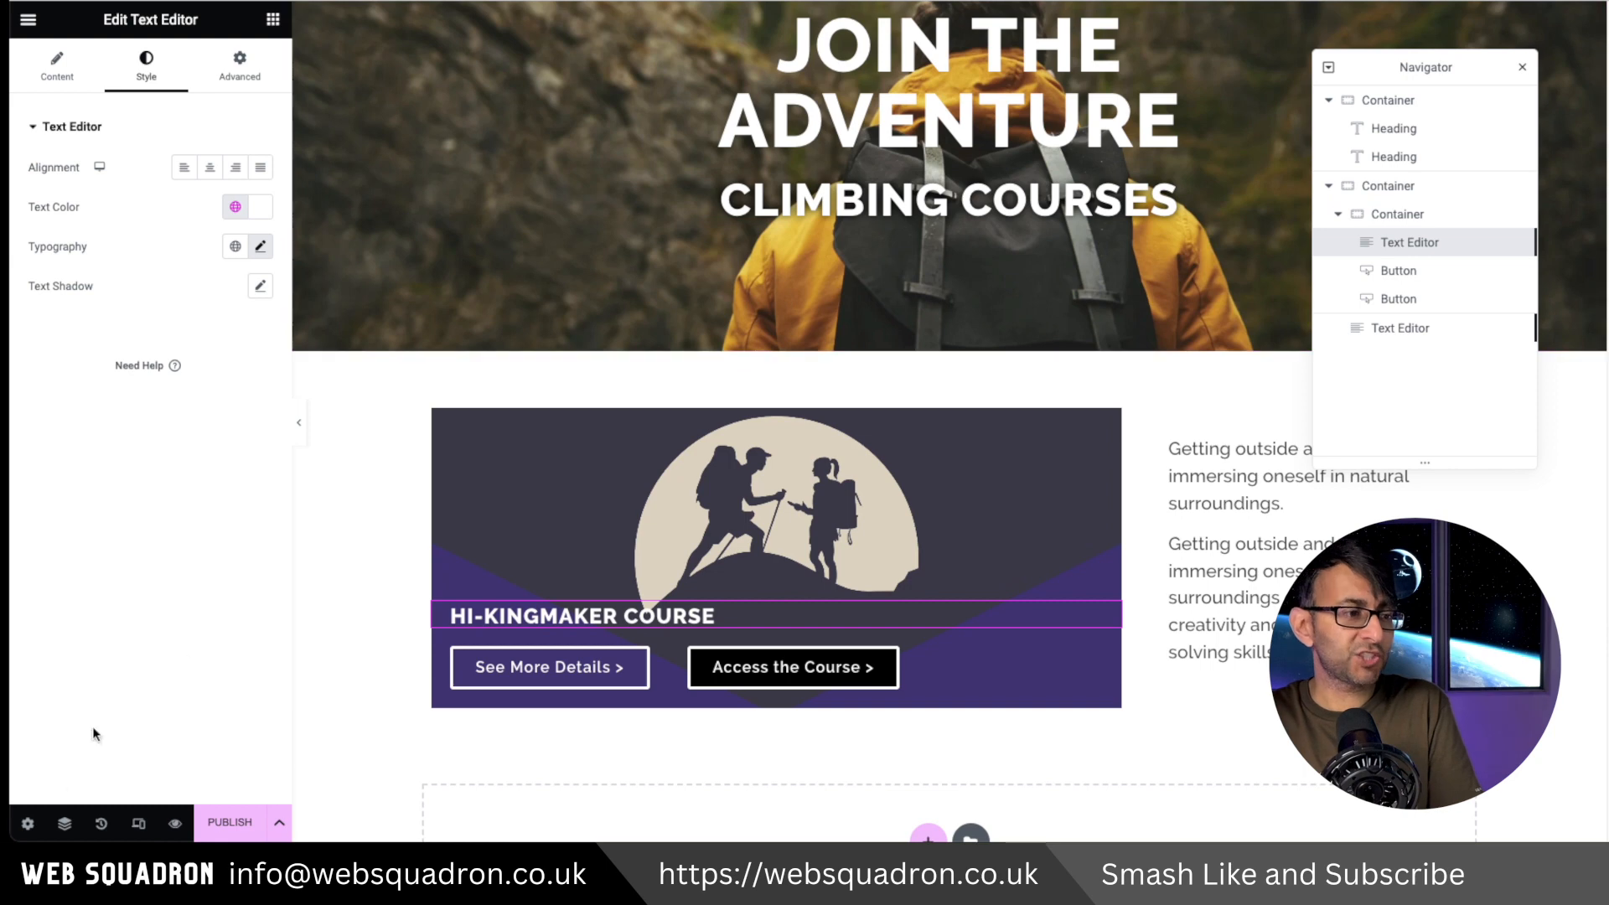
pyautogui.scroll(1, 838, 252)
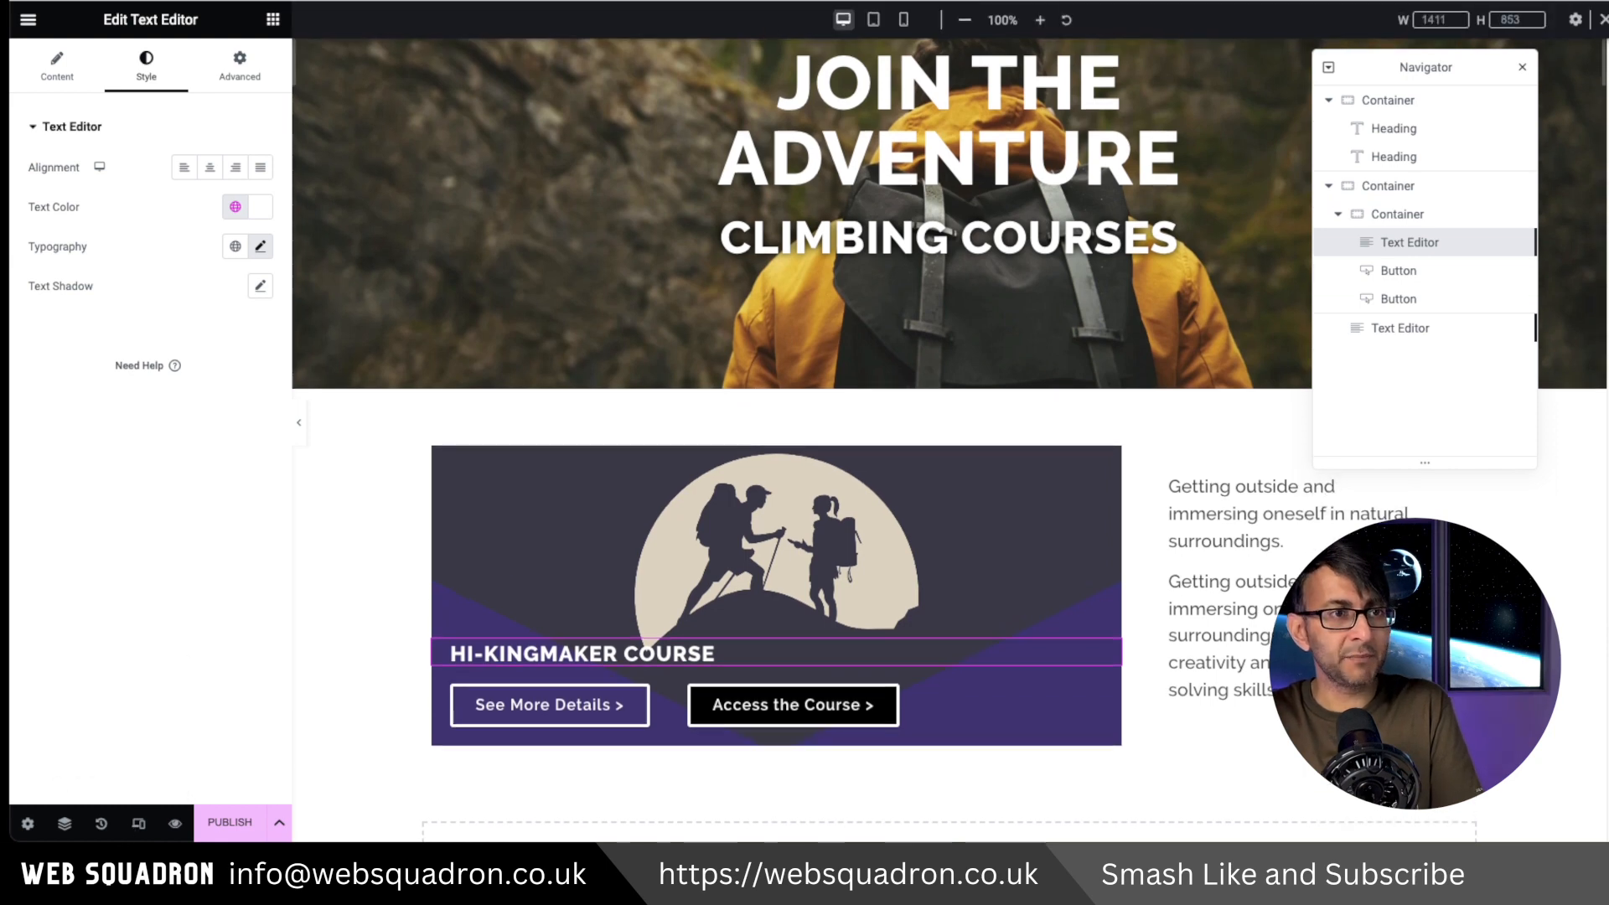
# Preview the mobile layout at 378 px wide and give the outer banner container 60 px top padding
pyautogui.click(904, 20)
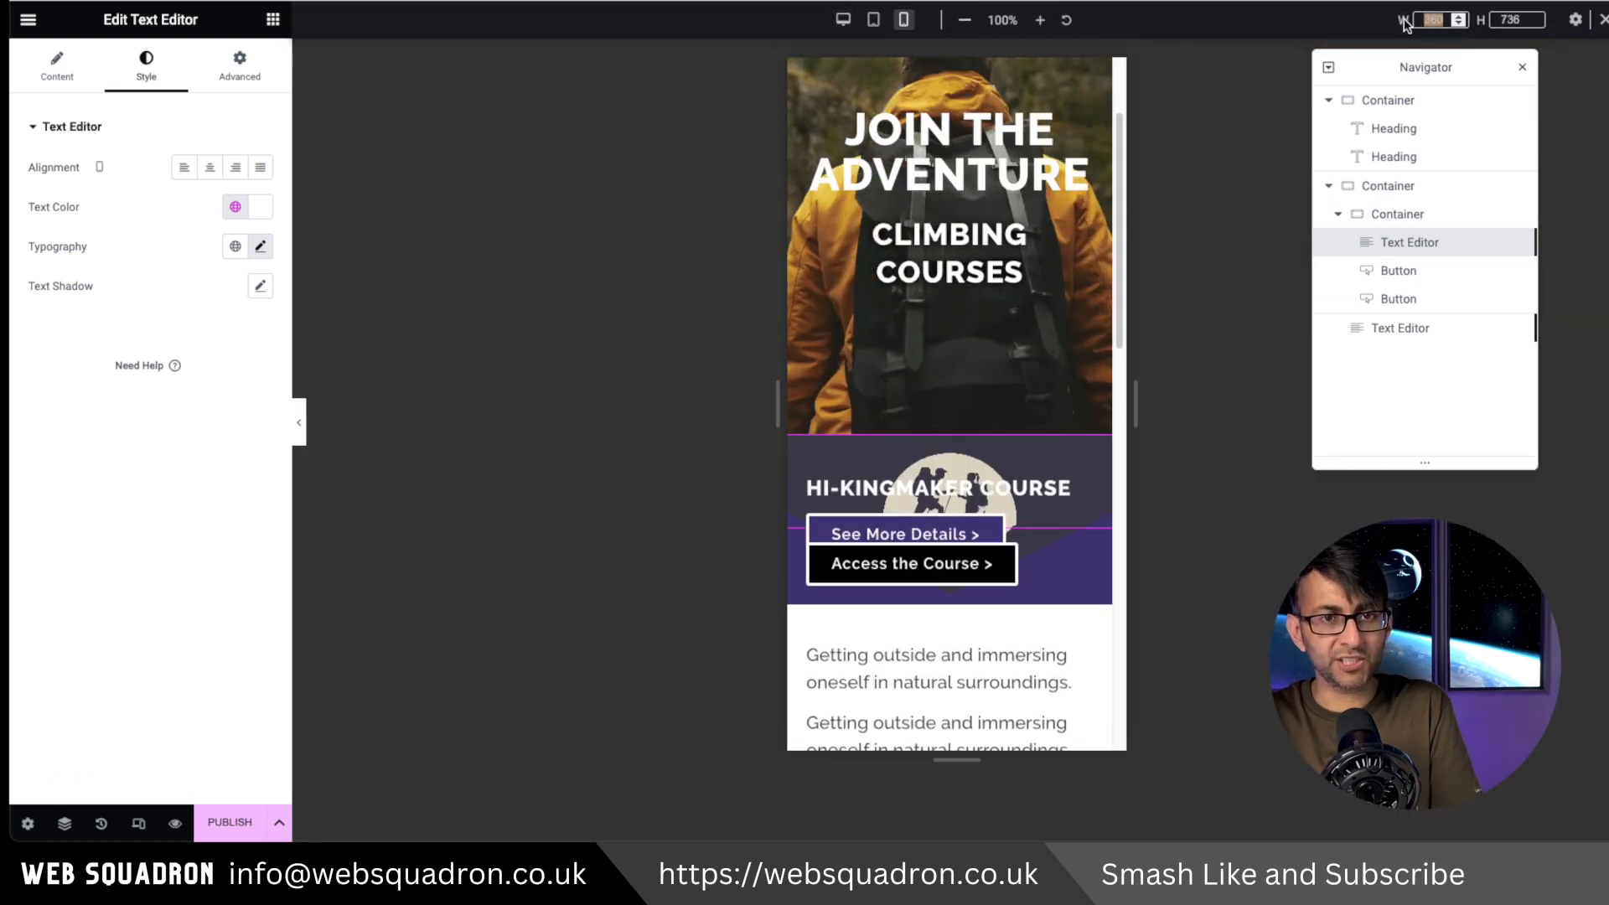
pyautogui.write('378')
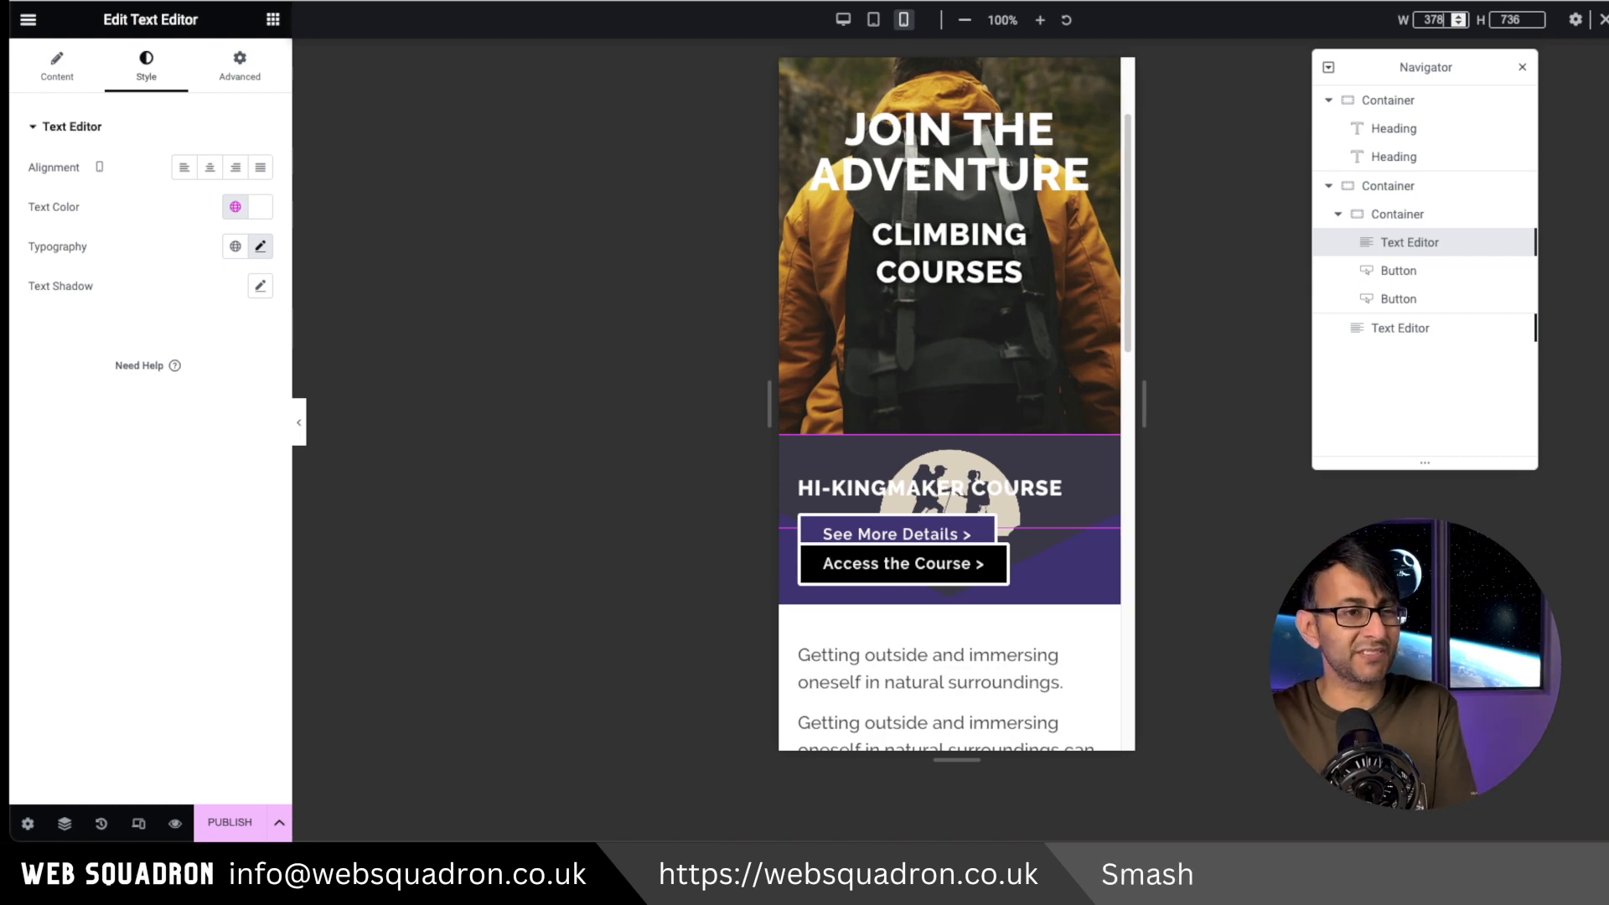
pyautogui.click(1388, 185)
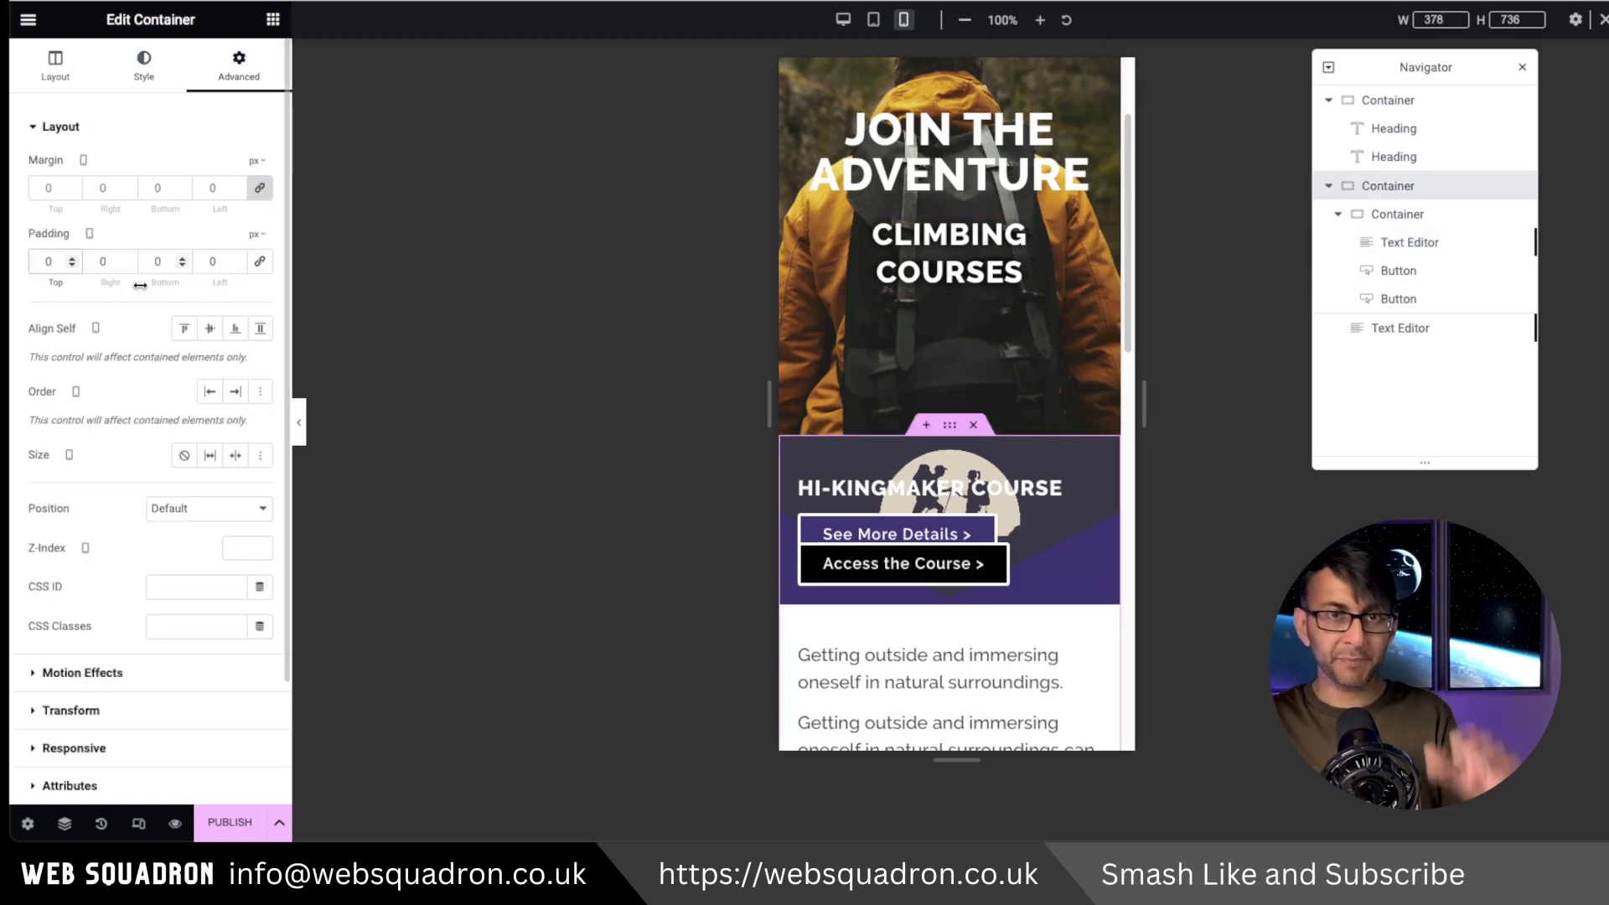
pyautogui.write('60')
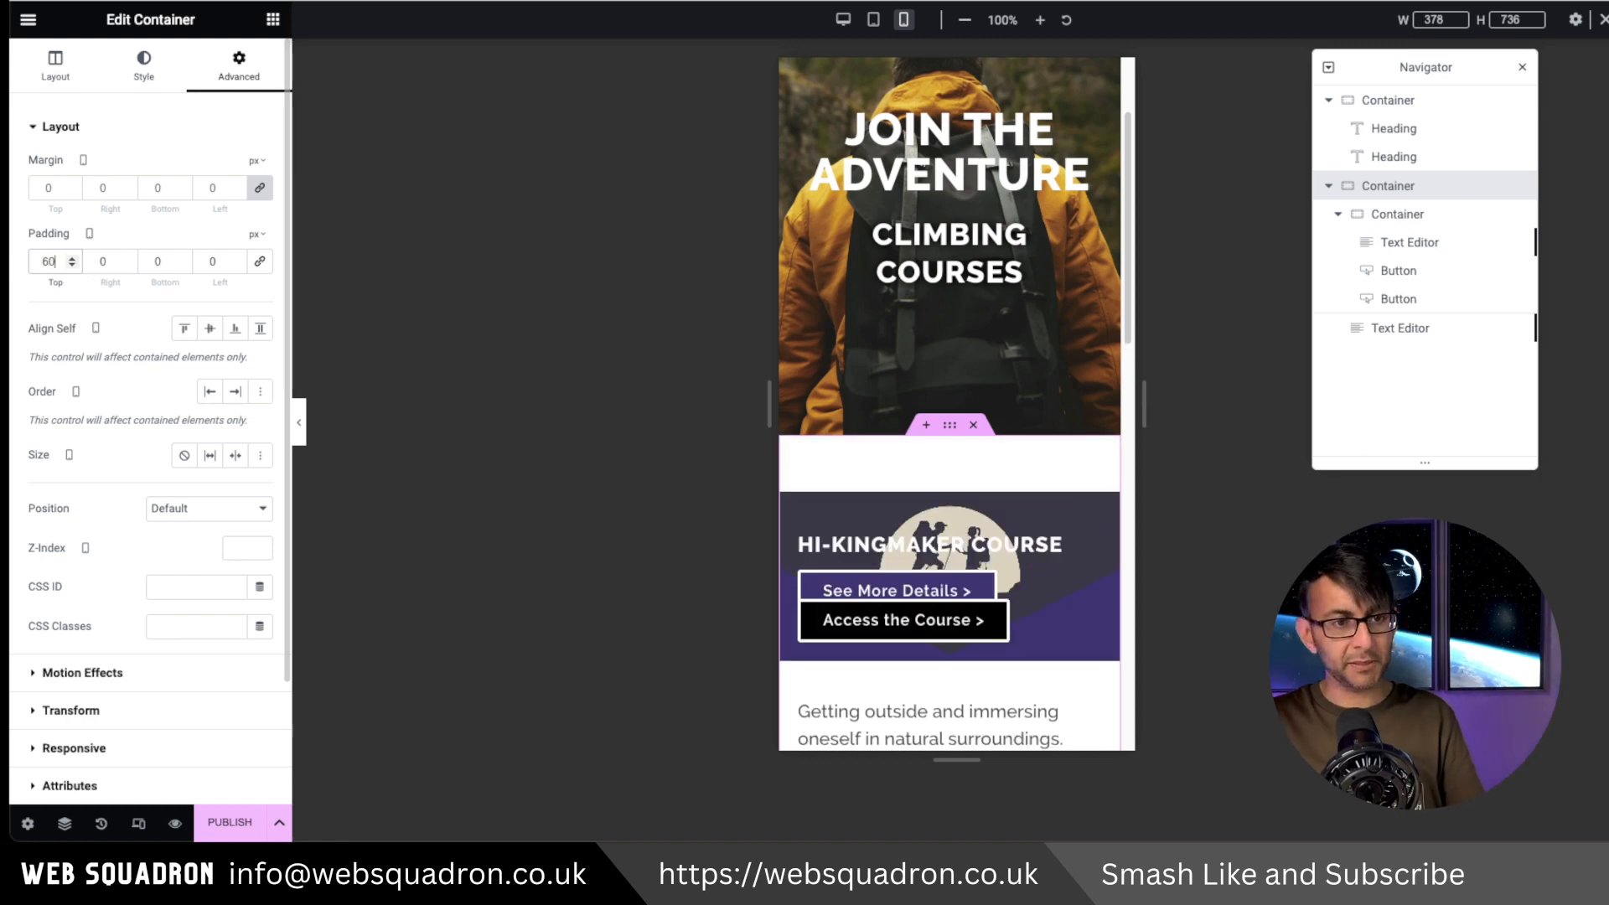
# Set the inner banner container's mobile padding to 100 px top and 20 px bottom, leaving both sides at 0
pyautogui.click(1442, 216)
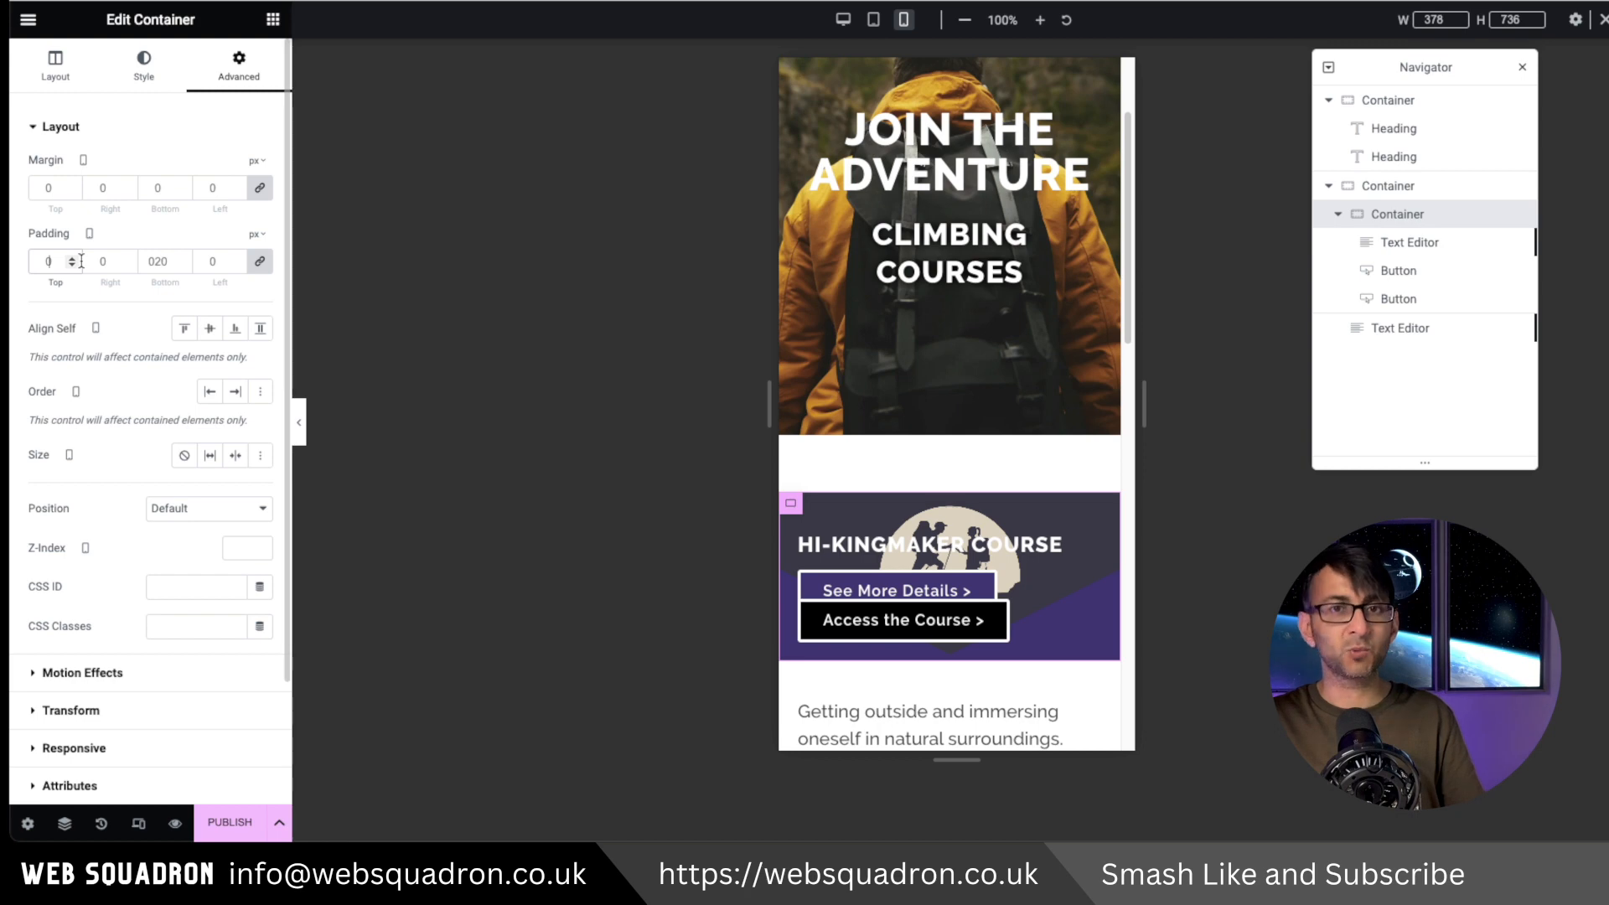
pyautogui.doubleClick(158, 262)
pyautogui.write('0')
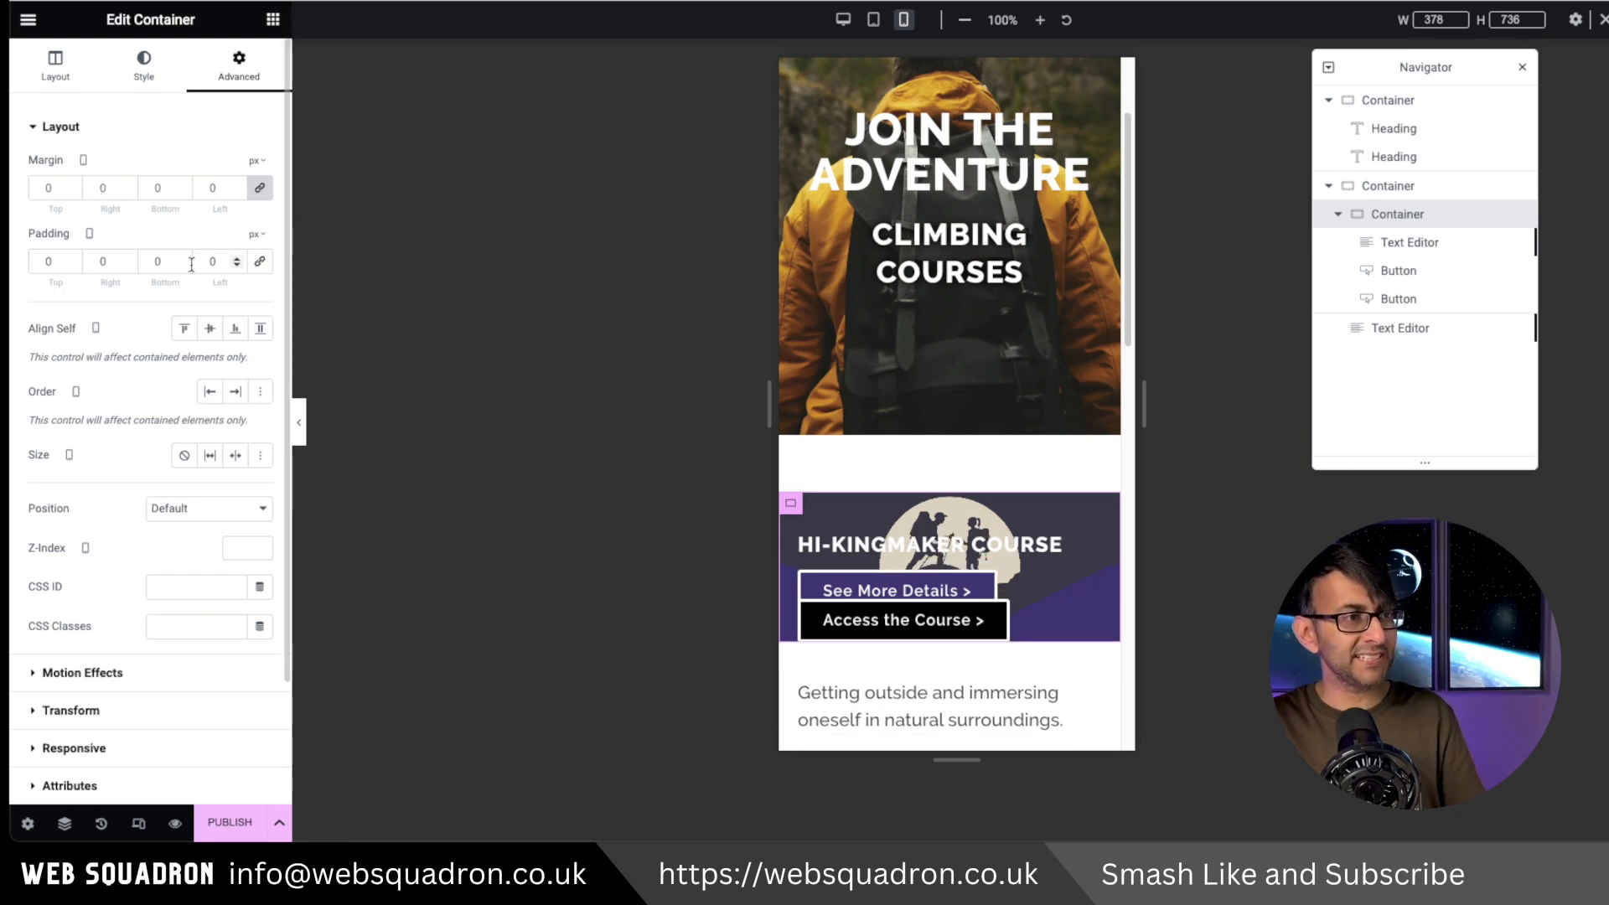
pyautogui.doubleClick(61, 261)
pyautogui.write('100')
pyautogui.press('Tab')
pyautogui.press('Tab')
pyautogui.write('20')
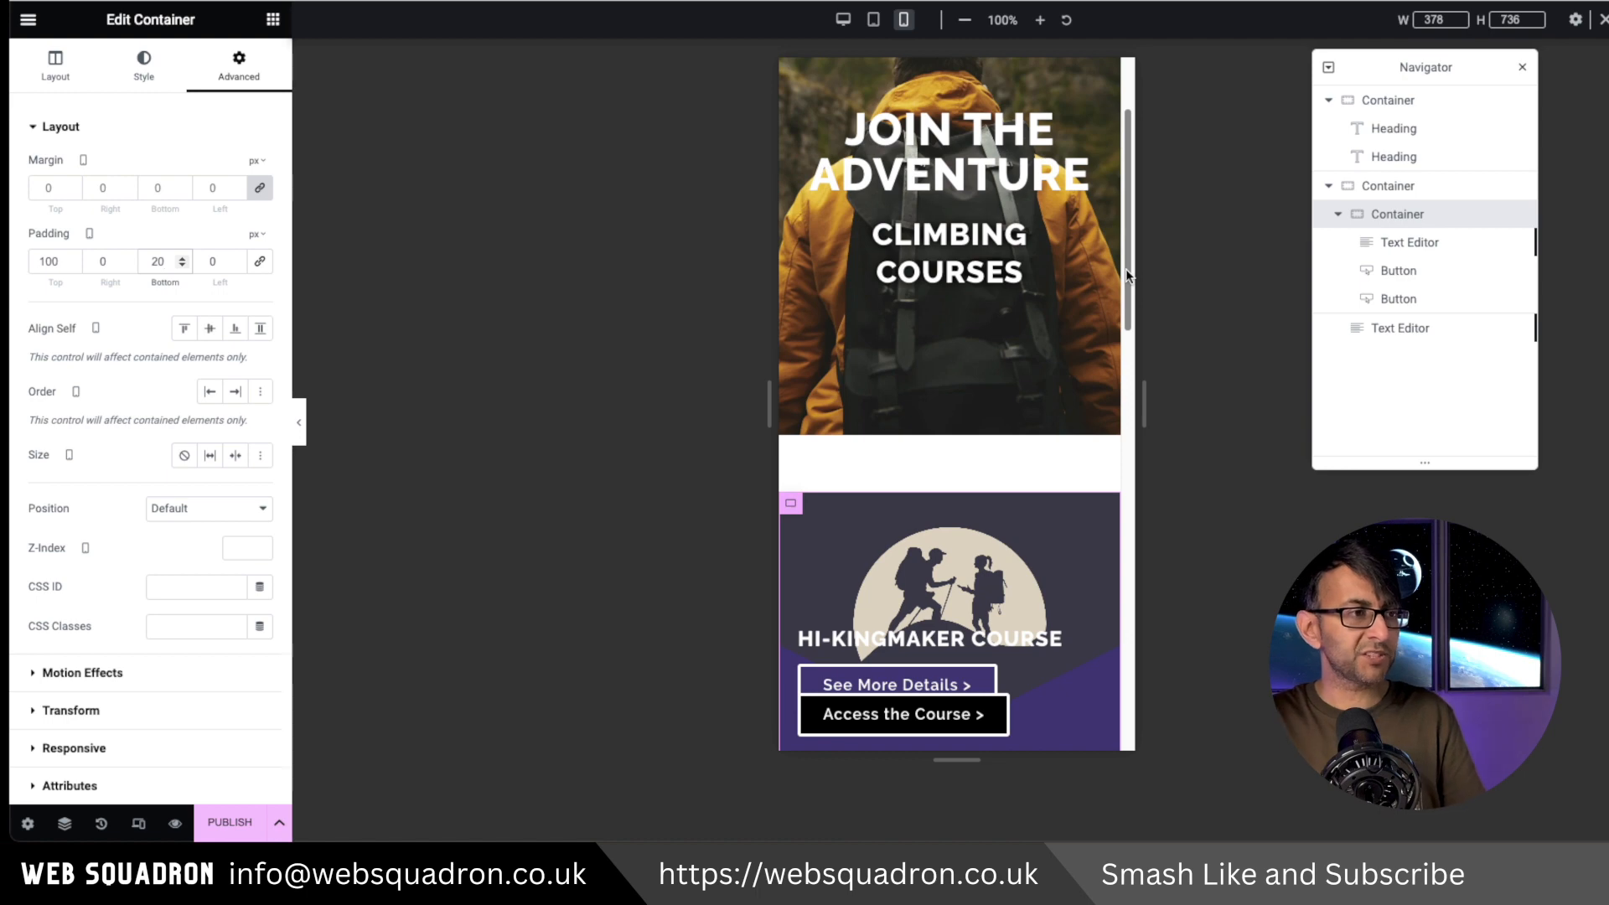
# Set the "Access the Course >" button's mobile top margin to 0
pyautogui.moveTo(1125, 269); pyautogui.dragTo(1130, 334)
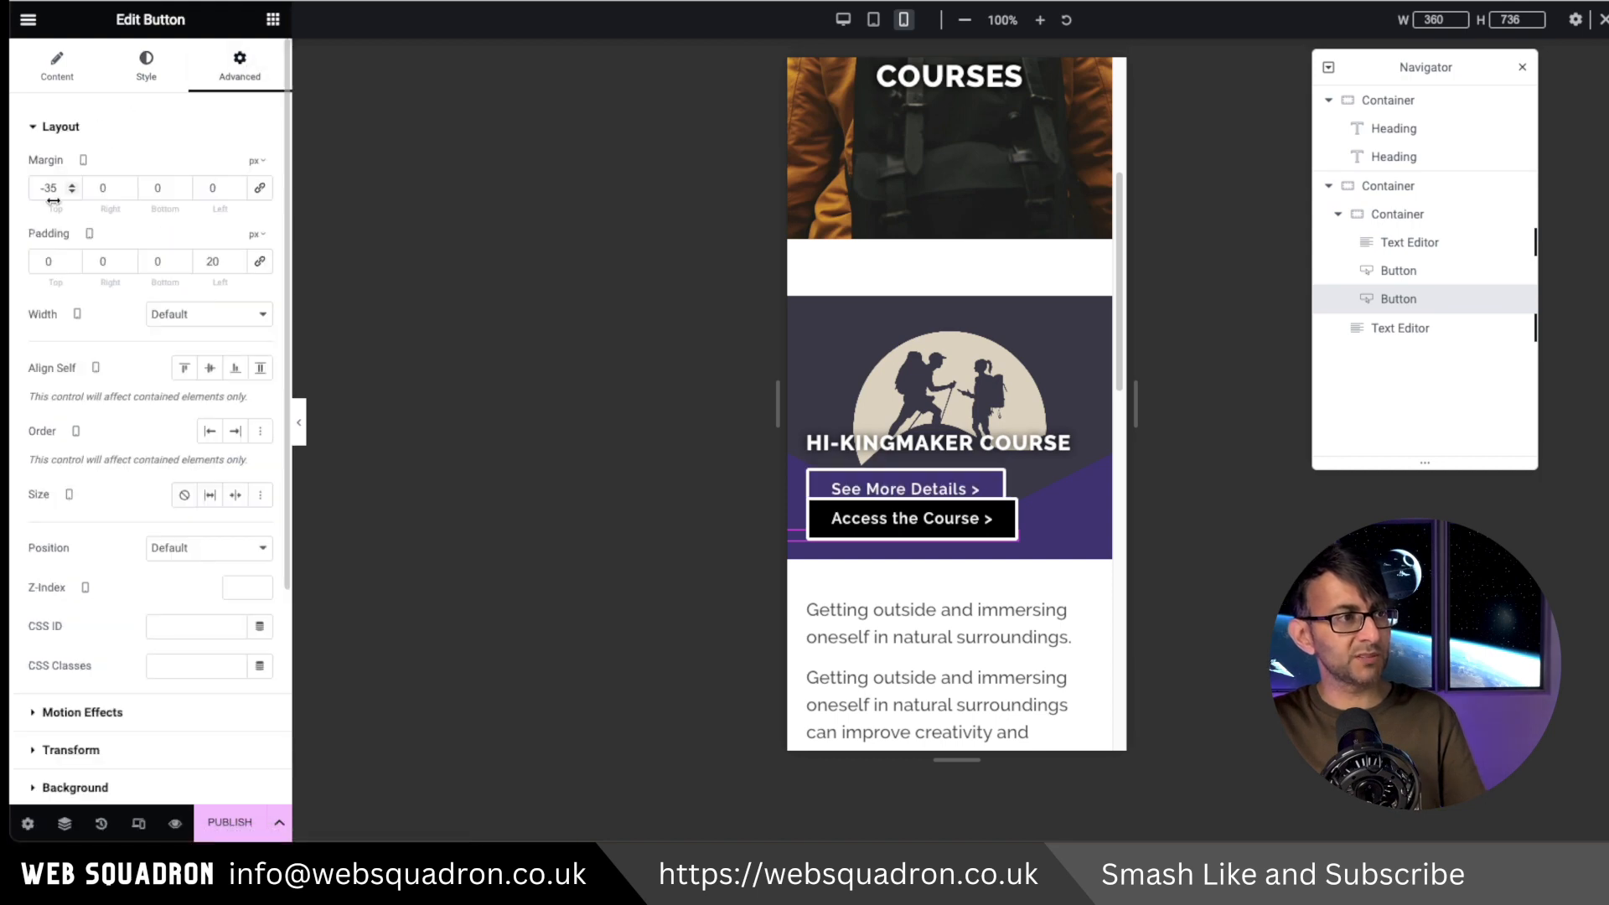
pyautogui.doubleClick(50, 190)
pyautogui.write('0')
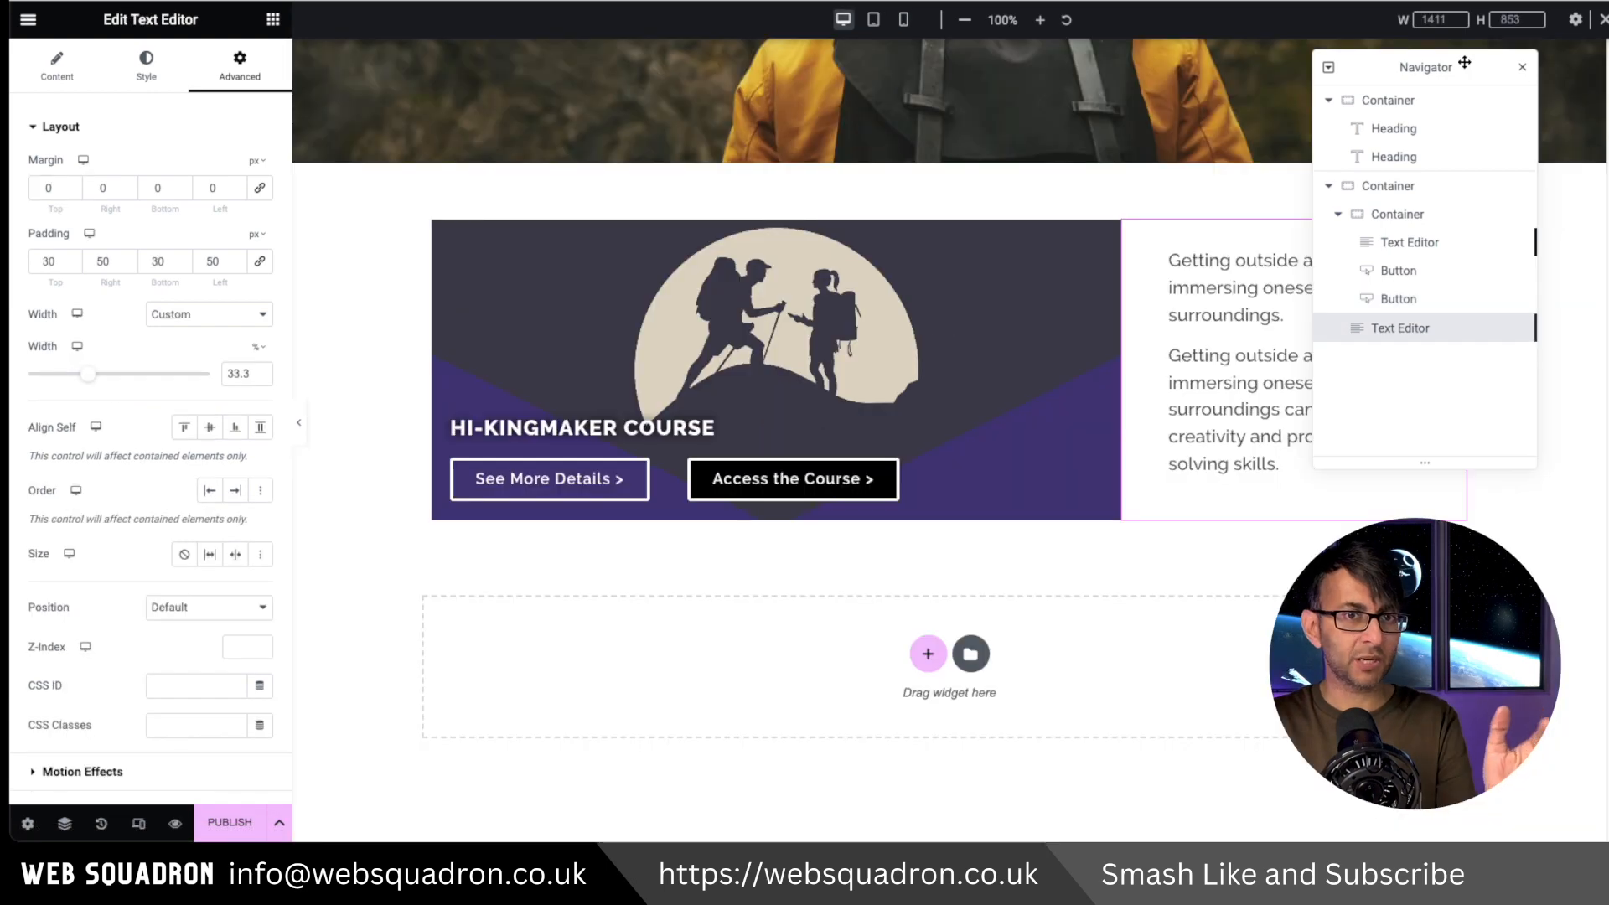
# Move the Navigator off the banner text and duplicate the entire Hi-Kingmaker banner container
pyautogui.moveTo(1463, 67); pyautogui.dragTo(305, 156)
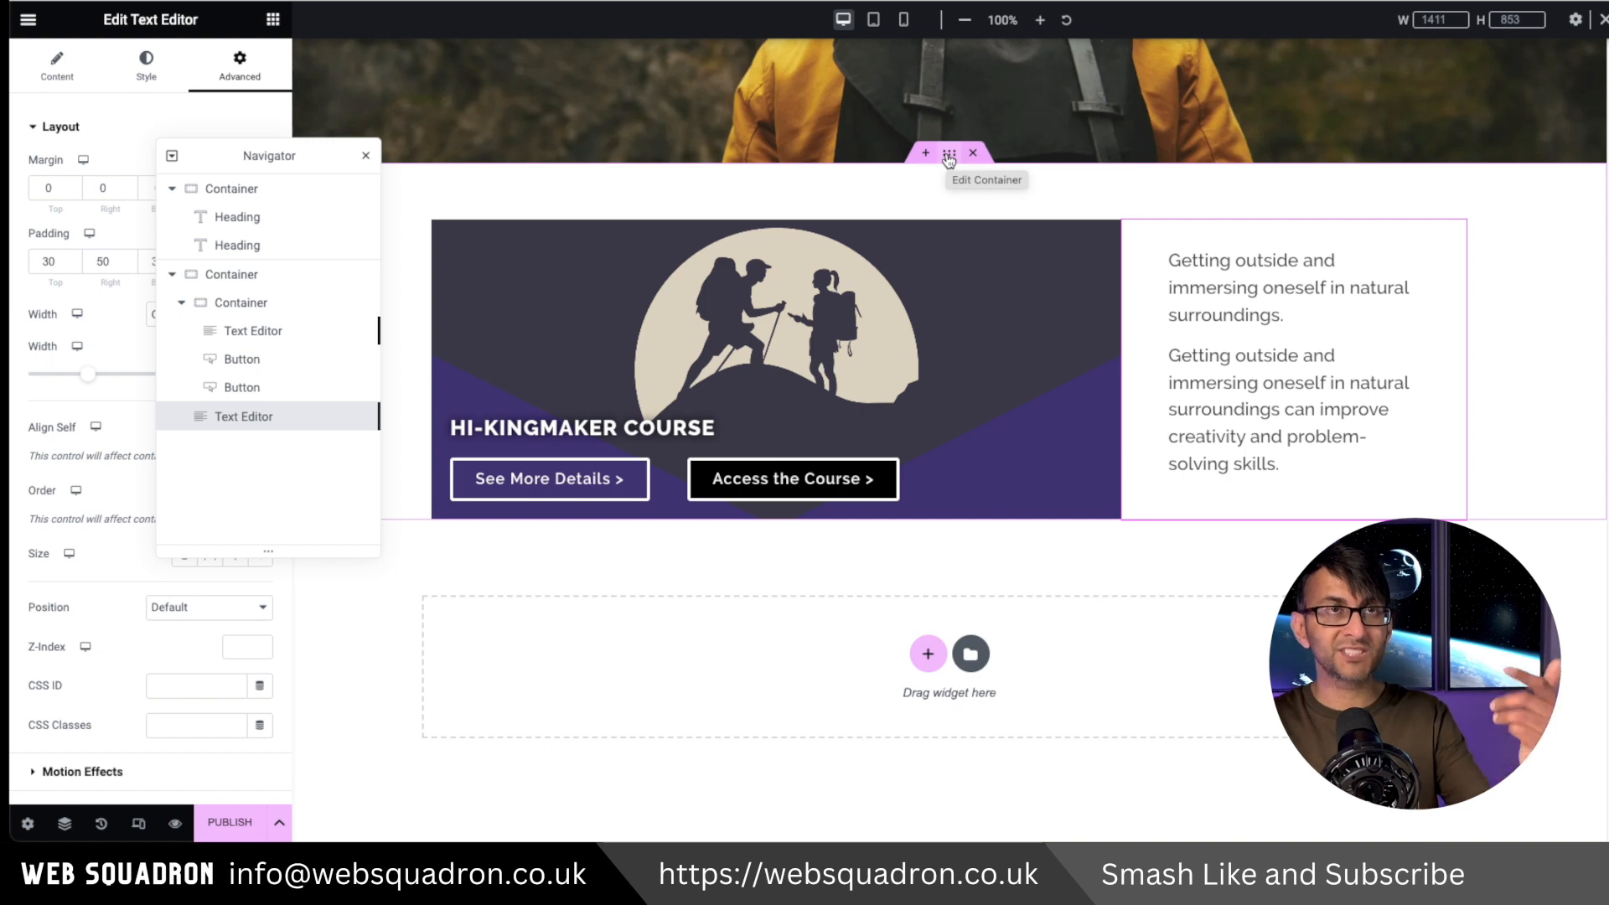
pyautogui.rightClick(949, 159)
pyautogui.click(973, 201)
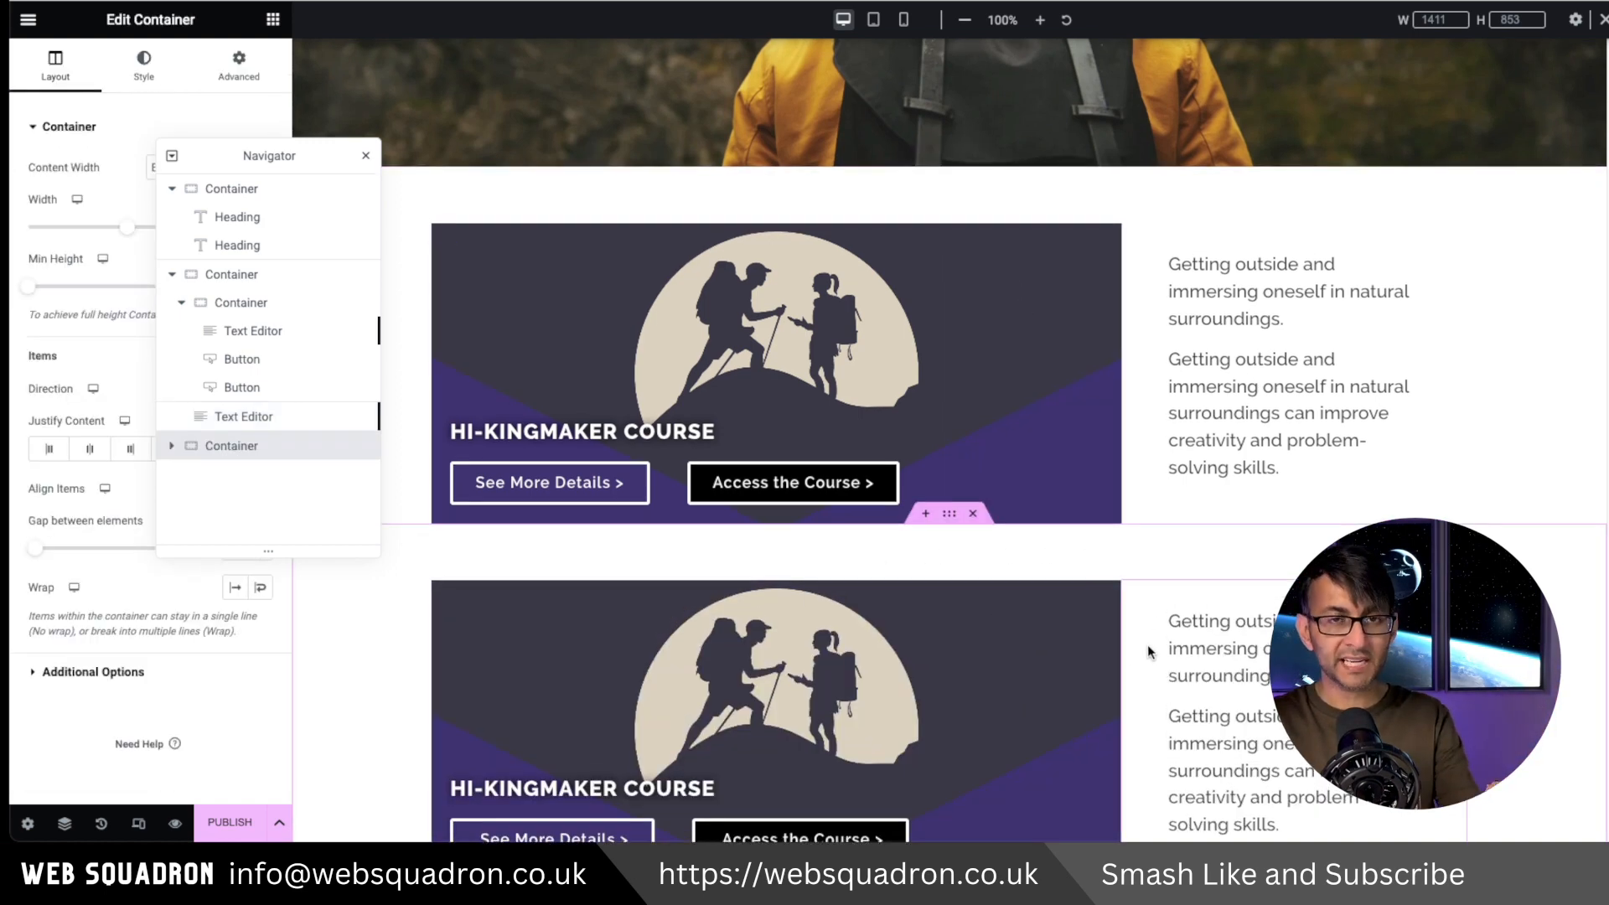
pyautogui.scroll(-1, 1148, 645)
pyautogui.scroll(3, 904, 668)
pyautogui.scroll(-3, 903, 667)
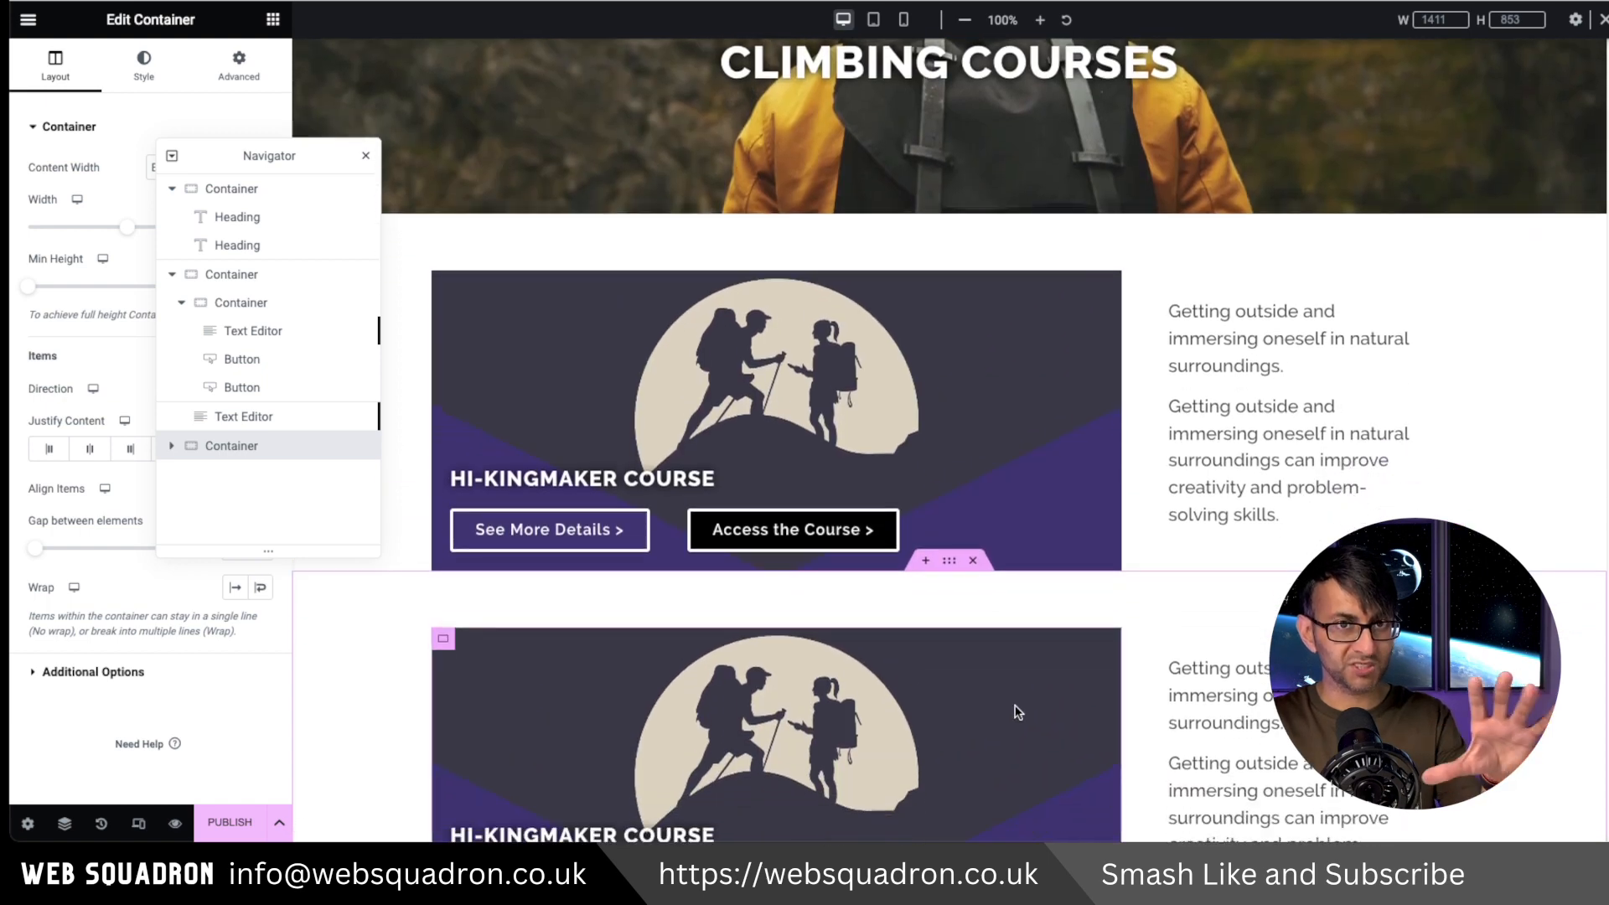
pyautogui.scroll(-3, 1017, 711)
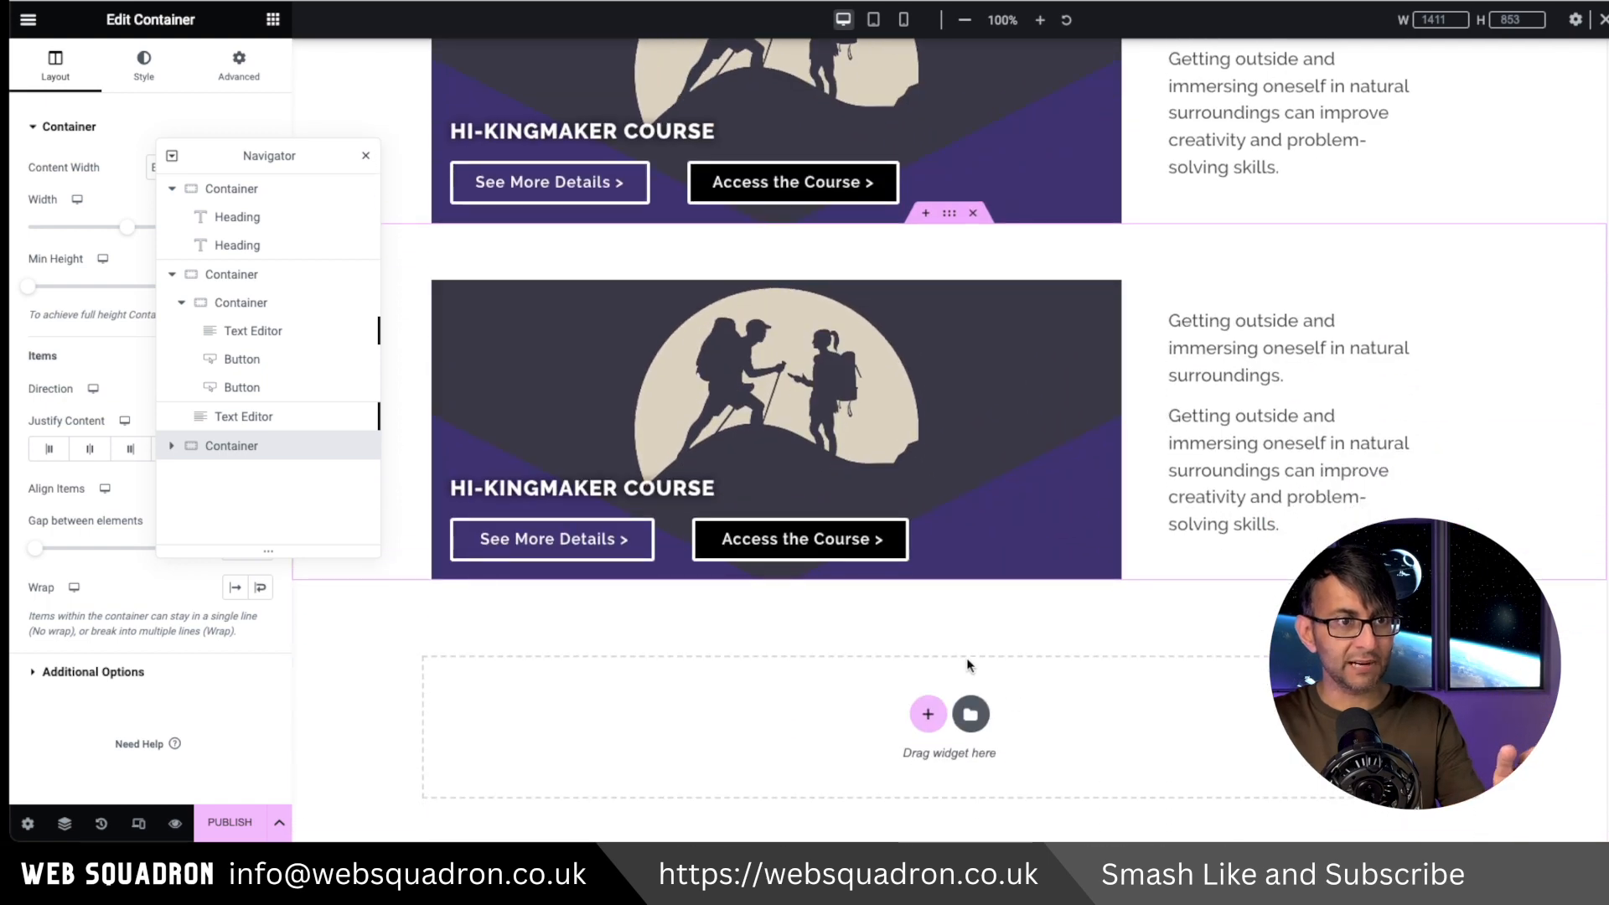
# Replace the duplicated banner's background with the rock-climber image and change its text to "Peak-y Blinder Course"
pyautogui.click(444, 287)
pyautogui.moveTo(276, 156); pyautogui.dragTo(573, 105)
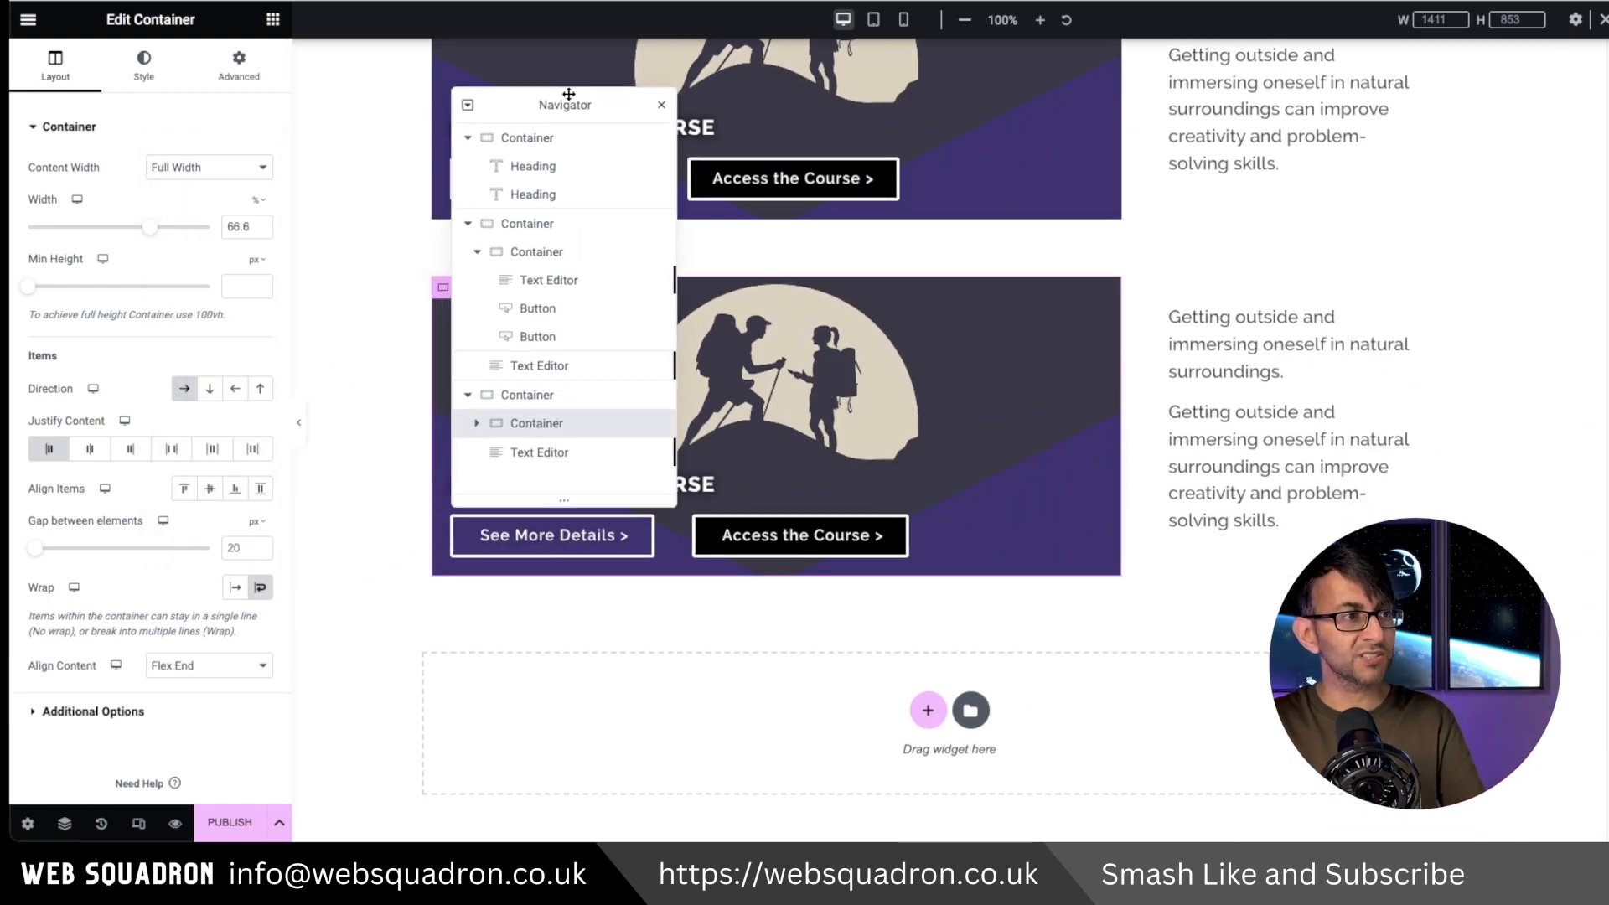
pyautogui.click(143, 63)
pyautogui.click(159, 331)
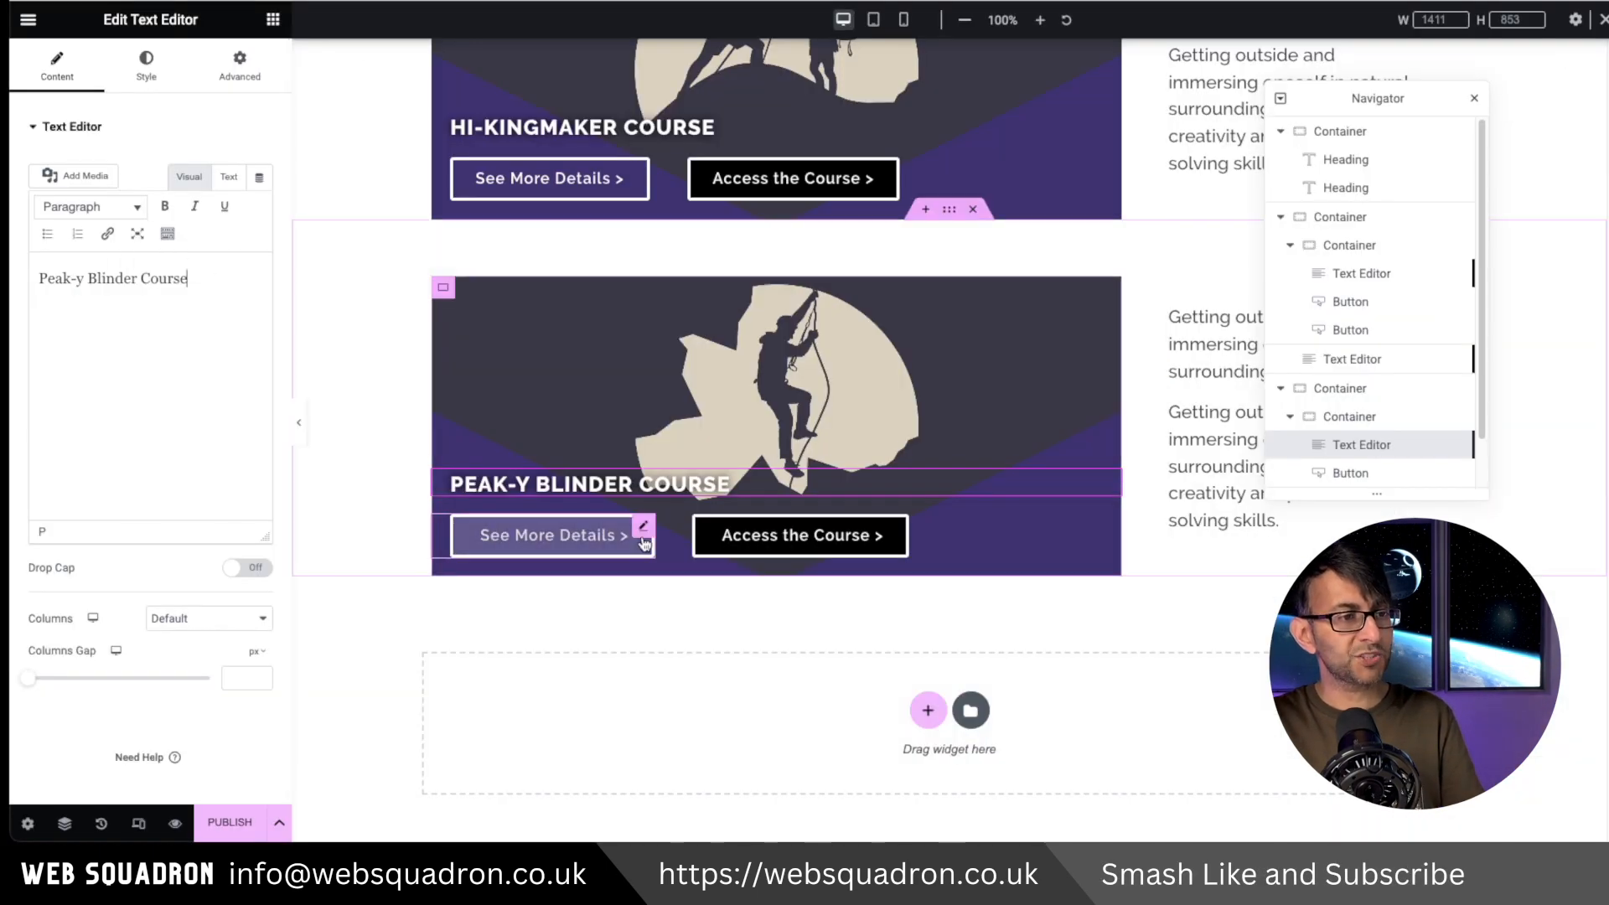
# Link the Peak-y Blinder banner's "See More Details >" button to the Peak-y Blinder product
pyautogui.click(643, 530)
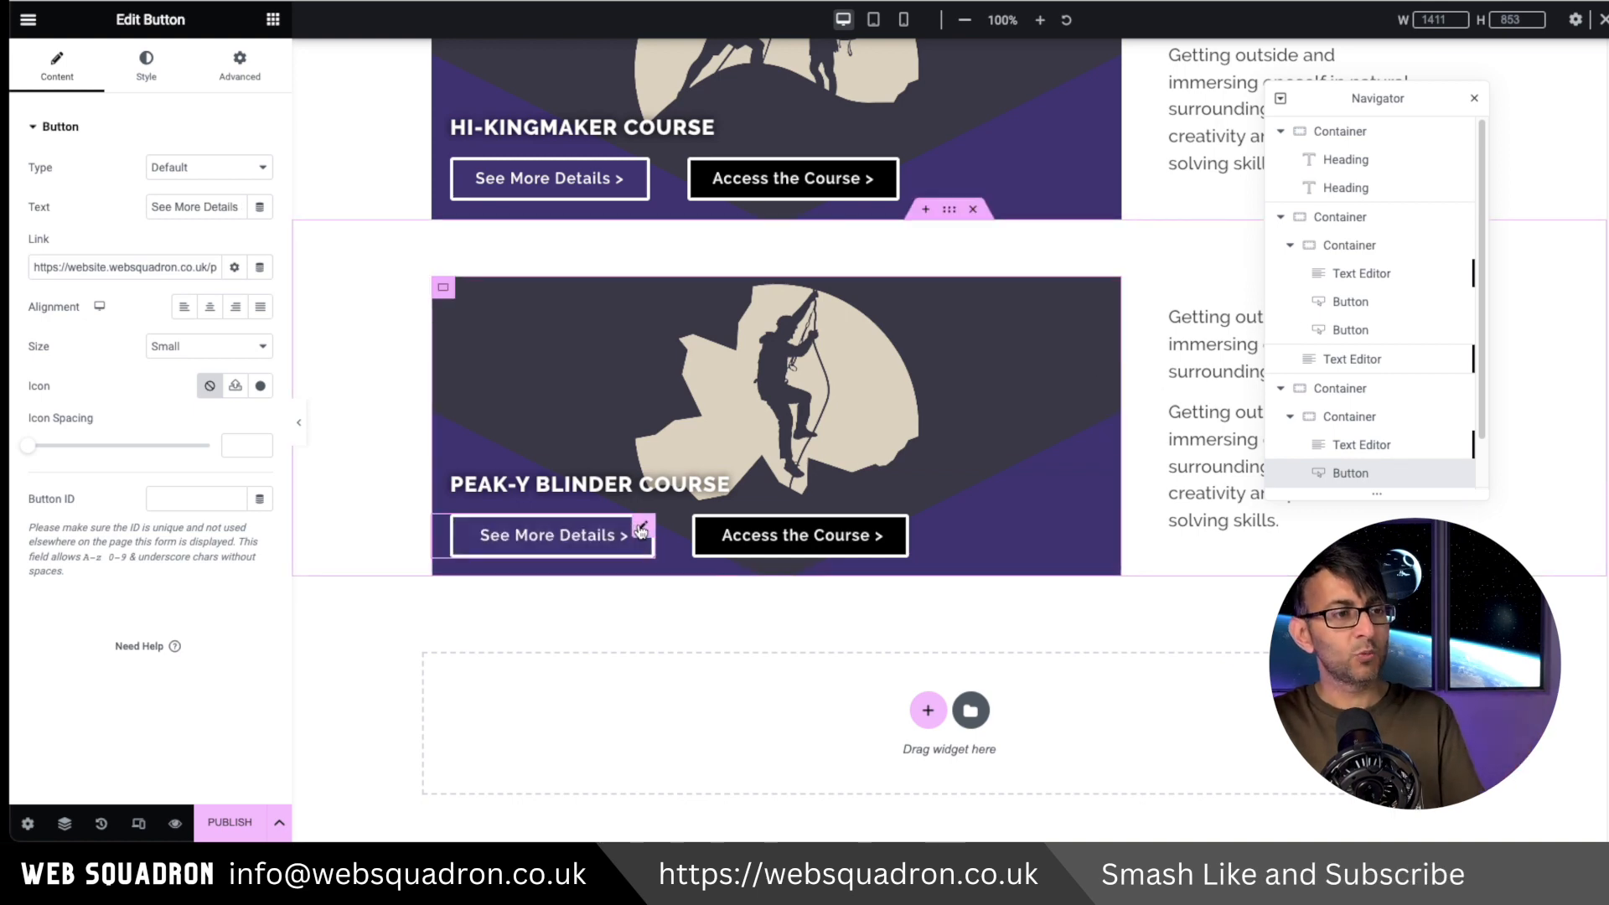
pyautogui.tripleClick(171, 268)
pyautogui.press('BackSpace')
pyautogui.write('peak')
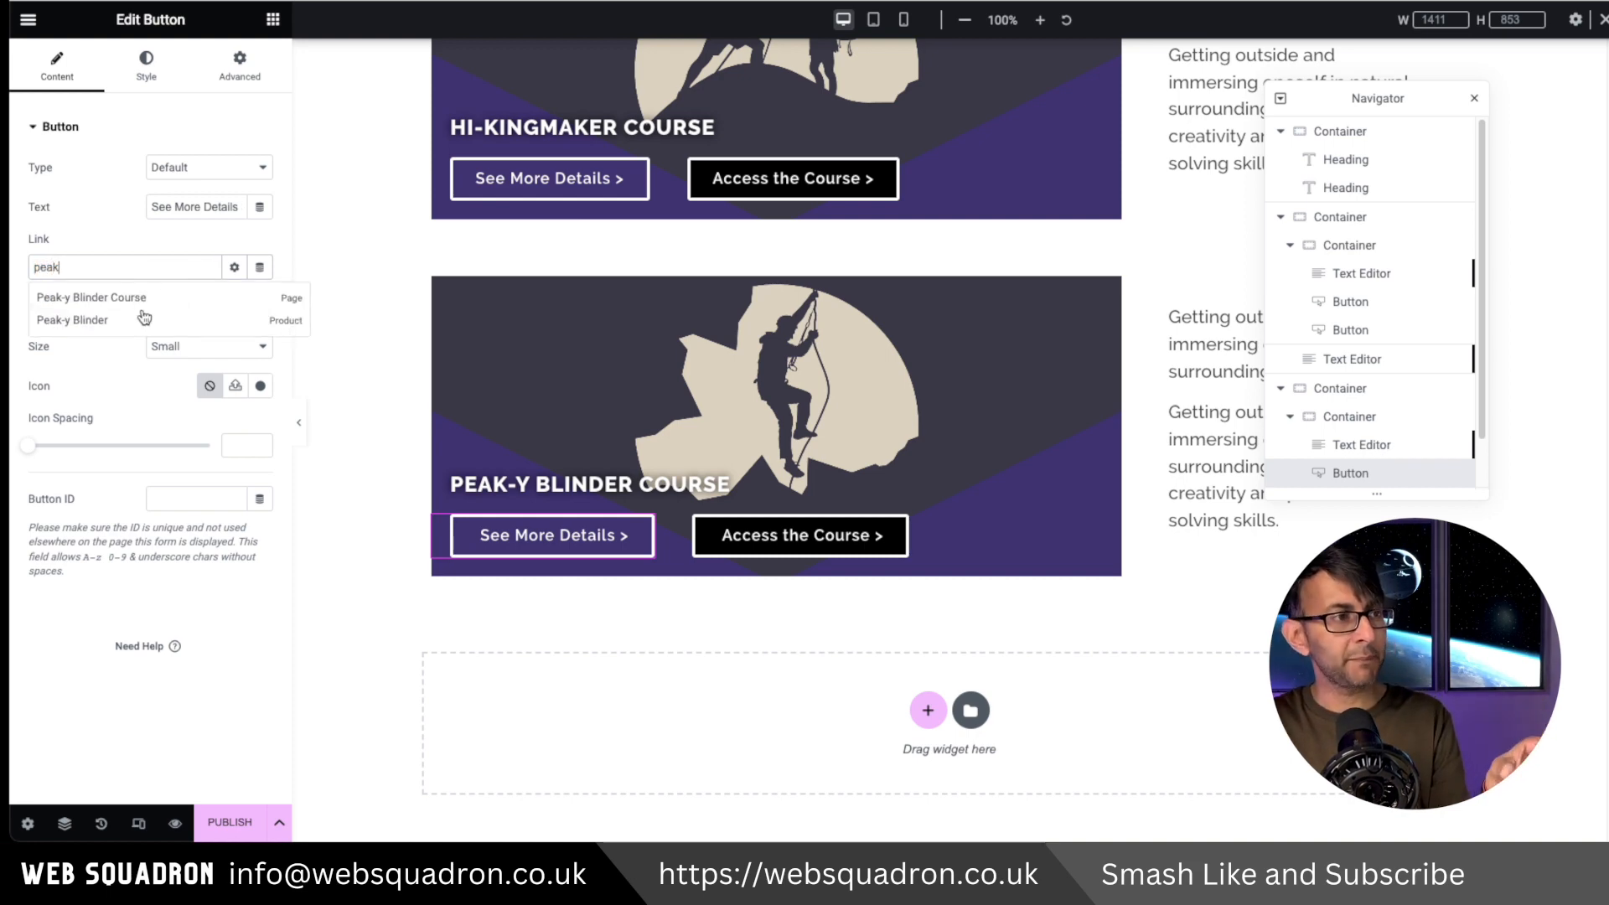
pyautogui.click(115, 322)
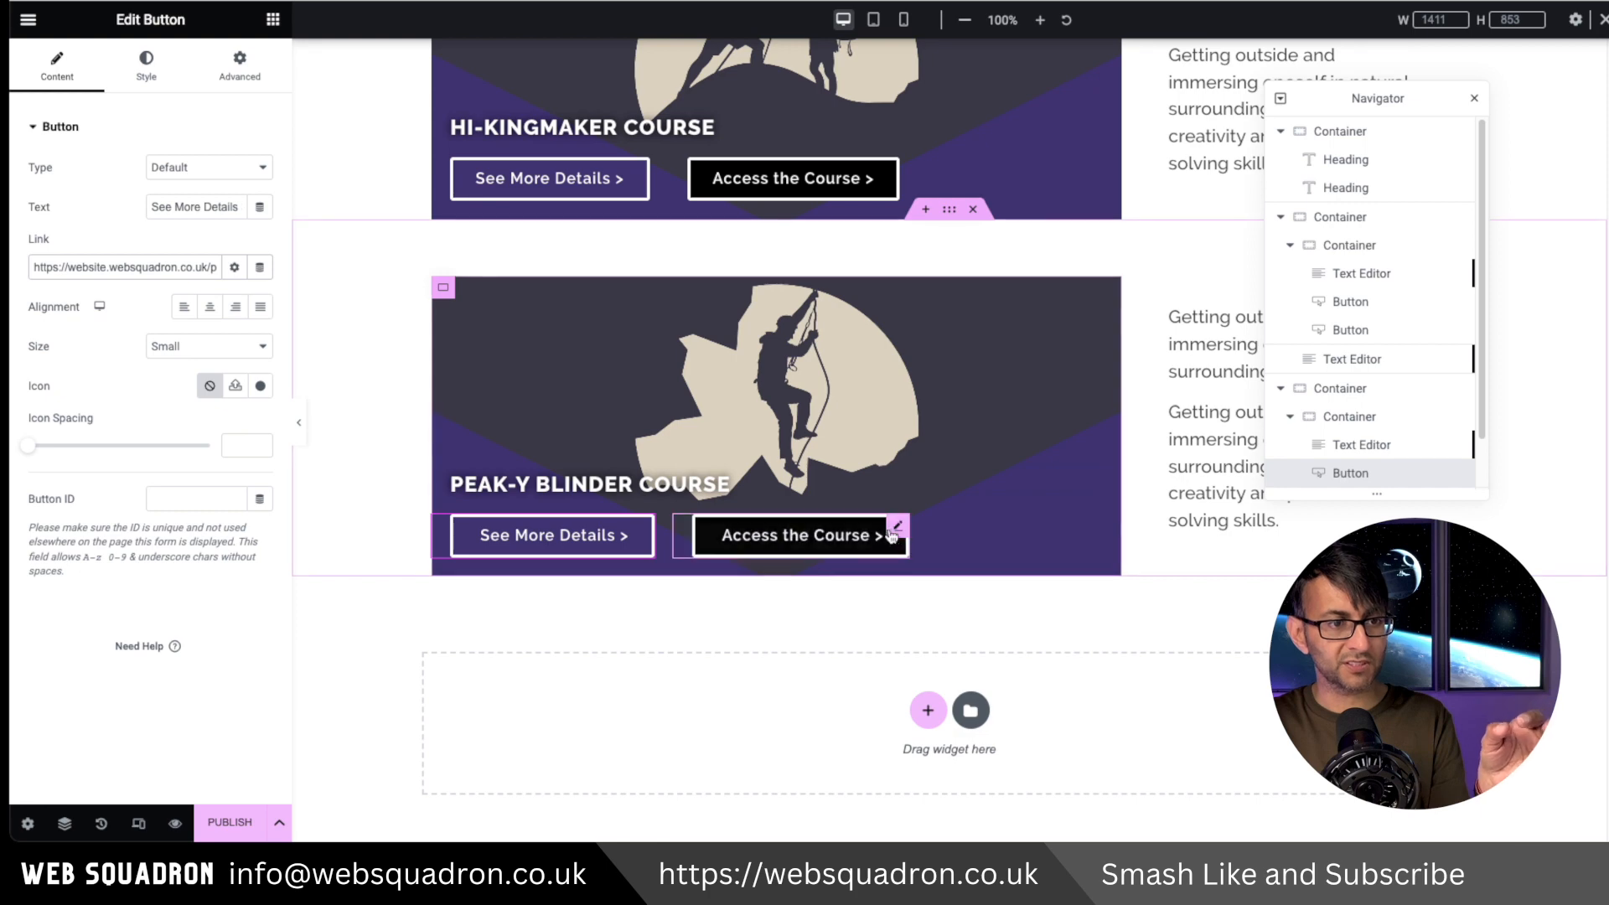
# Link the Peak-y Blinder banner's "Access the Course >" button to the Peak-y Blinder Course page
pyautogui.click(897, 534)
pyautogui.tripleClick(160, 267)
pyautogui.press('BackSpace')
pyautogui.write('peak')
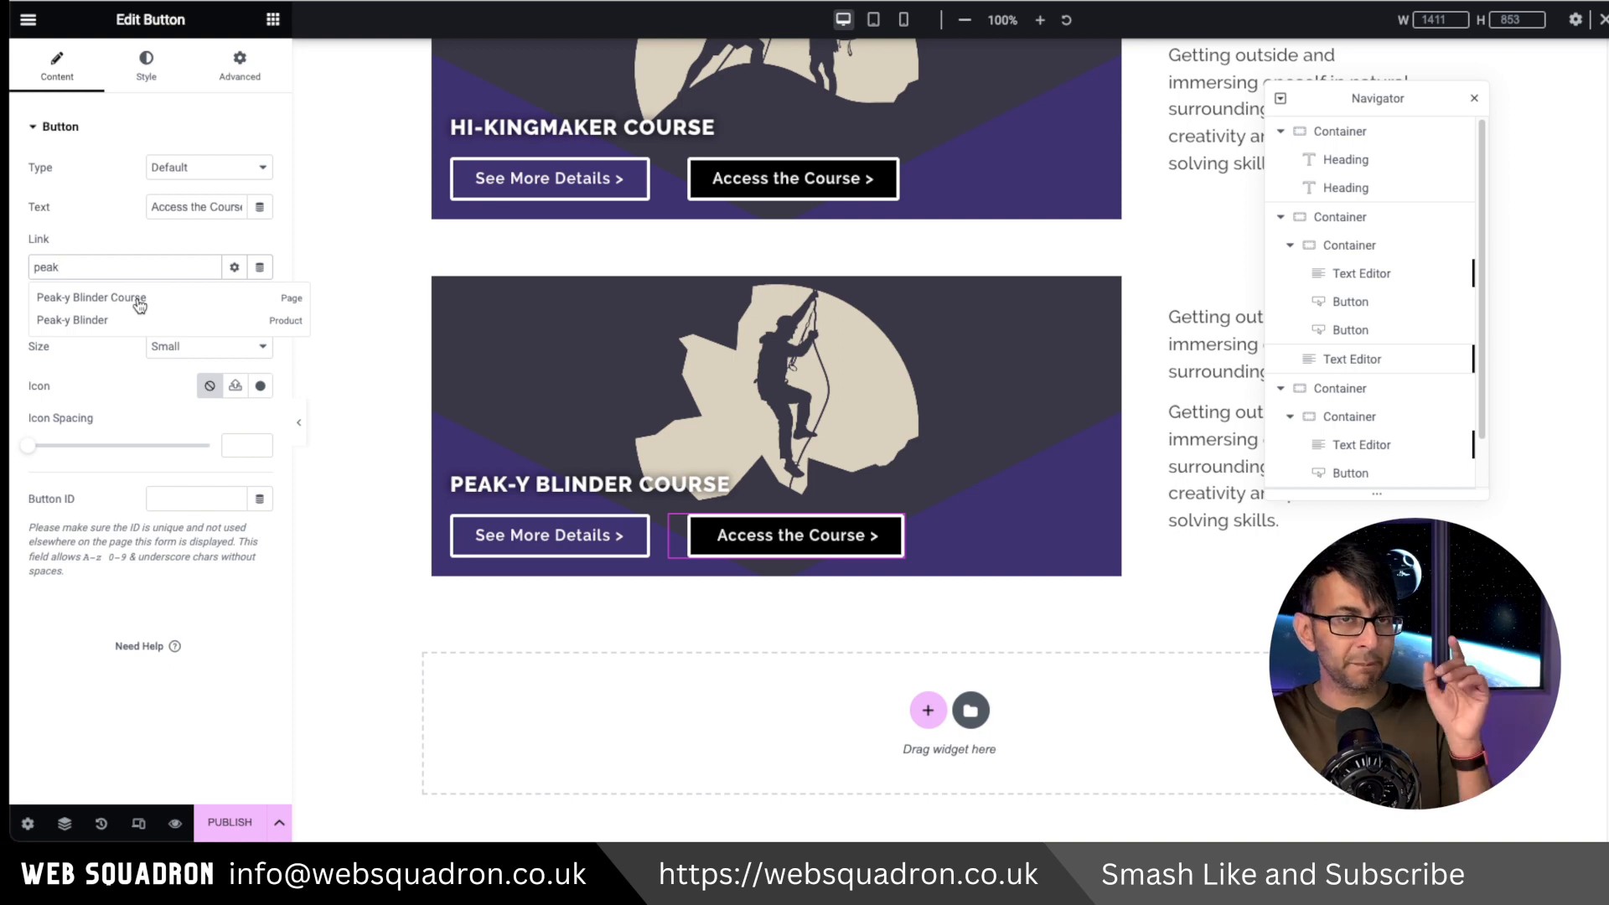
pyautogui.click(138, 302)
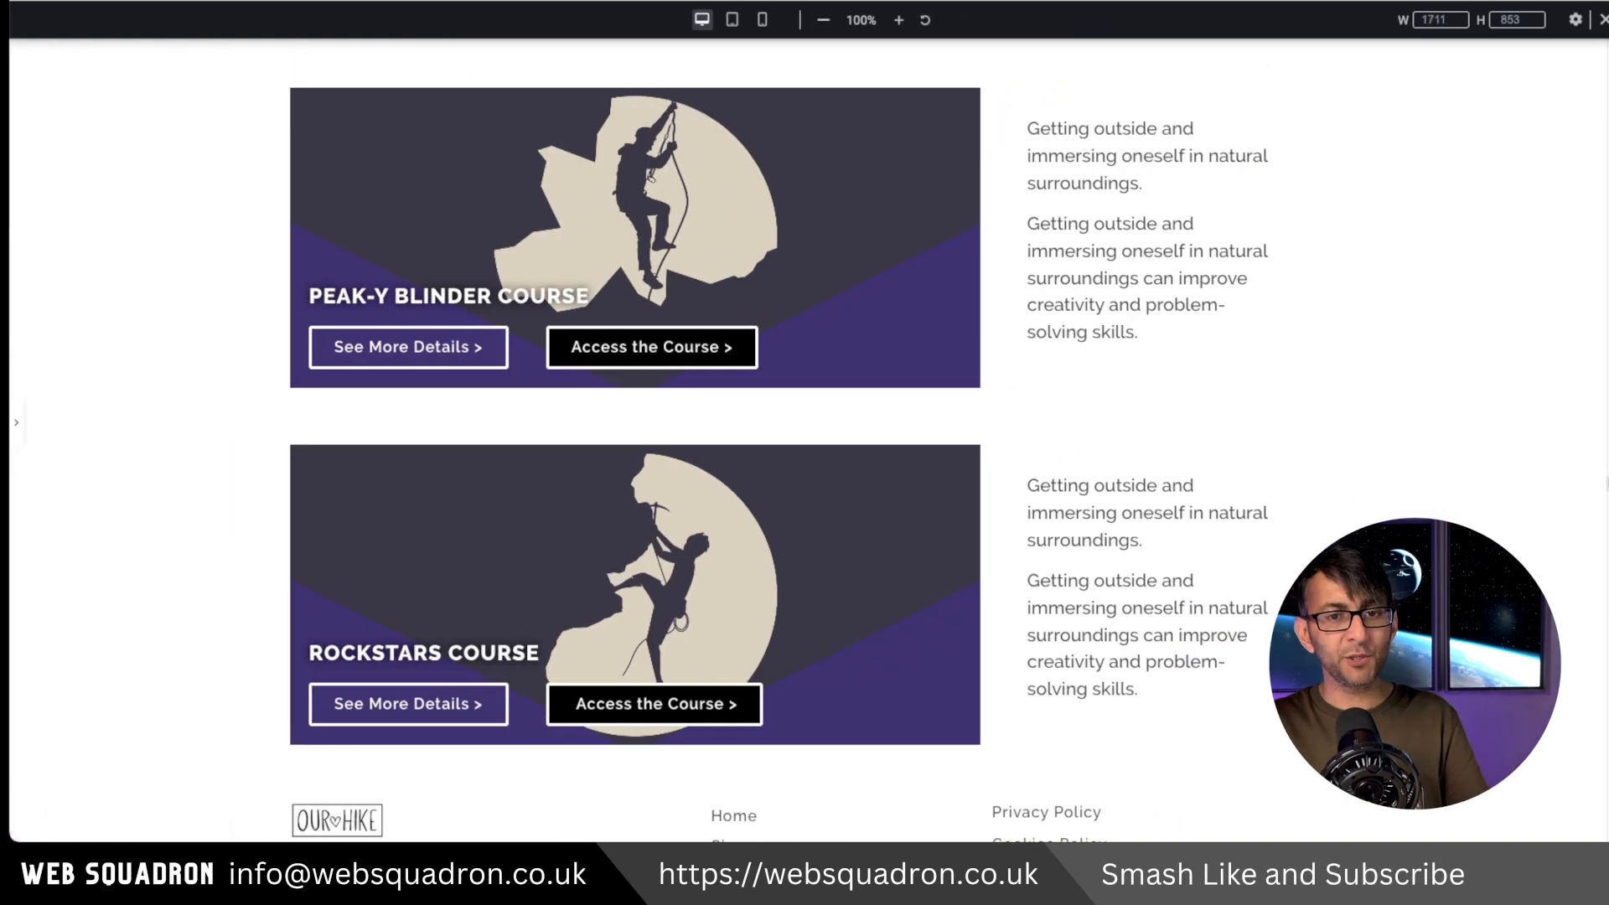
# Examine the Courses page layout from the hero heading down through the three course banners to the footer
pyautogui.scroll(9, 805, 440)
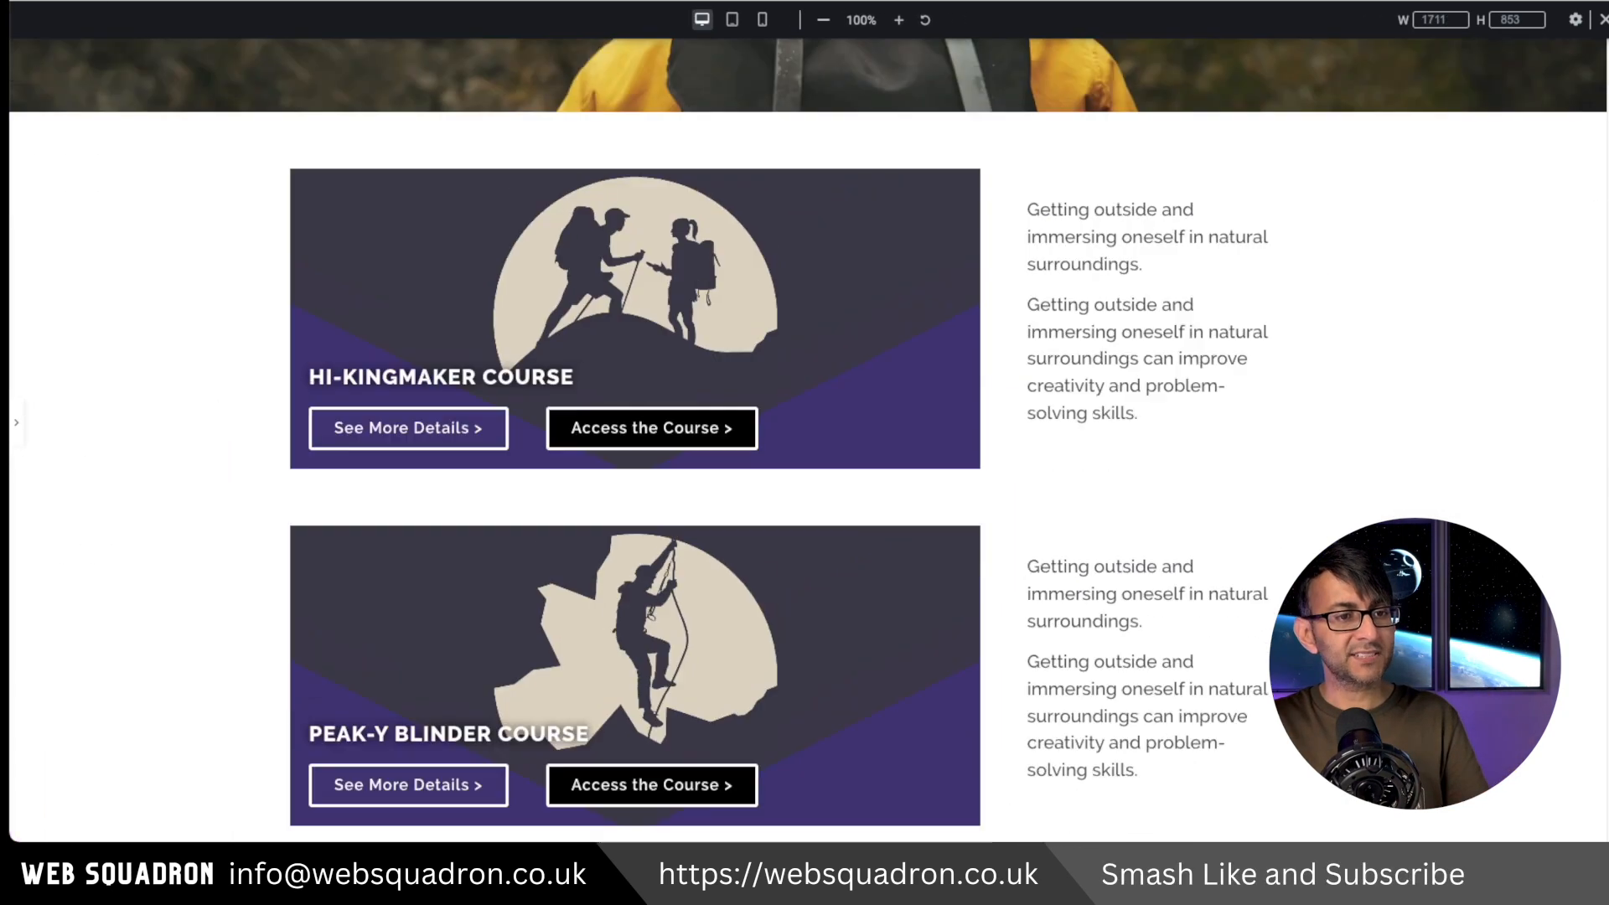
pyautogui.scroll(-10, 805, 440)
pyautogui.scroll(1, 805, 440)
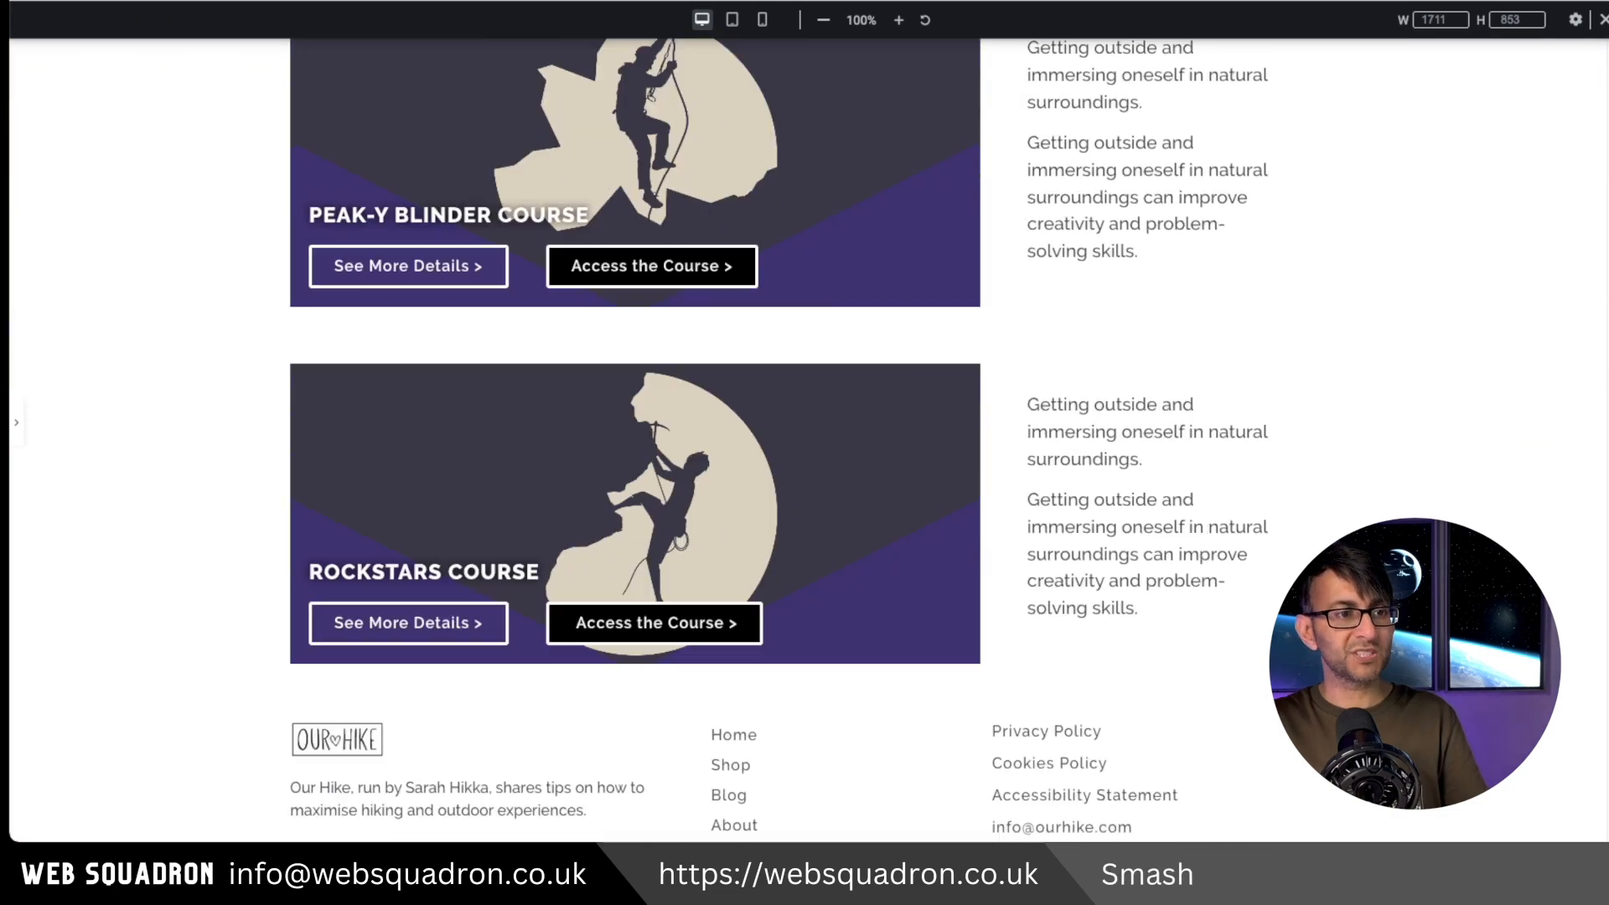
pyautogui.scroll(-2, 805, 440)
pyautogui.scroll(10, 805, 440)
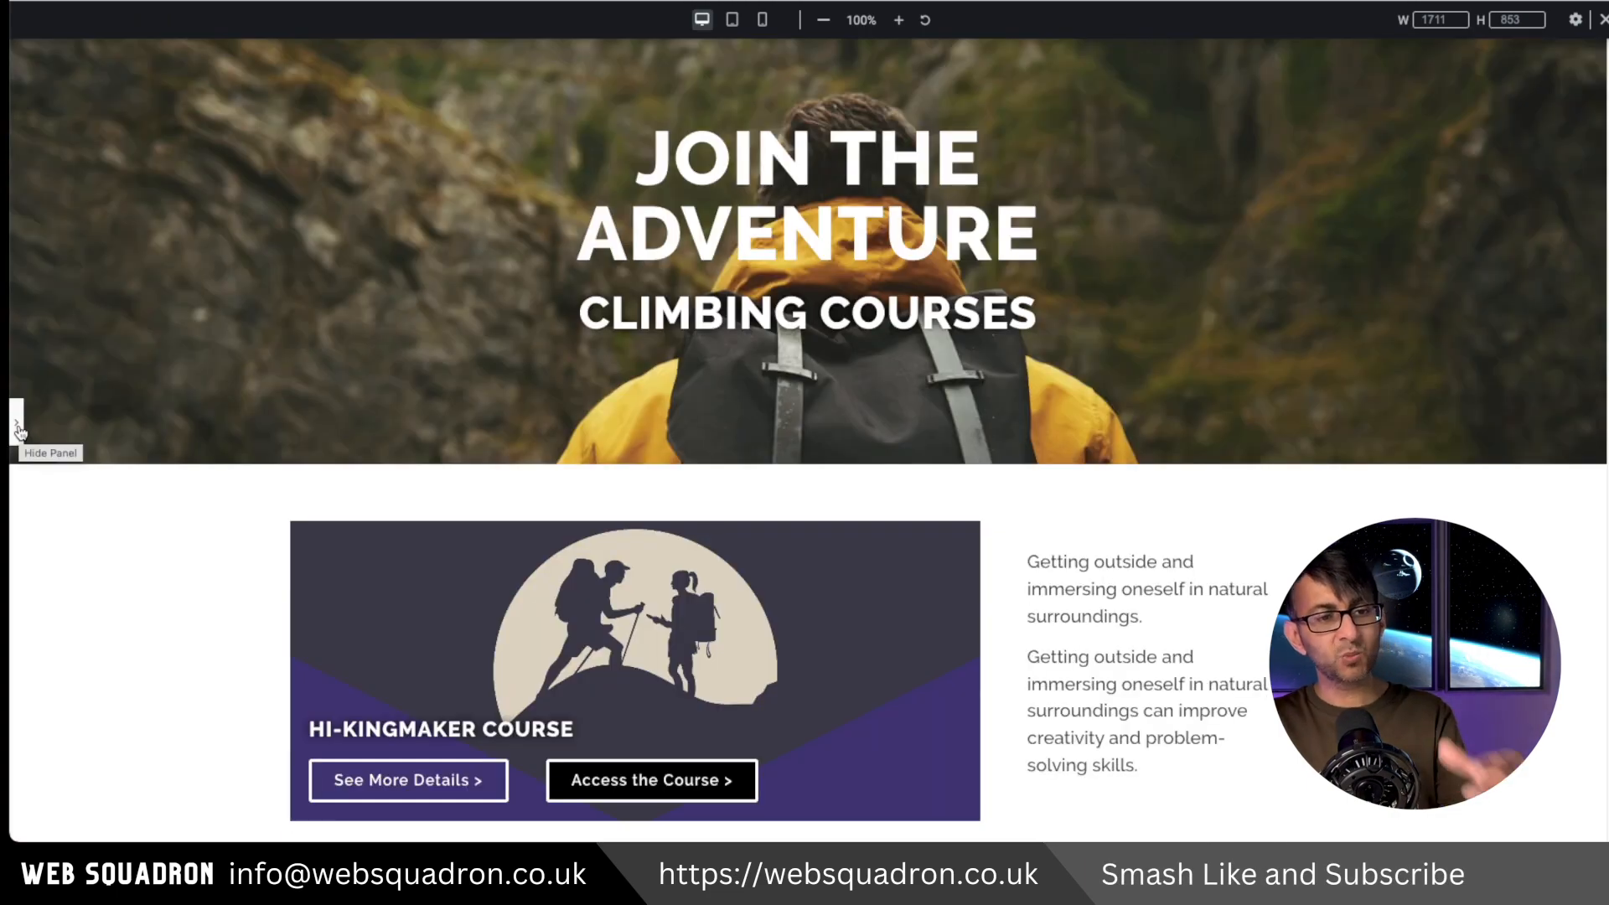
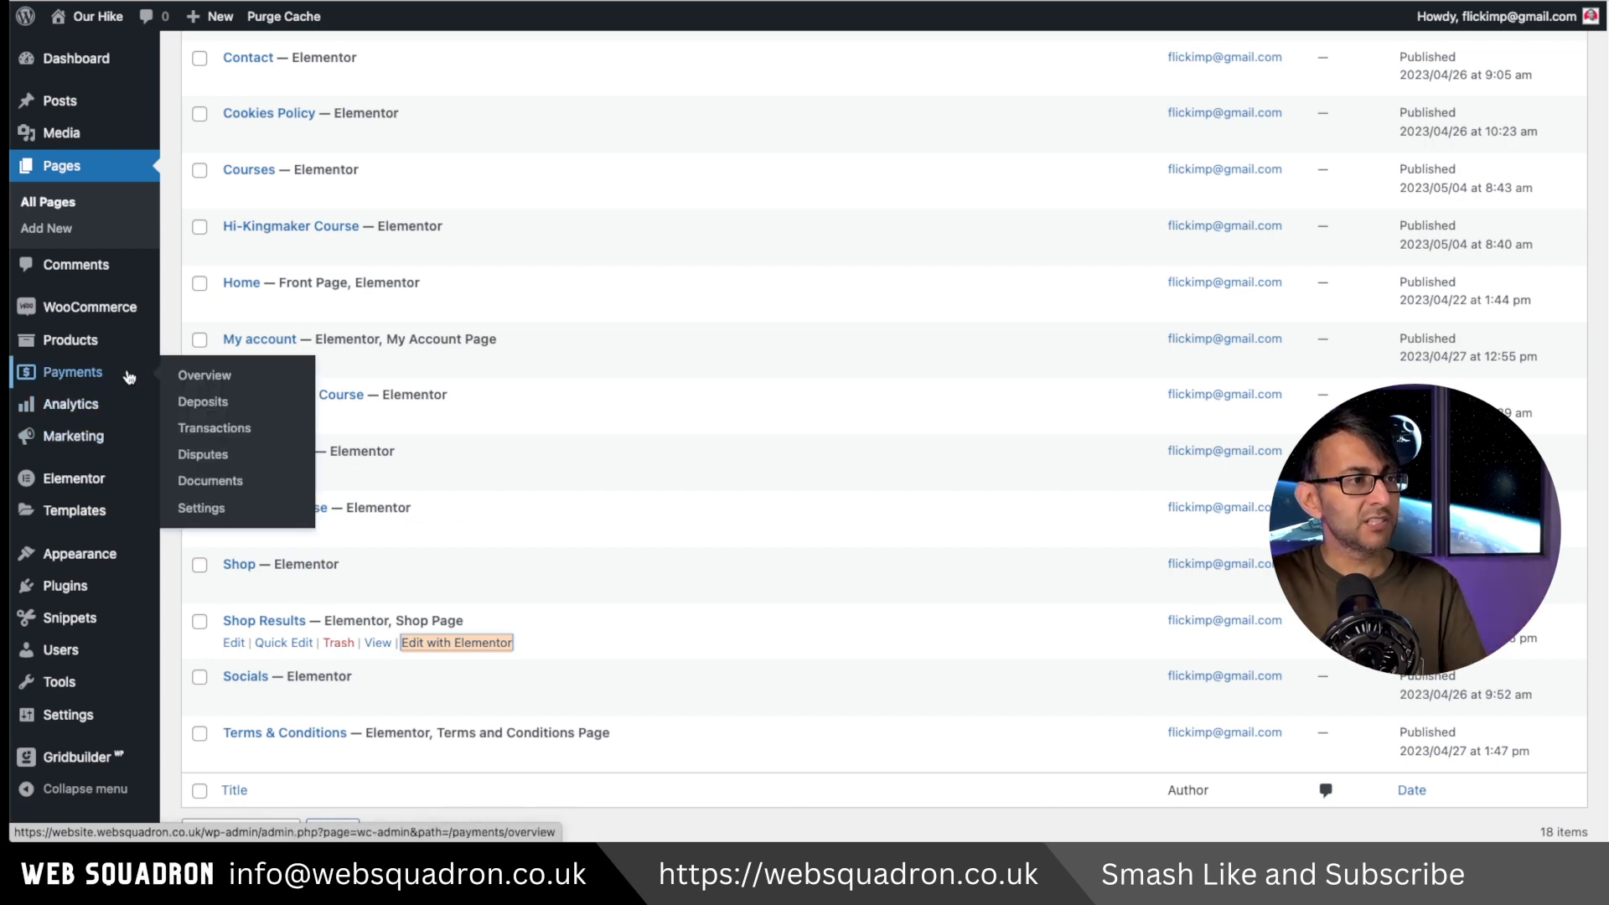
# Open the saved Elementor templates in a new tab and open the Shop Archive template for editing with Elementor
pyautogui.moveTo(51, 513)
pyautogui.rightClick(197, 513)
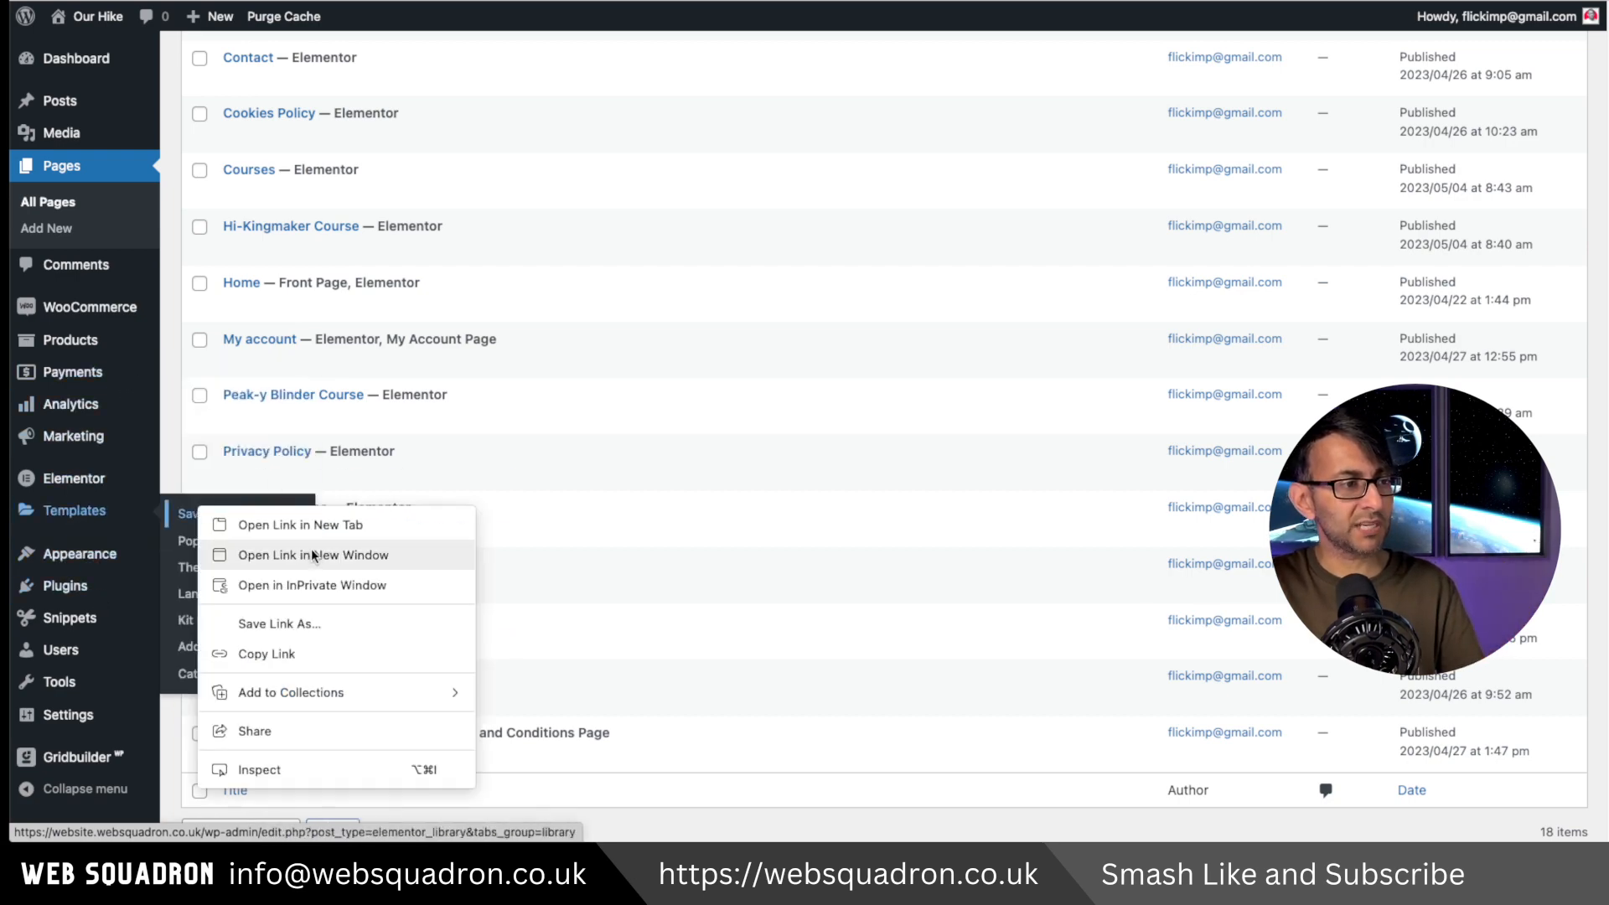
pyautogui.click(312, 525)
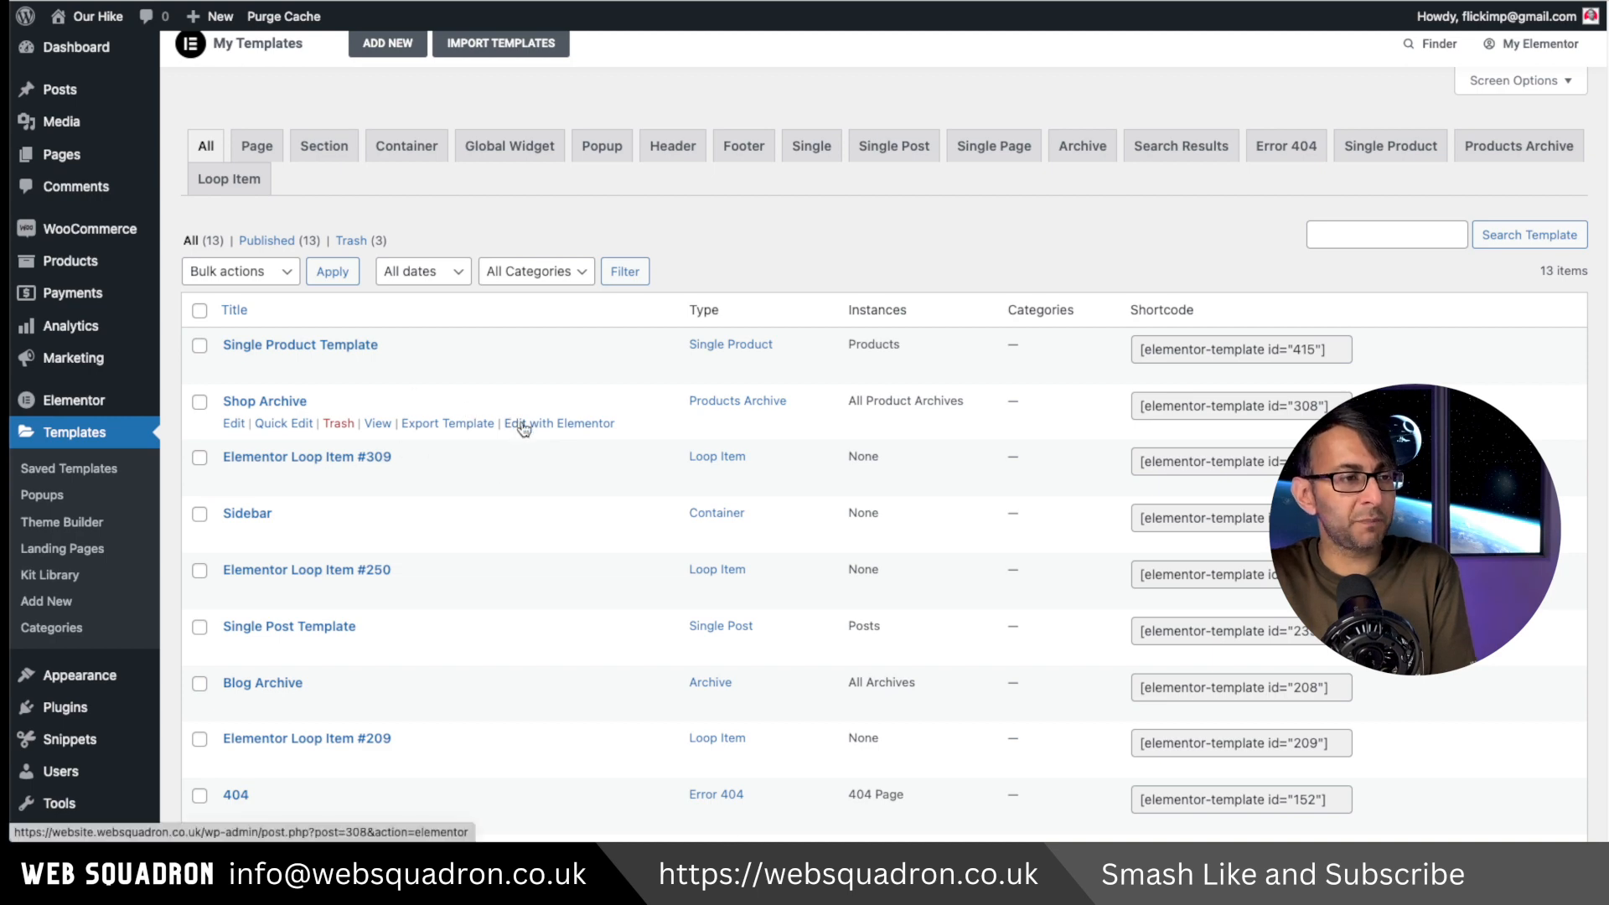
pyautogui.rightClick(524, 429)
pyautogui.click(585, 377)
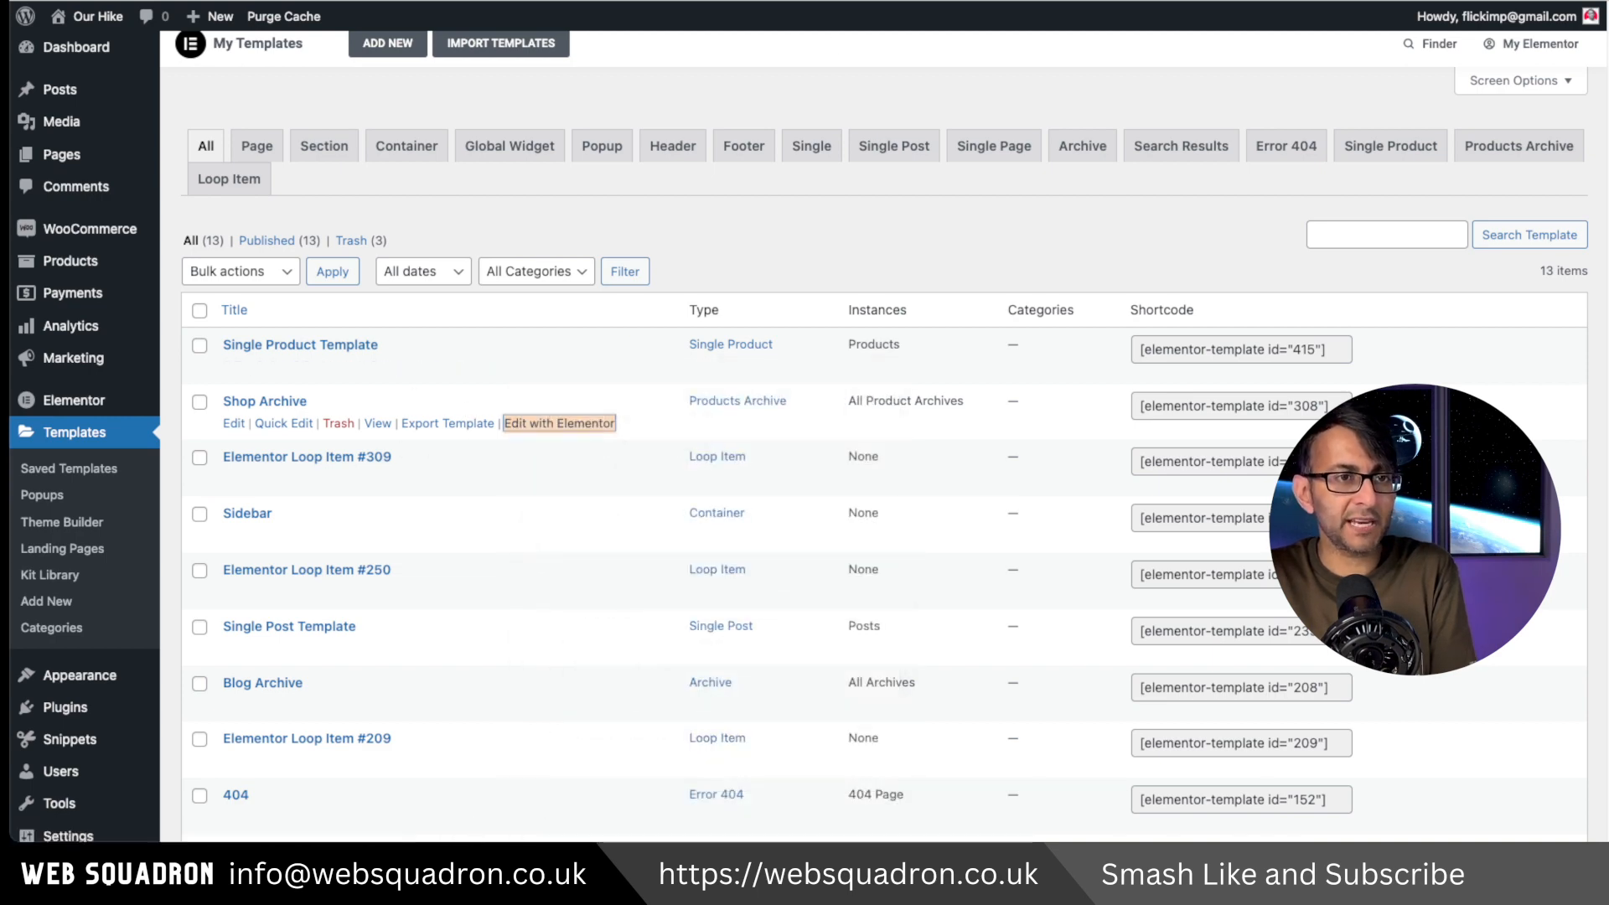
# Switch to the shop page editor and set the product loop grid's query to exclude by Term
pyautogui.hotkey('ctrl', 'Tab')
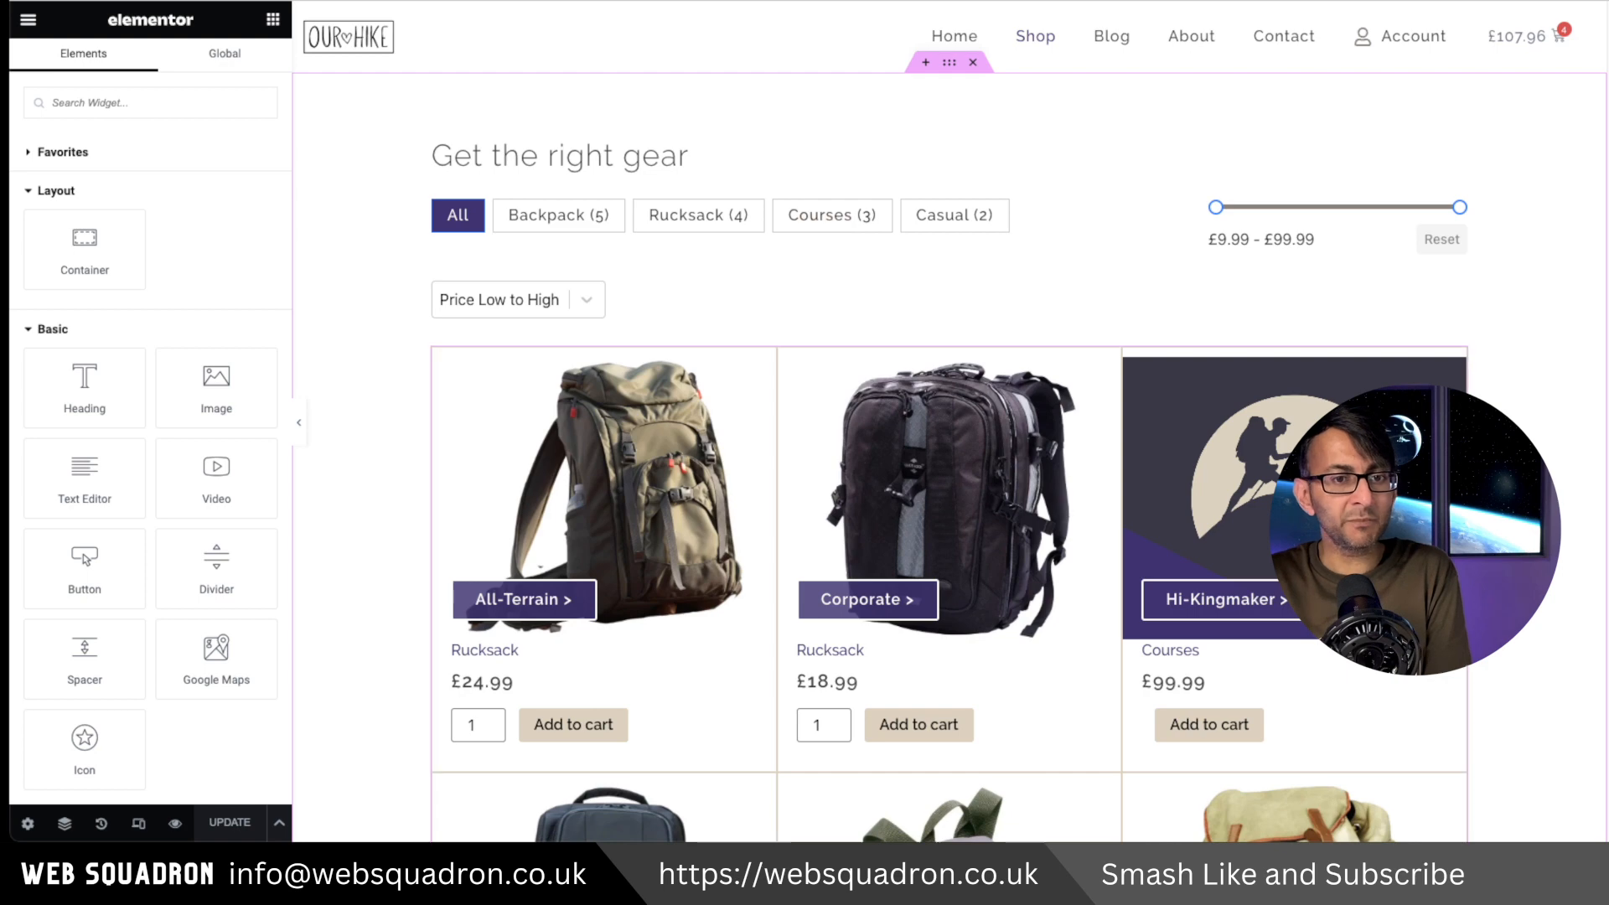
pyautogui.click(535, 363)
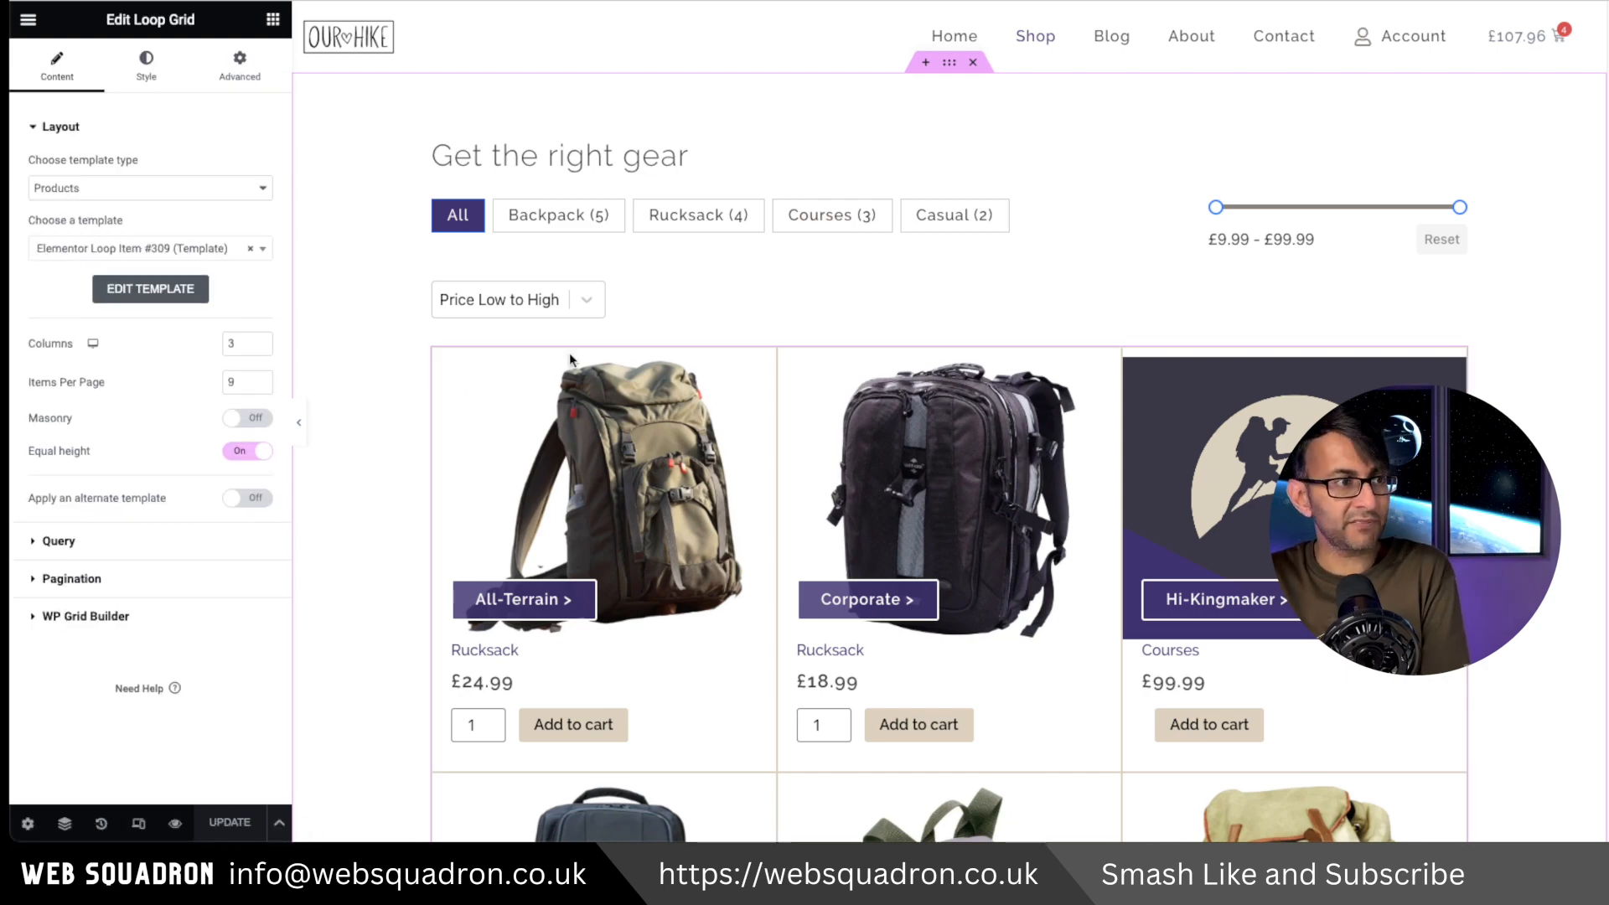
pyautogui.click(58, 542)
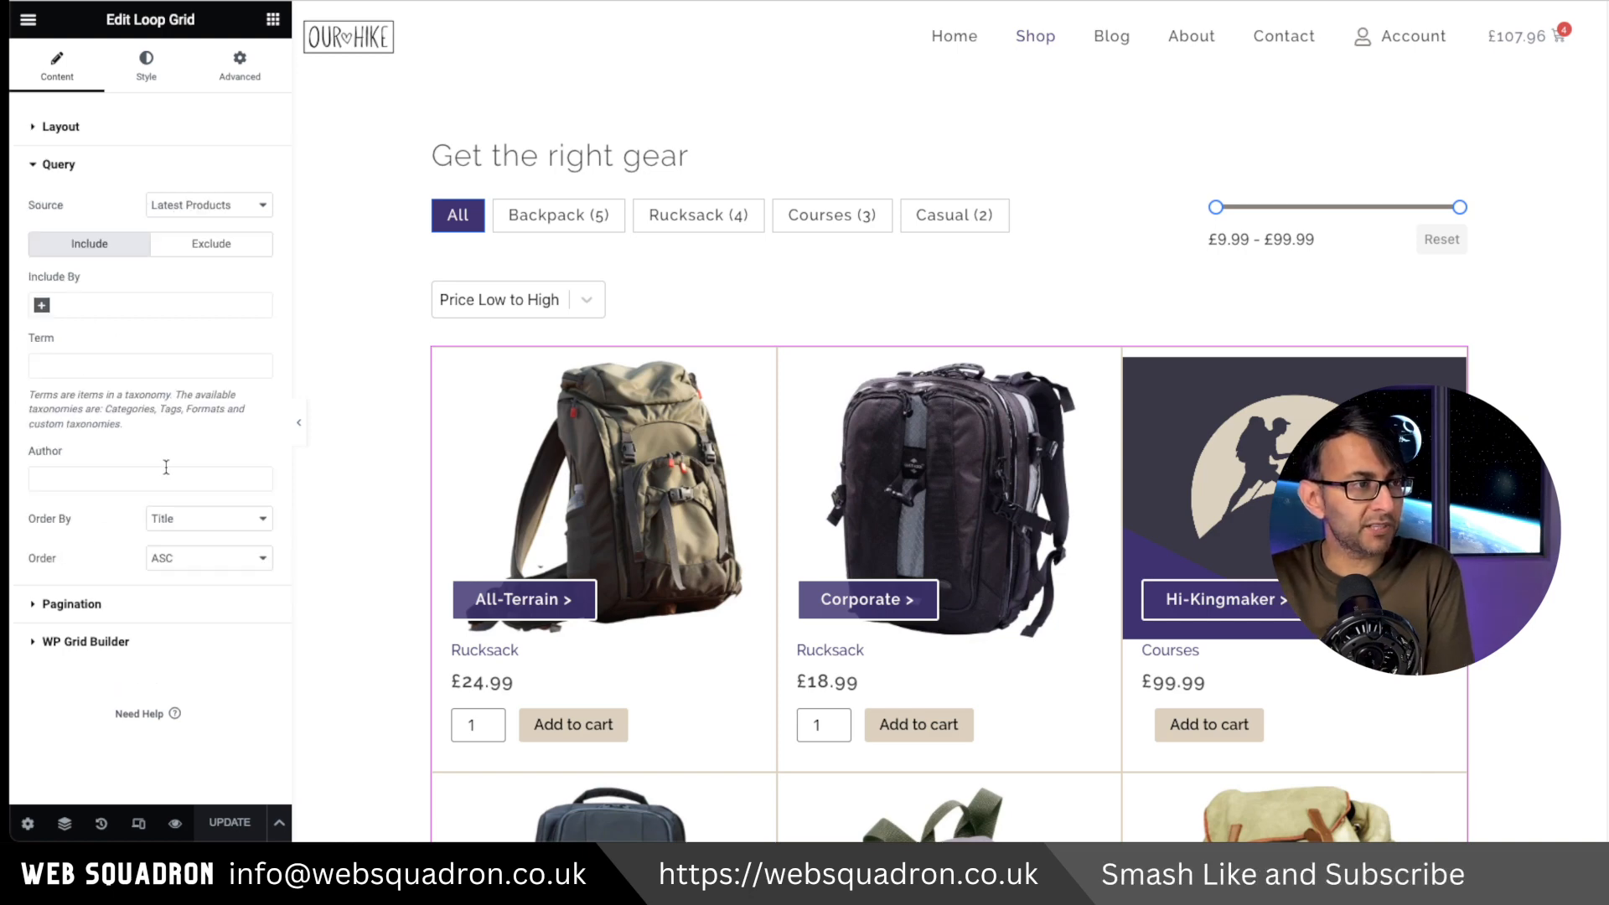
pyautogui.click(201, 249)
pyautogui.click(41, 305)
pyautogui.click(51, 370)
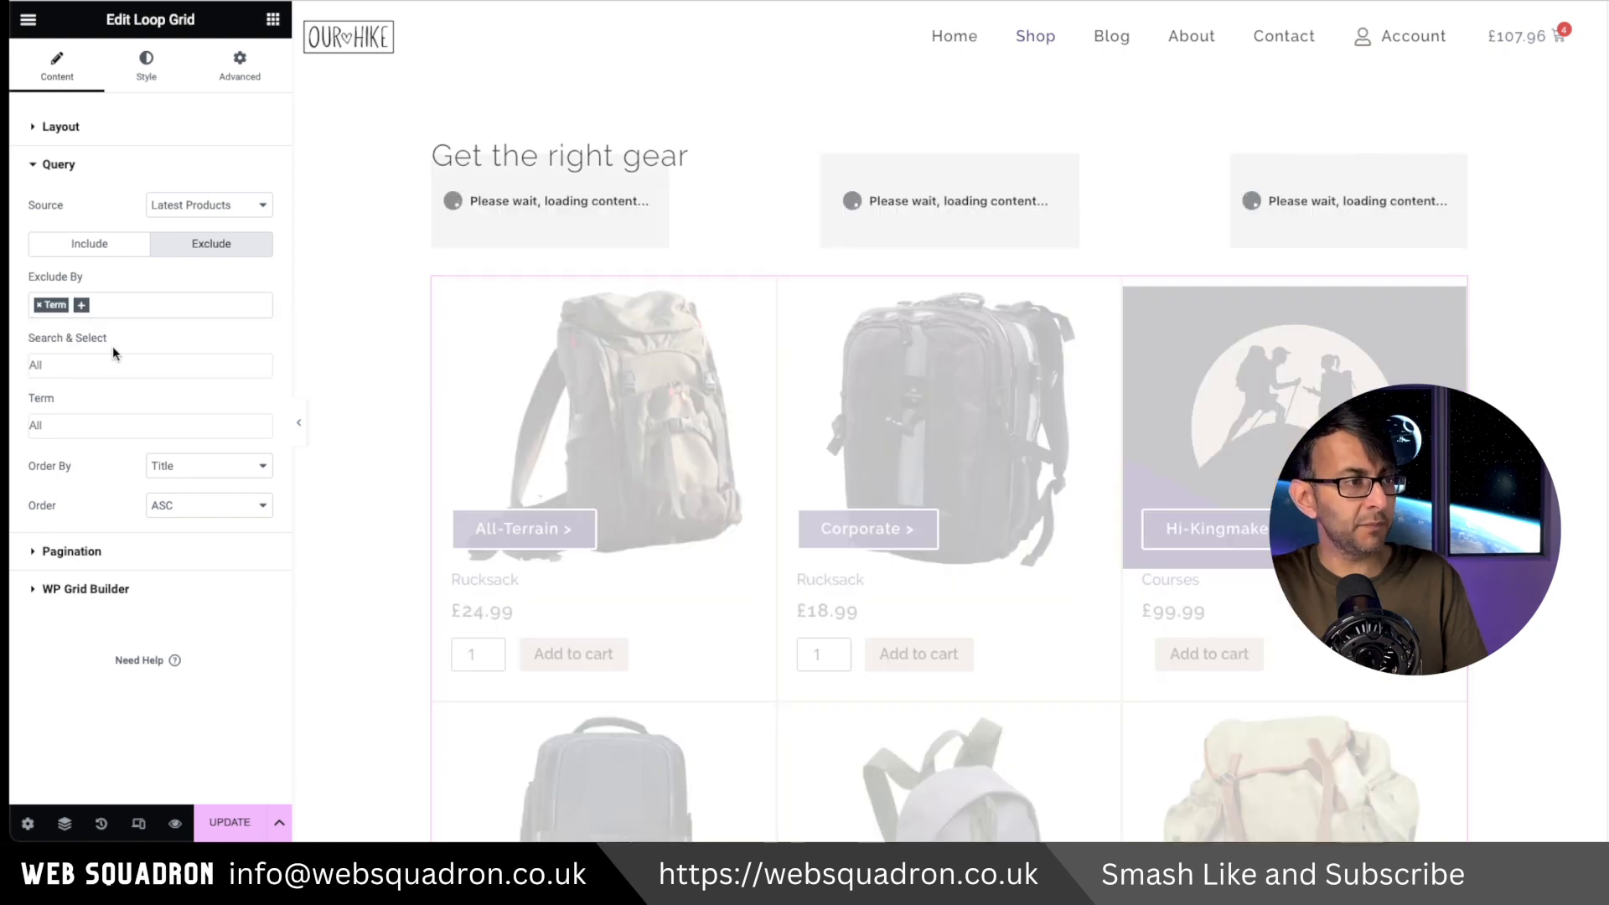
# Try excluding the "Product categories: Courses" term from the loop grid and remove that term again
pyautogui.click(60, 425)
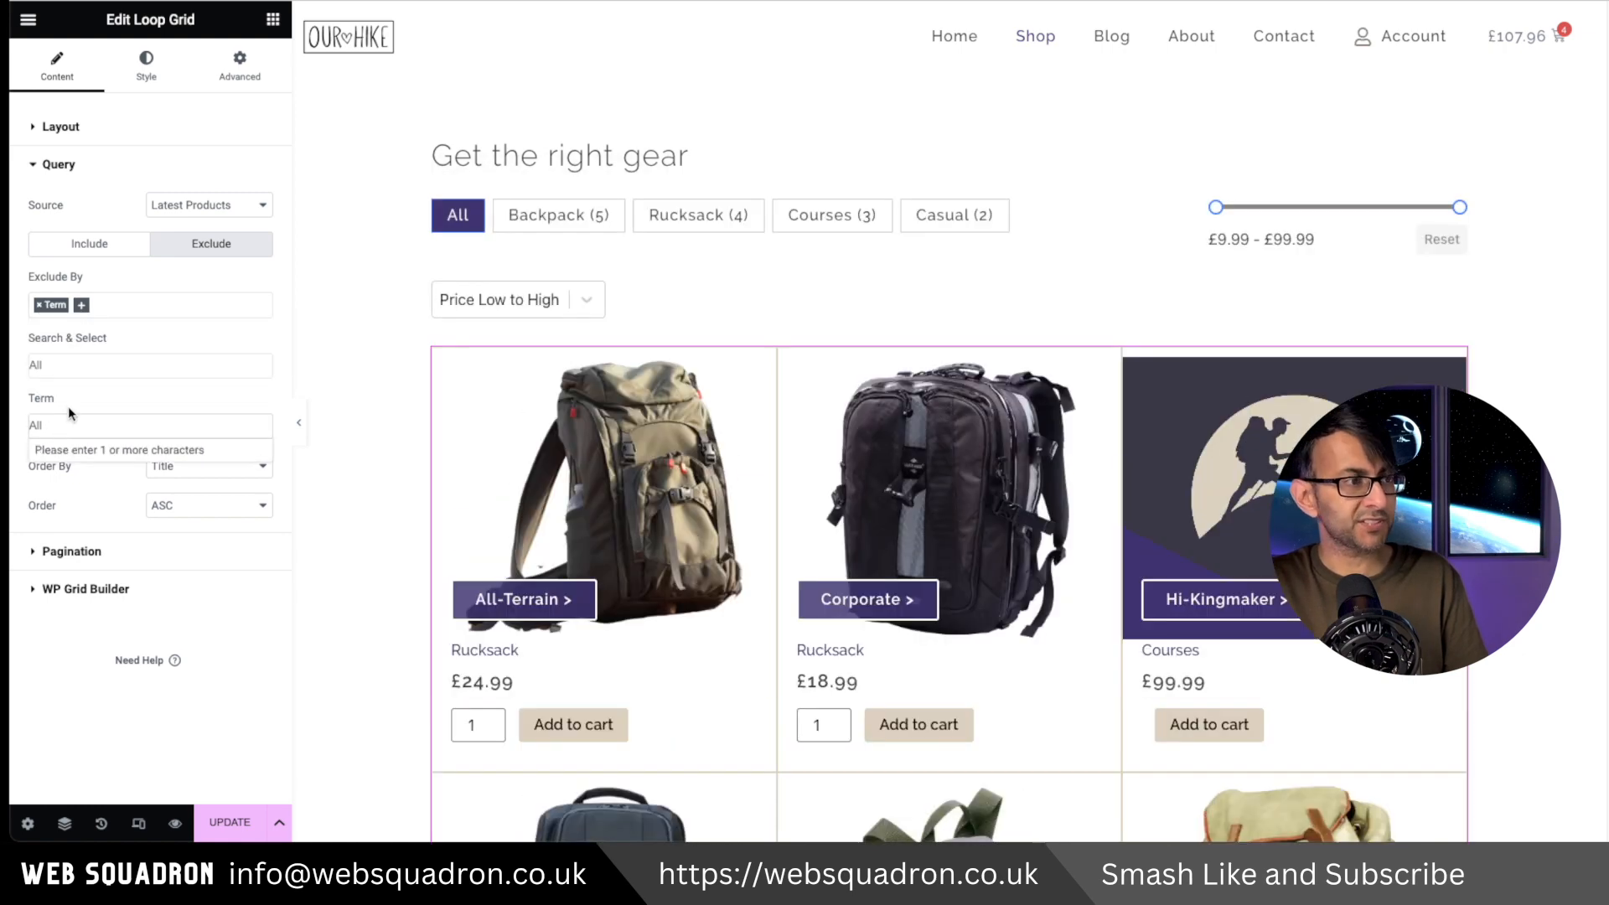
pyautogui.click(69, 422)
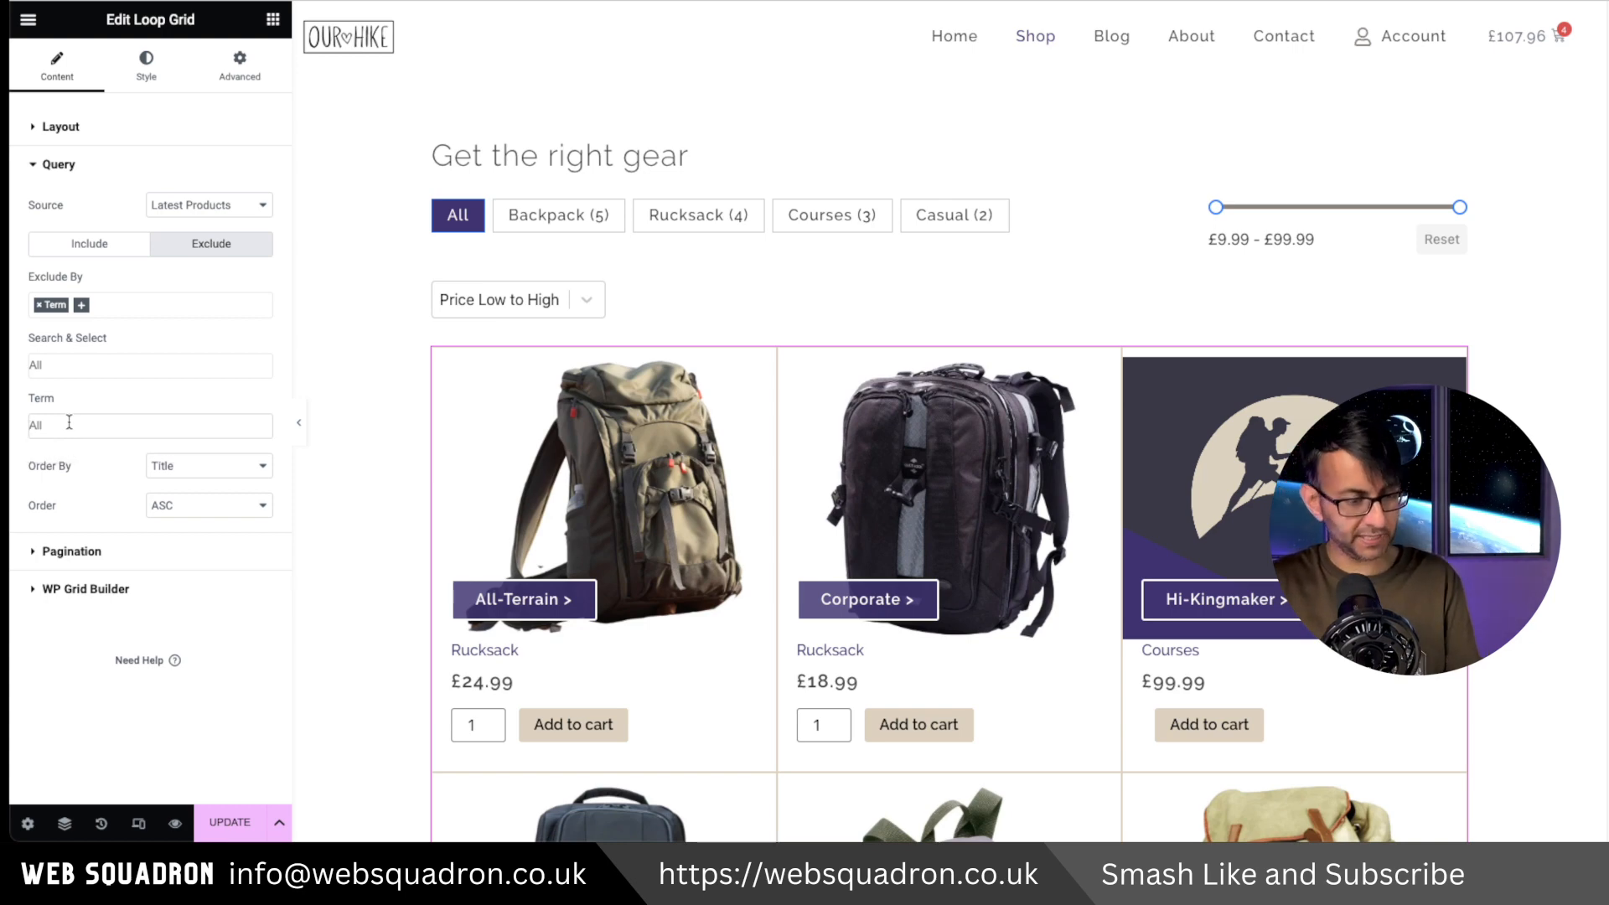
pyautogui.write('cou')
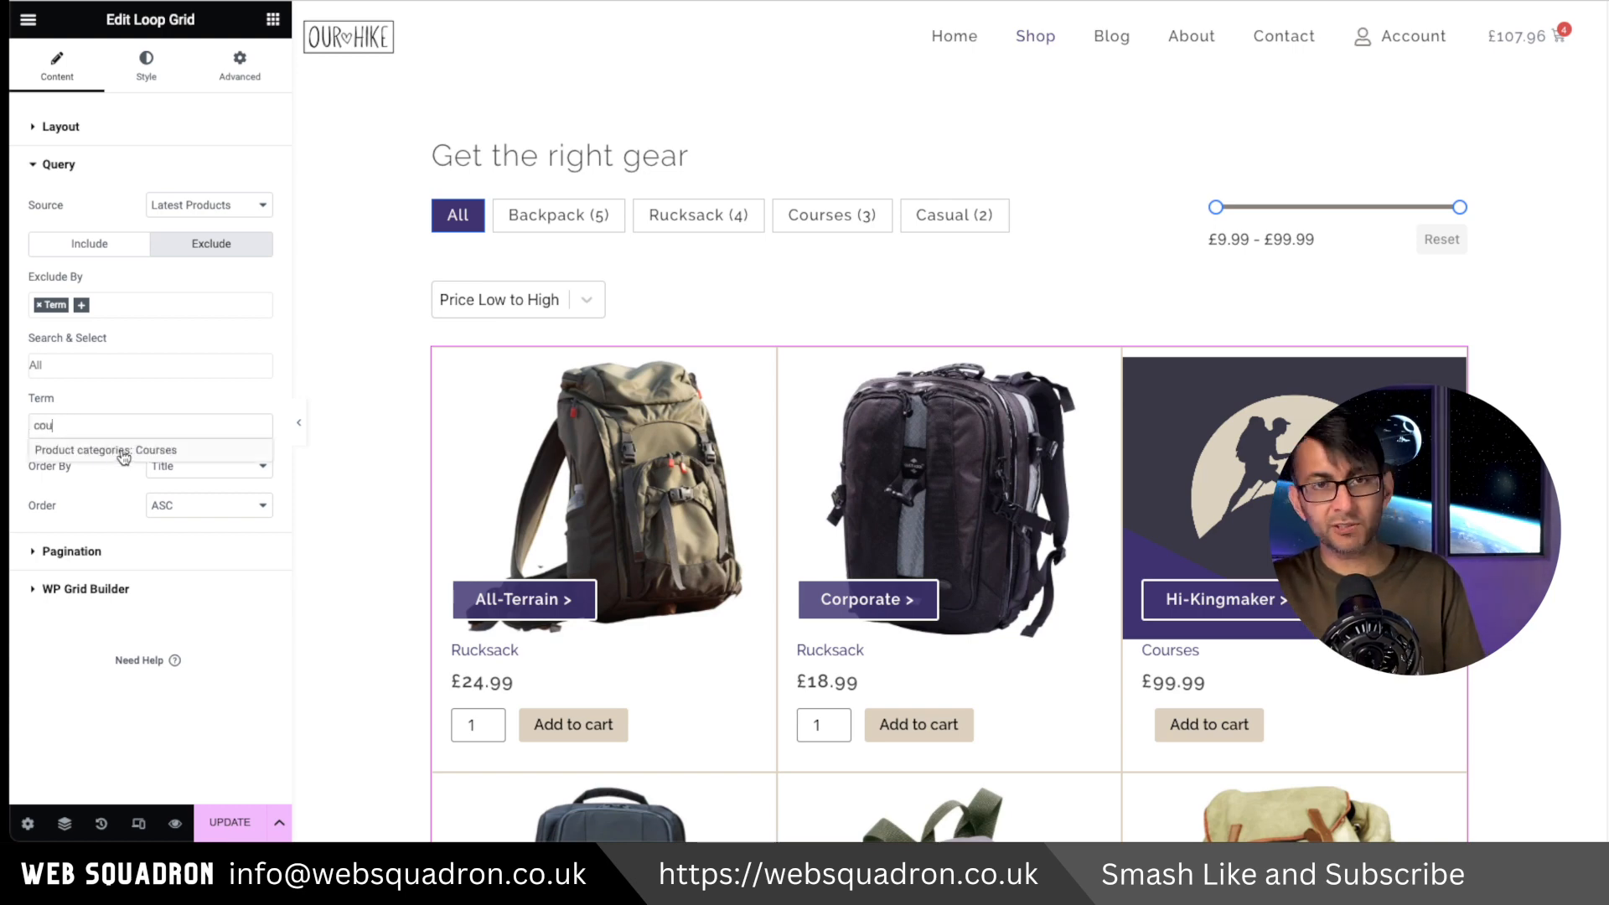
pyautogui.click(124, 453)
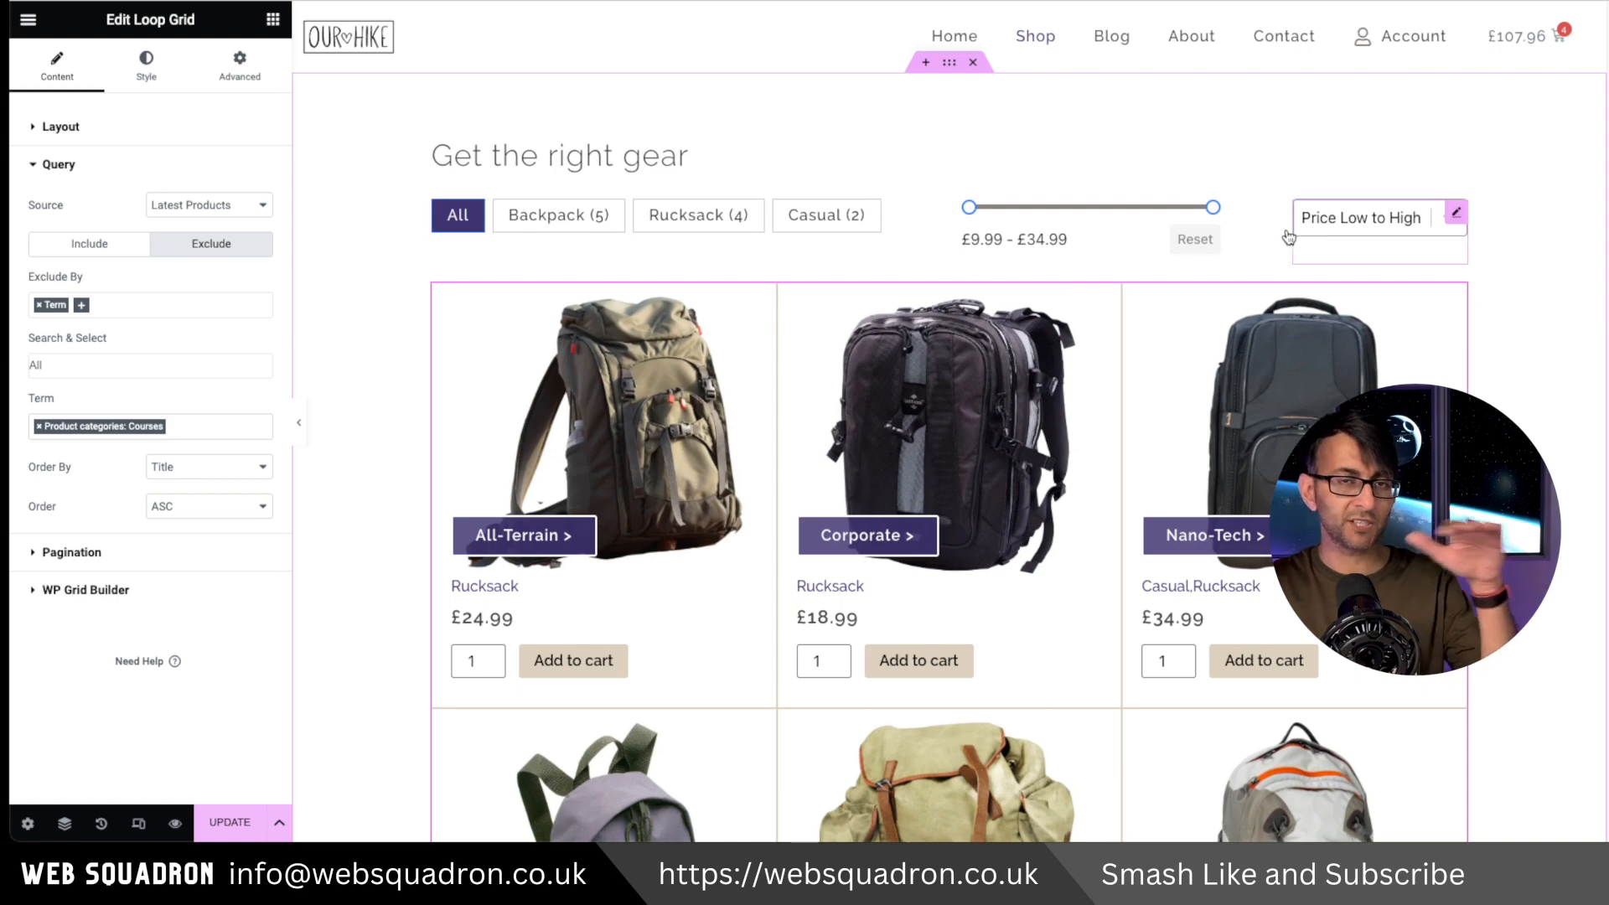
pyautogui.click(39, 428)
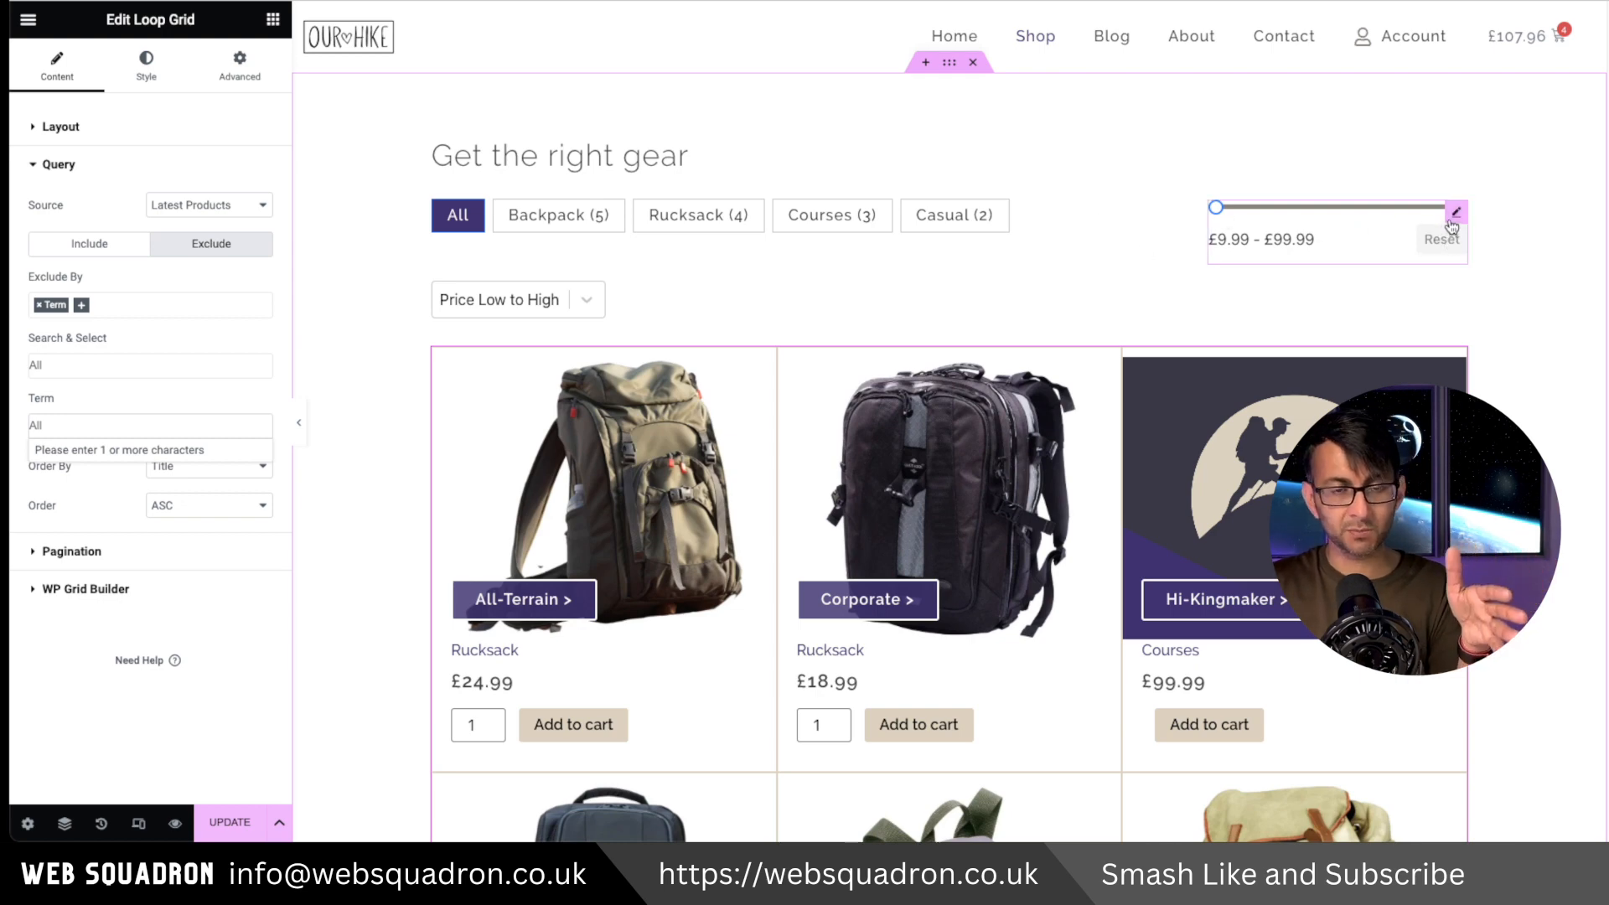
# Try narrowing the price range facet to 21% width and undo the change
pyautogui.click(1456, 214)
pyautogui.click(240, 73)
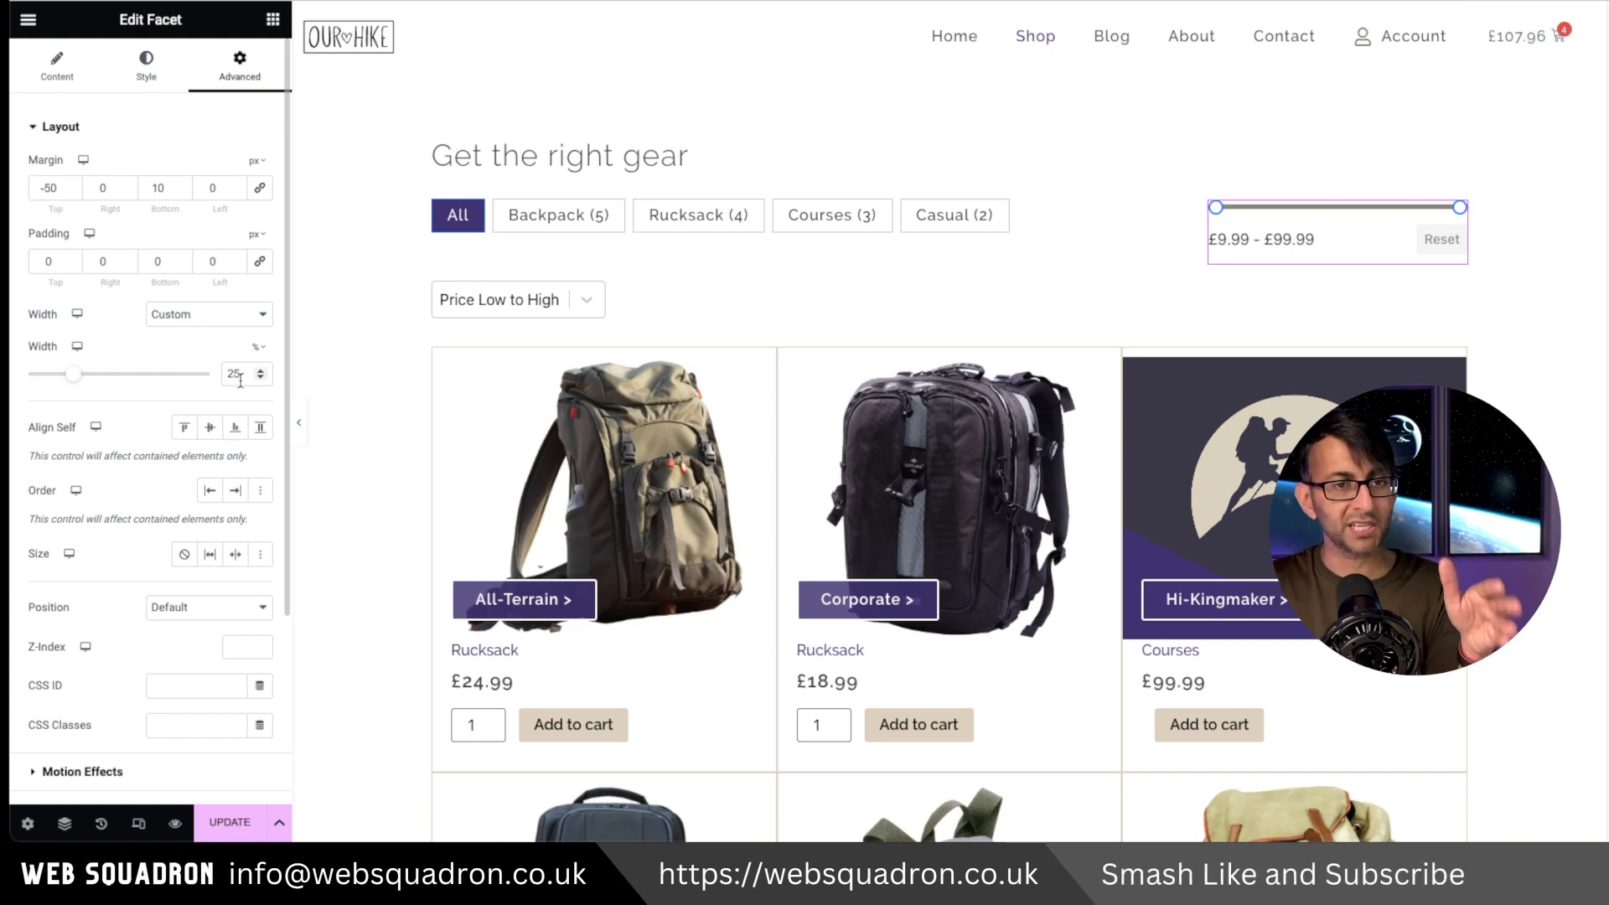
pyautogui.moveTo(74, 374); pyautogui.dragTo(65, 378)
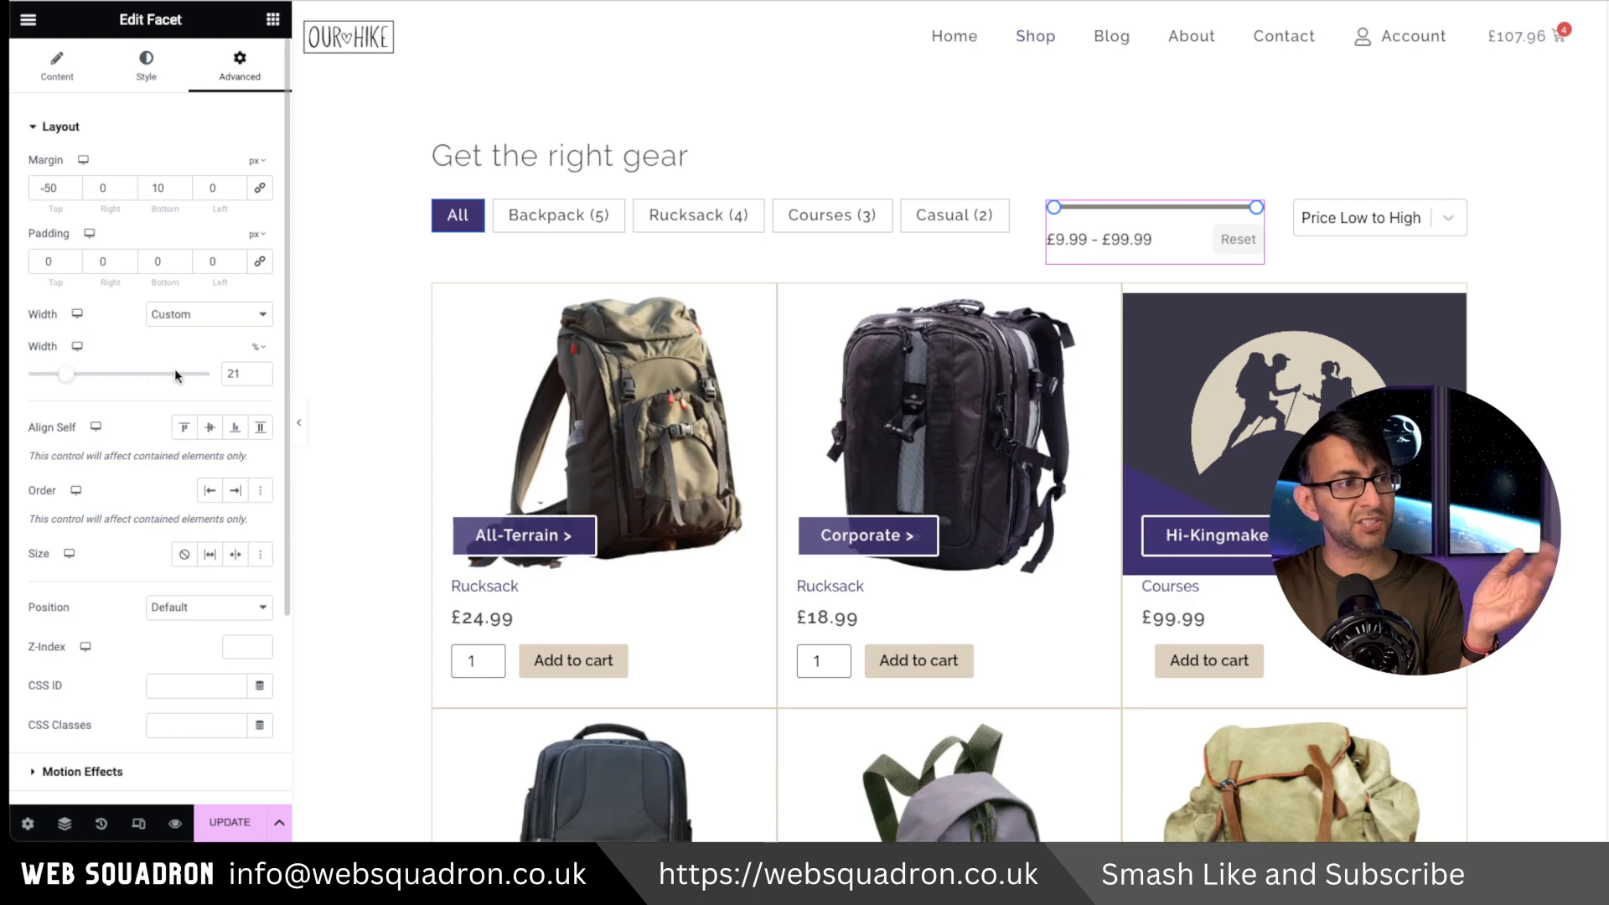
pyautogui.hotkey('ctrl', 'z')
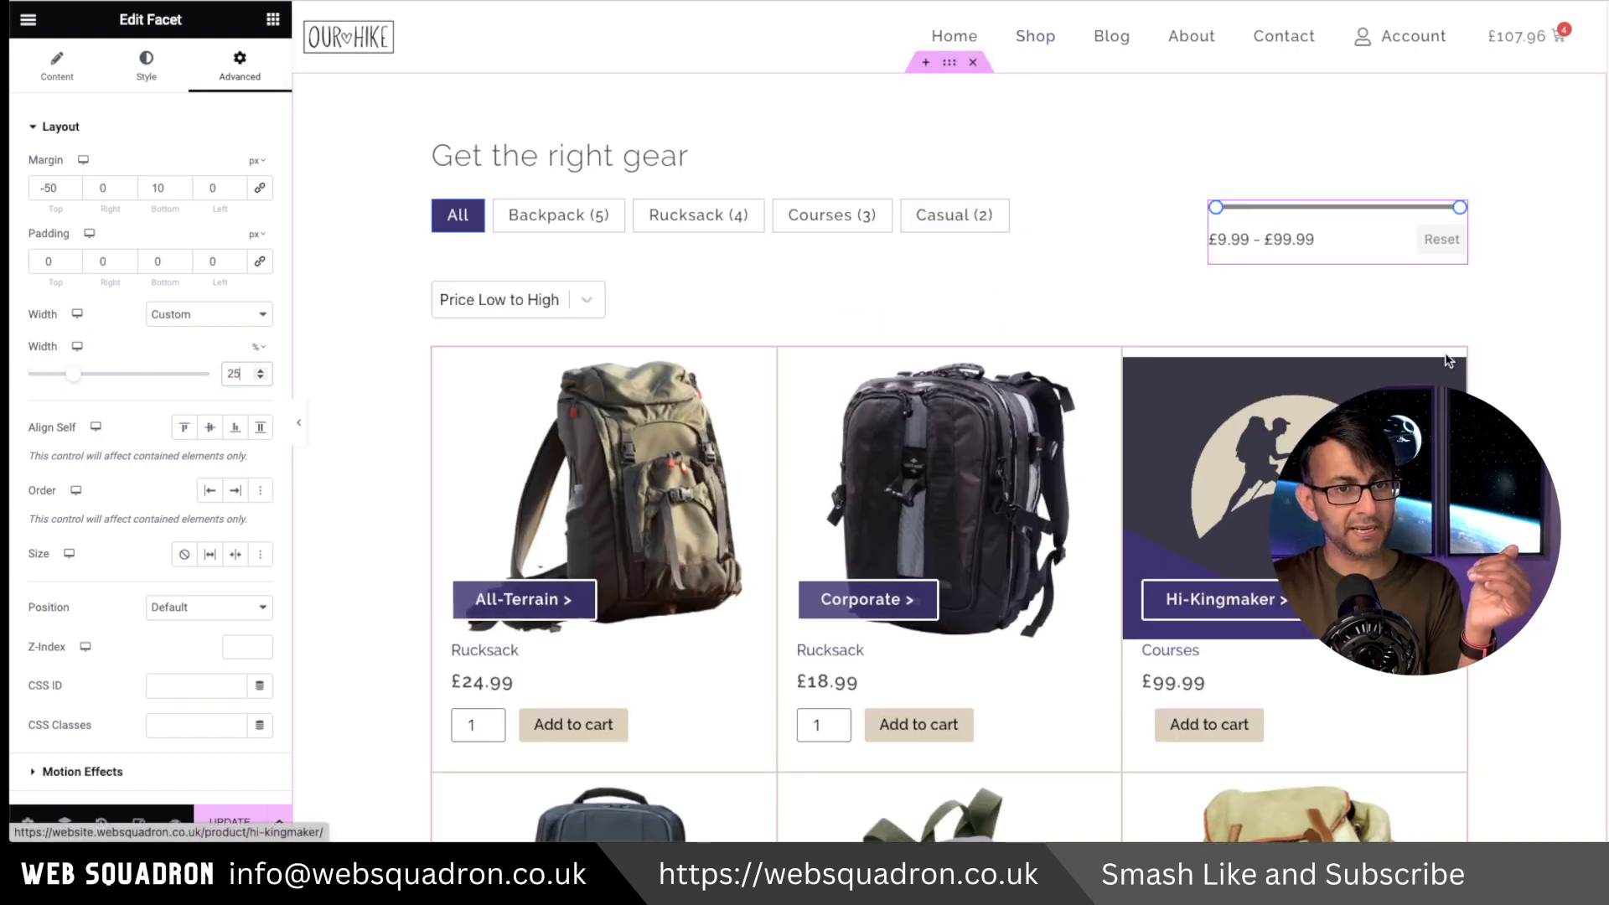
pyautogui.click(52, 69)
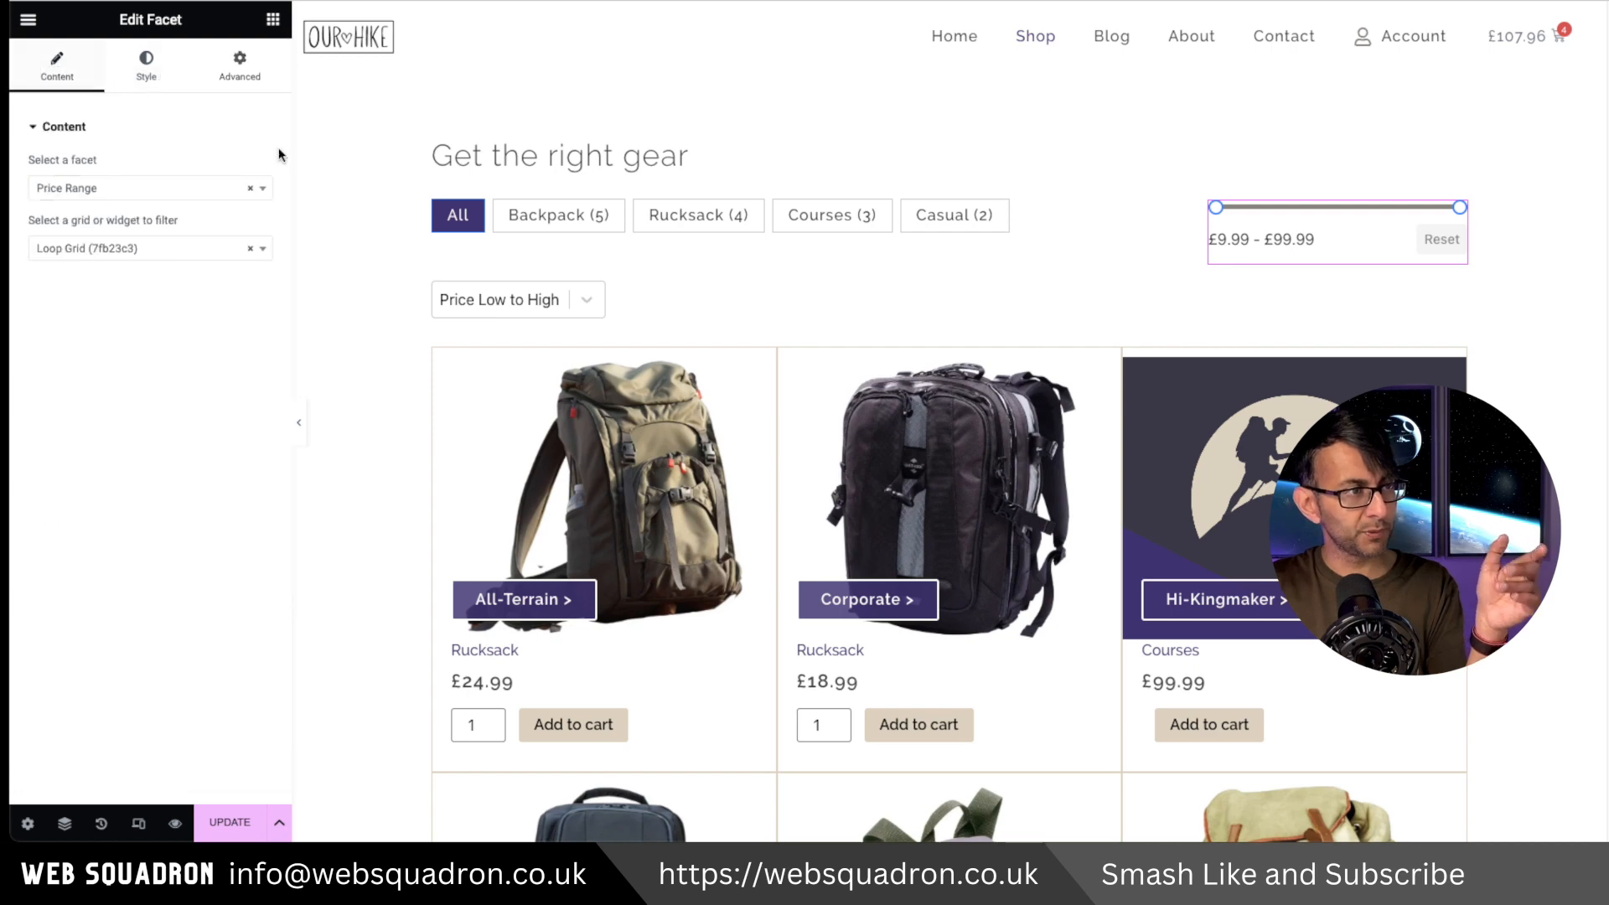
# Exclude the "Product categories: Courses" term from the filtered shop page's loop grid query and update the page
pyautogui.click(486, 350)
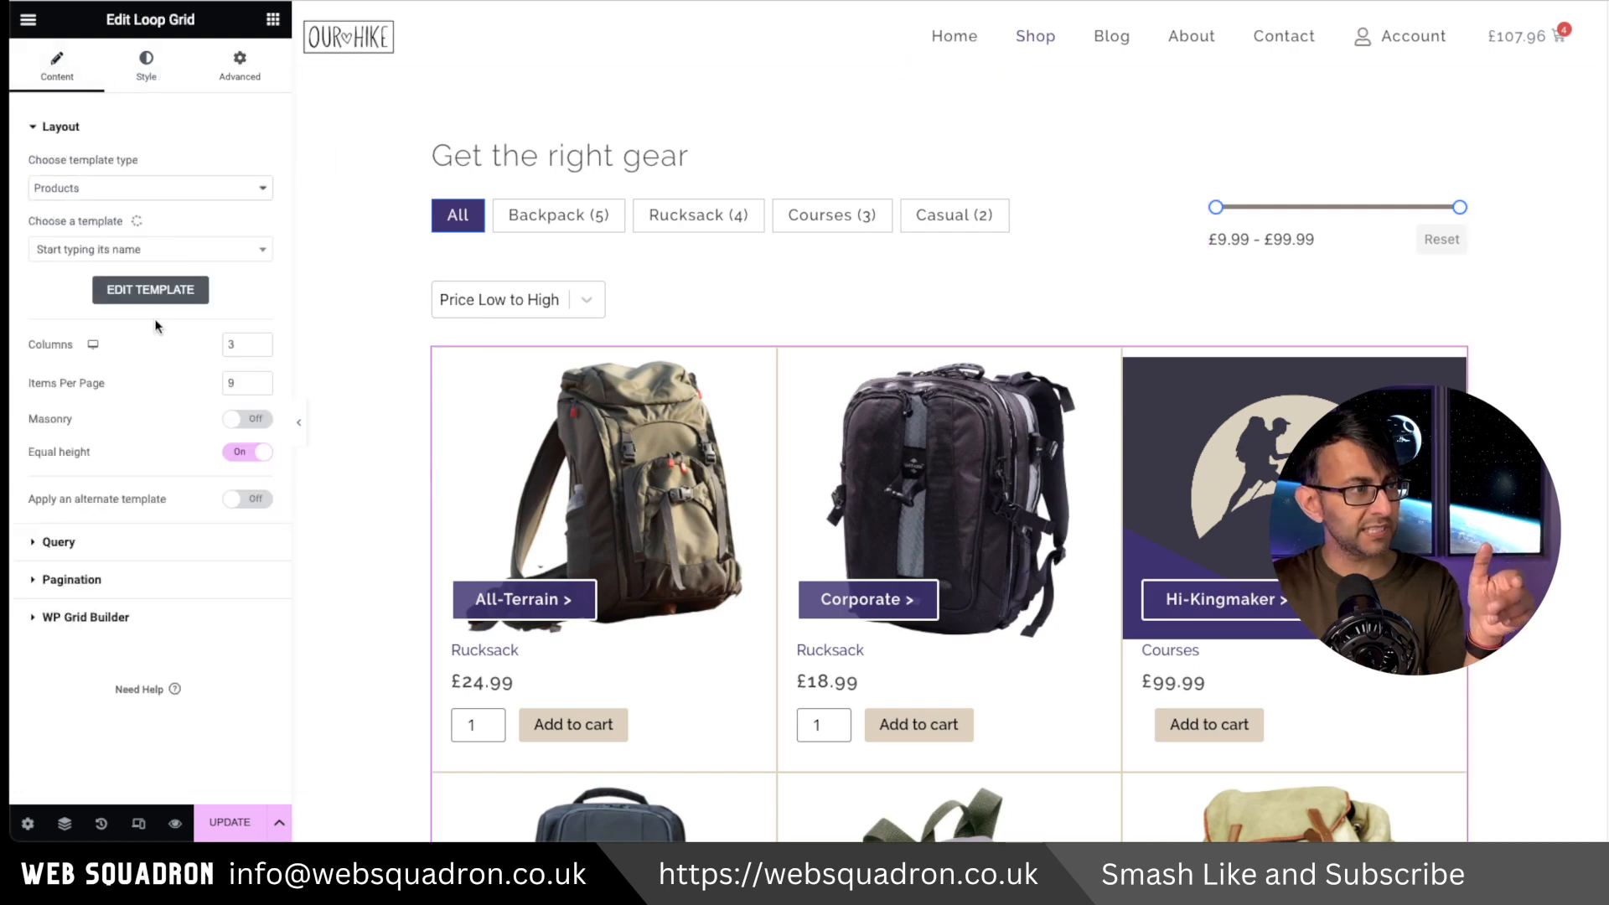
pyautogui.click(139, 545)
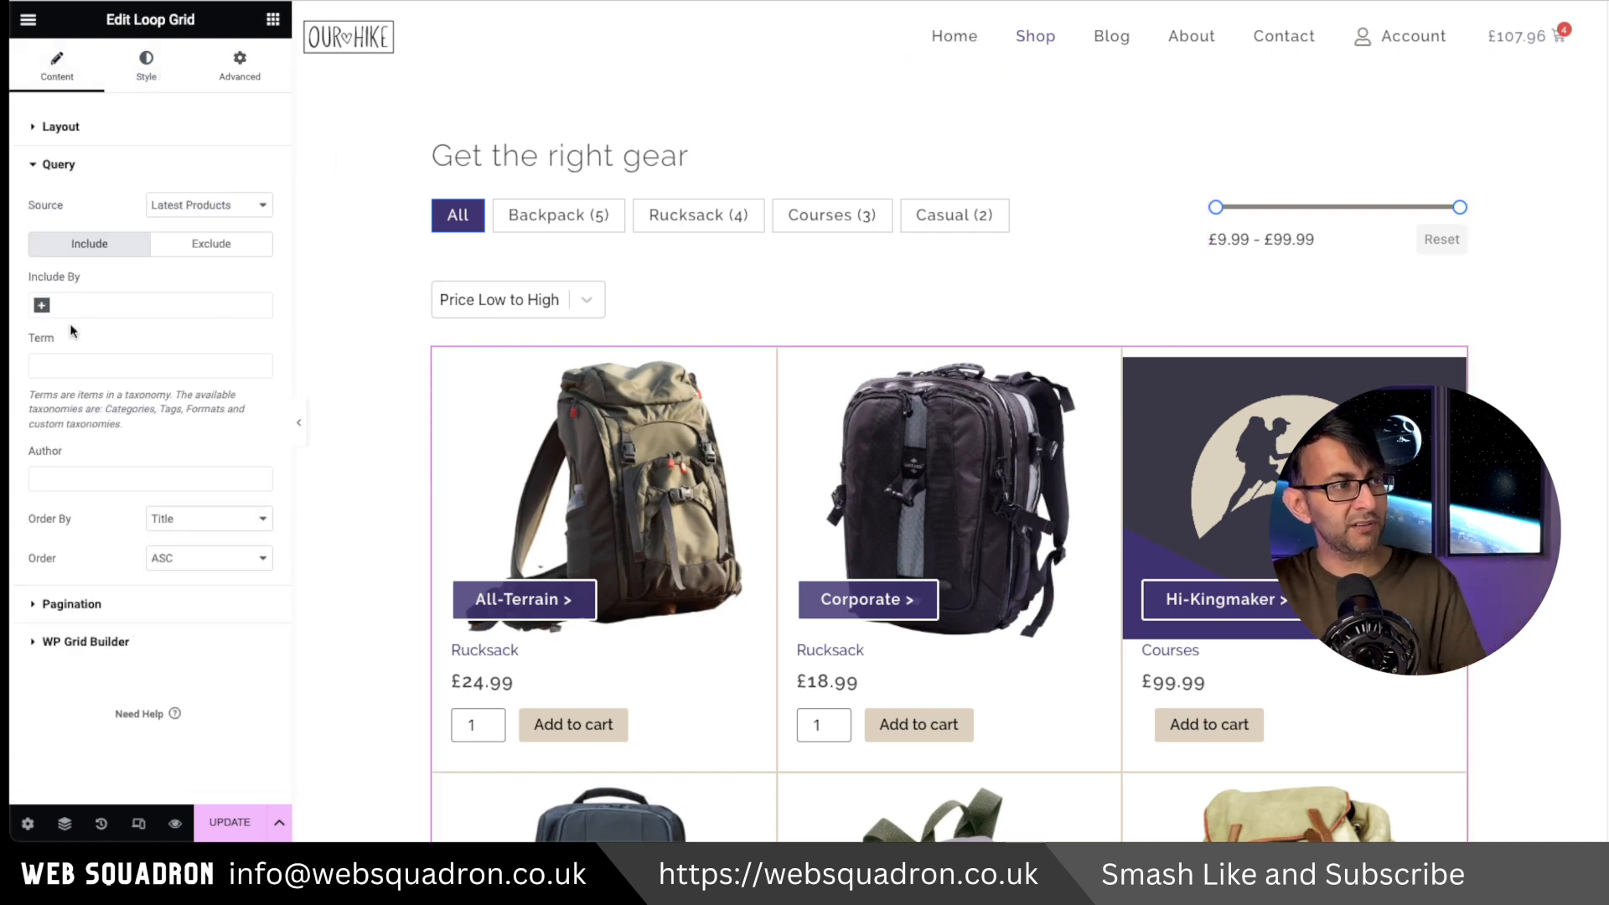
pyautogui.click(192, 248)
pyautogui.click(67, 427)
pyautogui.write('catego')
pyautogui.click(92, 450)
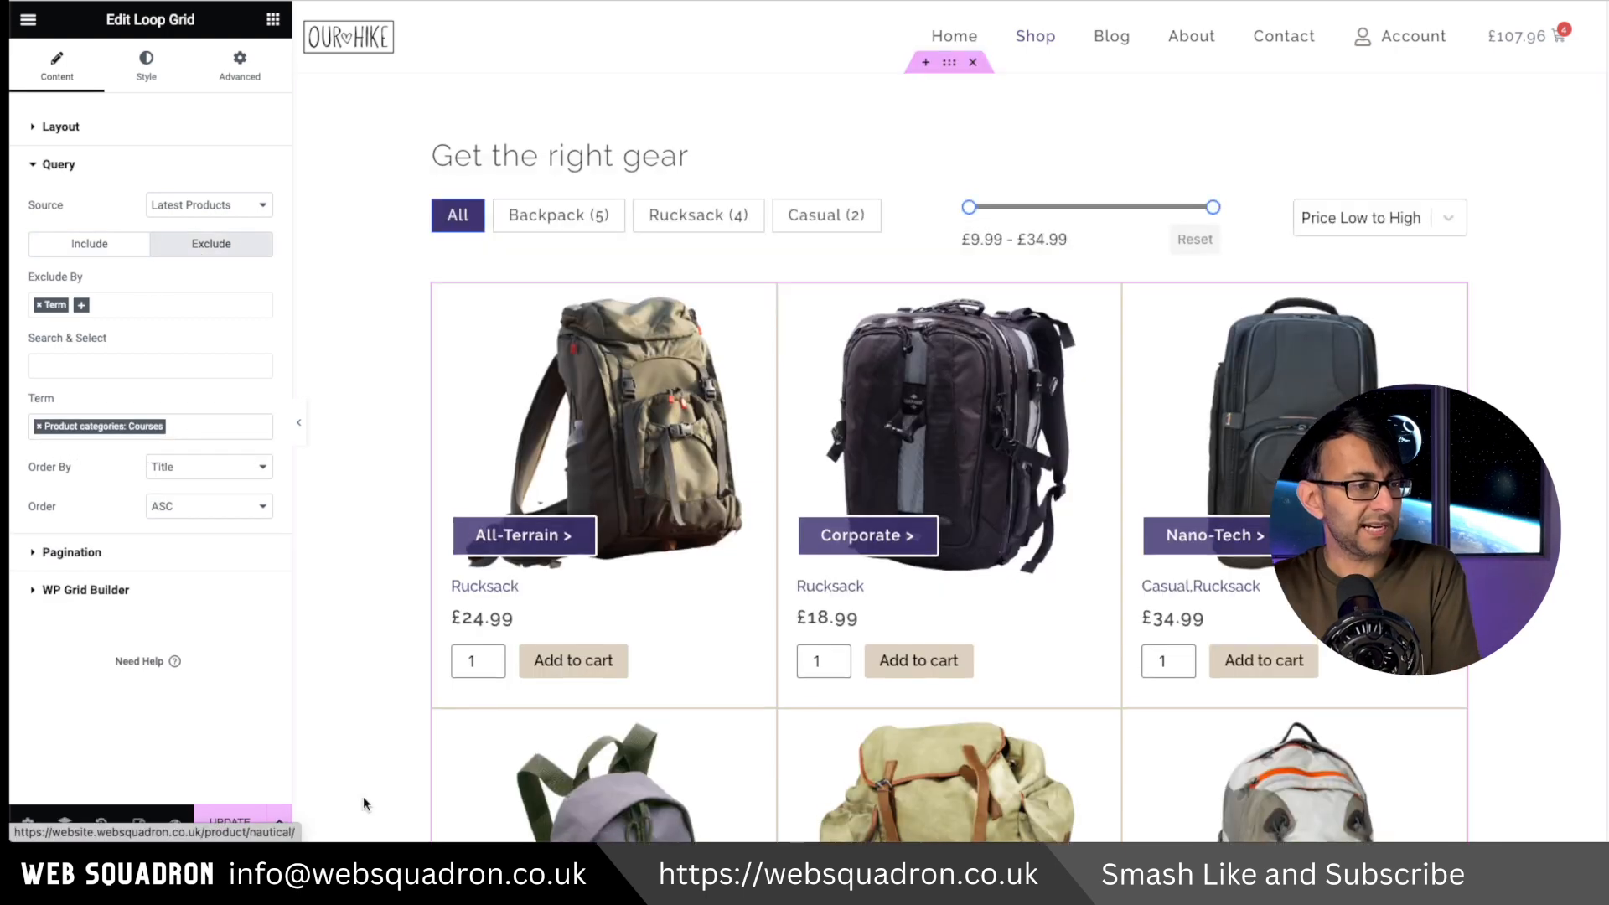
pyautogui.click(230, 824)
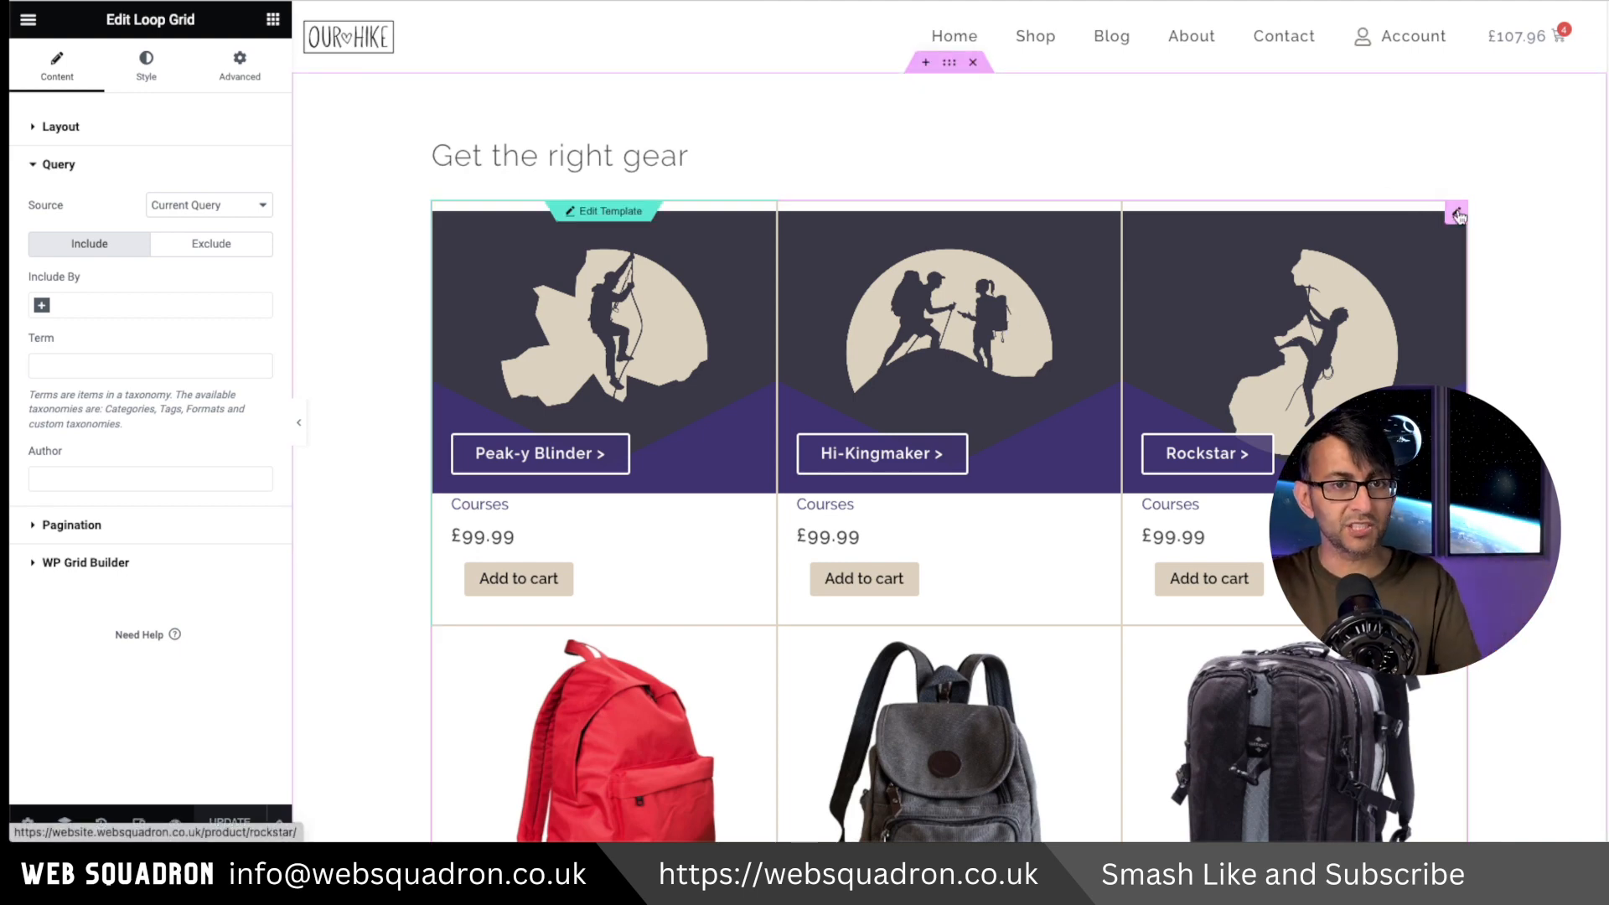
# Exclude the "Product categories: Courses" term from the loop grid that uses Current Query as its source, and update it
pyautogui.click(214, 246)
pyautogui.click(40, 307)
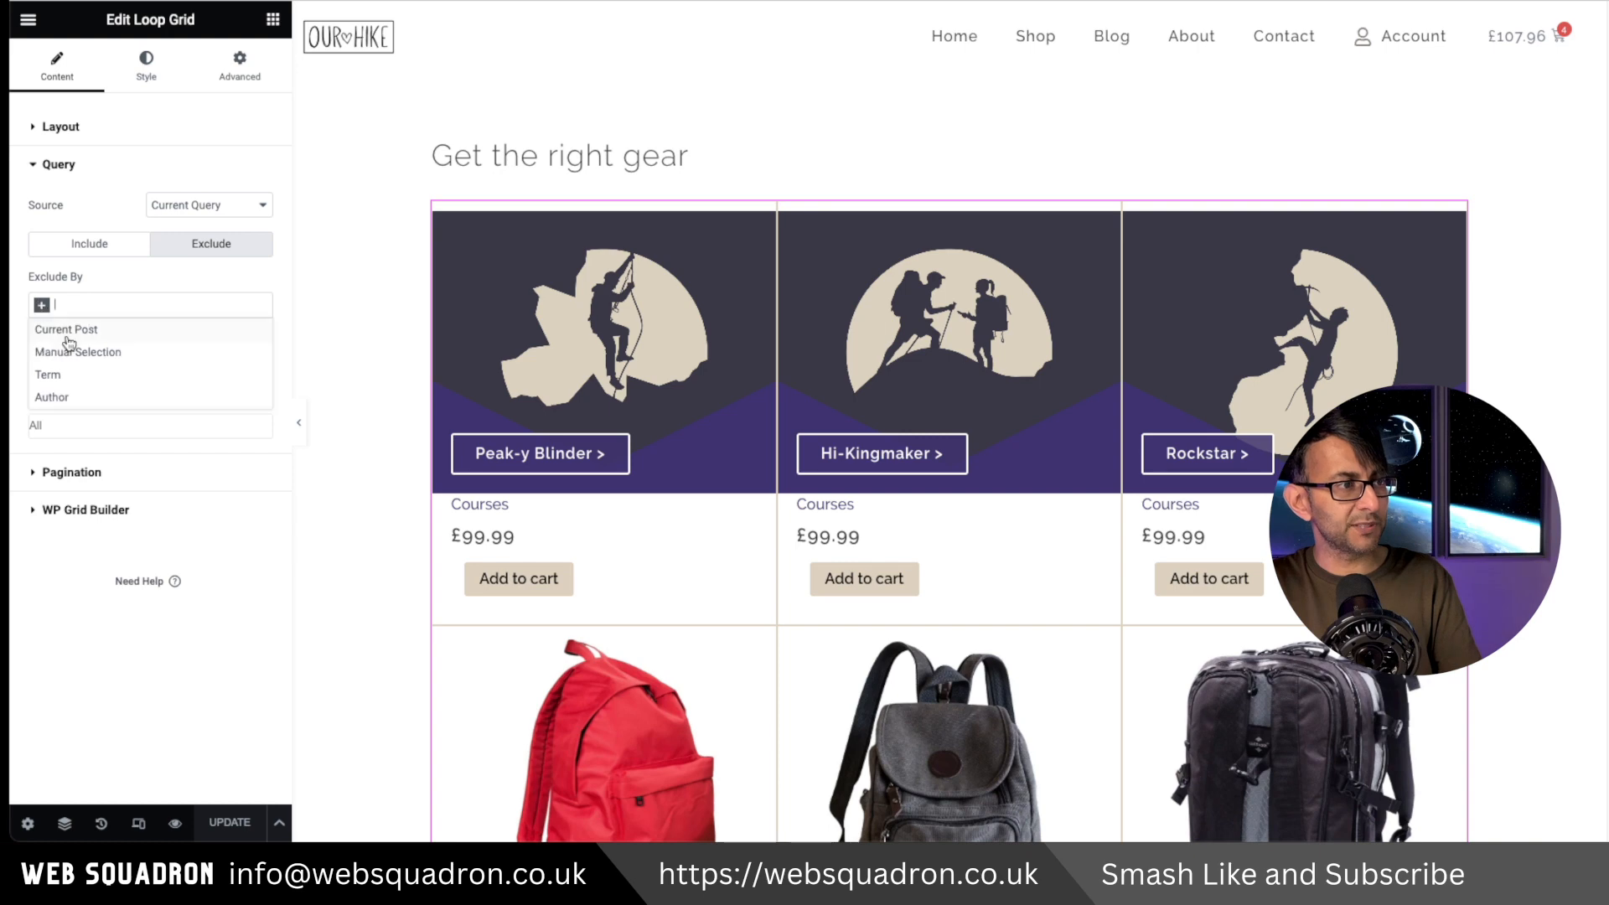
pyautogui.click(73, 371)
pyautogui.click(73, 423)
pyautogui.write('cours')
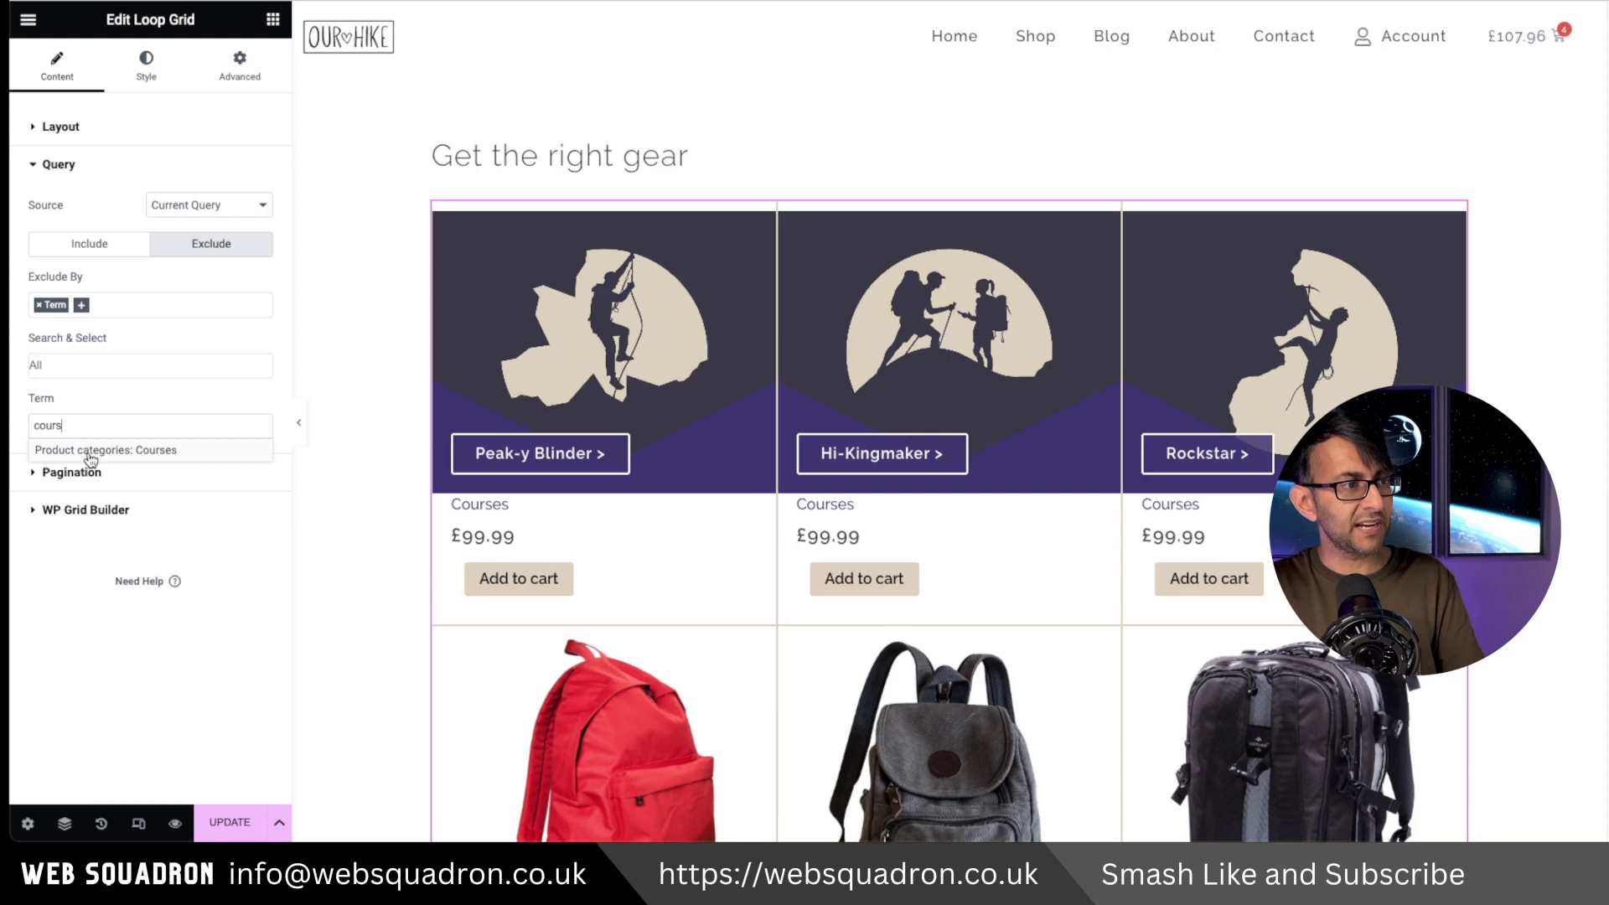
pyautogui.click(88, 450)
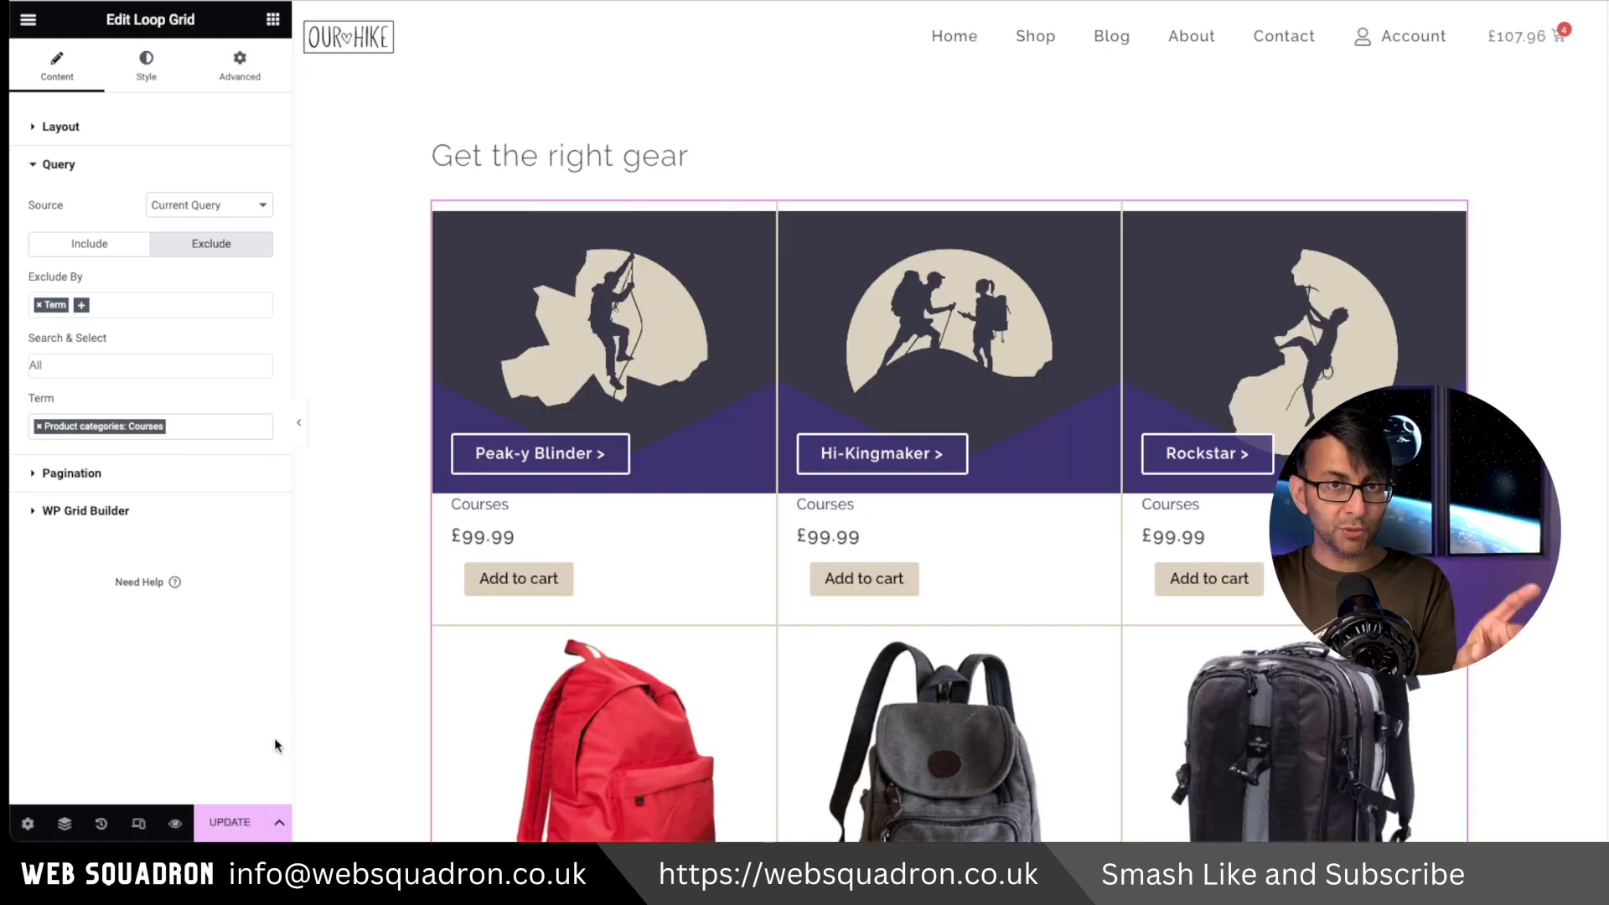
pyautogui.click(224, 830)
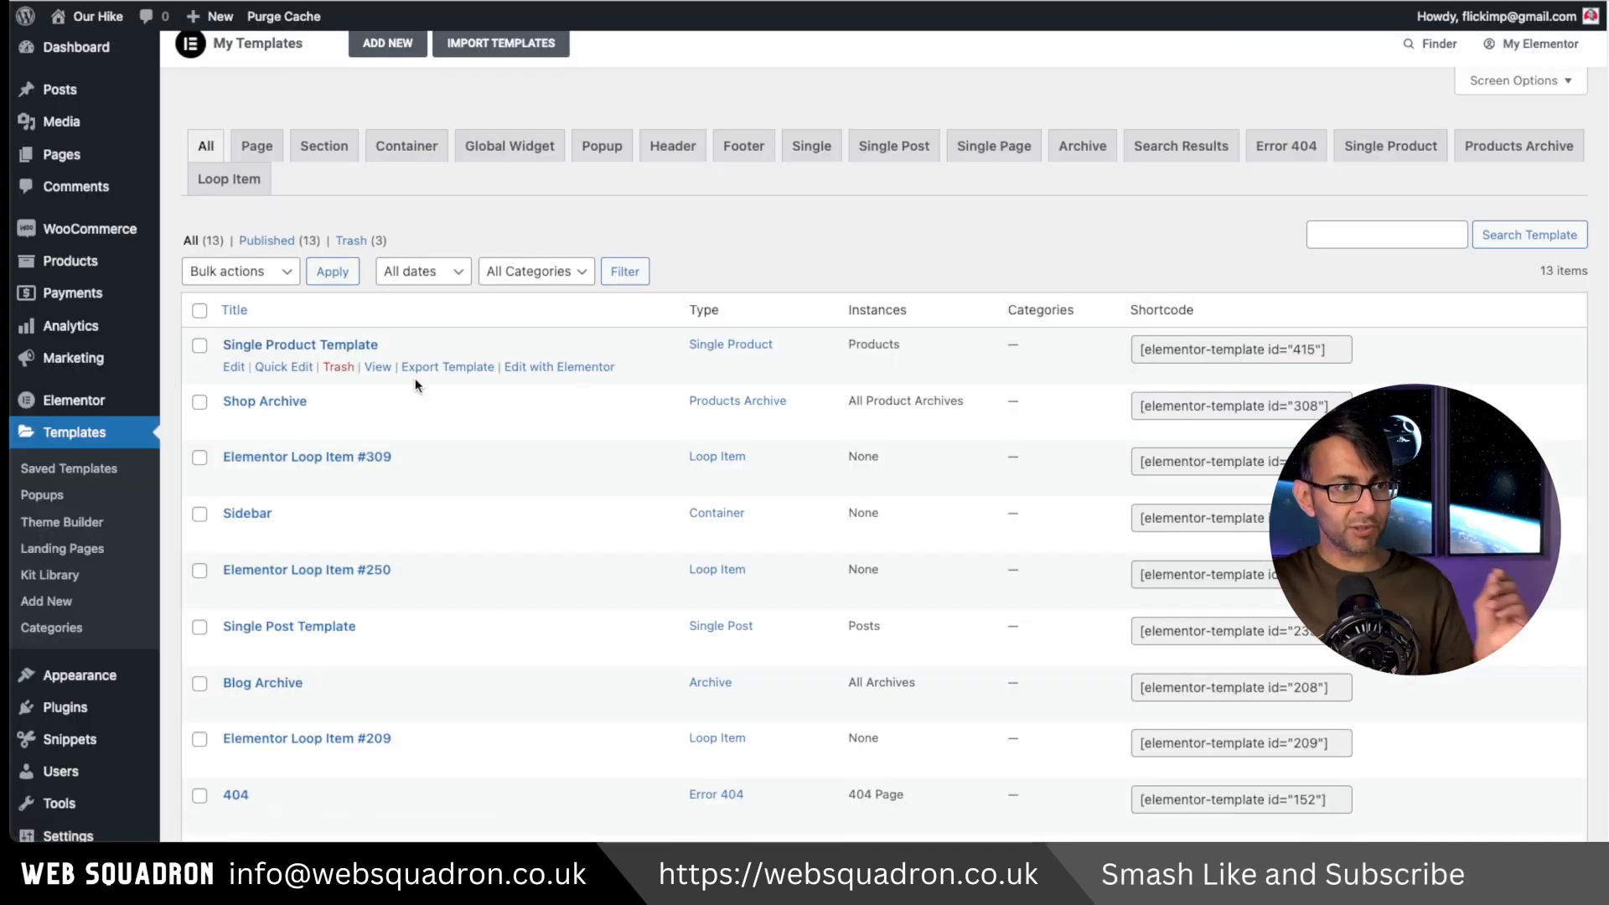
# Open the Single Product Template for editing with Elementor and switch to its editor
pyautogui.rightClick(567, 376)
pyautogui.click(630, 387)
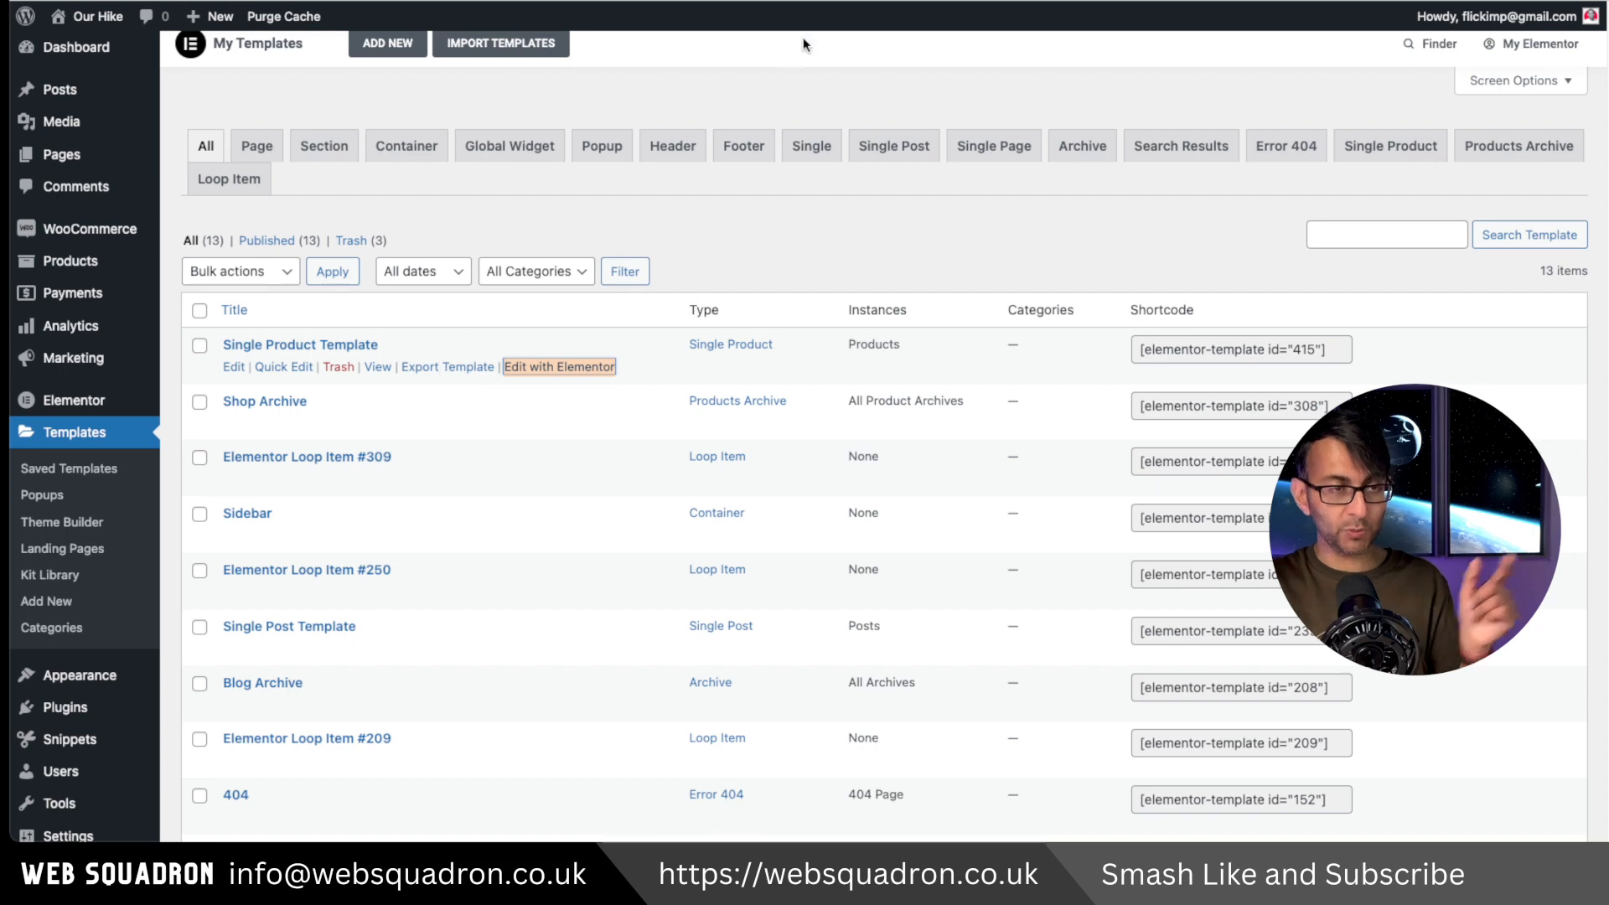
pyautogui.hotkey('ctrl', 'Tab')
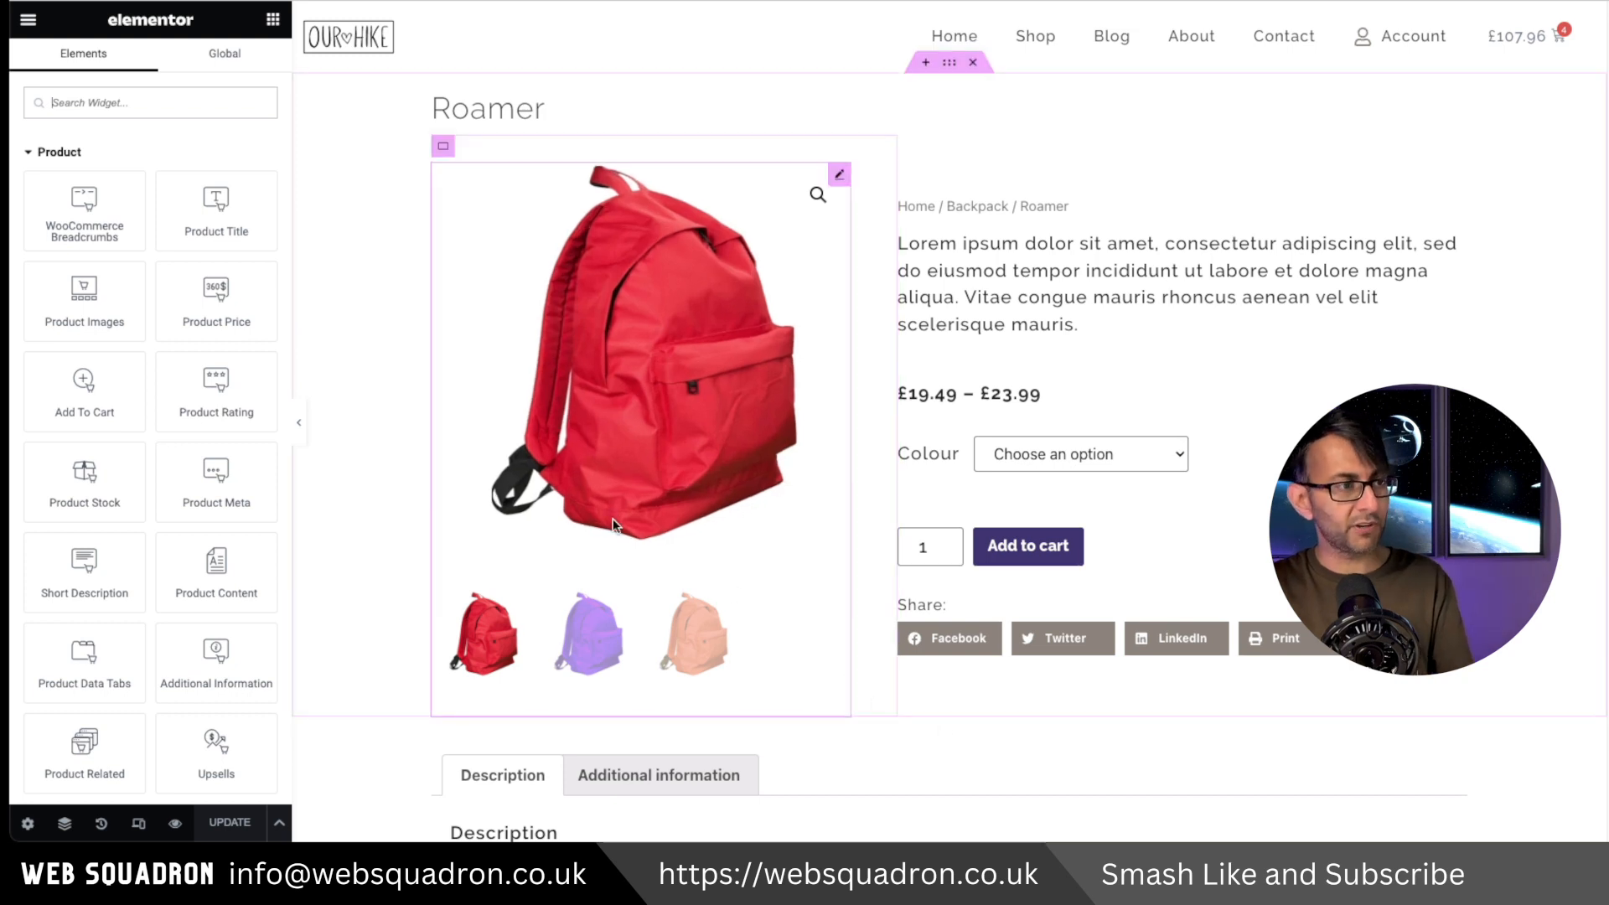
# Preview the single product template with the Peak-y Blinder course and review how the course page looks
pyautogui.click(28, 823)
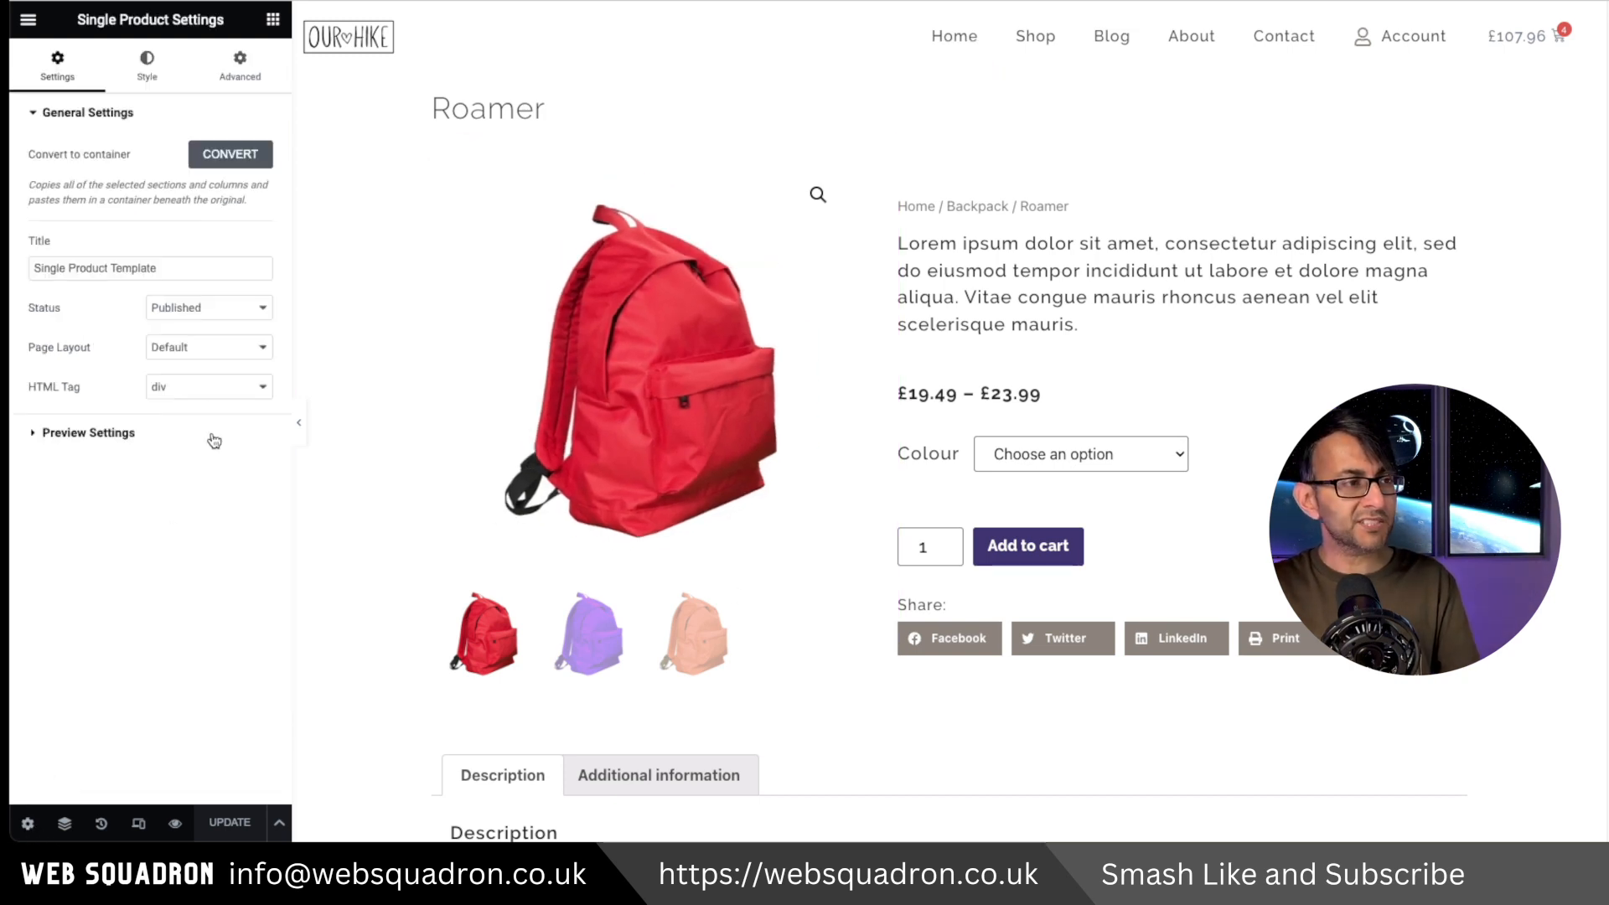
pyautogui.click(123, 434)
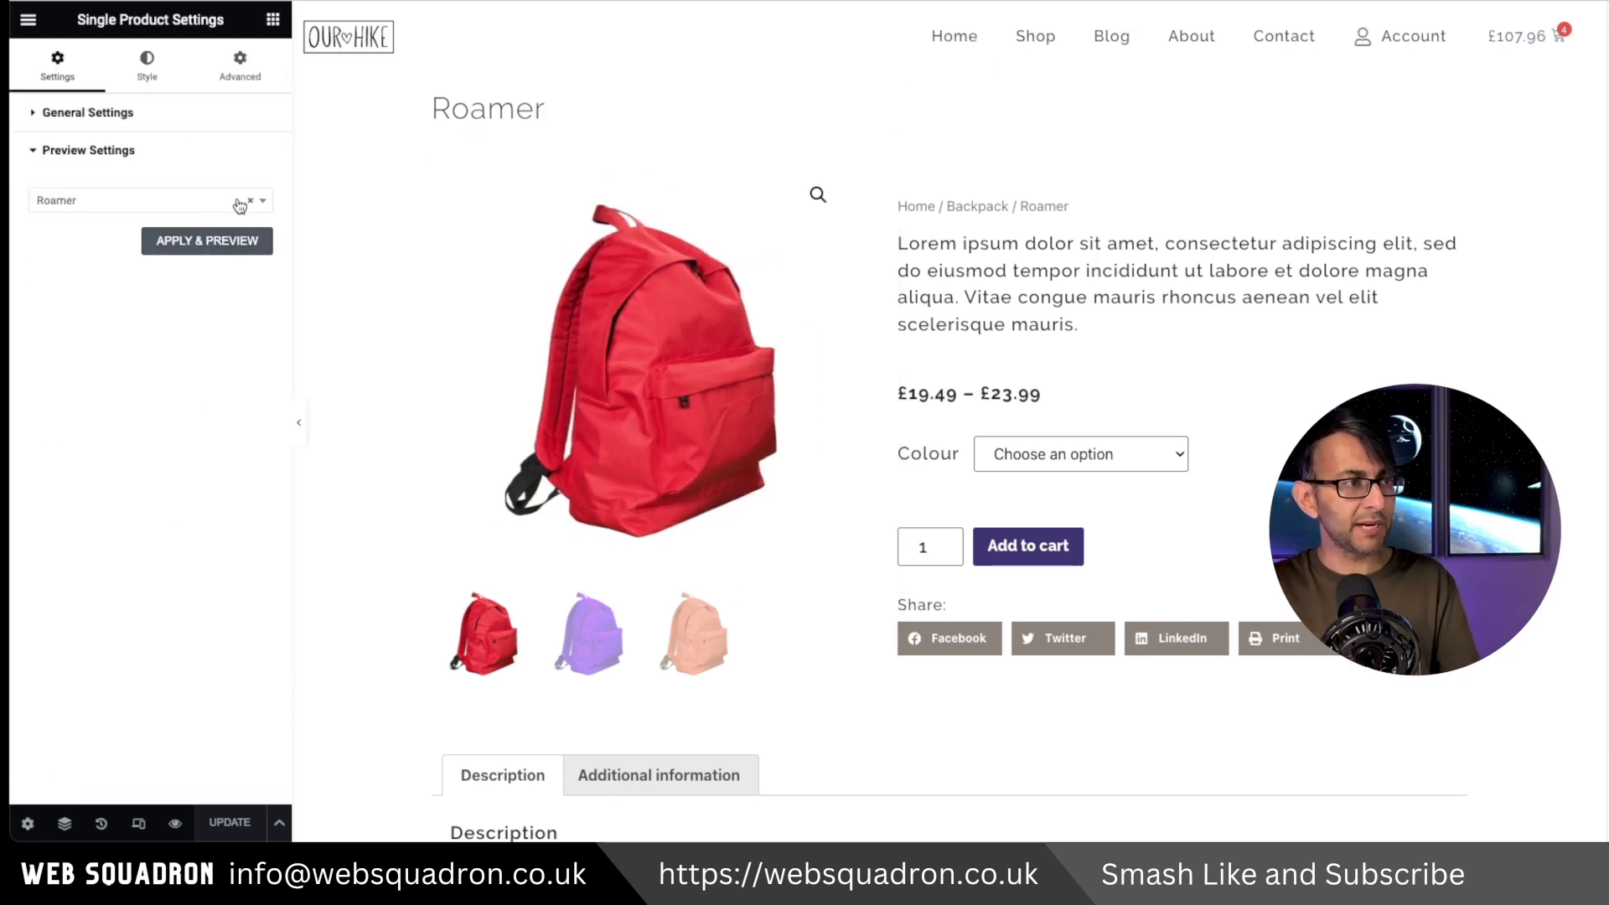
pyautogui.click(250, 201)
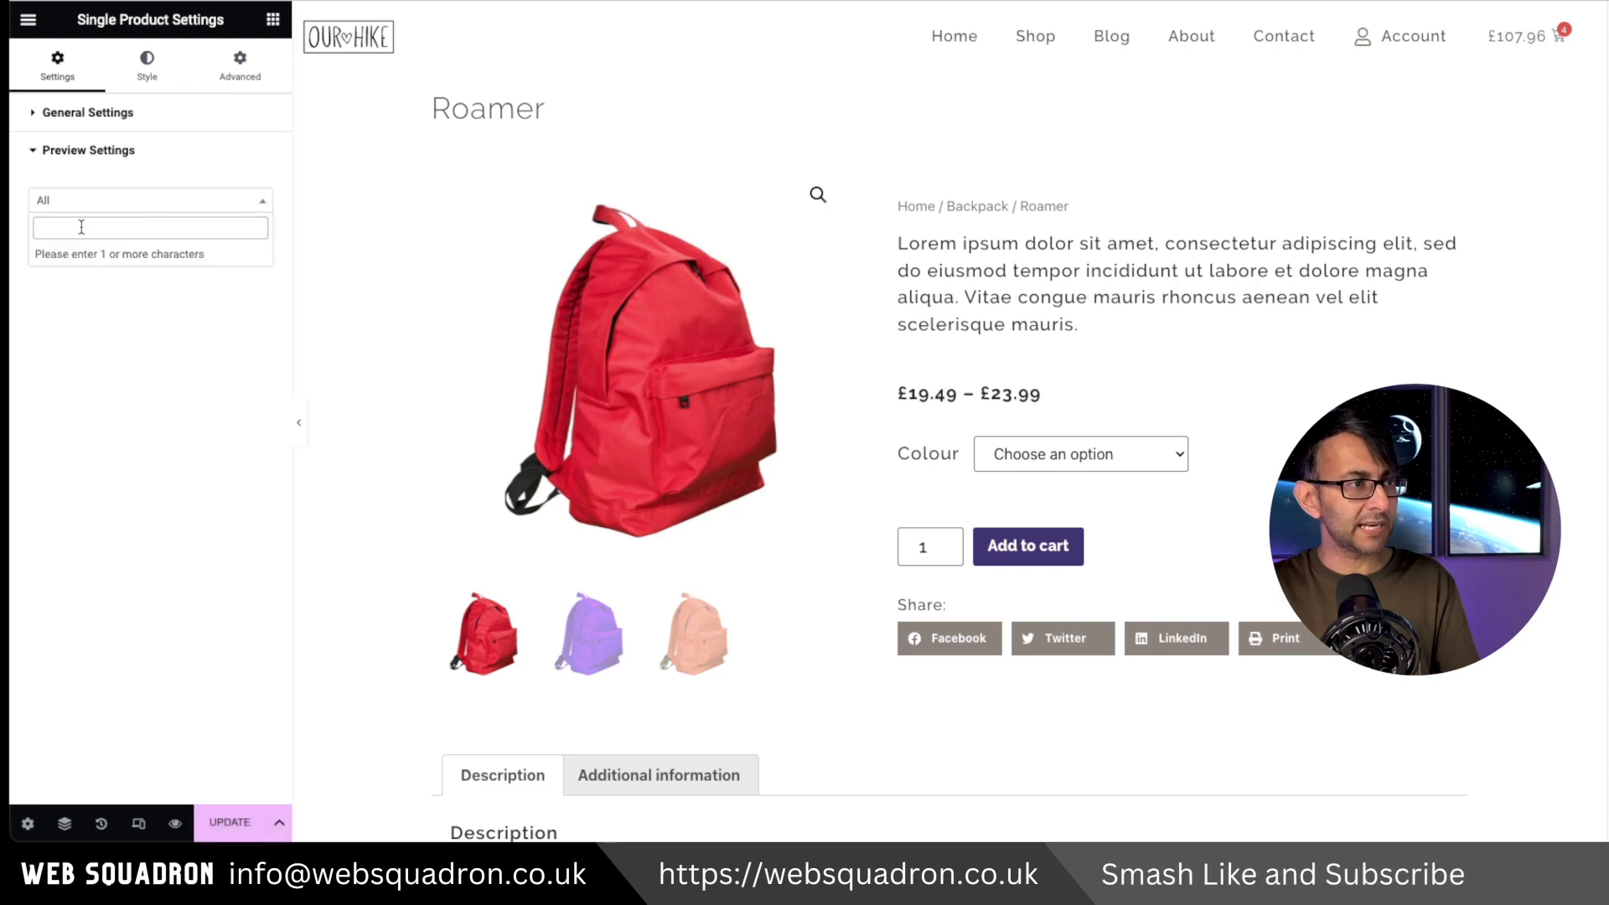
pyautogui.write('peak')
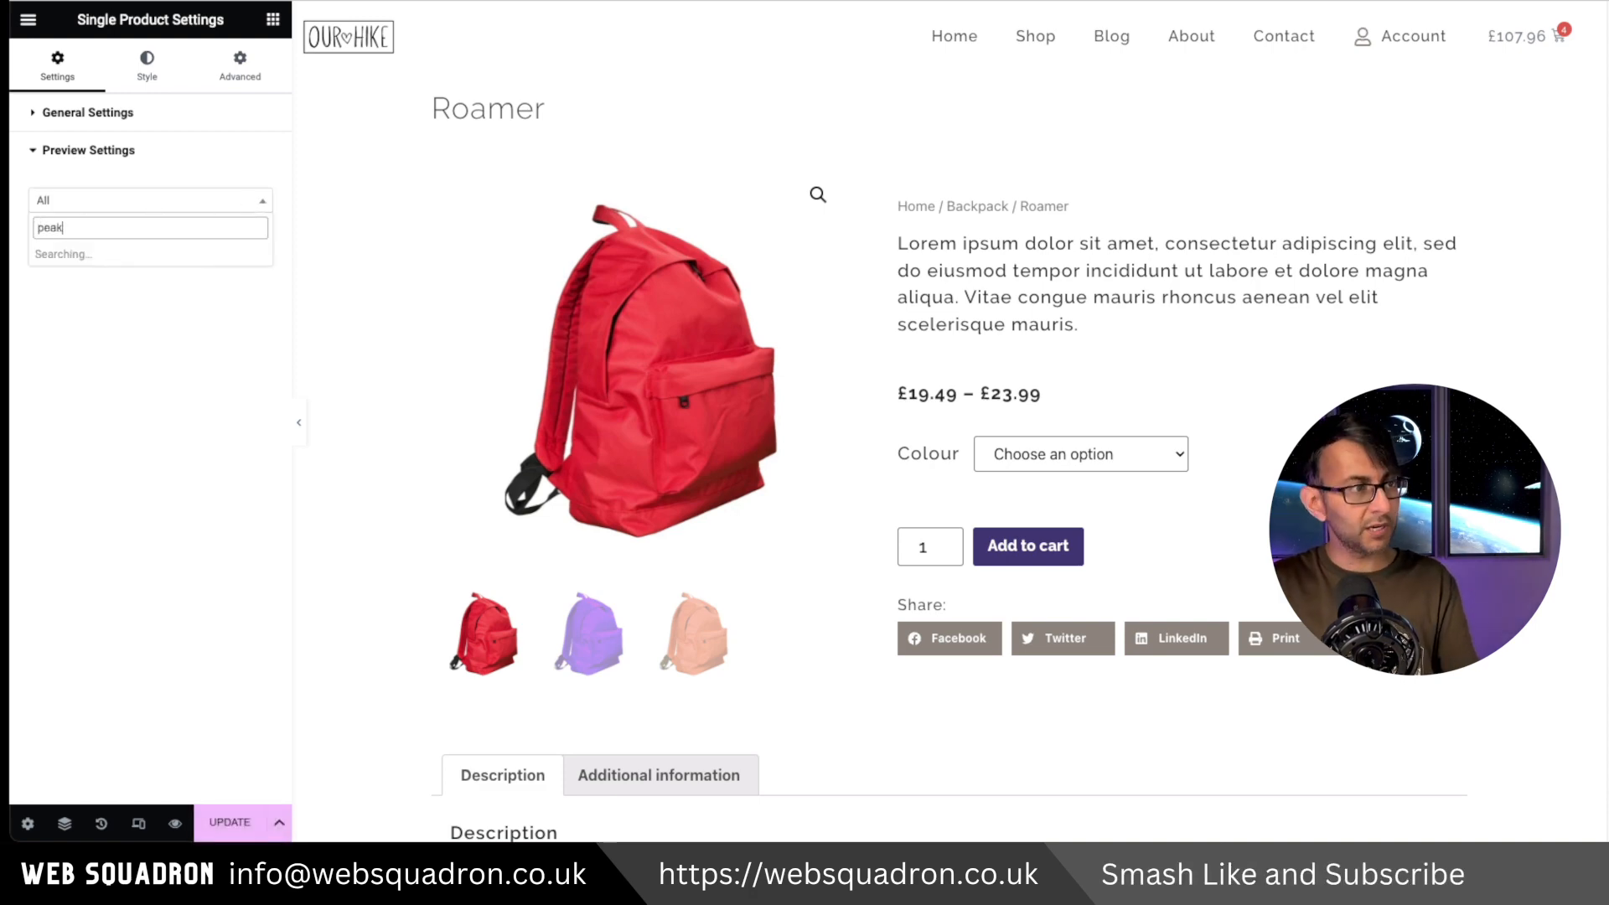
pyautogui.click(89, 254)
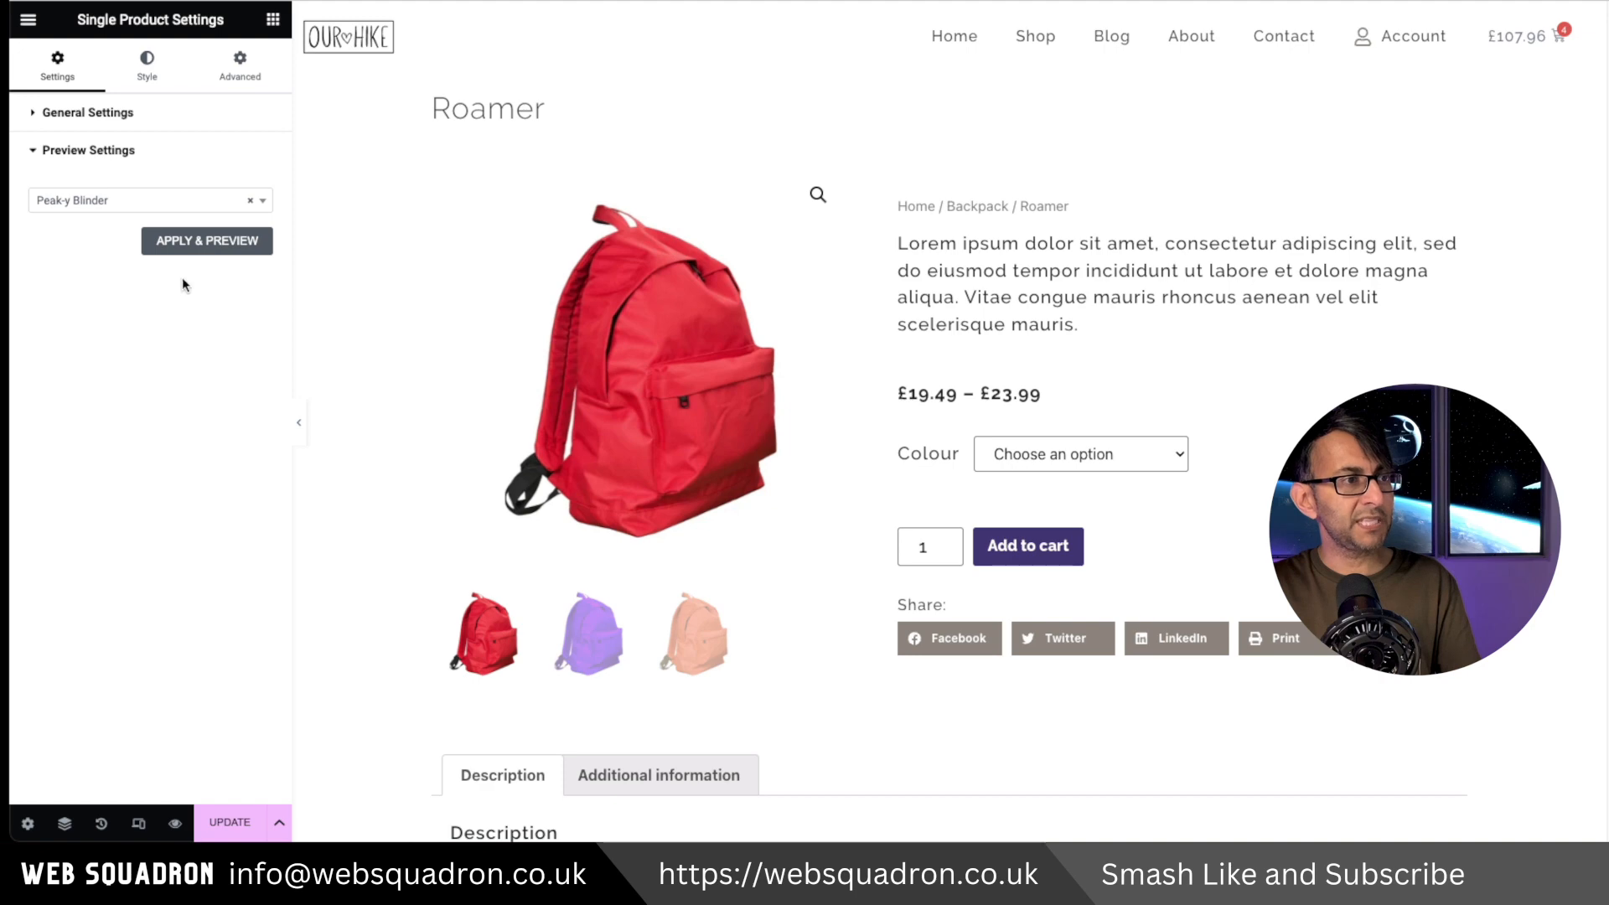
pyautogui.click(208, 245)
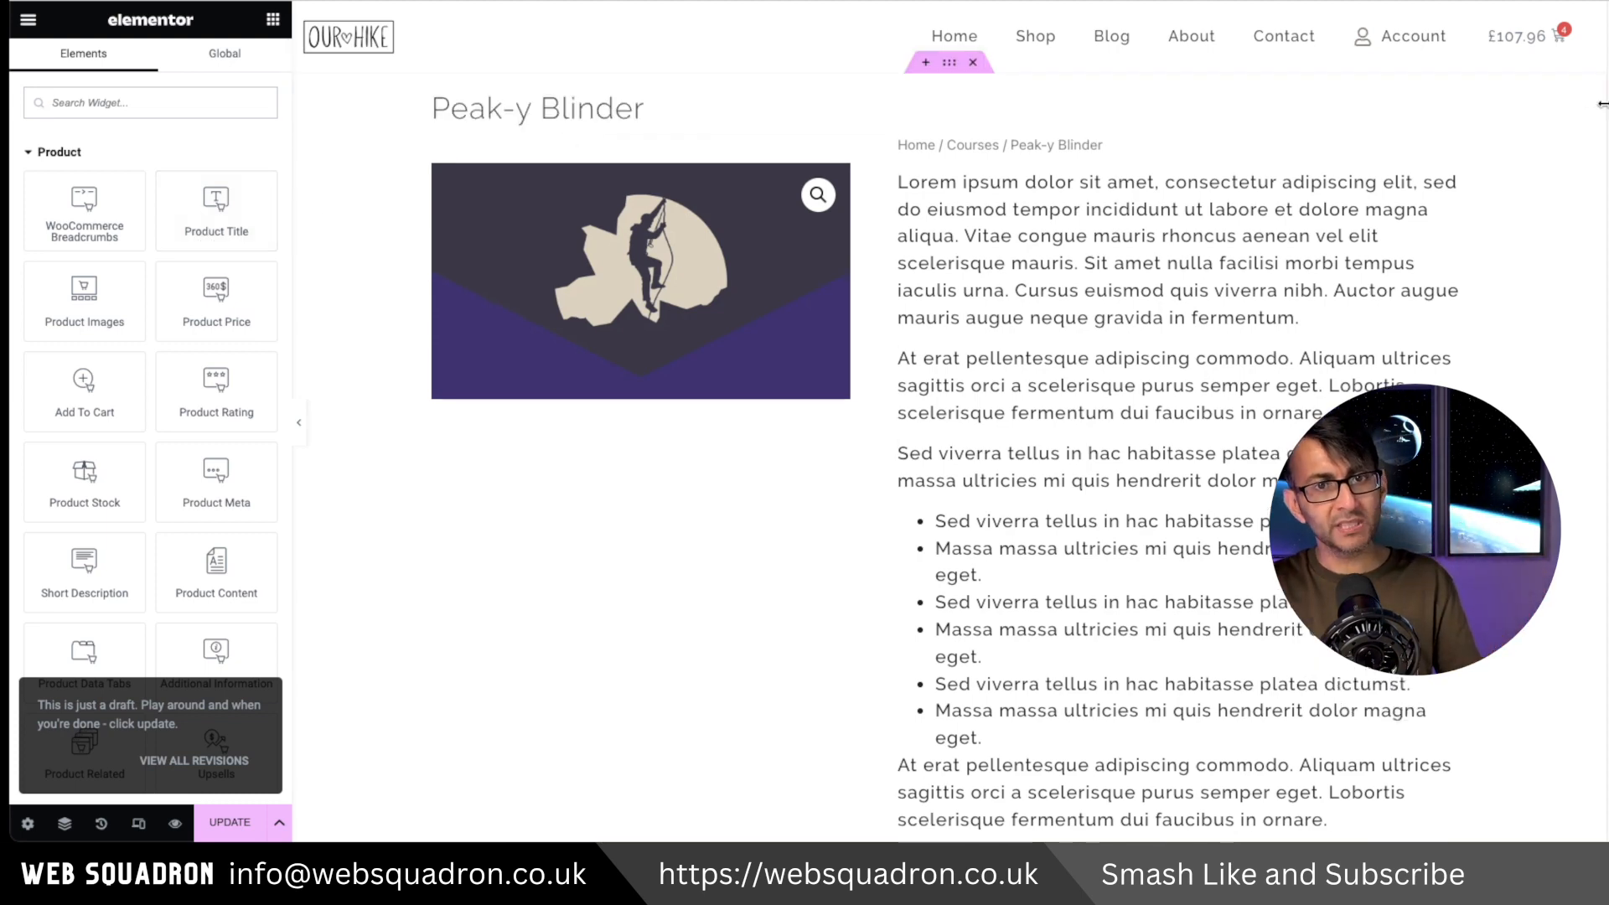
pyautogui.moveTo(1601, 102); pyautogui.dragTo(1605, 277)
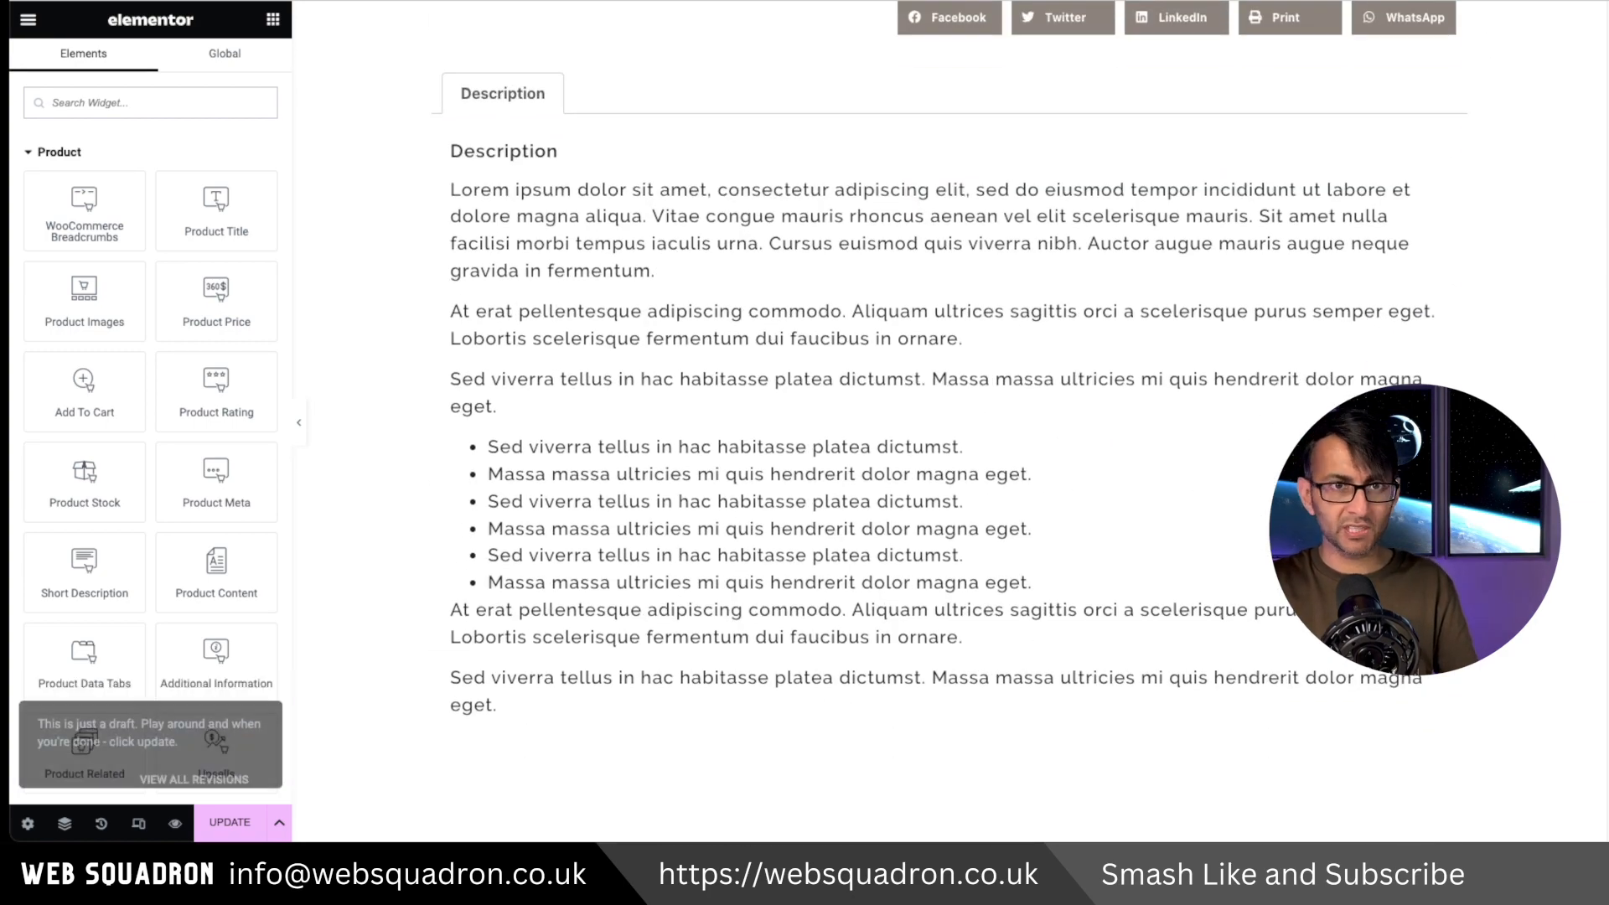
pyautogui.scroll(6, 950, 421)
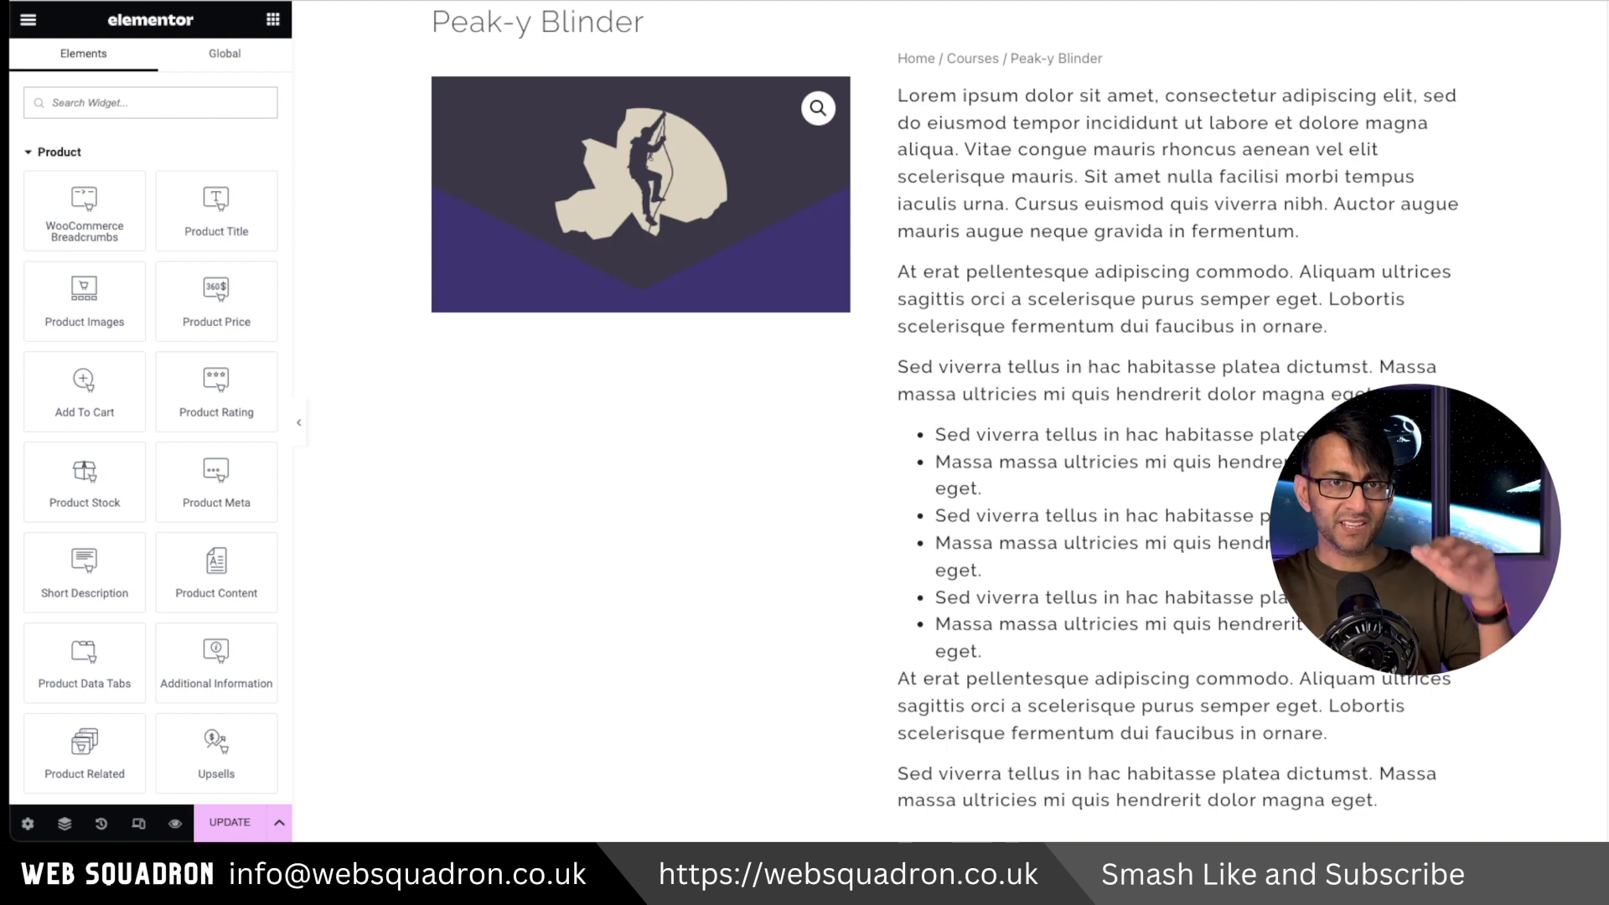
pyautogui.scroll(1, 949, 420)
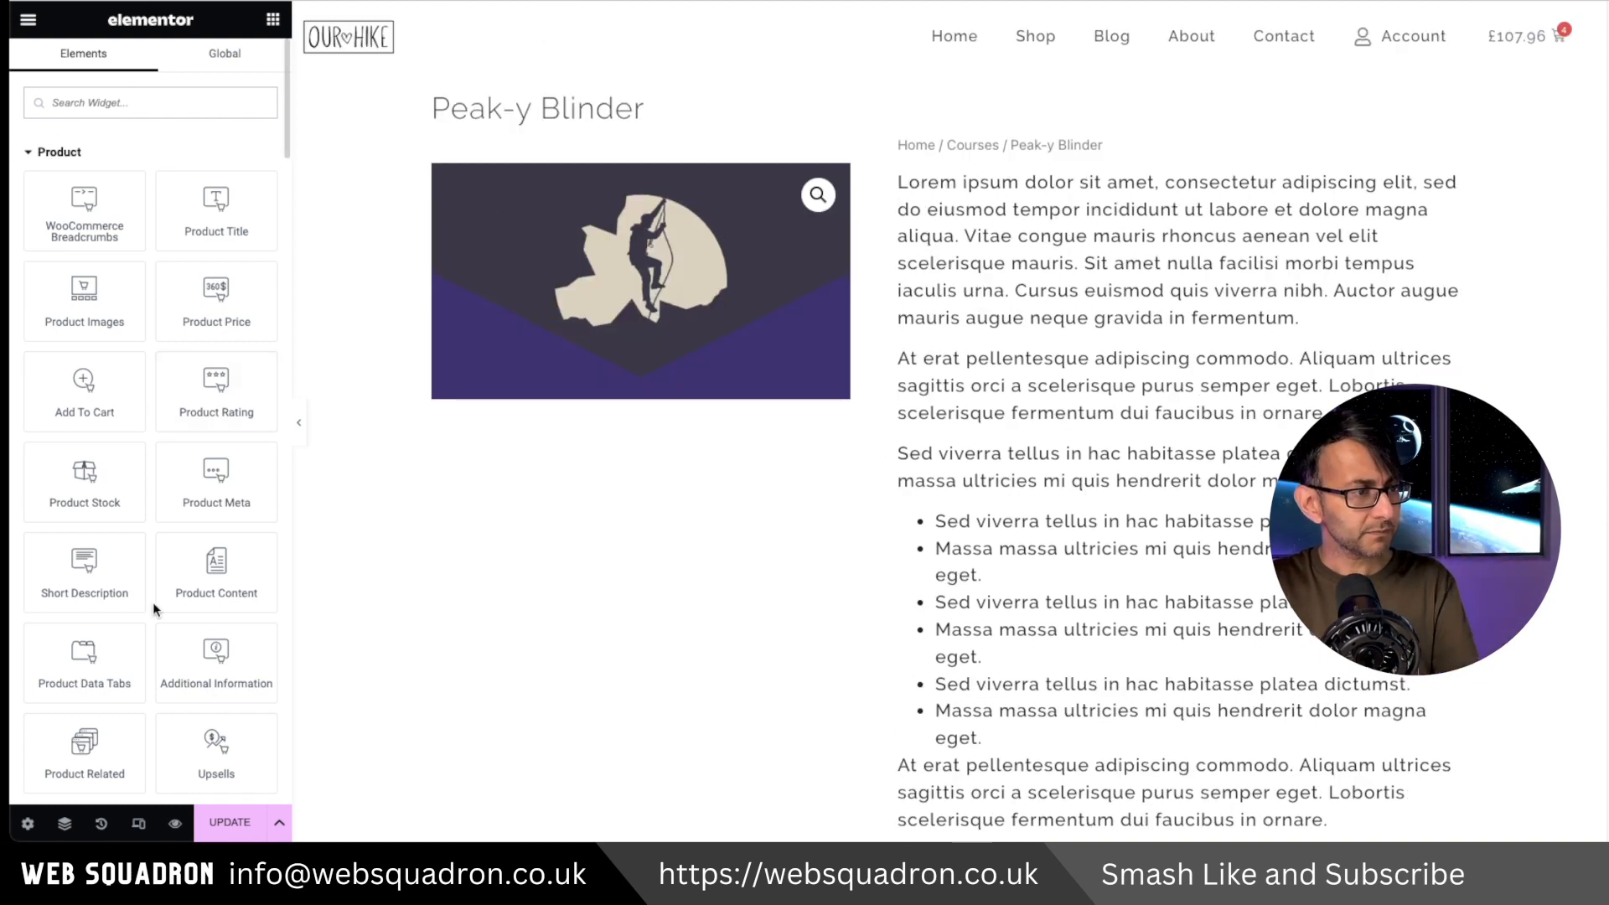
# Switch the template's preview product back to Roamer and apply the preview
pyautogui.click(28, 824)
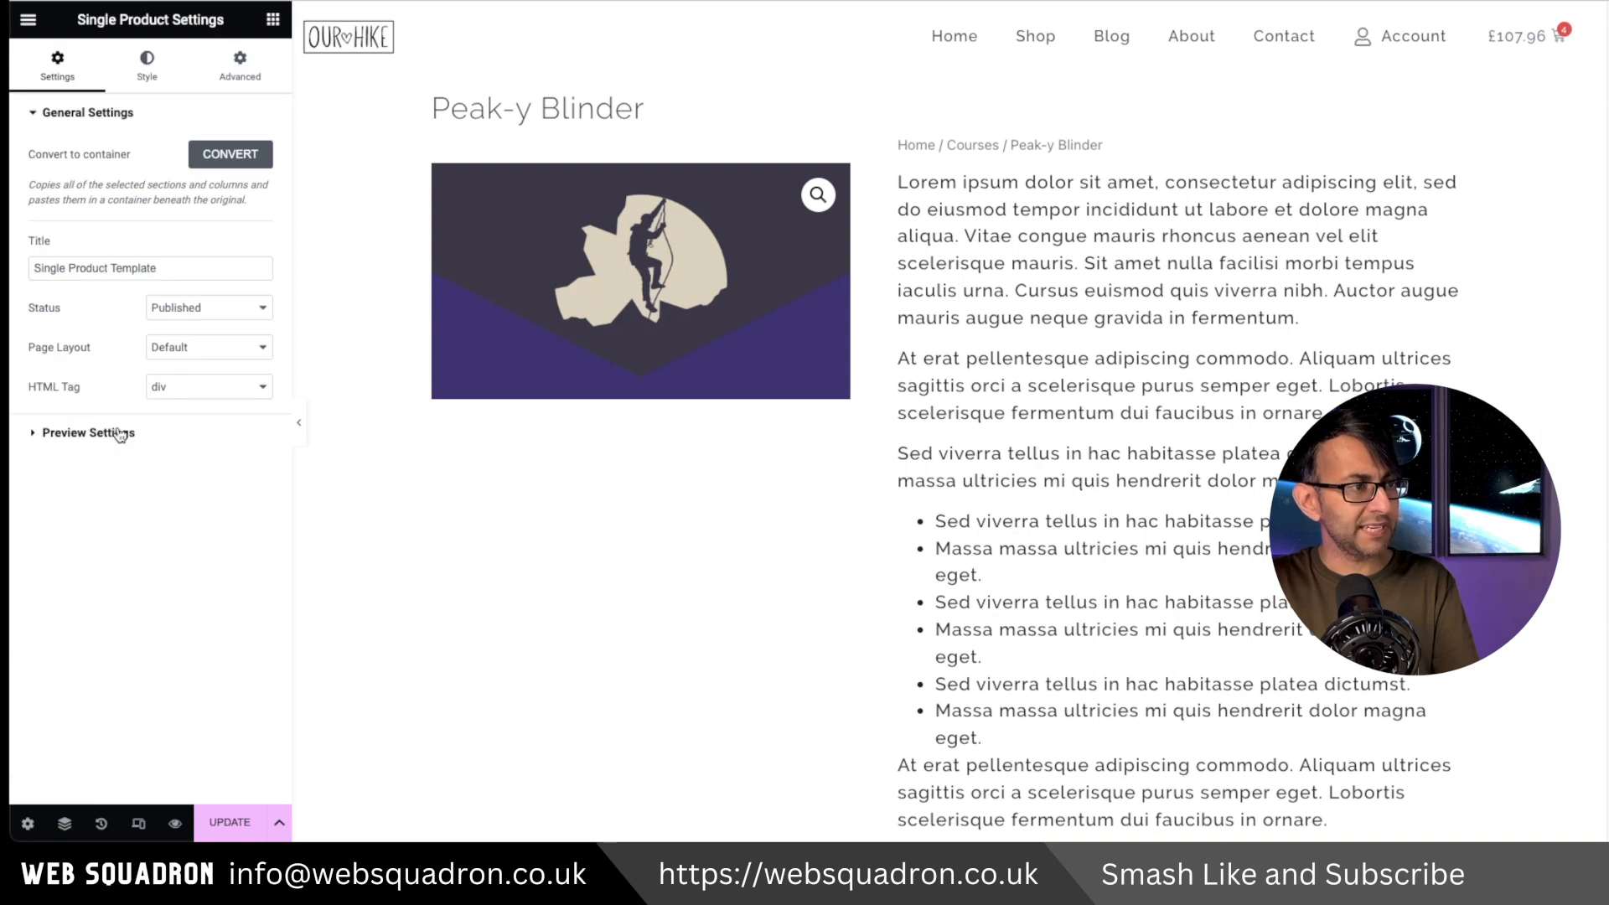
pyautogui.click(120, 433)
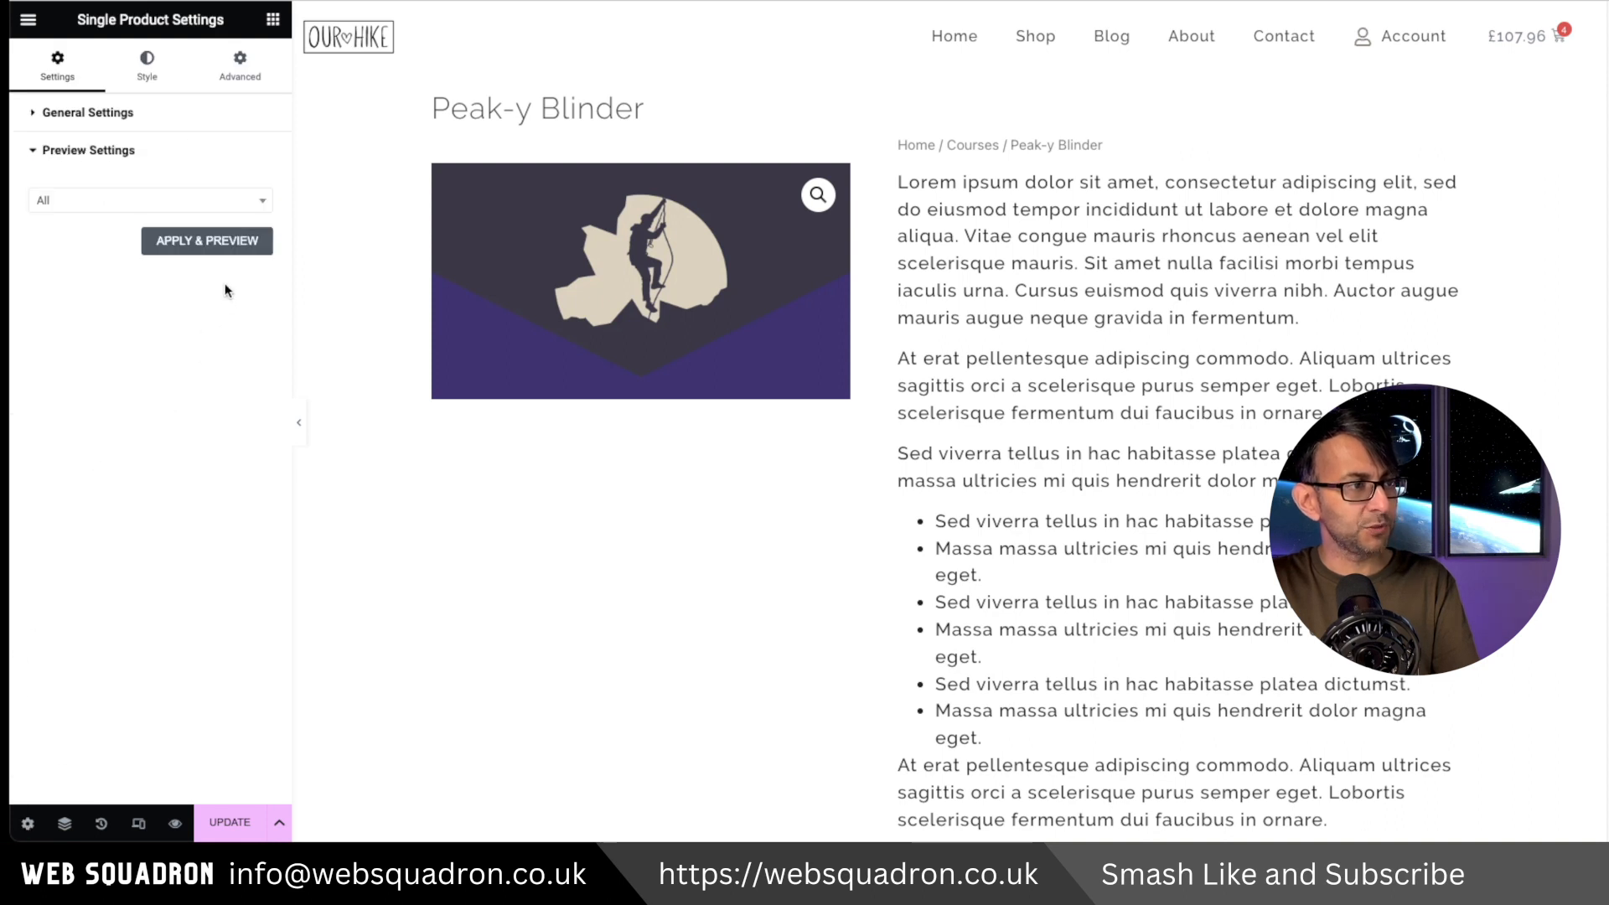
pyautogui.click(250, 202)
pyautogui.write('rock')
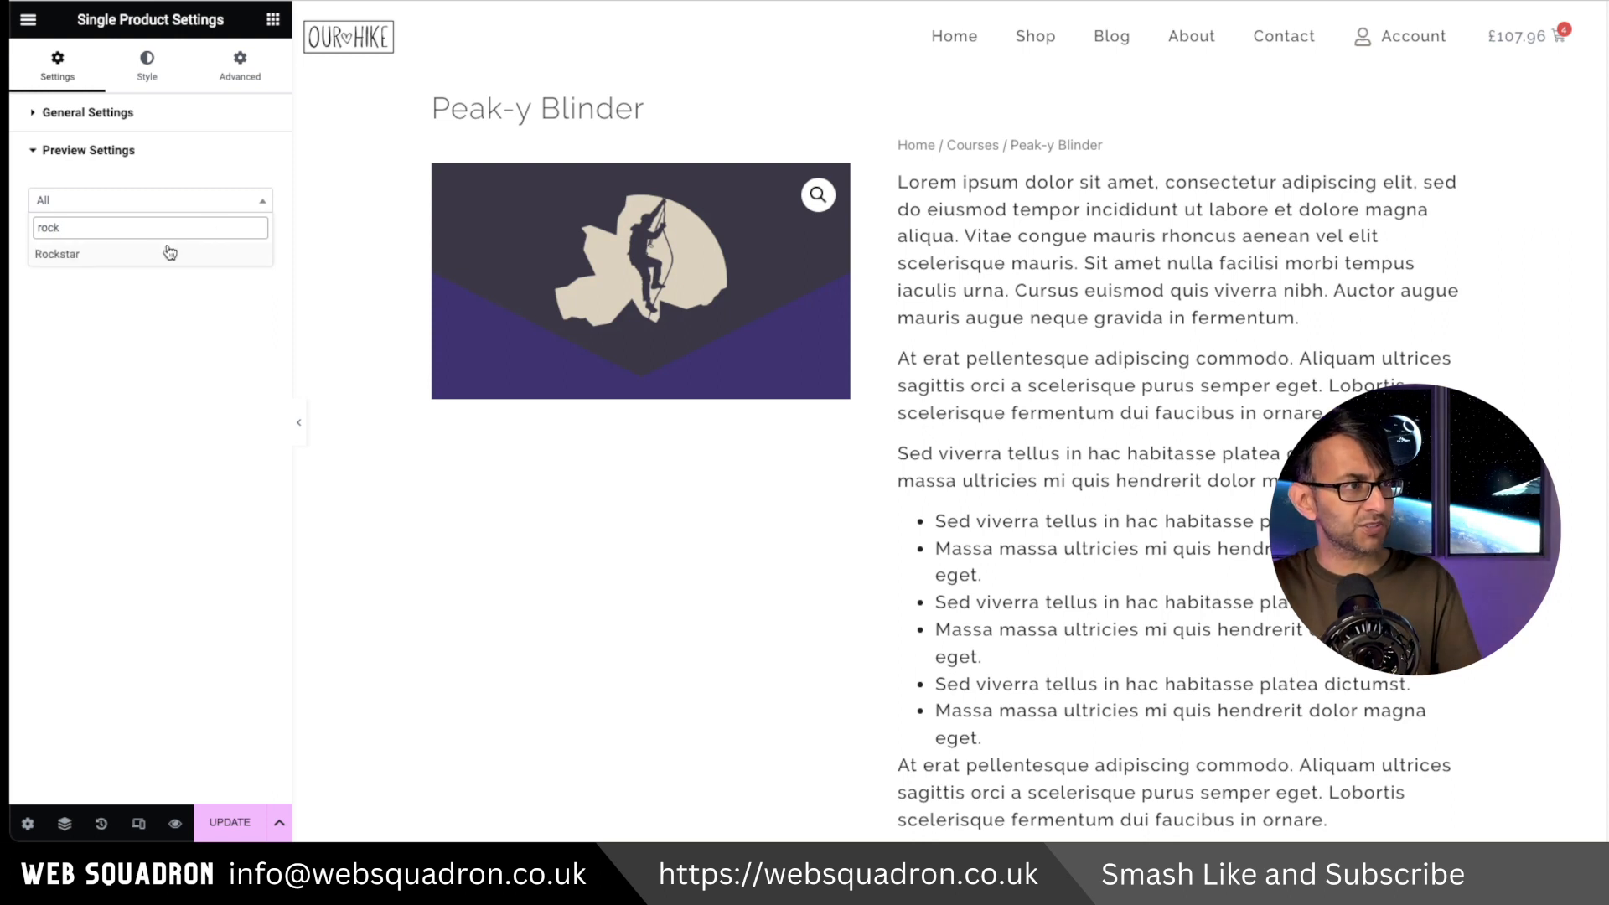
pyautogui.press('BackSpace')
pyautogui.press('BackSpace')
pyautogui.press('BackSpace')
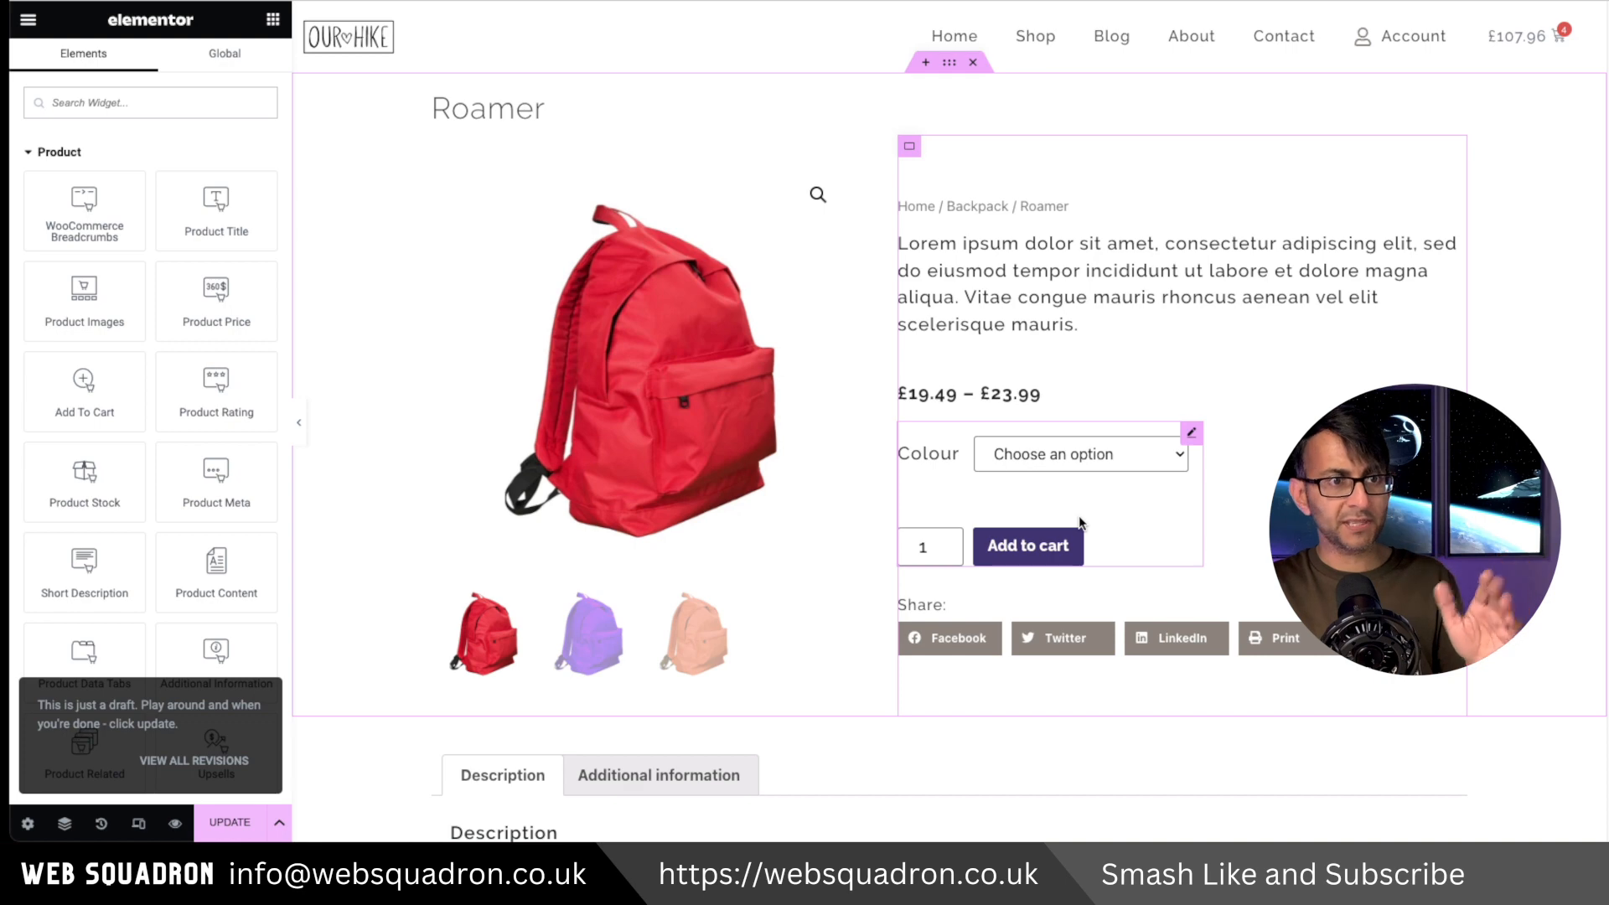
# Add a display condition to the template that excludes products in the "Product categories: Courses" category, and save it
pyautogui.click(280, 826)
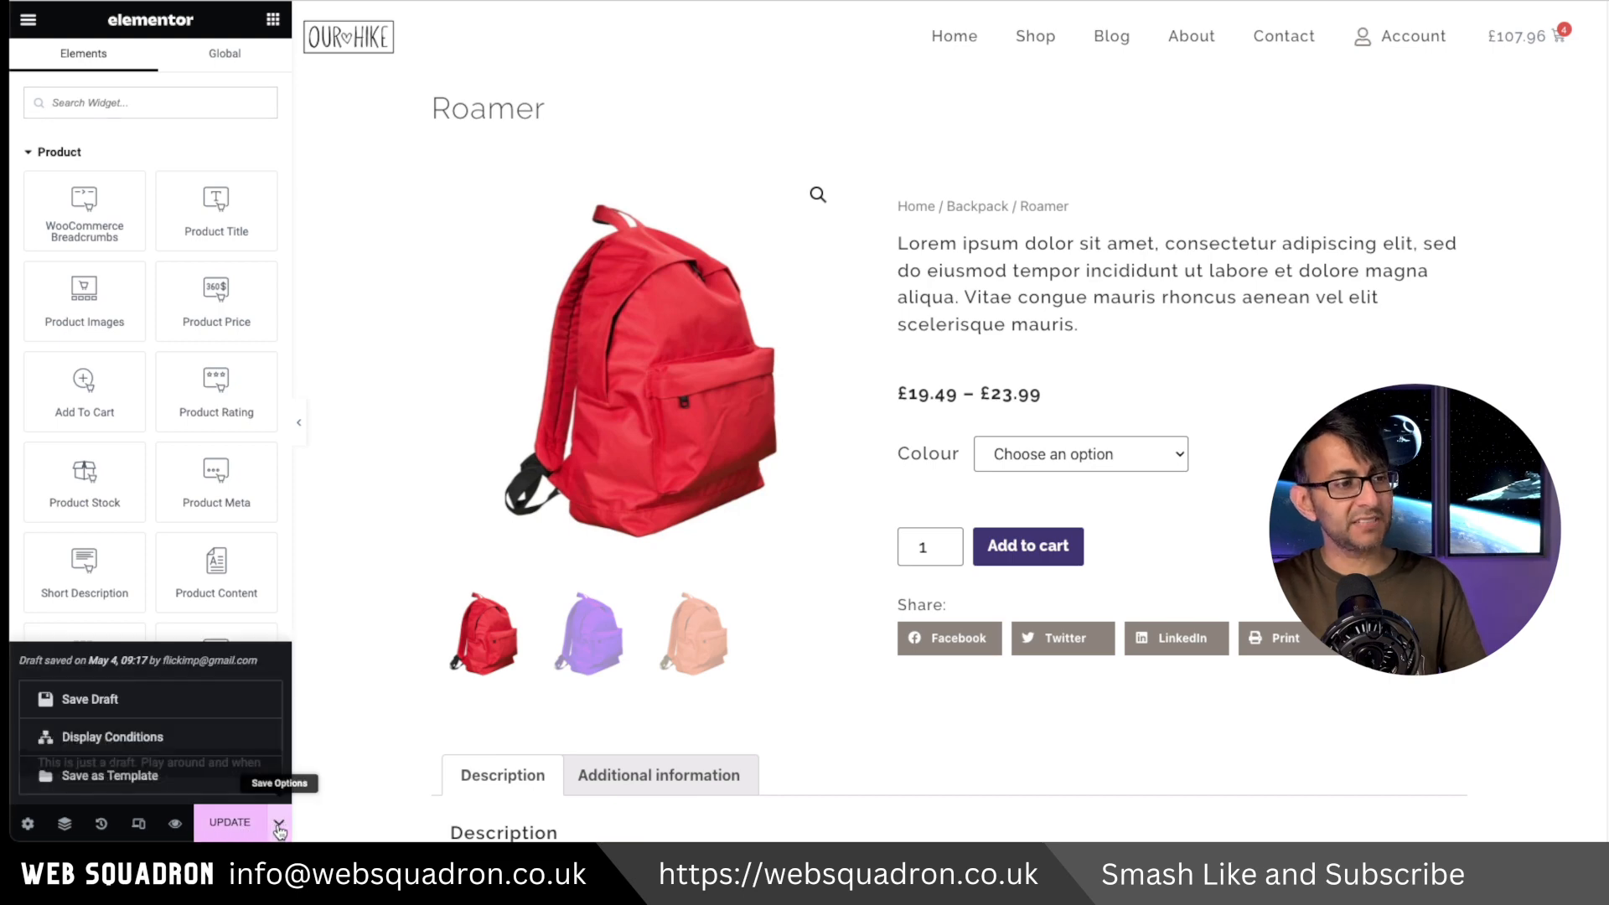
pyautogui.click(191, 743)
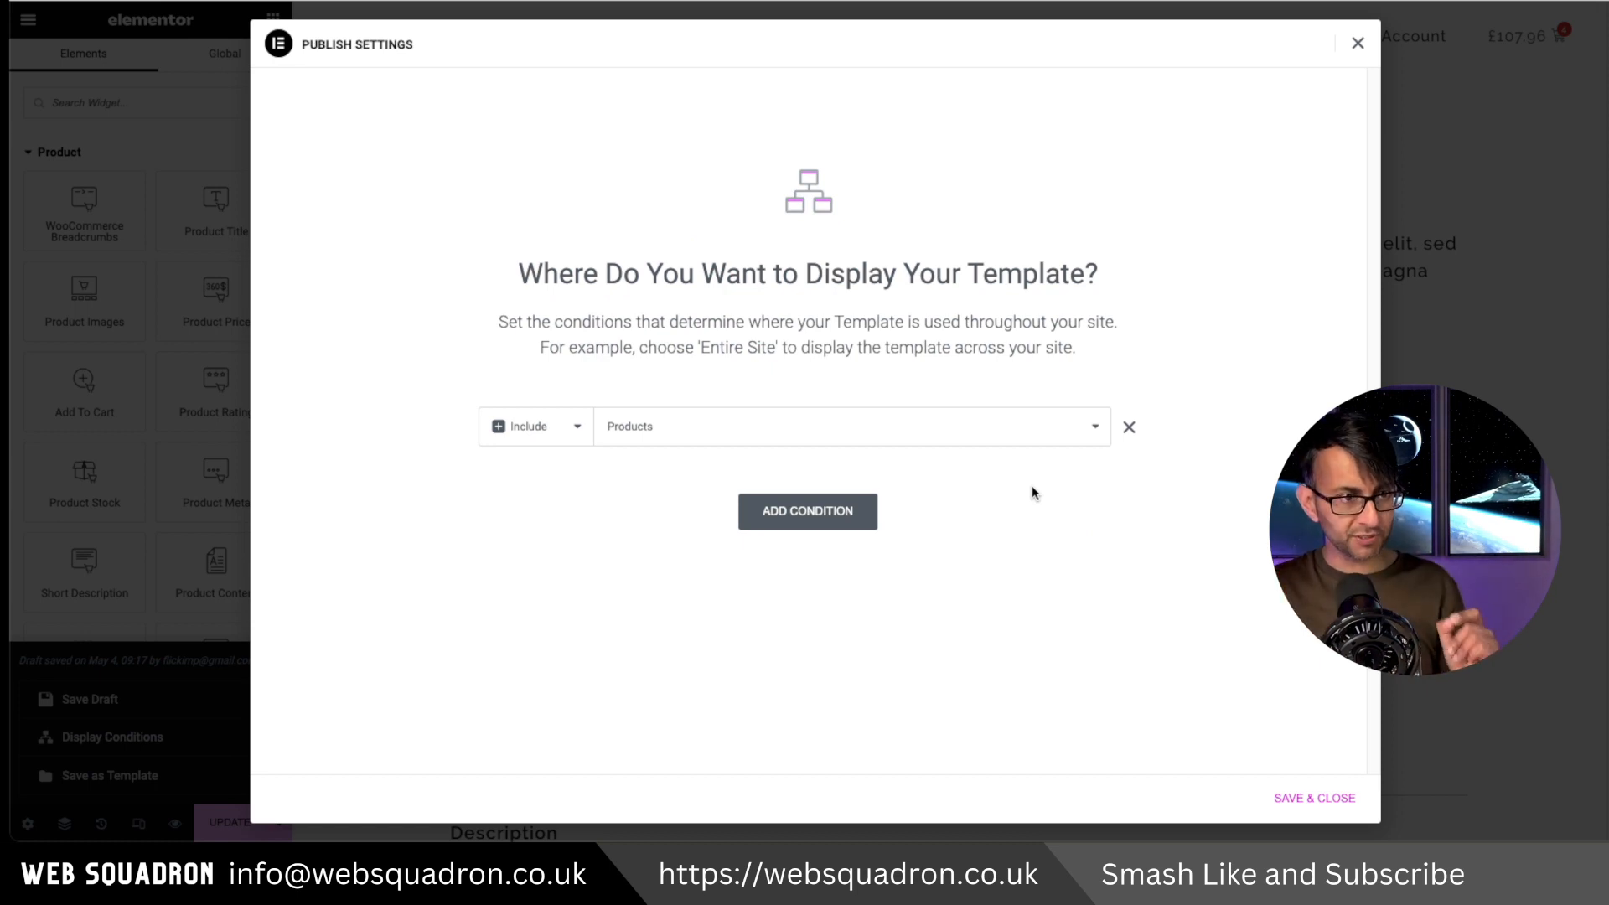
pyautogui.click(806, 521)
pyautogui.click(571, 478)
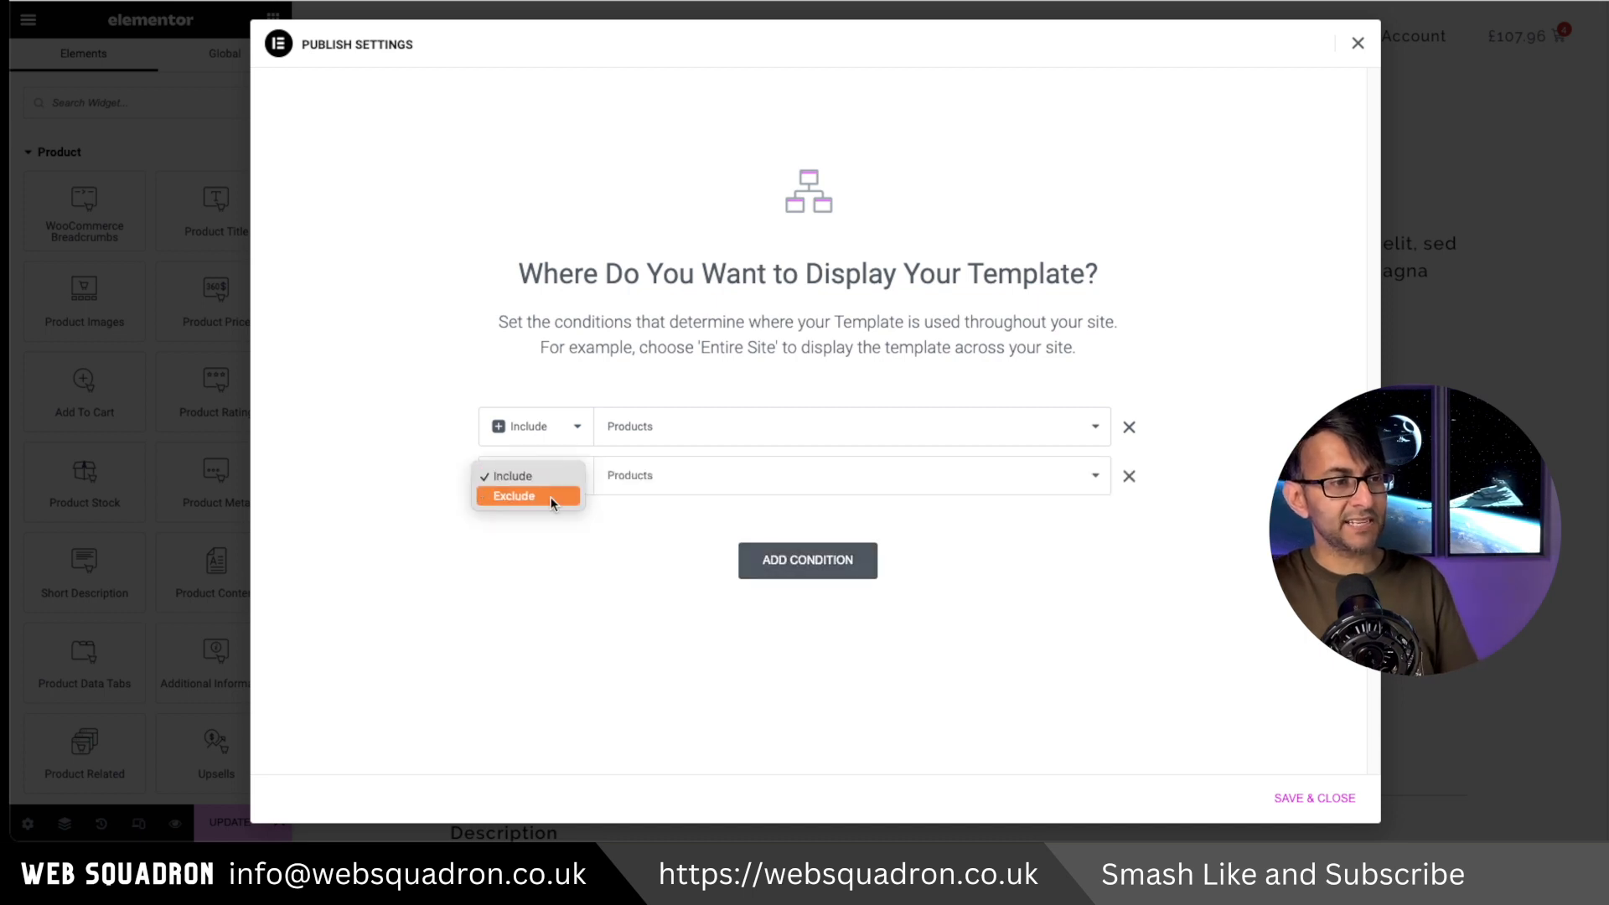
pyautogui.click(551, 496)
pyautogui.click(1093, 481)
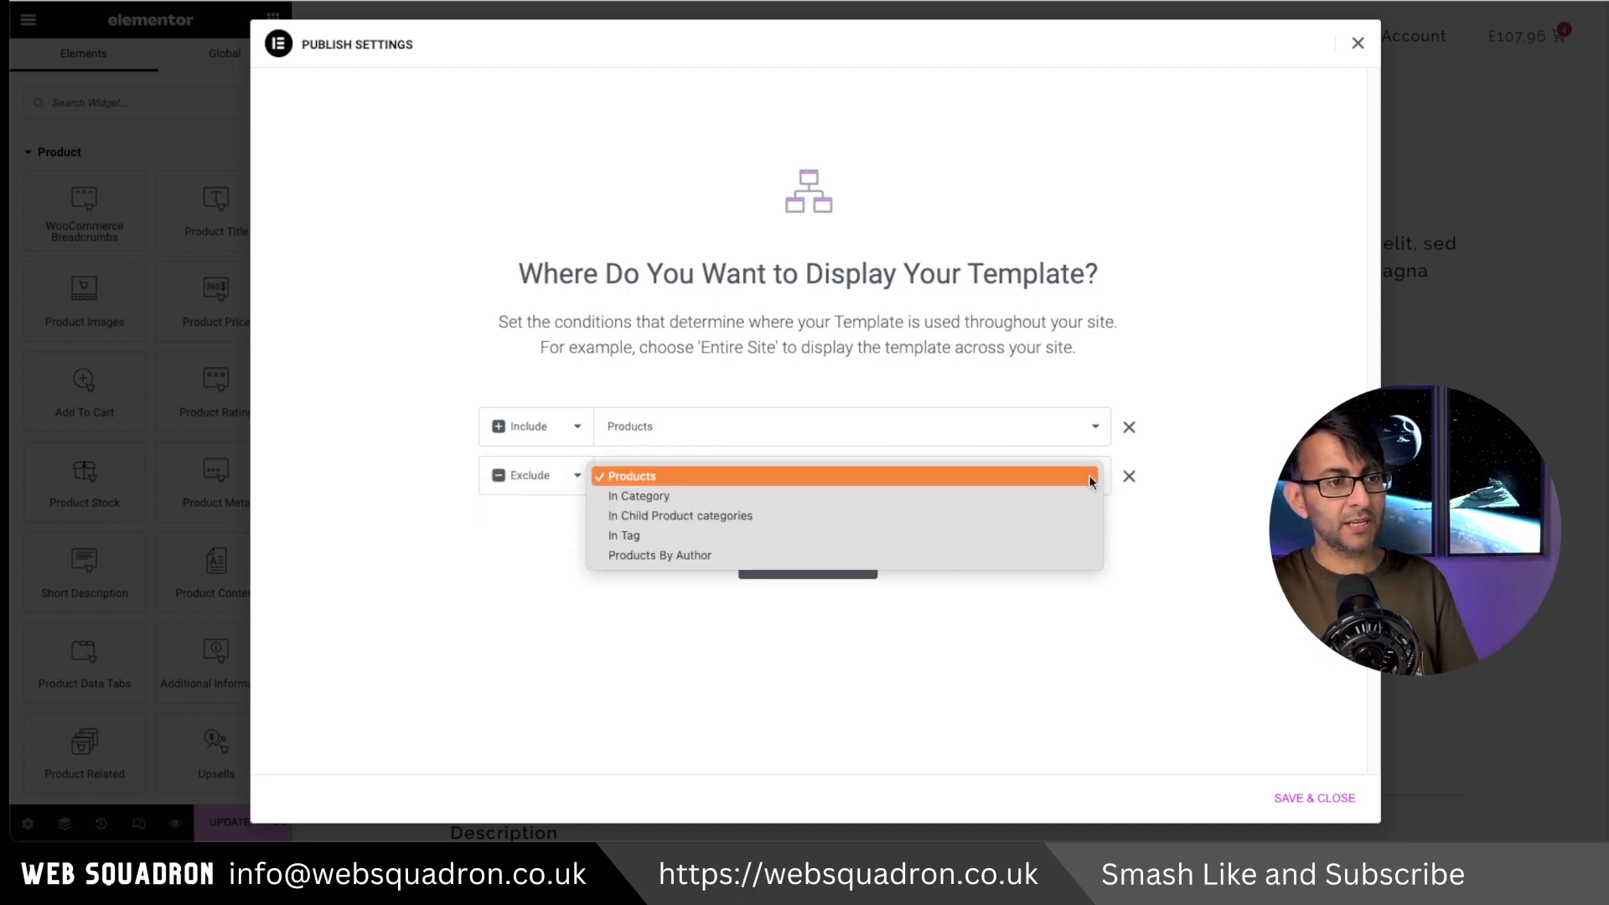
pyautogui.click(964, 498)
pyautogui.click(978, 491)
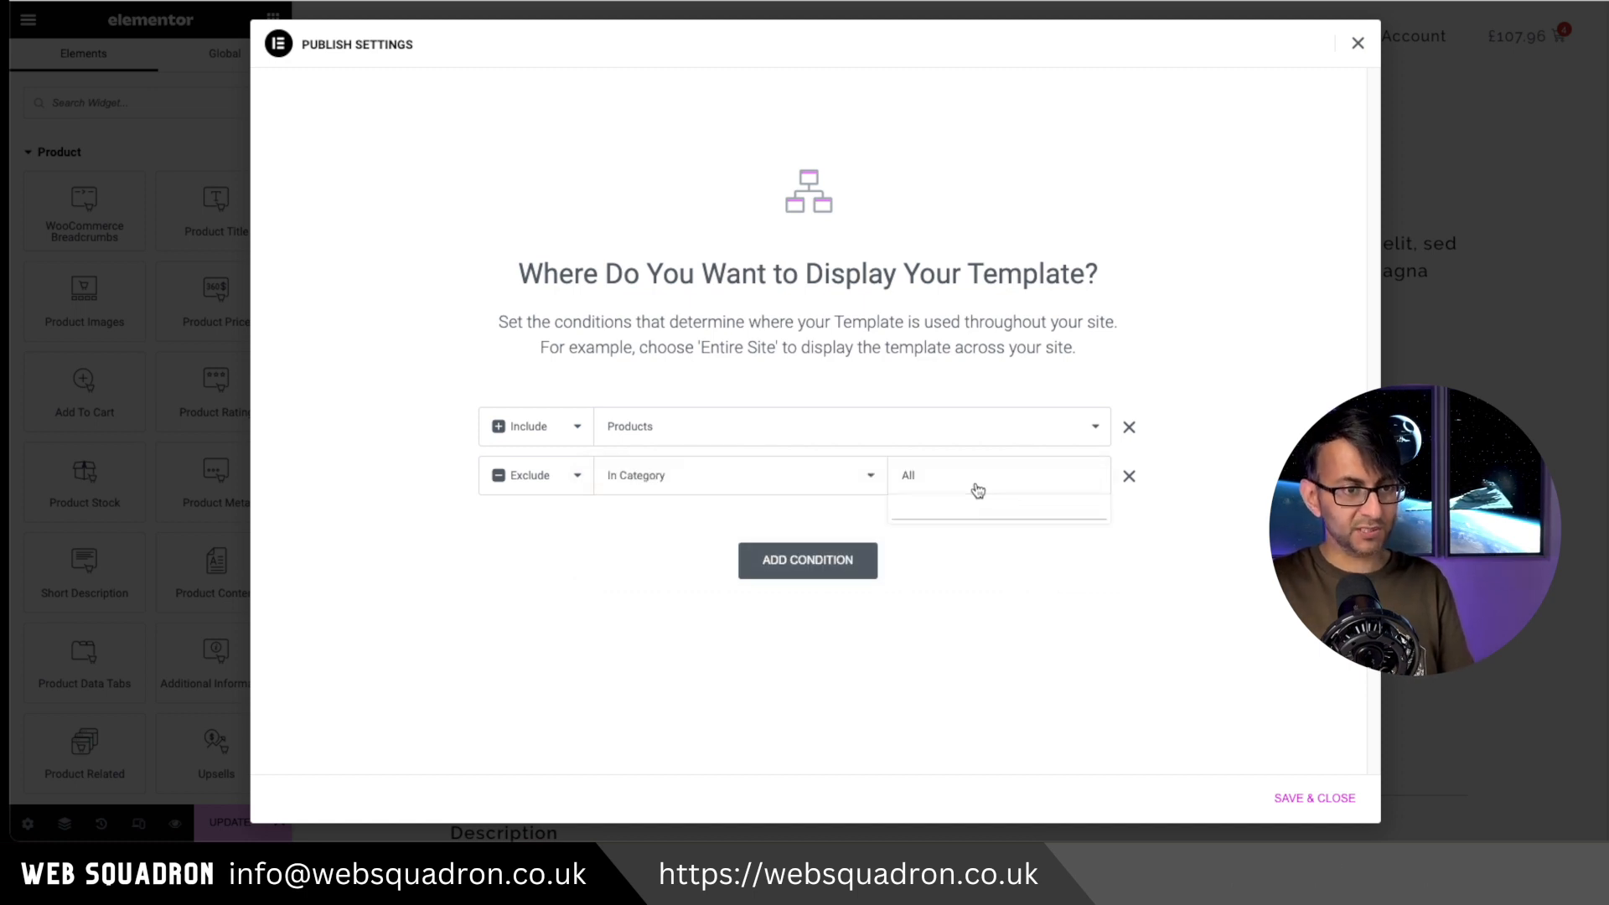
pyautogui.write('cou')
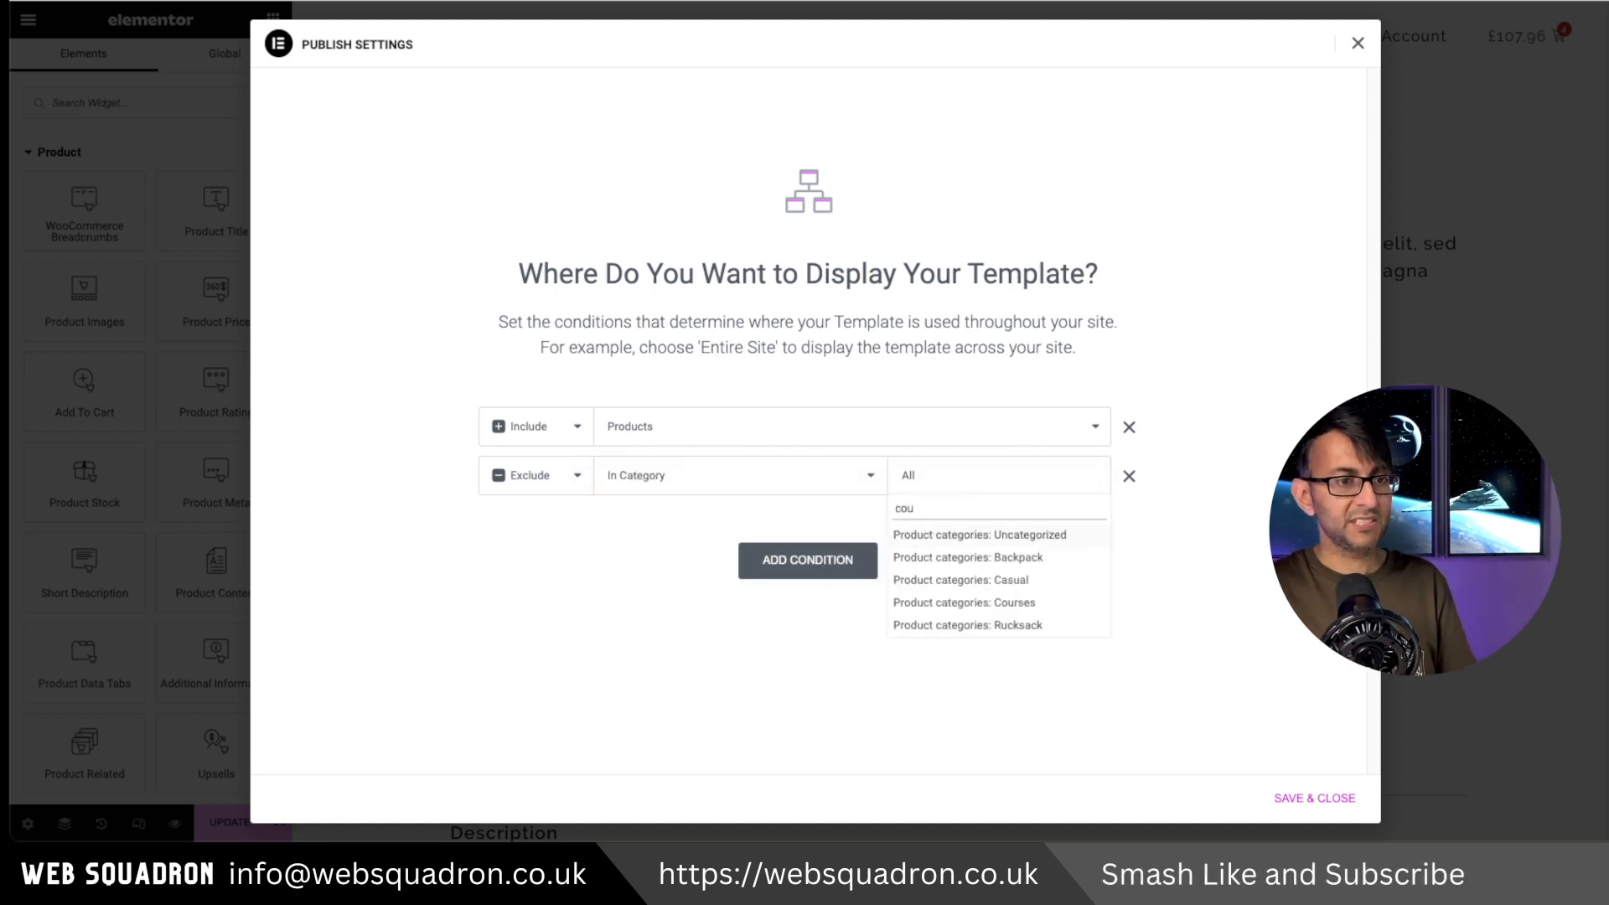
pyautogui.click(1018, 537)
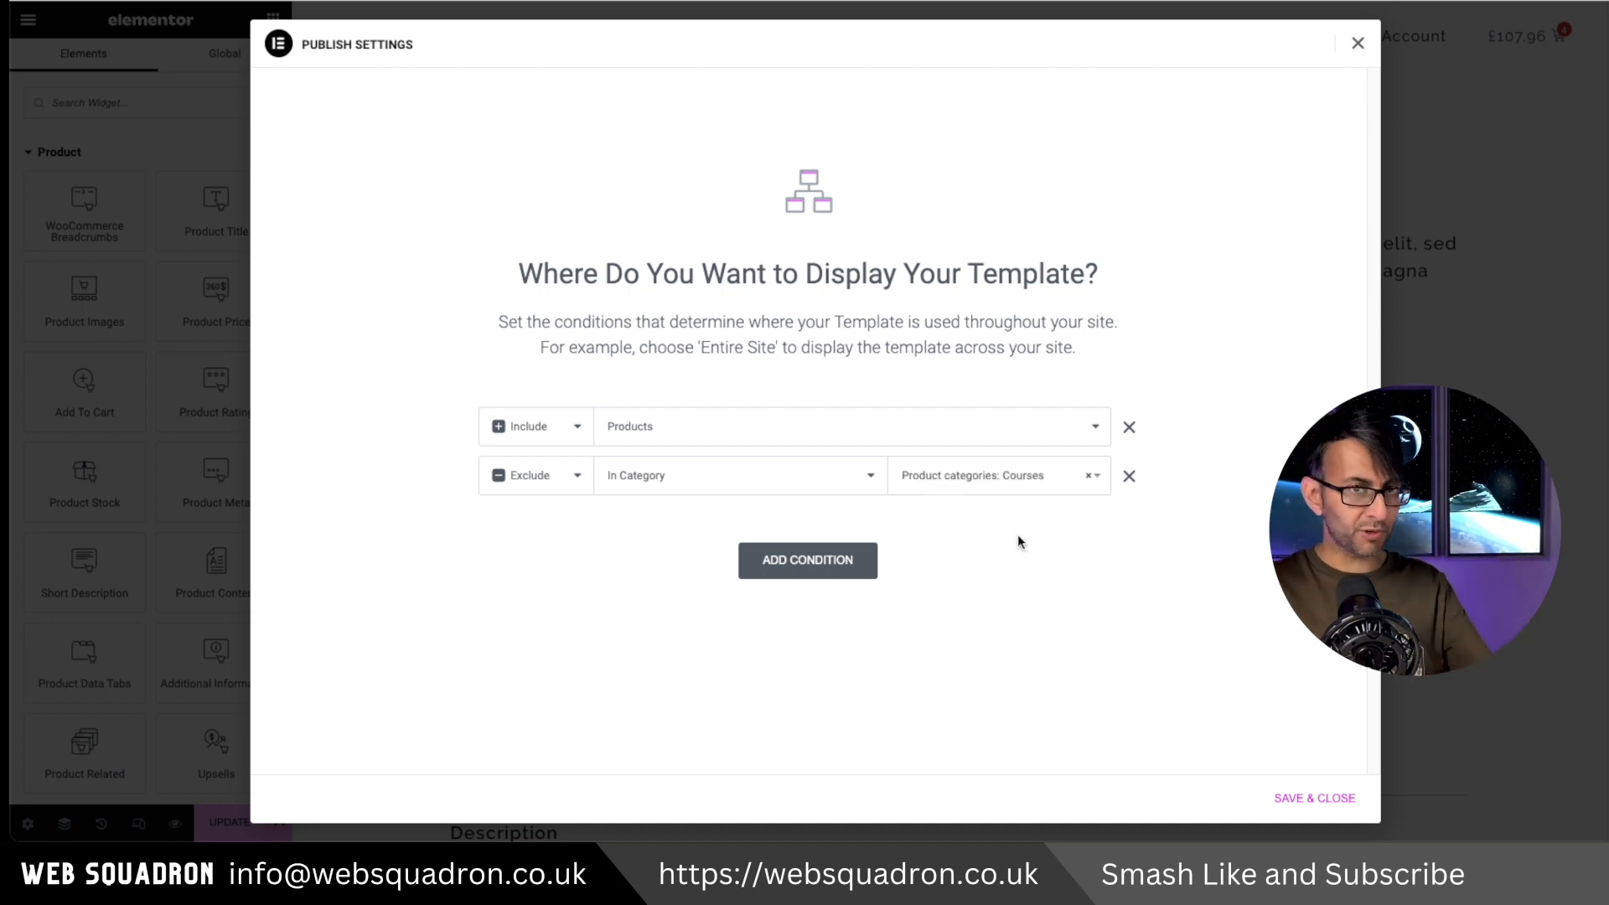
pyautogui.click(1297, 800)
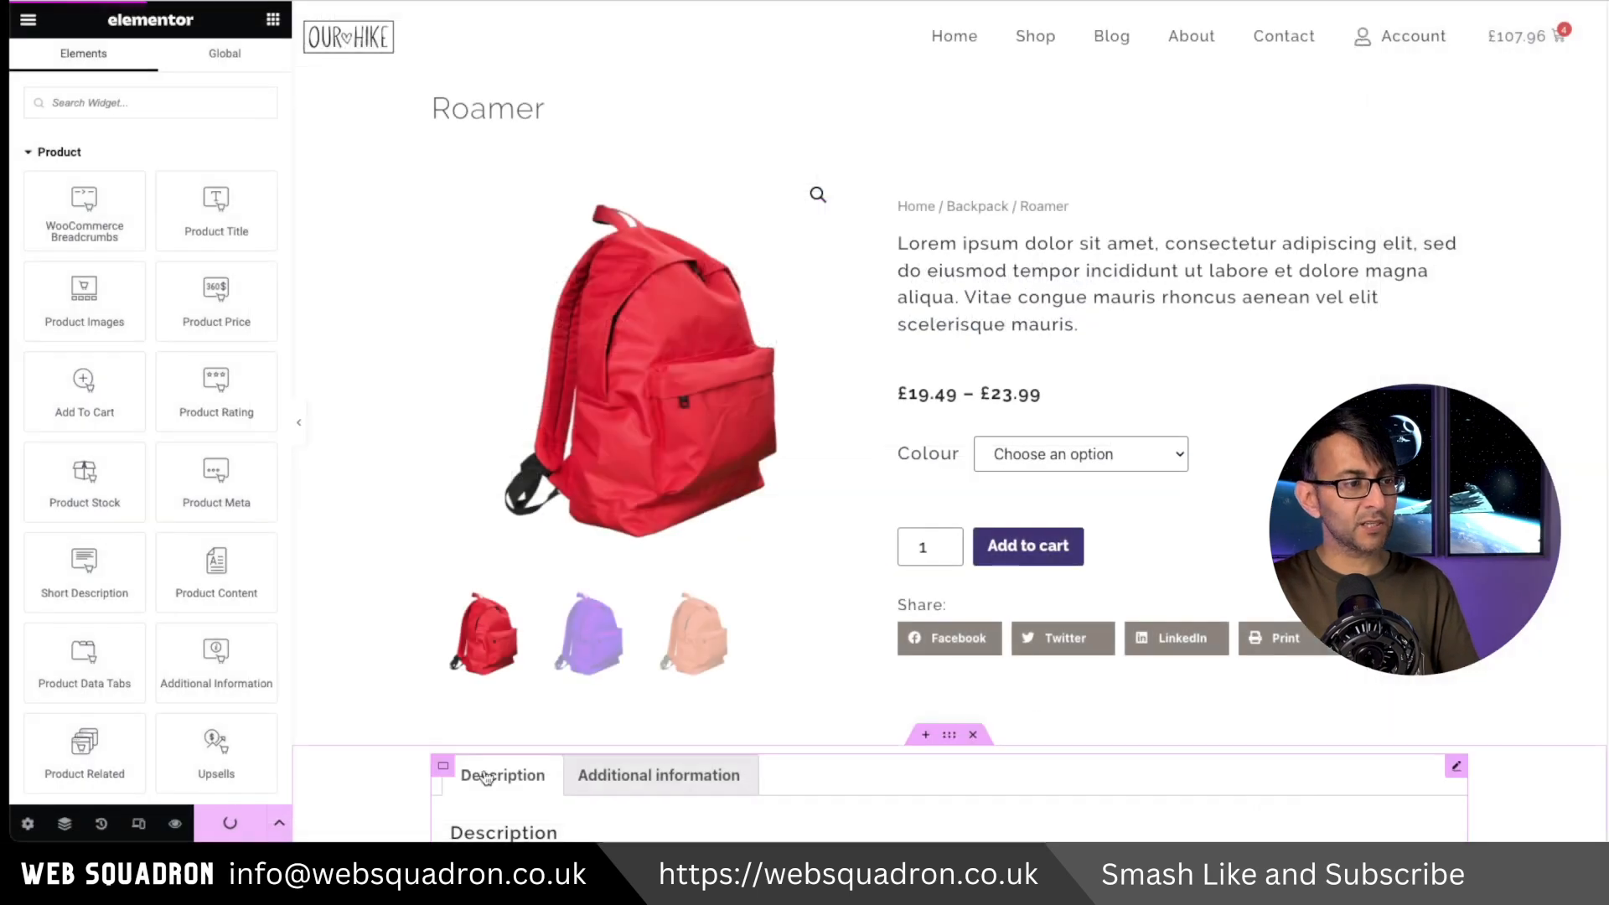
# Copy the main product container holding the title, images, description, price and cart button
pyautogui.rightClick(951, 67)
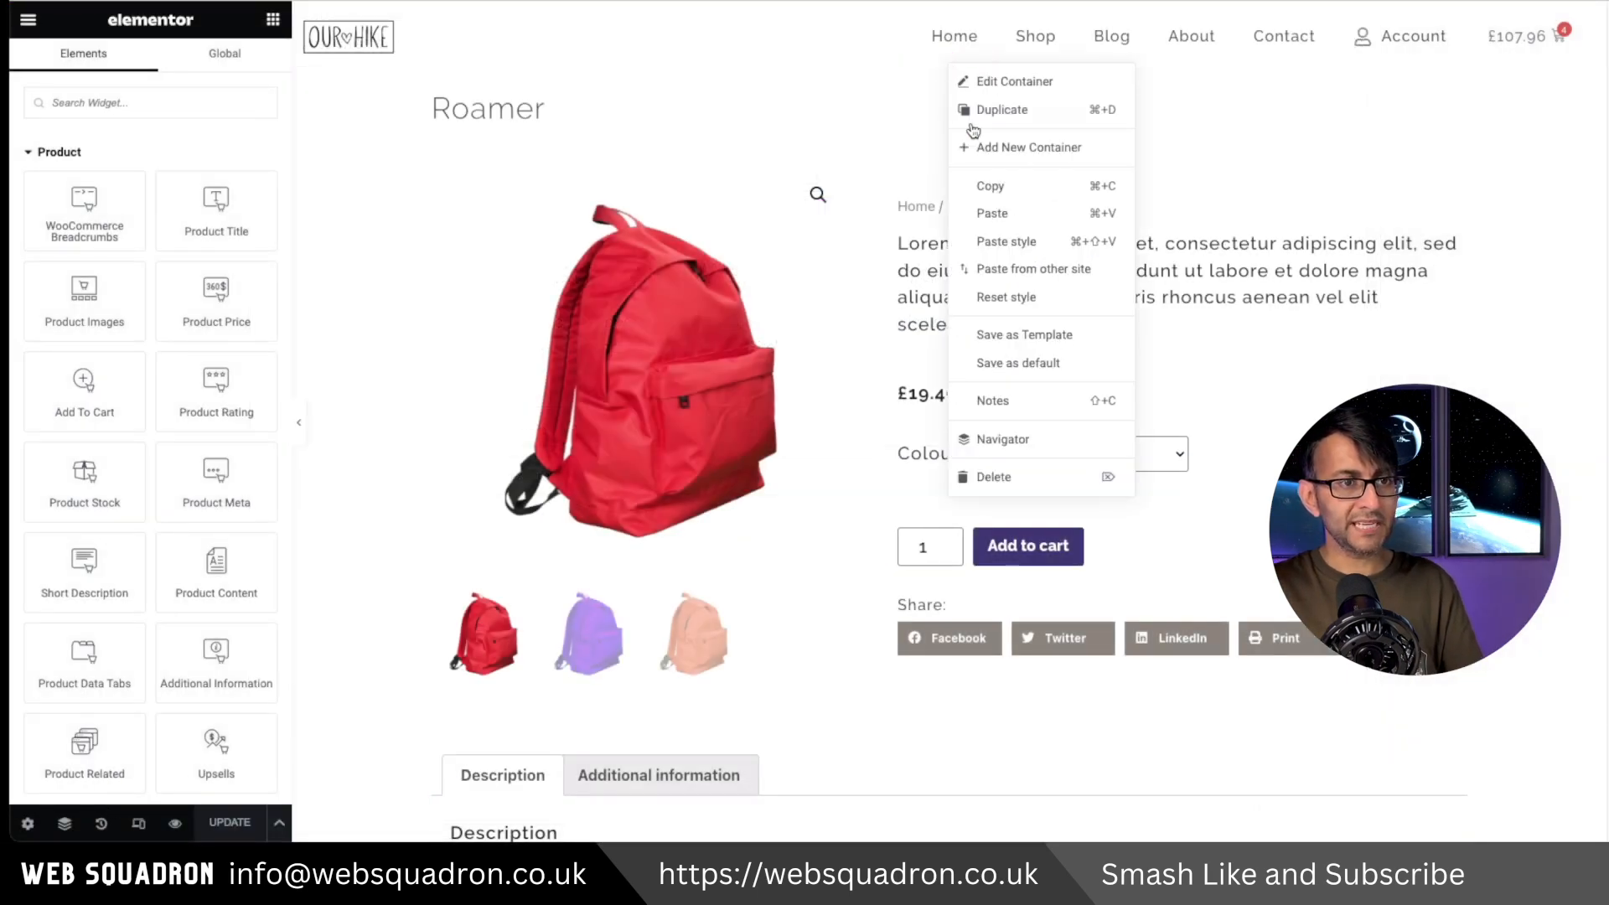
pyautogui.click(1008, 188)
pyautogui.scroll(-5, 803, 586)
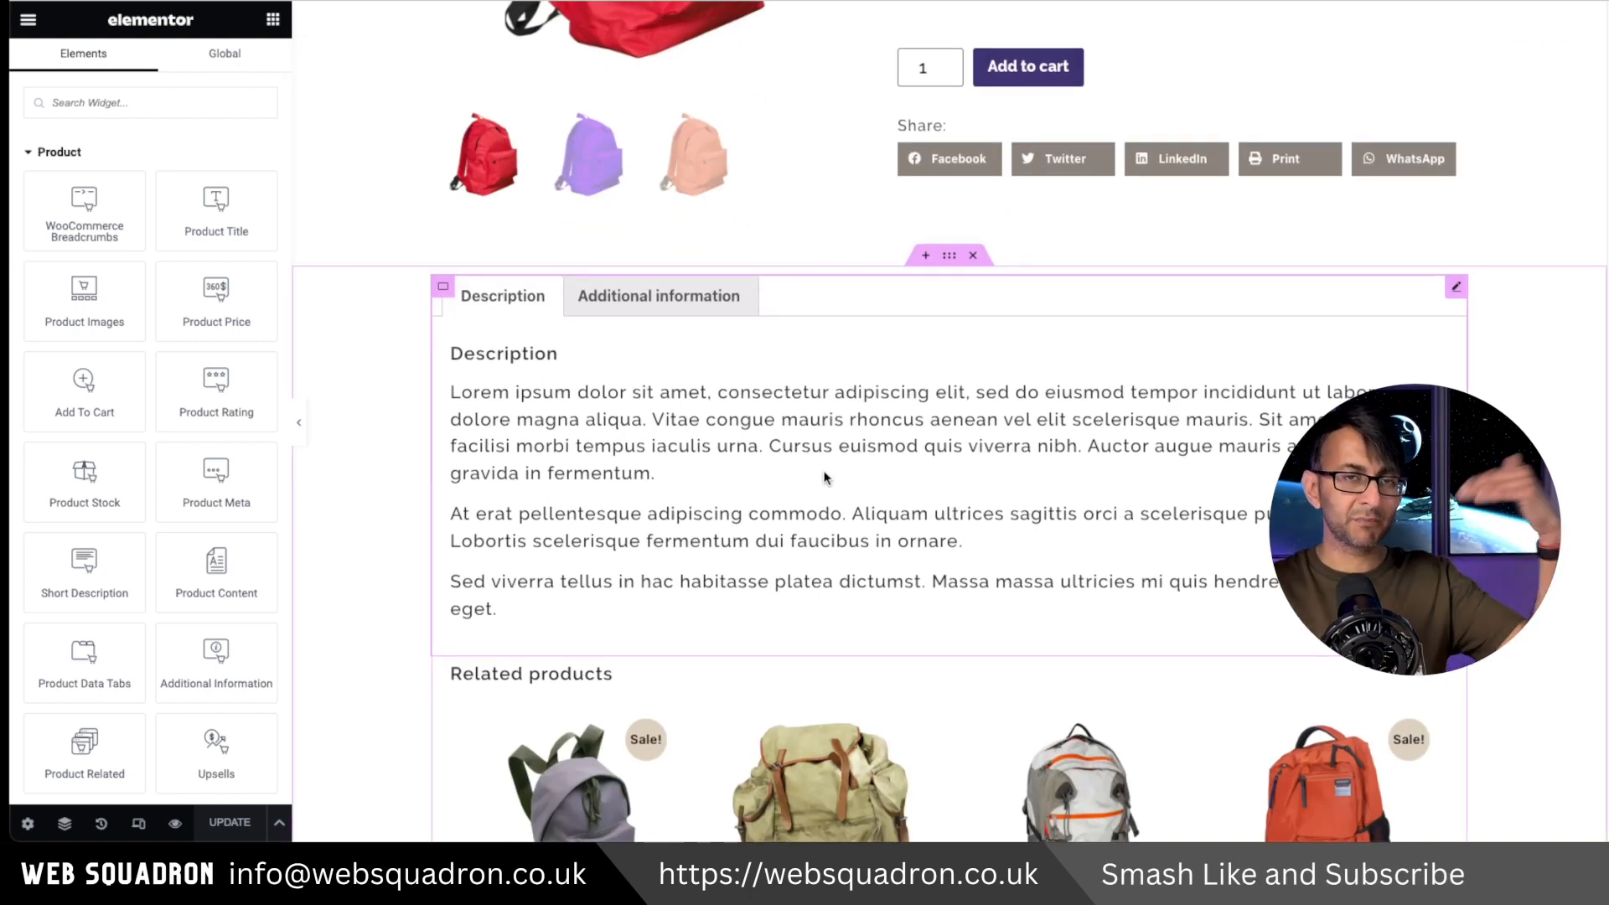
pyautogui.scroll(-2, 957, 336)
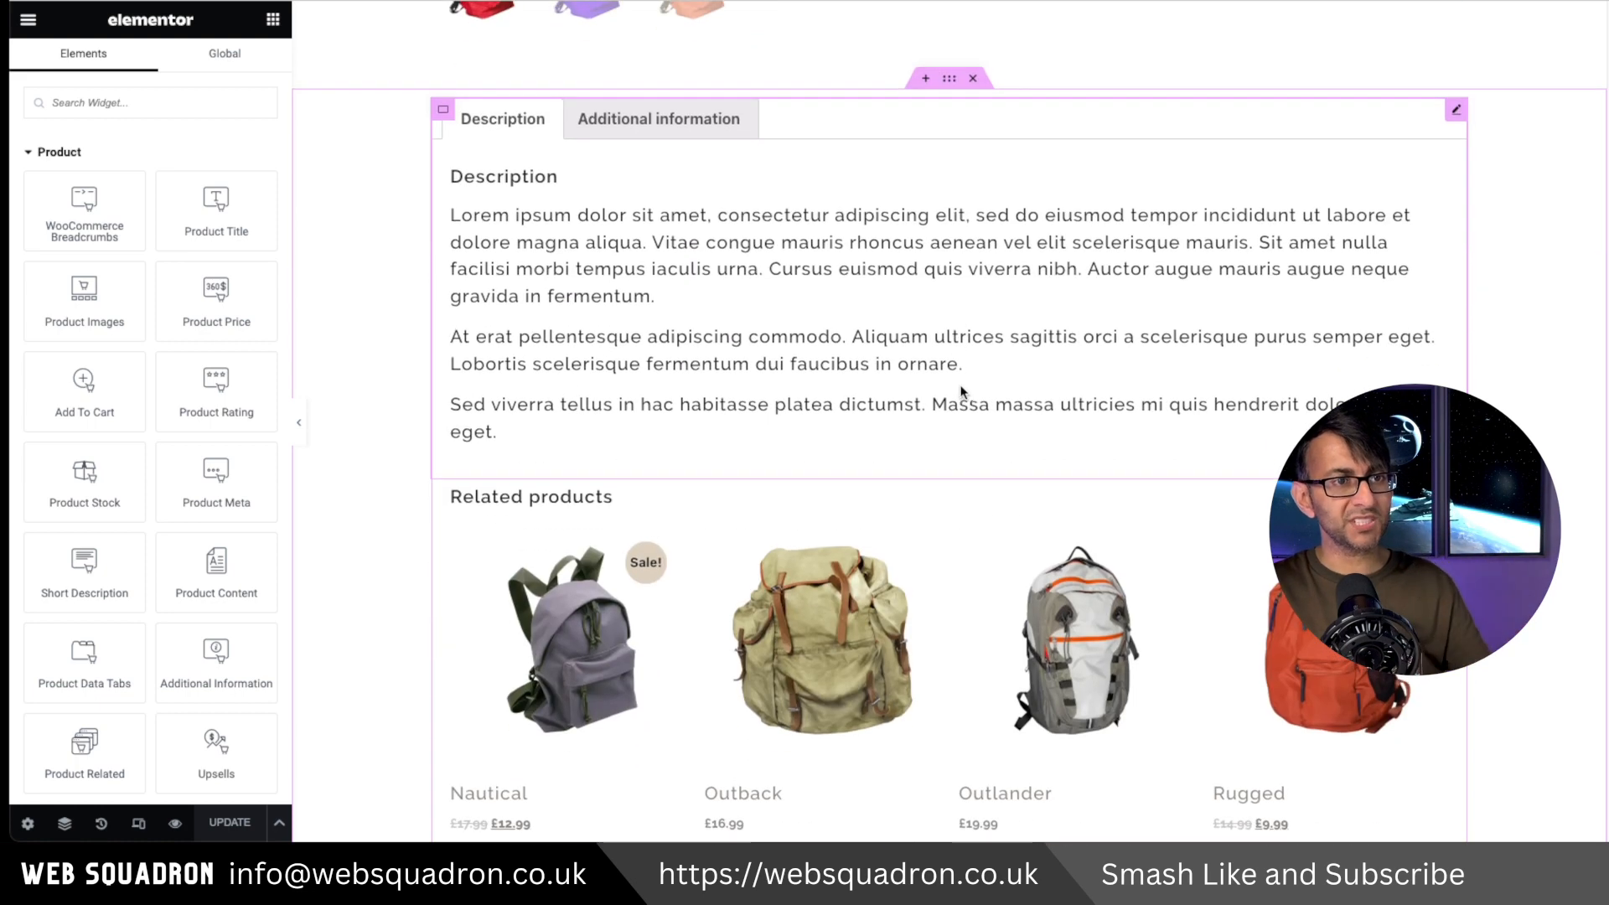
pyautogui.scroll(10, 969, 295)
pyautogui.rightClick(948, 72)
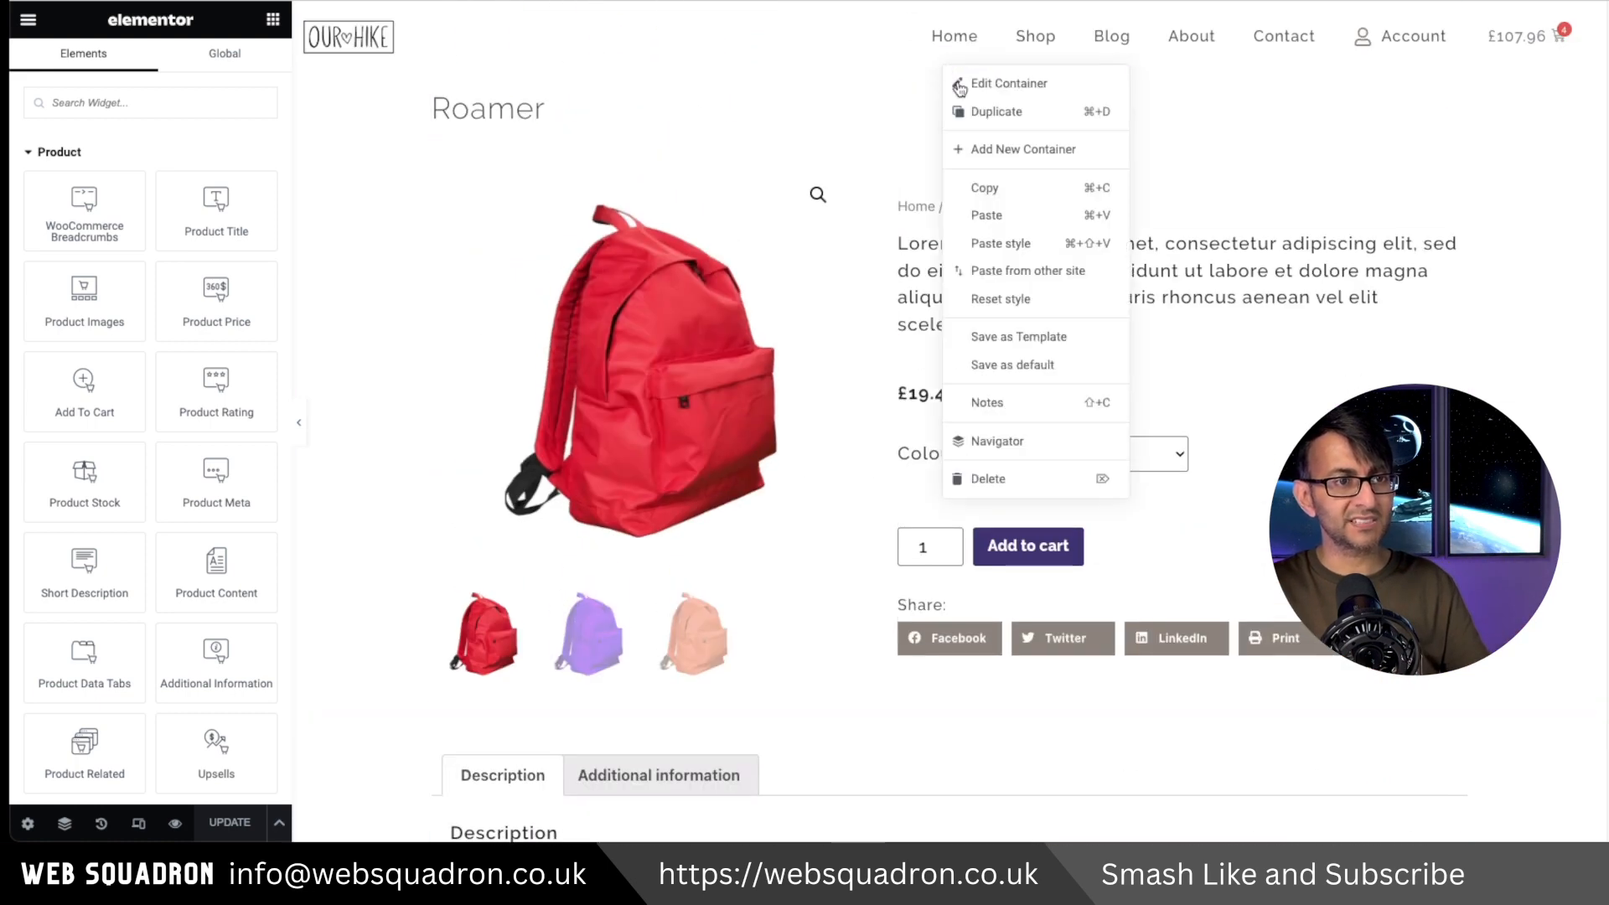
pyautogui.click(1006, 197)
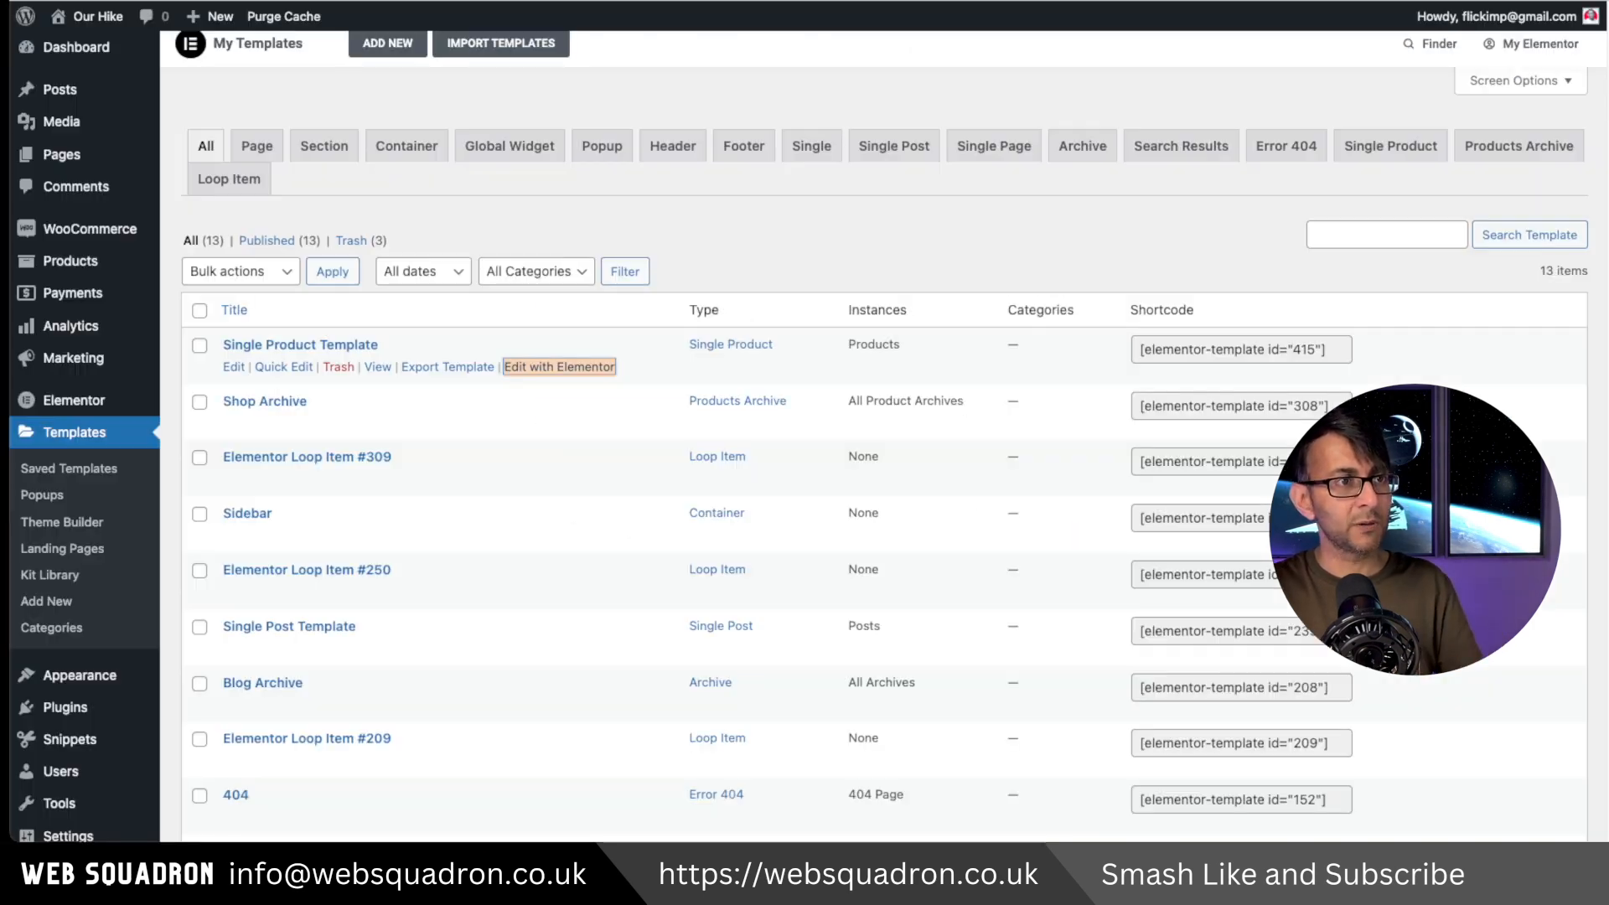
# Create a Single Product template named "Course Product" and paste the copied container into it
pyautogui.click(386, 46)
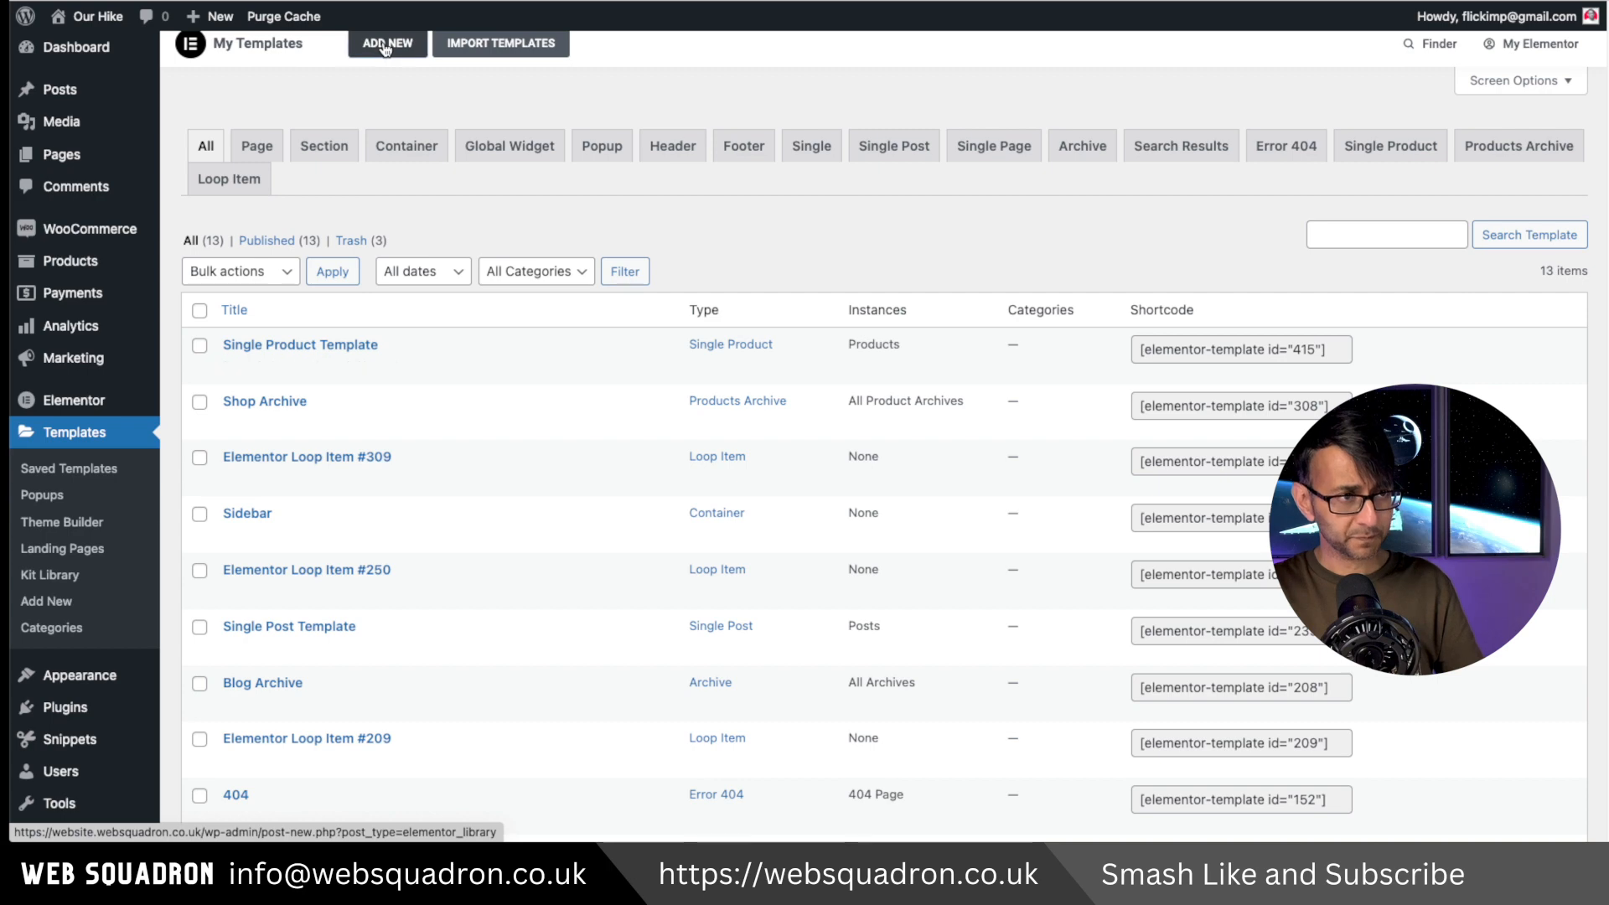
pyautogui.click(971, 415)
pyautogui.click(863, 625)
pyautogui.write('Course Product')
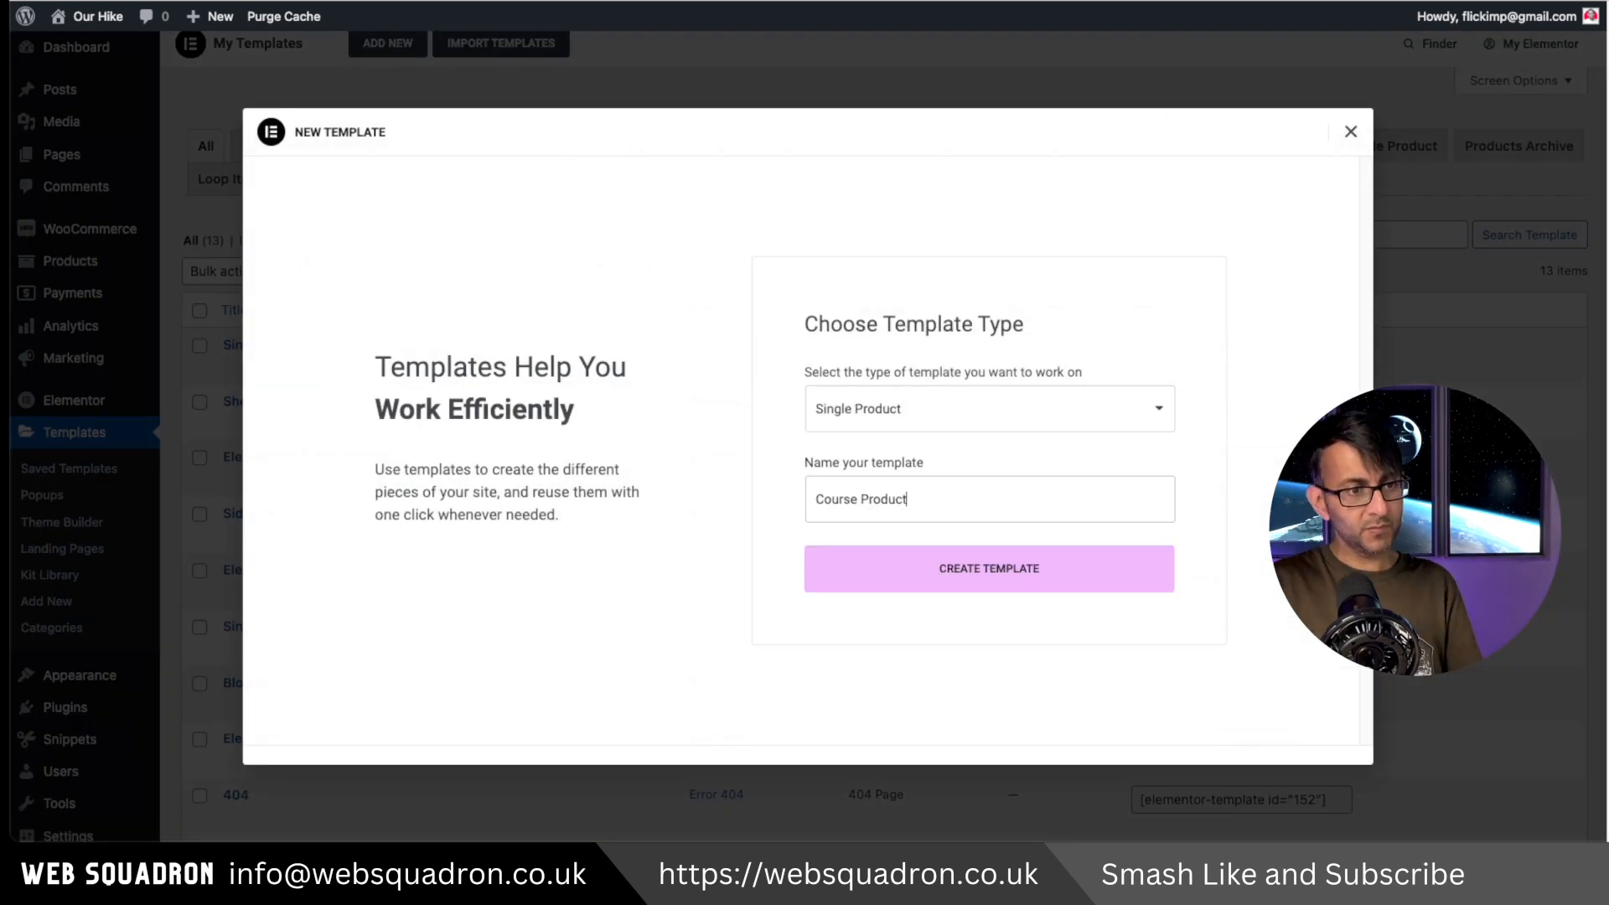
pyautogui.click(1034, 571)
pyautogui.rightClick(704, 259)
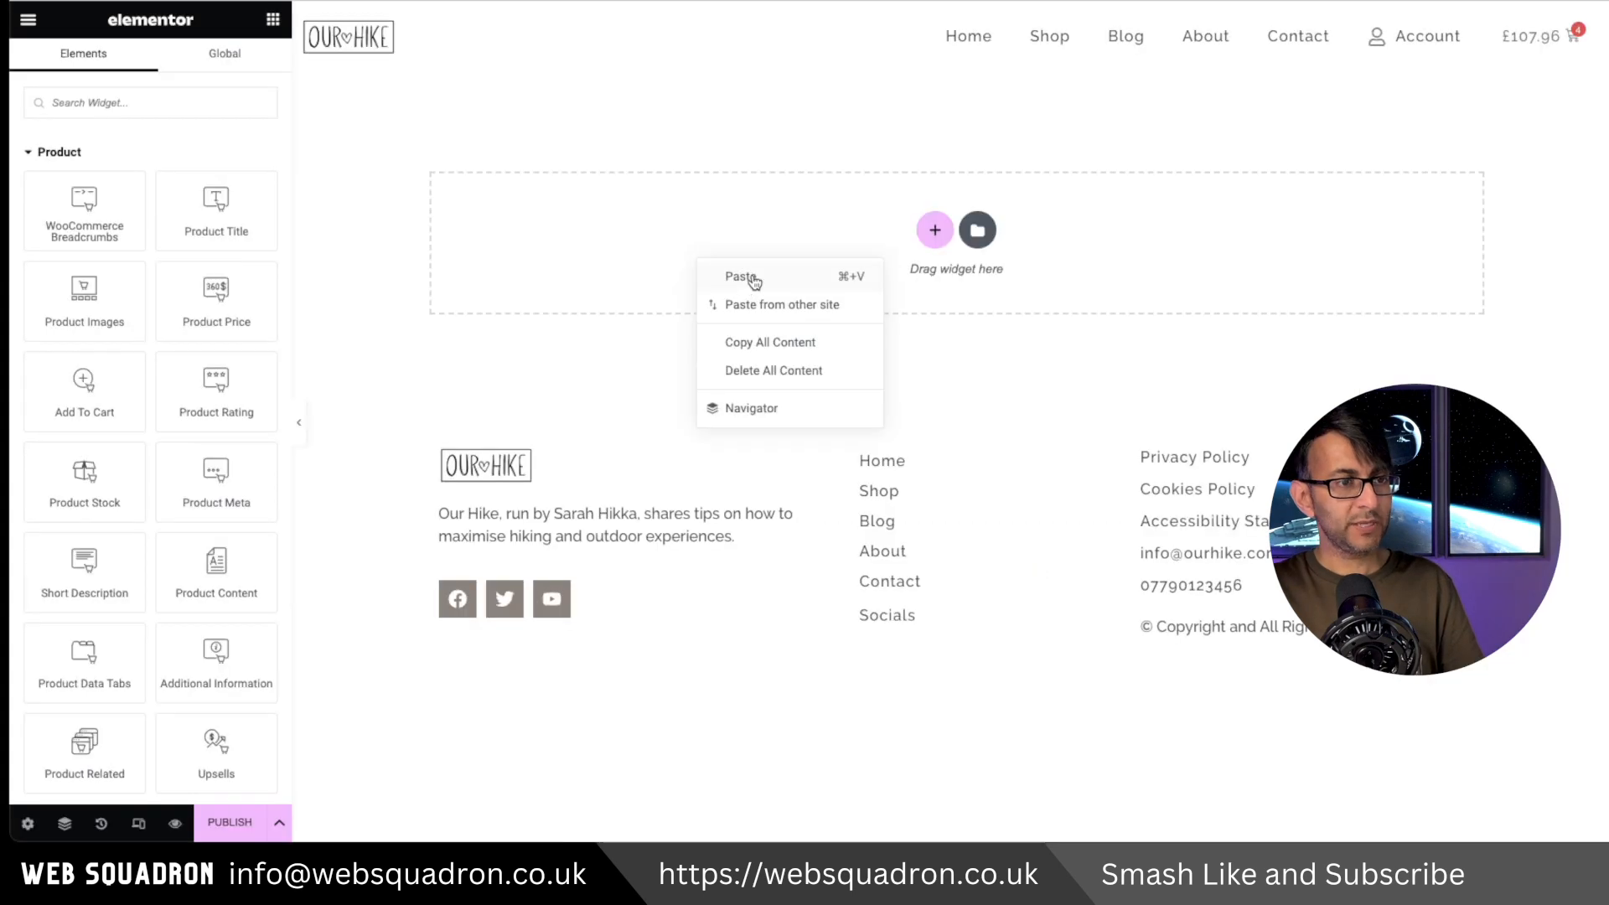
pyautogui.click(752, 273)
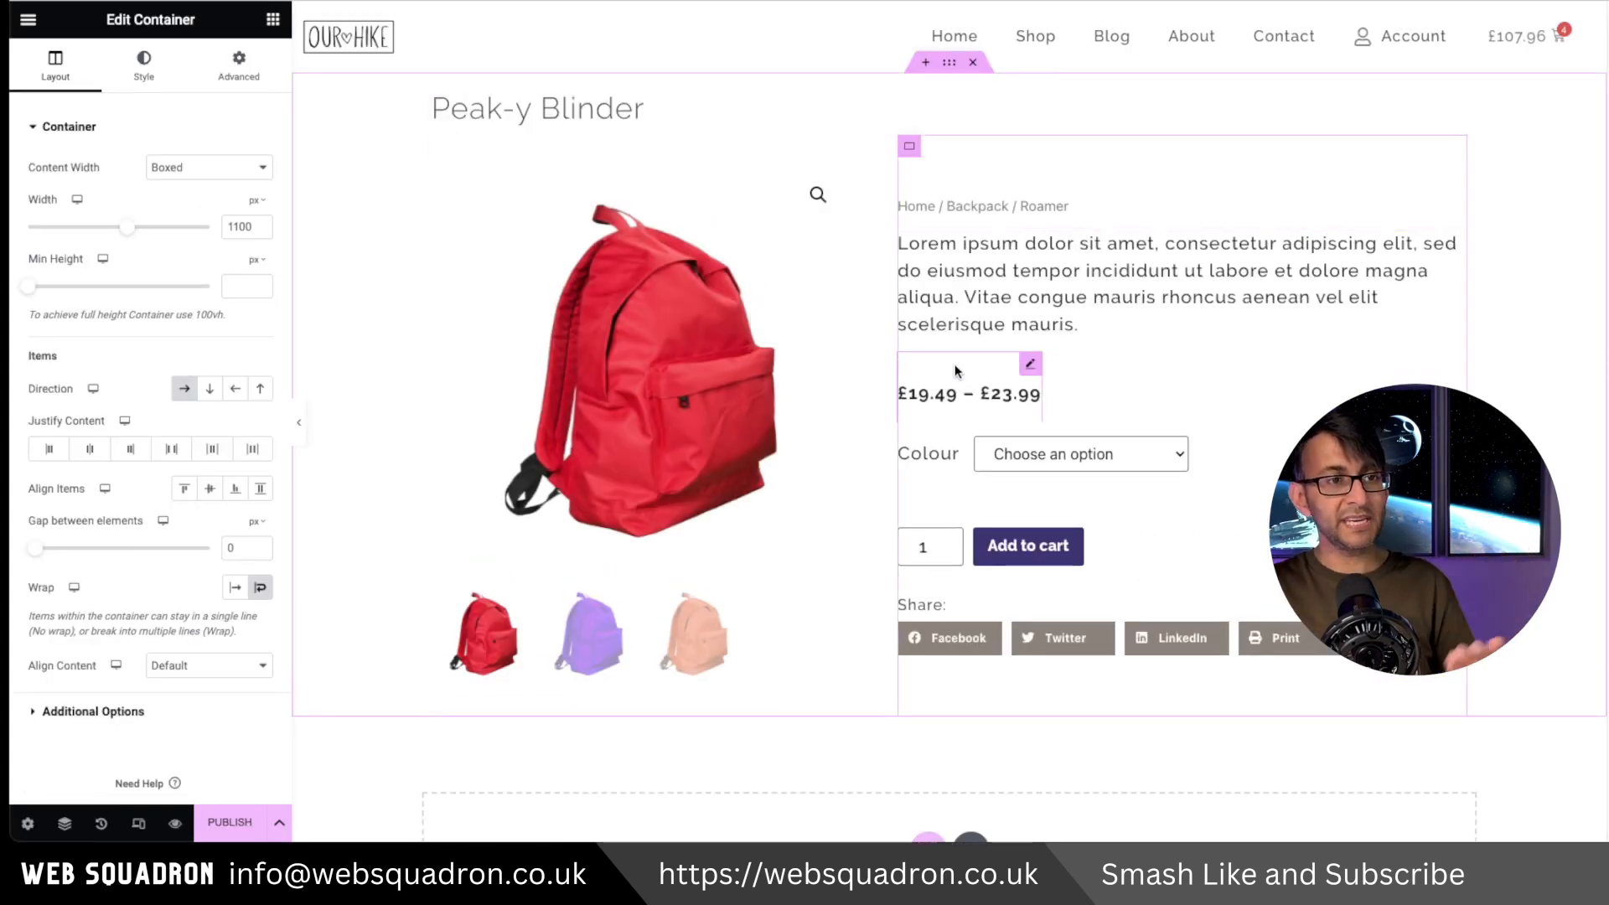
# Expand the nested containers in the page structure and move the Product Price widget directly below Product Images
pyautogui.click(64, 824)
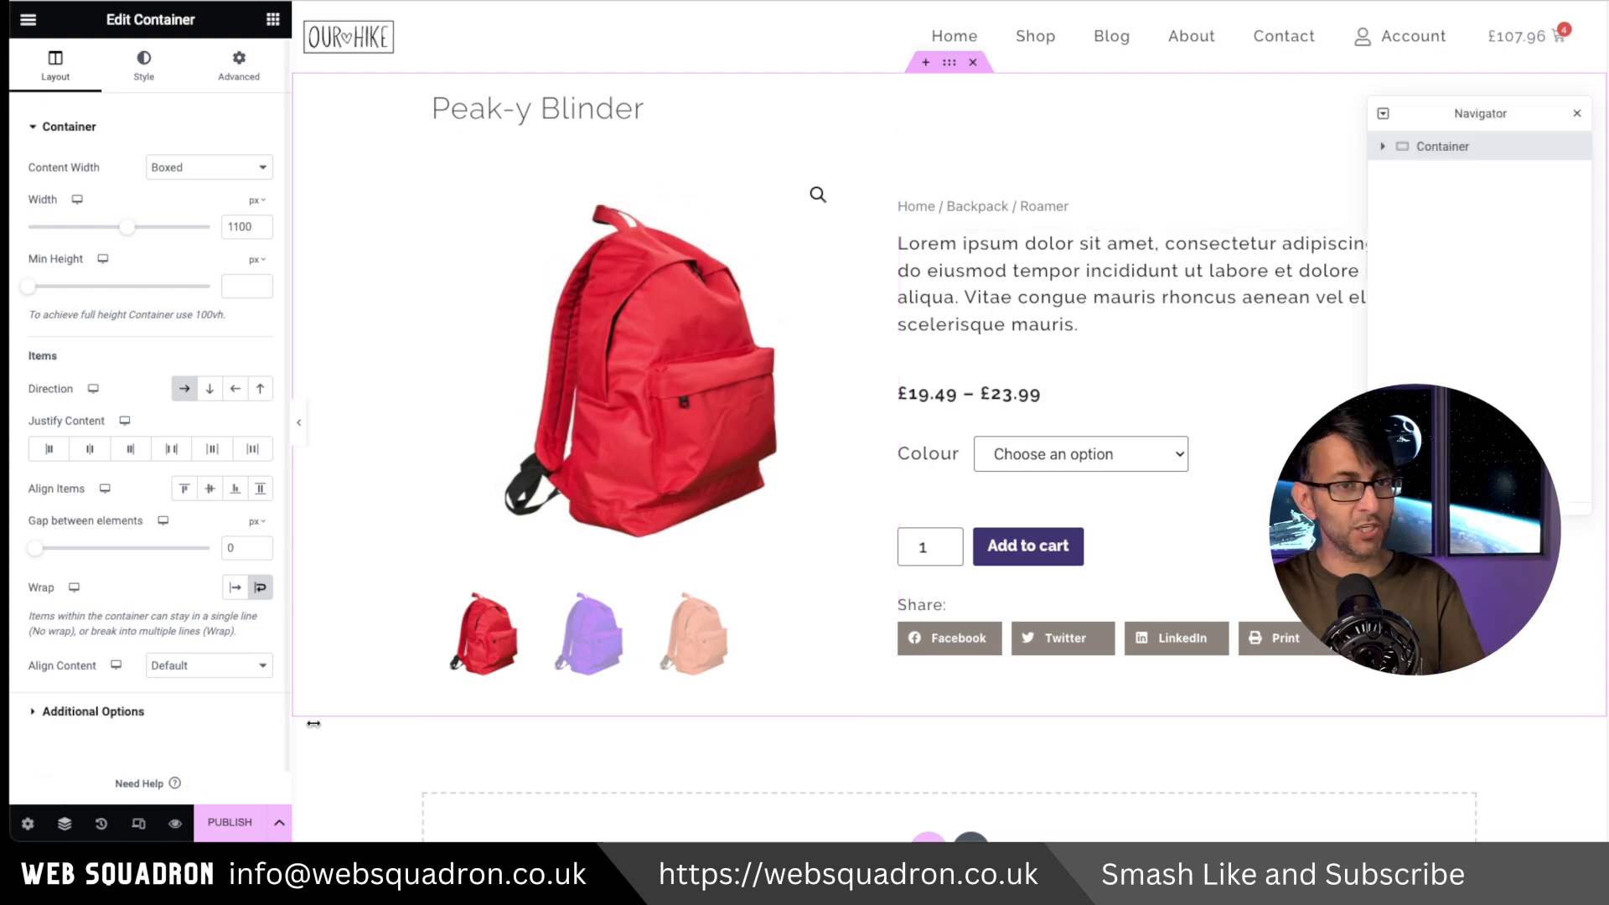
pyautogui.click(1384, 146)
pyautogui.click(1393, 231)
pyautogui.click(1393, 203)
pyautogui.moveTo(1492, 130); pyautogui.dragTo(500, 94)
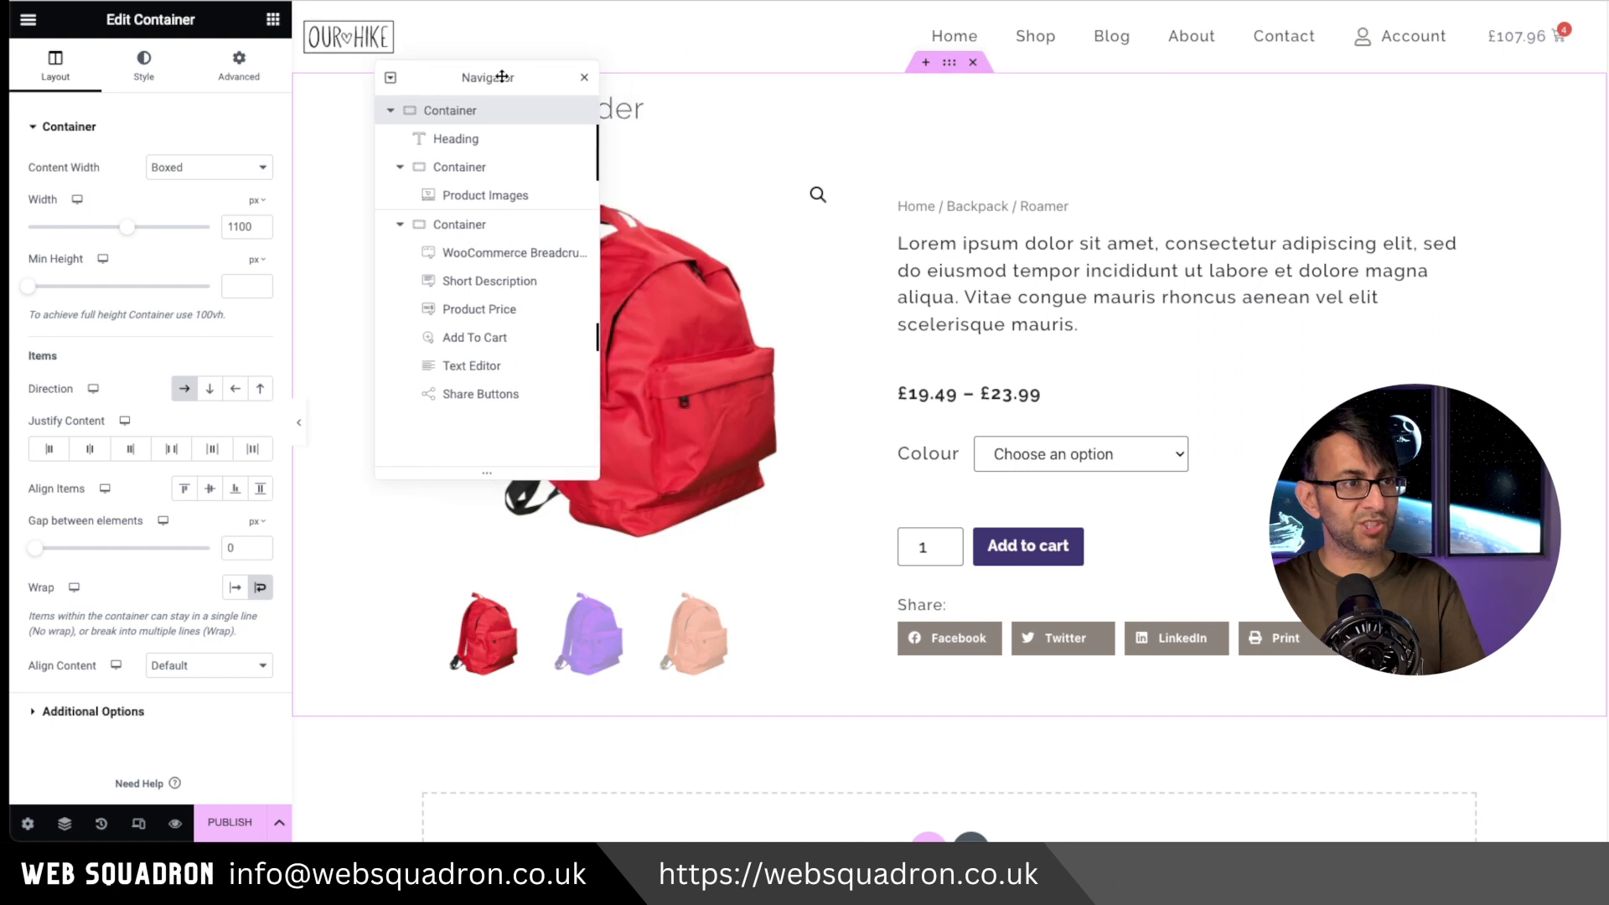
pyautogui.click(485, 200)
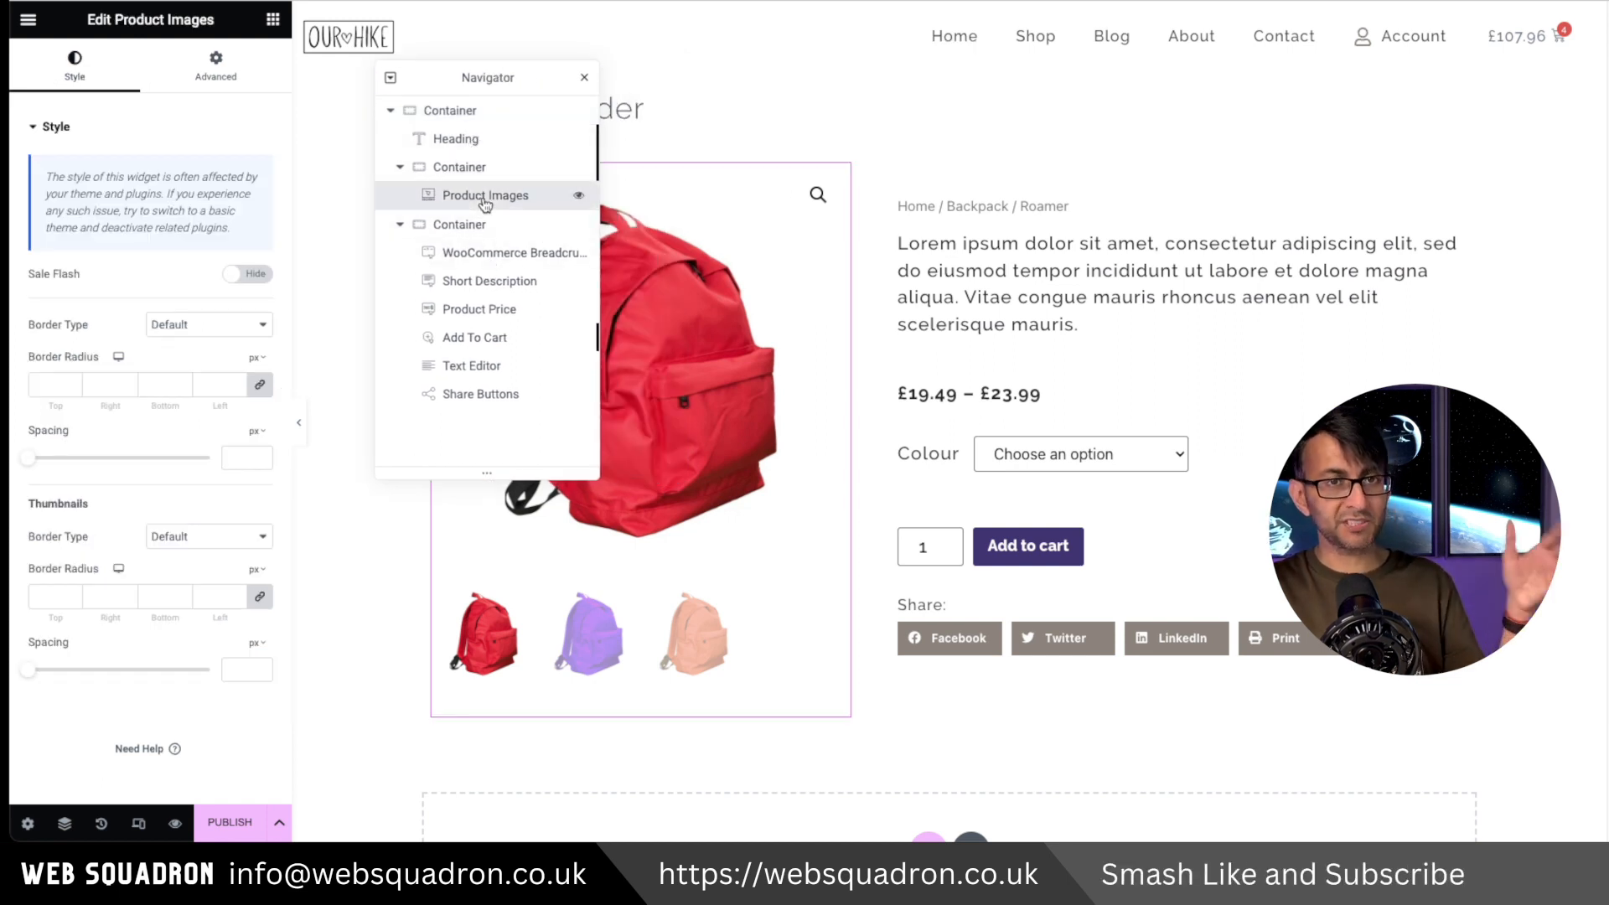
pyautogui.click(503, 253)
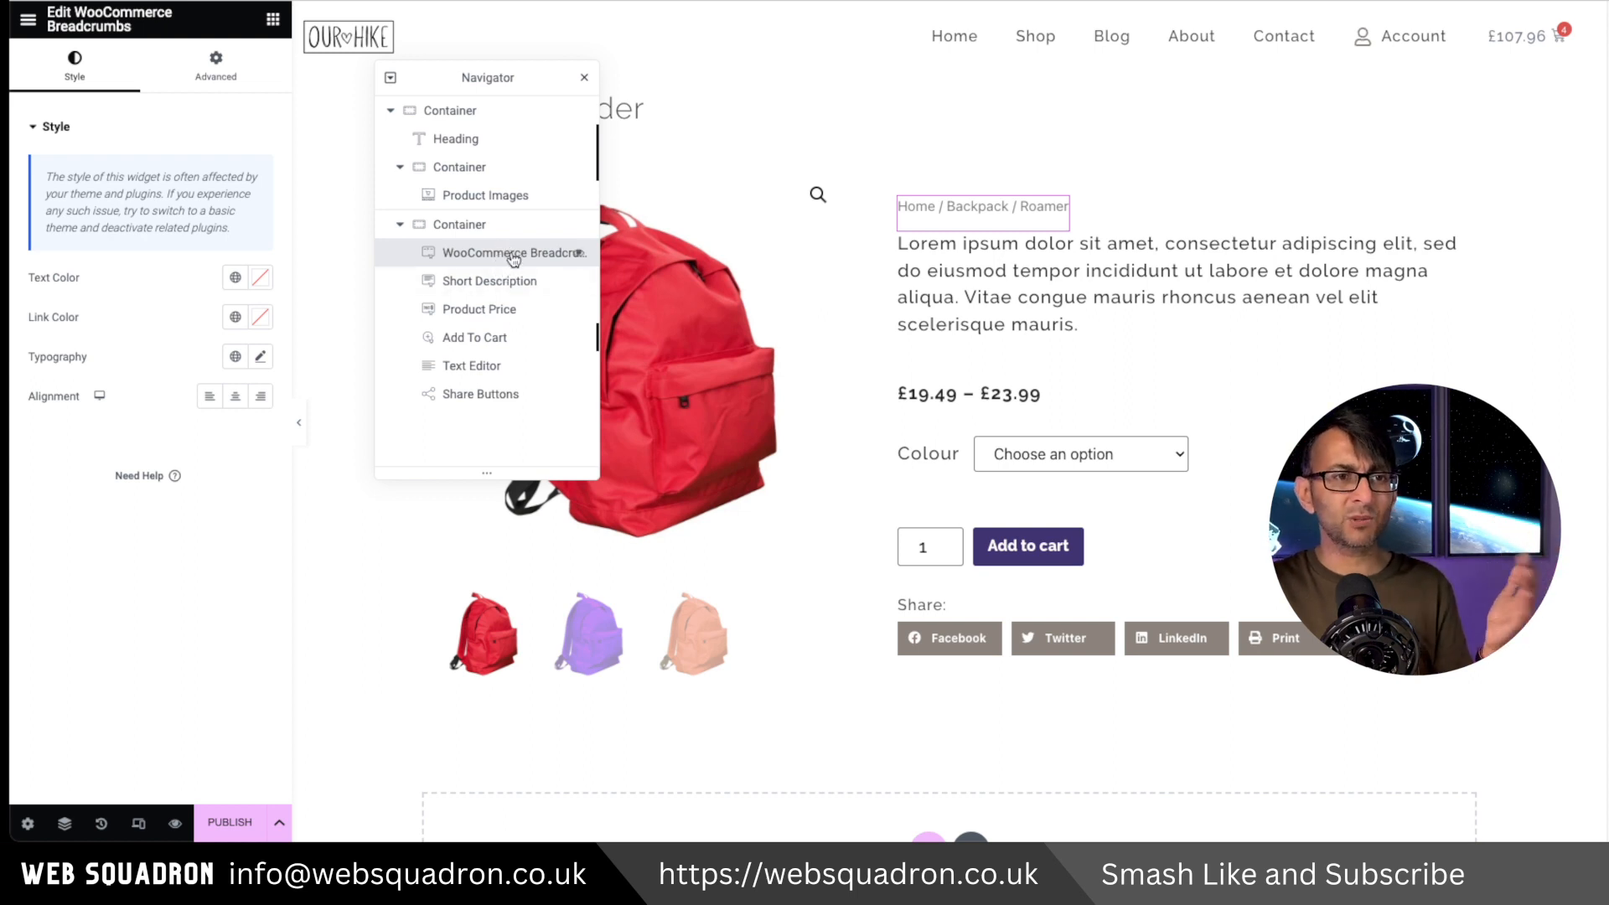
pyautogui.click(502, 284)
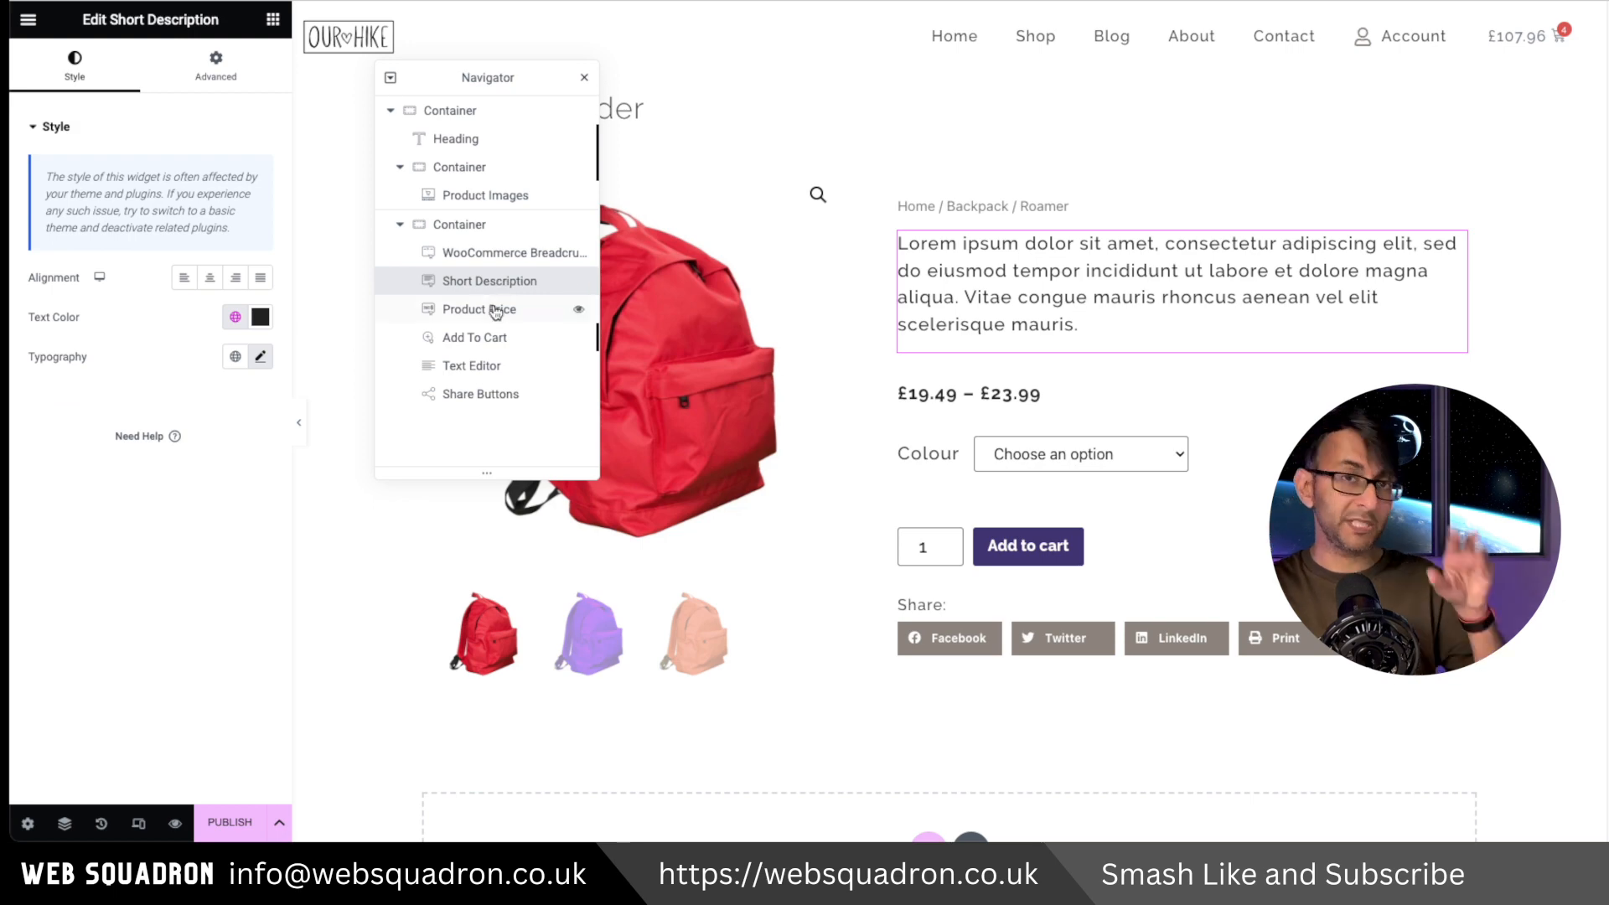
pyautogui.click(495, 312)
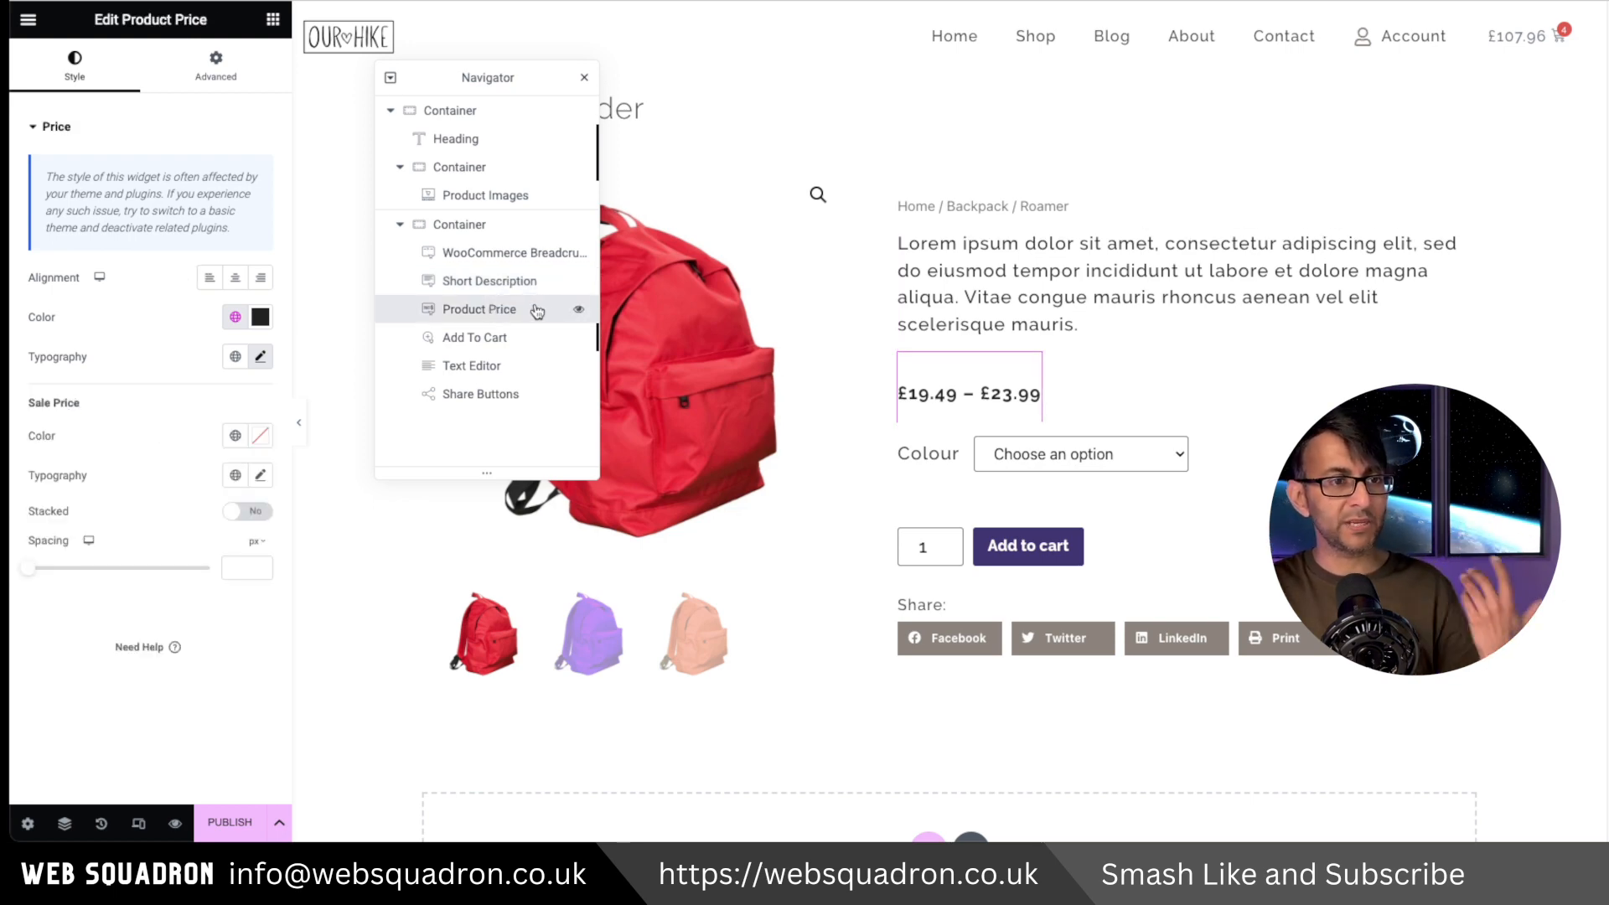
pyautogui.moveTo(478, 314); pyautogui.dragTo(503, 225)
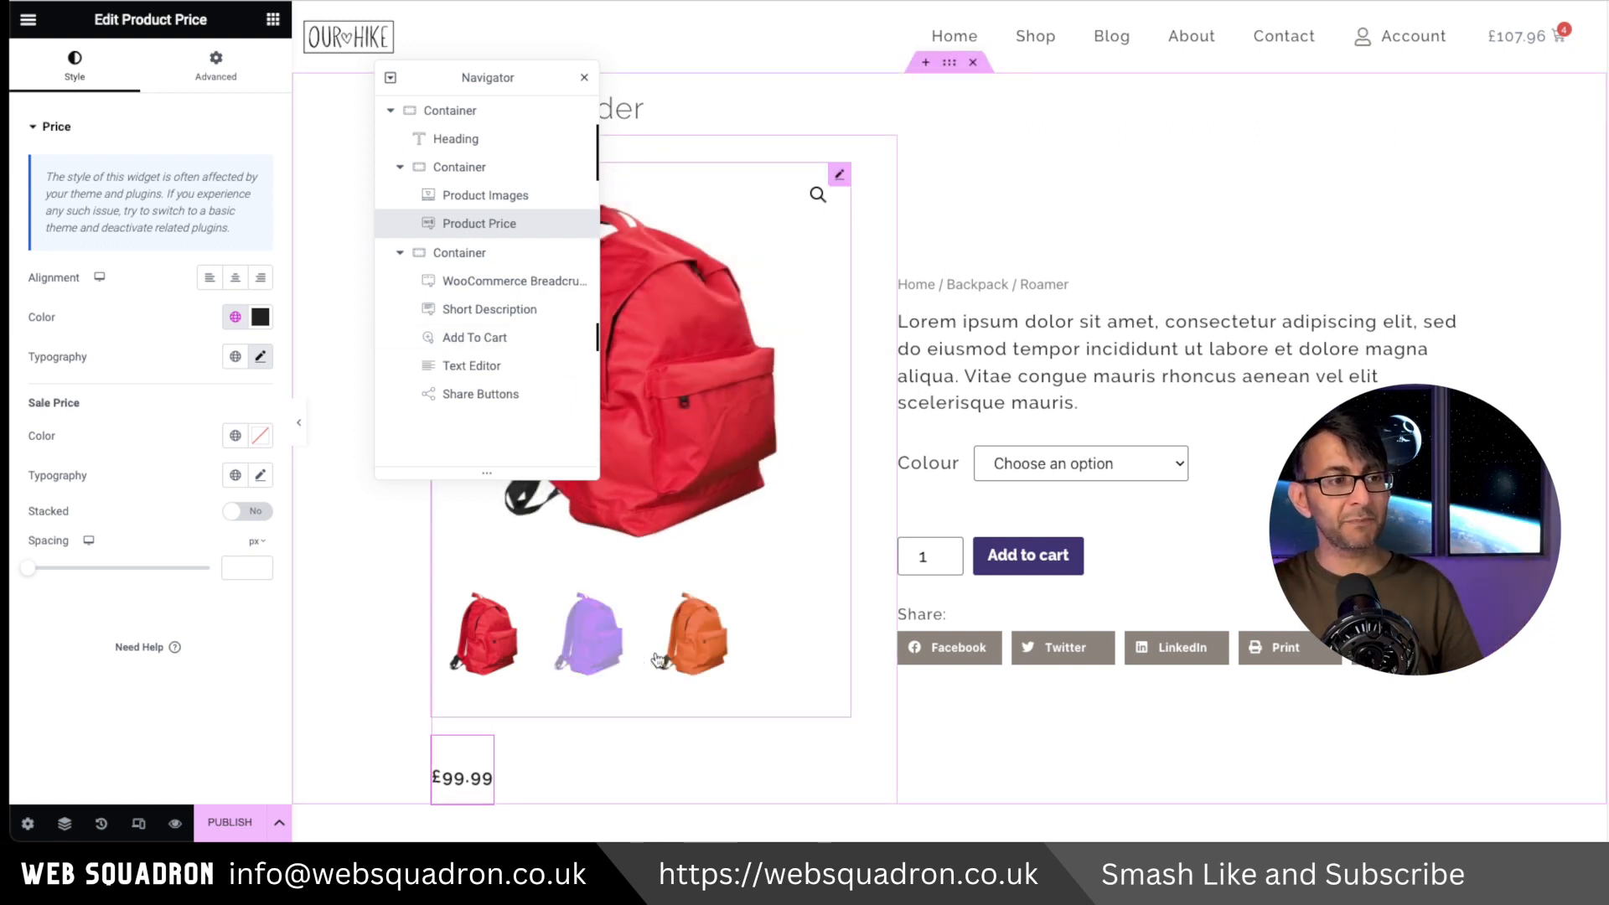
# Move the Add To Cart widget, the "Share:" text and the Share Buttons below Product Price in the product images container
pyautogui.click(500, 339)
pyautogui.moveTo(499, 339); pyautogui.dragTo(471, 255)
pyautogui.click(483, 366)
pyautogui.moveTo(483, 366); pyautogui.dragTo(484, 275)
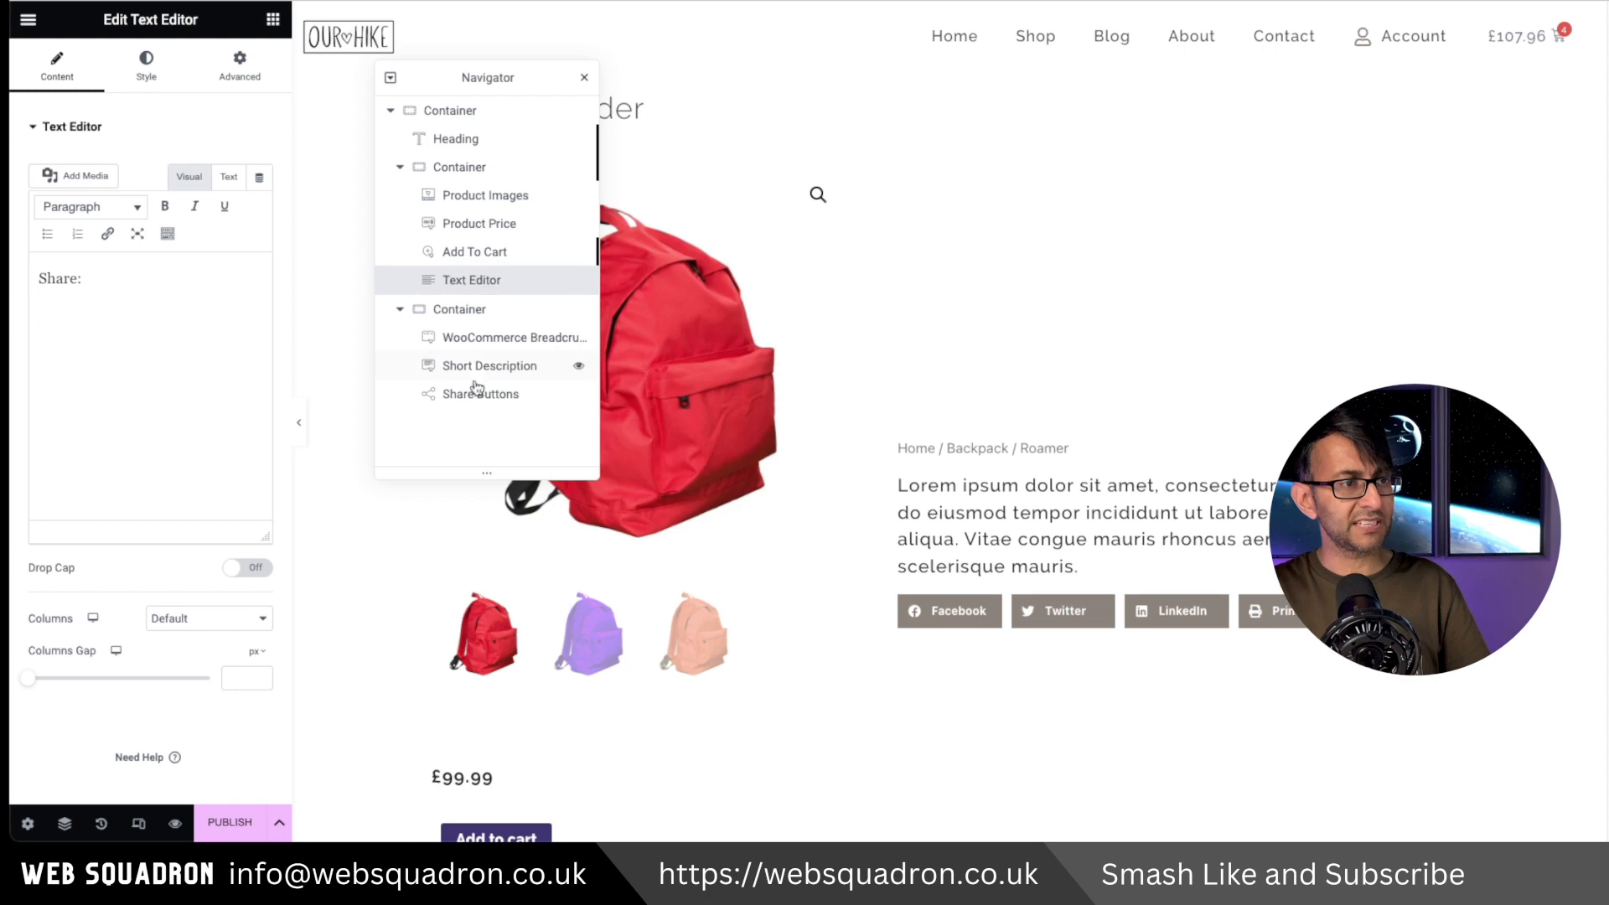
pyautogui.moveTo(476, 404); pyautogui.dragTo(481, 307)
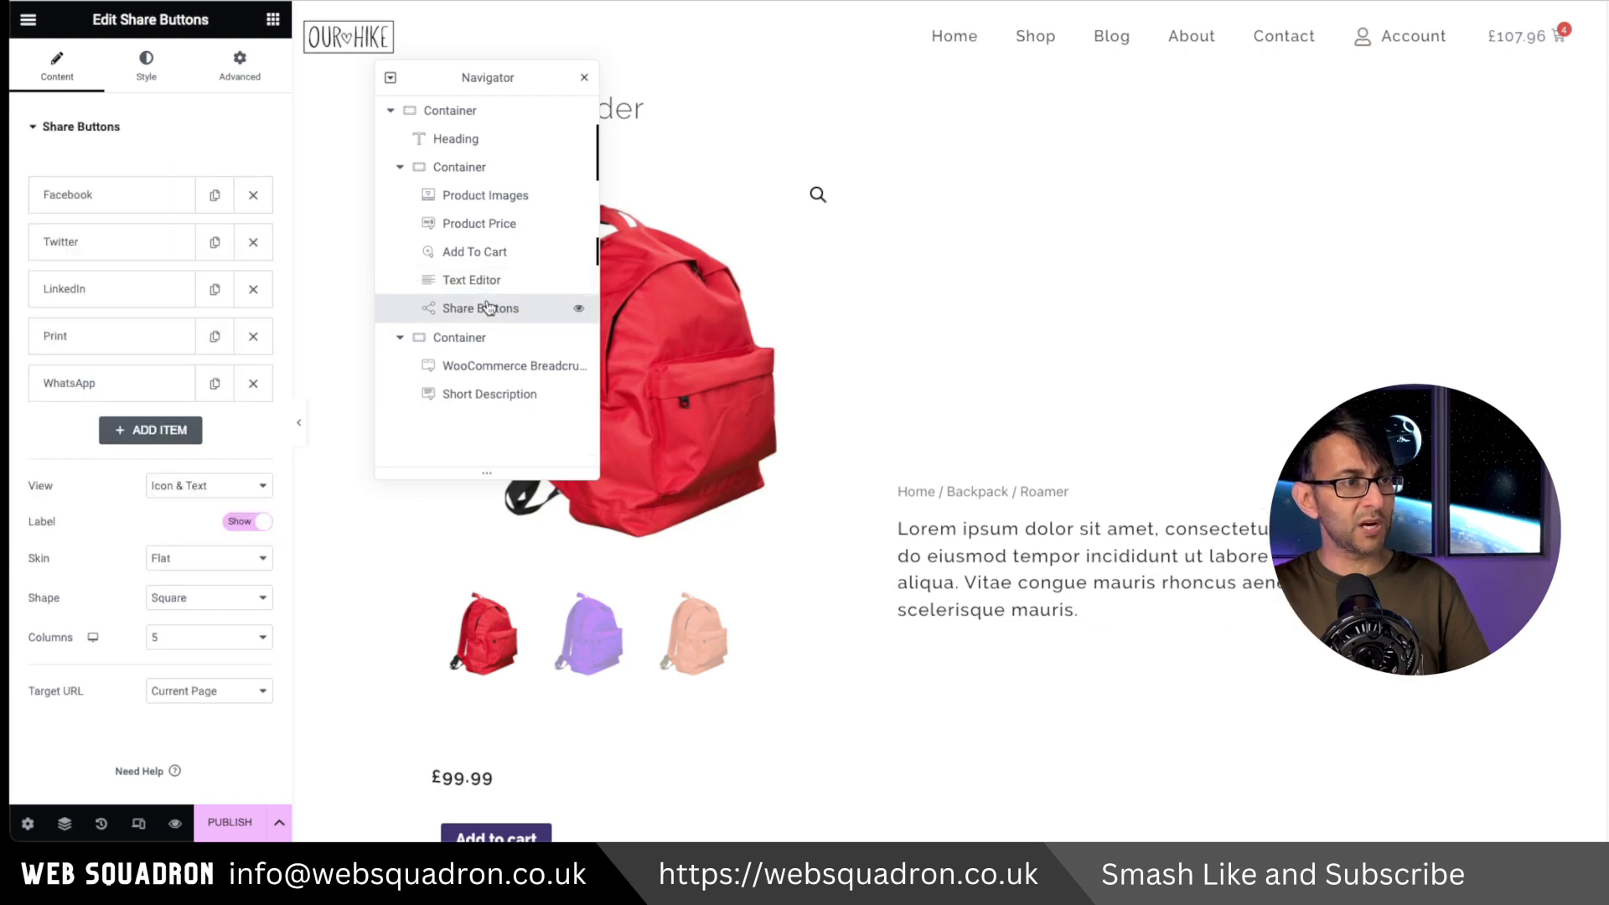
pyautogui.scroll(-6, 742, 622)
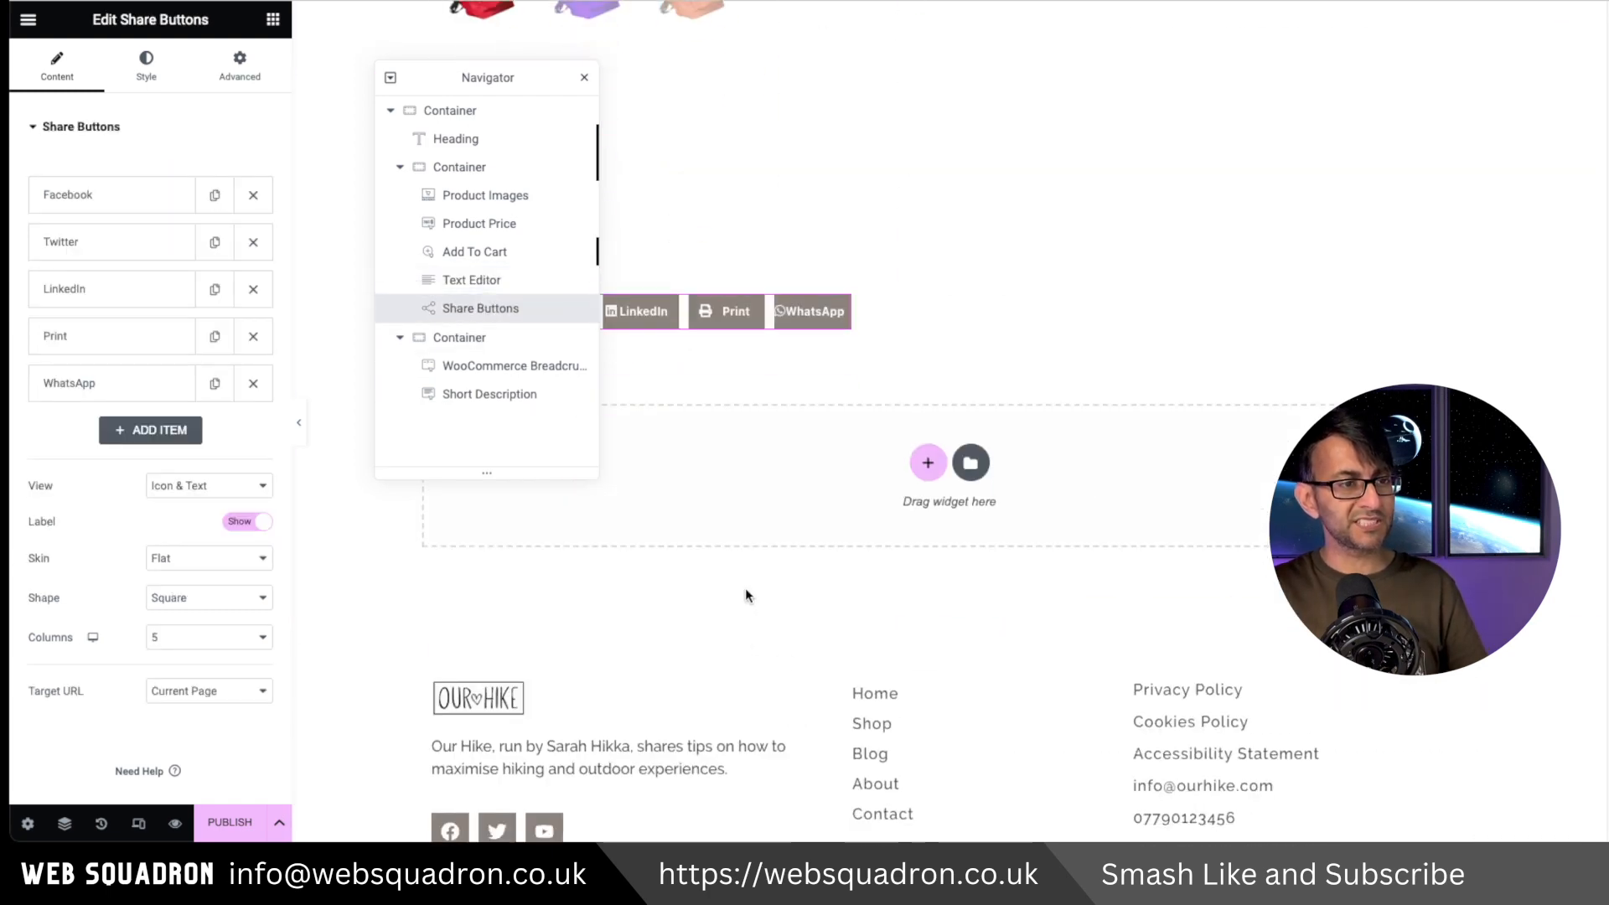
pyautogui.scroll(1, 727, 531)
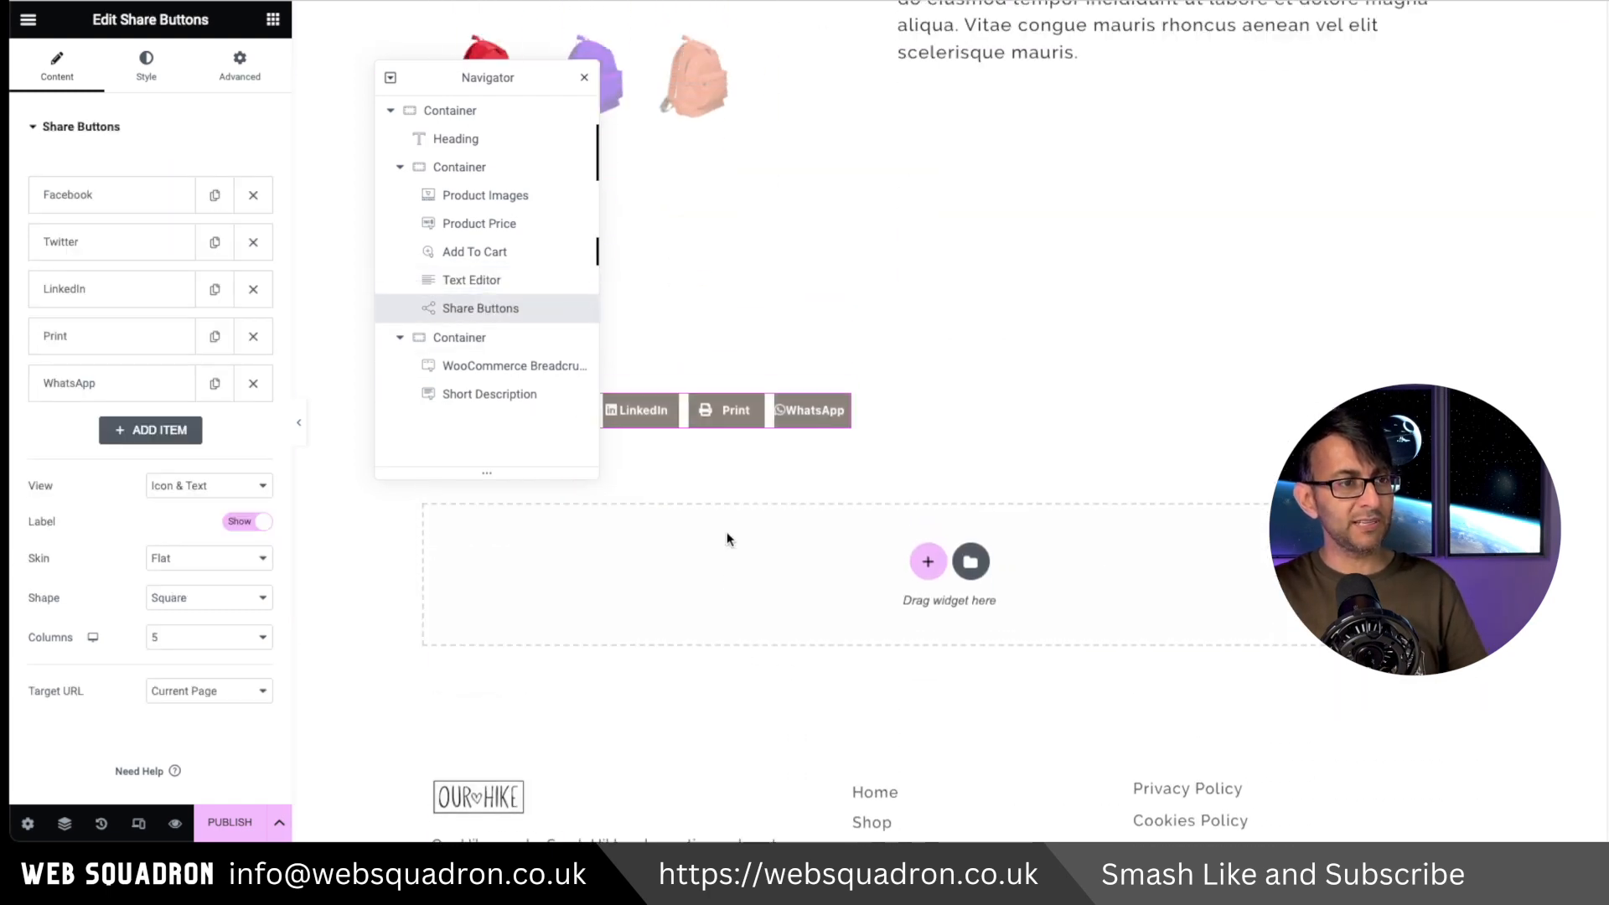
pyautogui.click(584, 82)
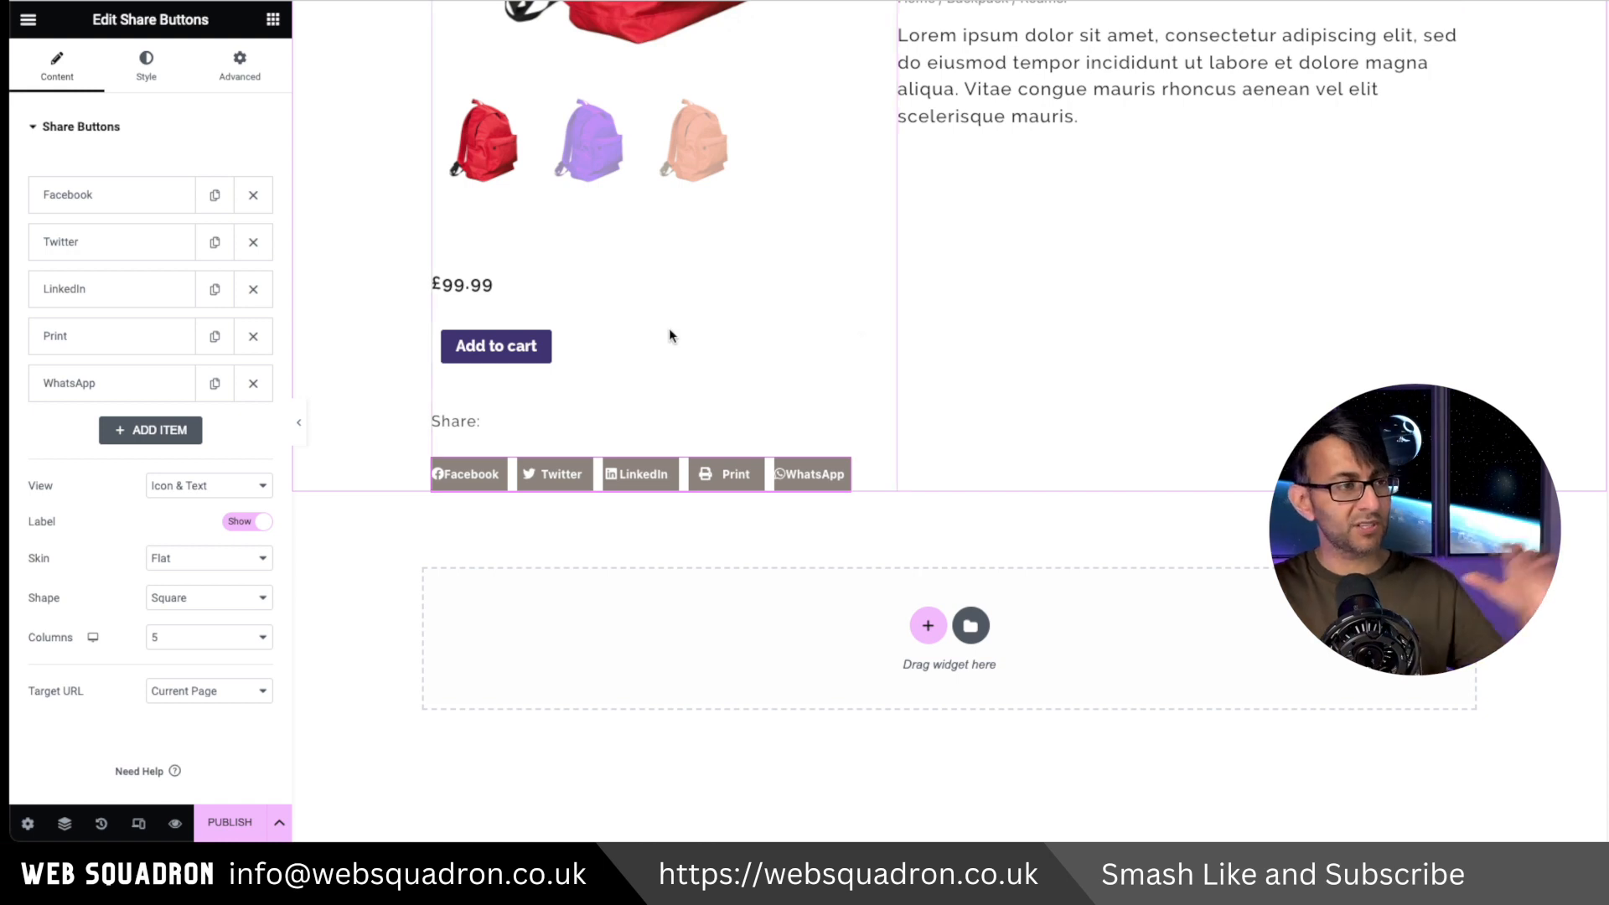
# Remove the Print item from the share buttons and arrange the remaining ones in 4 columns
pyautogui.click(253, 337)
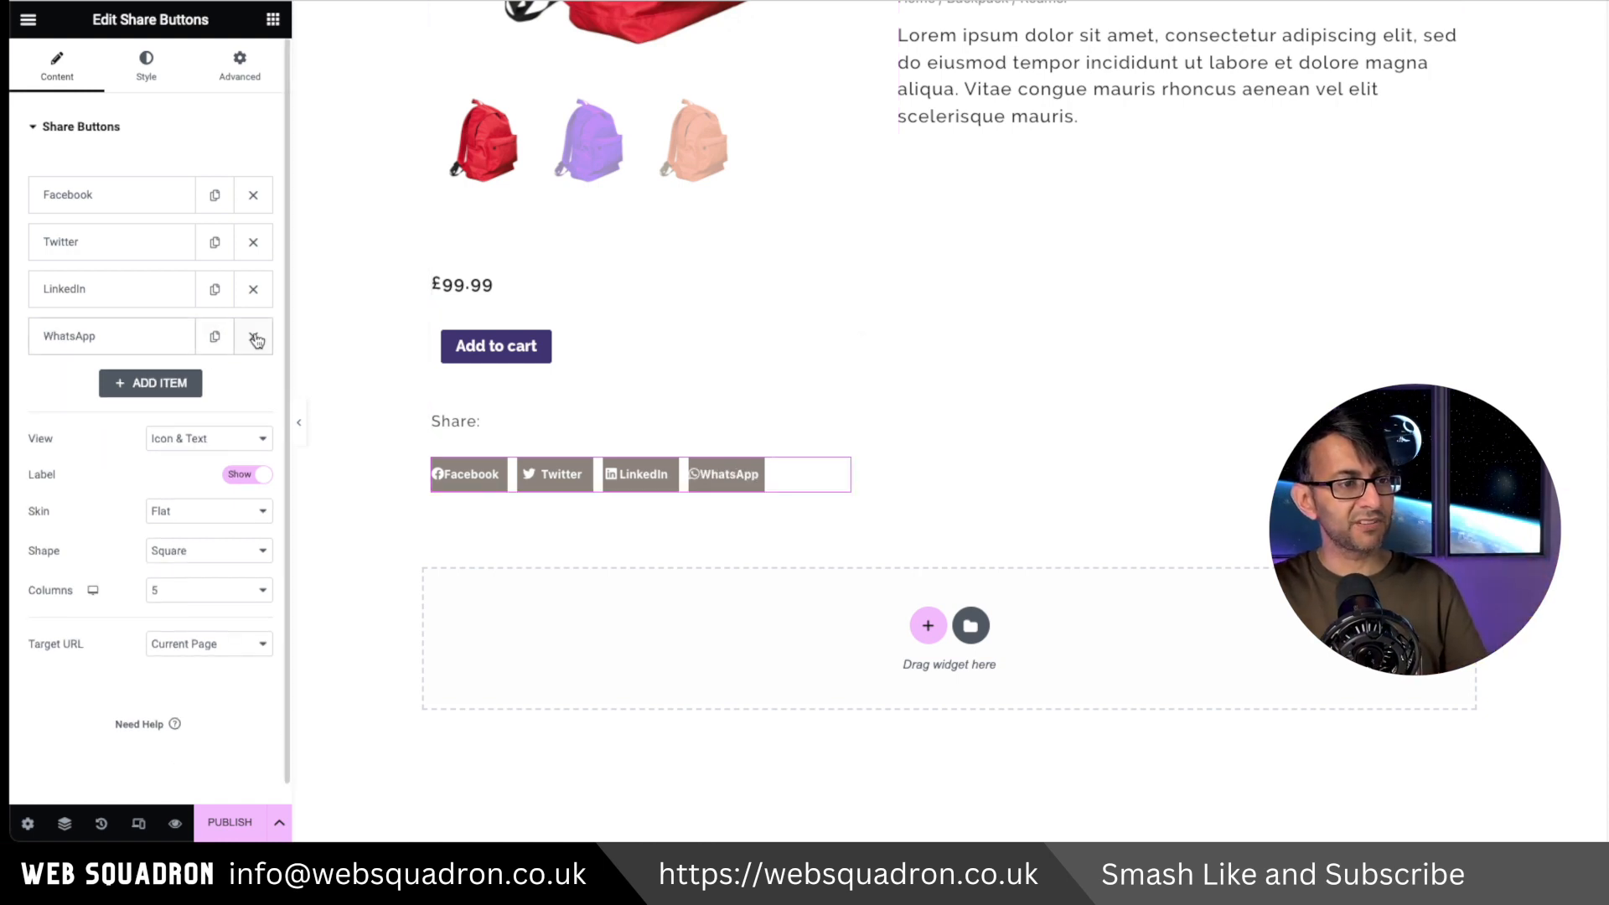
pyautogui.click(217, 599)
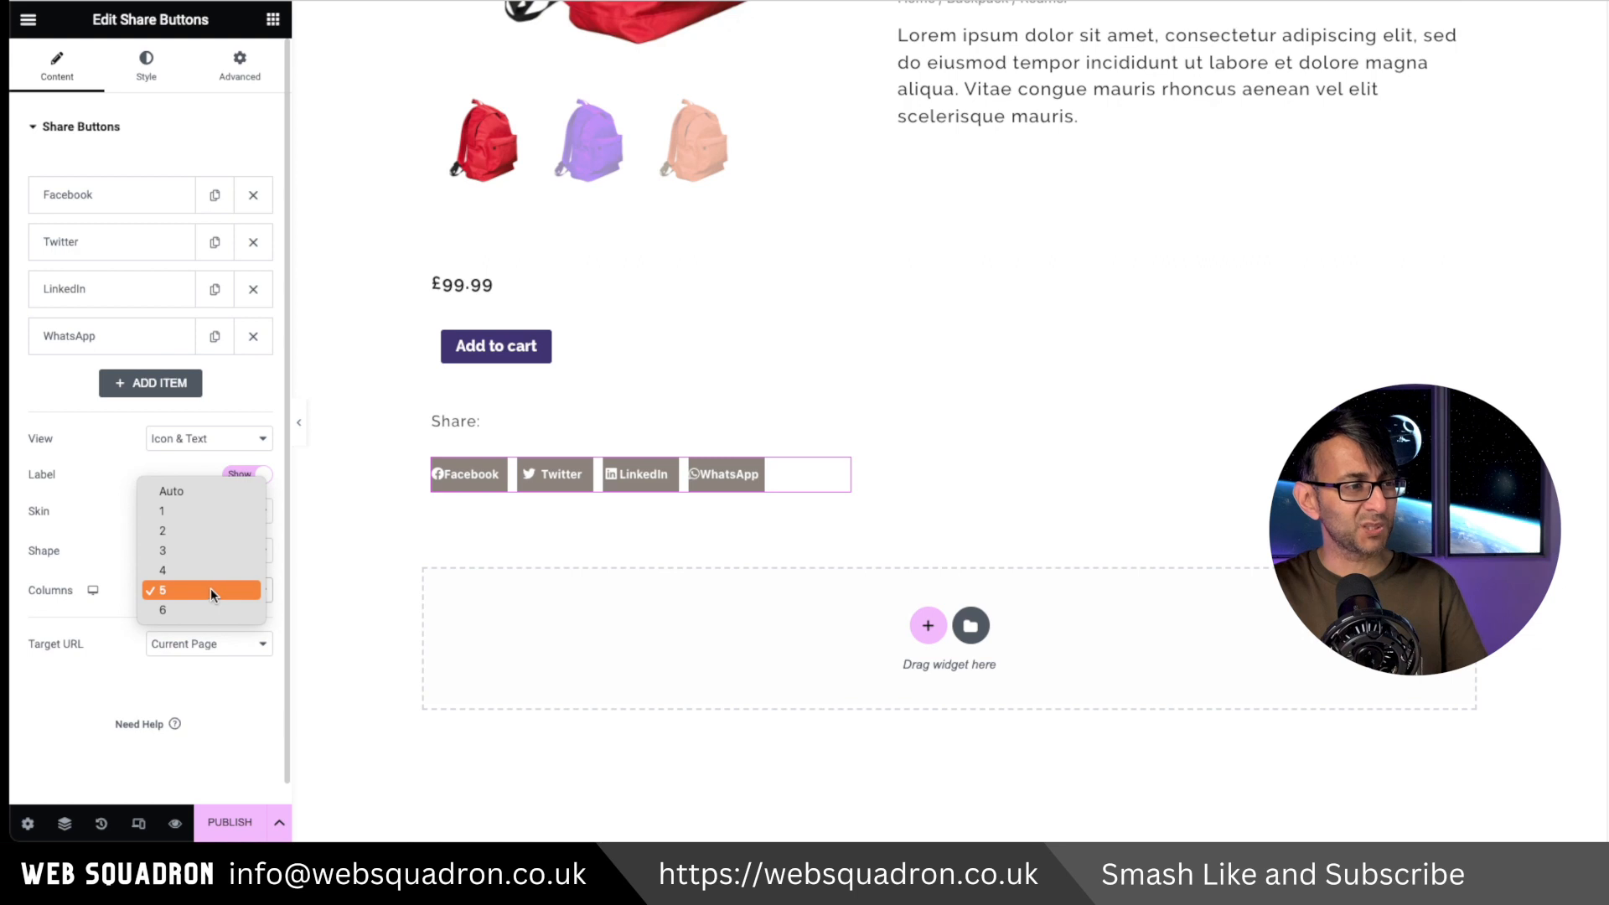
pyautogui.click(208, 565)
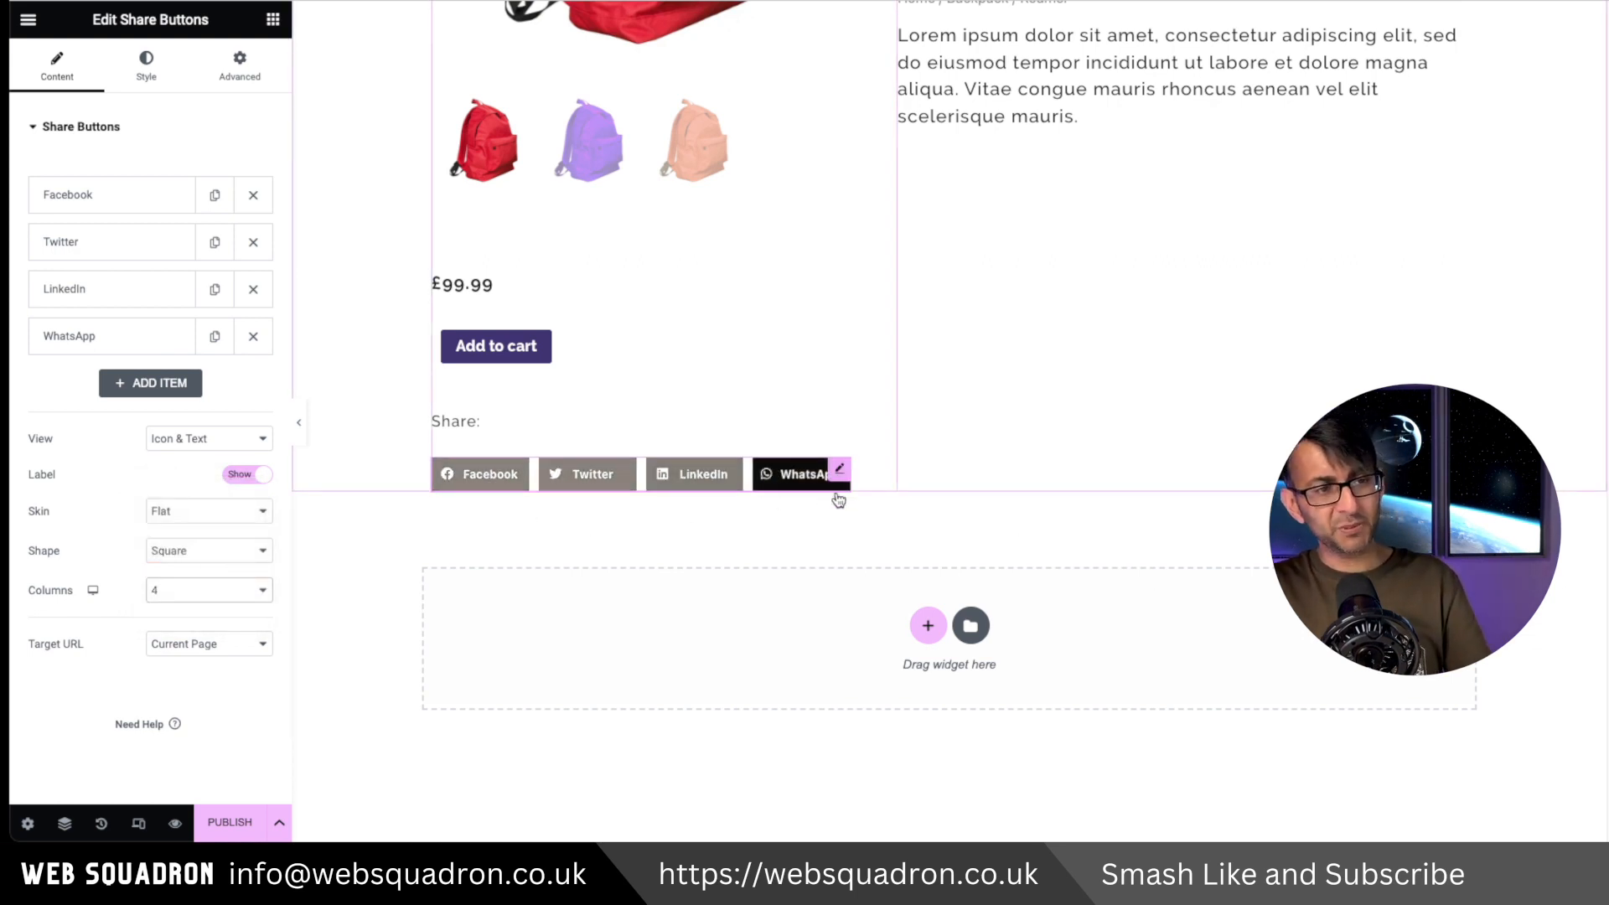
# Set the template's preview product to Peak-y Blinder and apply the preview
pyautogui.scroll(5, 907, 515)
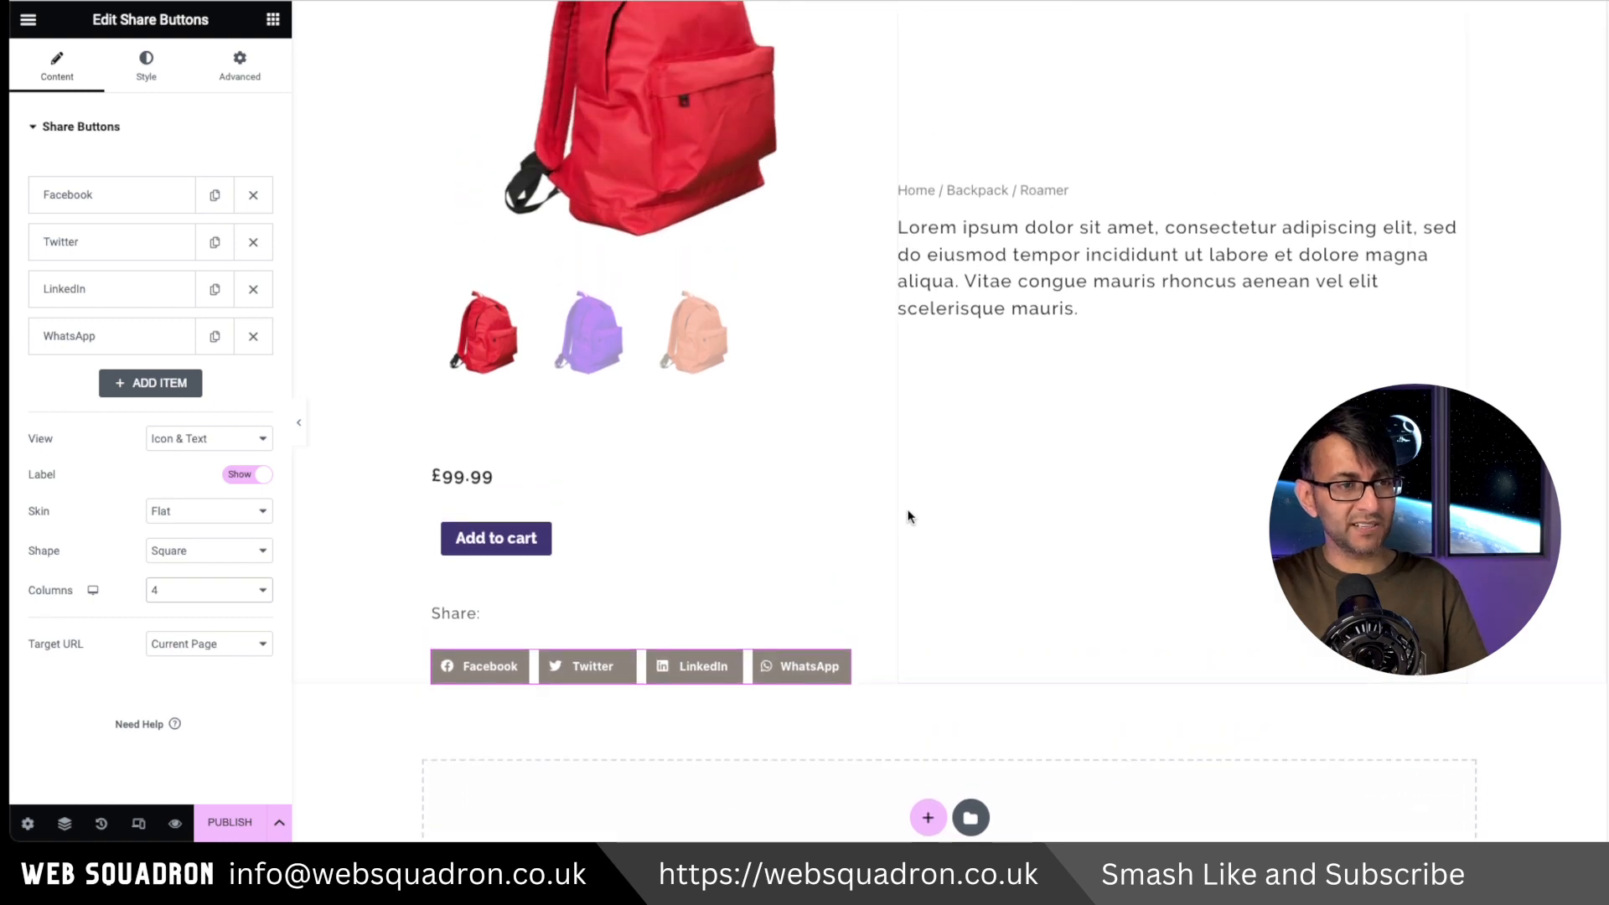
pyautogui.click(905, 514)
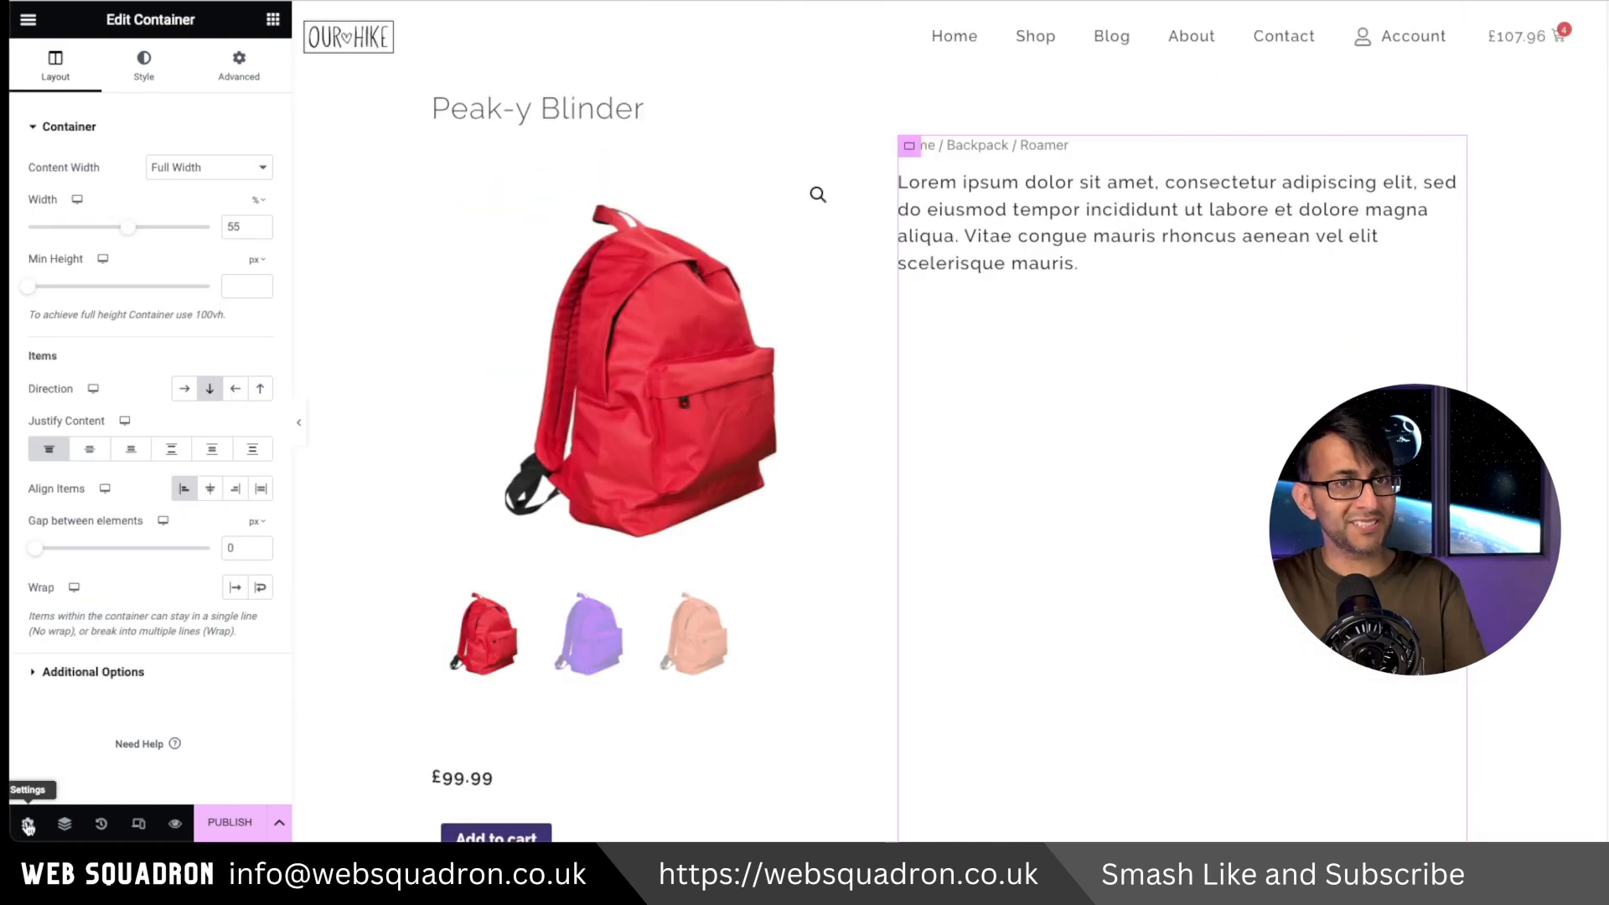
pyautogui.click(27, 826)
pyautogui.click(90, 427)
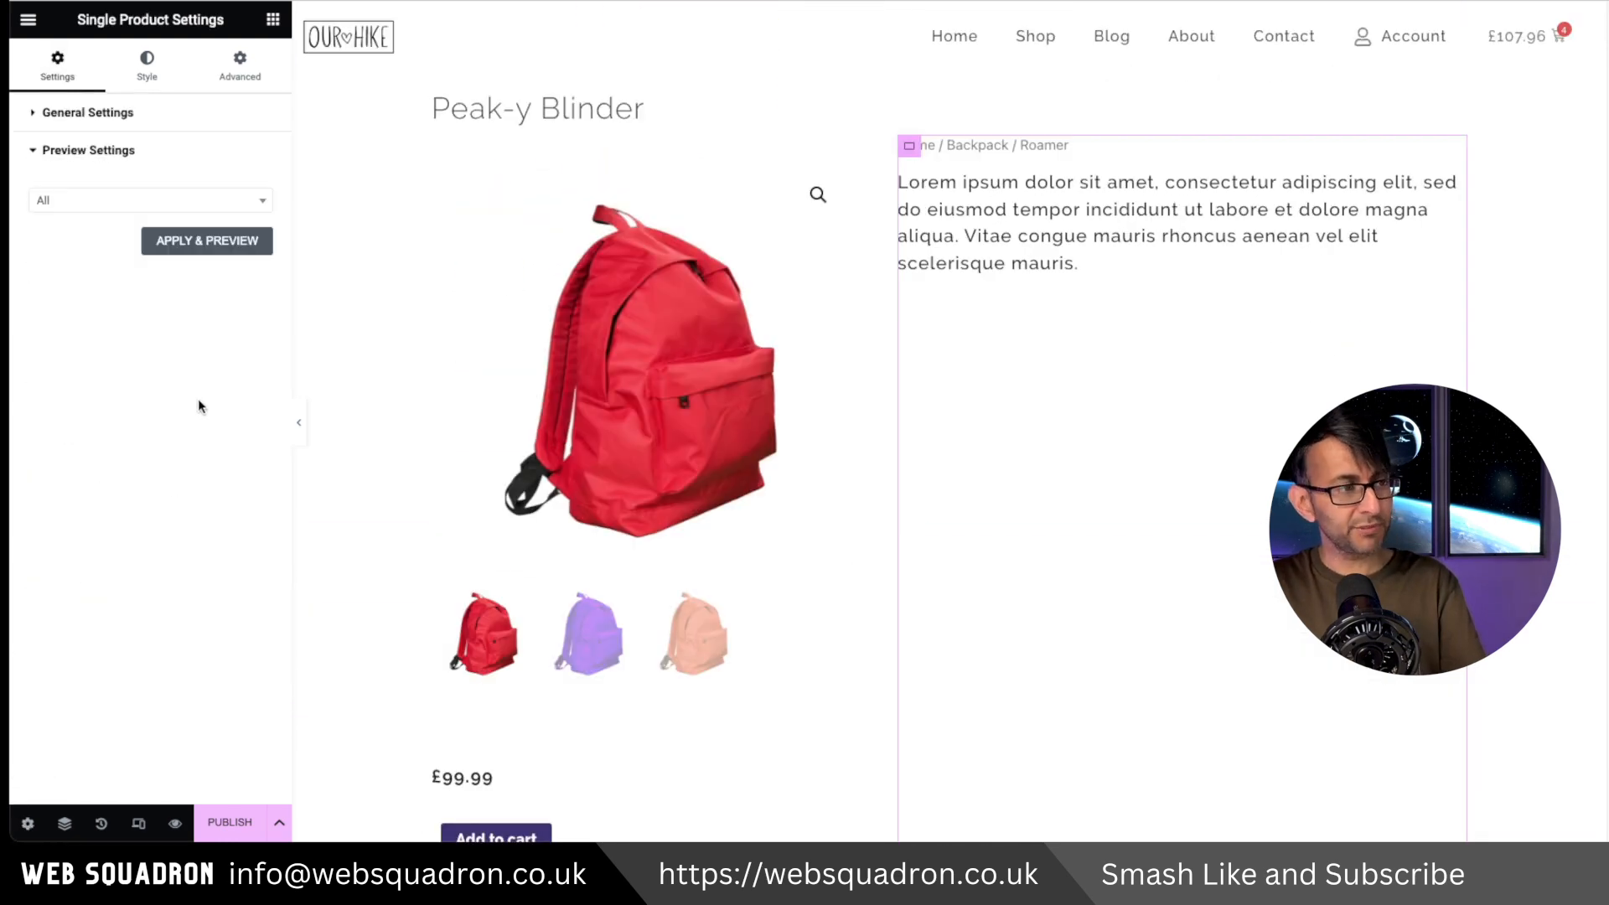
pyautogui.click(250, 203)
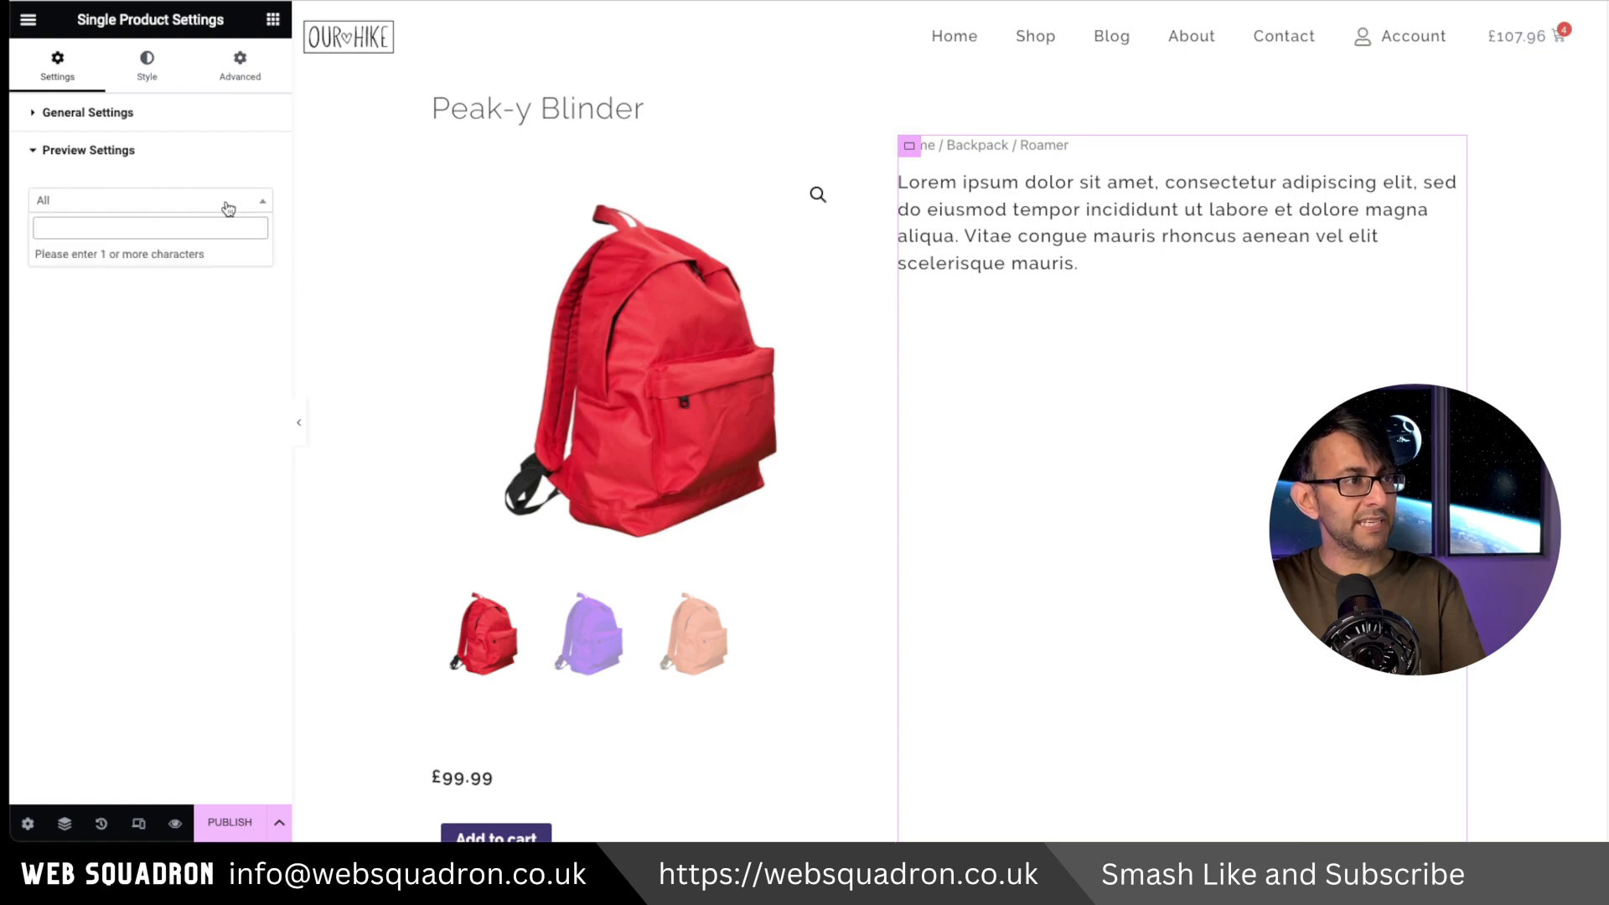
pyautogui.write('pea')
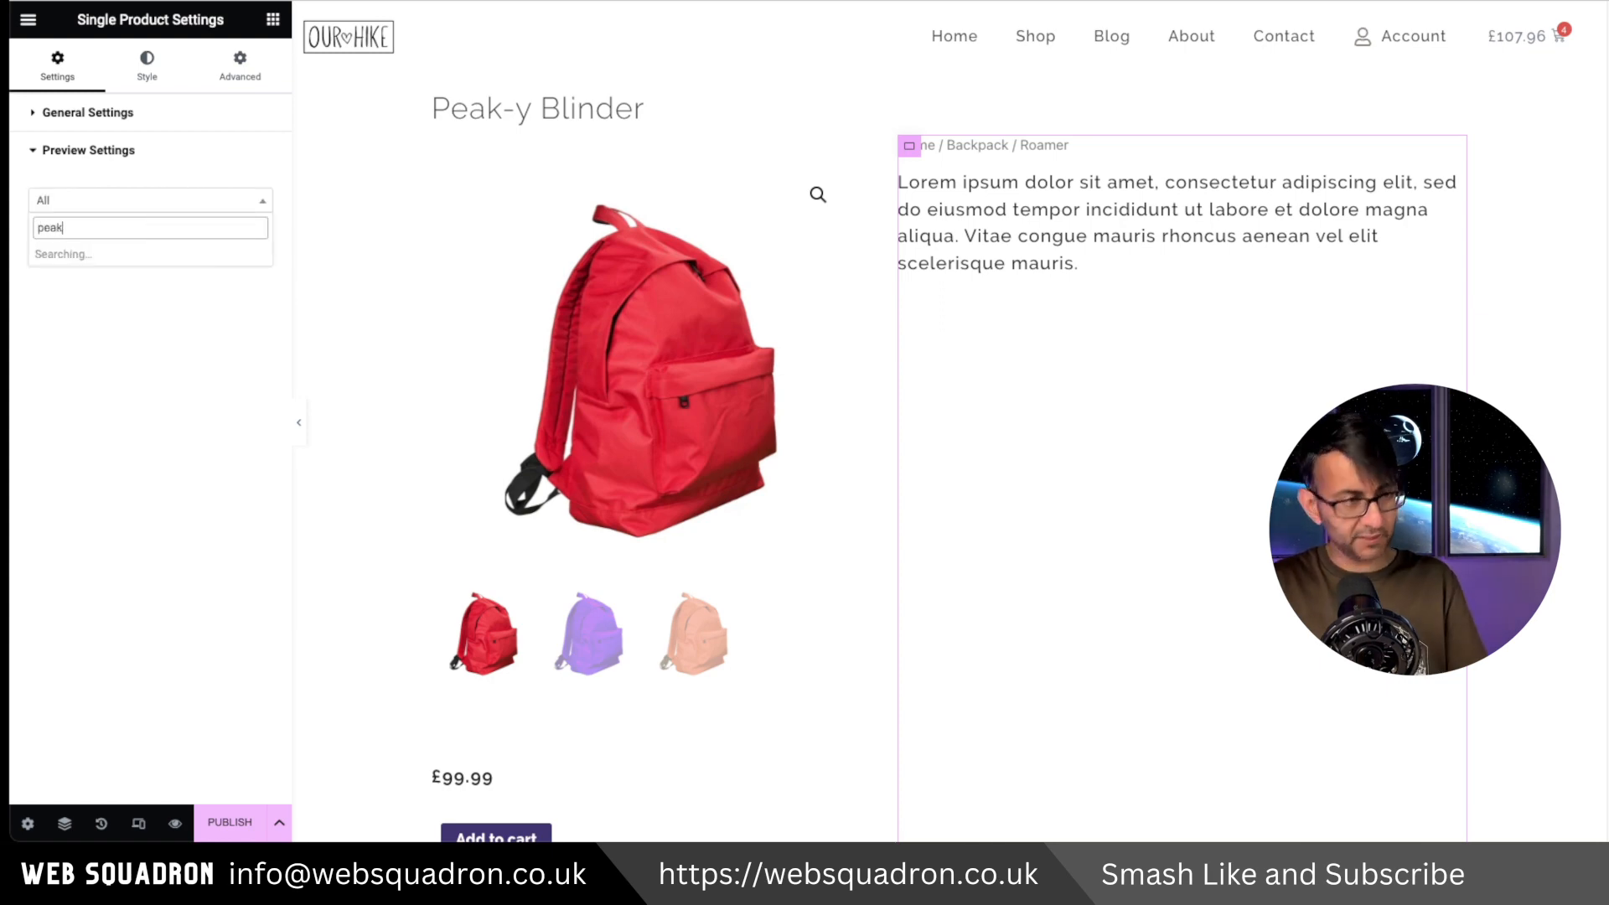
pyautogui.write('k')
pyautogui.click(144, 254)
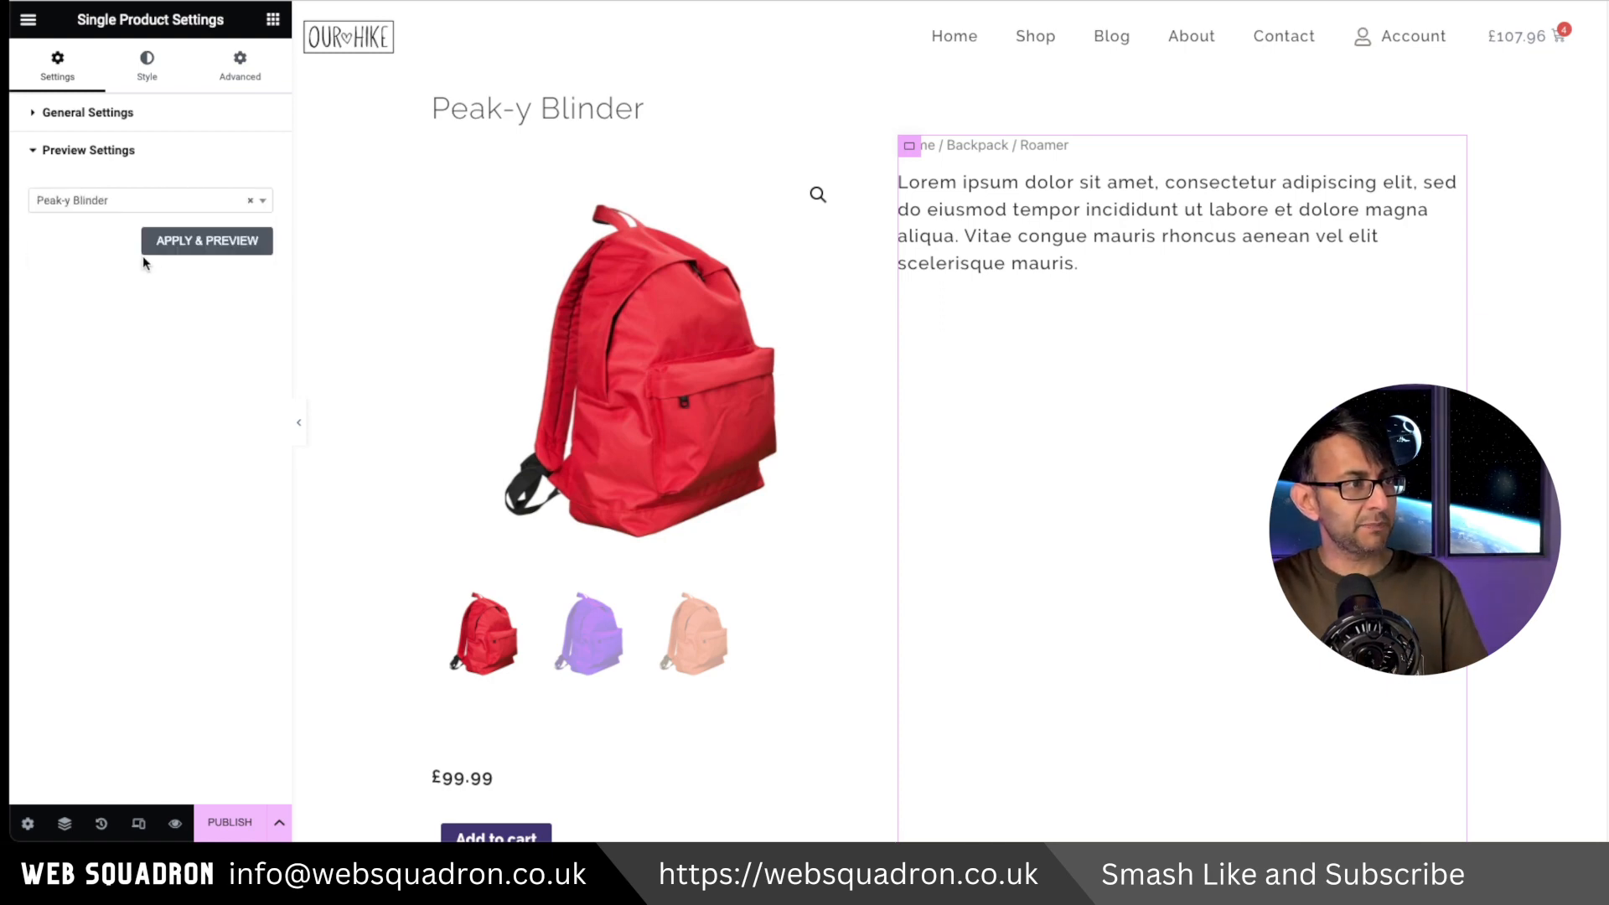
pyautogui.click(191, 241)
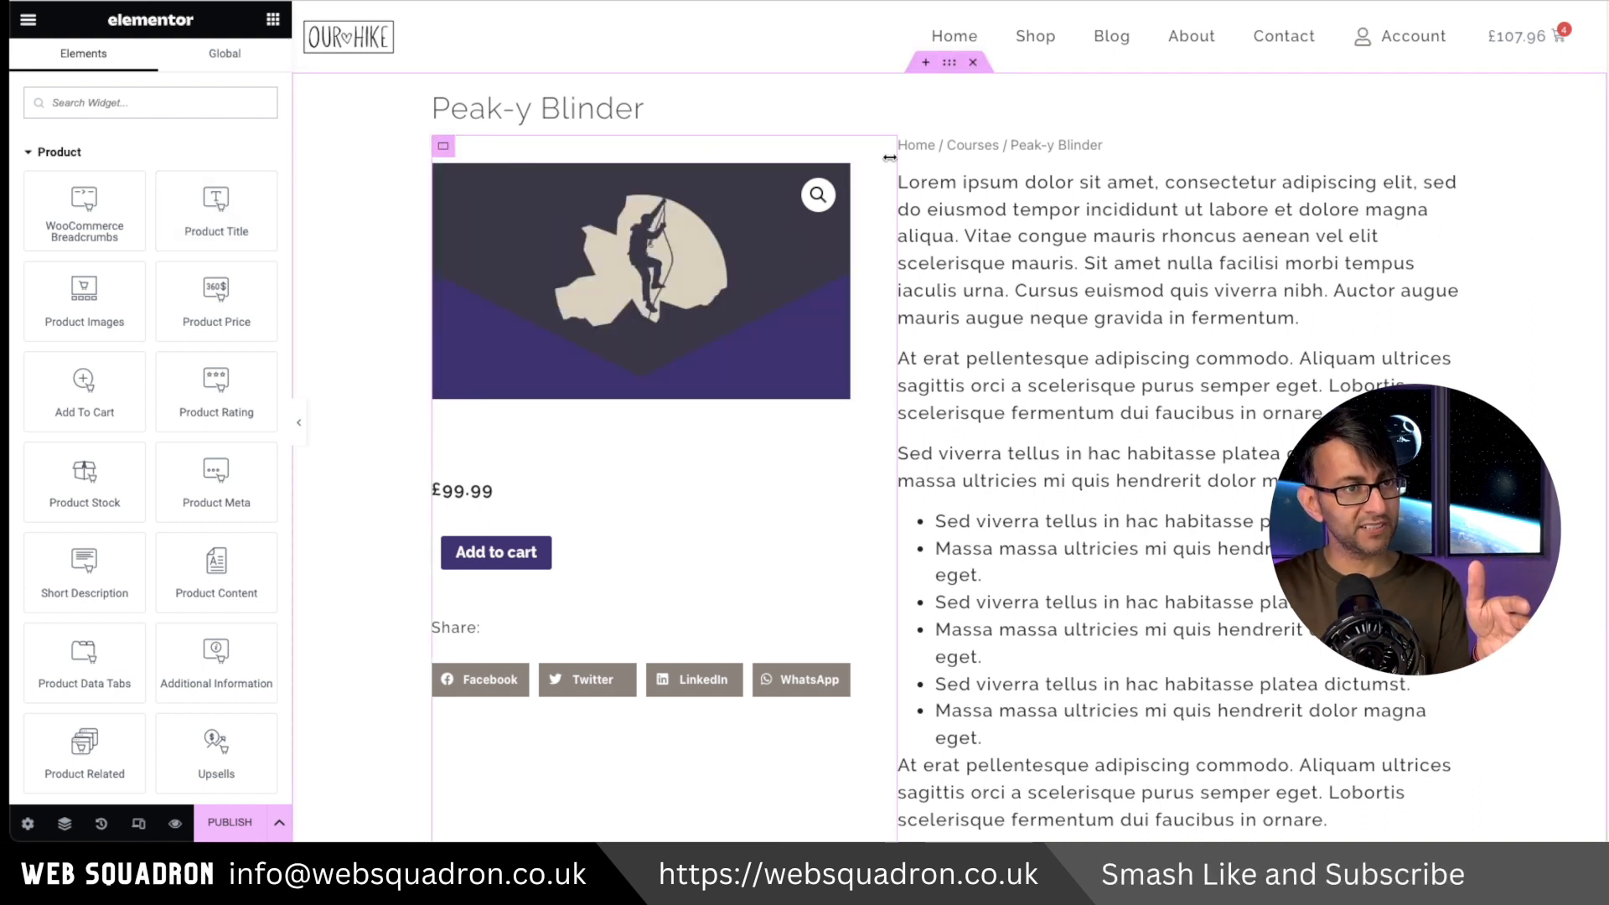
# Set the top padding of the breadcrumbs and description container to 30 px and the Product Price widget's top margin to 0
pyautogui.click(443, 146)
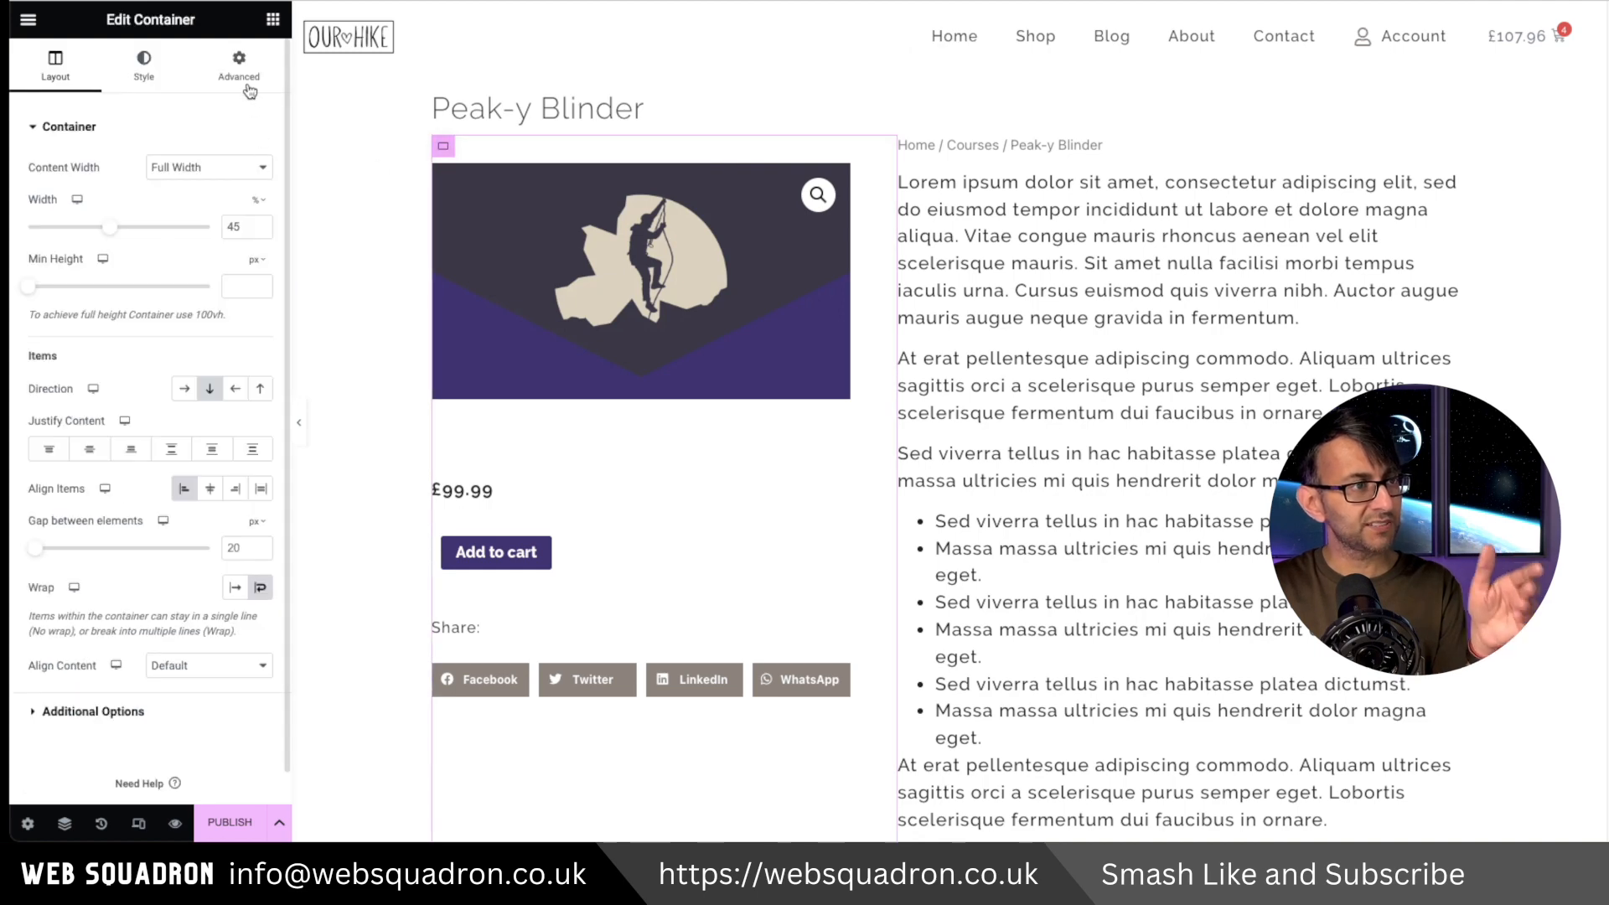
pyautogui.click(238, 65)
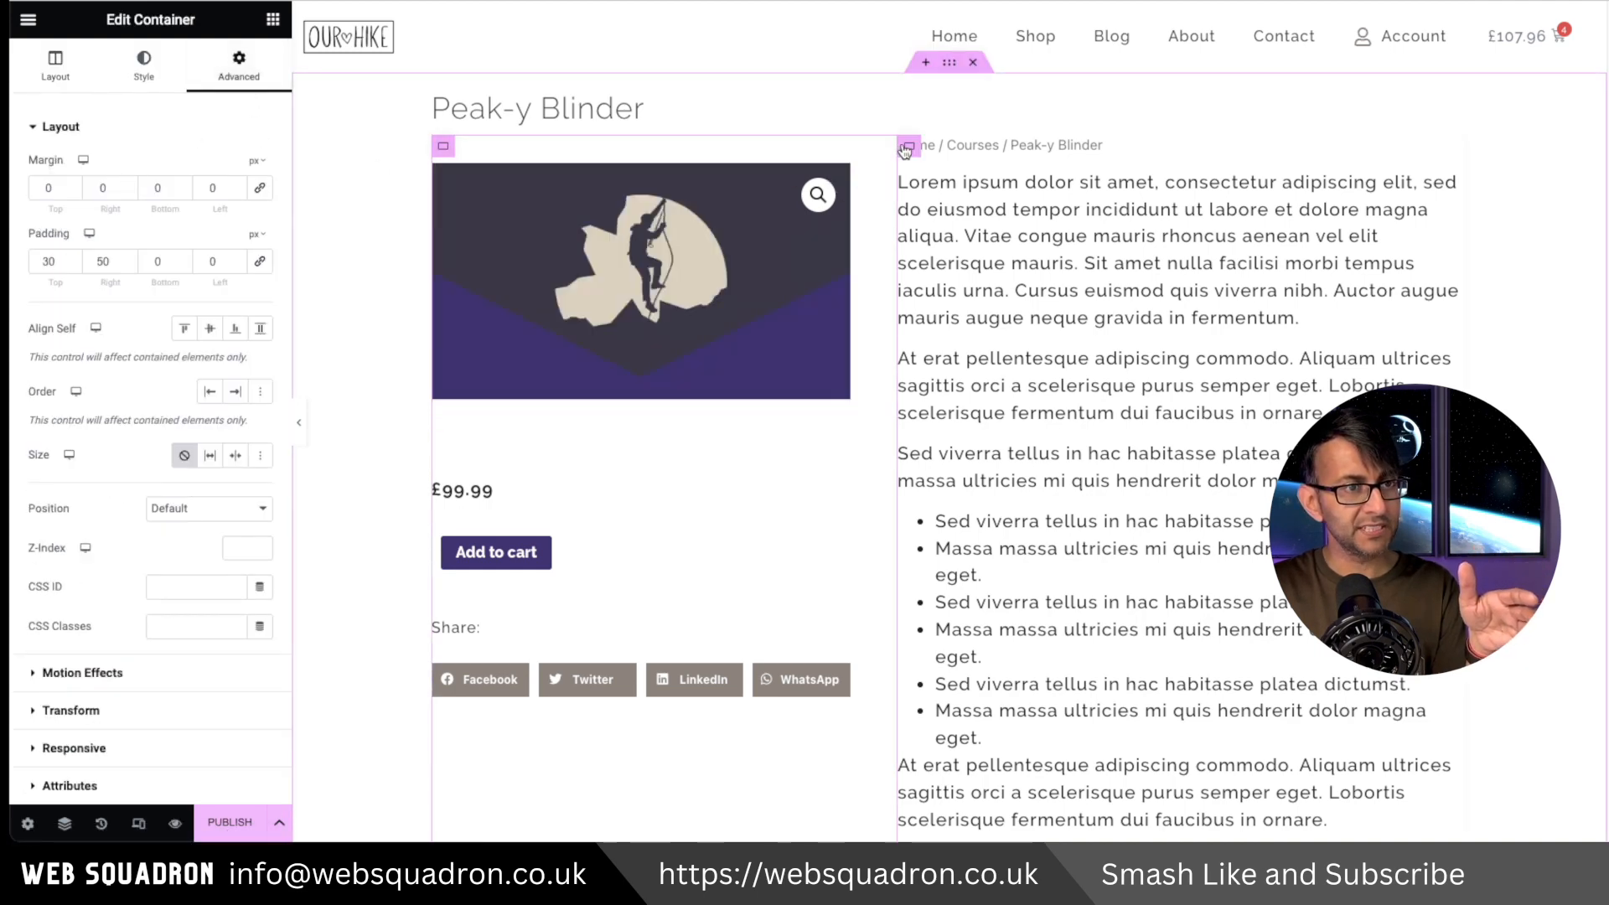
pyautogui.click(906, 148)
pyautogui.click(239, 65)
pyautogui.doubleClick(56, 262)
pyautogui.write('30')
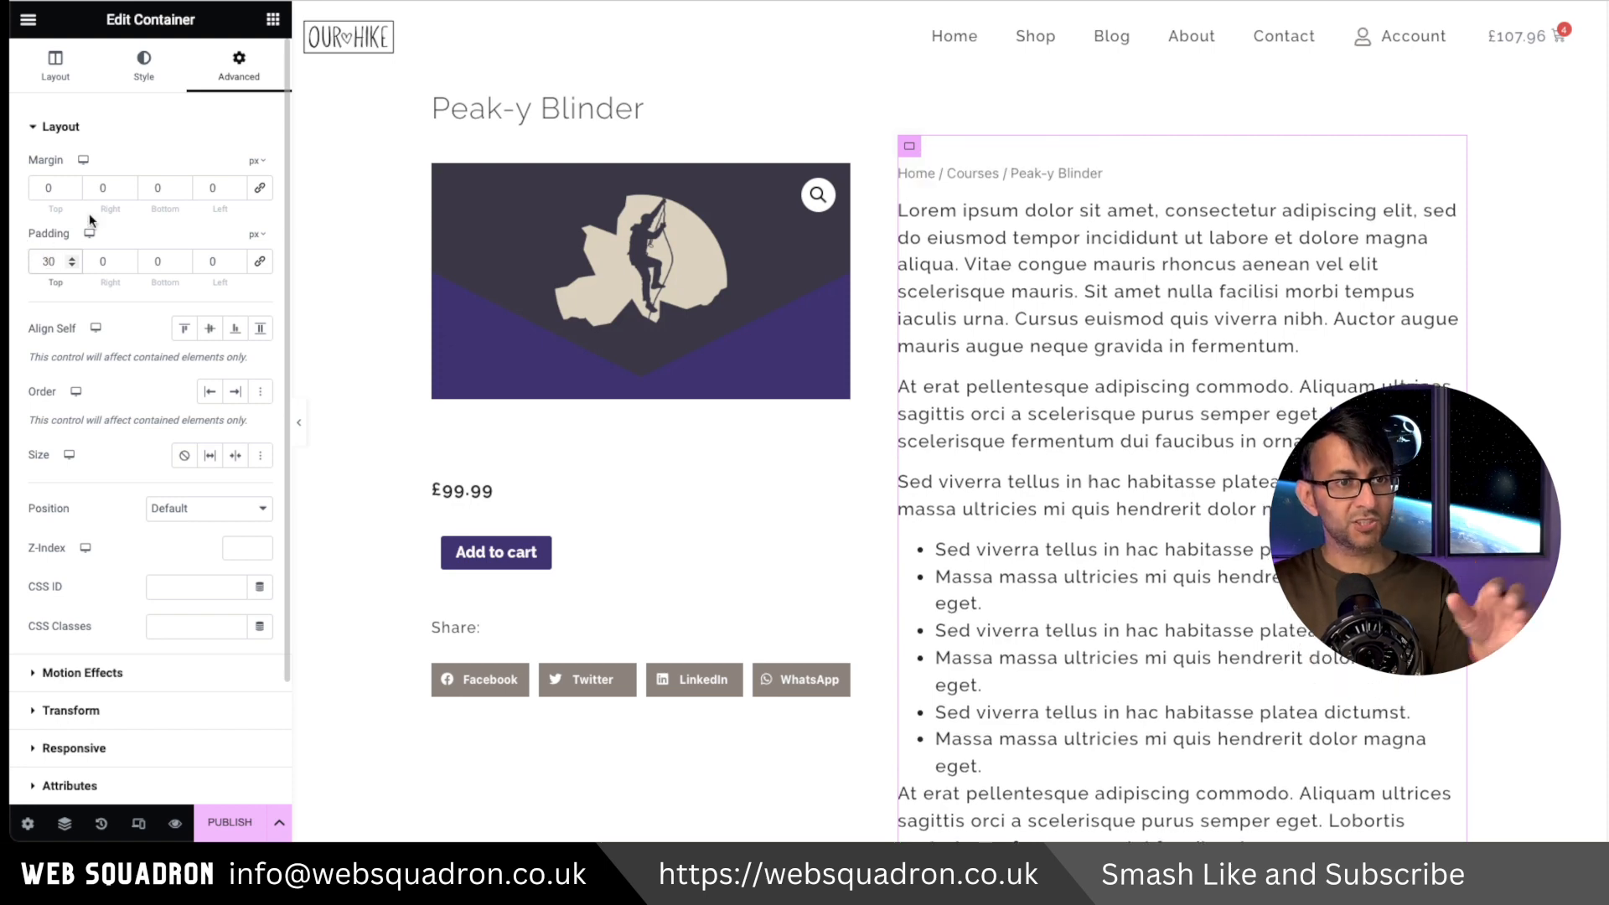
pyautogui.click(462, 490)
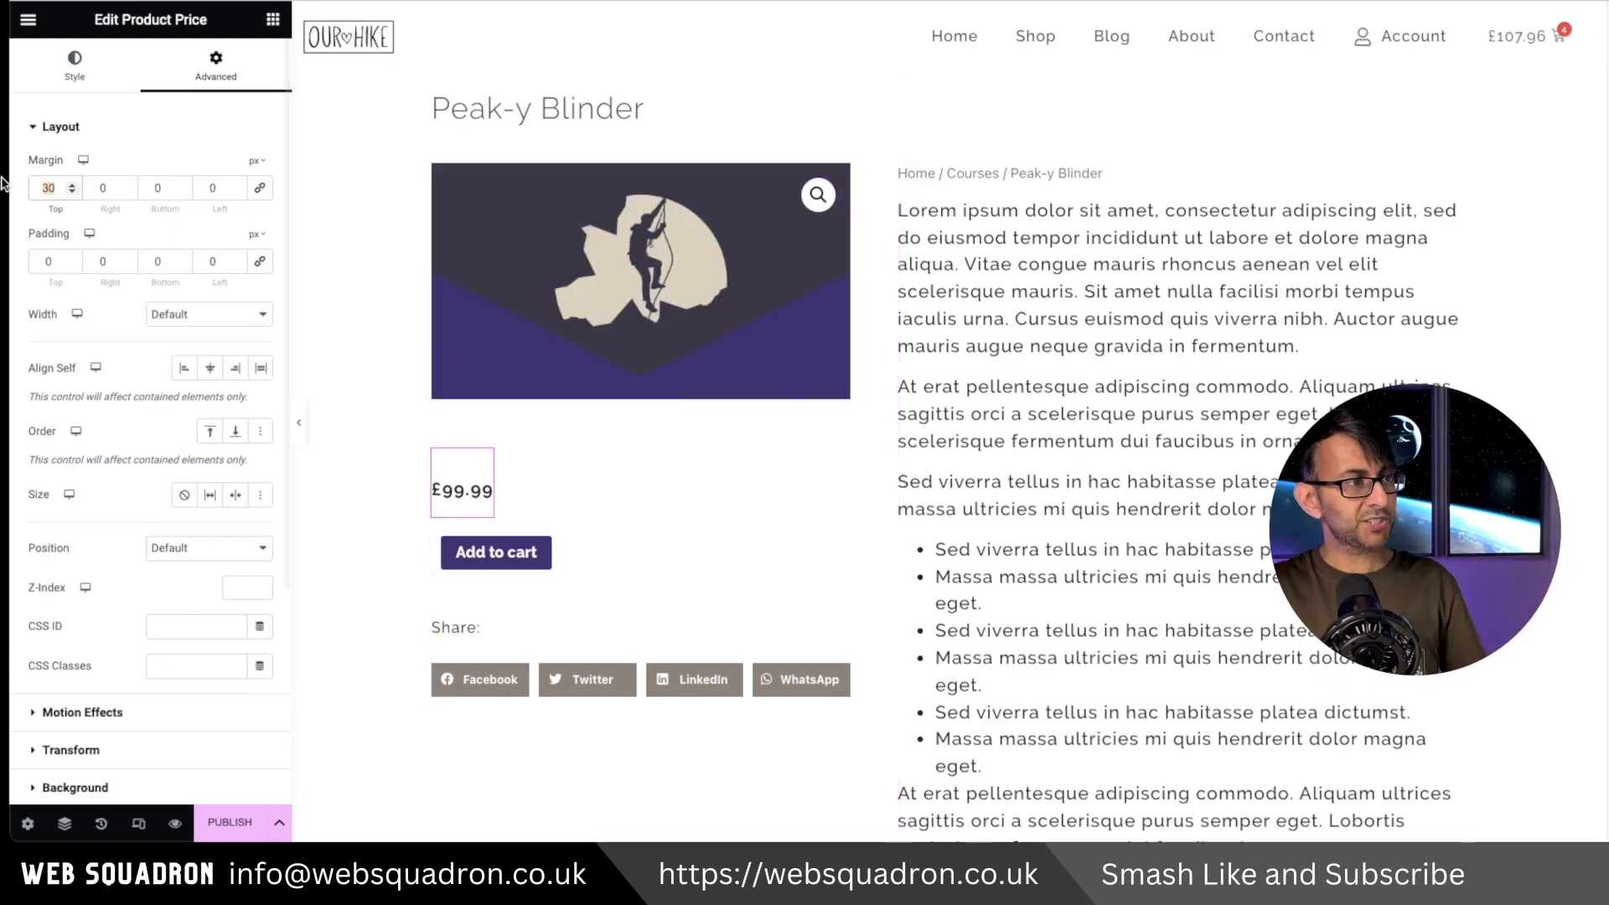
pyautogui.write('0')
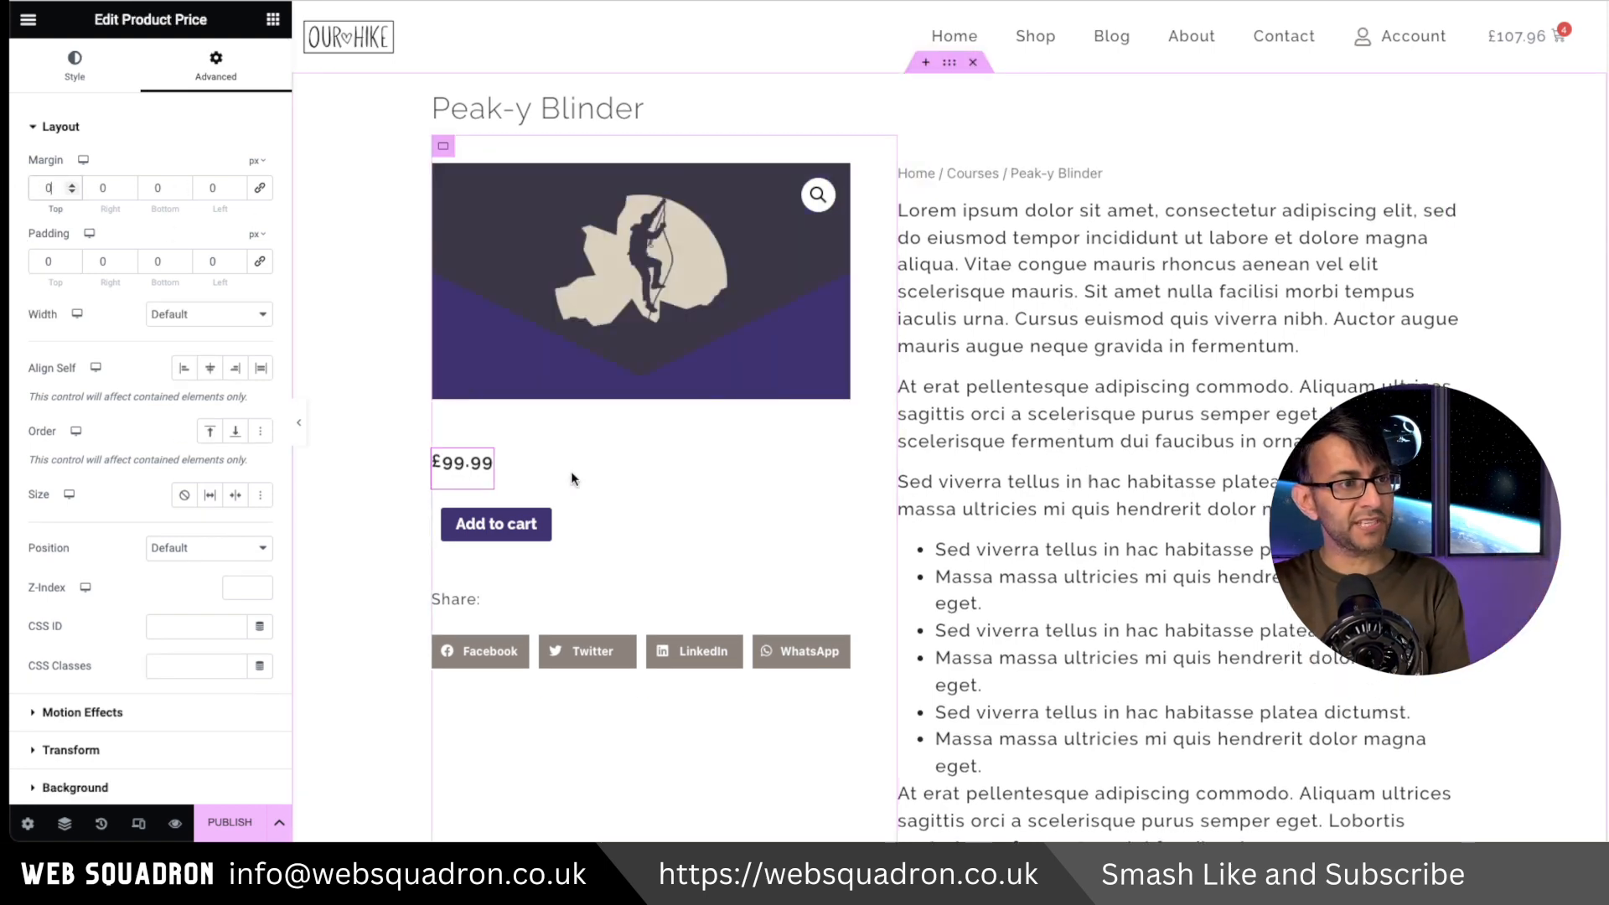
# Set the Add To Cart widget's layout to Stacked and its top margin to -30 px
pyautogui.click(531, 526)
pyautogui.click(209, 167)
pyautogui.click(218, 204)
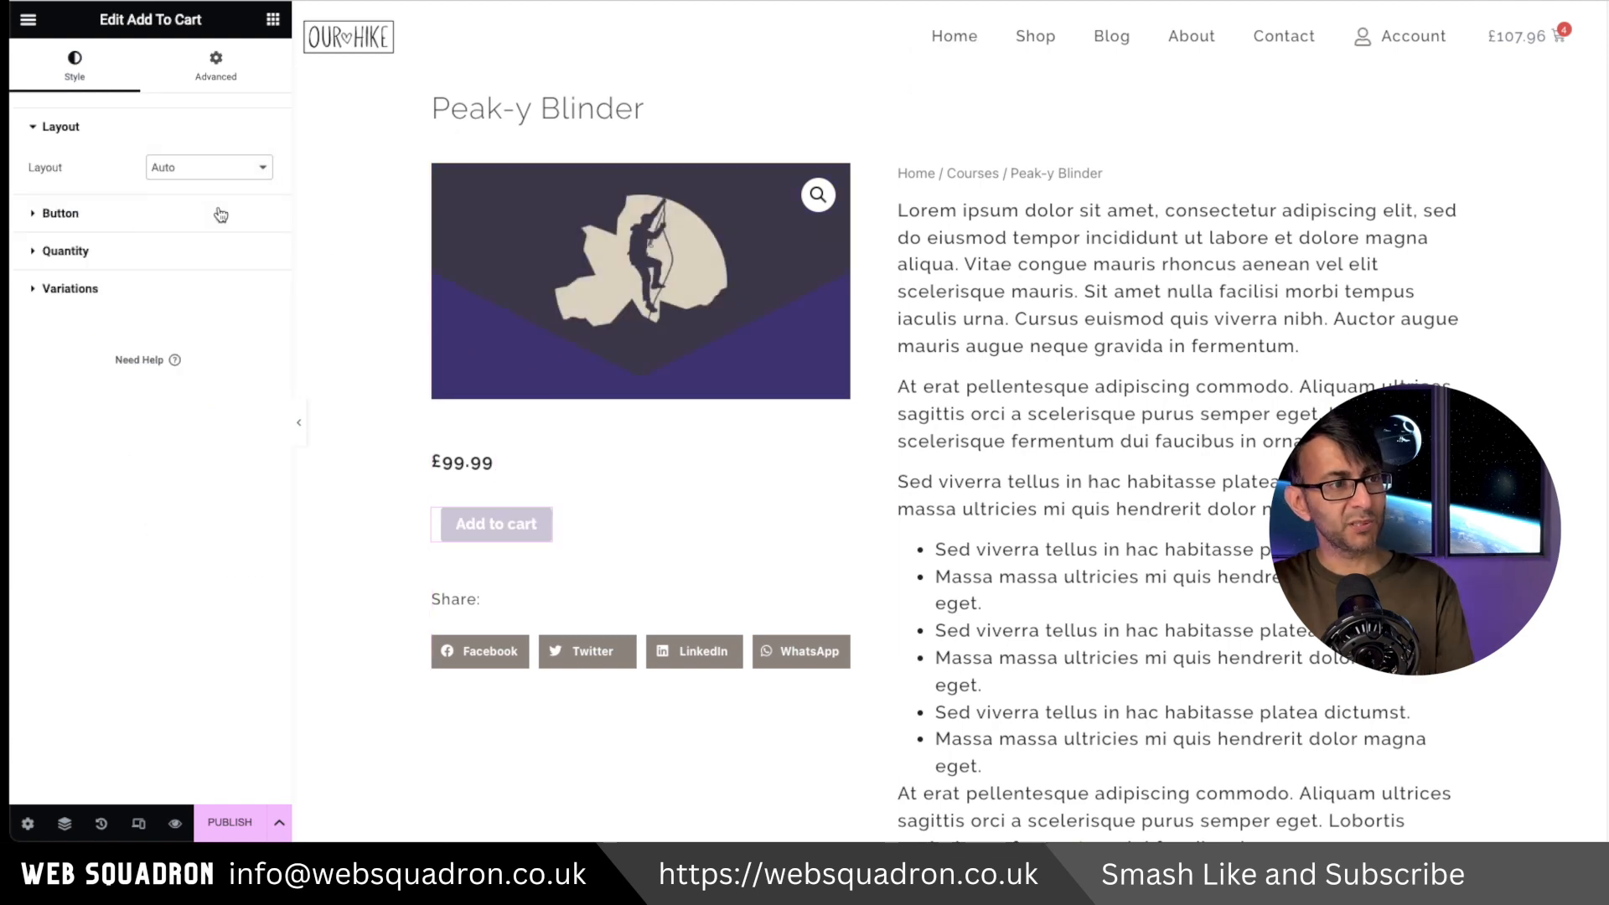
pyautogui.click(219, 172)
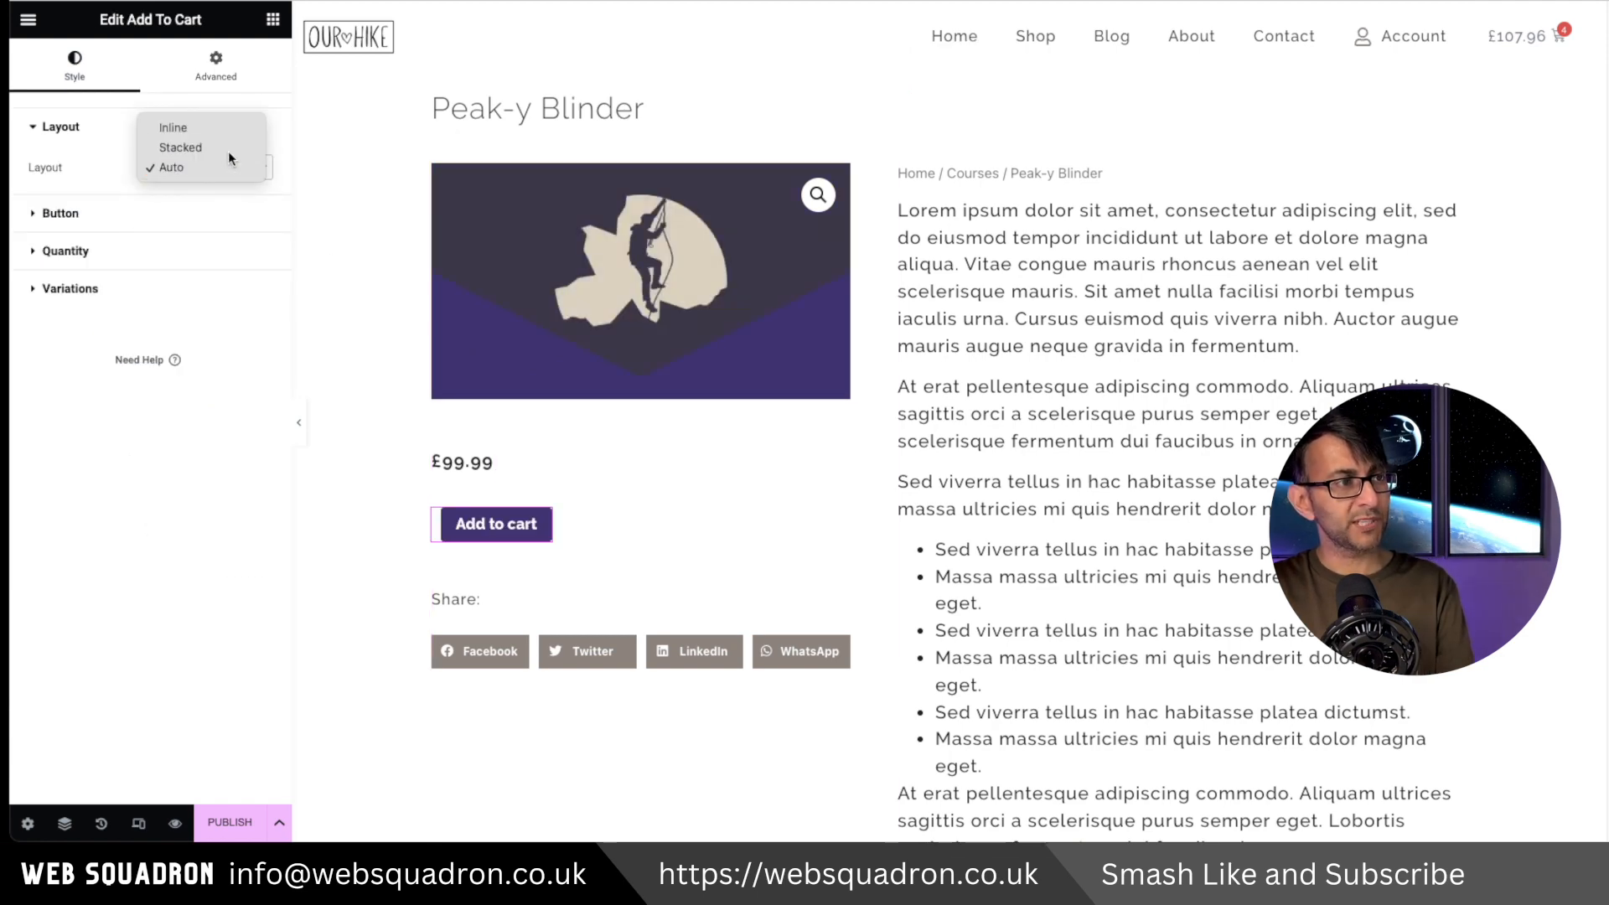
pyautogui.click(228, 153)
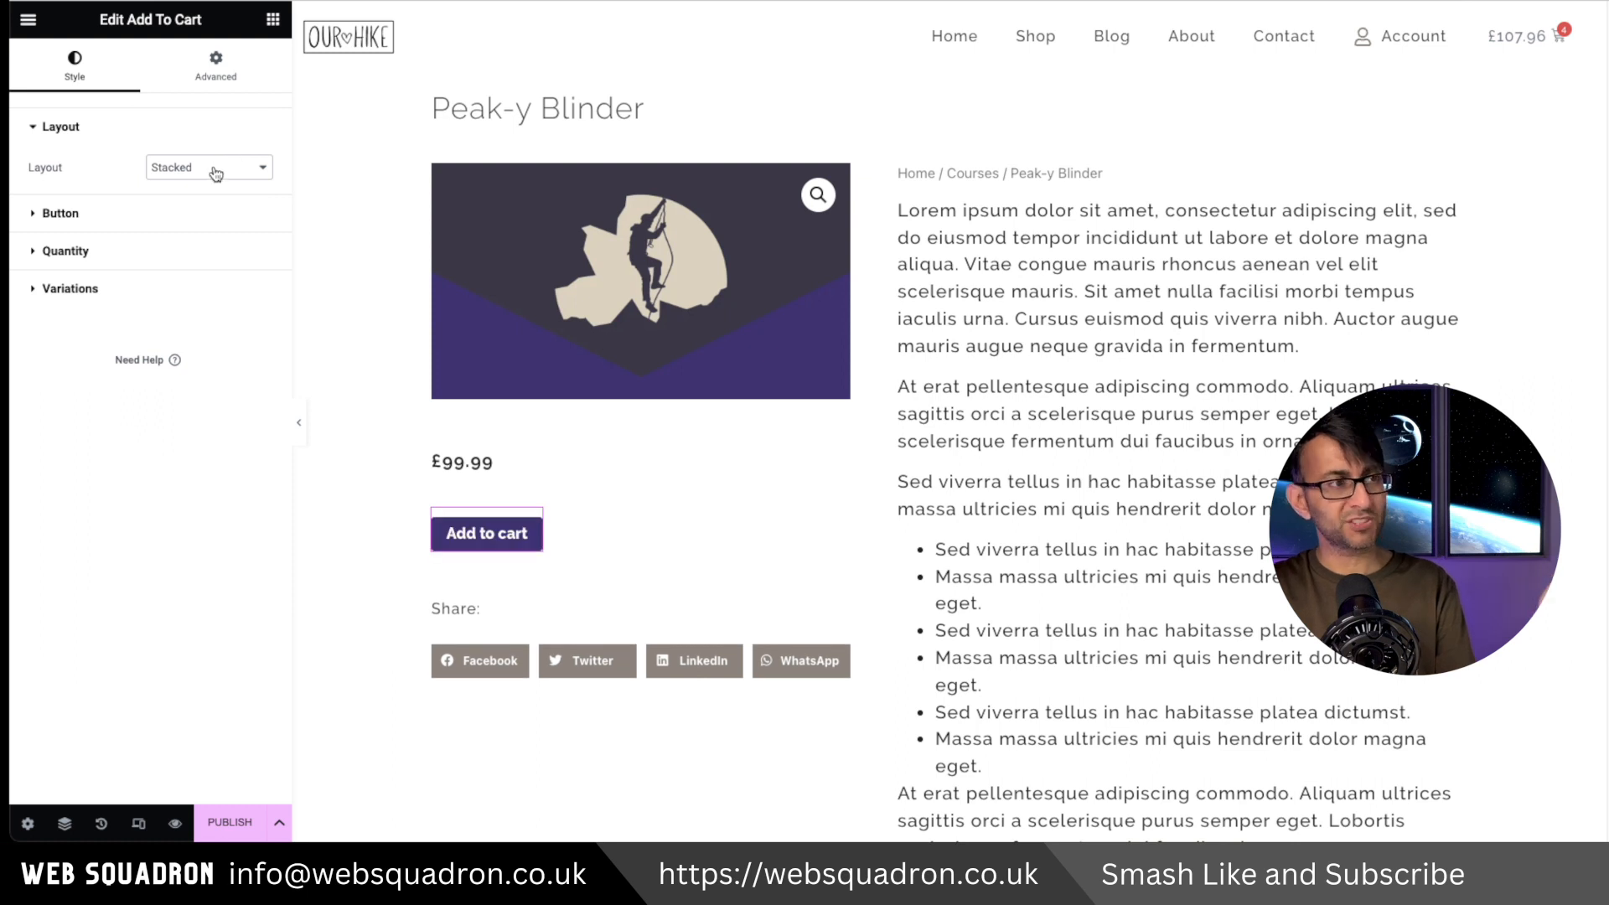
pyautogui.click(234, 80)
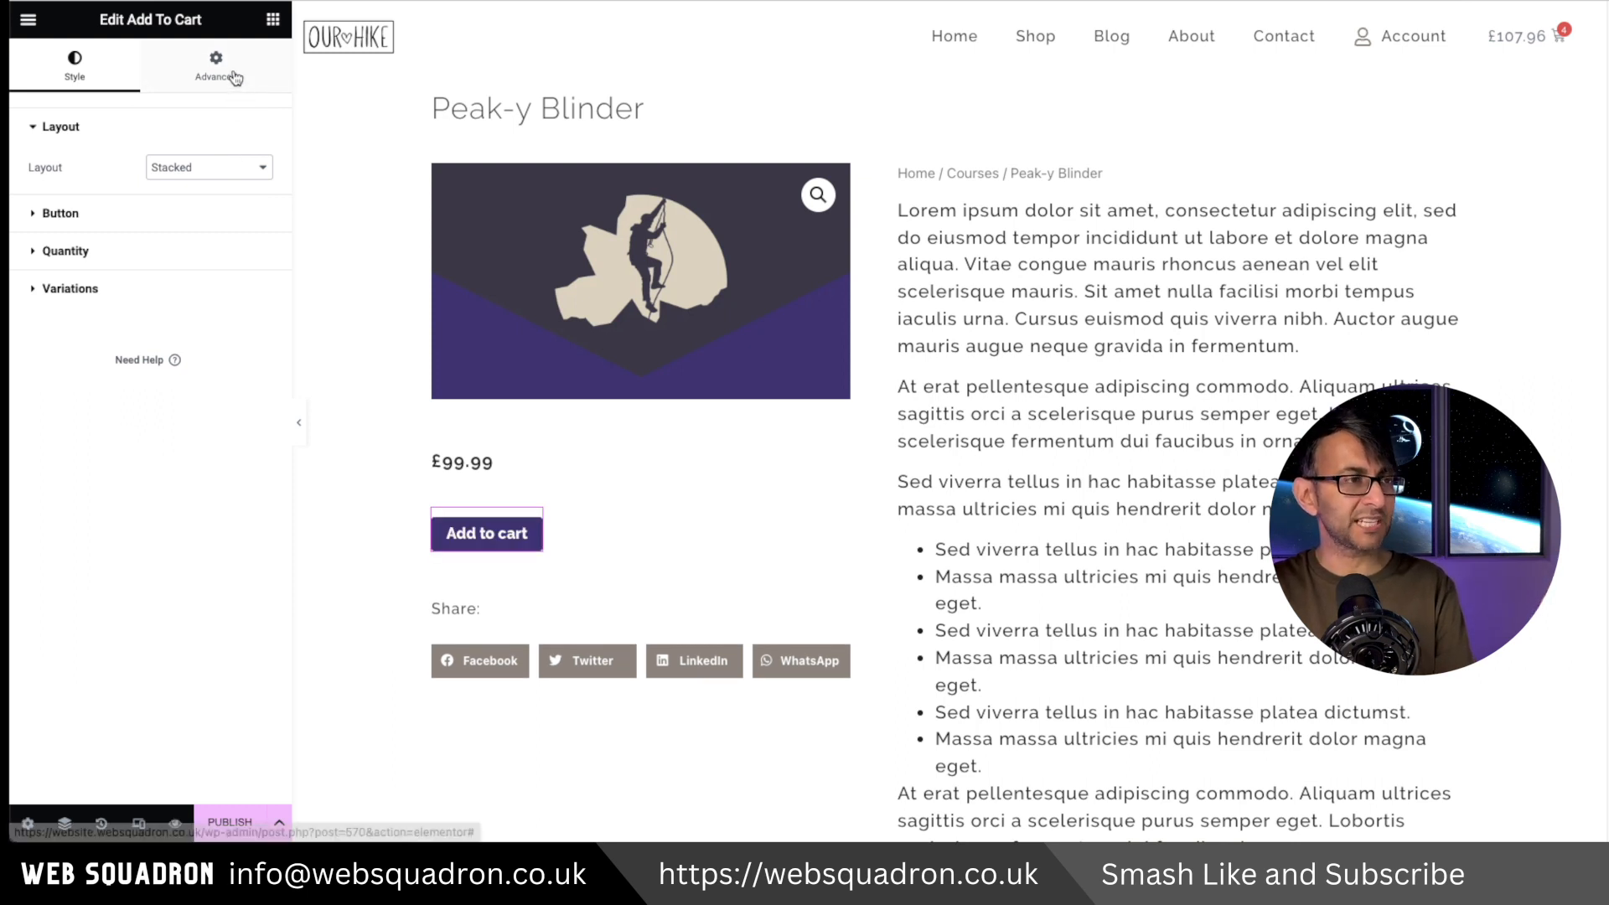
pyautogui.moveTo(72, 192); pyautogui.dragTo(72, 193)
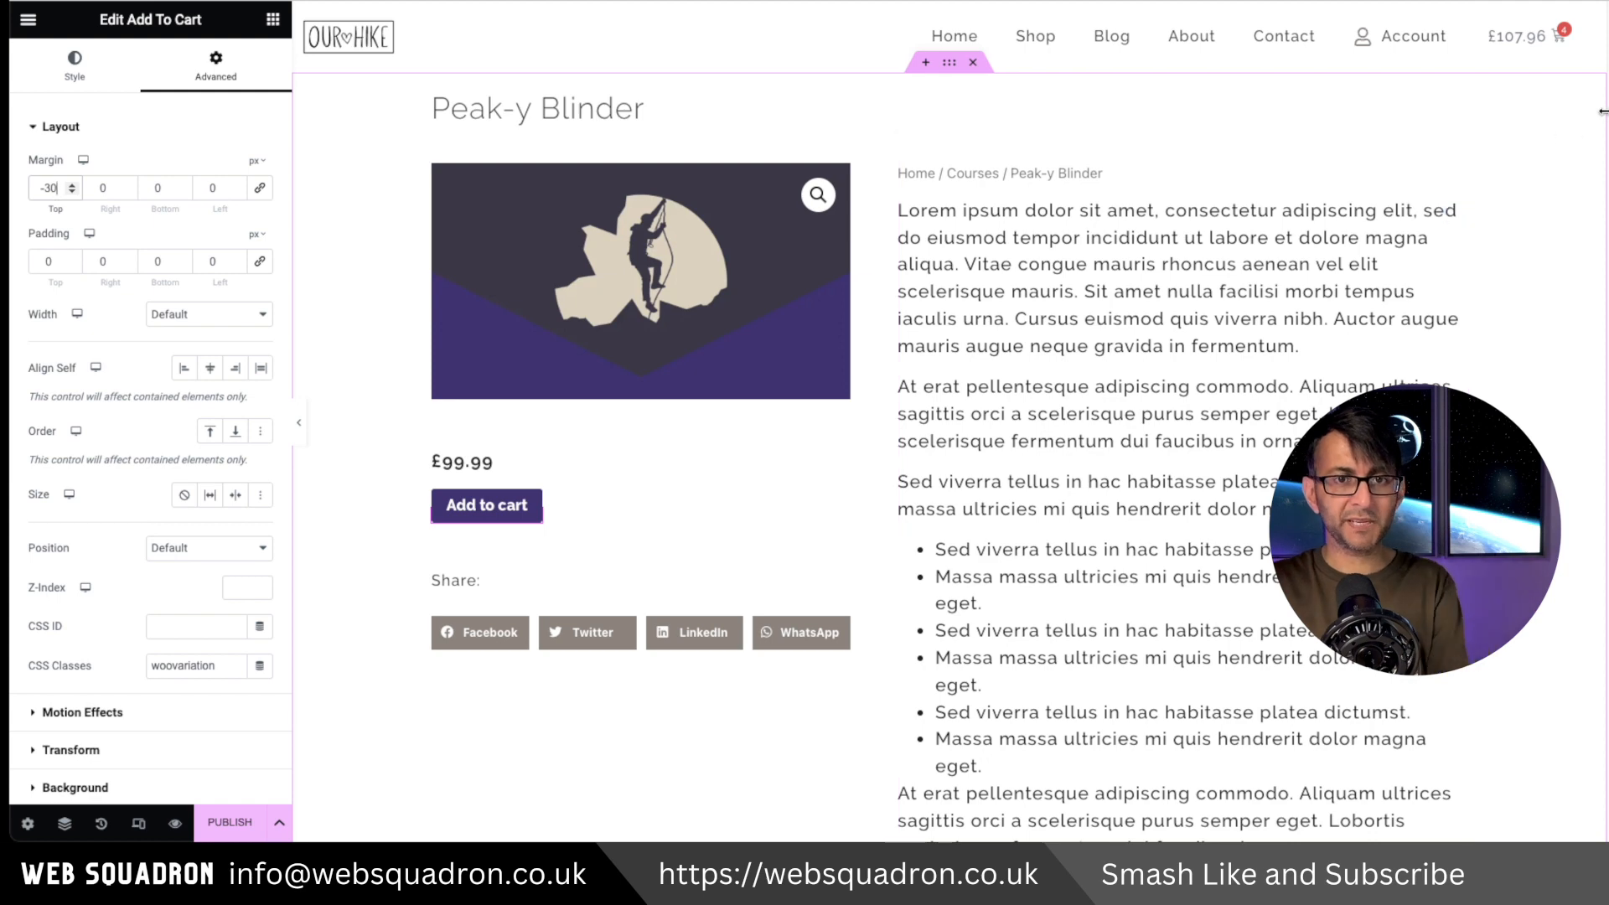
# Check the course template's full-width layout down to the footer with the editing panel hidden
pyautogui.click(298, 422)
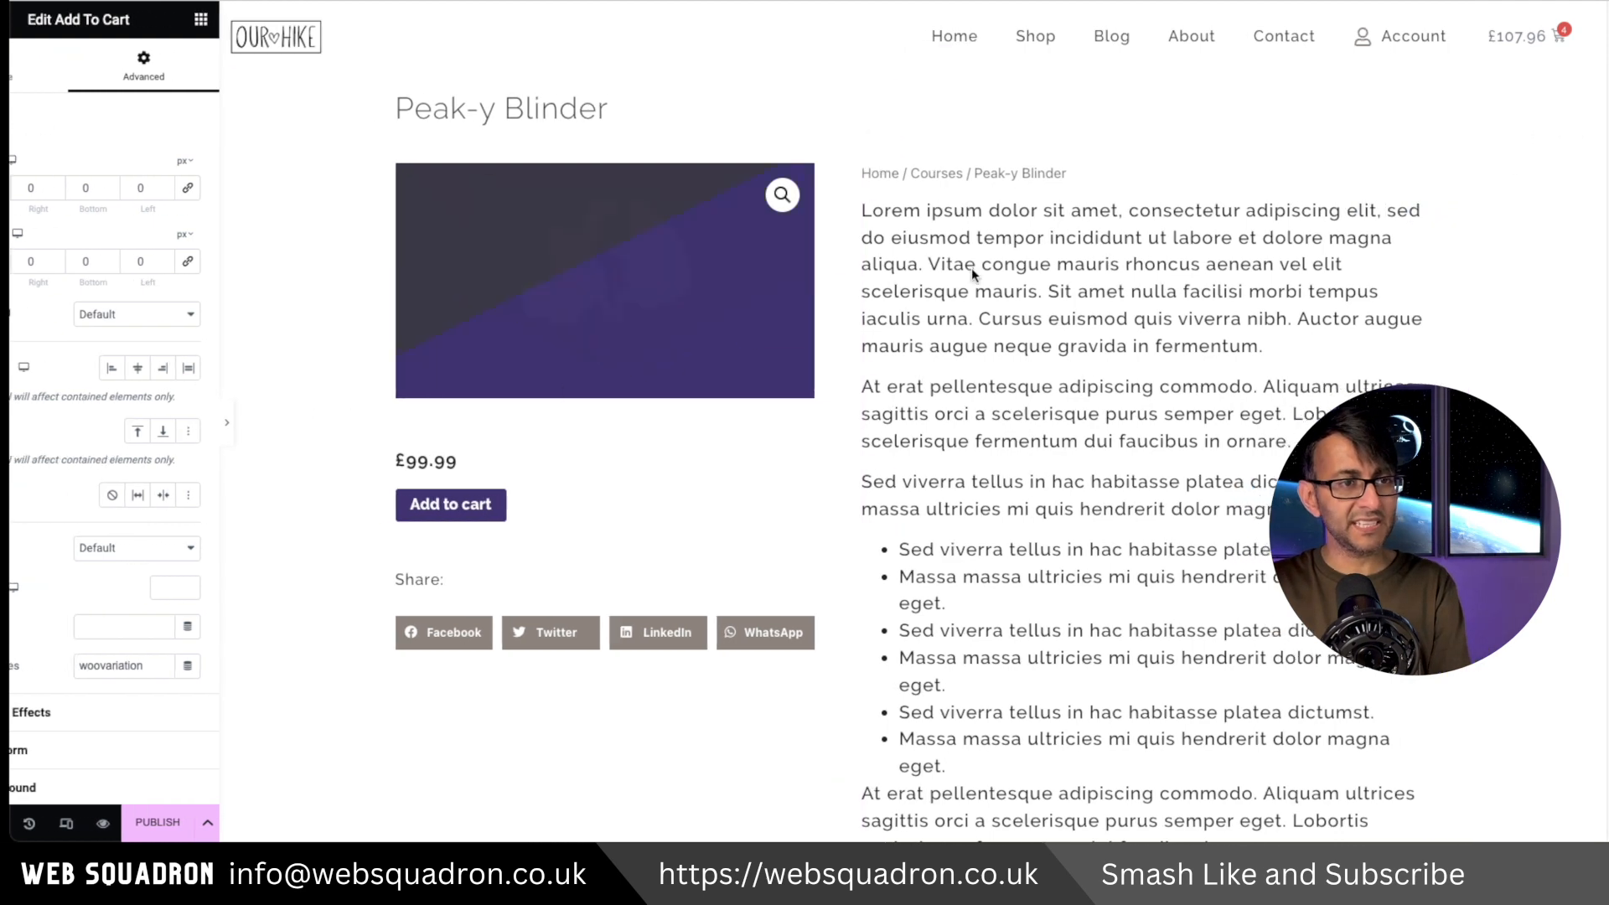
pyautogui.scroll(-5, 805, 420)
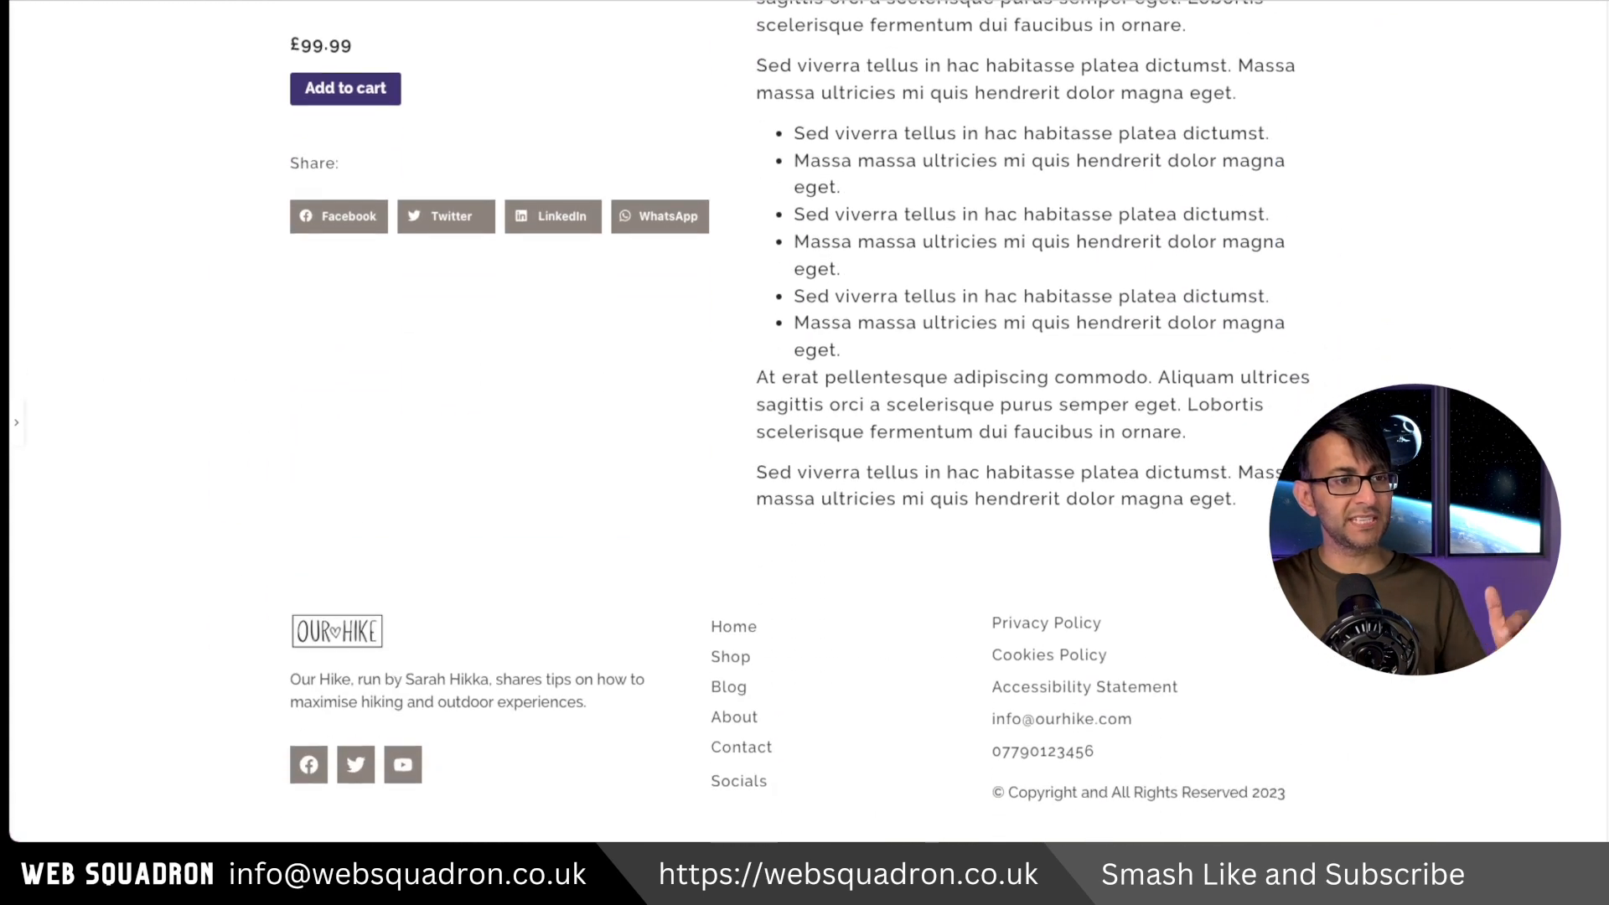
pyautogui.scroll(4, 804, 419)
pyautogui.scroll(1, 805, 419)
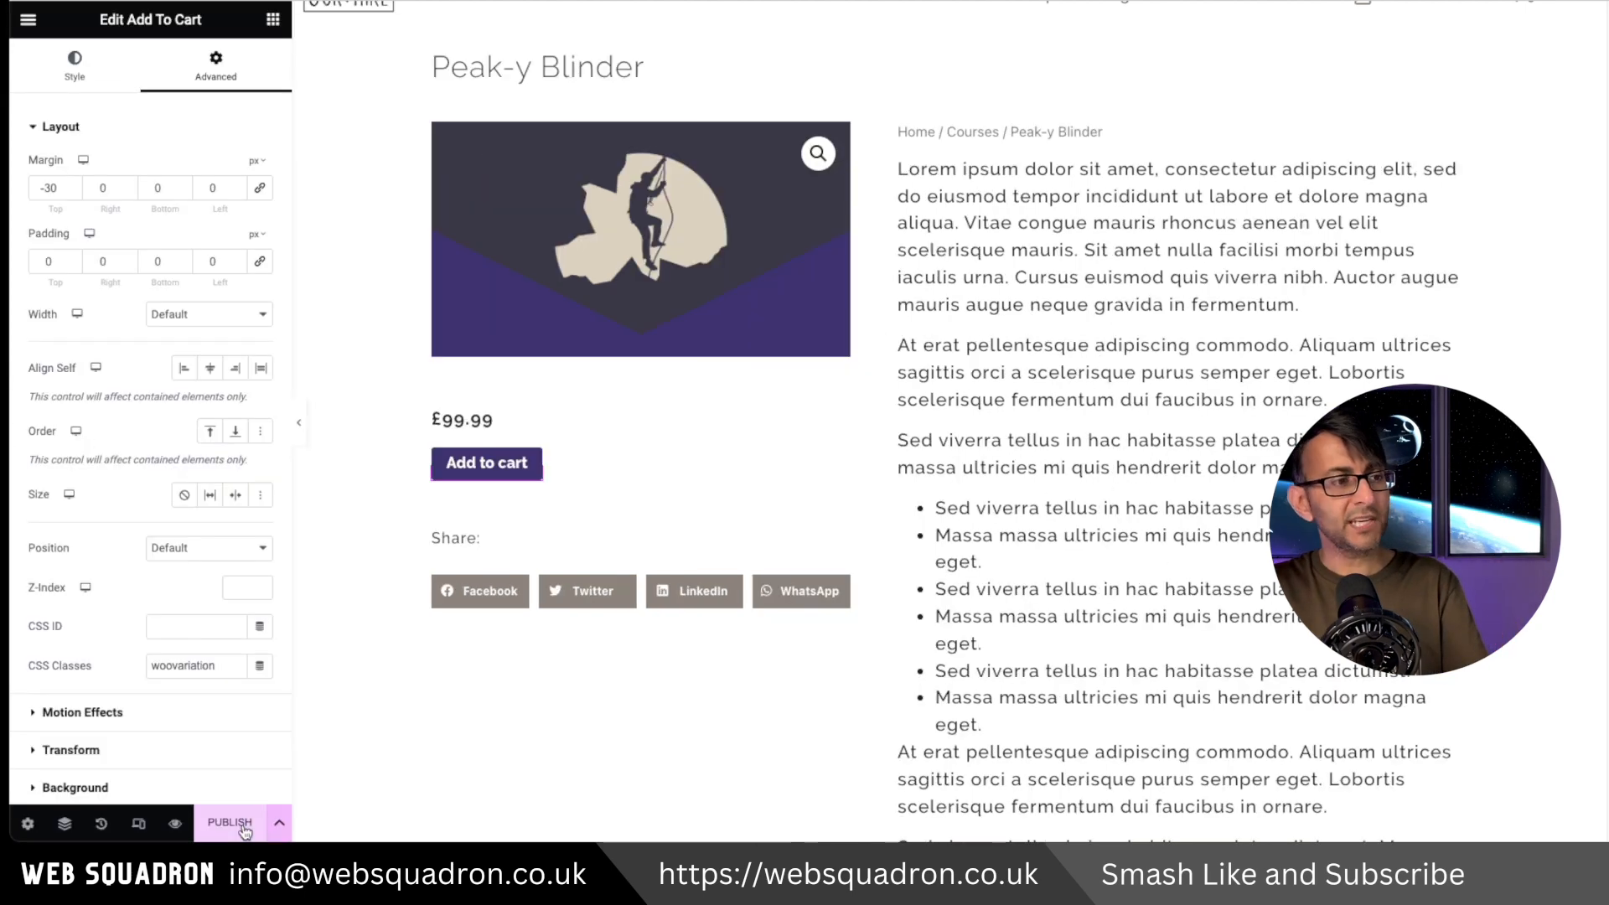
# Publish the course template with an Include condition for products in the Courses category
pyautogui.click(243, 823)
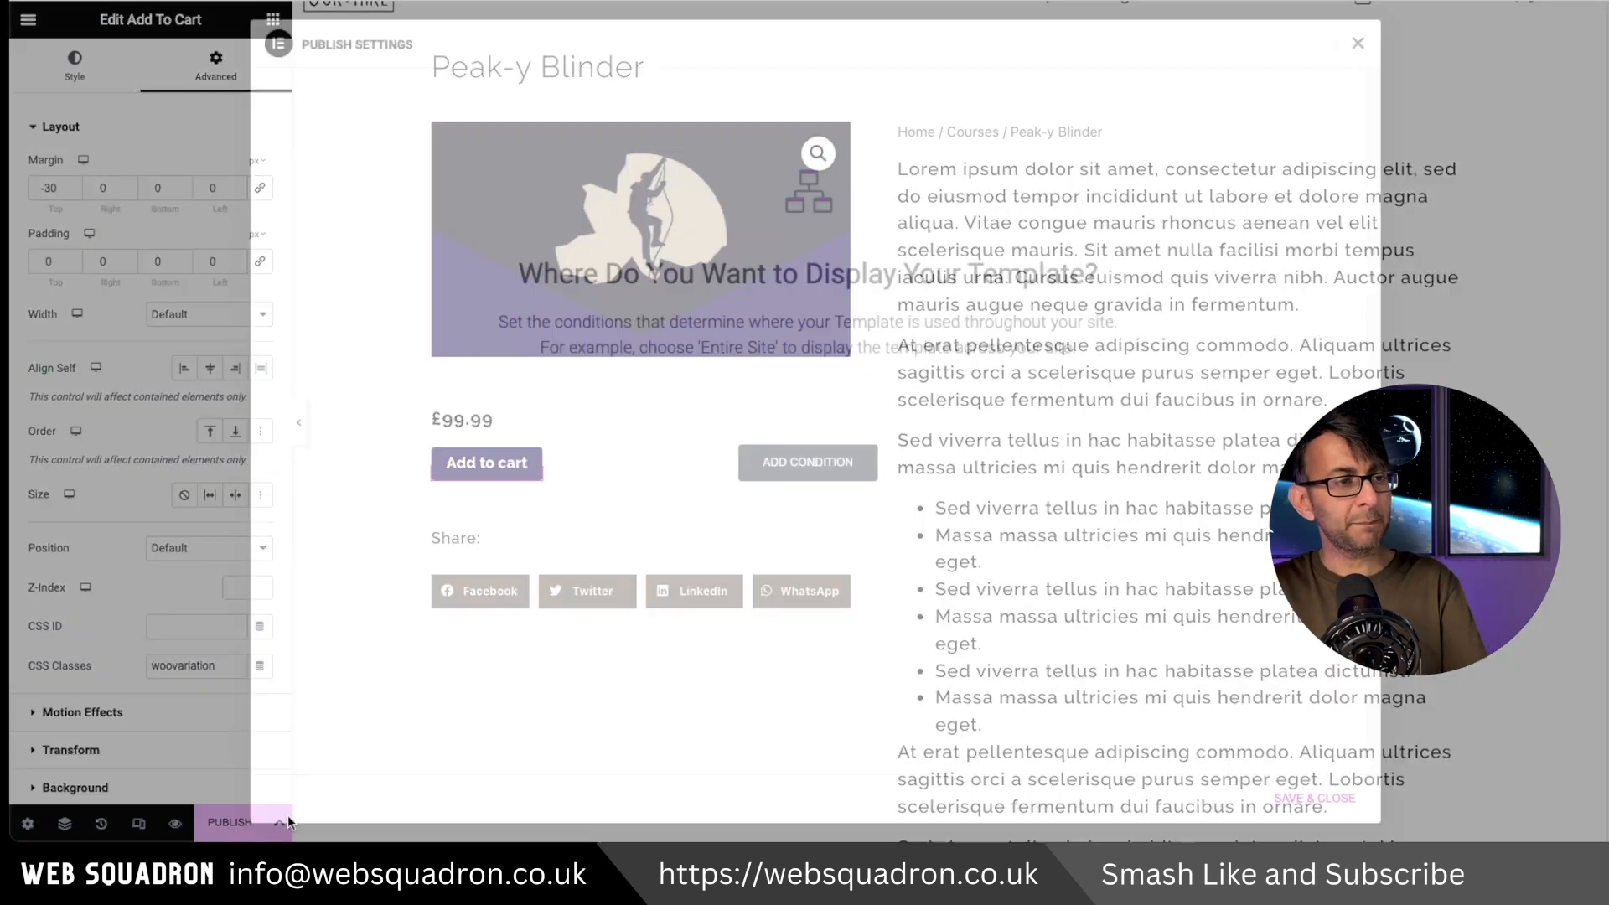
pyautogui.click(823, 459)
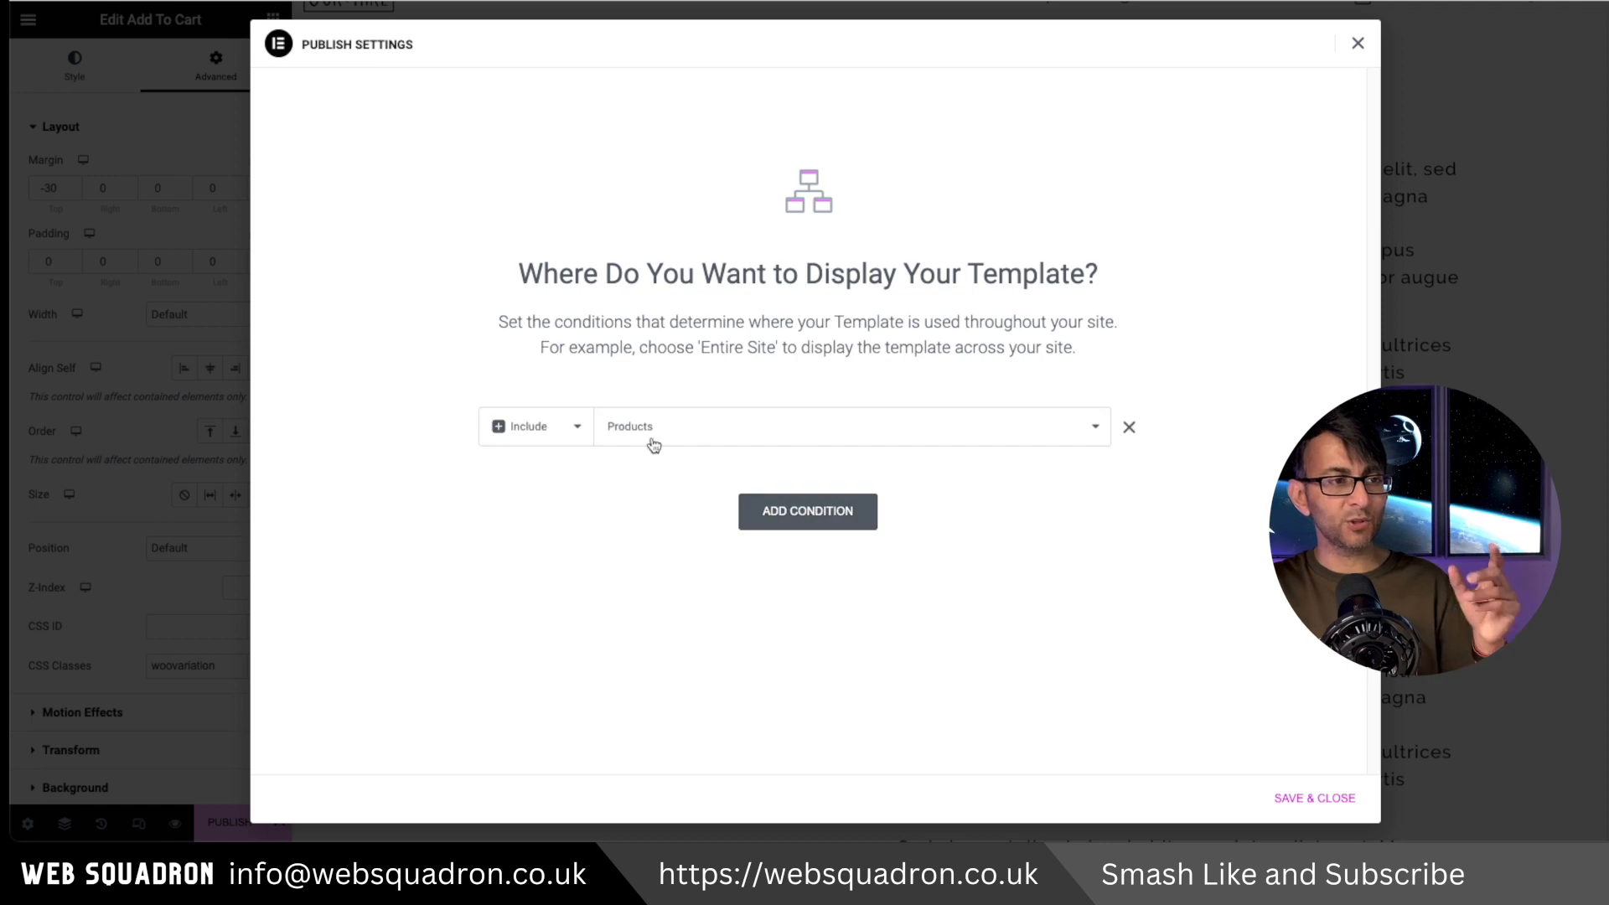
pyautogui.click(726, 429)
pyautogui.click(721, 447)
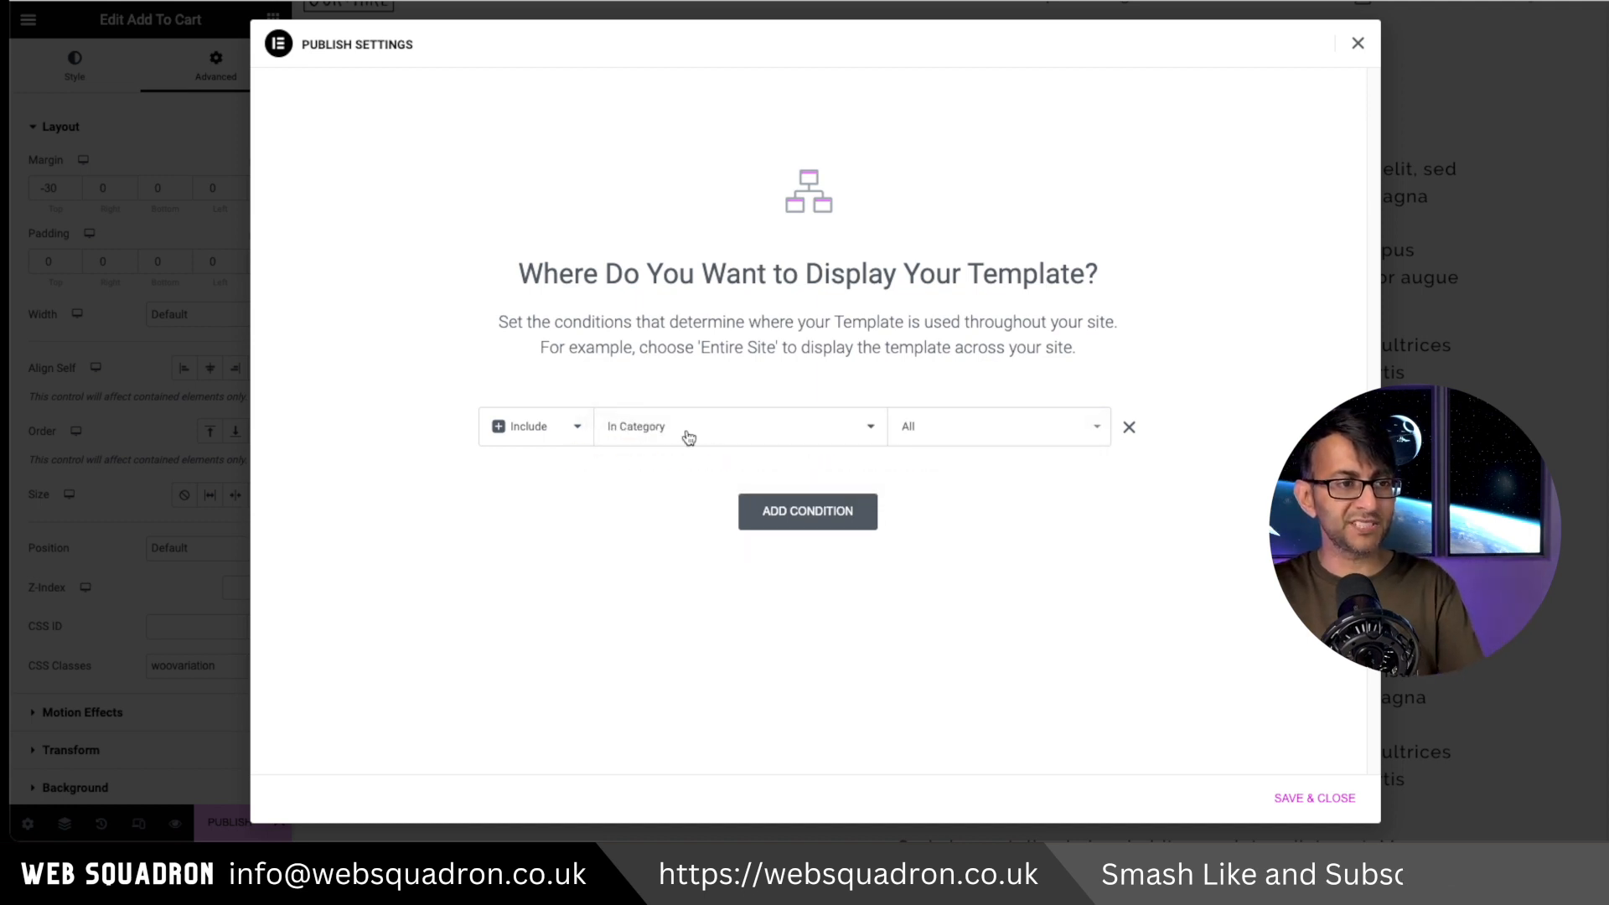
pyautogui.click(954, 438)
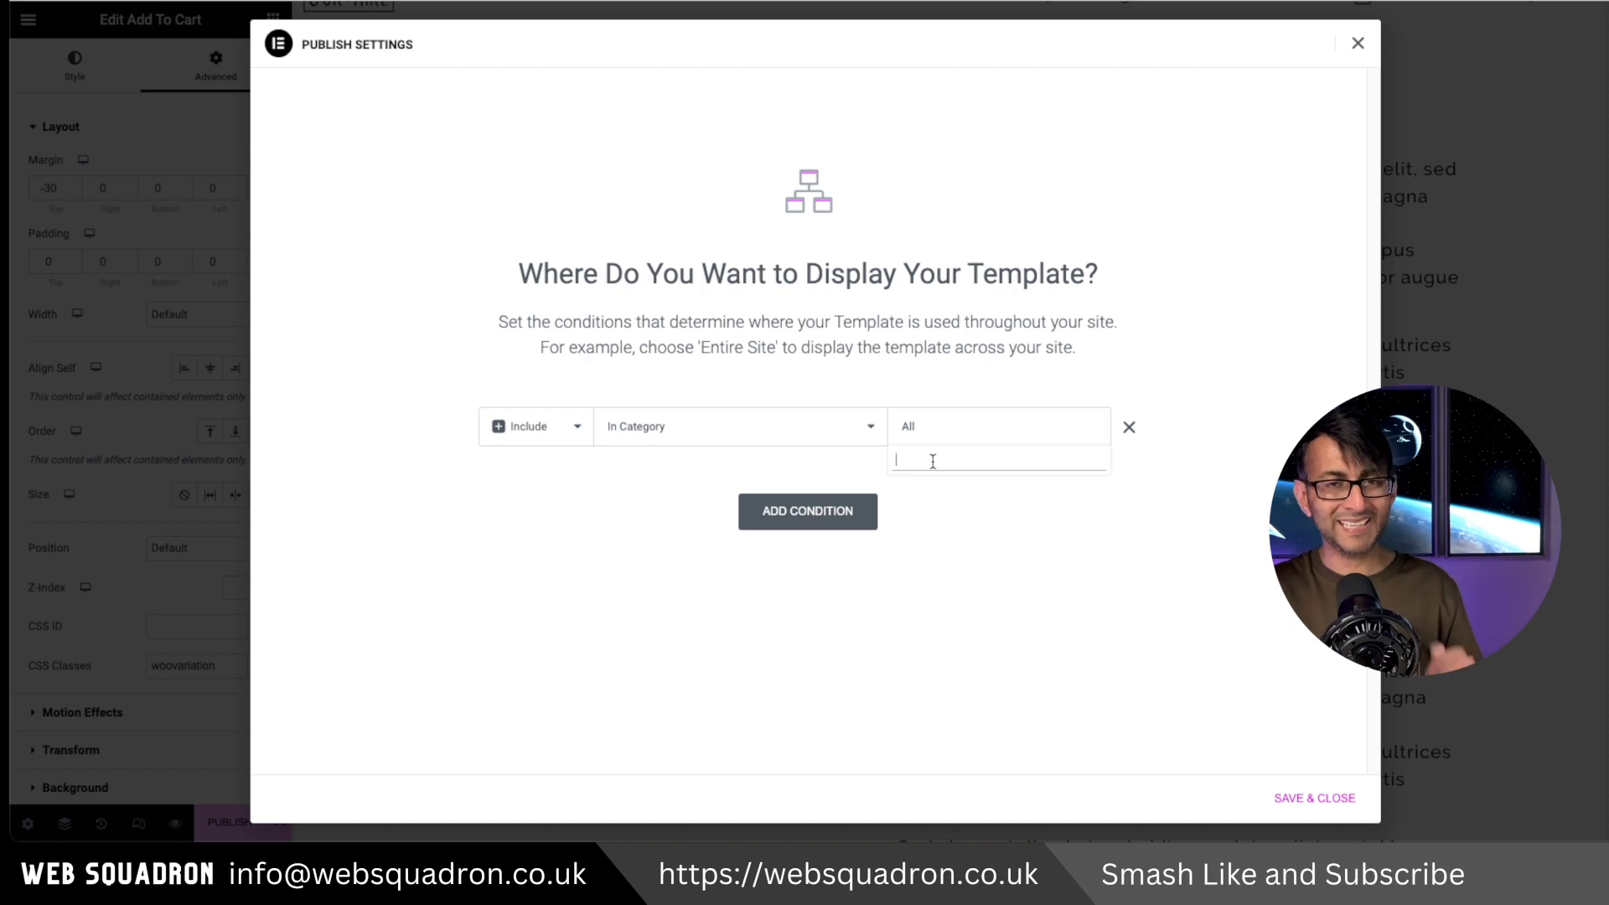
pyautogui.write('c')
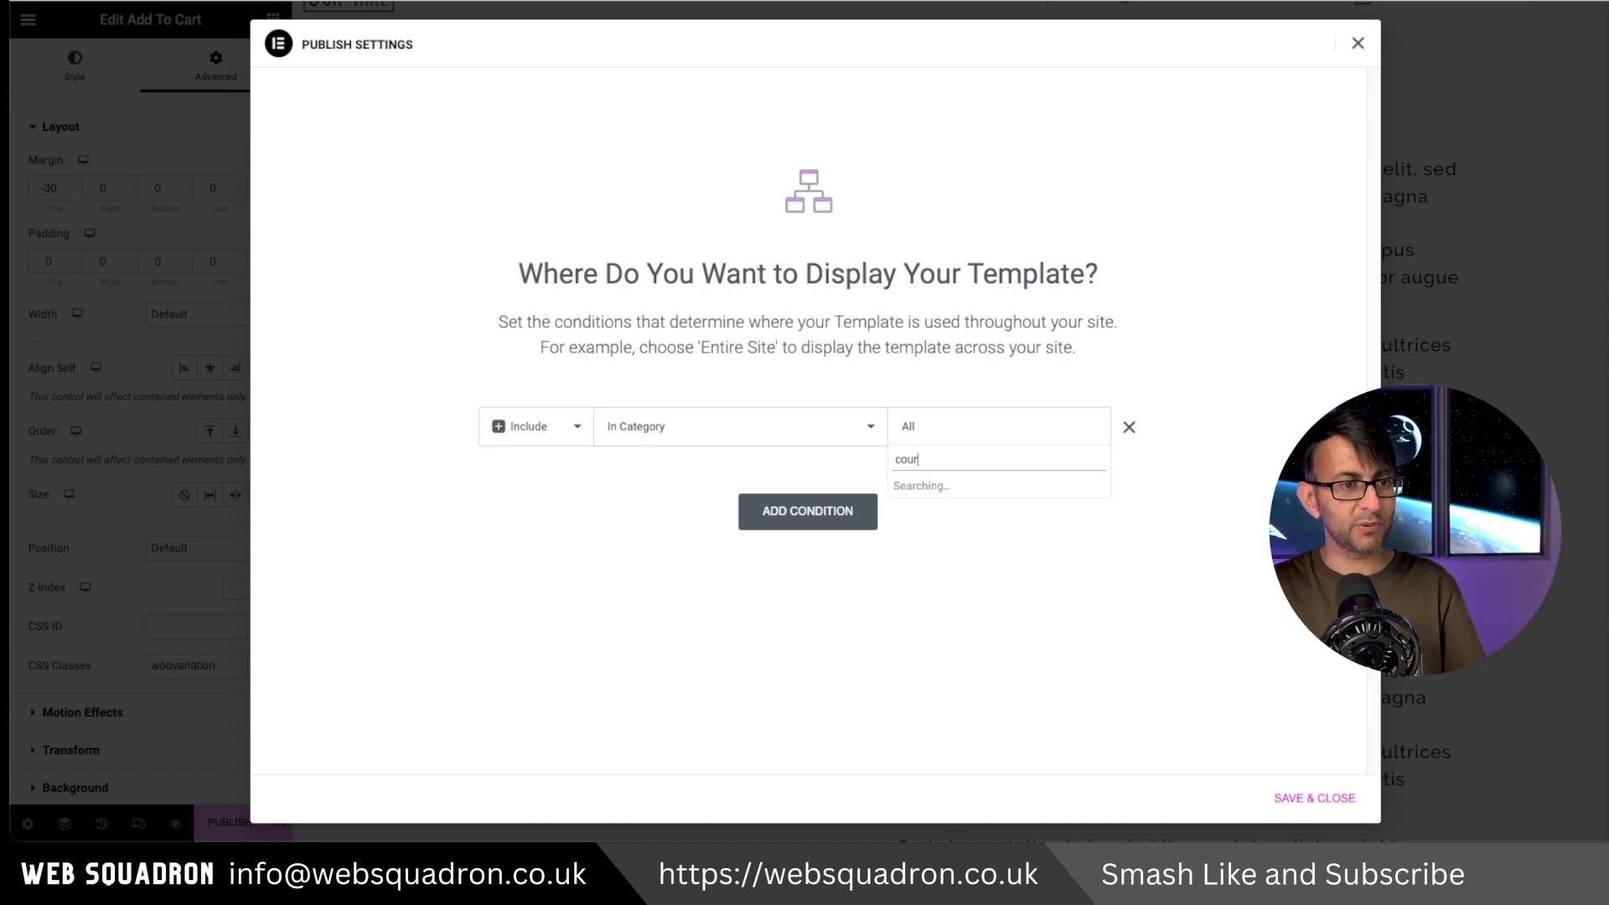
pyautogui.write('our')
pyautogui.click(964, 484)
pyautogui.click(1332, 799)
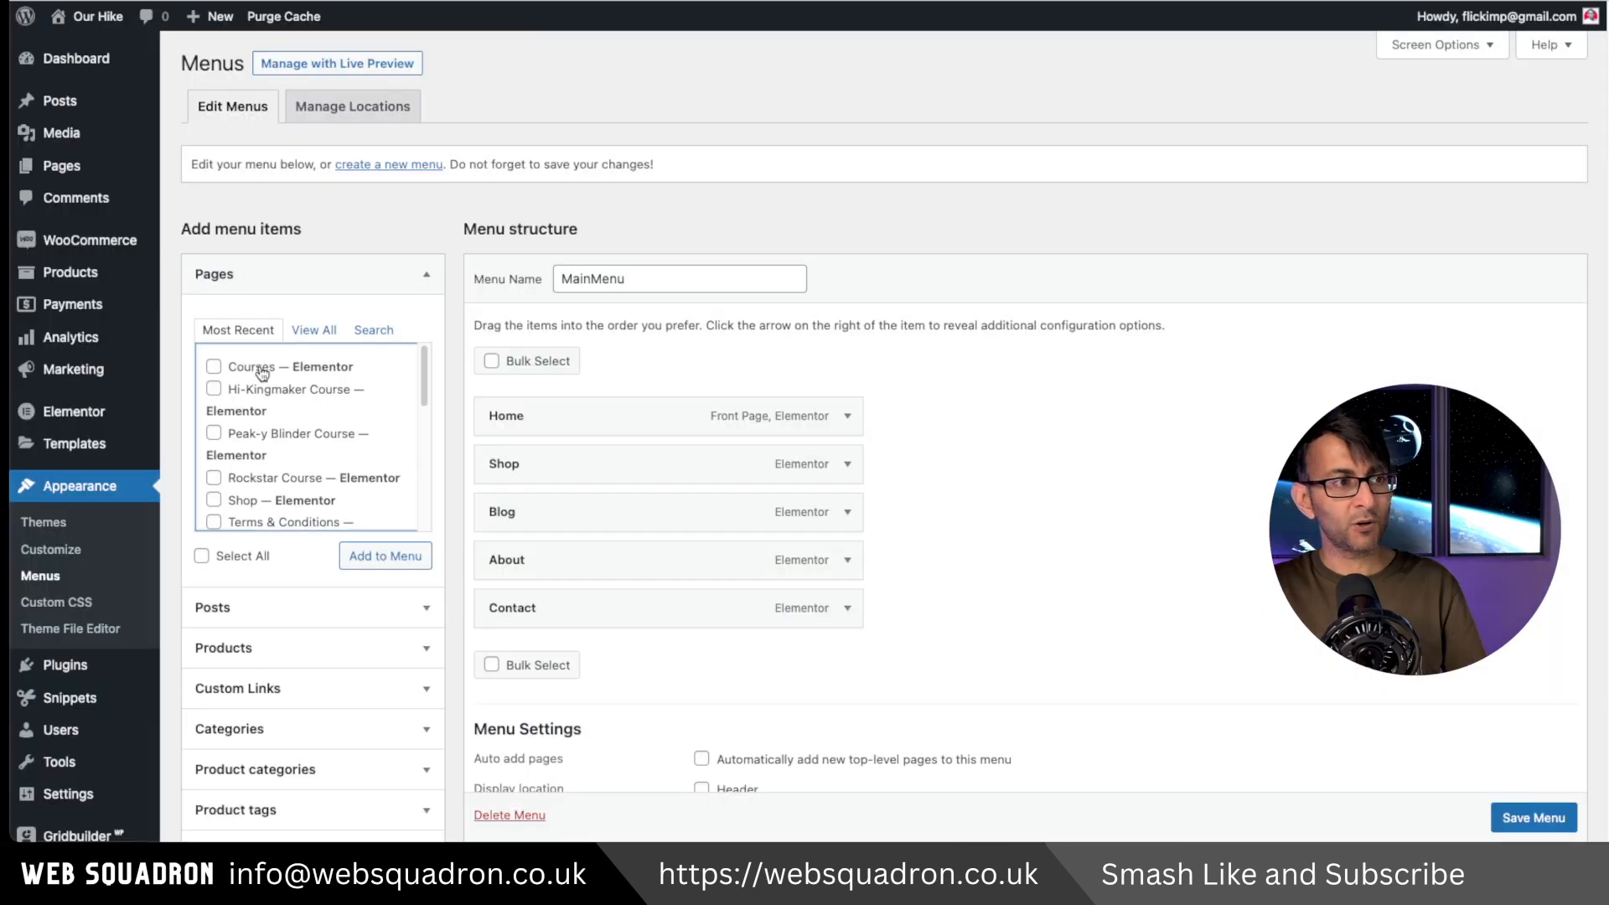
# Add the Courses page to MainMenu, place it between Shop and Blog, and save the menu
pyautogui.click(258, 368)
pyautogui.click(396, 560)
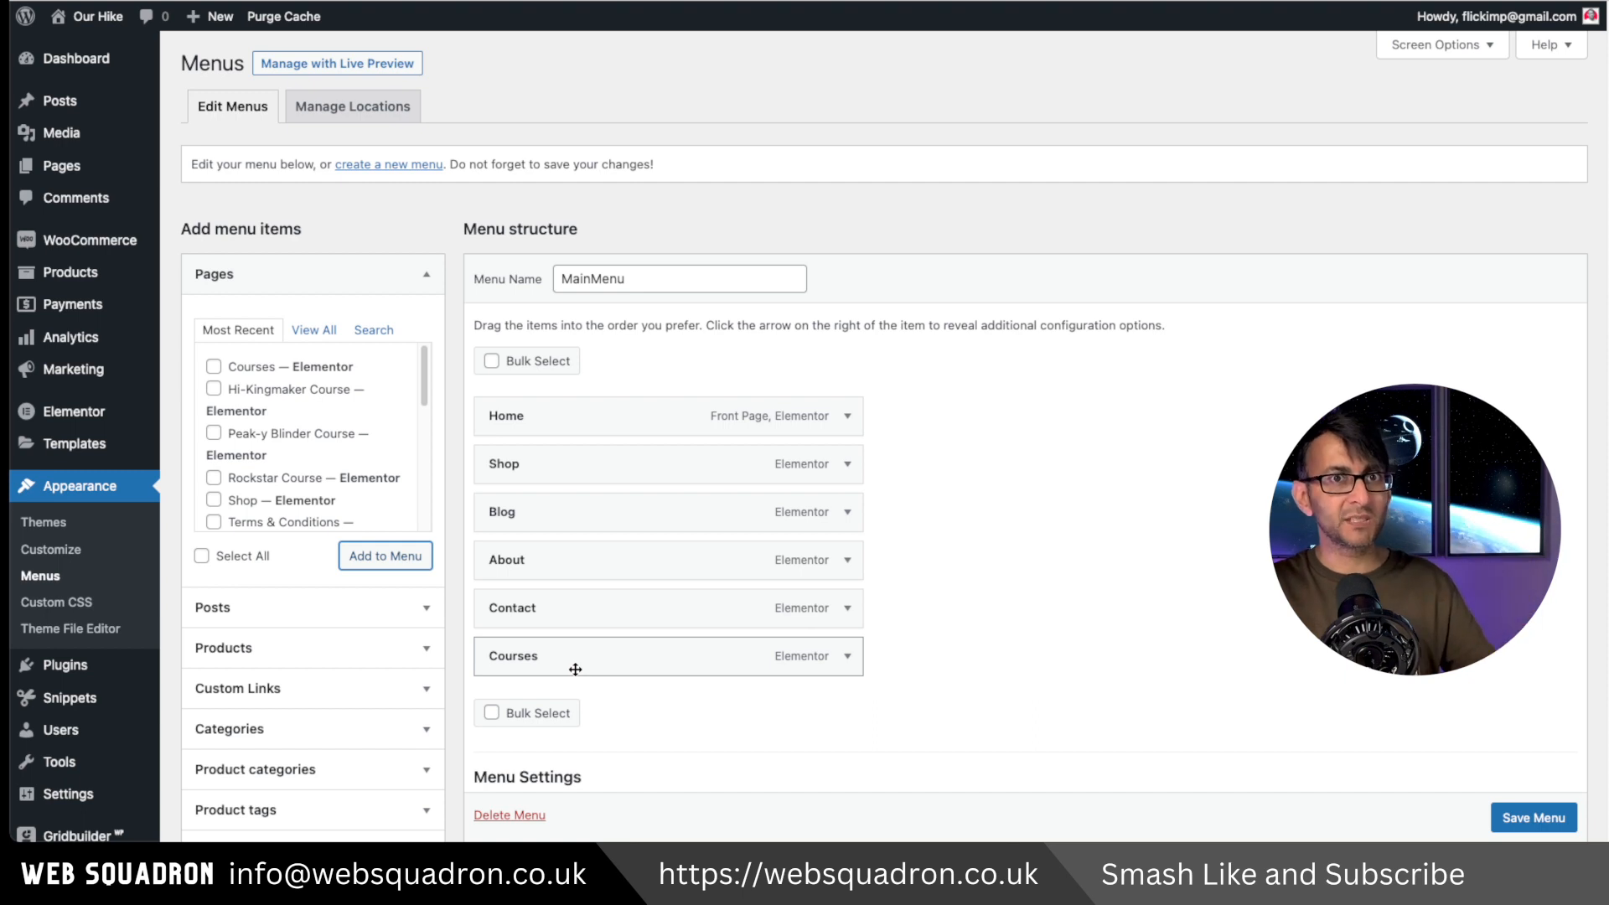
pyautogui.moveTo(513, 667); pyautogui.dragTo(528, 514)
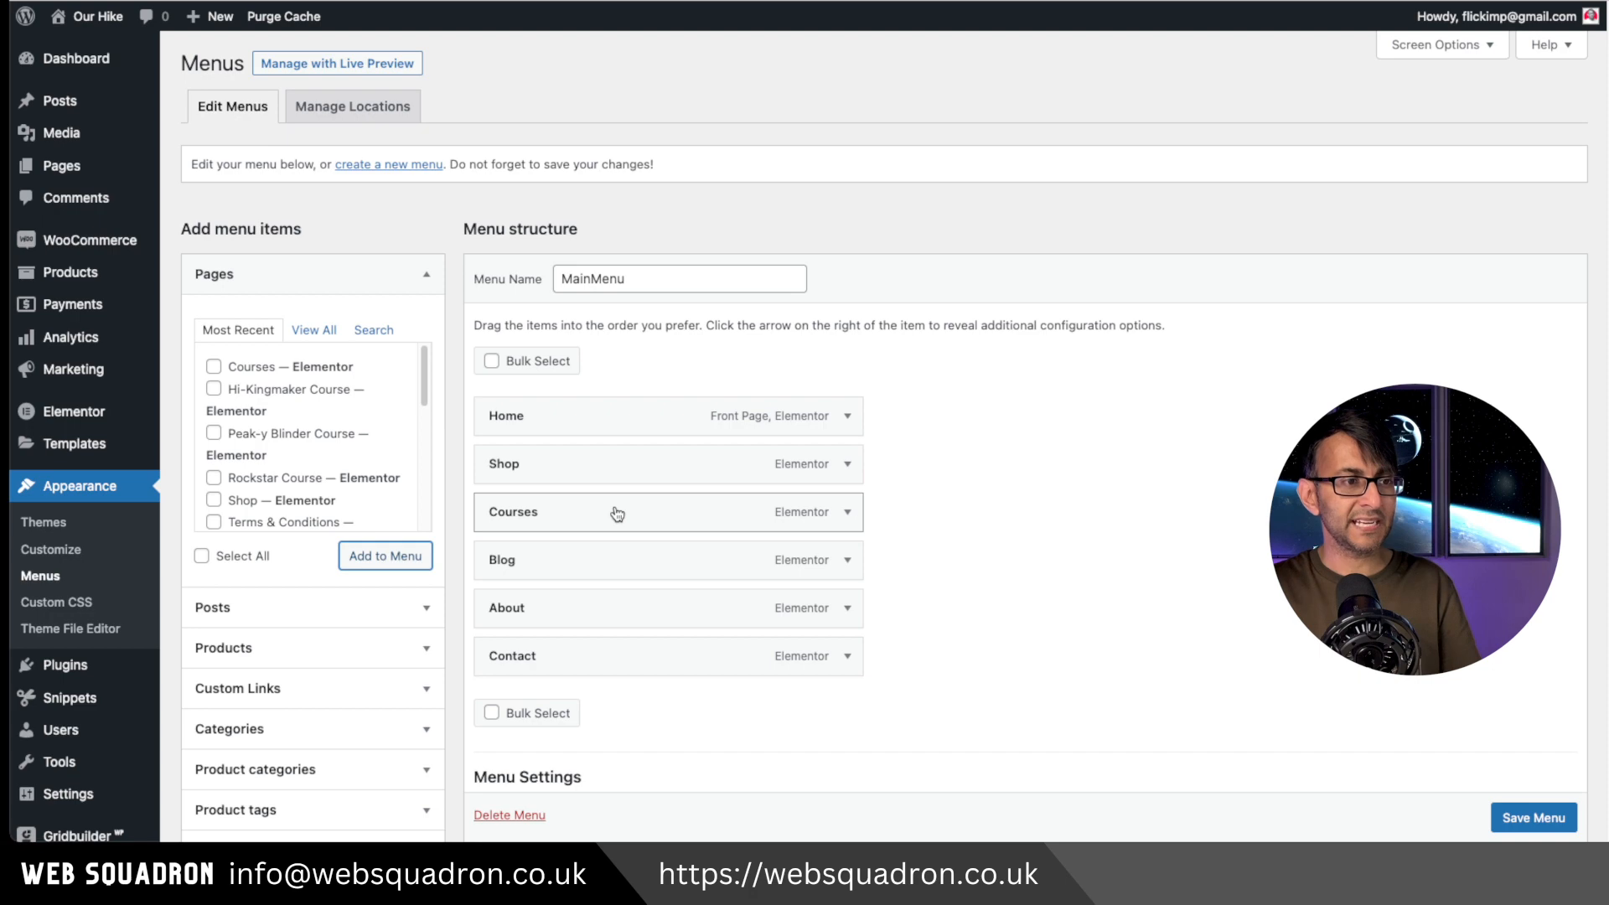
pyautogui.click(1533, 818)
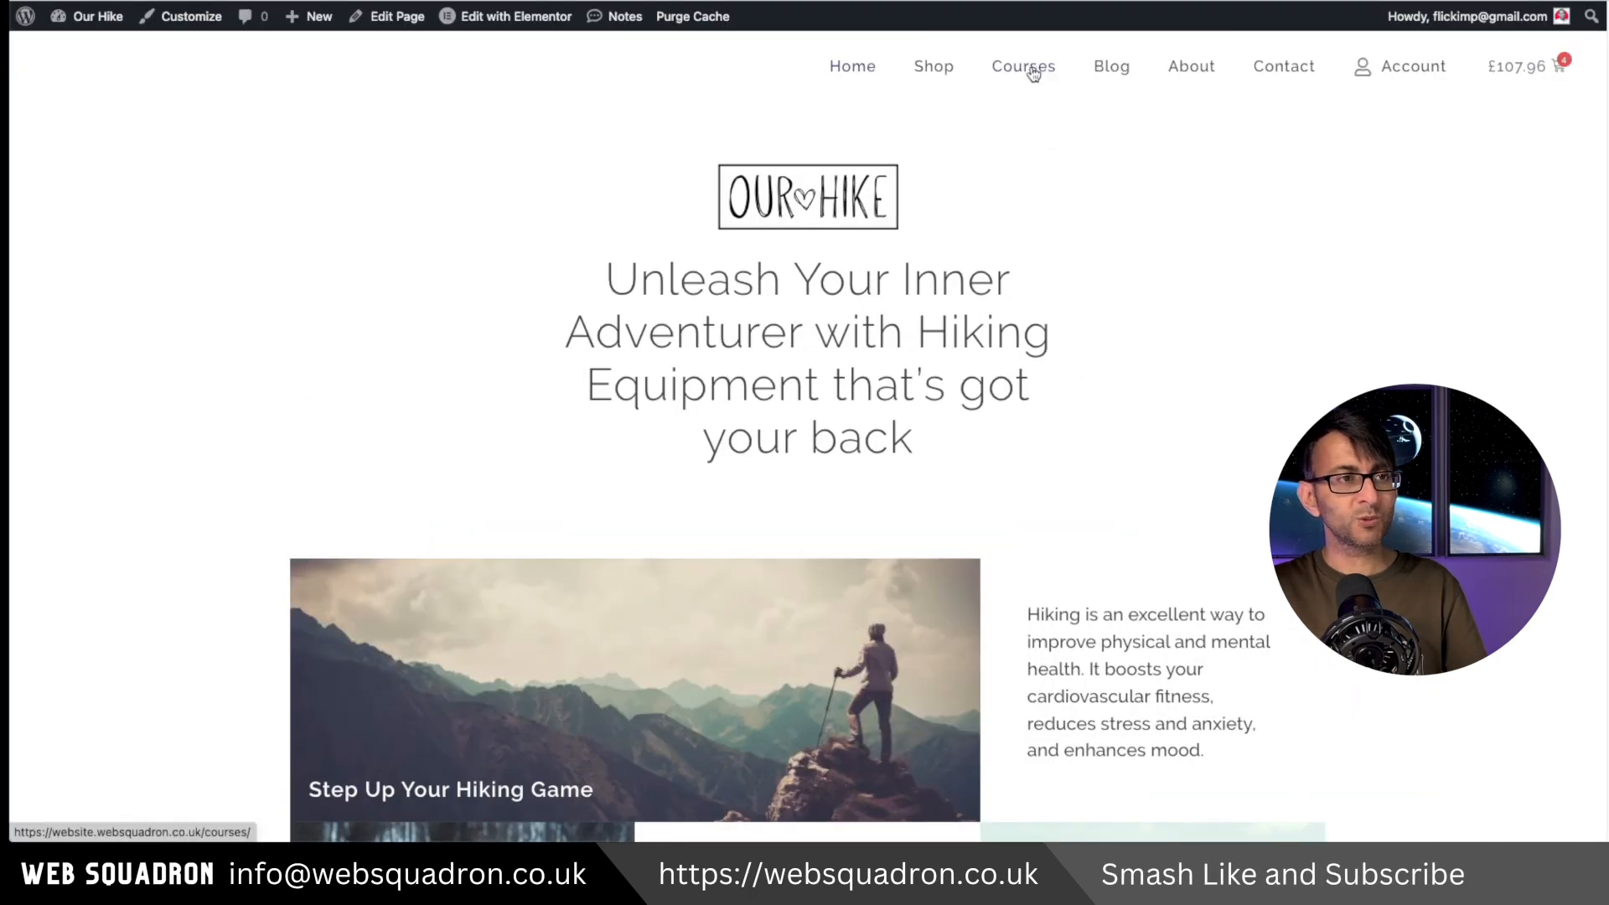
# Open the Courses page from the site's navigation and review its course listings
pyautogui.rightClick(1031, 76)
pyautogui.click(1090, 87)
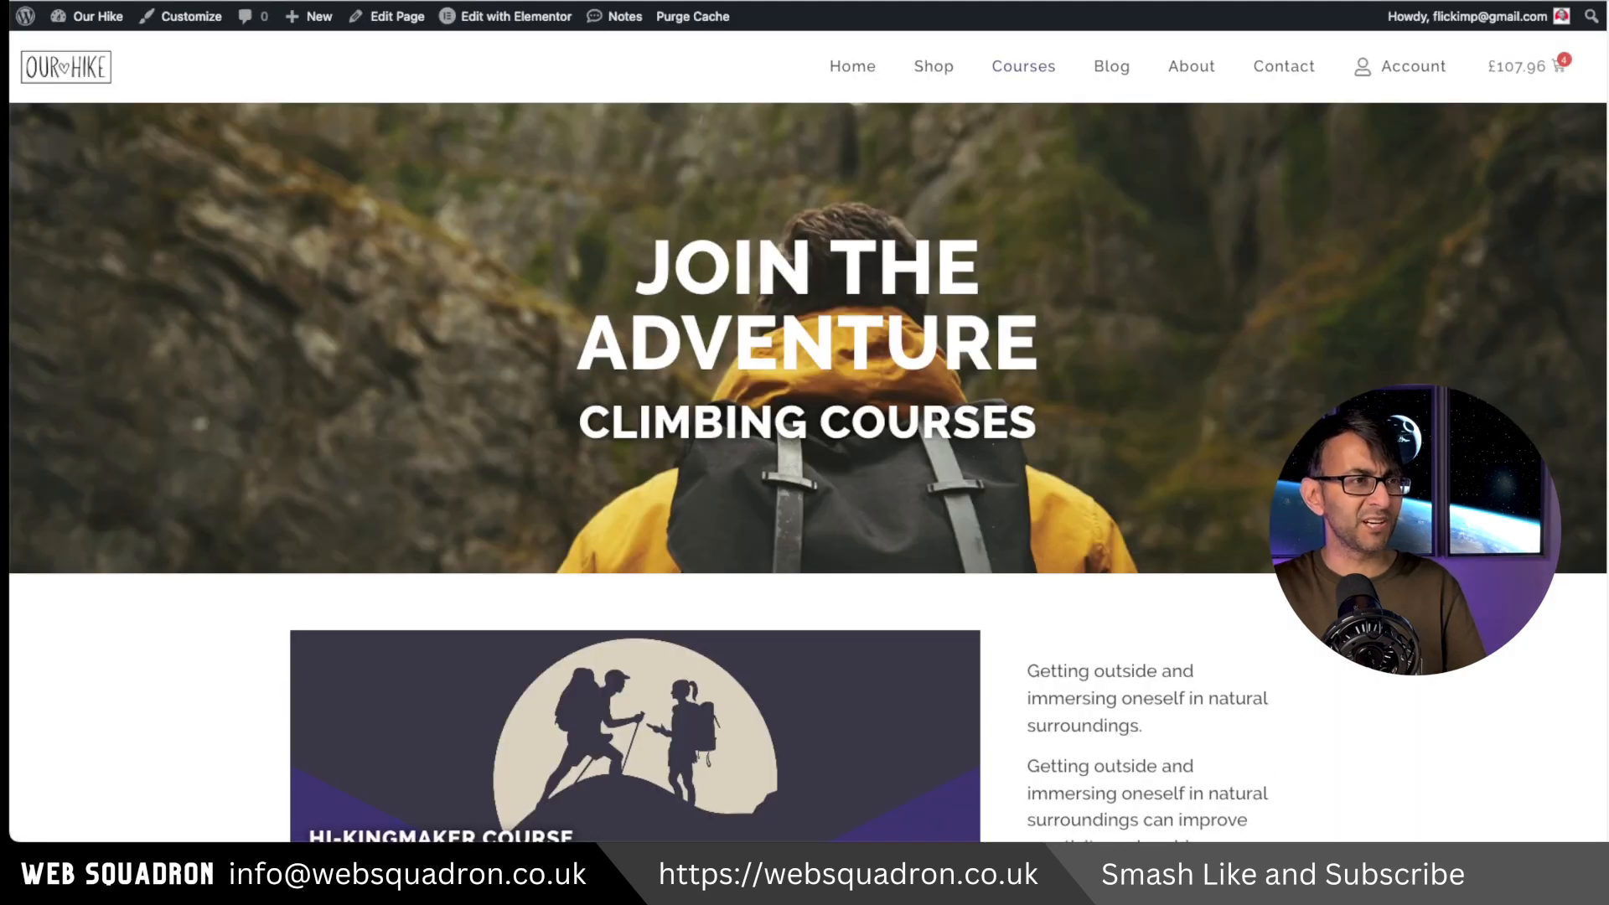
pyautogui.click(848, 67)
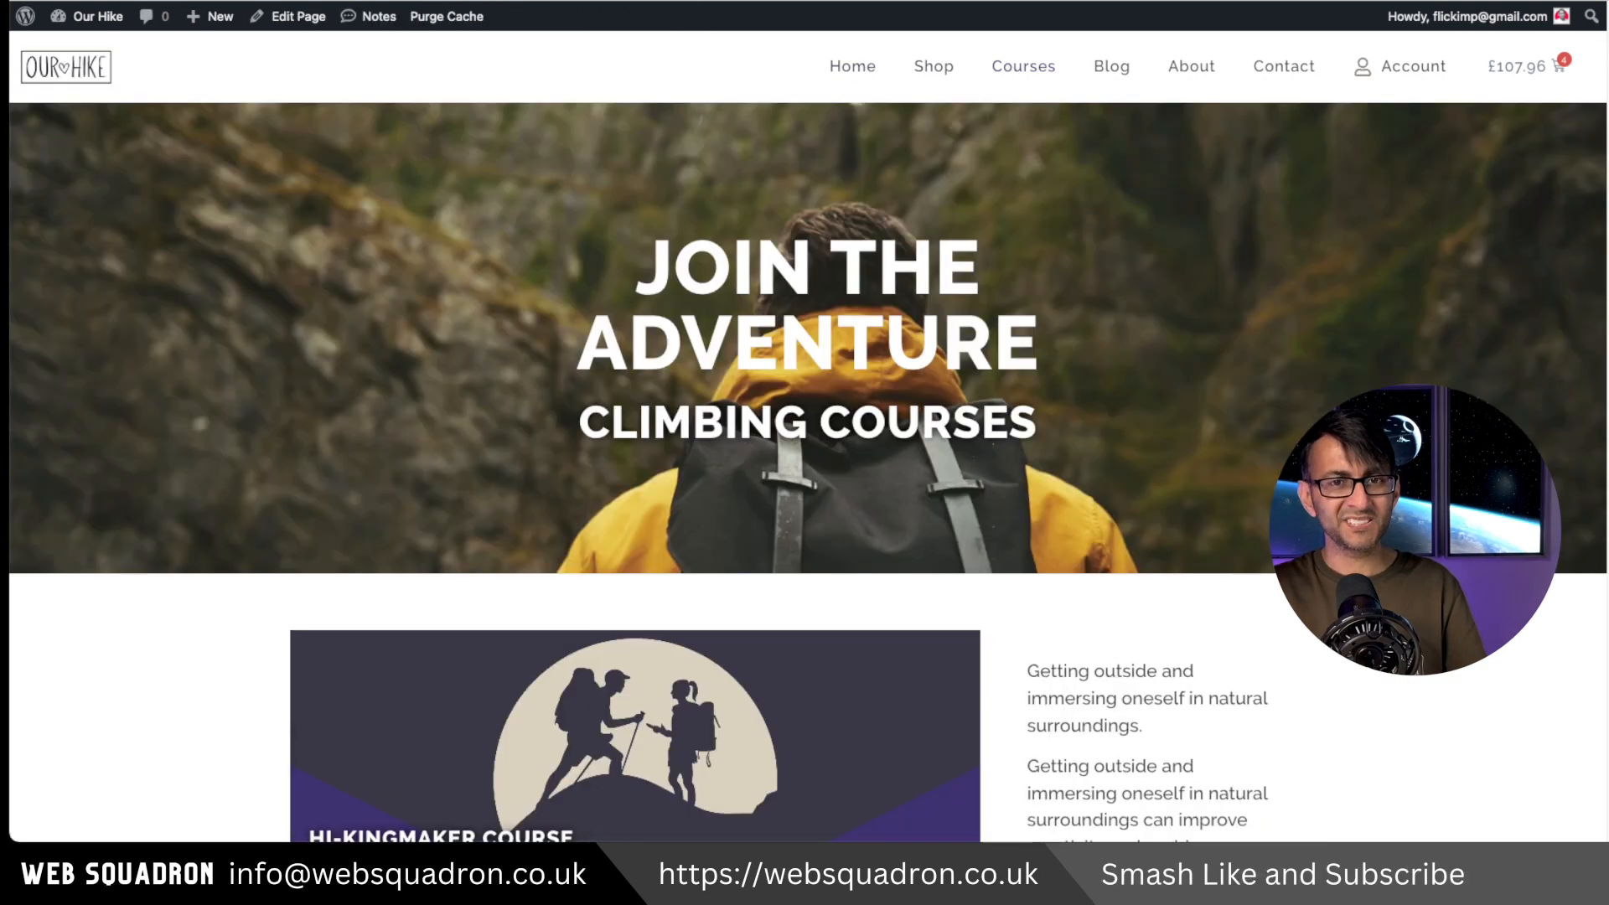
pyautogui.scroll(-10, 805, 453)
pyautogui.scroll(7, 805, 453)
pyautogui.scroll(1, 442, 586)
pyautogui.scroll(-2, 442, 587)
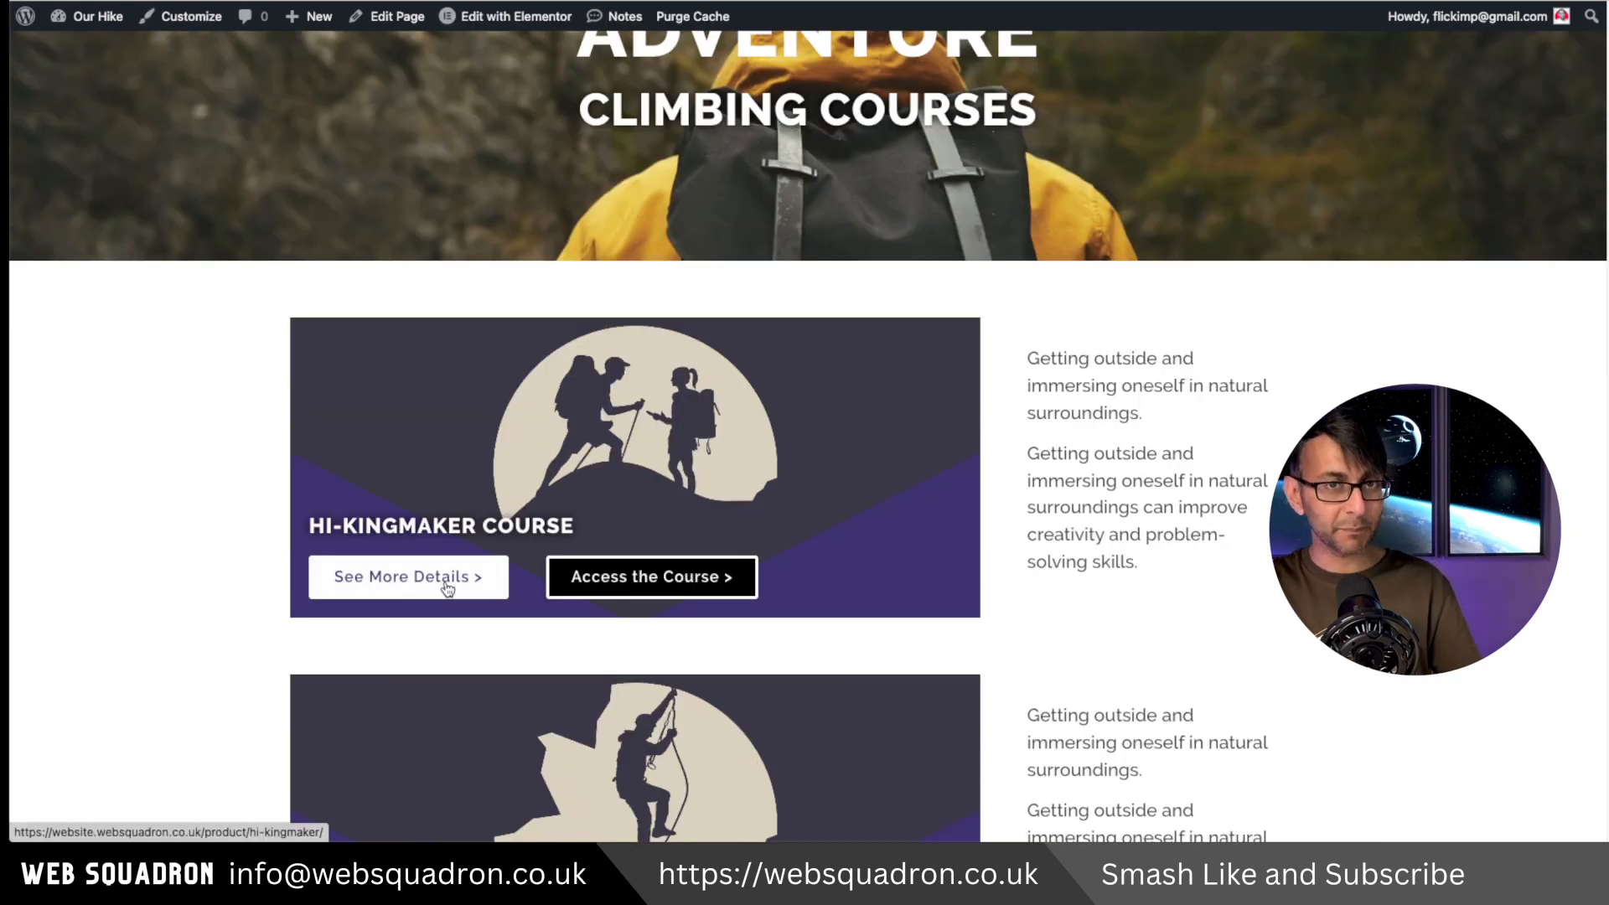
# Check the Hi-Kingmaker product details page and its course access page, returning to the Courses page after each
pyautogui.click(447, 589)
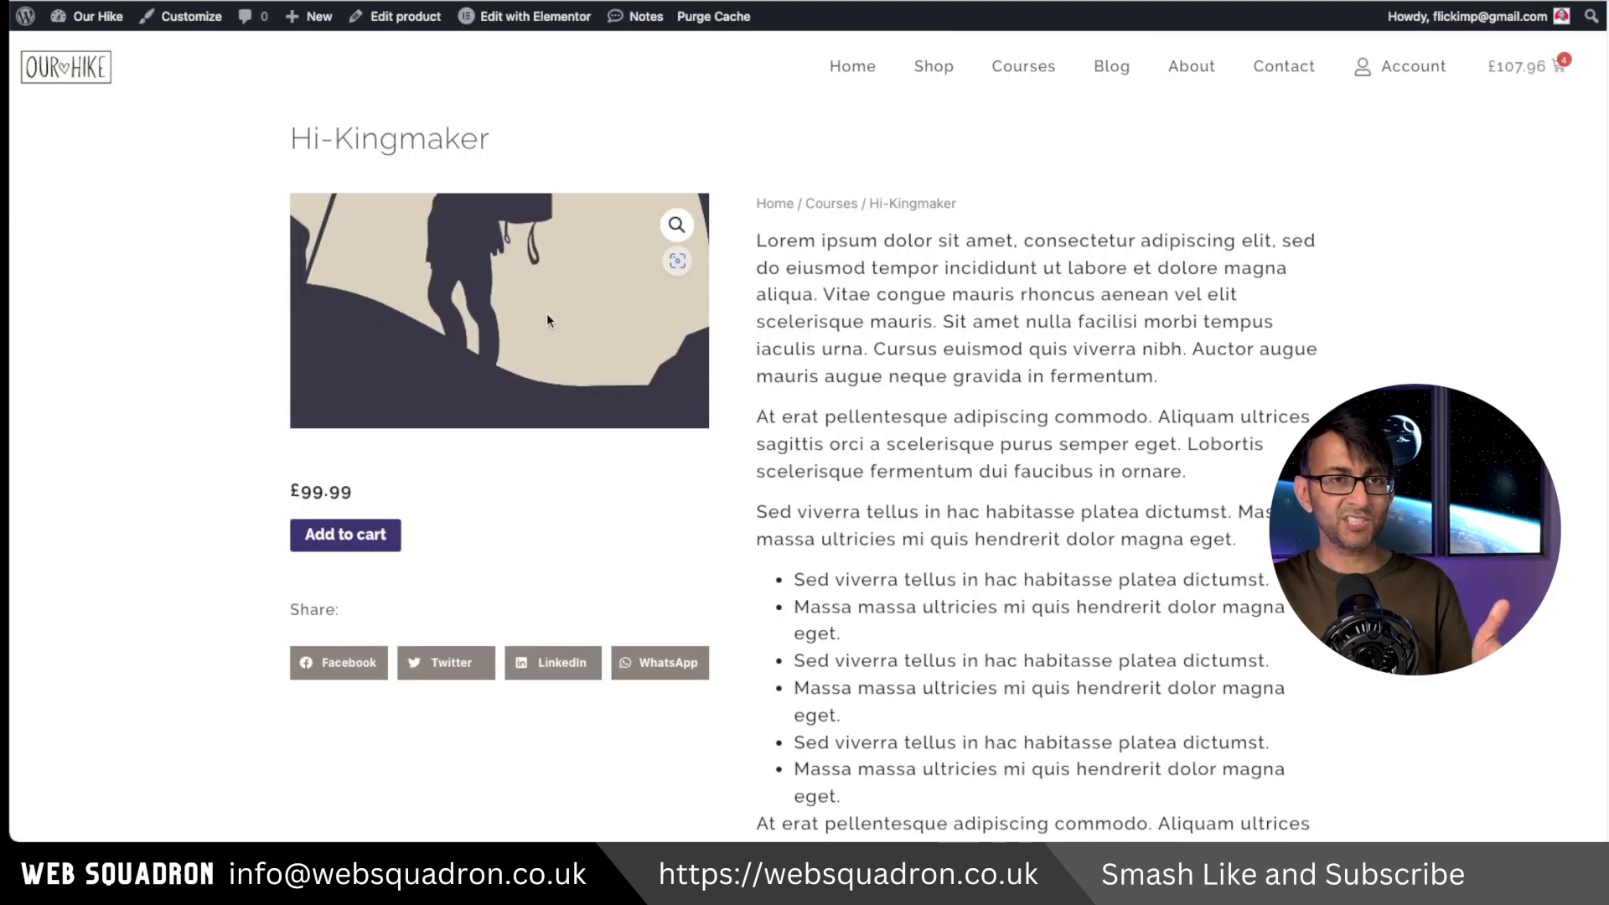
pyautogui.hotkey('alt', 'Left')
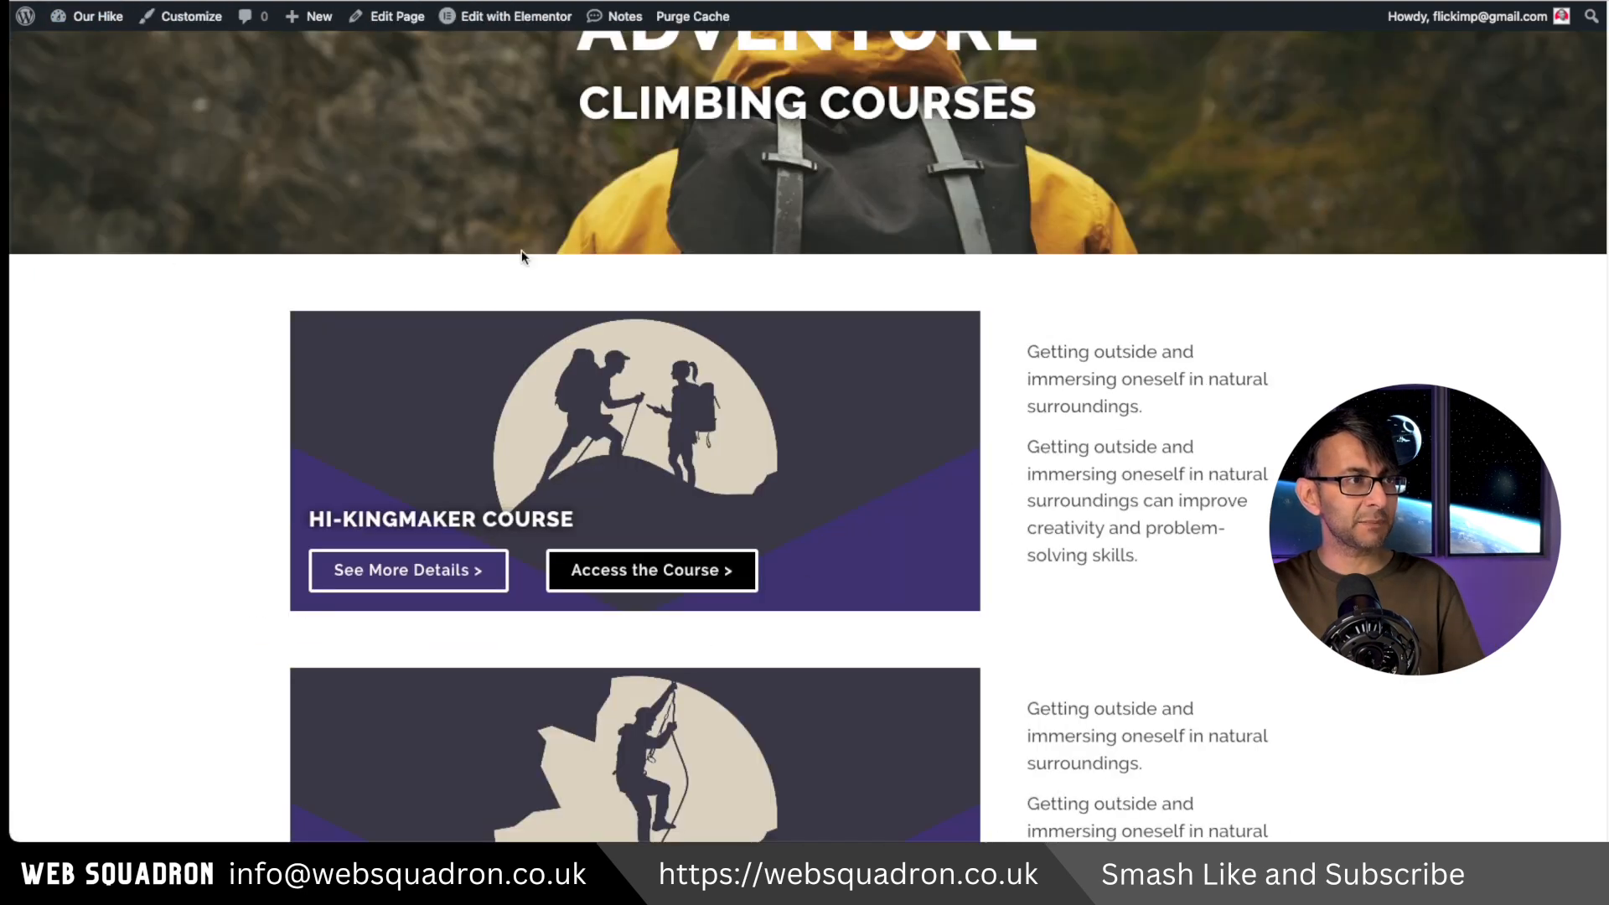
pyautogui.click(697, 572)
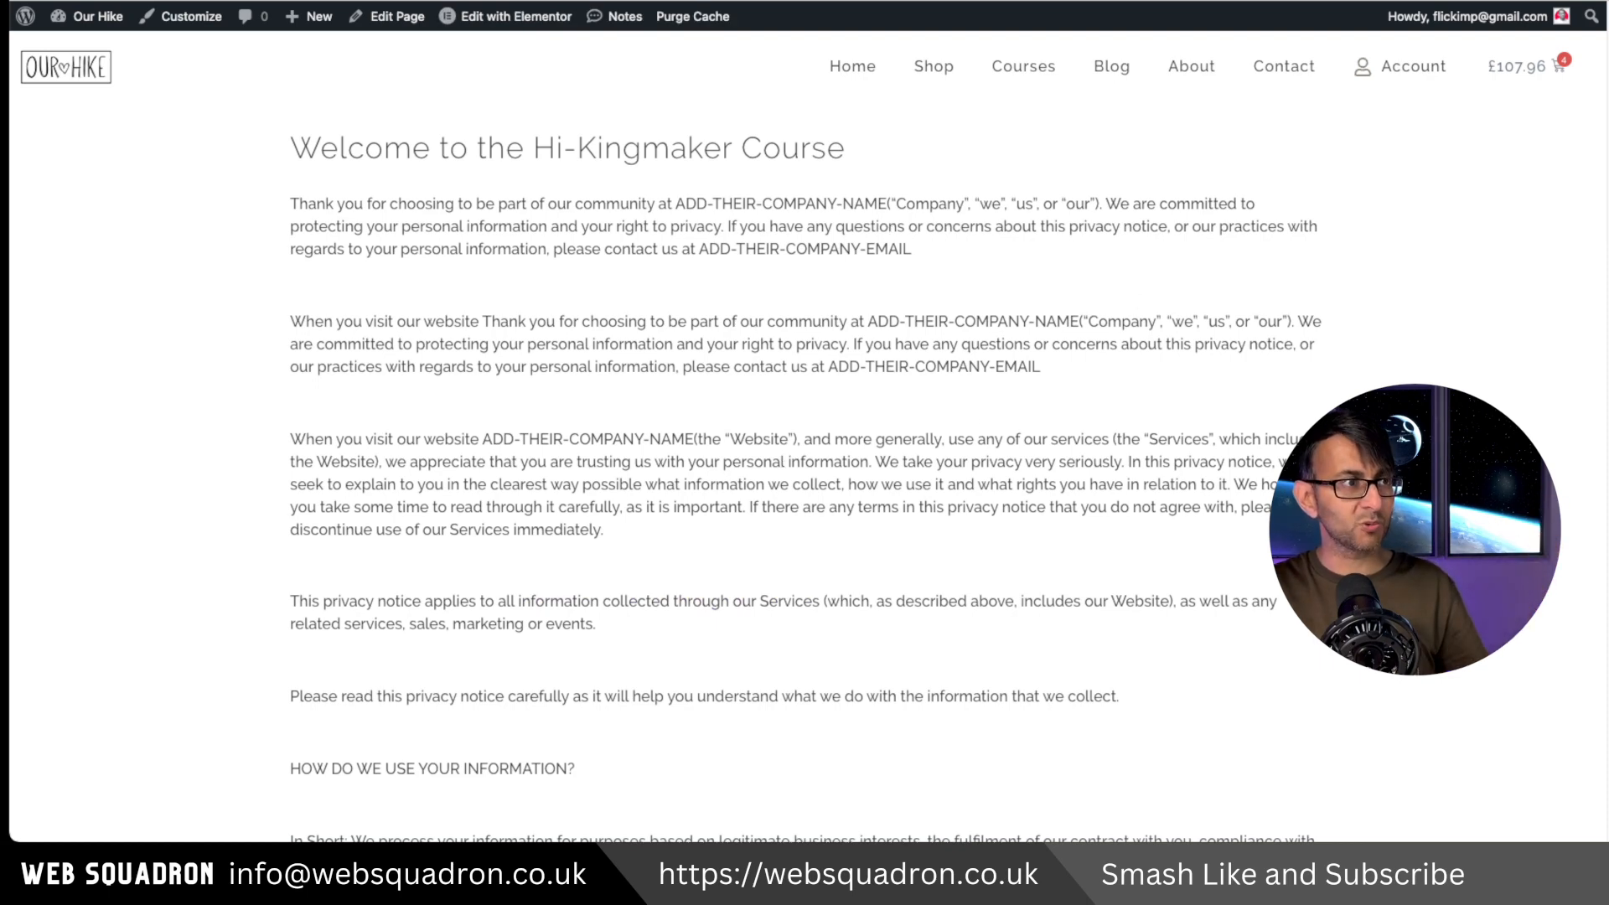
pyautogui.press('super+bracketleft')
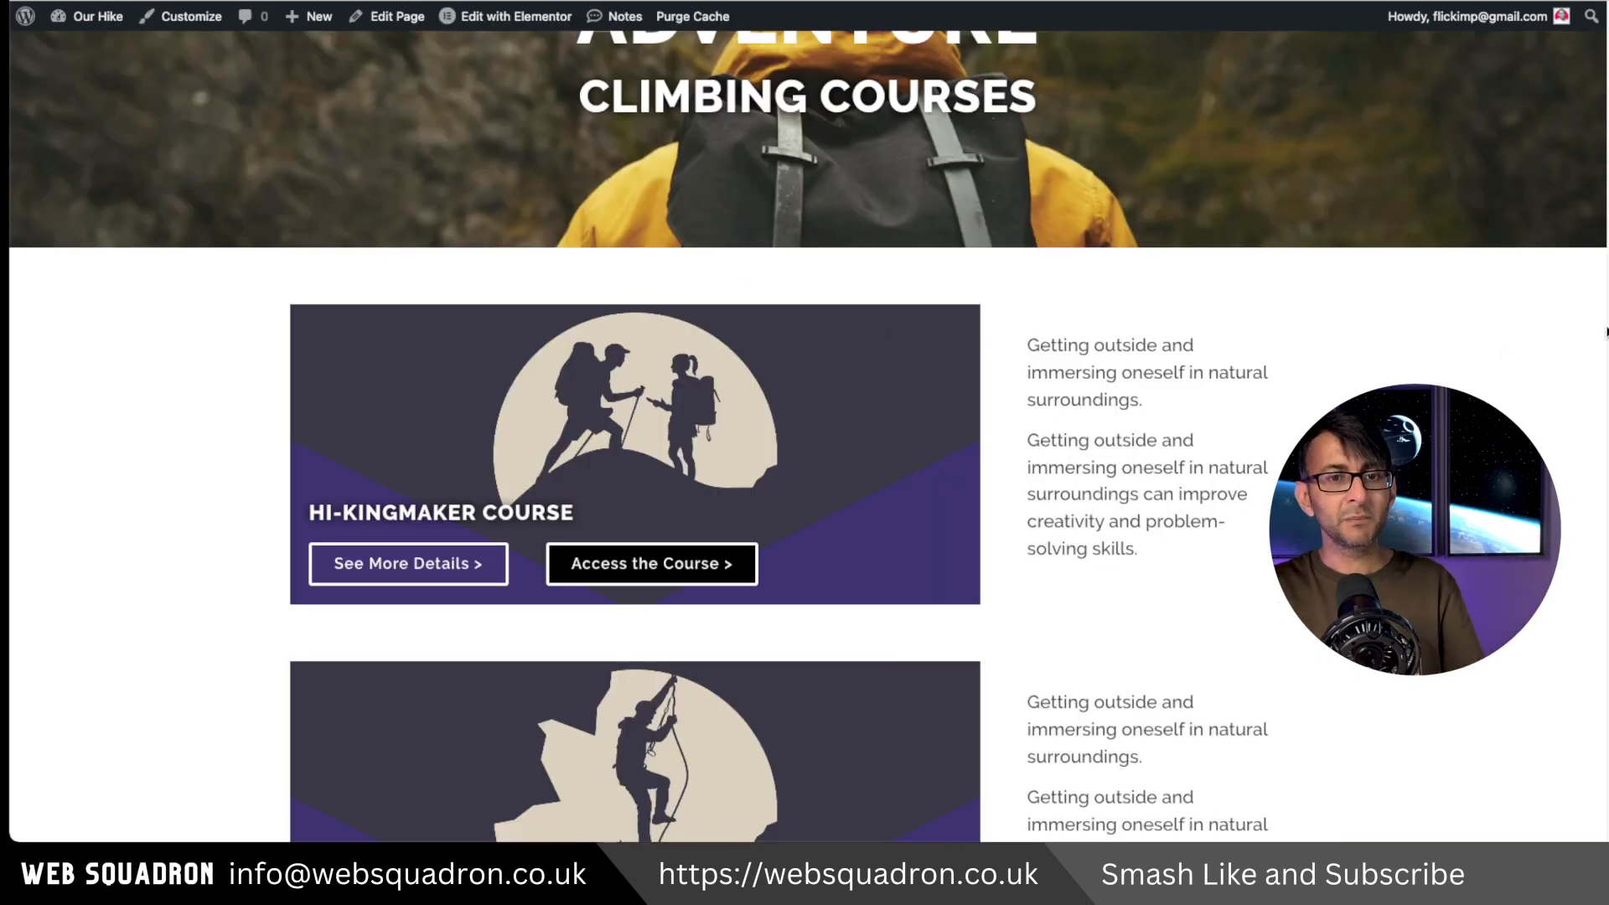
pyautogui.click(457, 562)
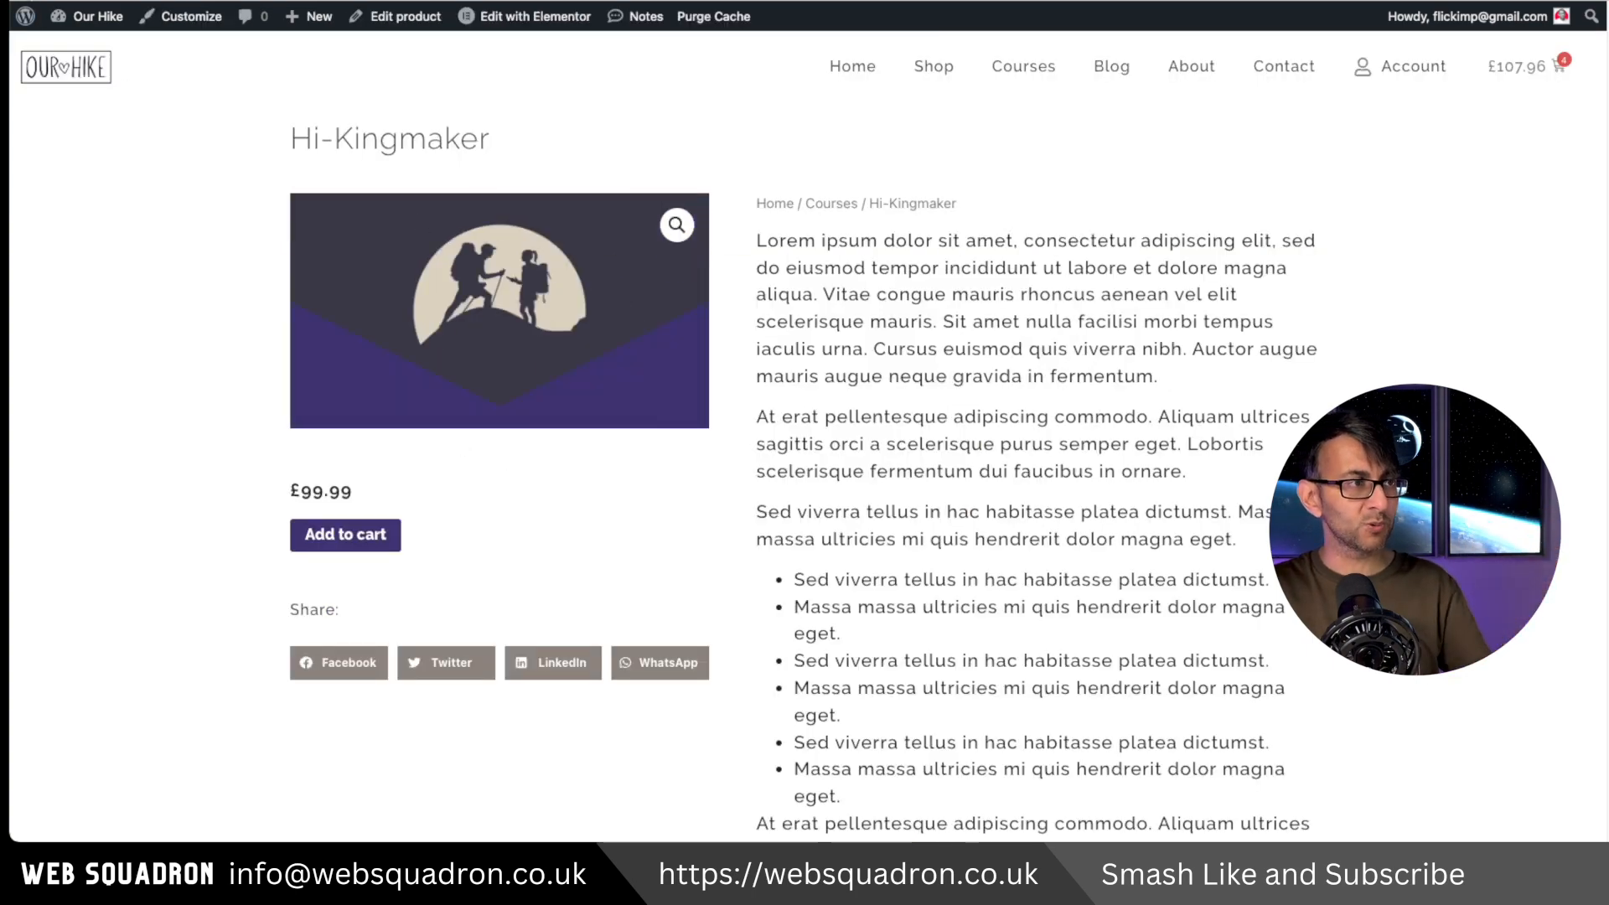
pyautogui.press('super+bracketleft')
pyautogui.scroll(4, 886, 48)
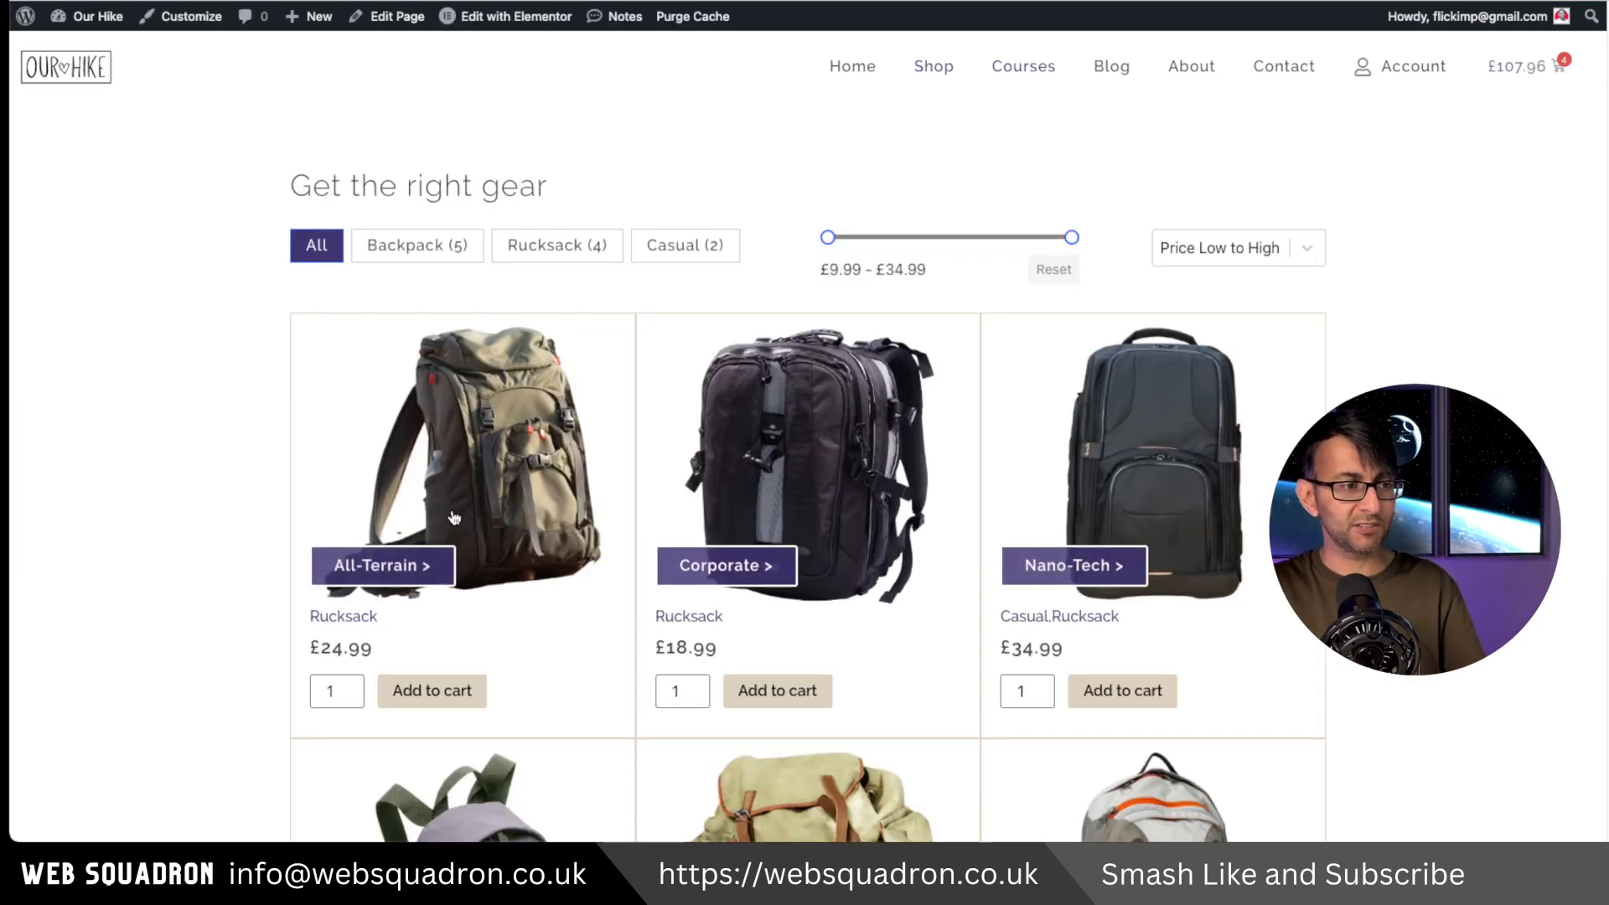
# Open the All-Terrain rucksack from the shop grid and review its regular product page layout
pyautogui.click(417, 569)
pyautogui.scroll(-2, 418, 568)
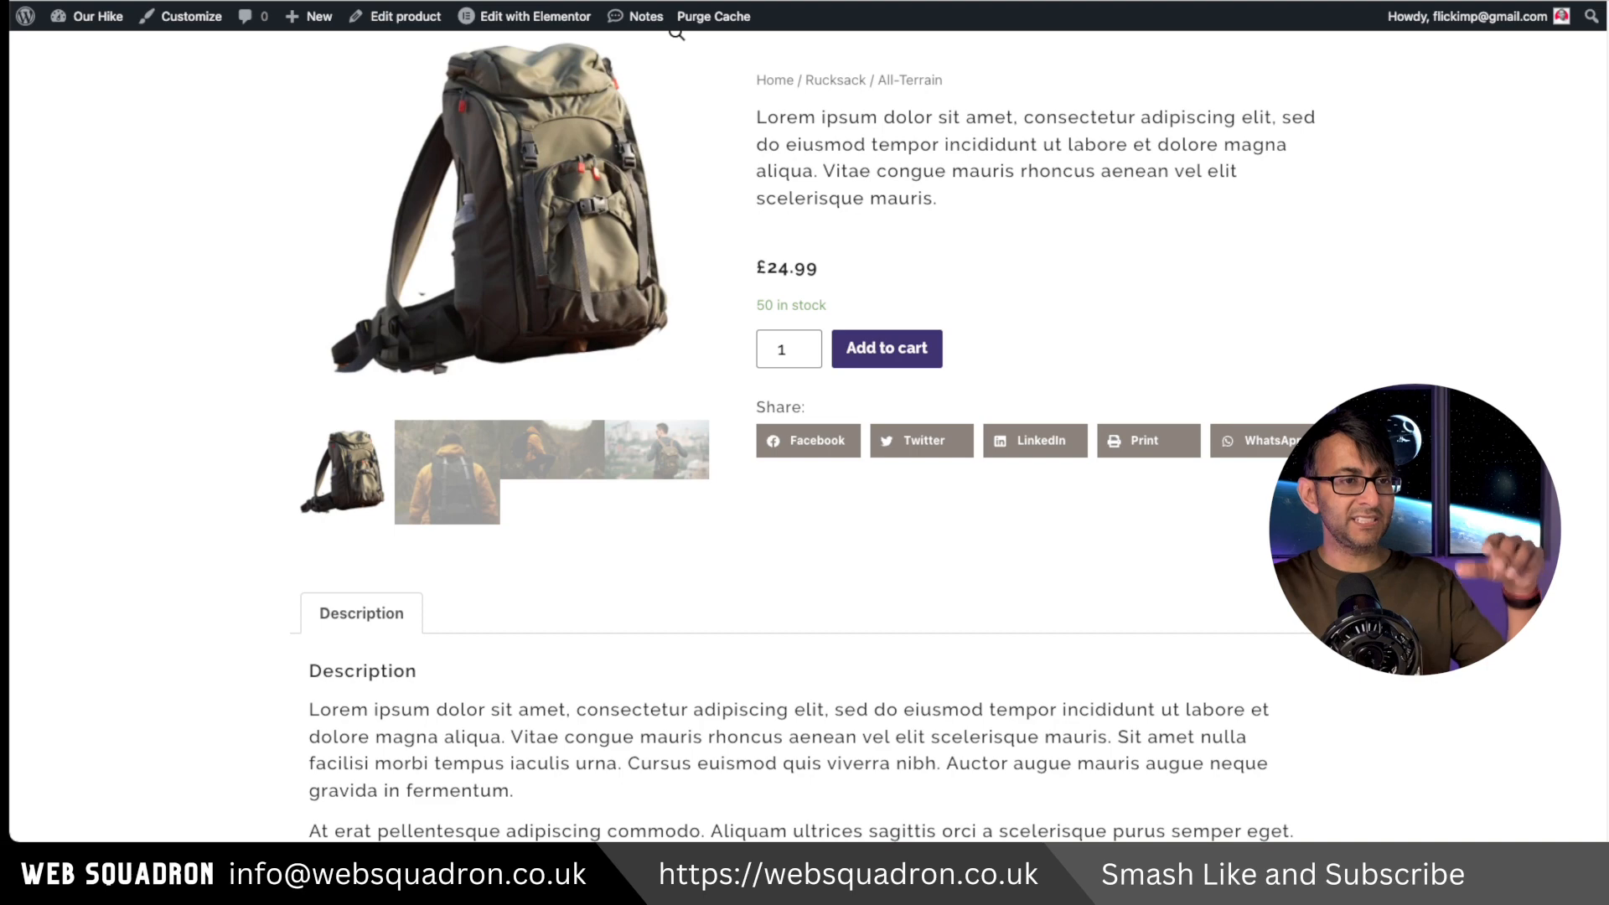
pyautogui.scroll(-3, 804, 419)
pyautogui.scroll(5, 804, 419)
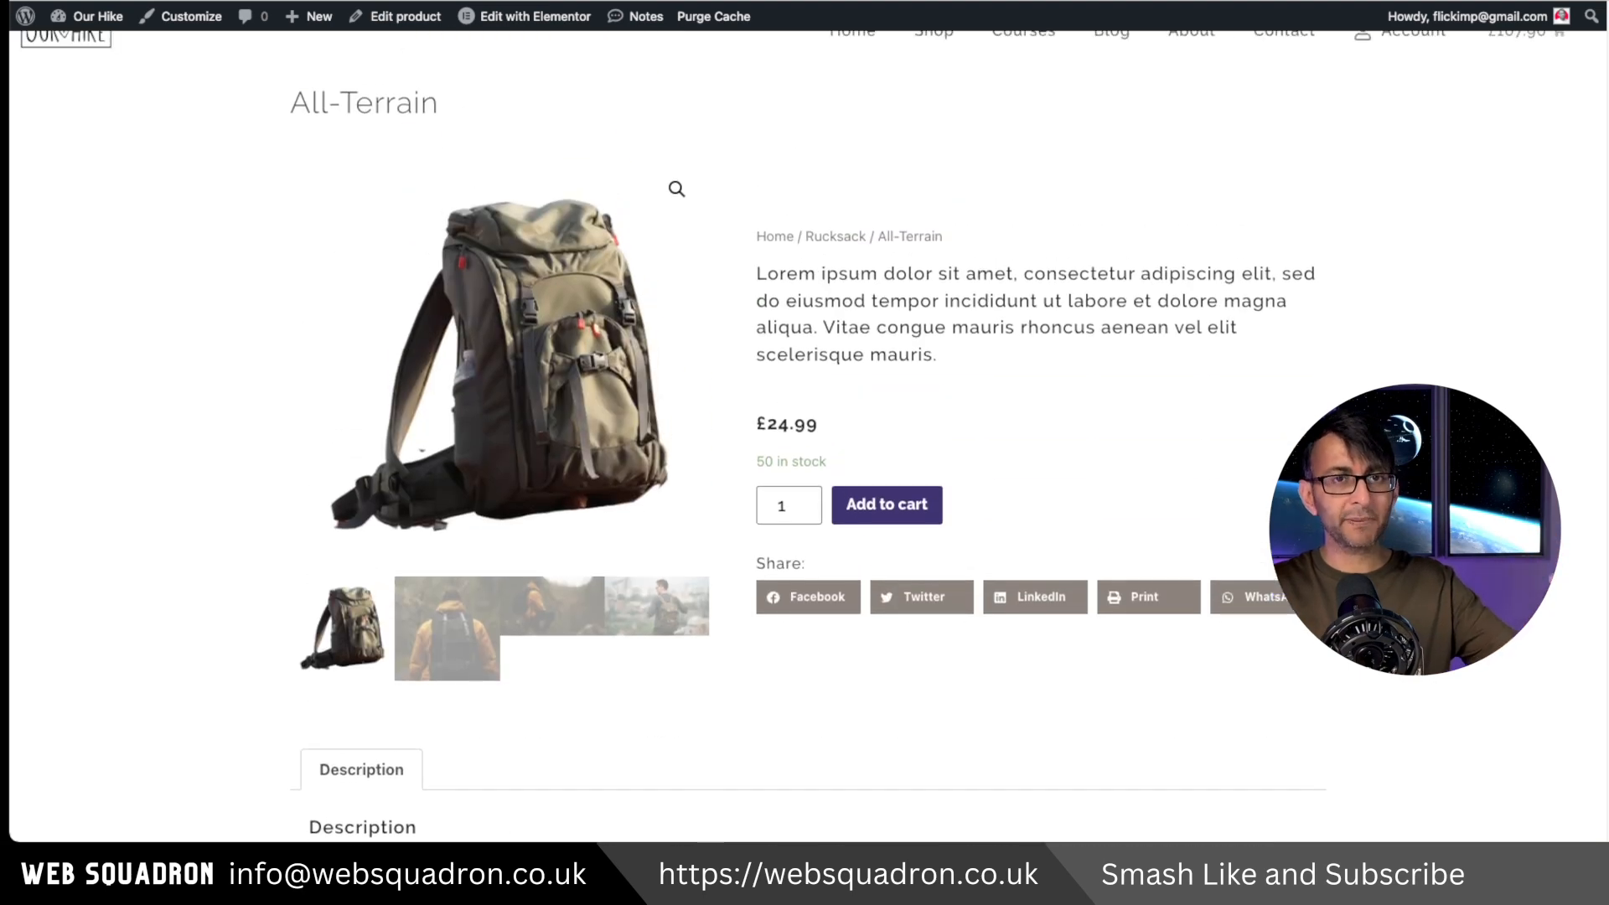
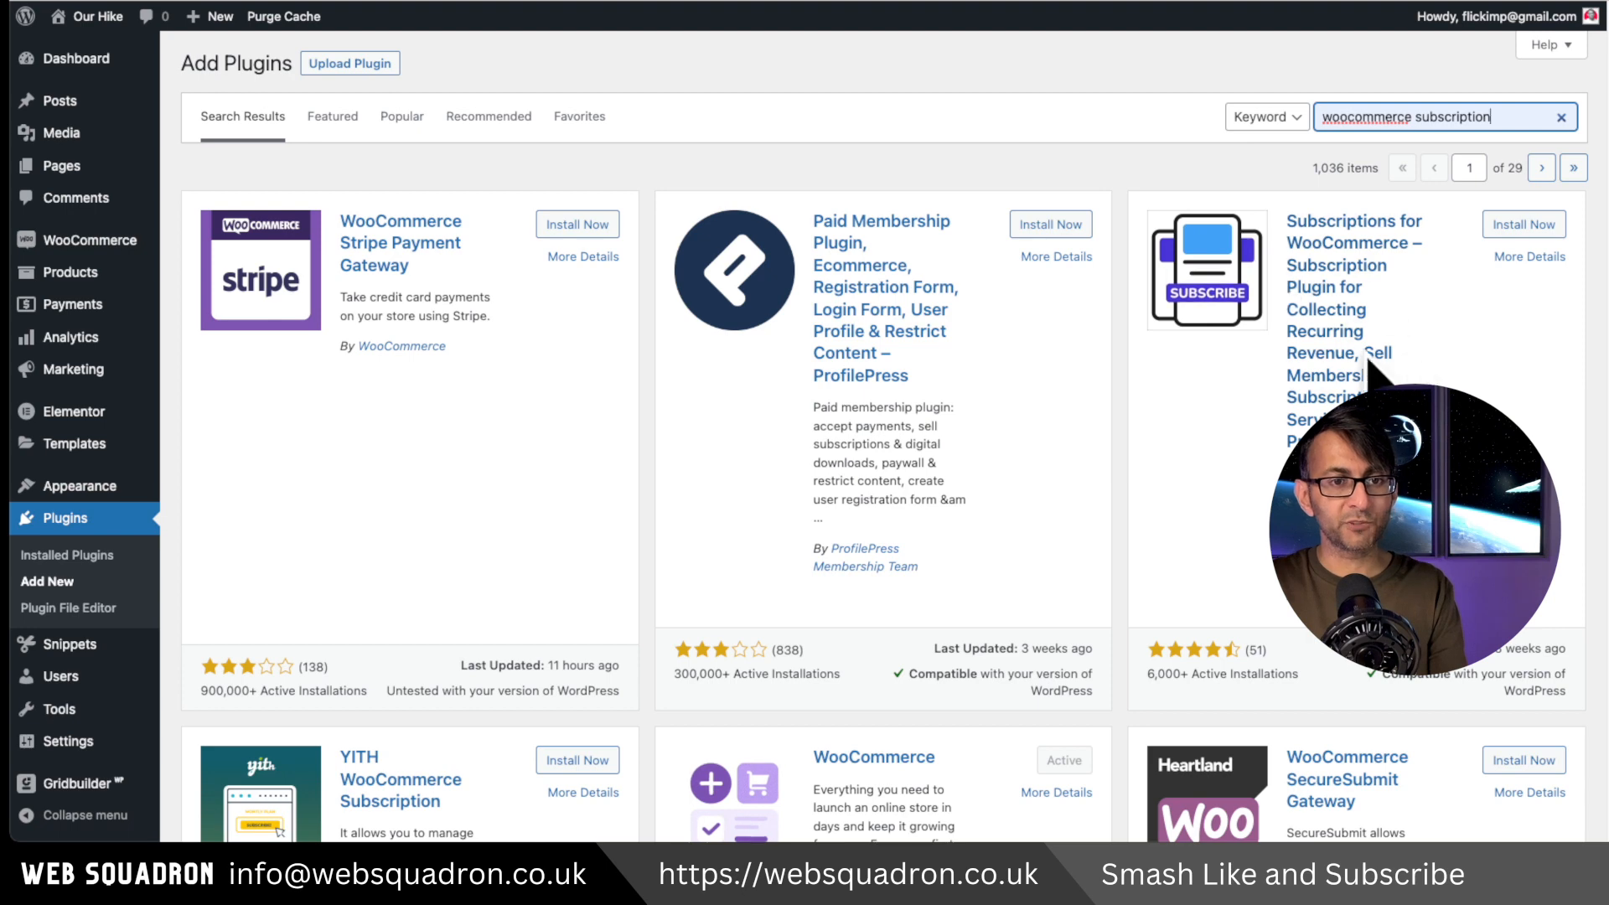
# Browse the plugin search results for "woocommerce subscription" and "restrict woocommerce"
pyautogui.scroll(-3, 450, 674)
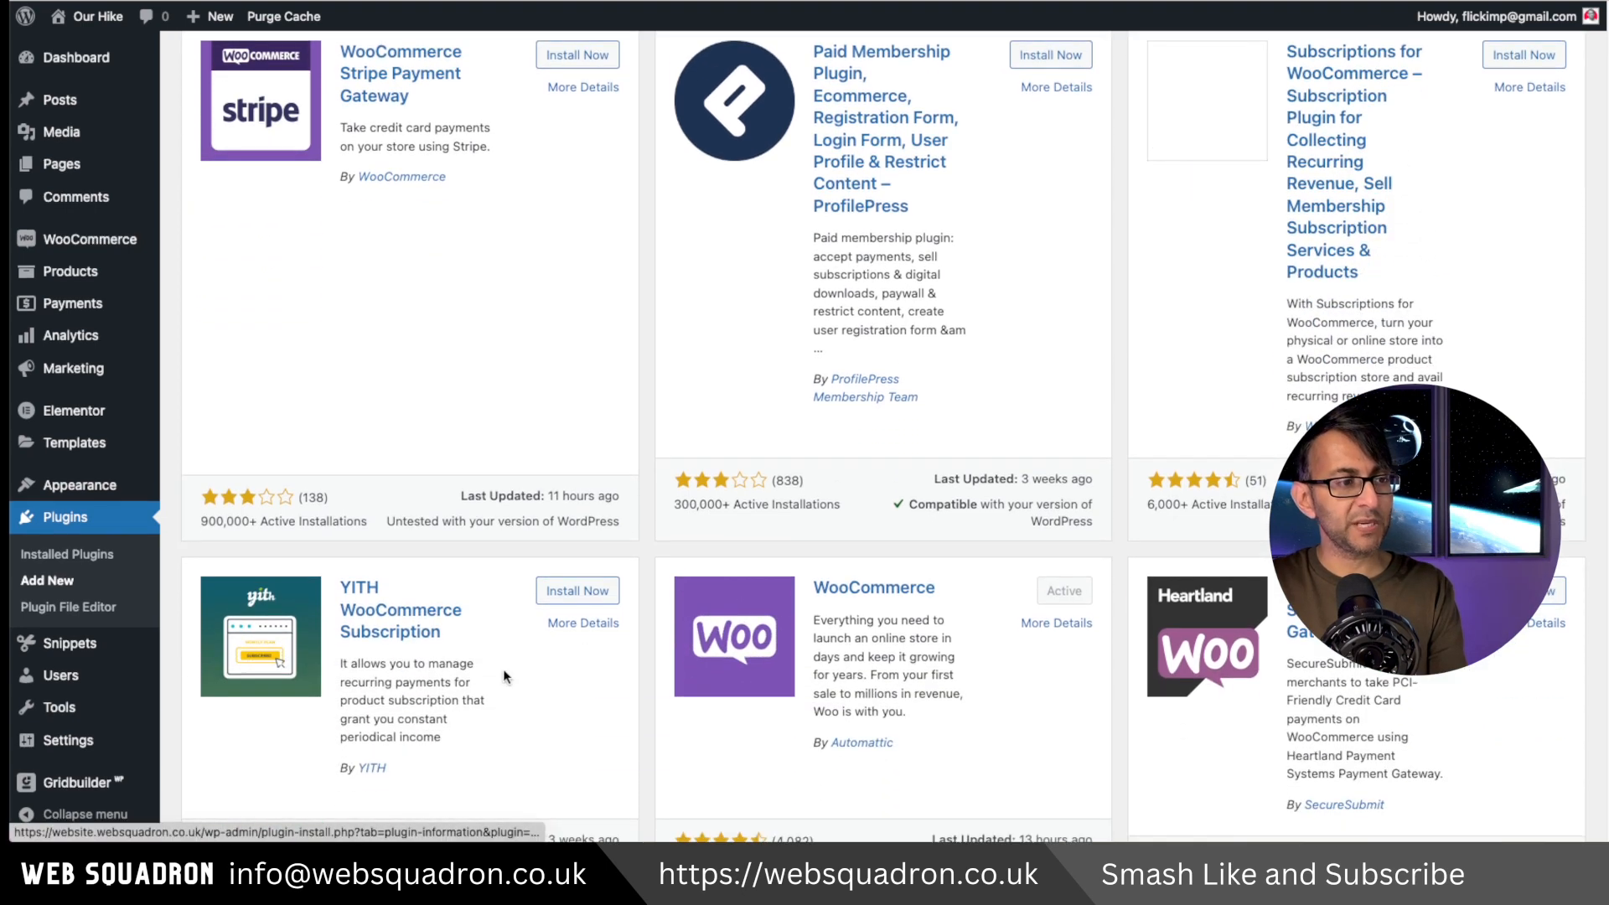
pyautogui.scroll(-1, 450, 675)
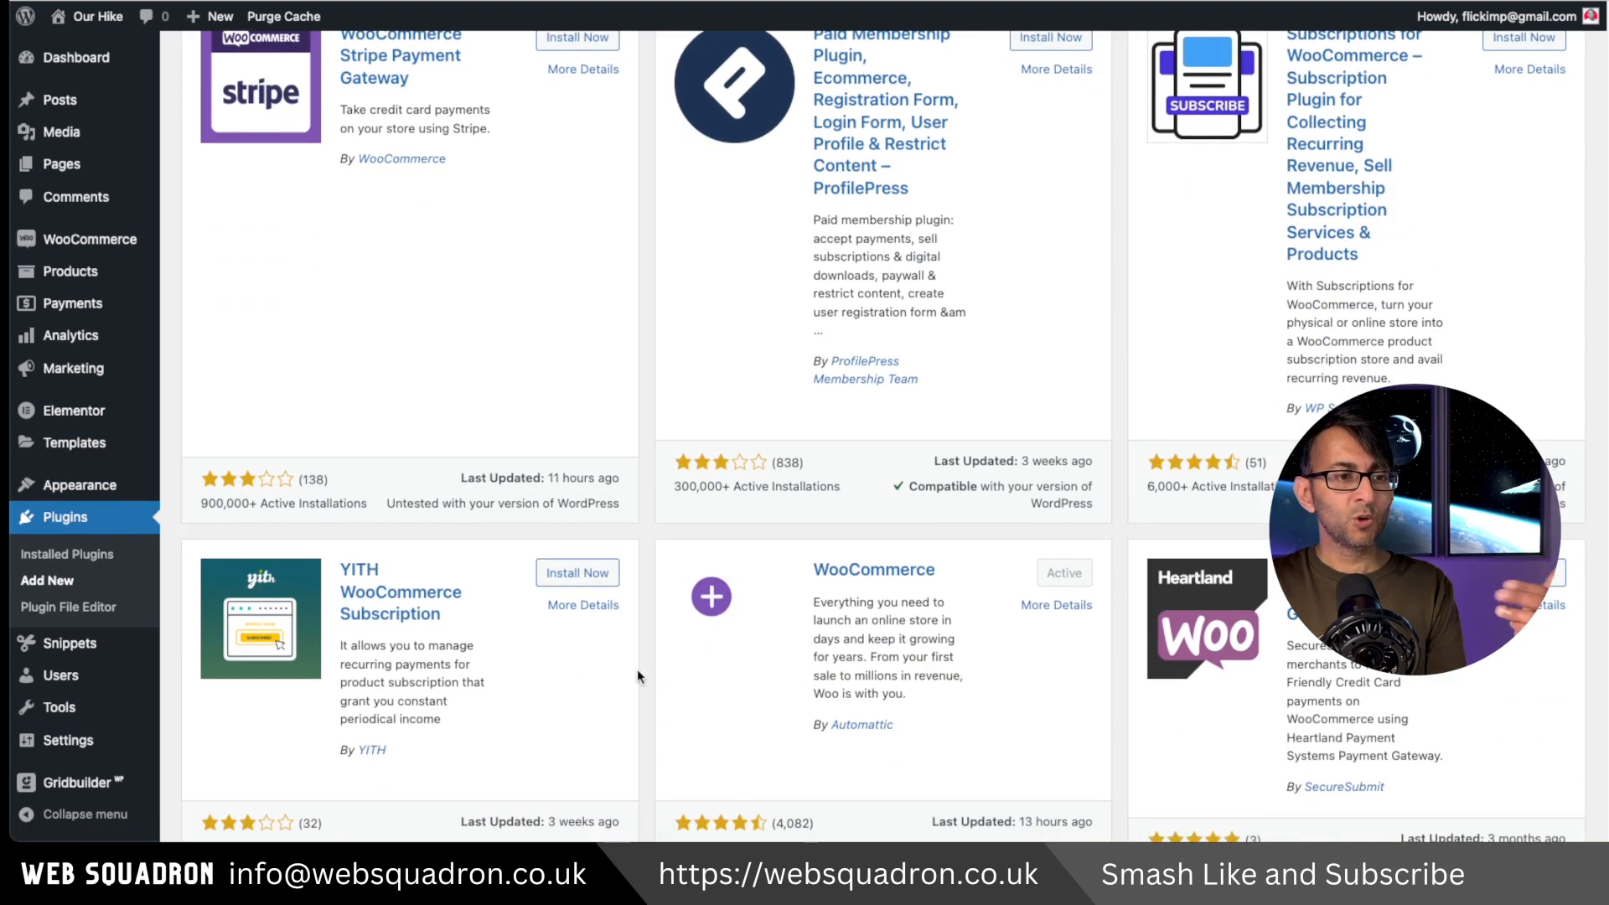
pyautogui.scroll(-8, 672, 680)
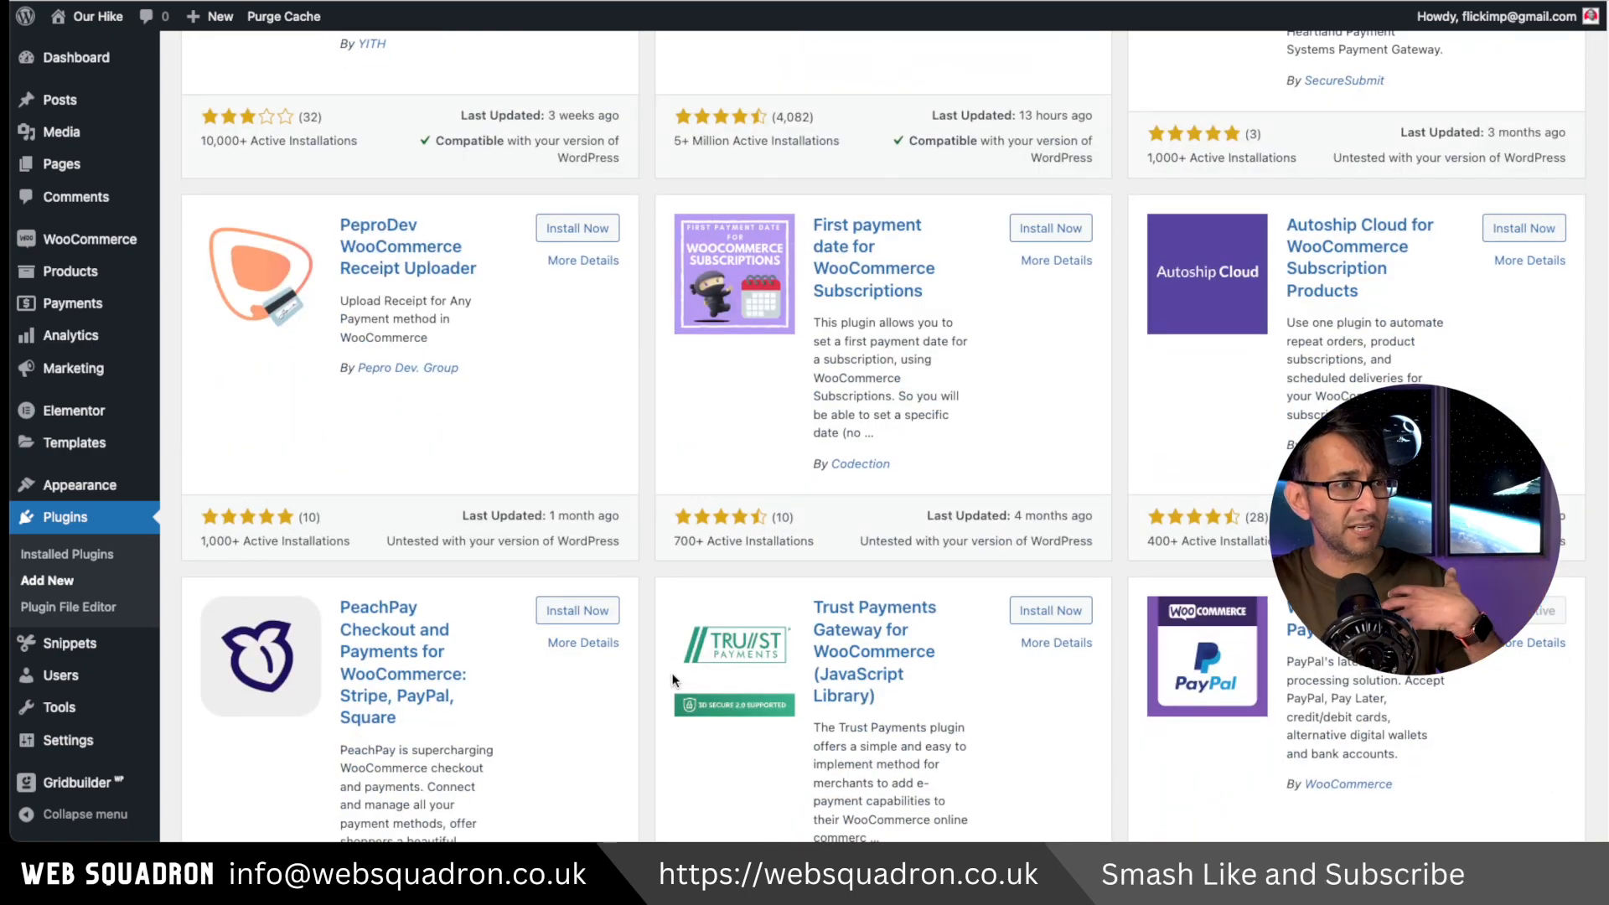
pyautogui.scroll(6, 673, 680)
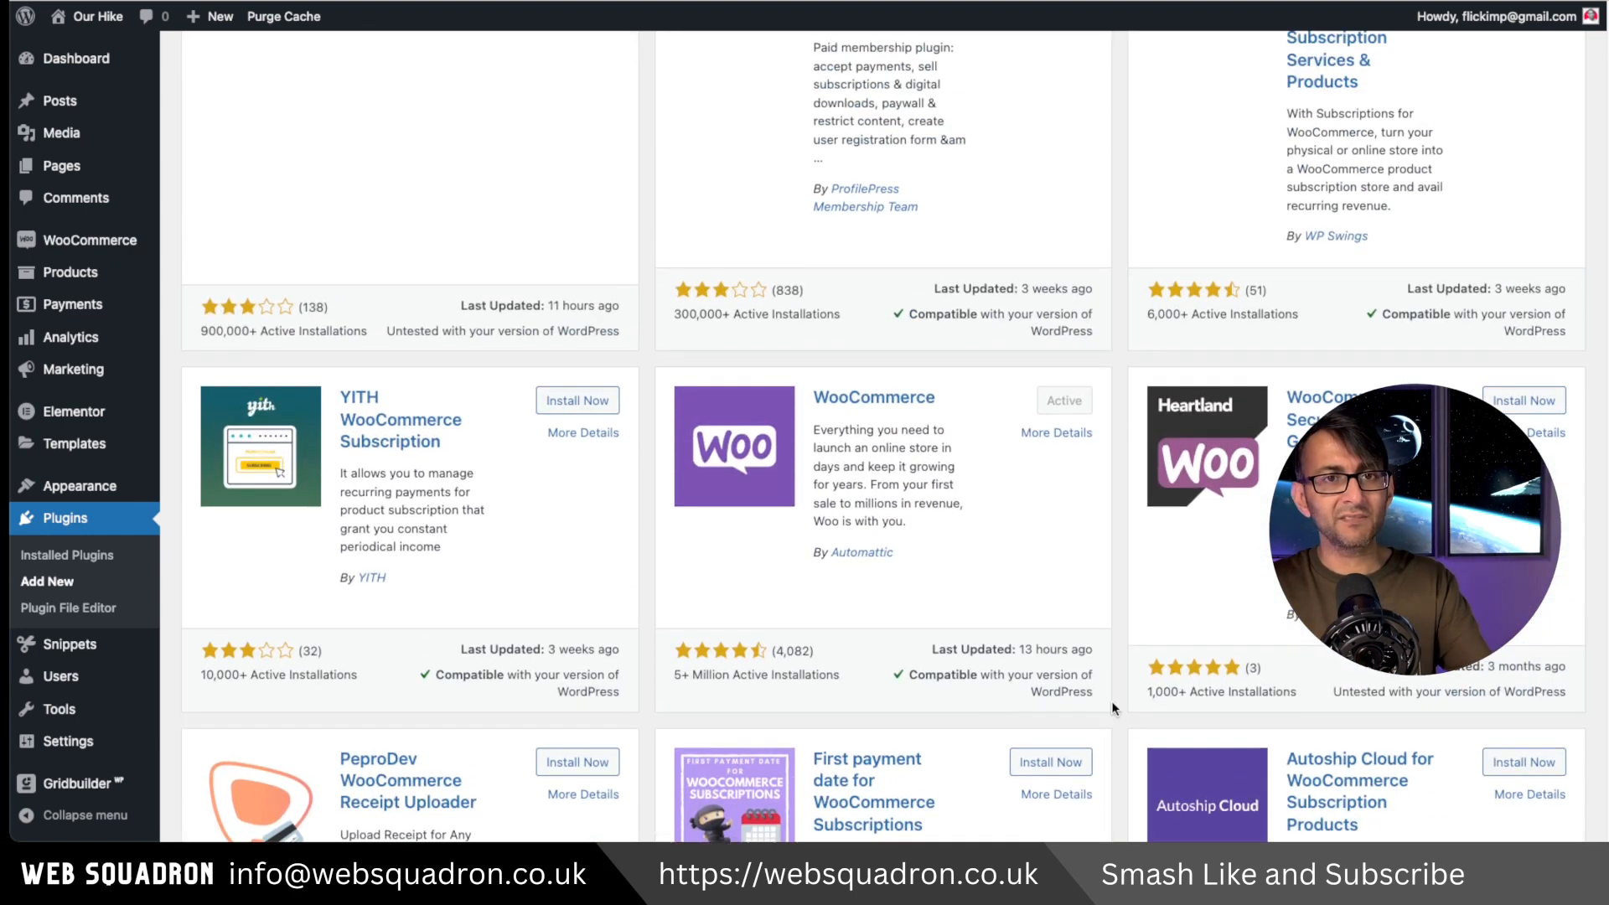
pyautogui.scroll(2, 1113, 702)
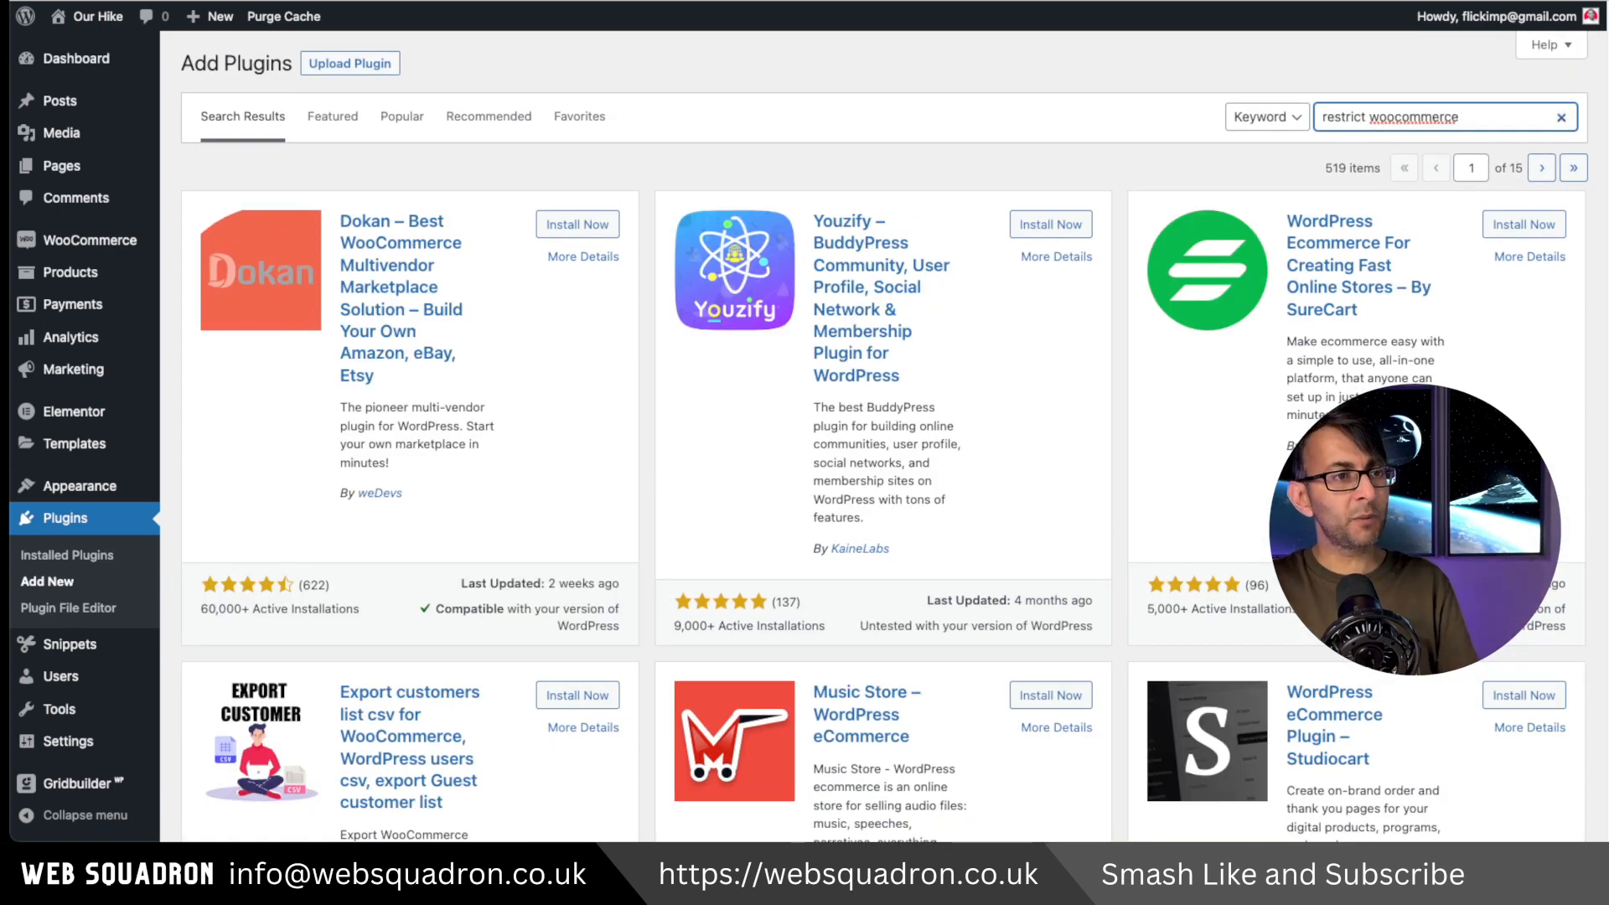
pyautogui.scroll(-7, 800, 438)
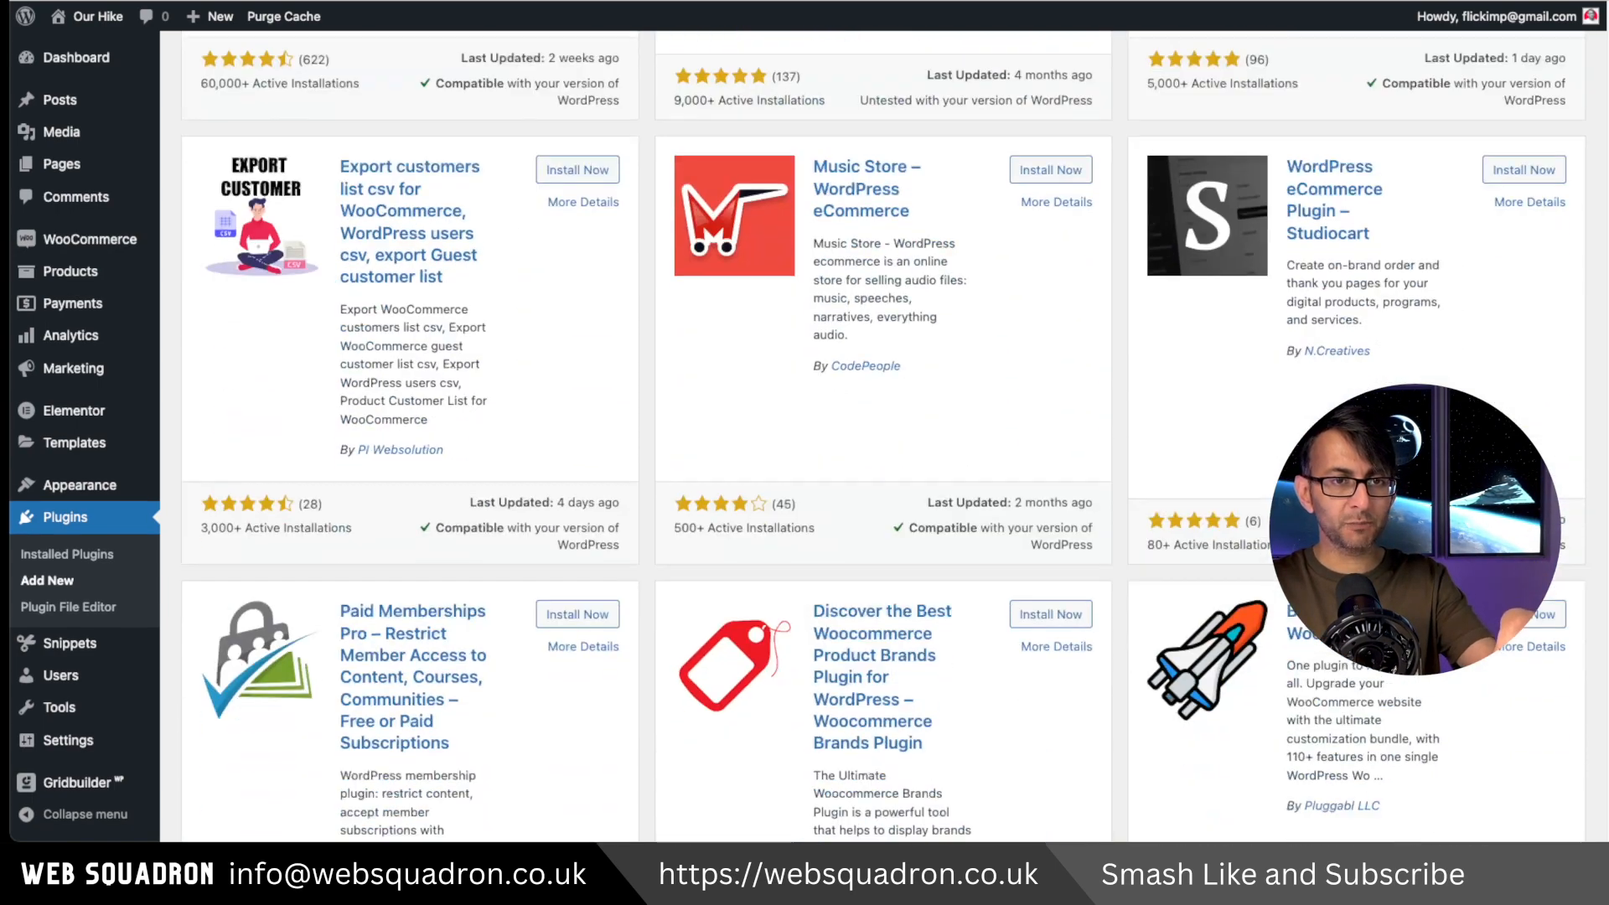
pyautogui.scroll(-10, 1532, 337)
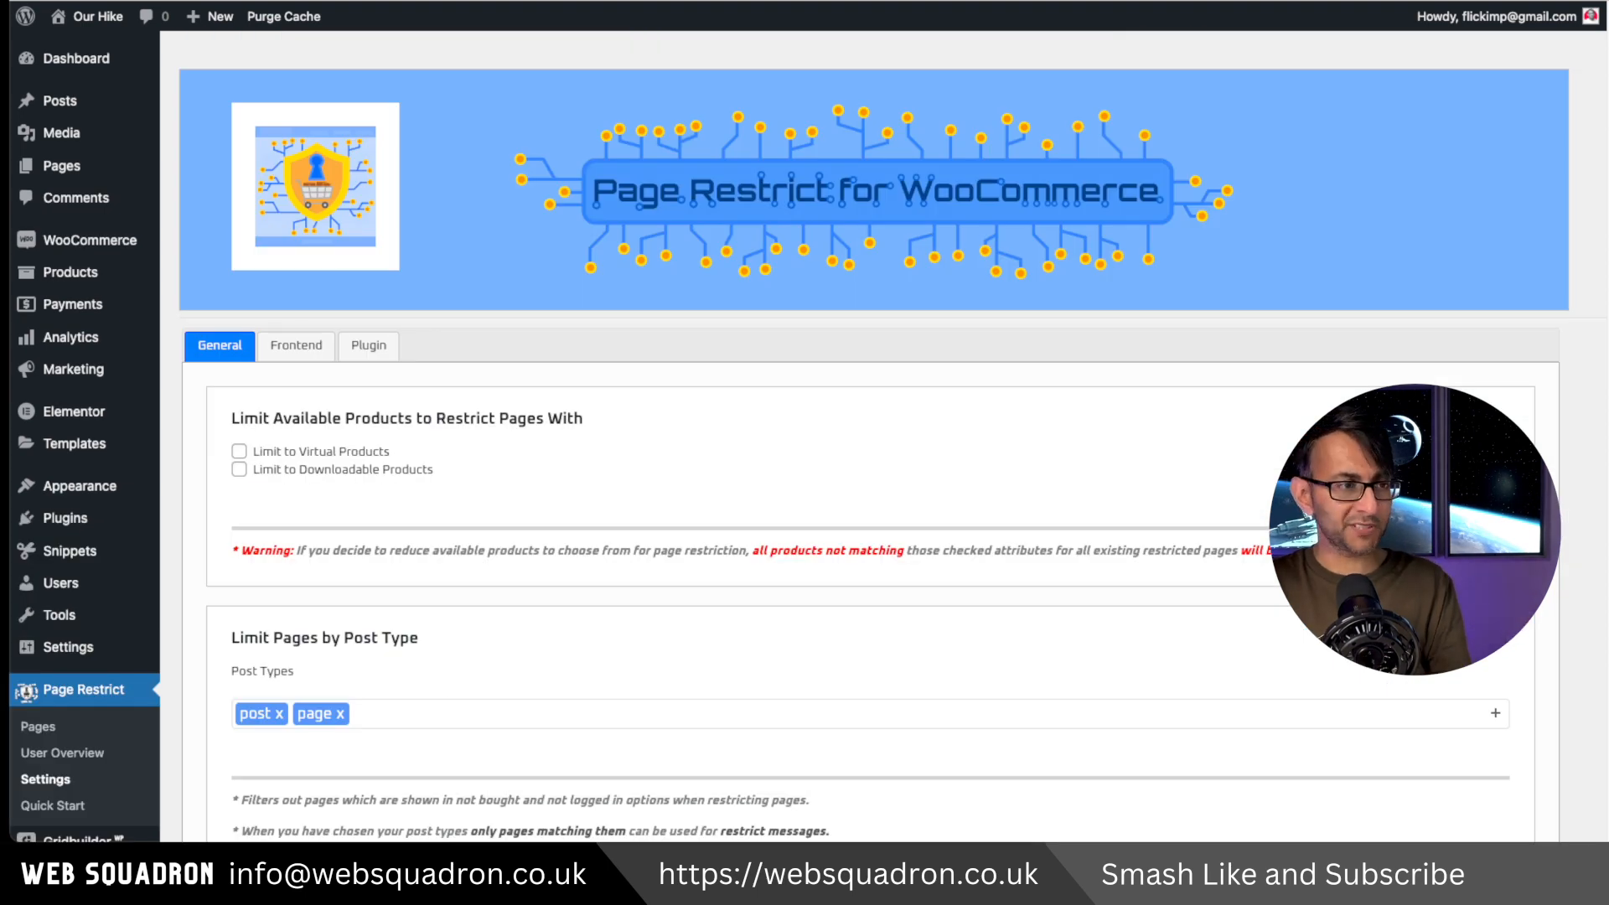
# Review the Frontend, Plugin and General settings of Page Restrict for WooCommerce
pyautogui.click(294, 347)
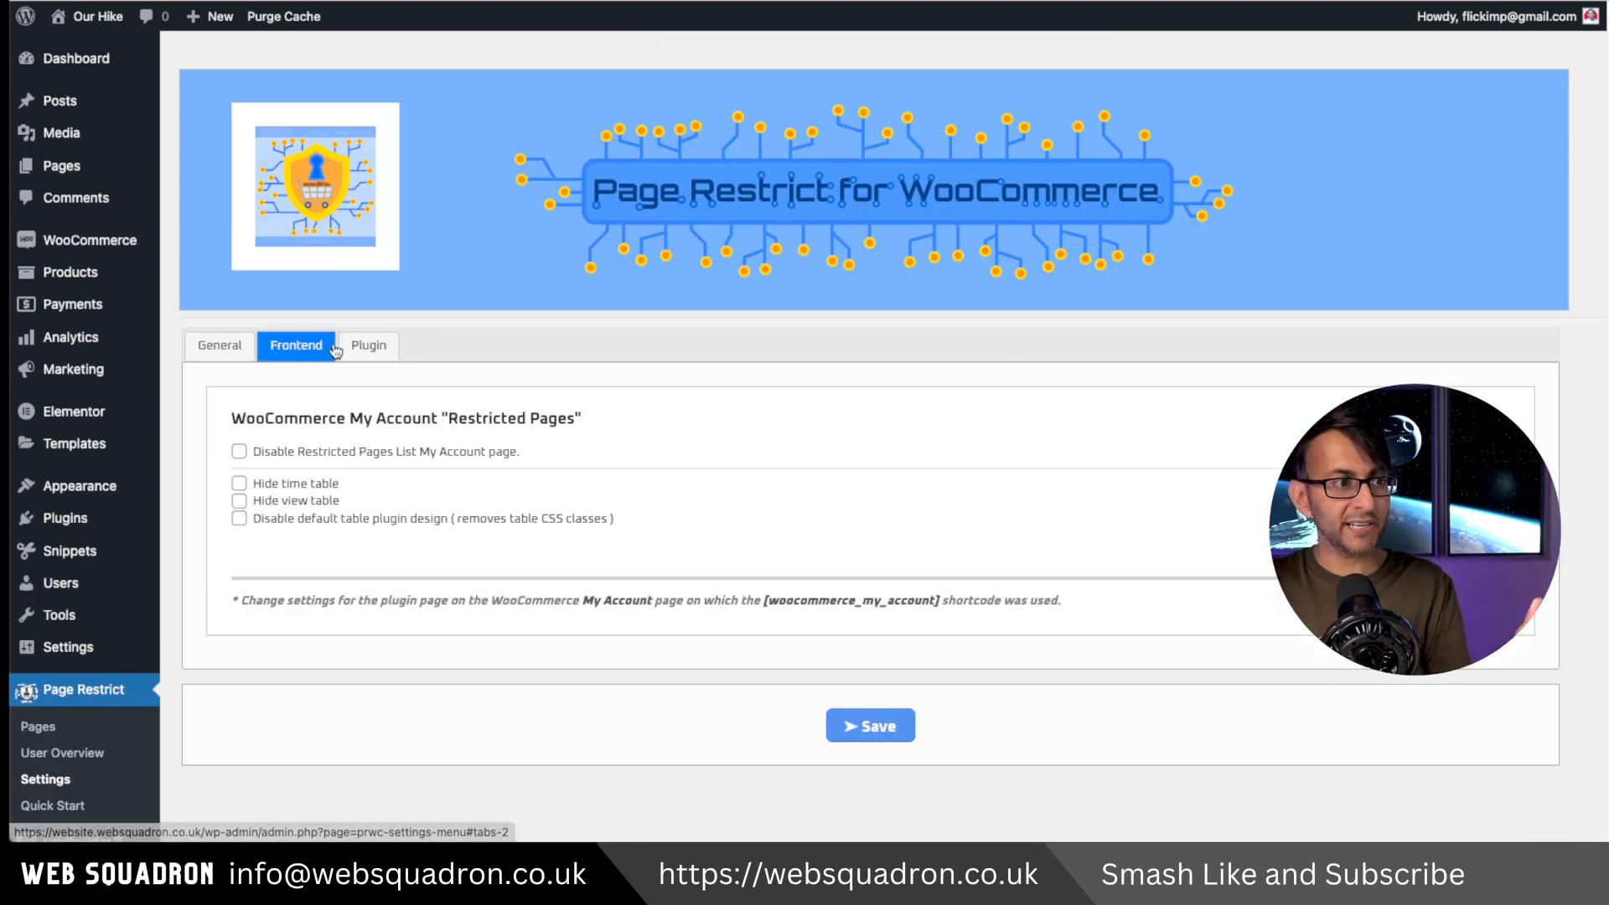
pyautogui.click(343, 349)
pyautogui.click(240, 355)
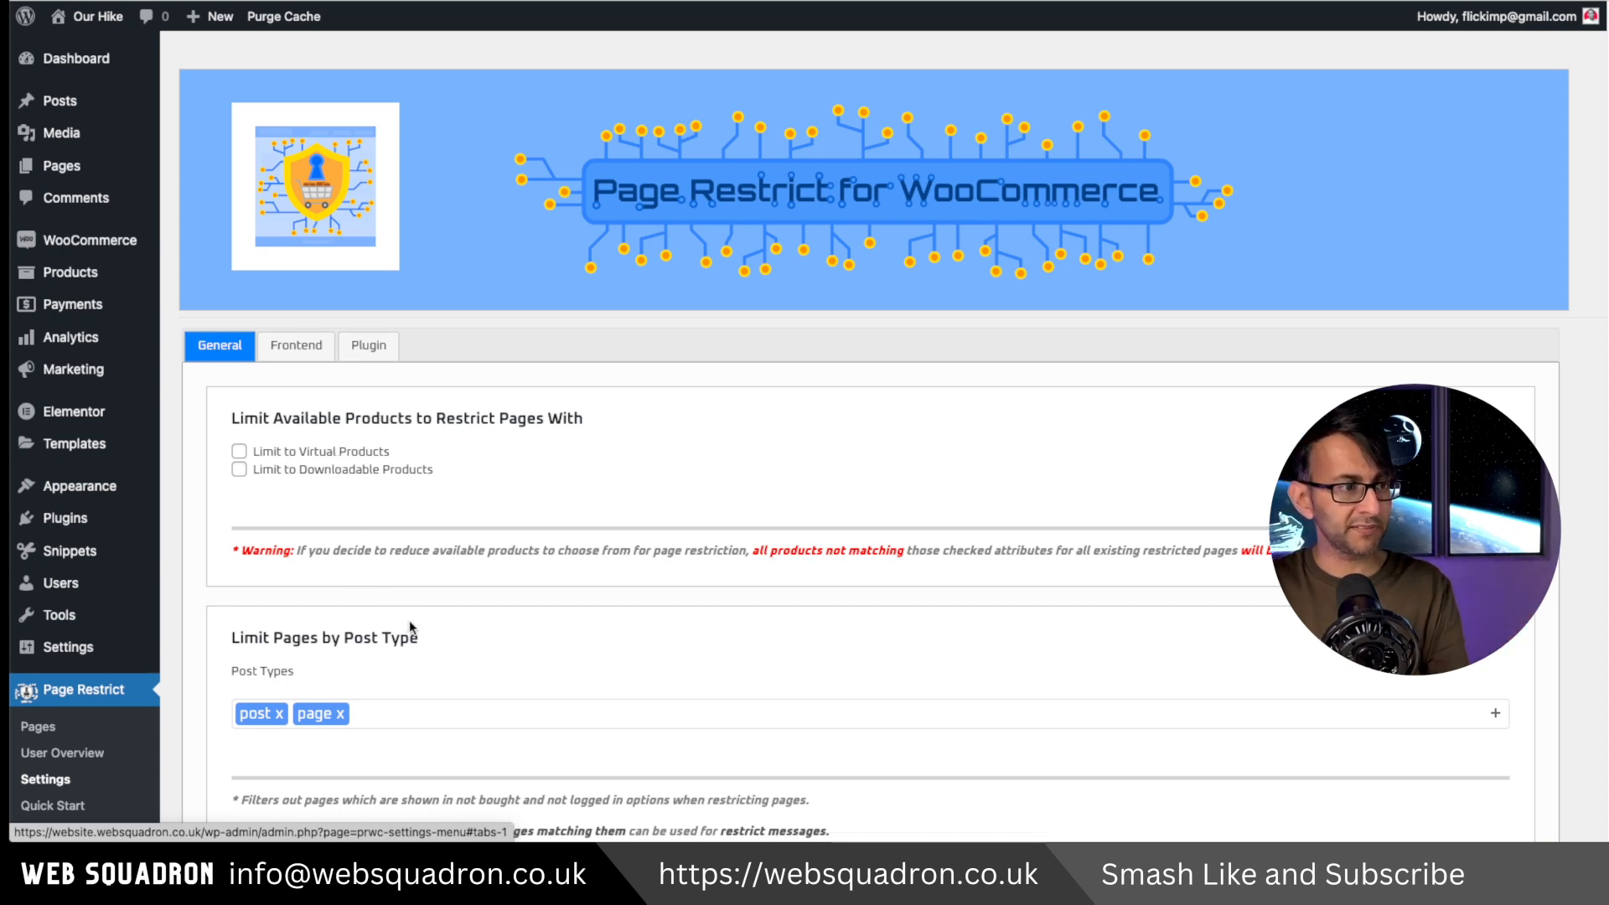
# Lock the Hi-Kingmaker Course page to the hi-kingmaker product in Page Restrict, with not all products required
pyautogui.scroll(-2, 38, 671)
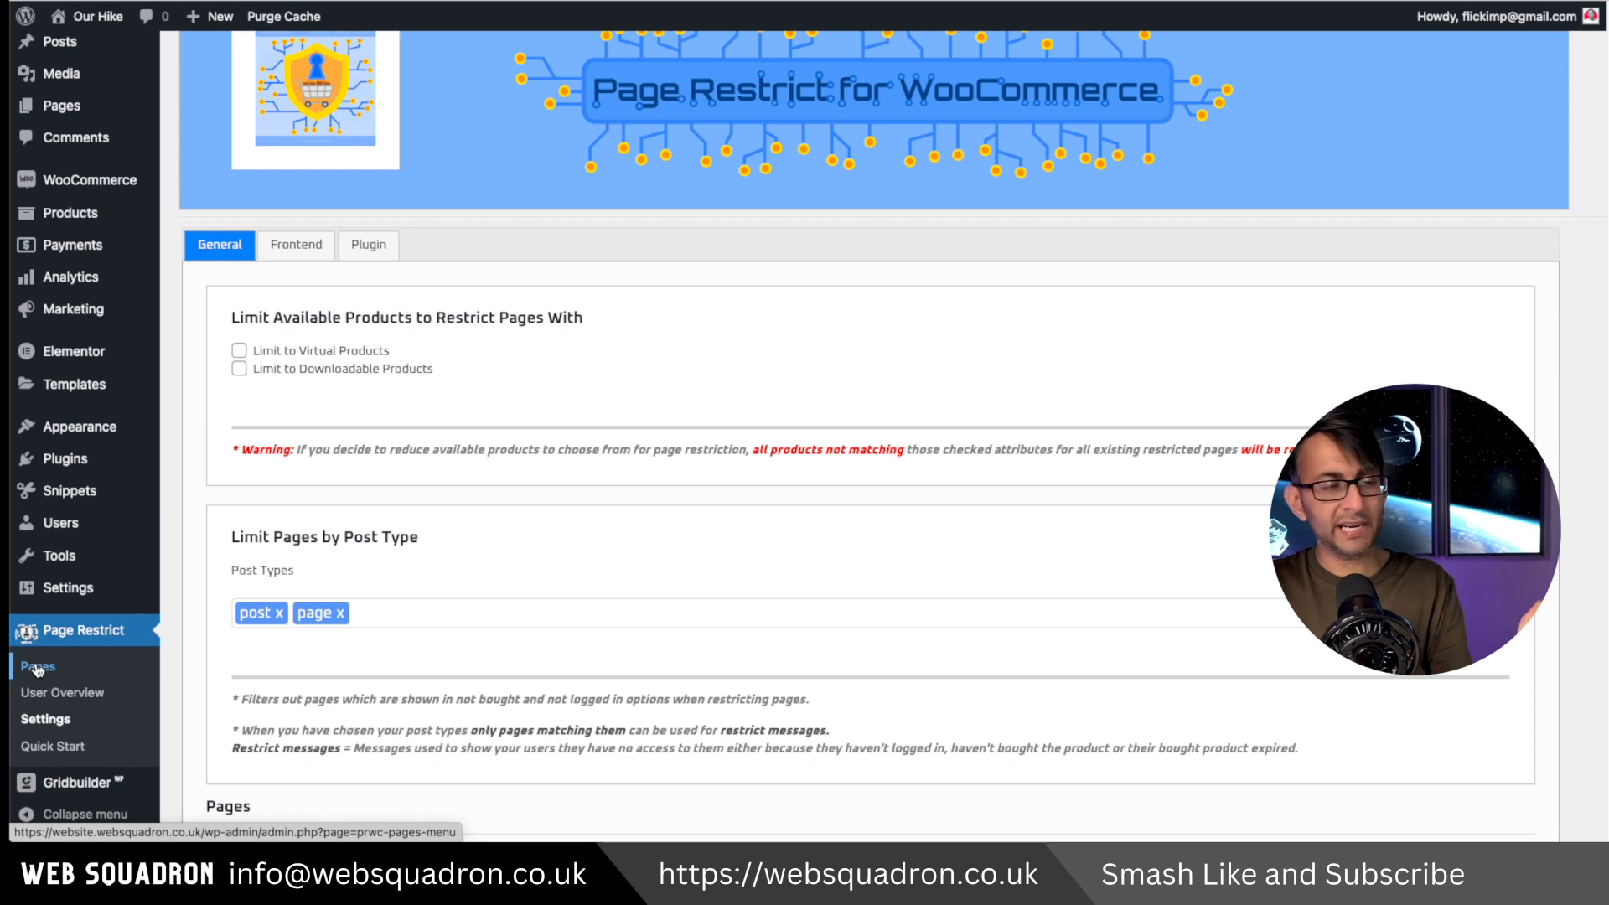
pyautogui.click(37, 668)
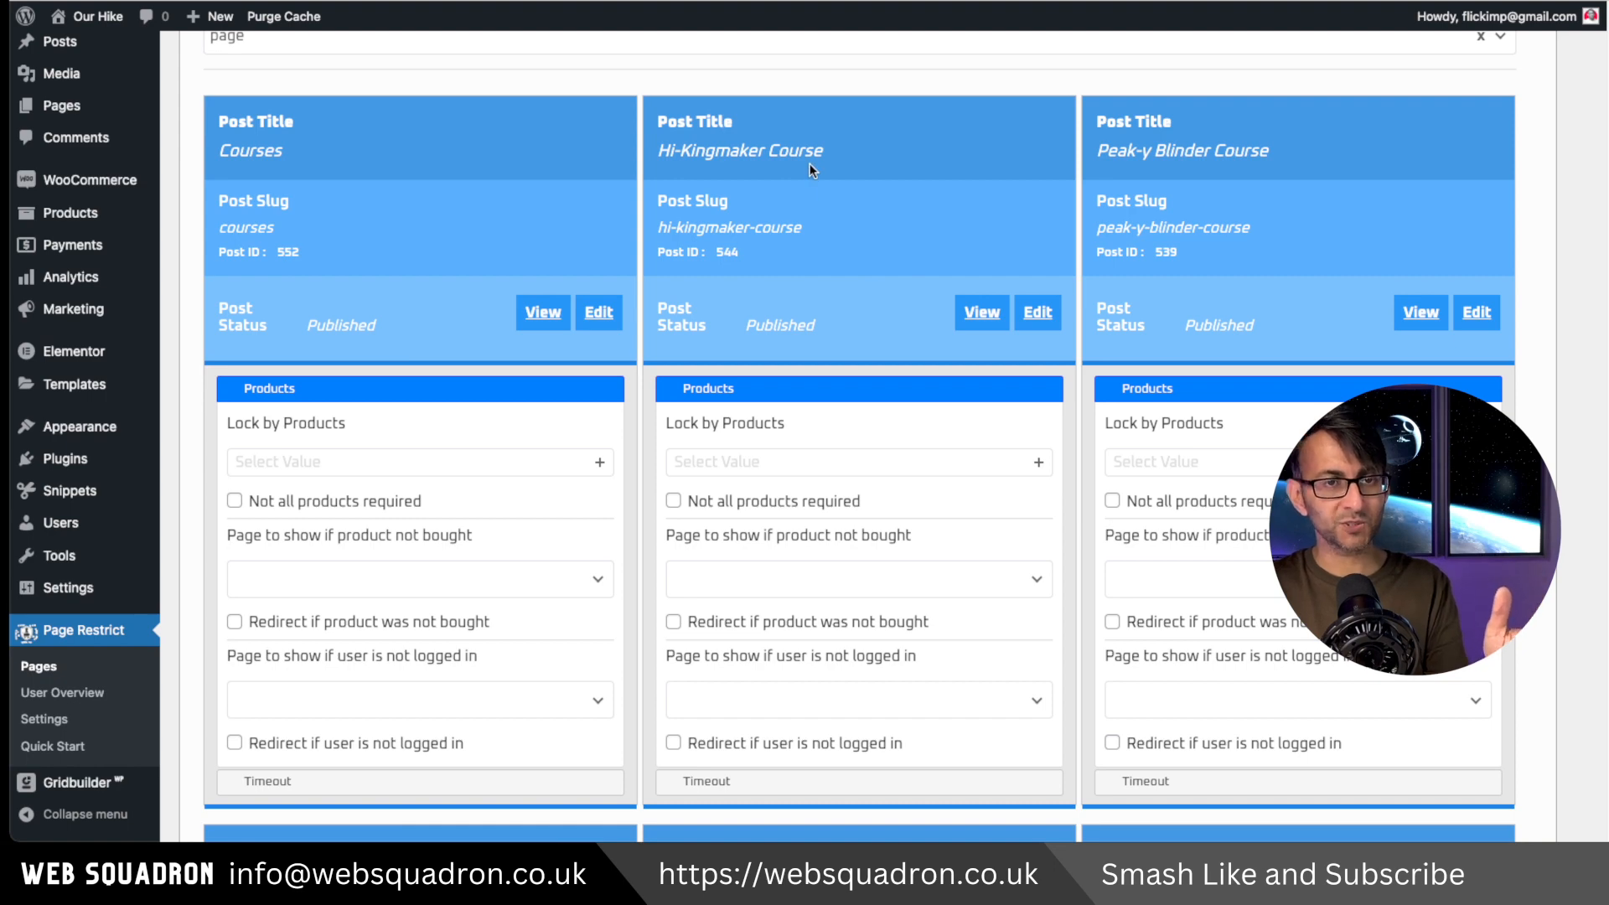
pyautogui.click(938, 464)
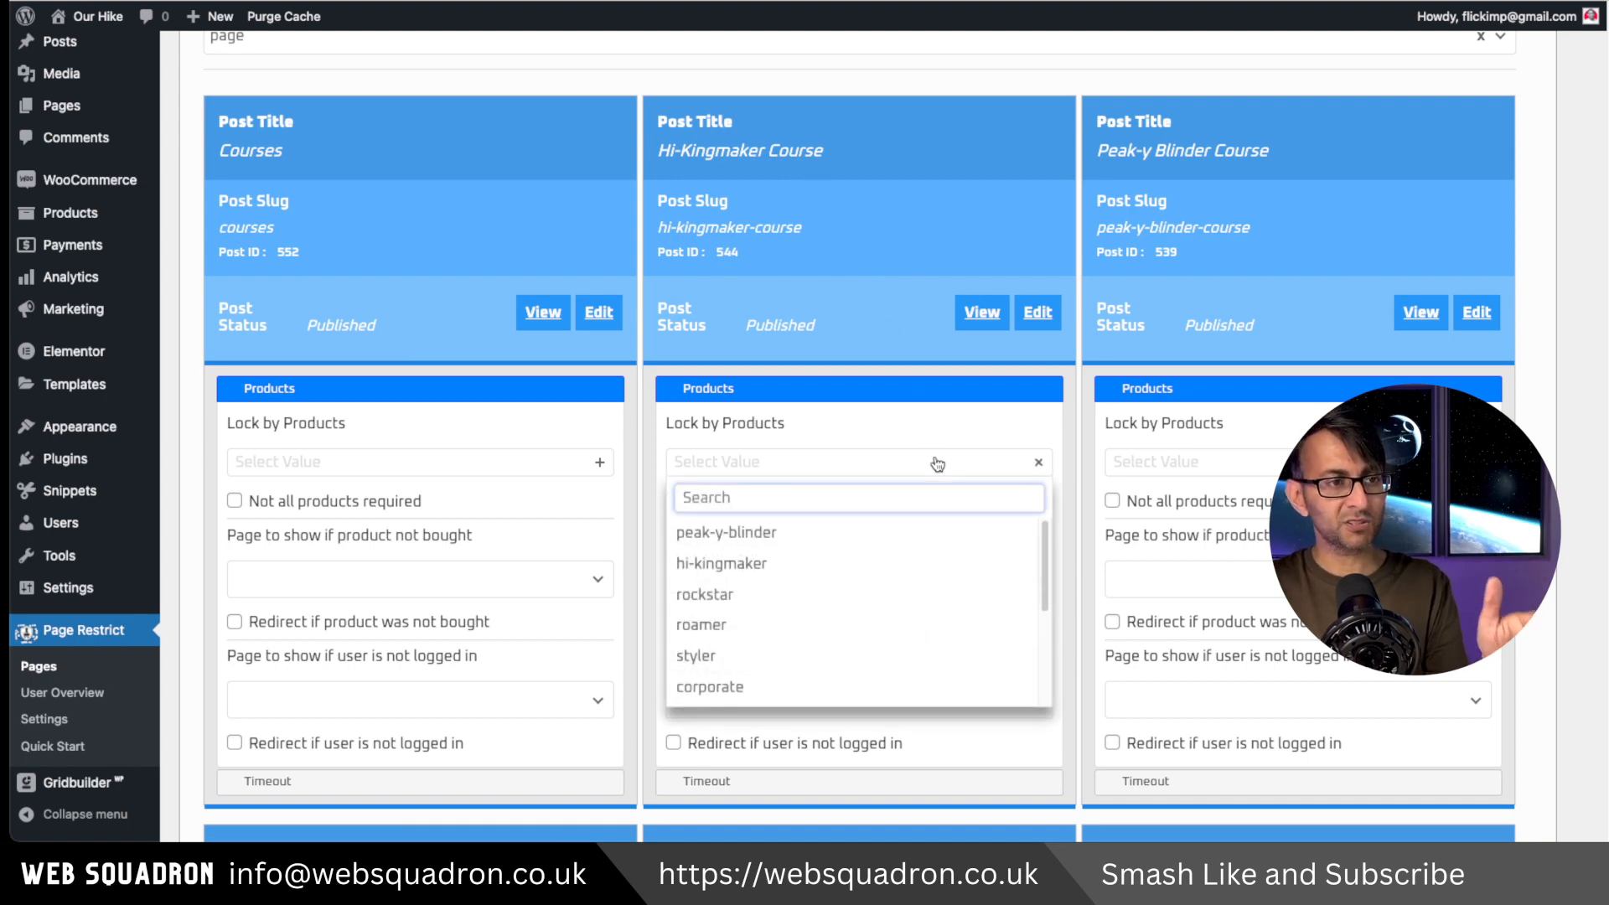
pyautogui.click(823, 564)
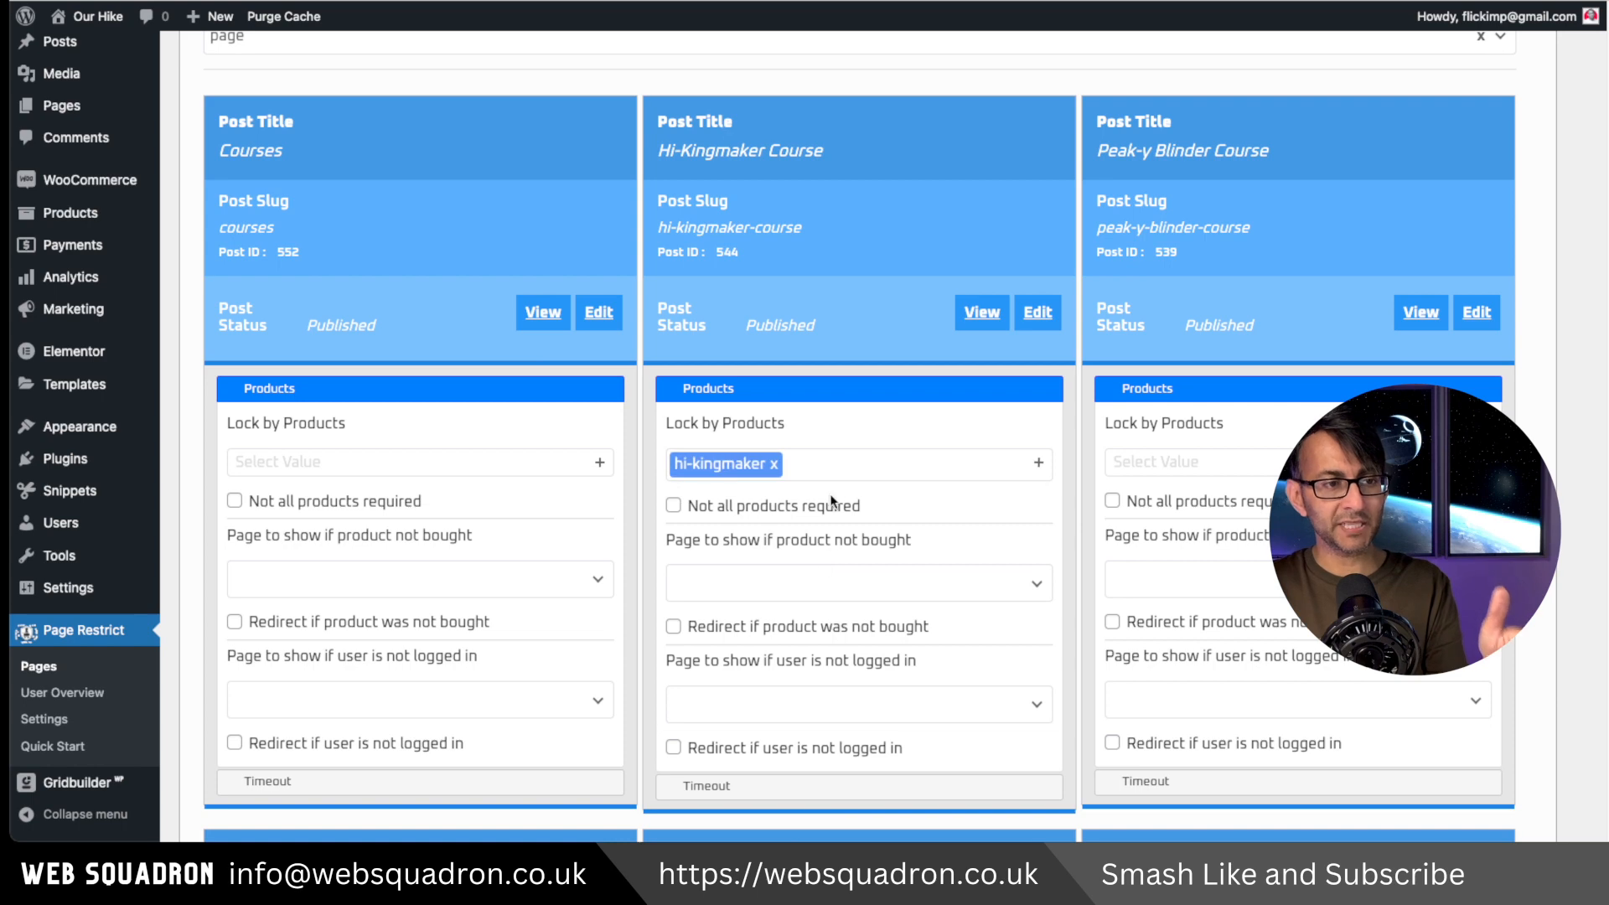
pyautogui.click(897, 468)
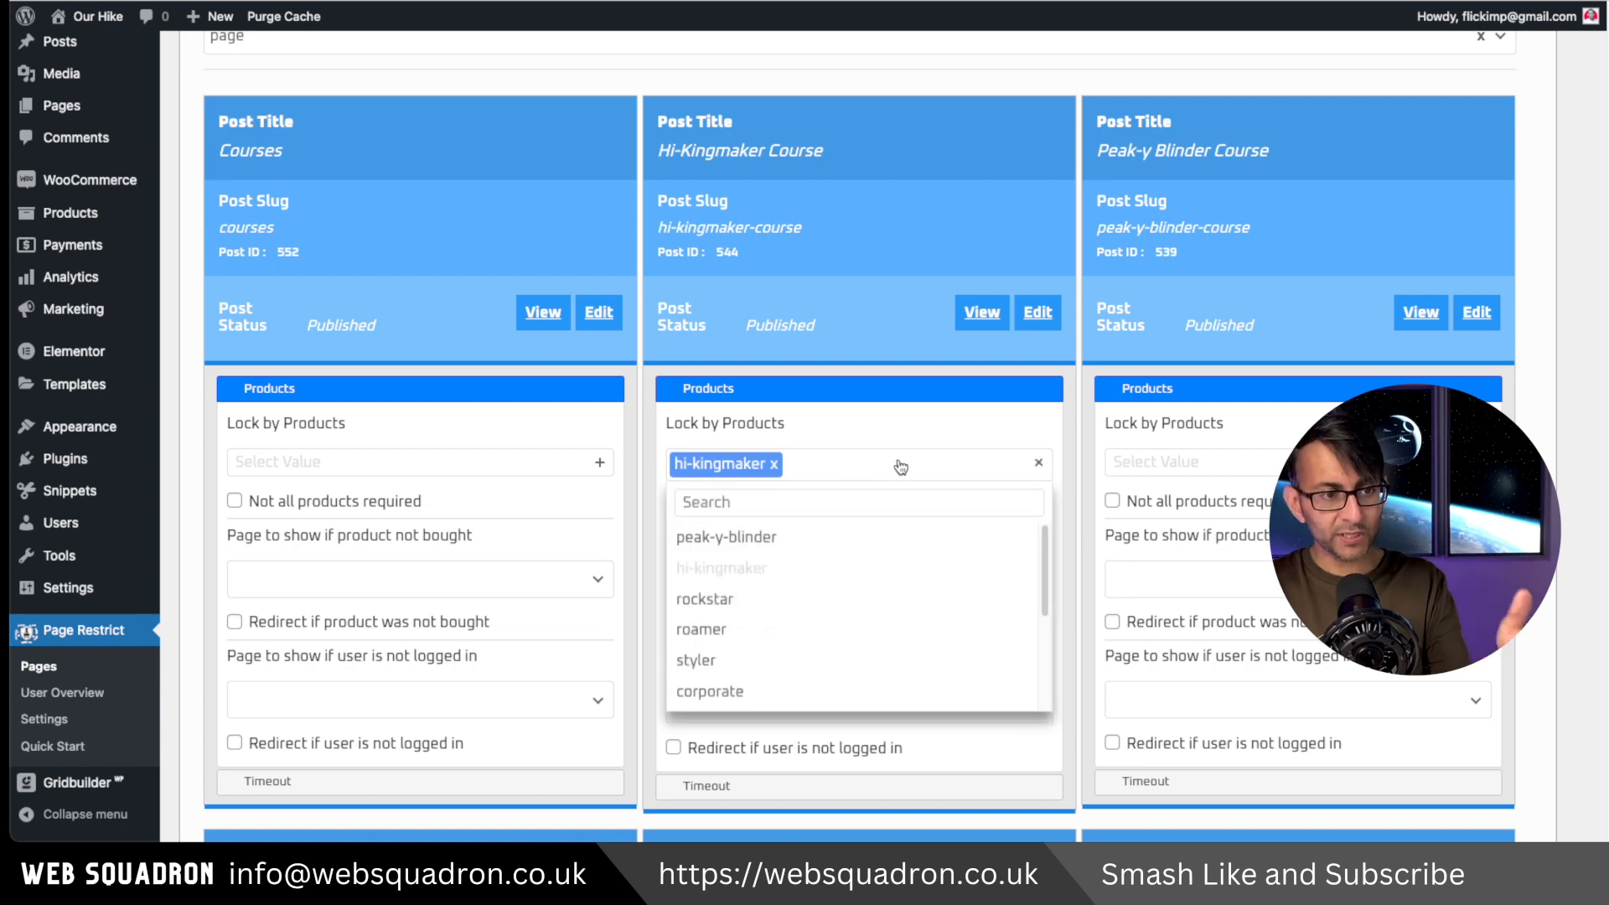
pyautogui.moveTo(1044, 553)
pyautogui.mouseDown()
pyautogui.moveTo(1042, 660)
pyautogui.moveTo(1046, 532)
pyautogui.mouseUp()
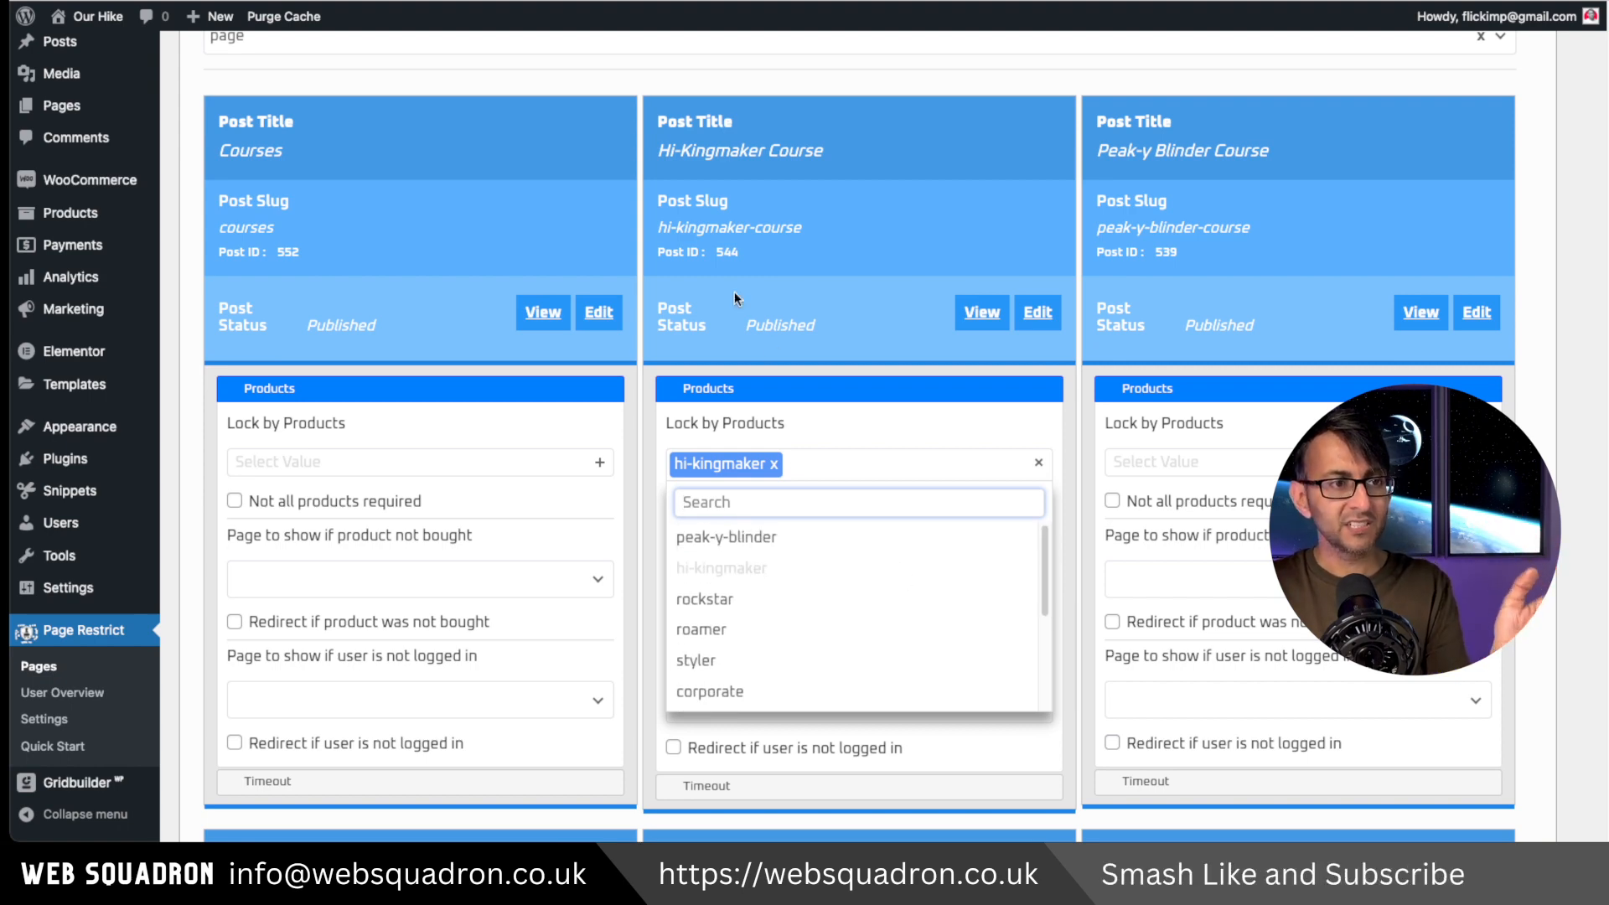
pyautogui.click(753, 472)
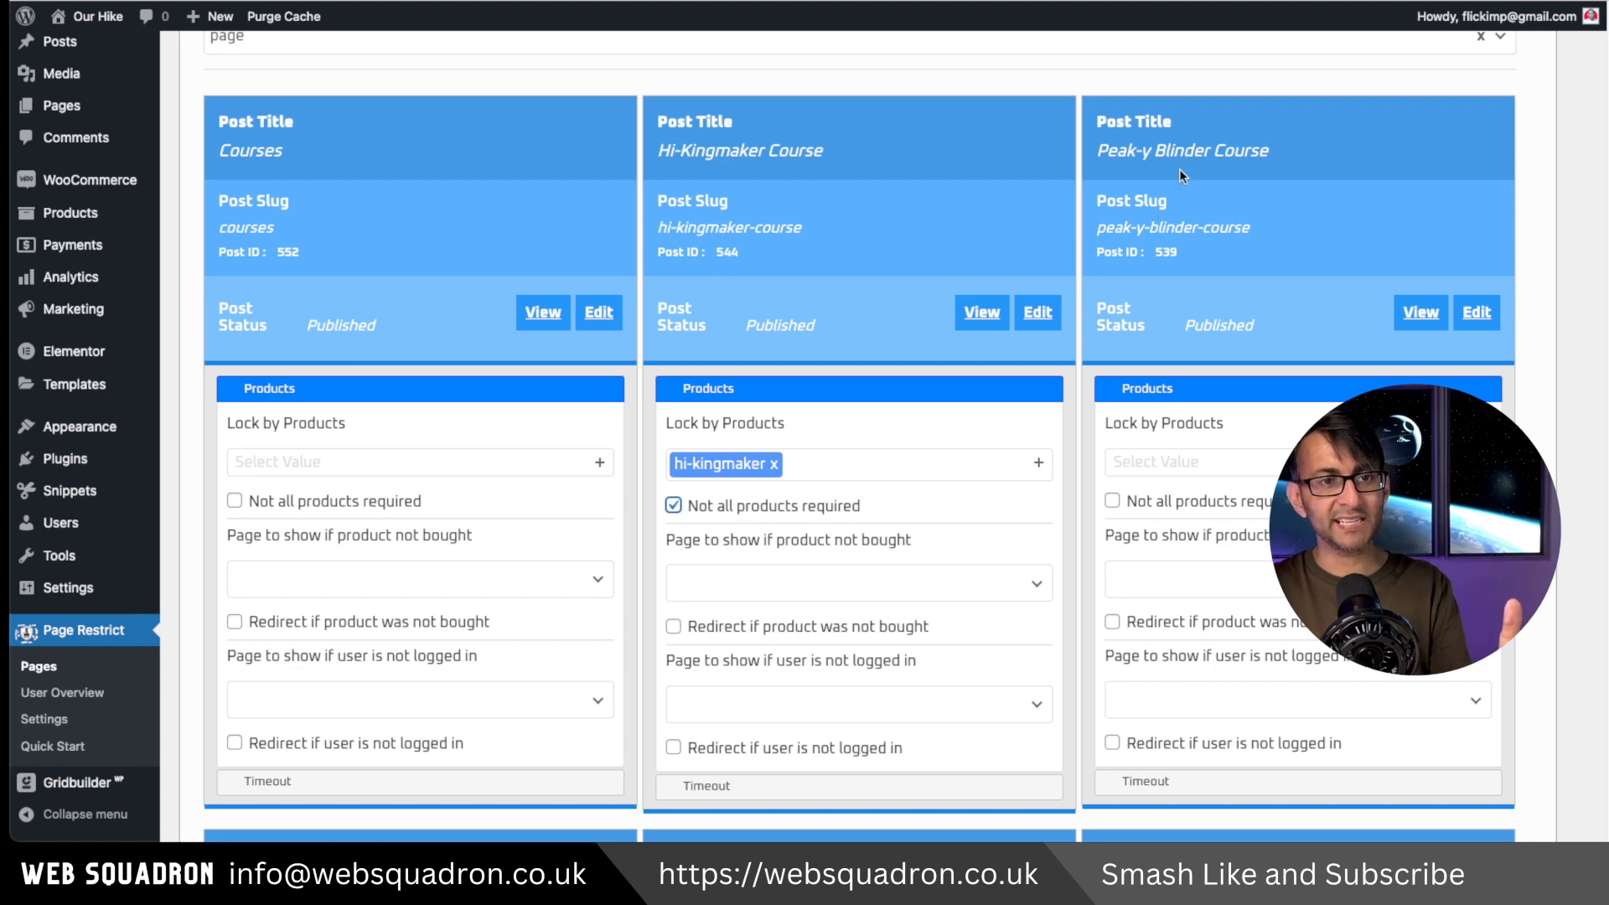
# Lock the Peak-y Blinder Course page to the peak-y-blinder product, with not all products required
pyautogui.click(1187, 467)
pyautogui.click(1165, 531)
pyautogui.click(1110, 517)
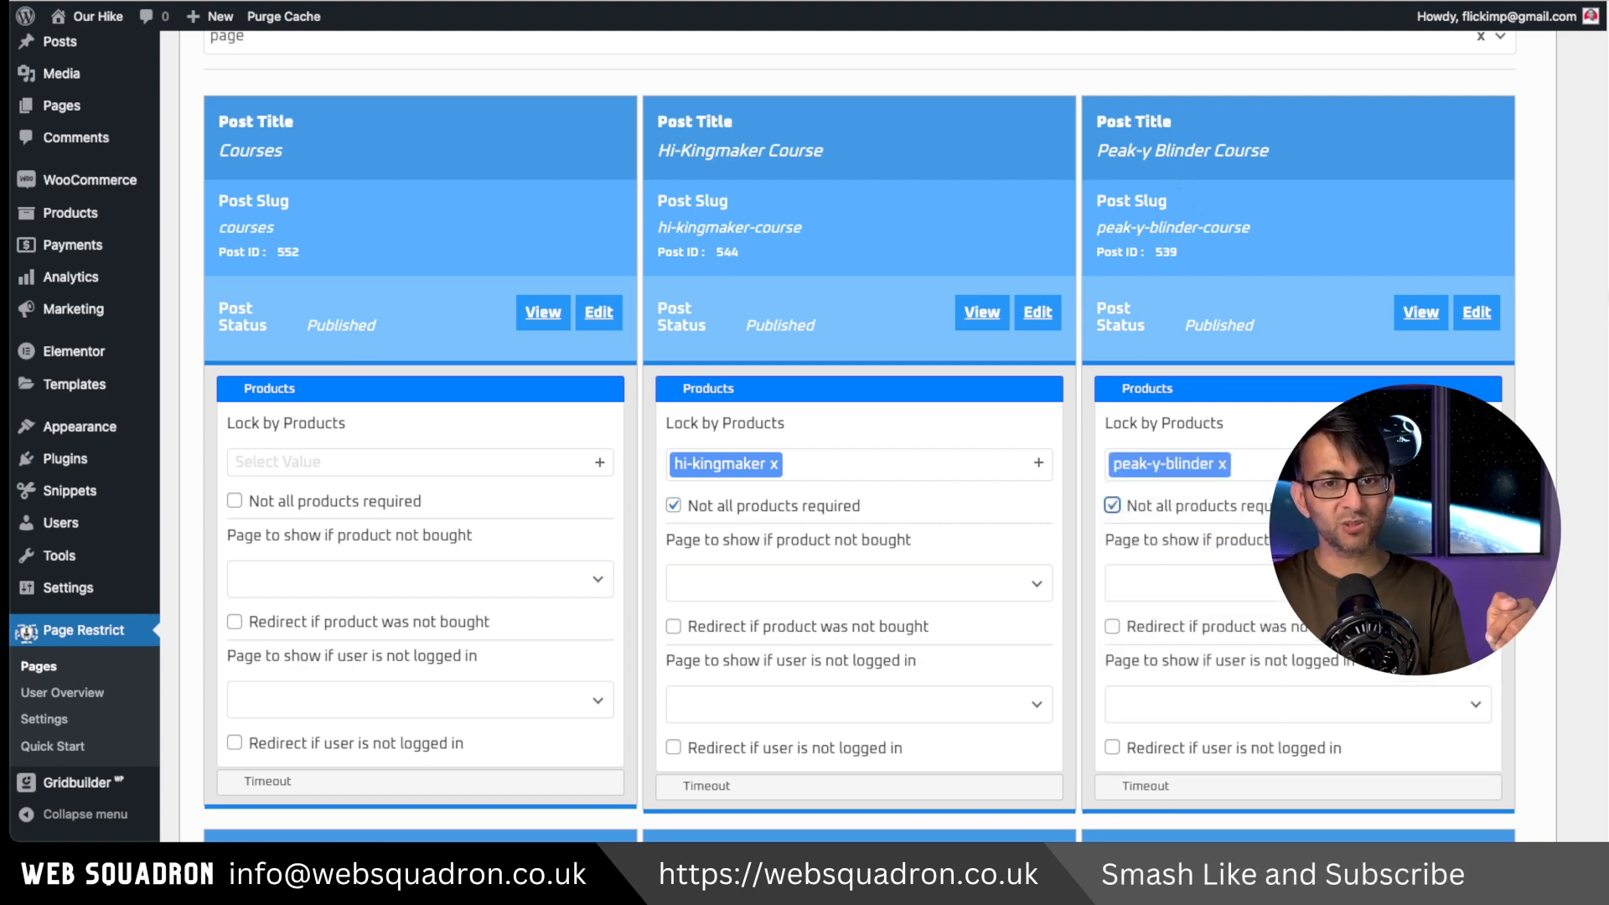
# Lock the Rockstar Course page to the rockstar product with not all products required, and save the page restrictions
pyautogui.scroll(-8, 1591, 549)
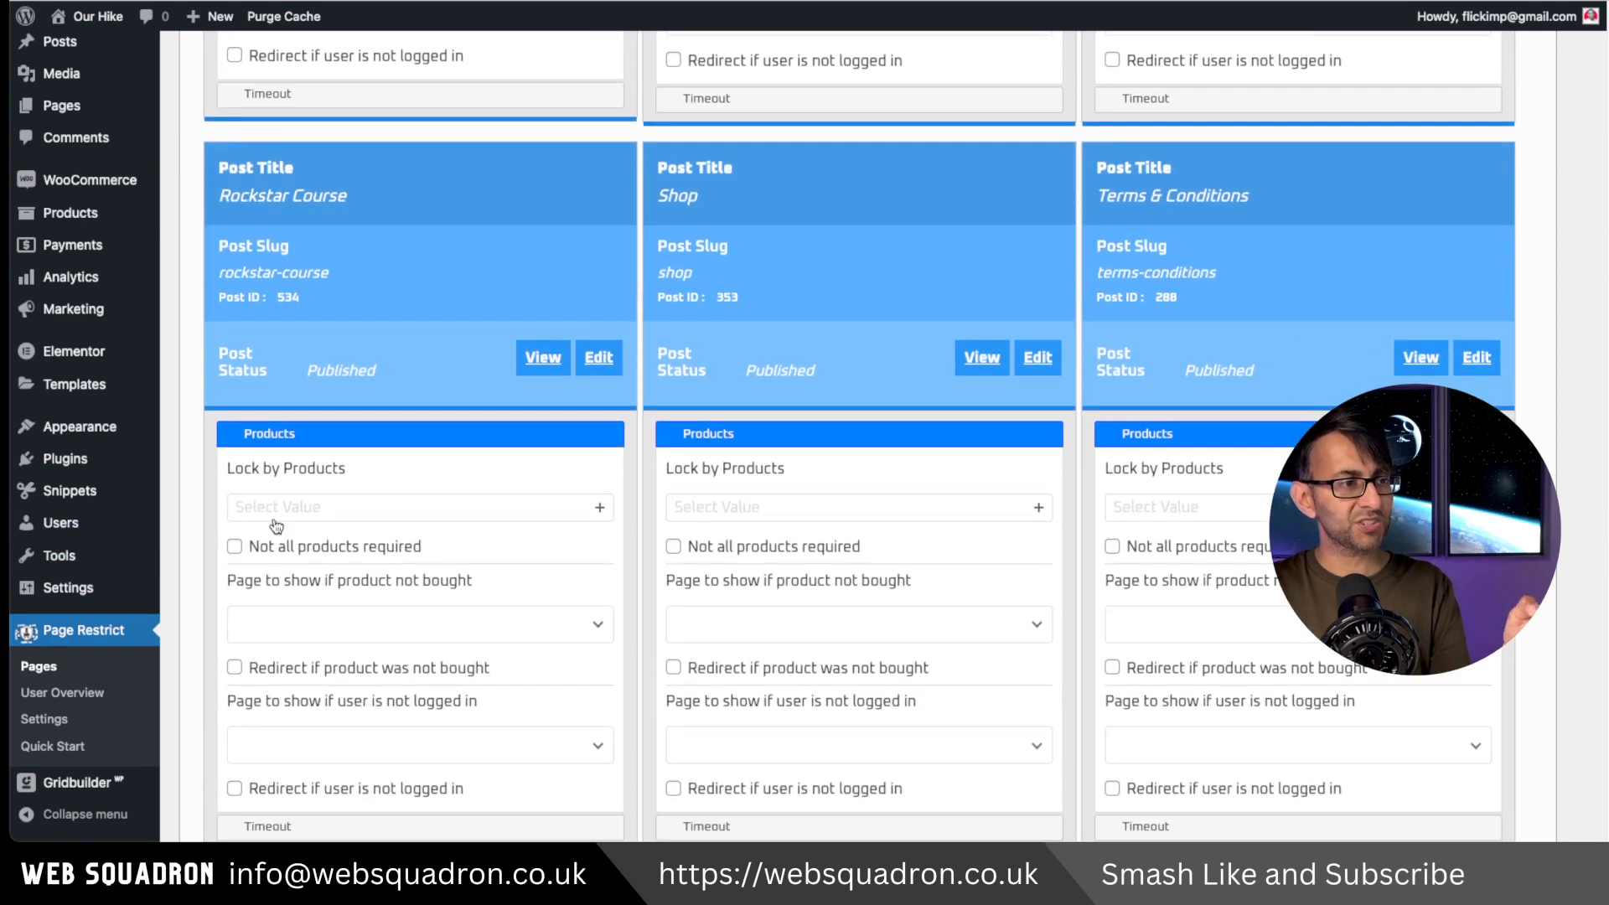
pyautogui.click(273, 521)
pyautogui.click(311, 641)
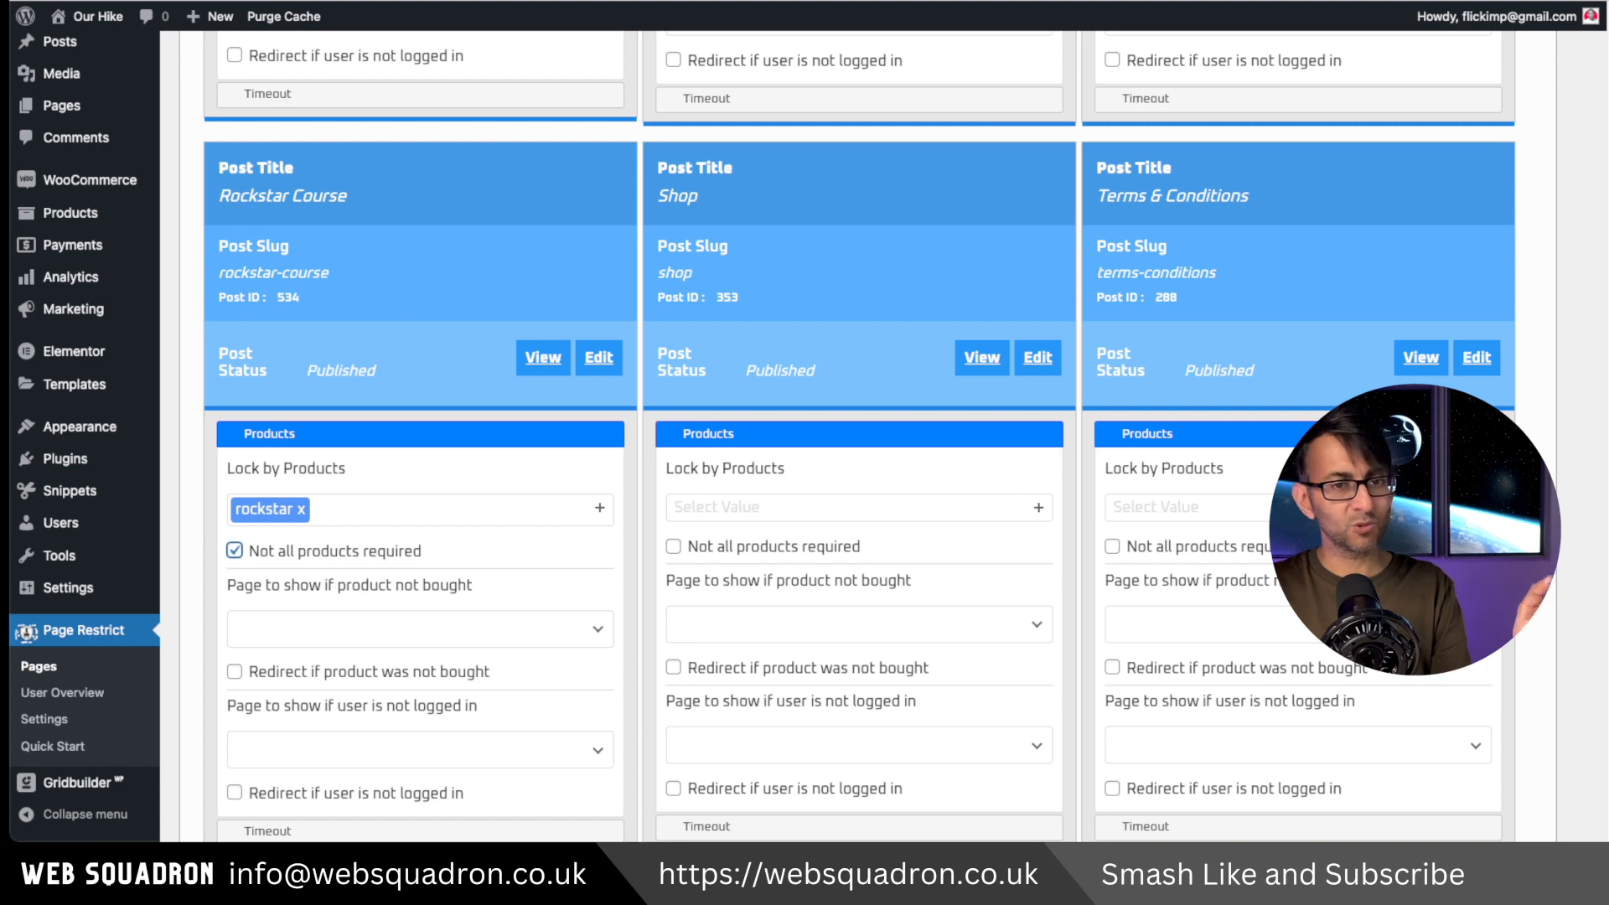
pyautogui.scroll(-3, 1014, 720)
pyautogui.click(888, 744)
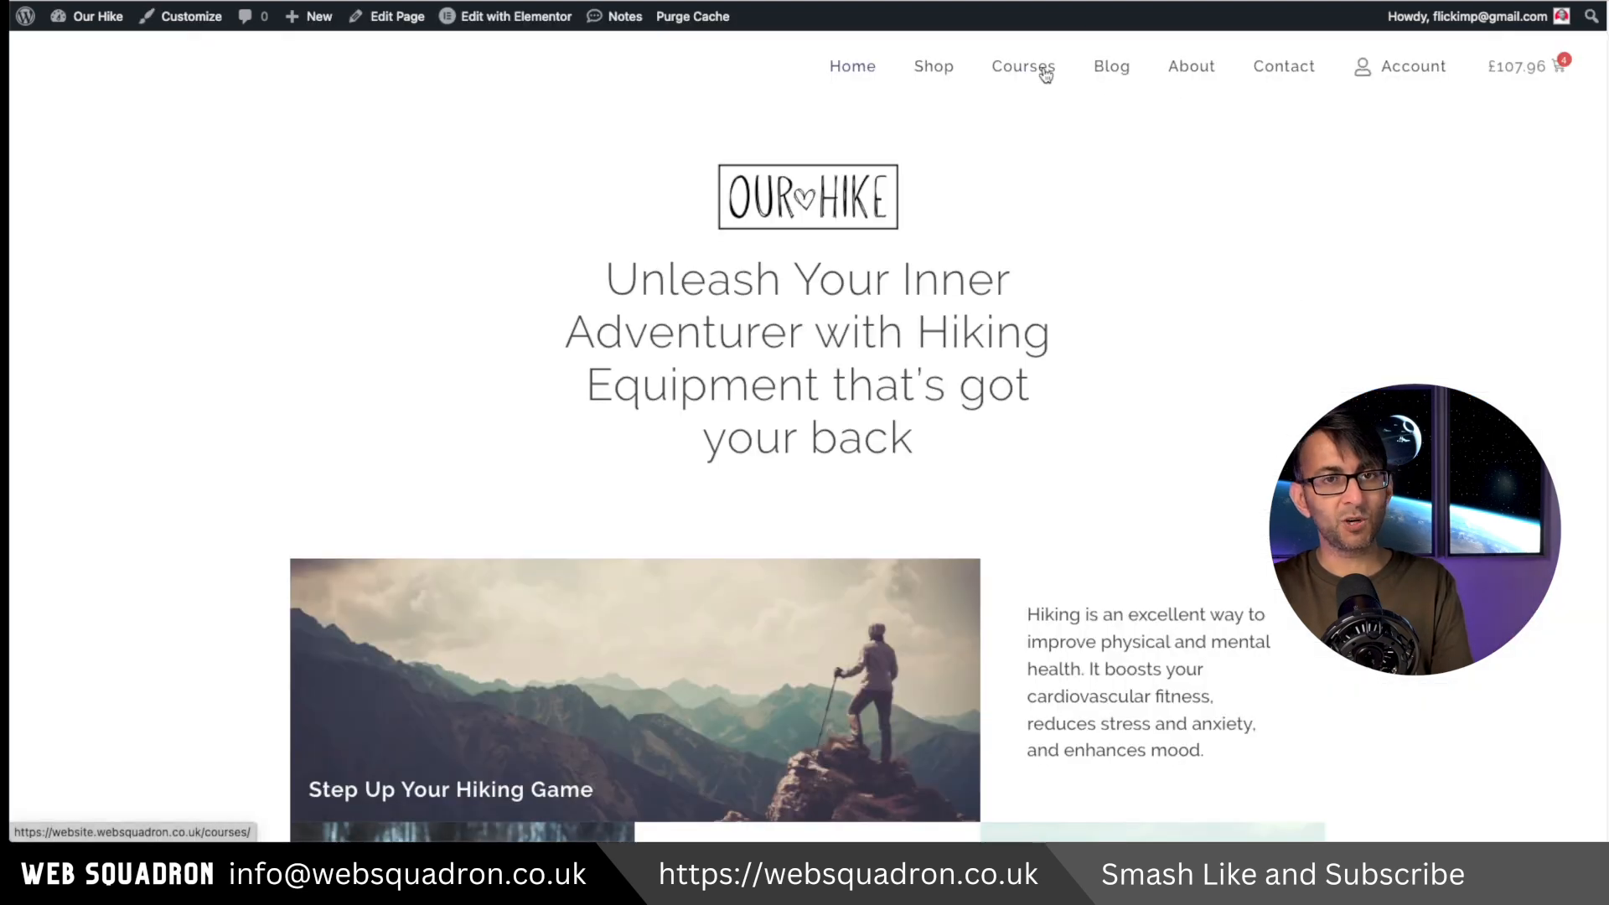
# Go through the site's home page to the Courses page and check the Hi-Kingmaker product details, returning to Courses
pyautogui.click(1046, 75)
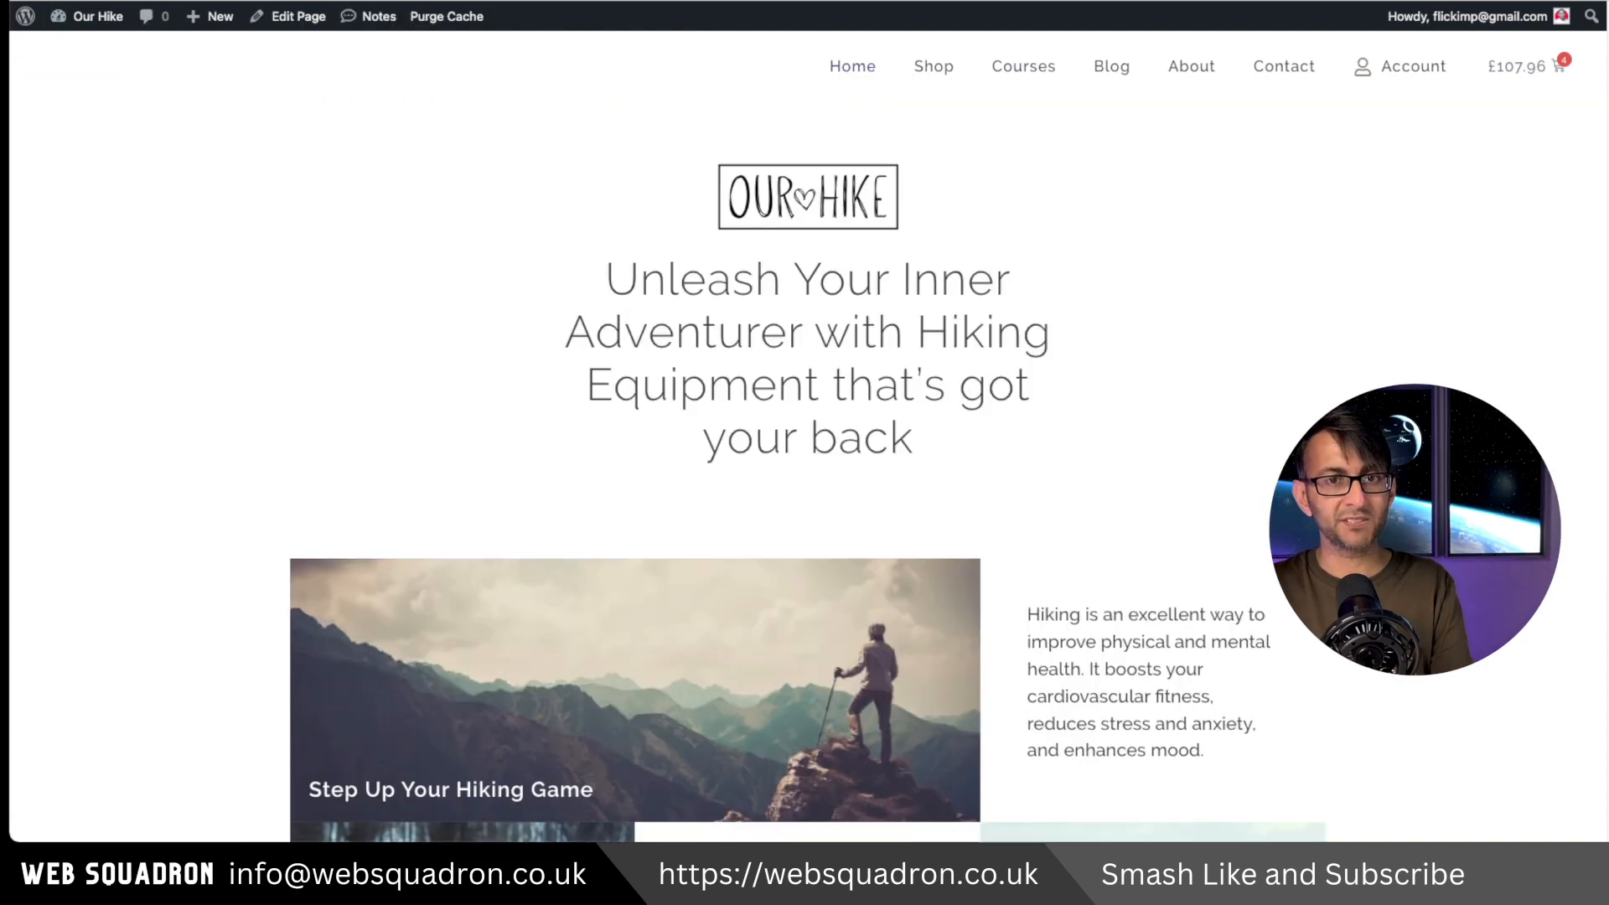
pyautogui.scroll(-15, 340, 457)
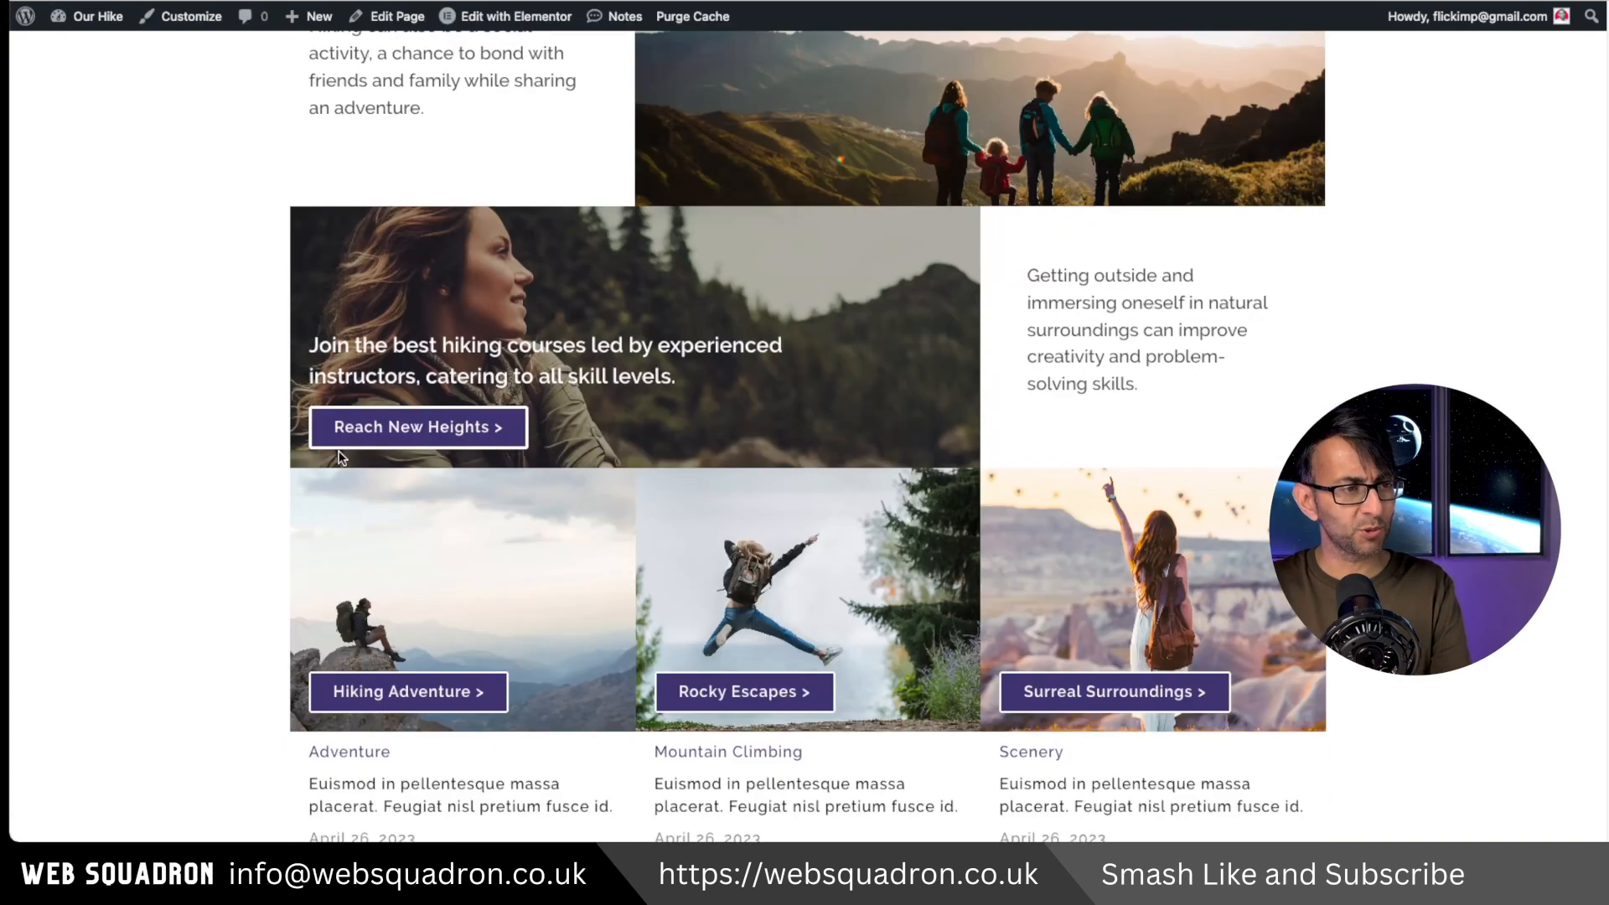
pyautogui.click(387, 425)
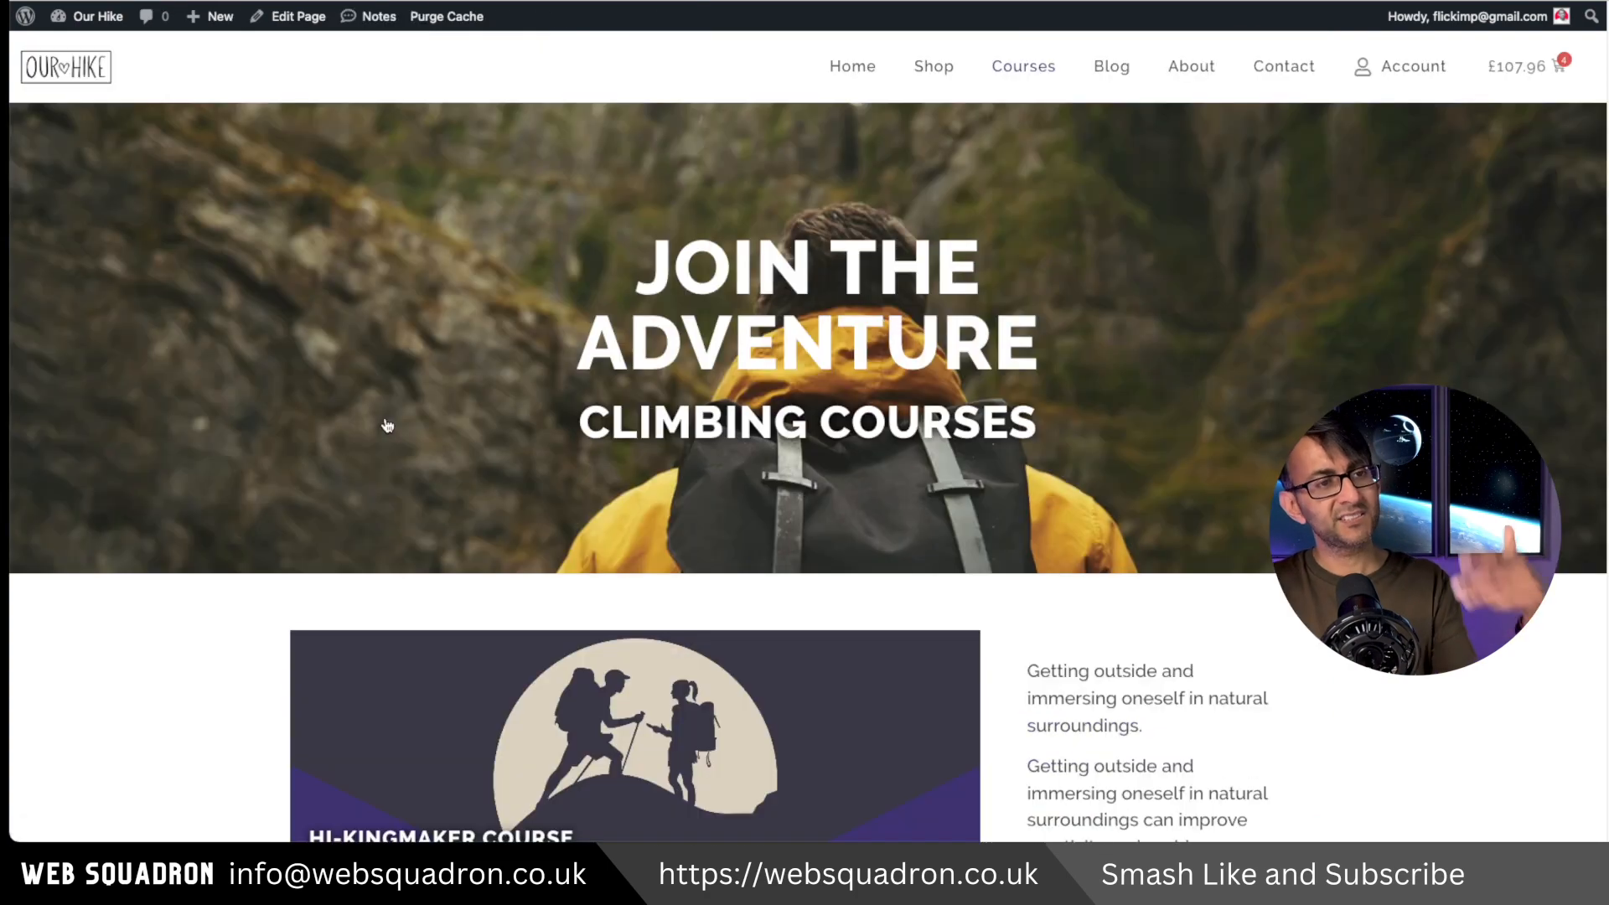
pyautogui.scroll(-5, 532, 400)
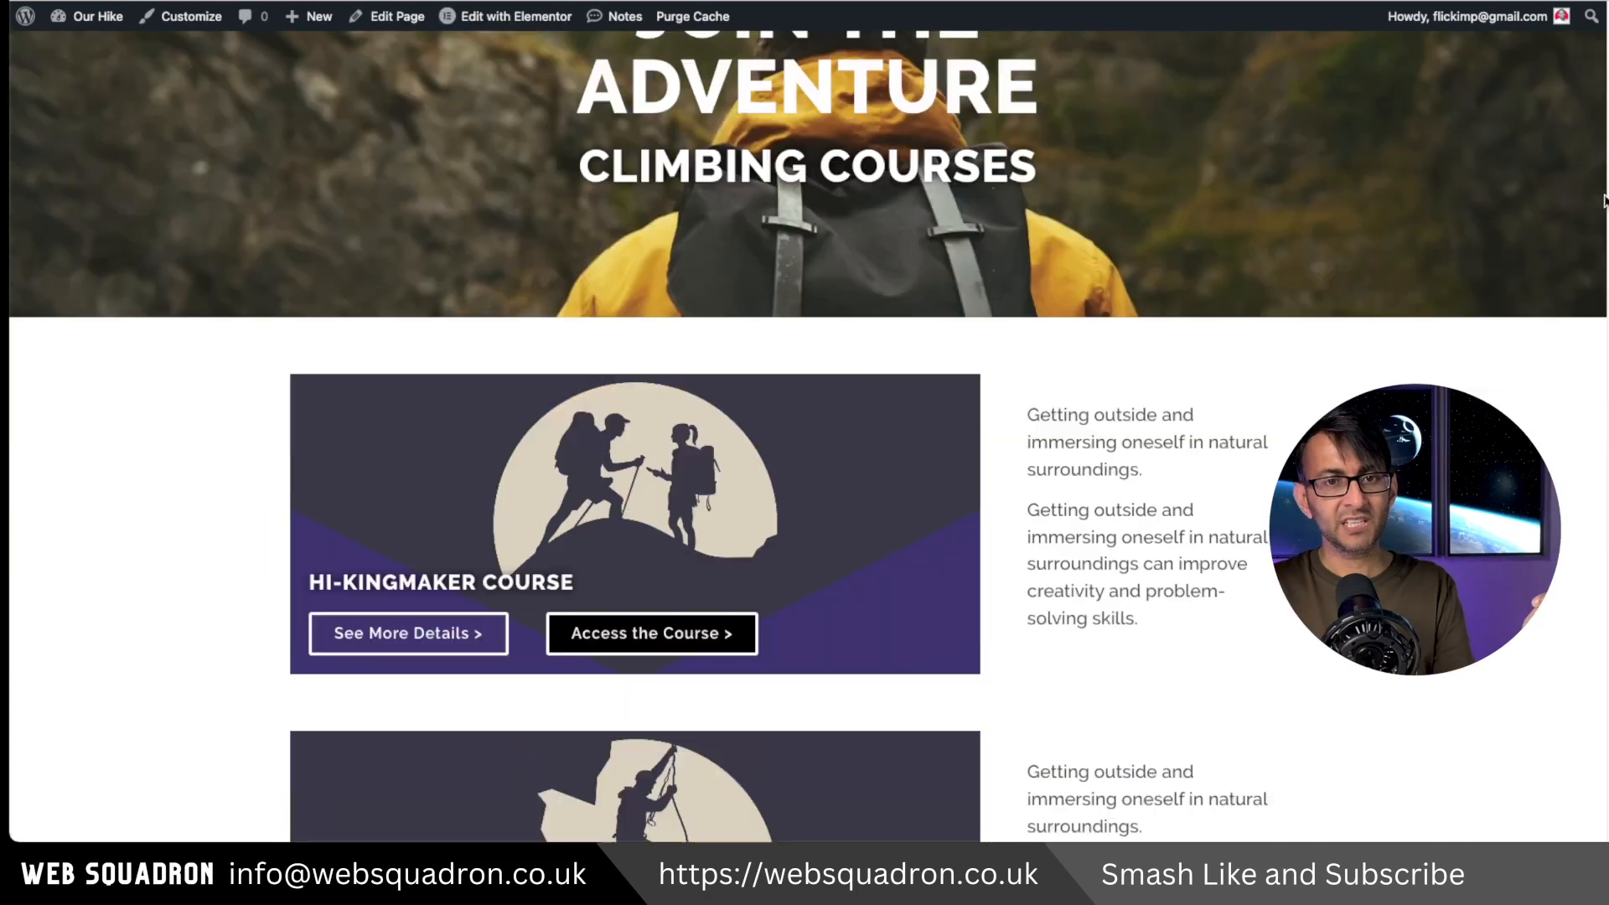
pyautogui.click(437, 452)
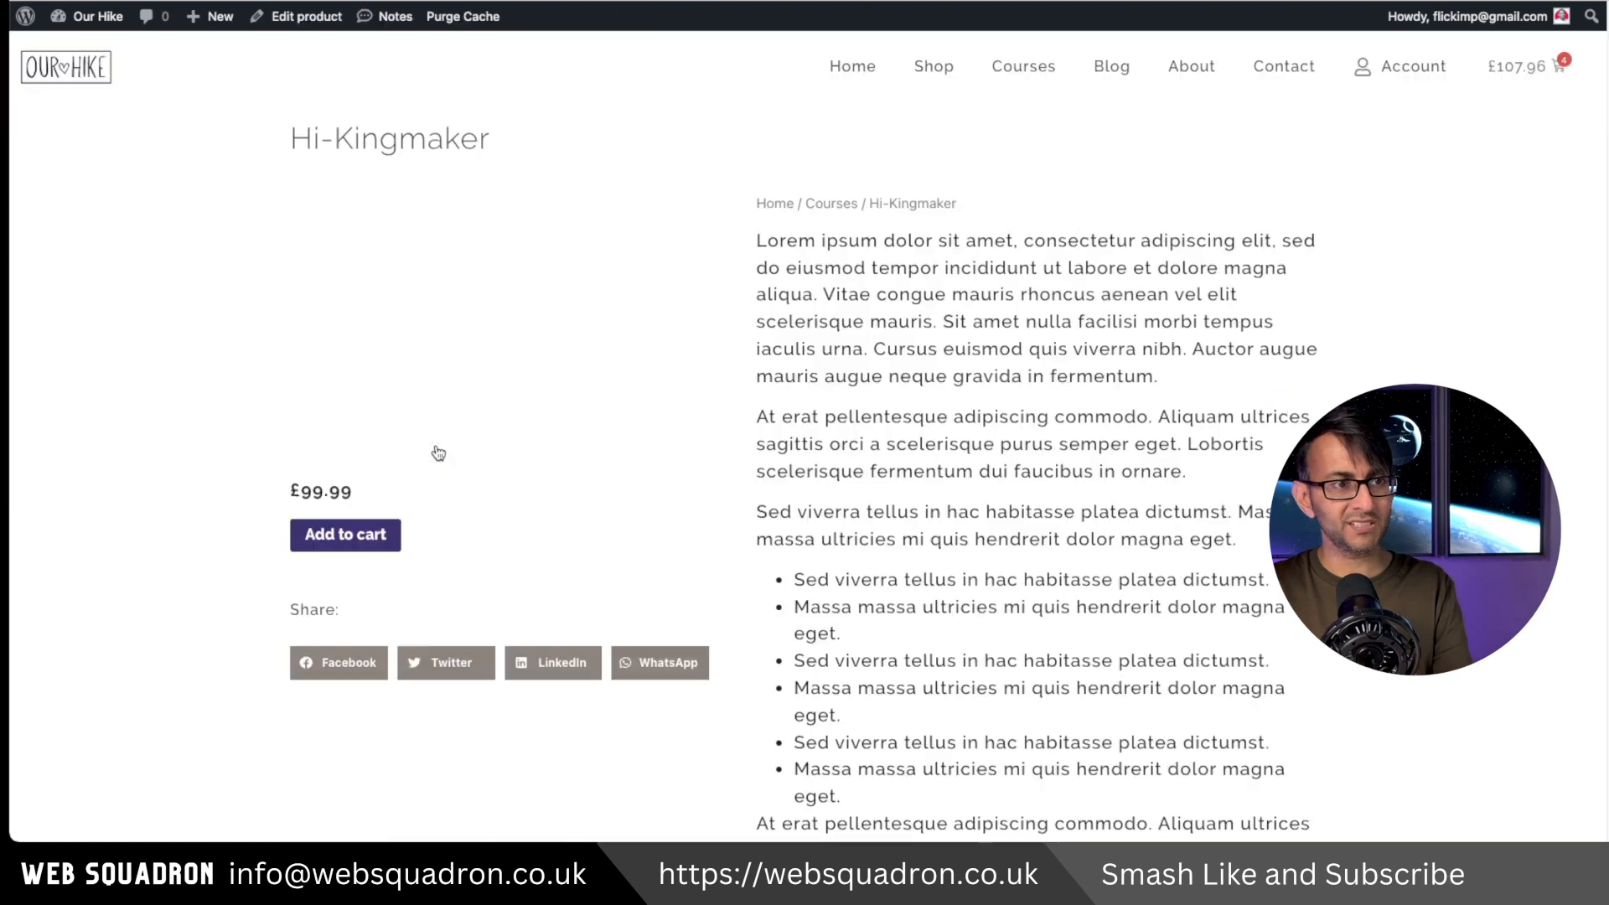
pyautogui.hotkey('alt', 'Left')
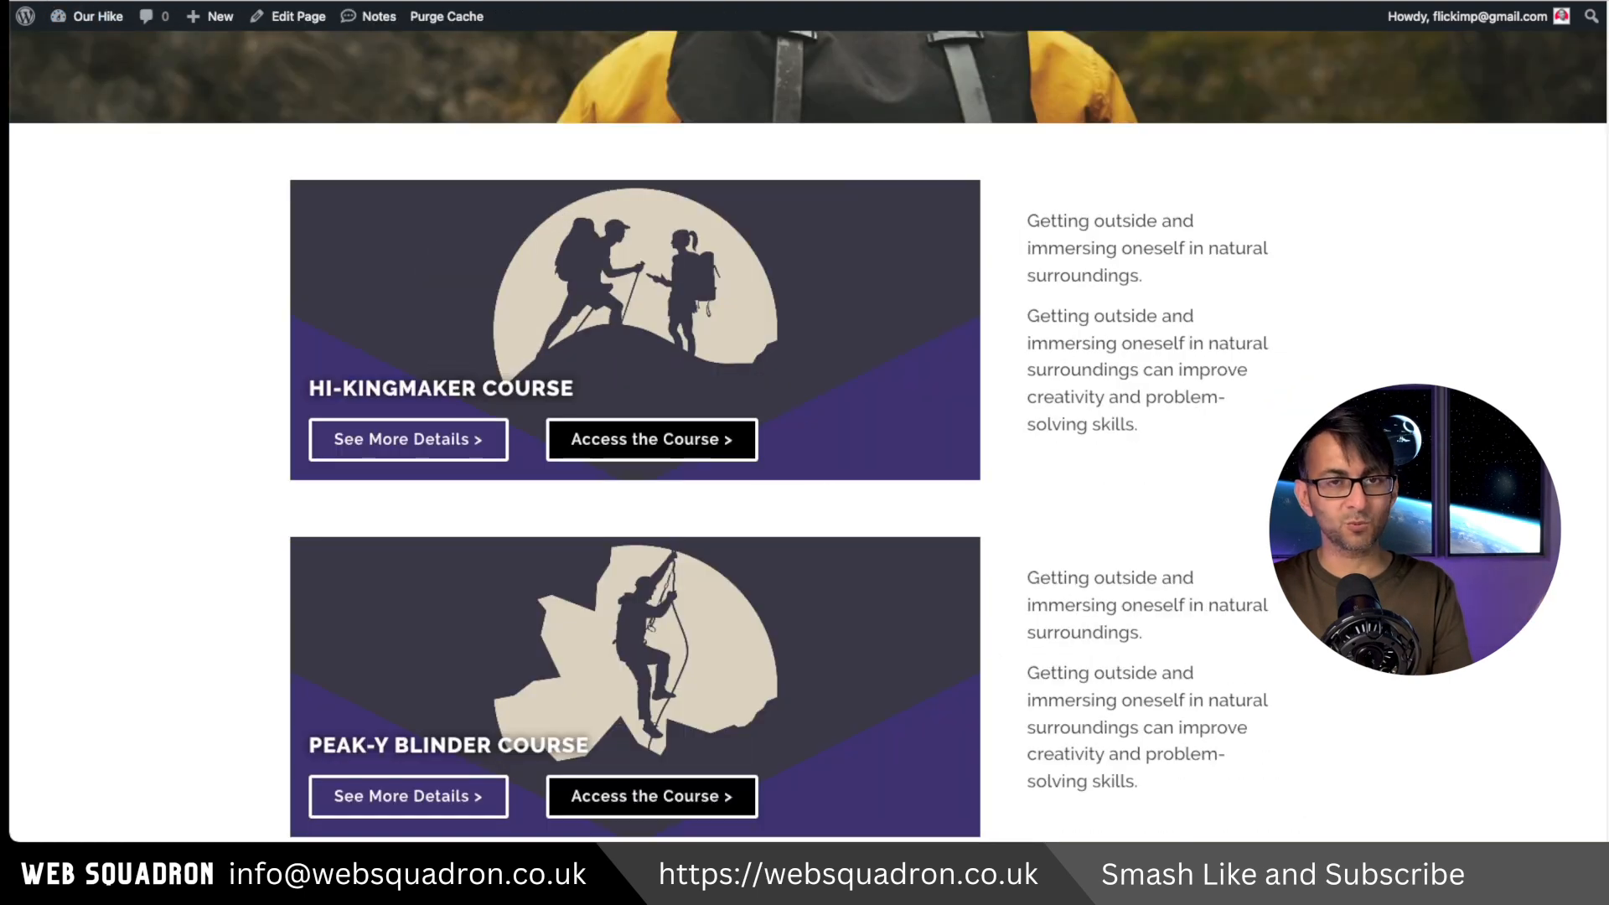
# Test access to the restricted Hi-Kingmaker course page, follow its product link, and return to the Courses page
pyautogui.click(709, 444)
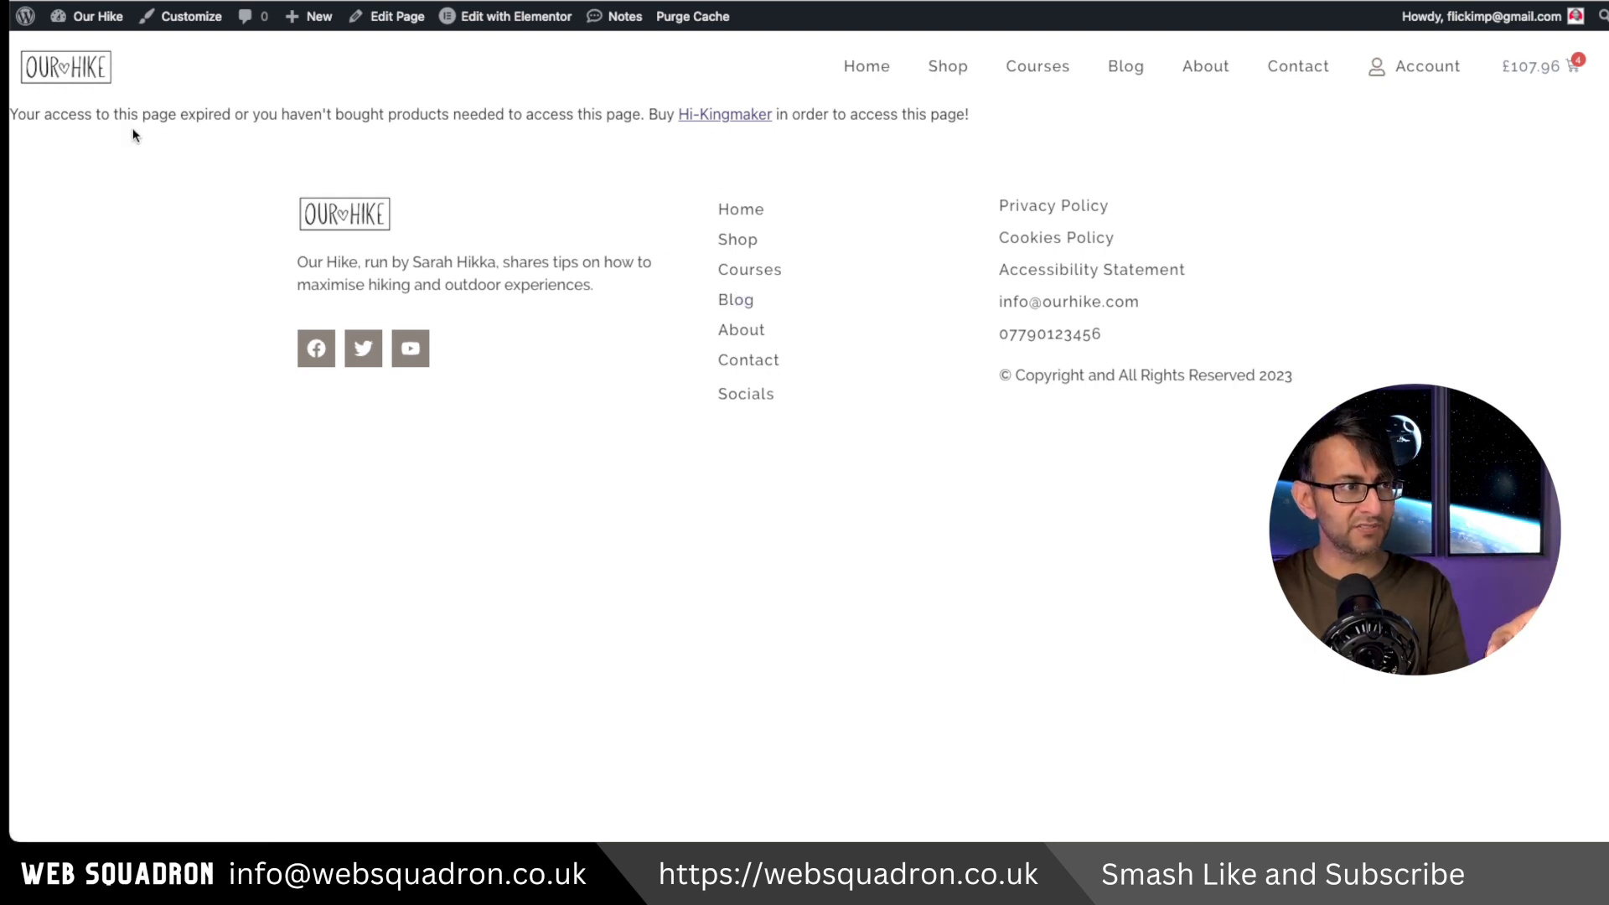
pyautogui.click(708, 118)
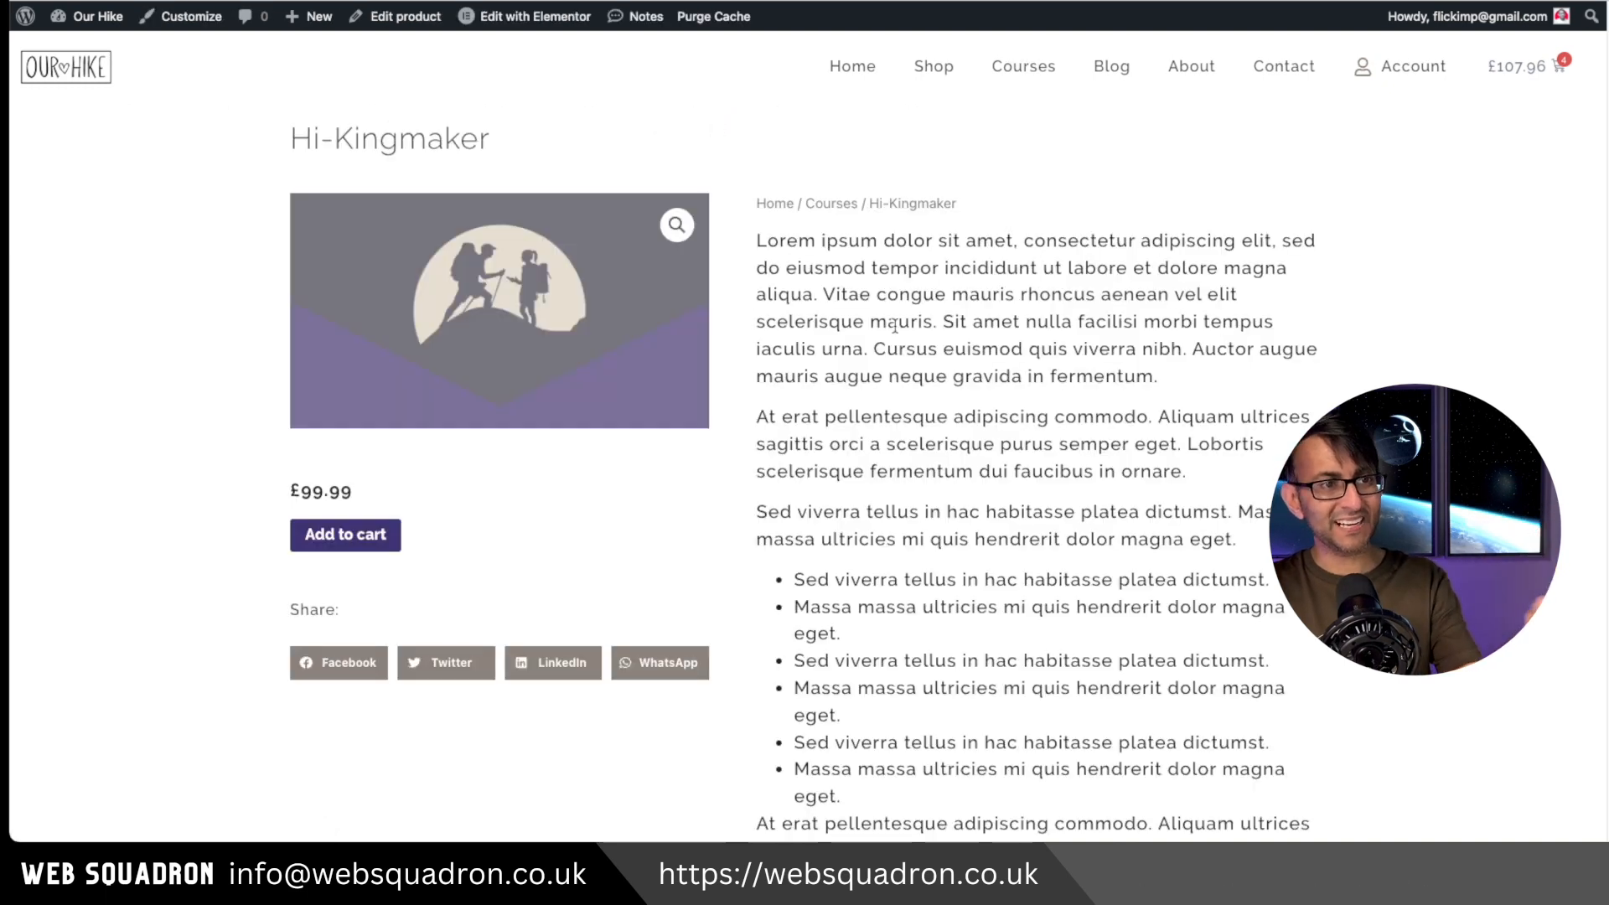
pyautogui.hotkey('alt', 'Left')
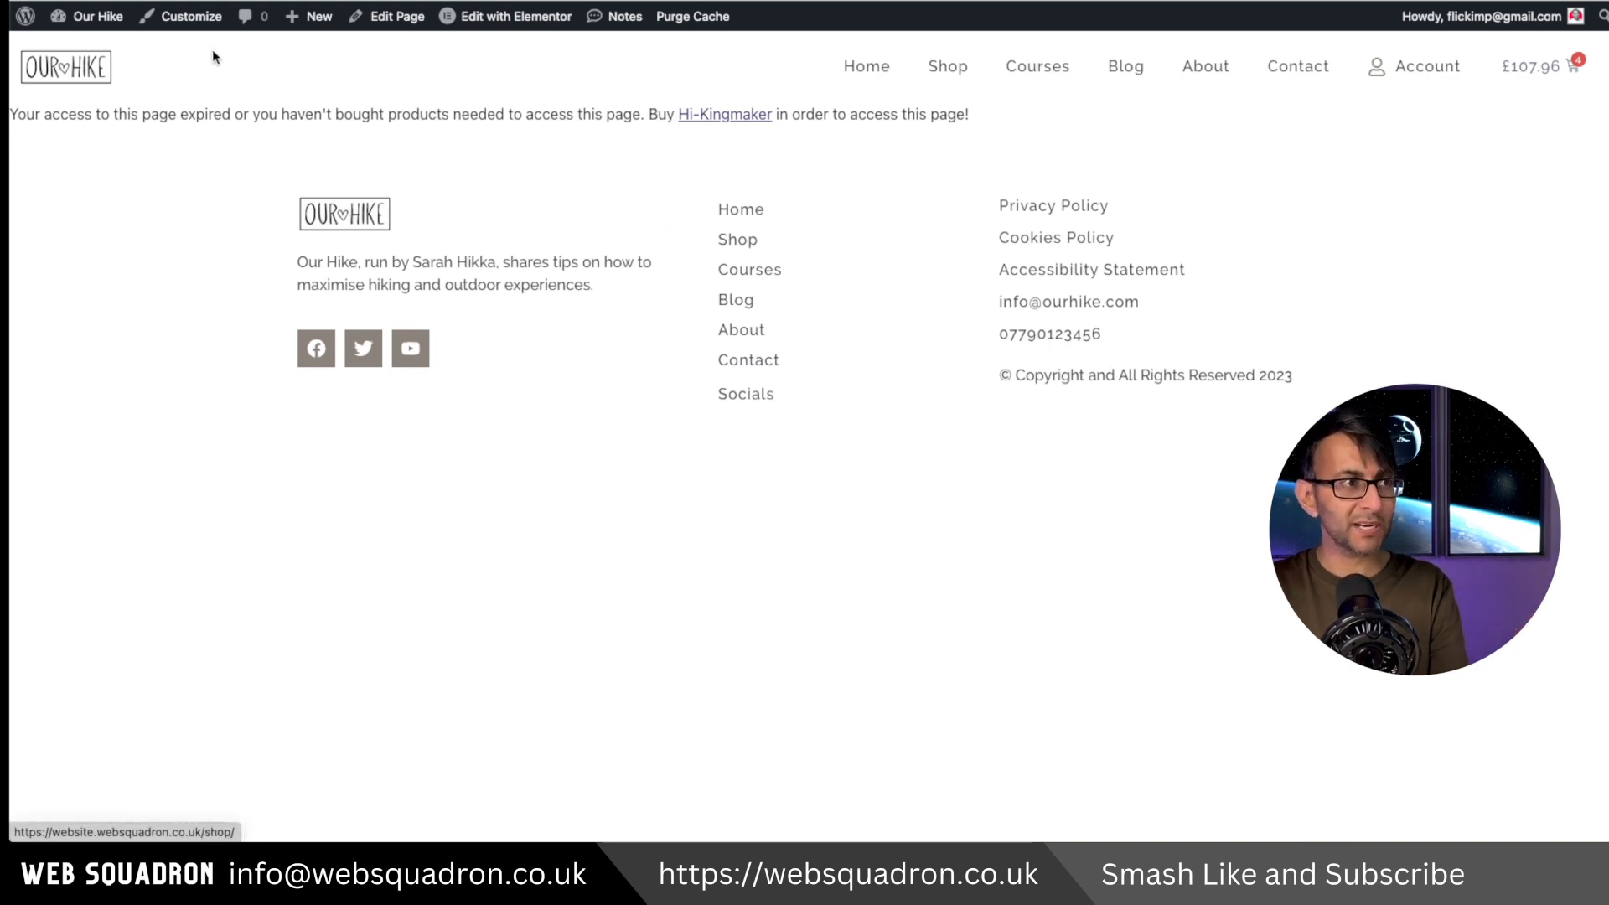
pyautogui.hotkey('alt', 'Left')
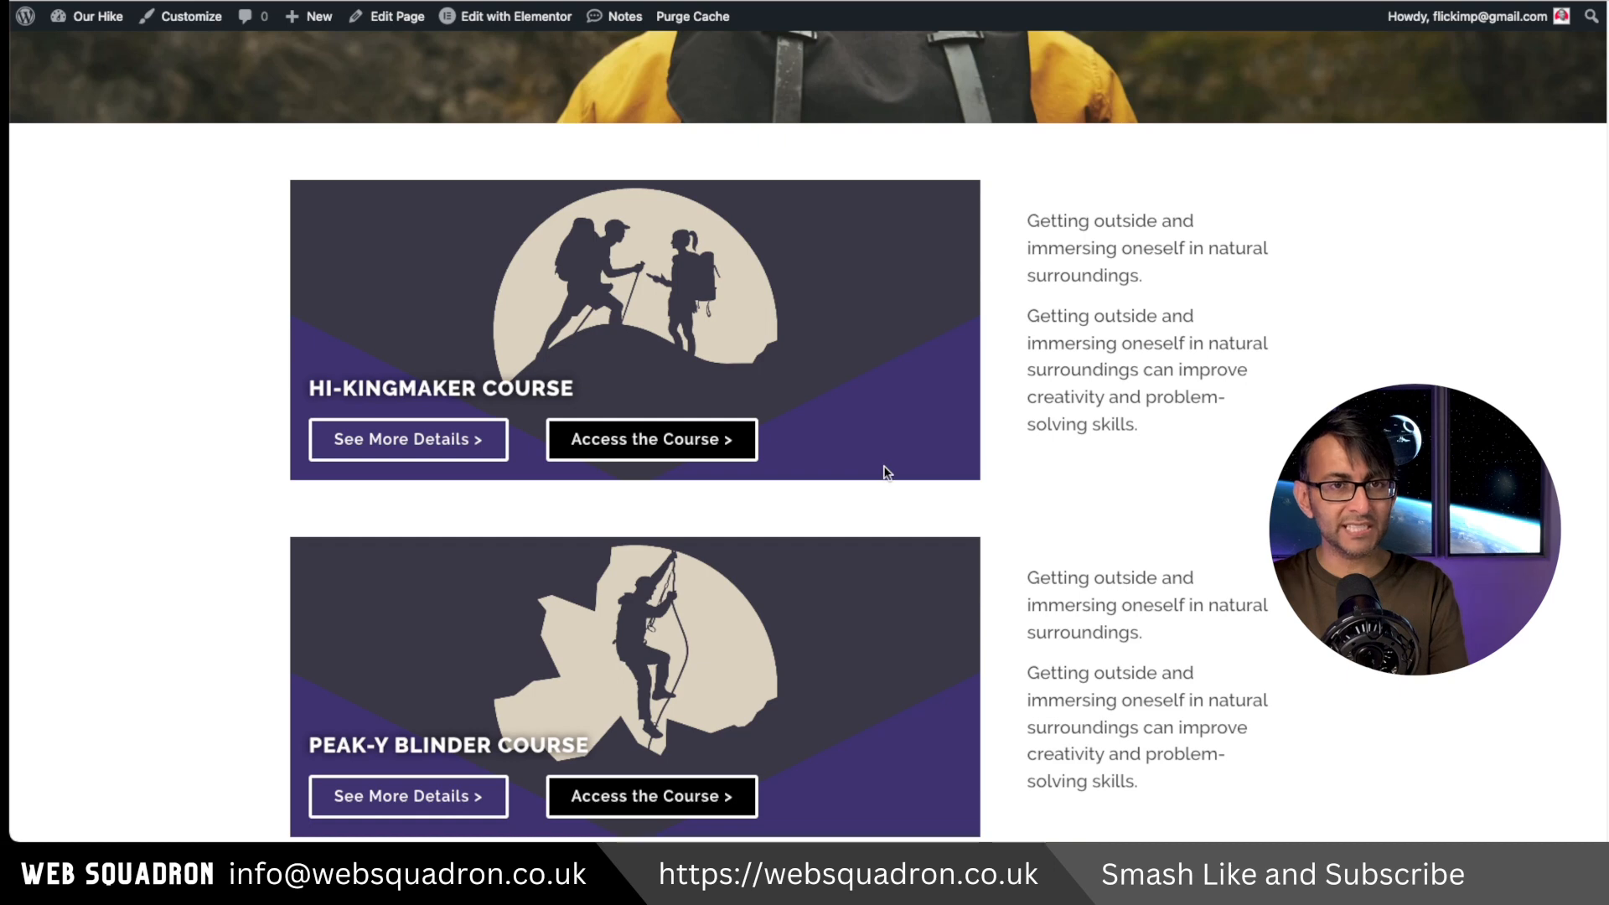
# Add the All-Terrain rucksack from the shop and the Rockstar course from the Courses page to the cart
pyautogui.scroll(-1, 781, 459)
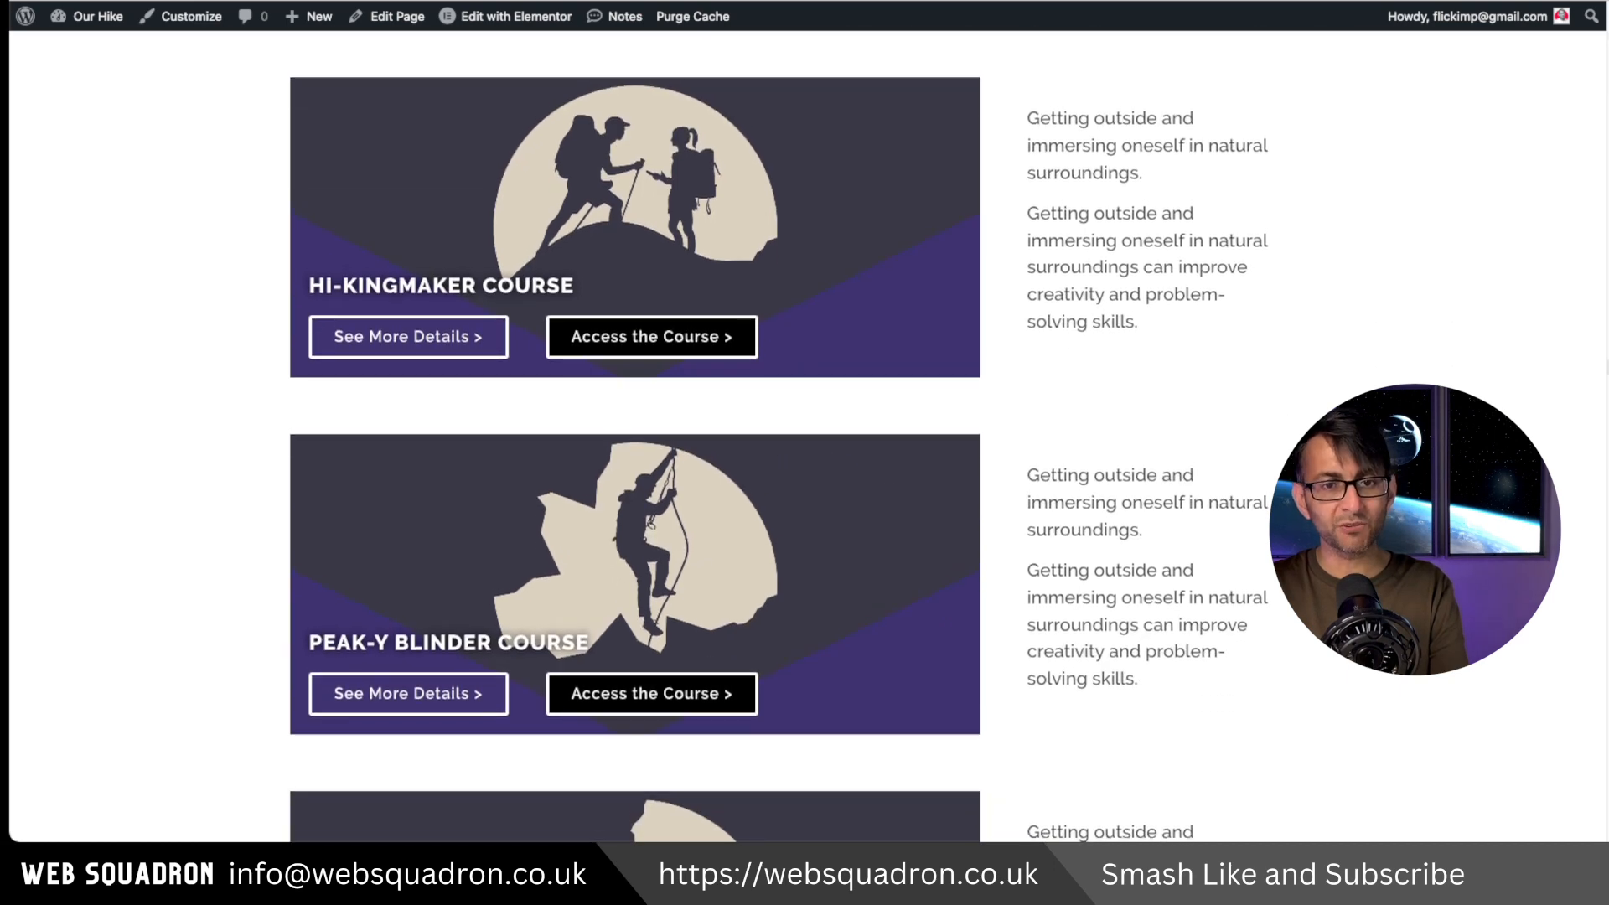
pyautogui.scroll(6, 1597, 106)
pyautogui.click(948, 78)
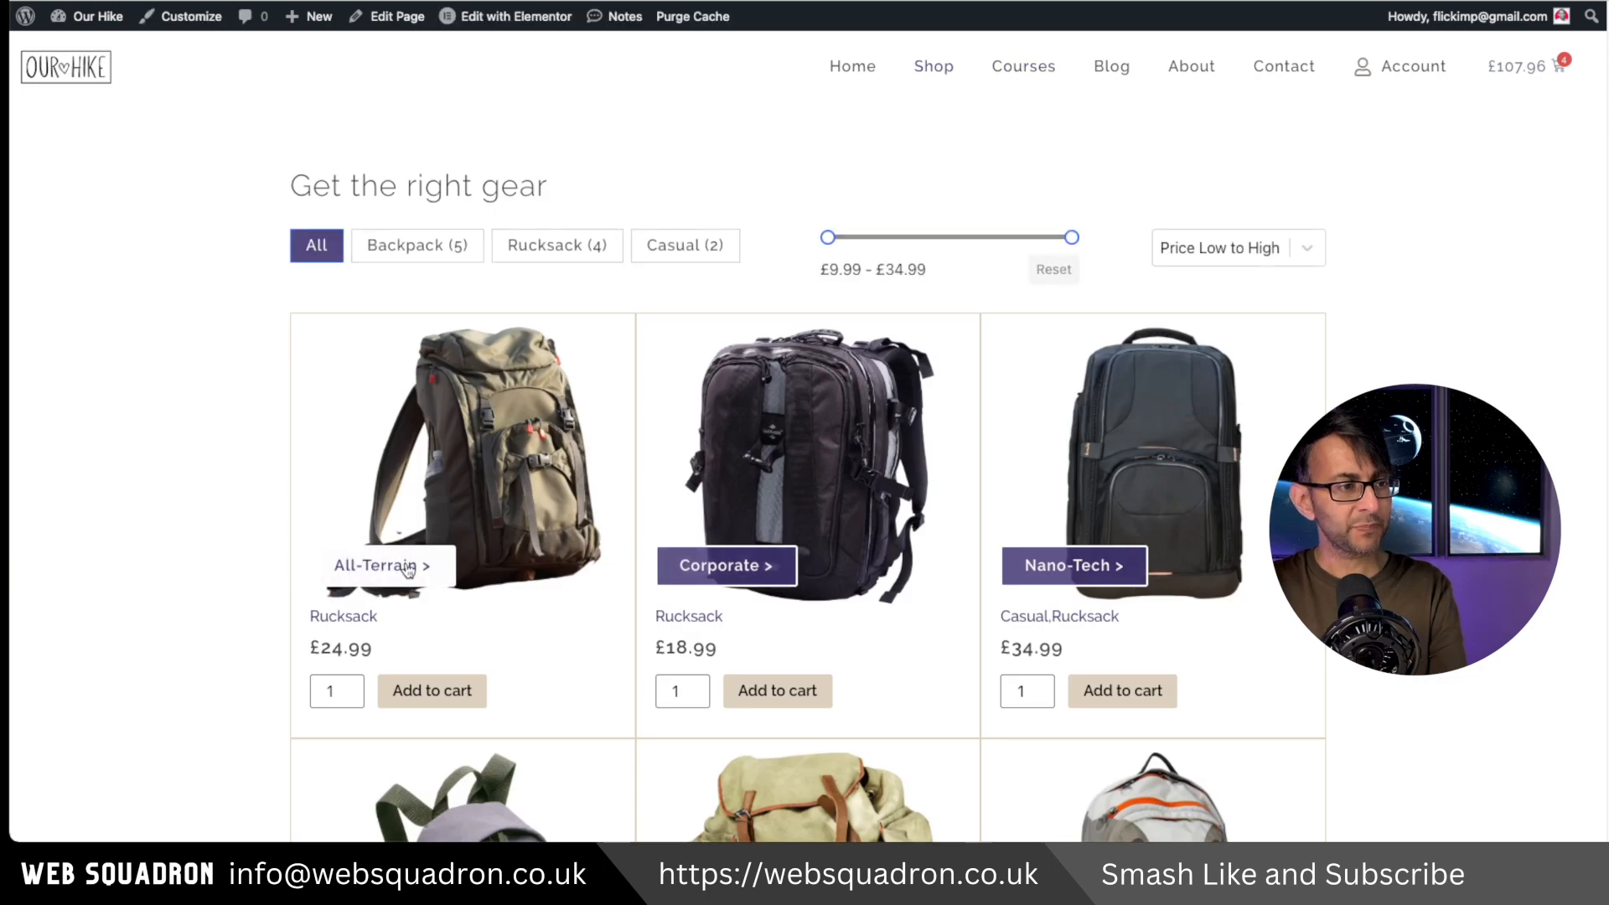
pyautogui.click(408, 569)
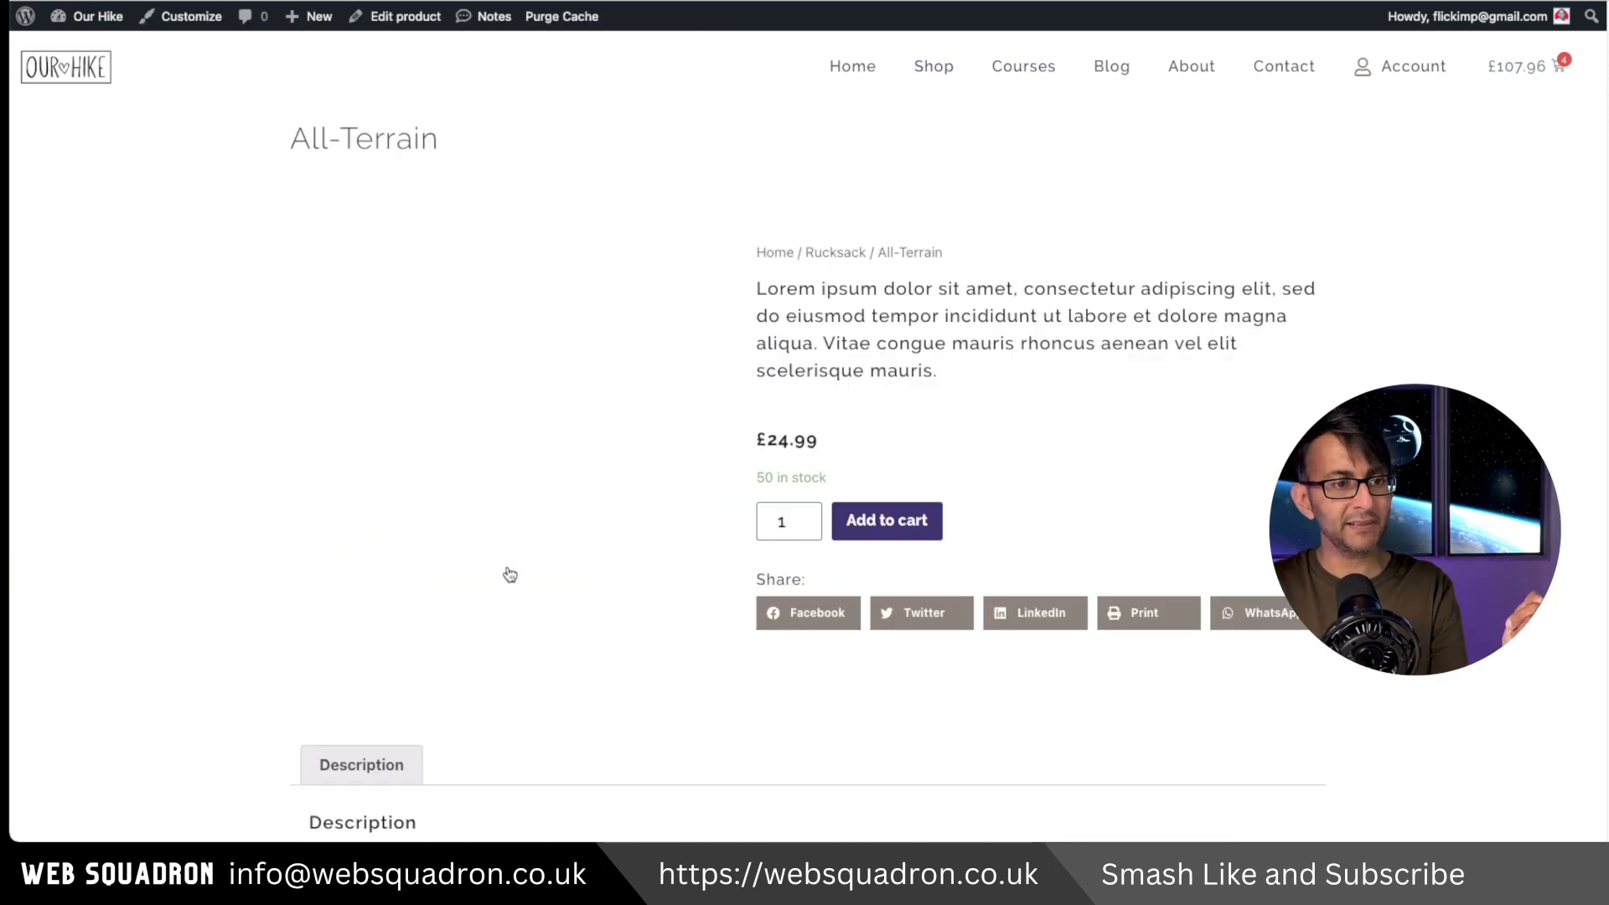
pyautogui.click(892, 542)
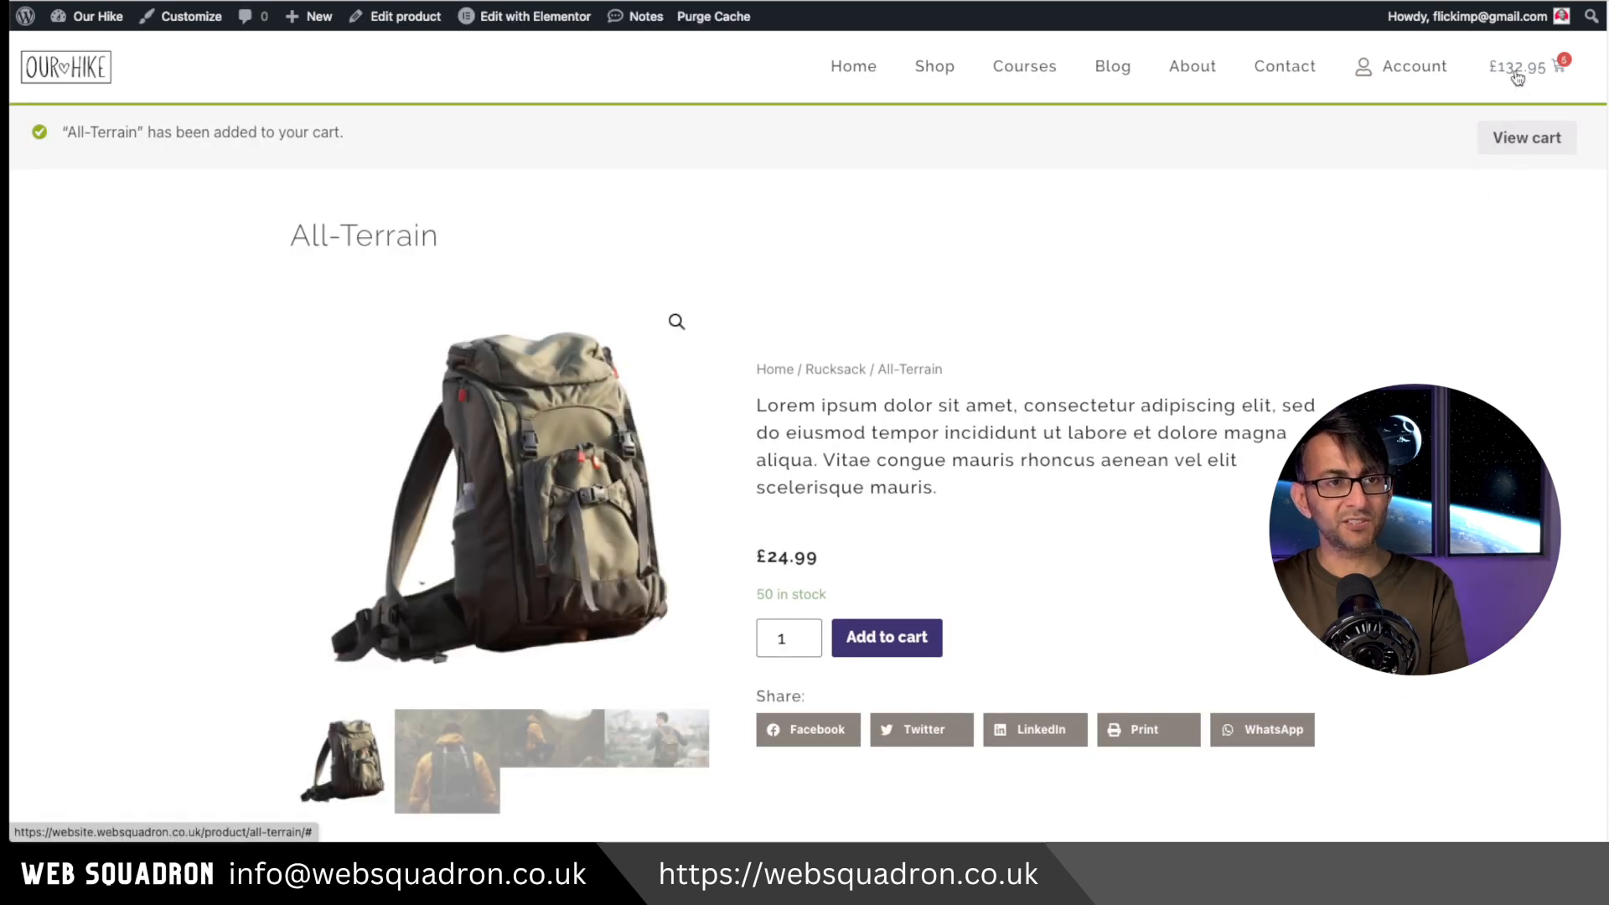
pyautogui.click(1034, 75)
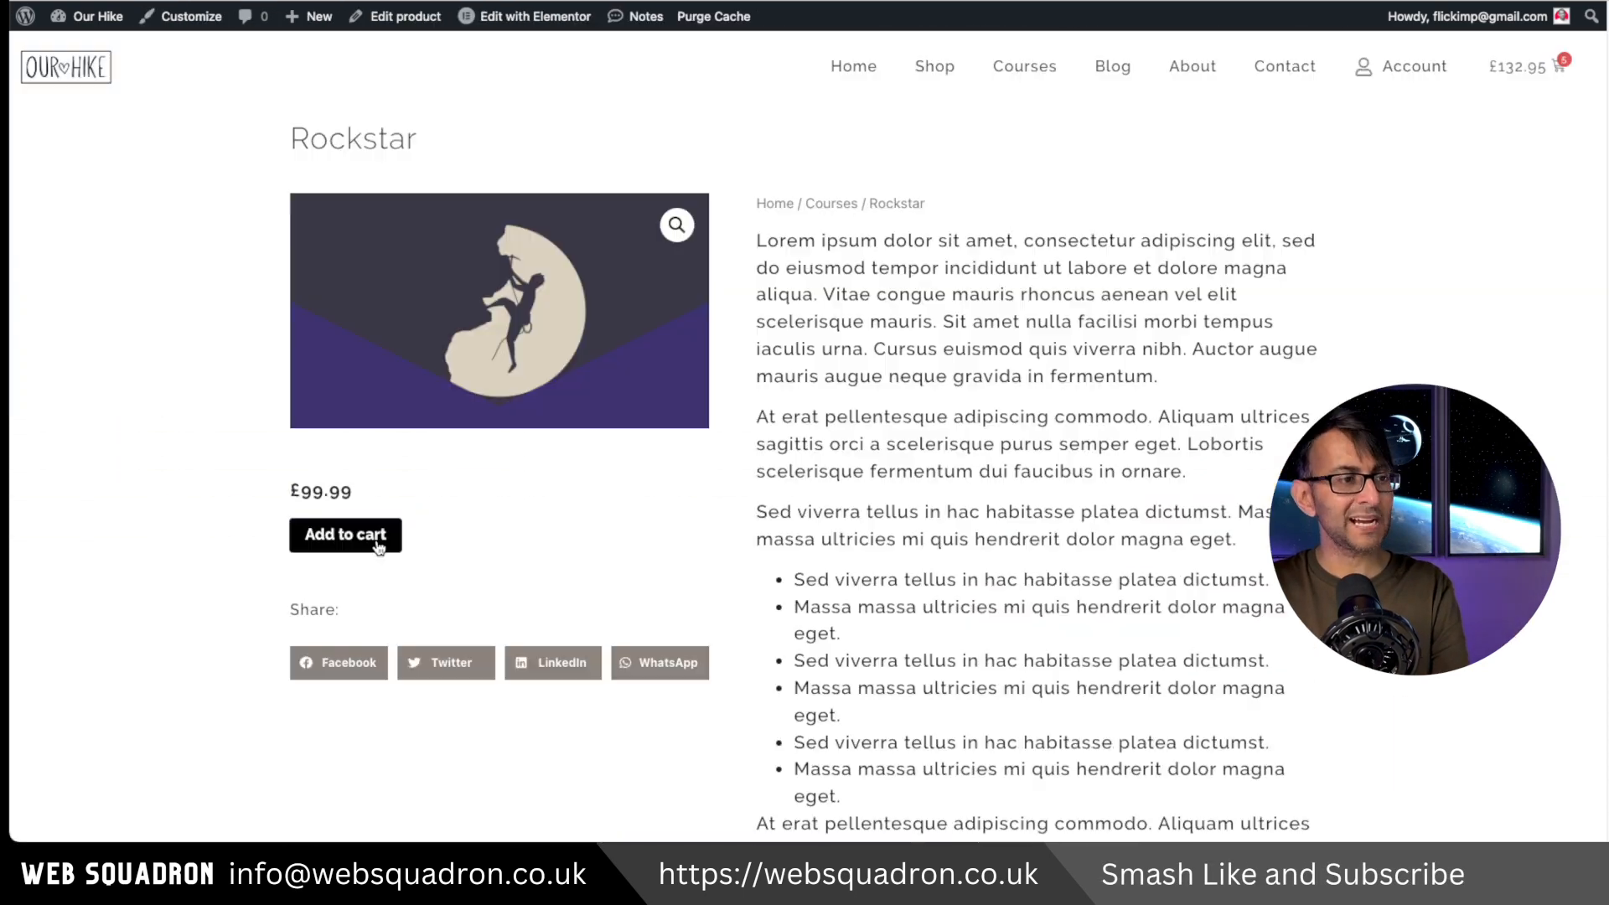
pyautogui.click(344, 532)
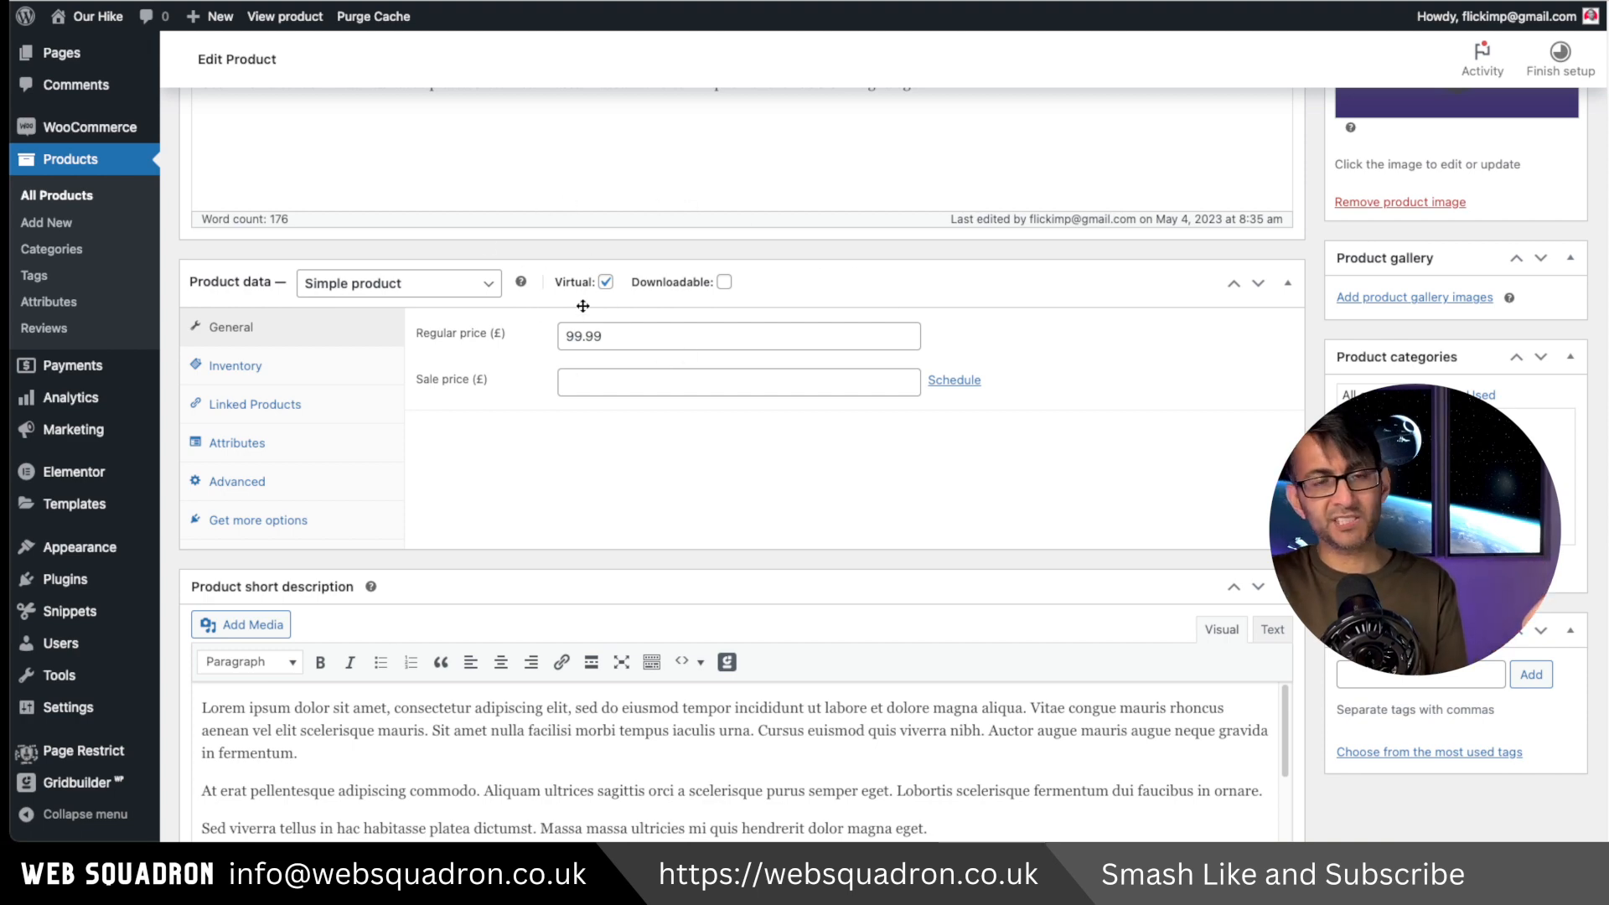
# Set the Rockstar course product's regular price to £19.99 and update the product
pyautogui.moveTo(621, 336); pyautogui.dragTo(546, 344)
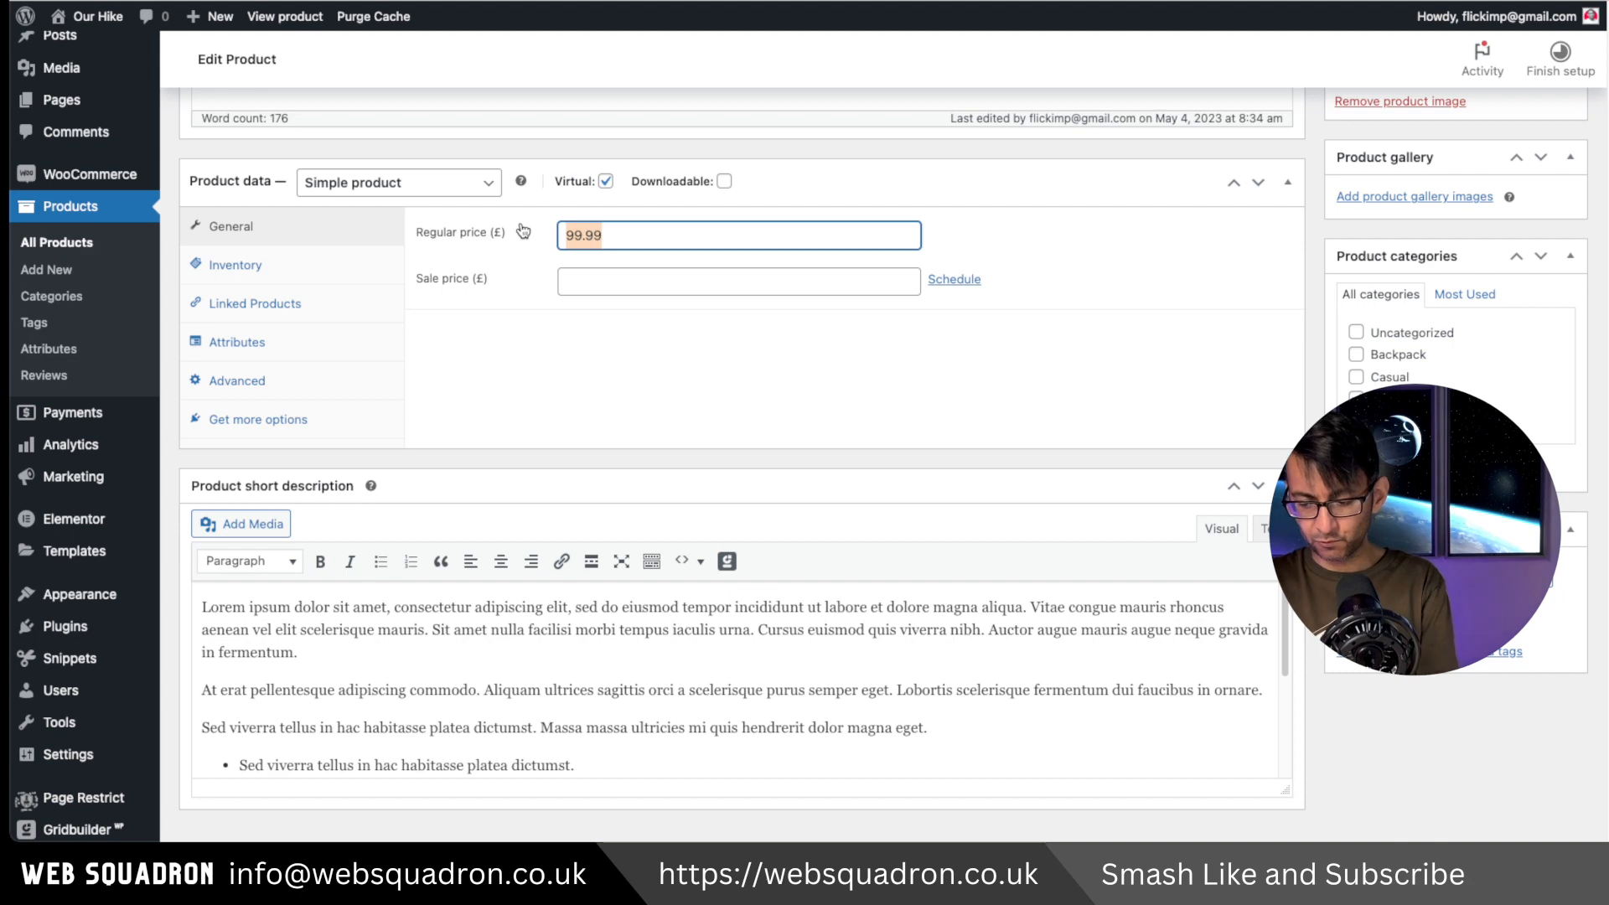
pyautogui.write('19.99')
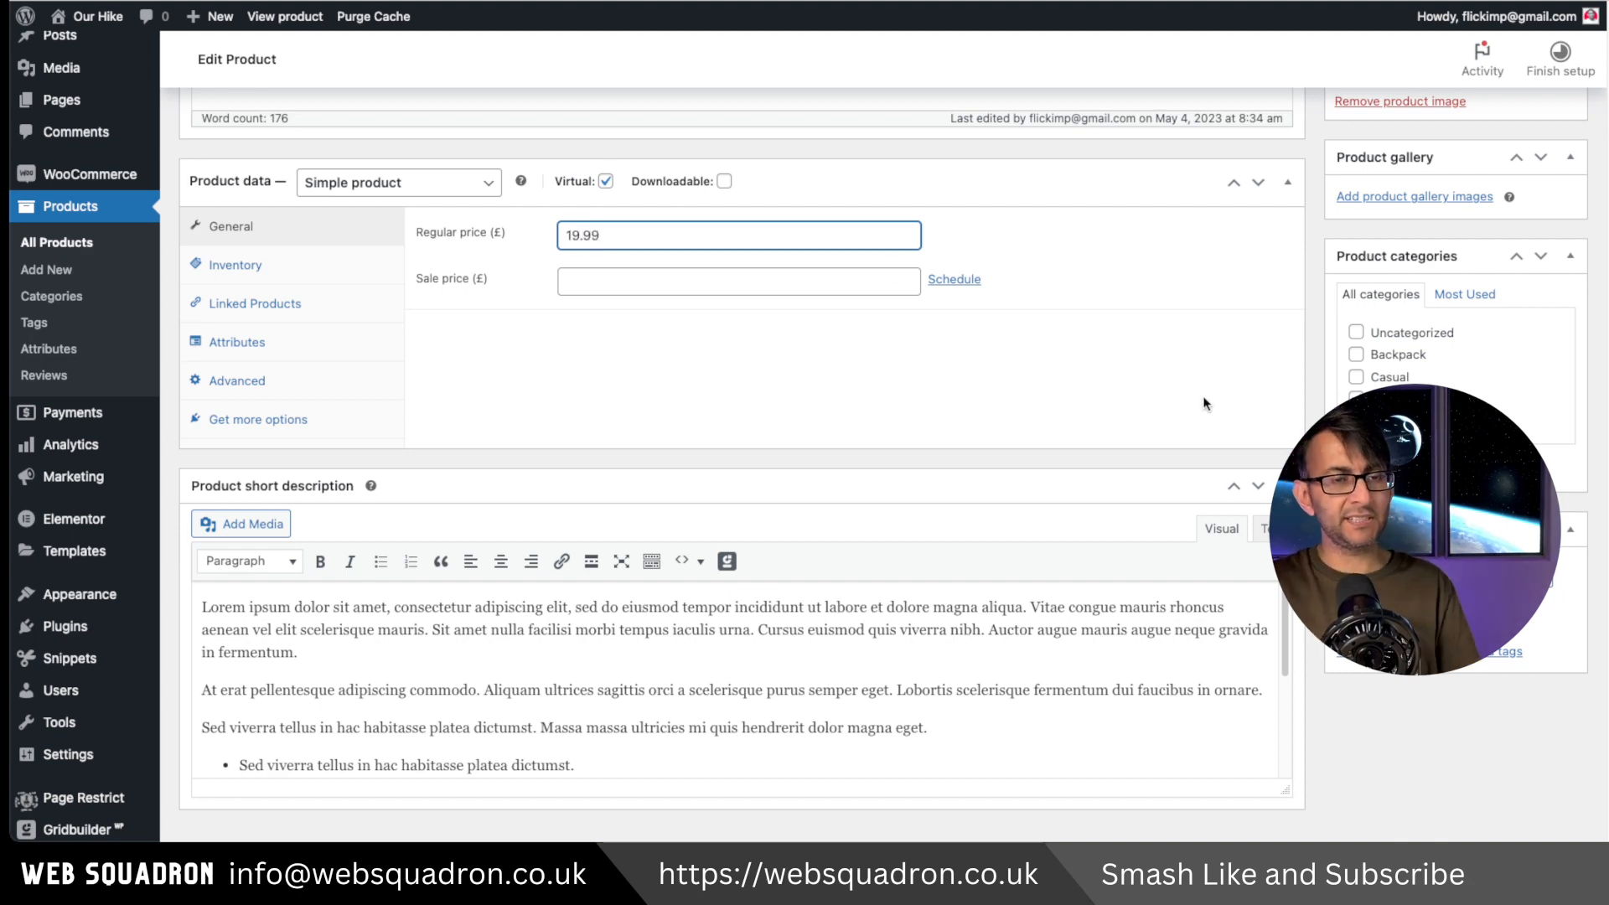
pyautogui.scroll(10, 1252, 410)
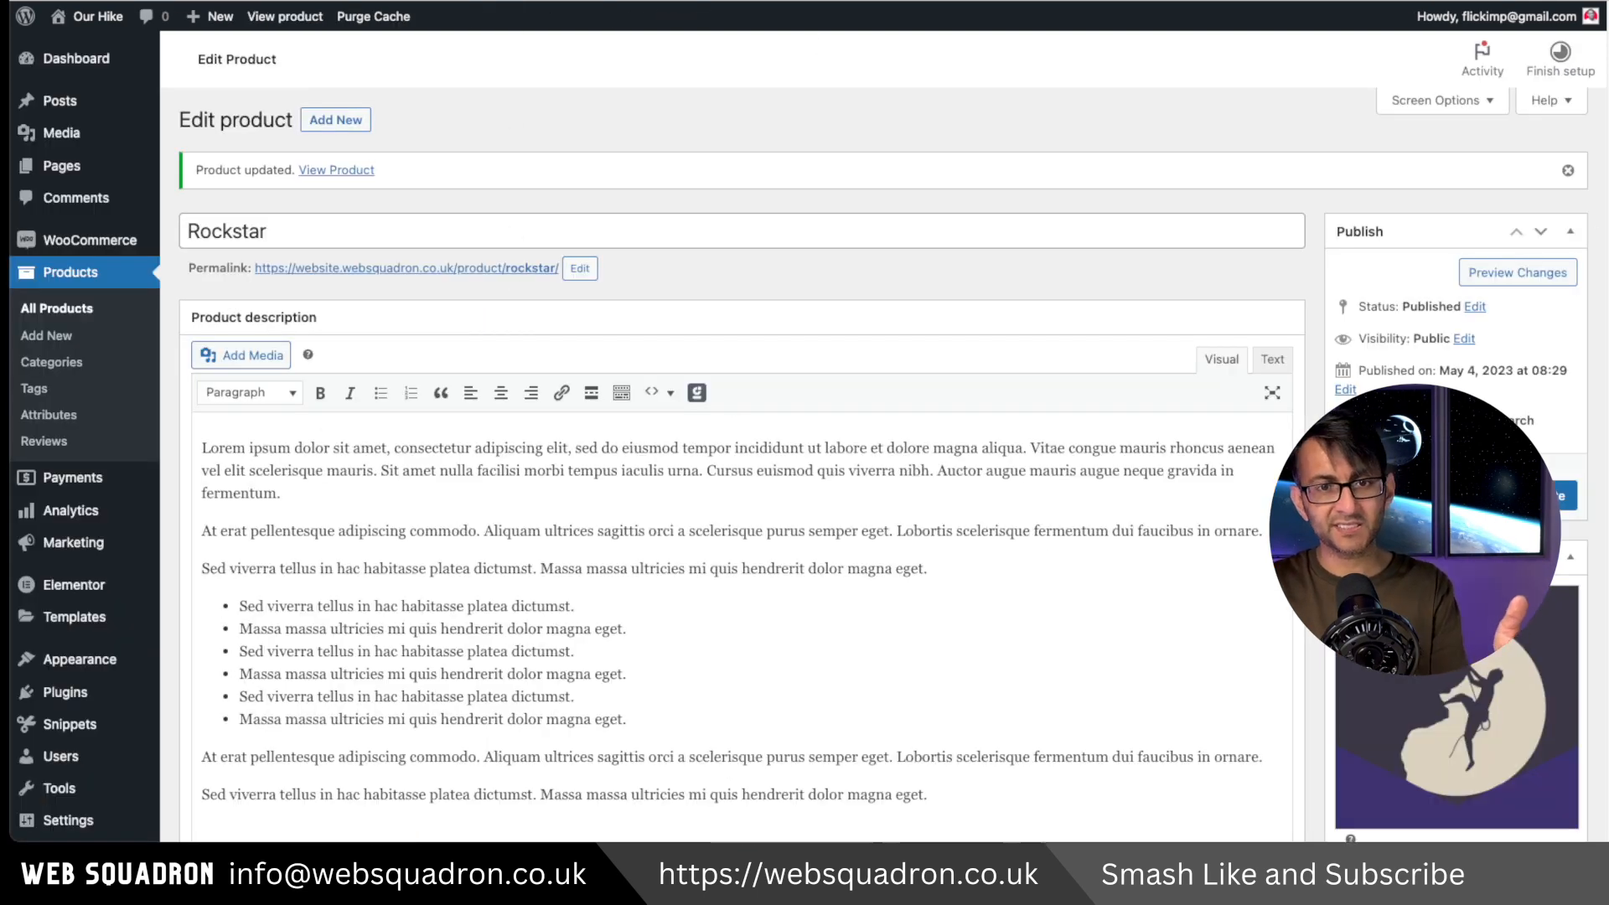
pyautogui.scroll(-8, 613, 389)
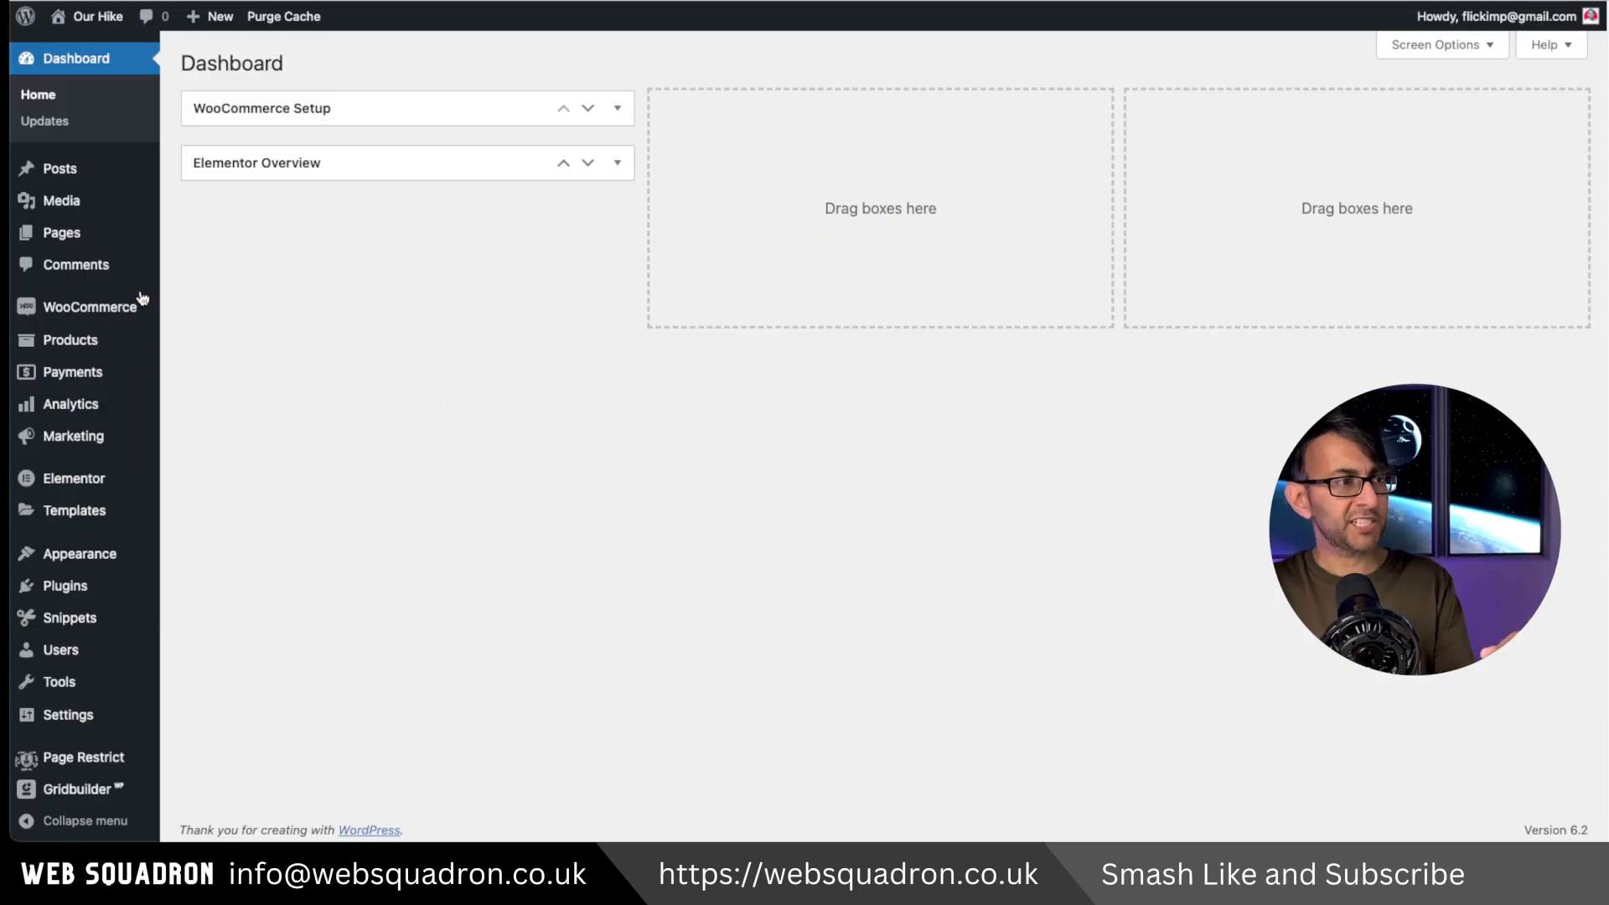
# Start a new manual WooCommerce order and add one Rockstar course product to it
pyautogui.moveTo(86, 315)
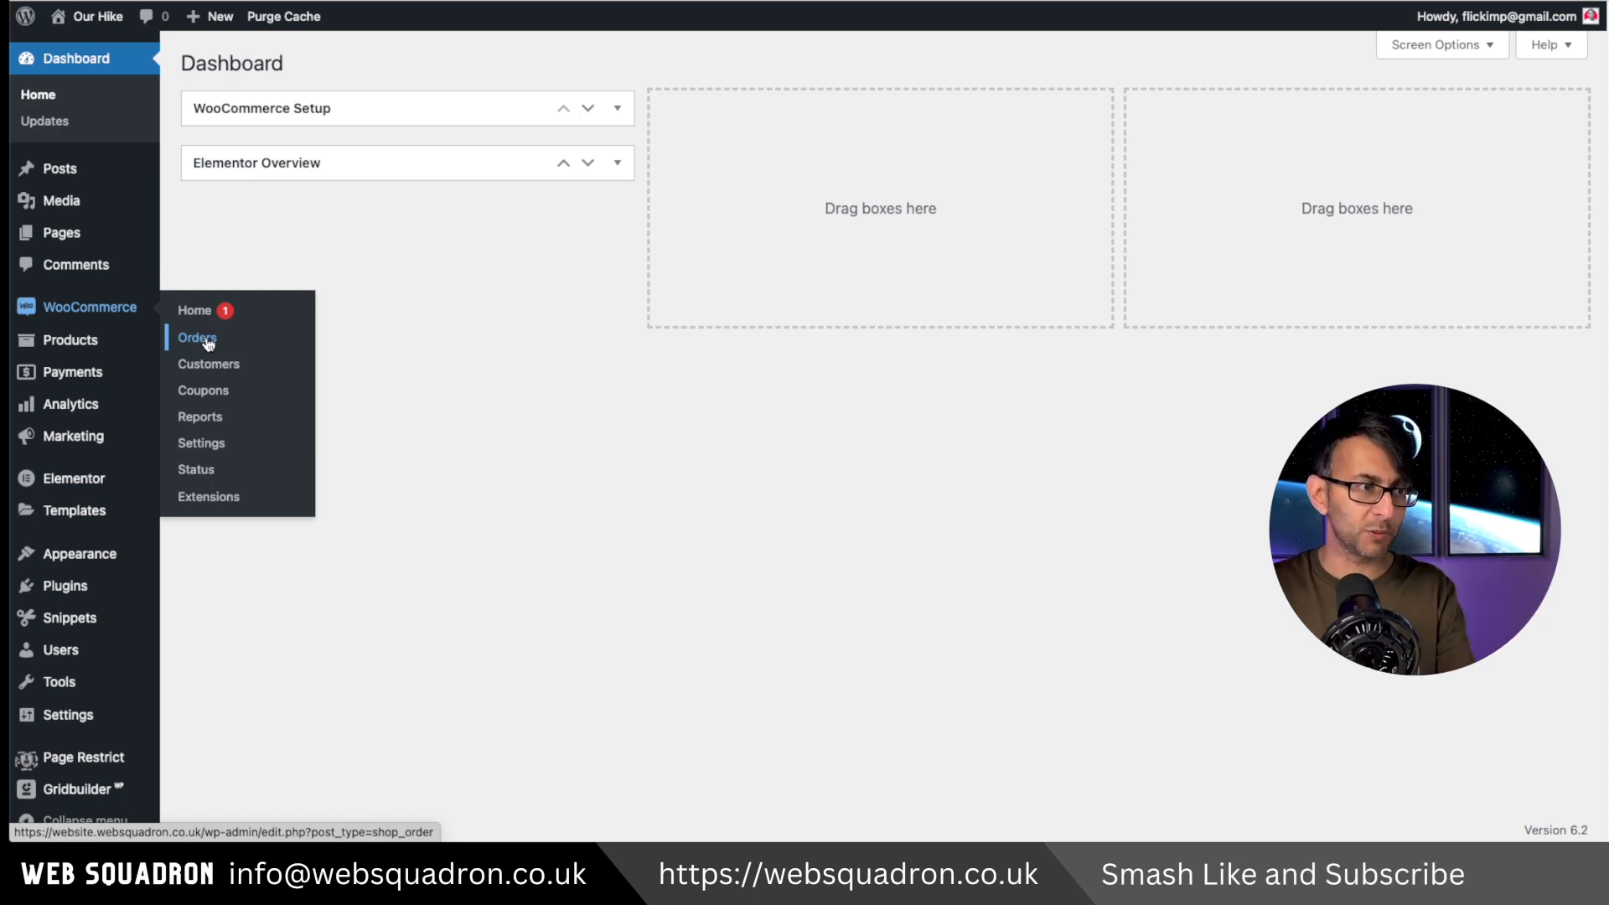
pyautogui.click(207, 342)
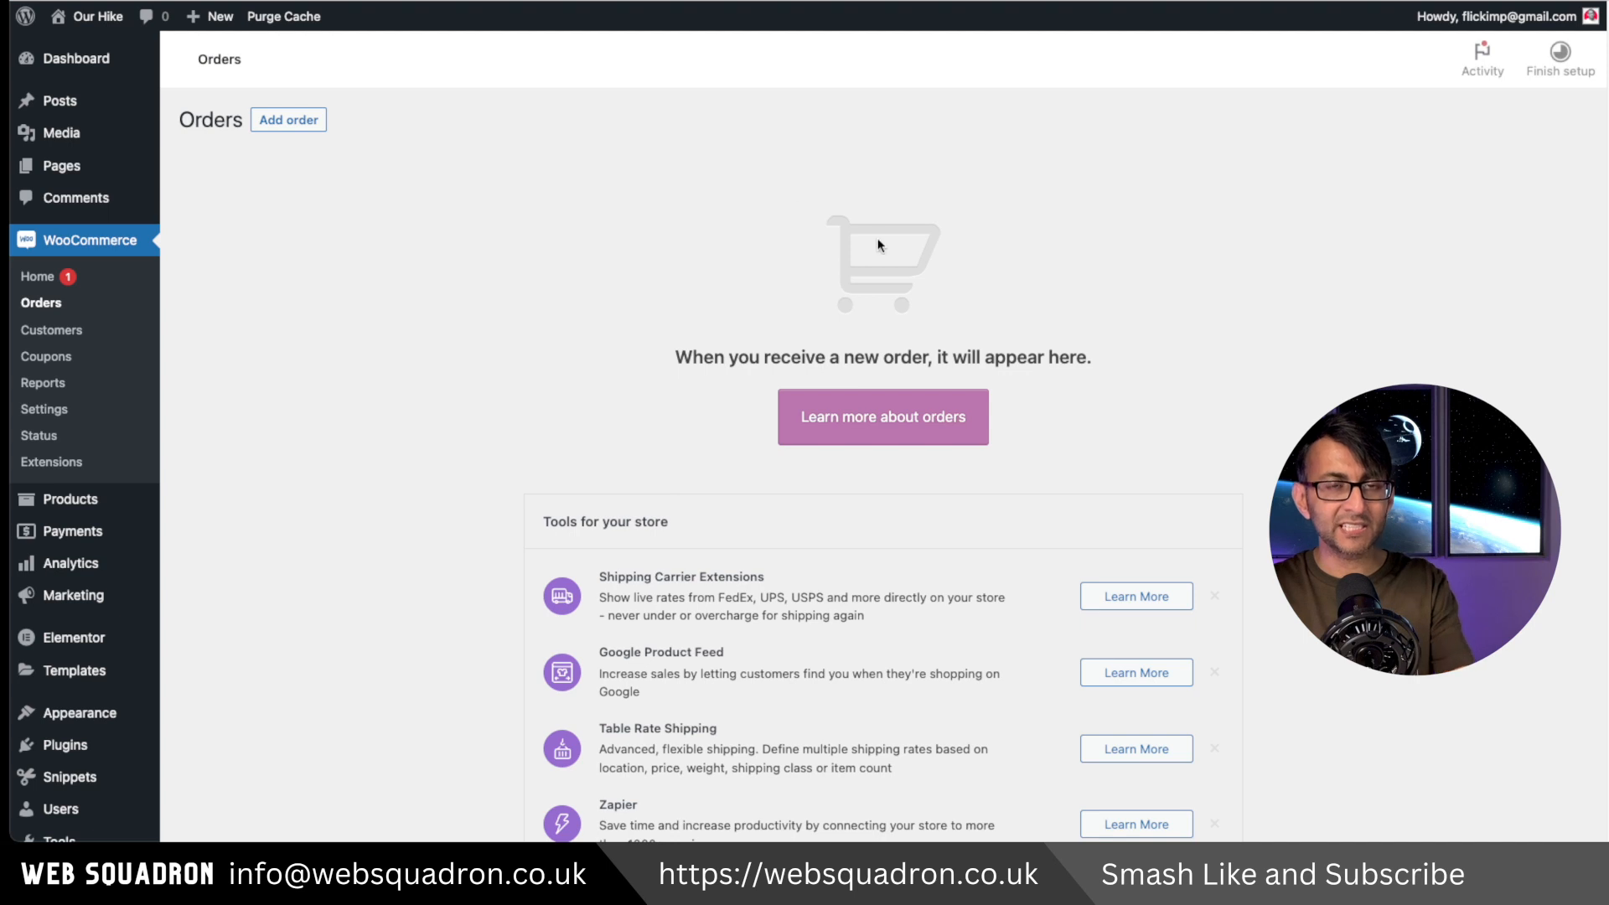
pyautogui.click(297, 127)
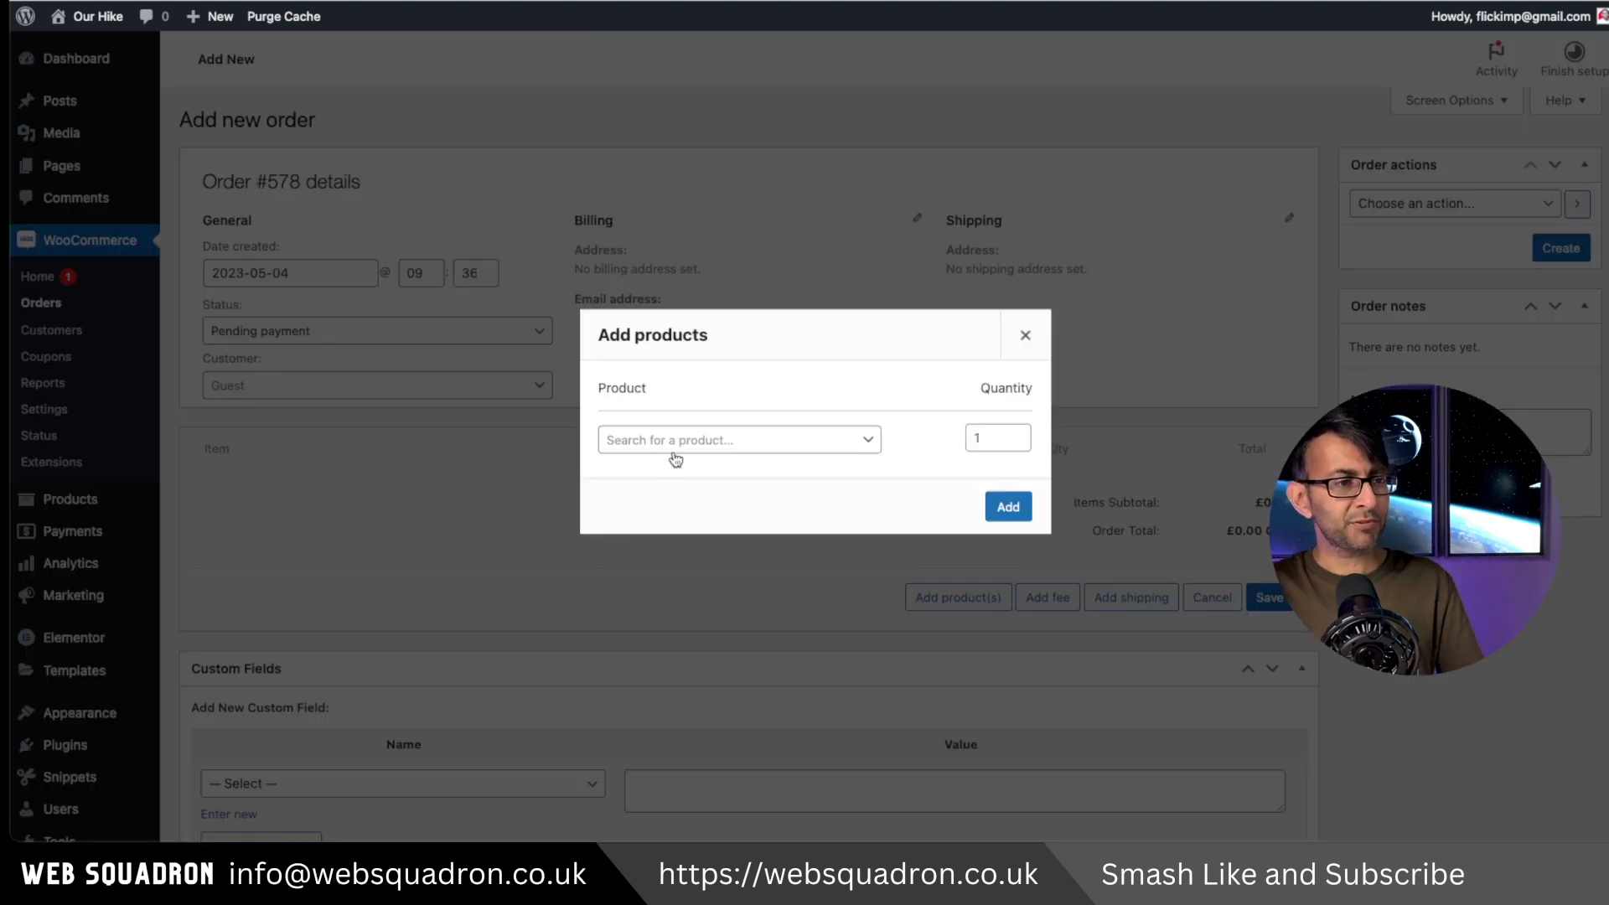
pyautogui.click(683, 442)
pyautogui.write('rock')
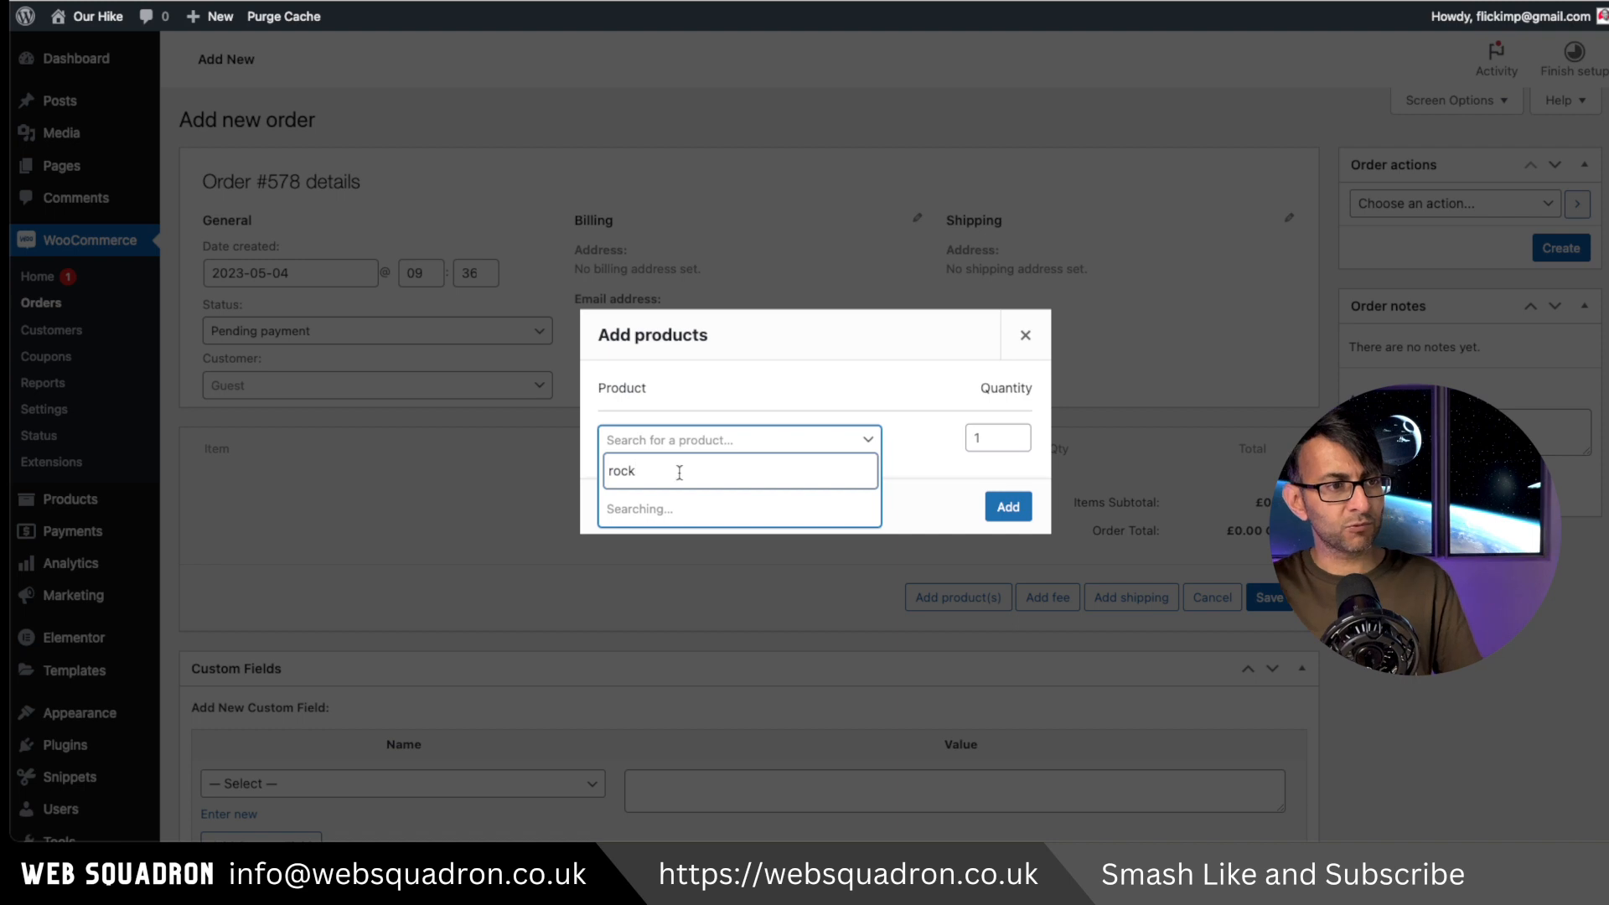
pyautogui.press('Return')
pyautogui.click(1008, 534)
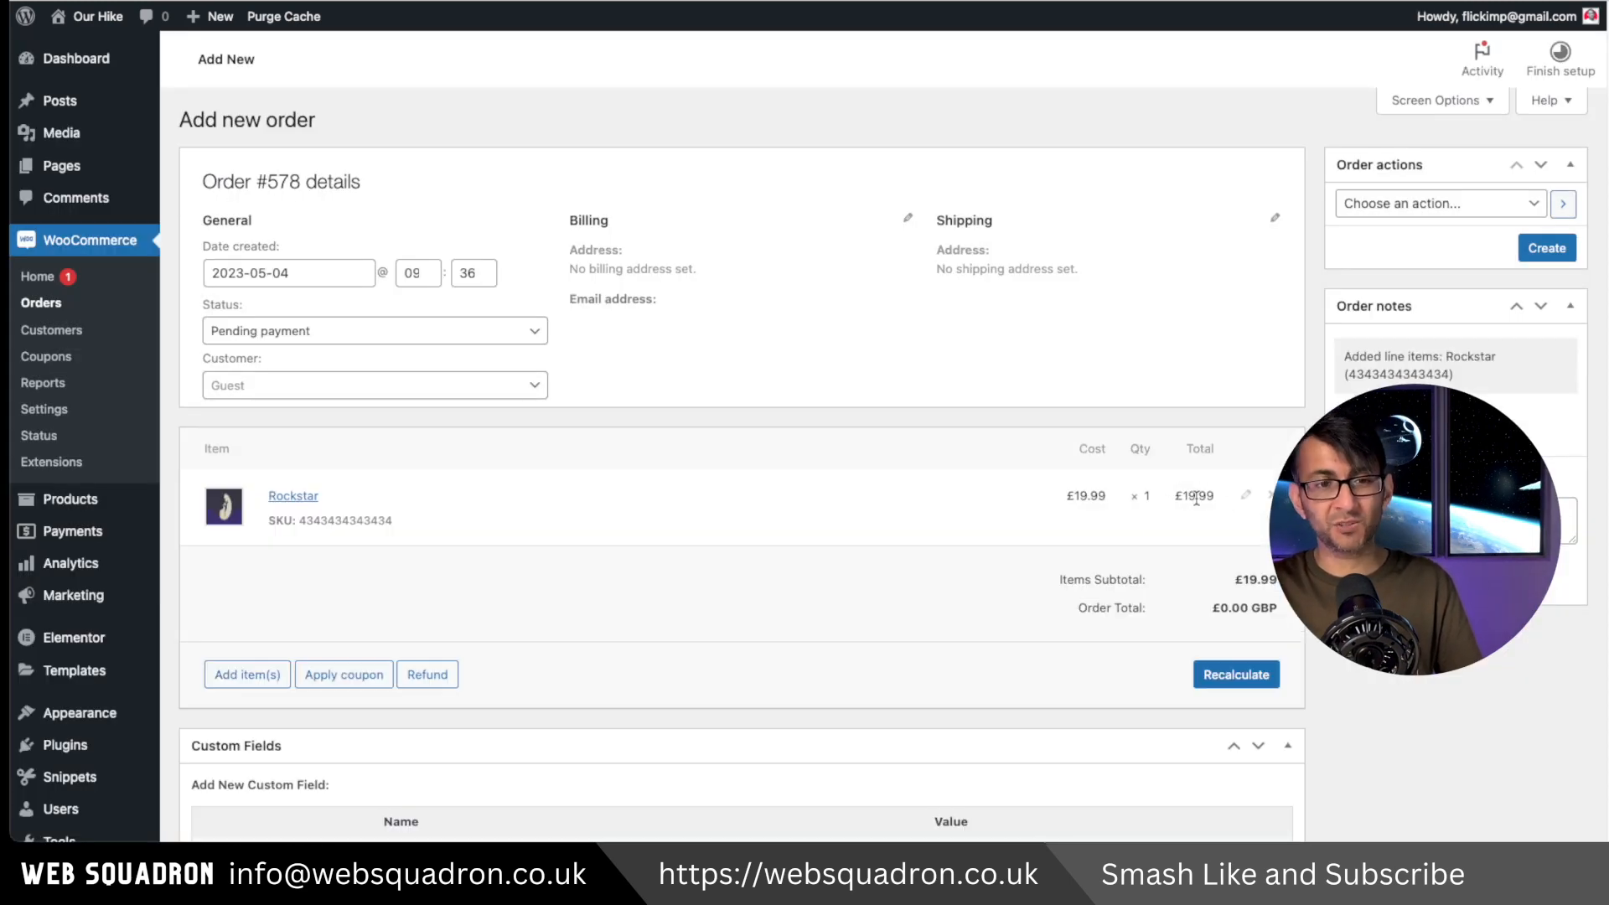
# Set the Rockstar line item's total to 0 in the new order and save the item
pyautogui.click(1245, 496)
pyautogui.doubleClick(1181, 563)
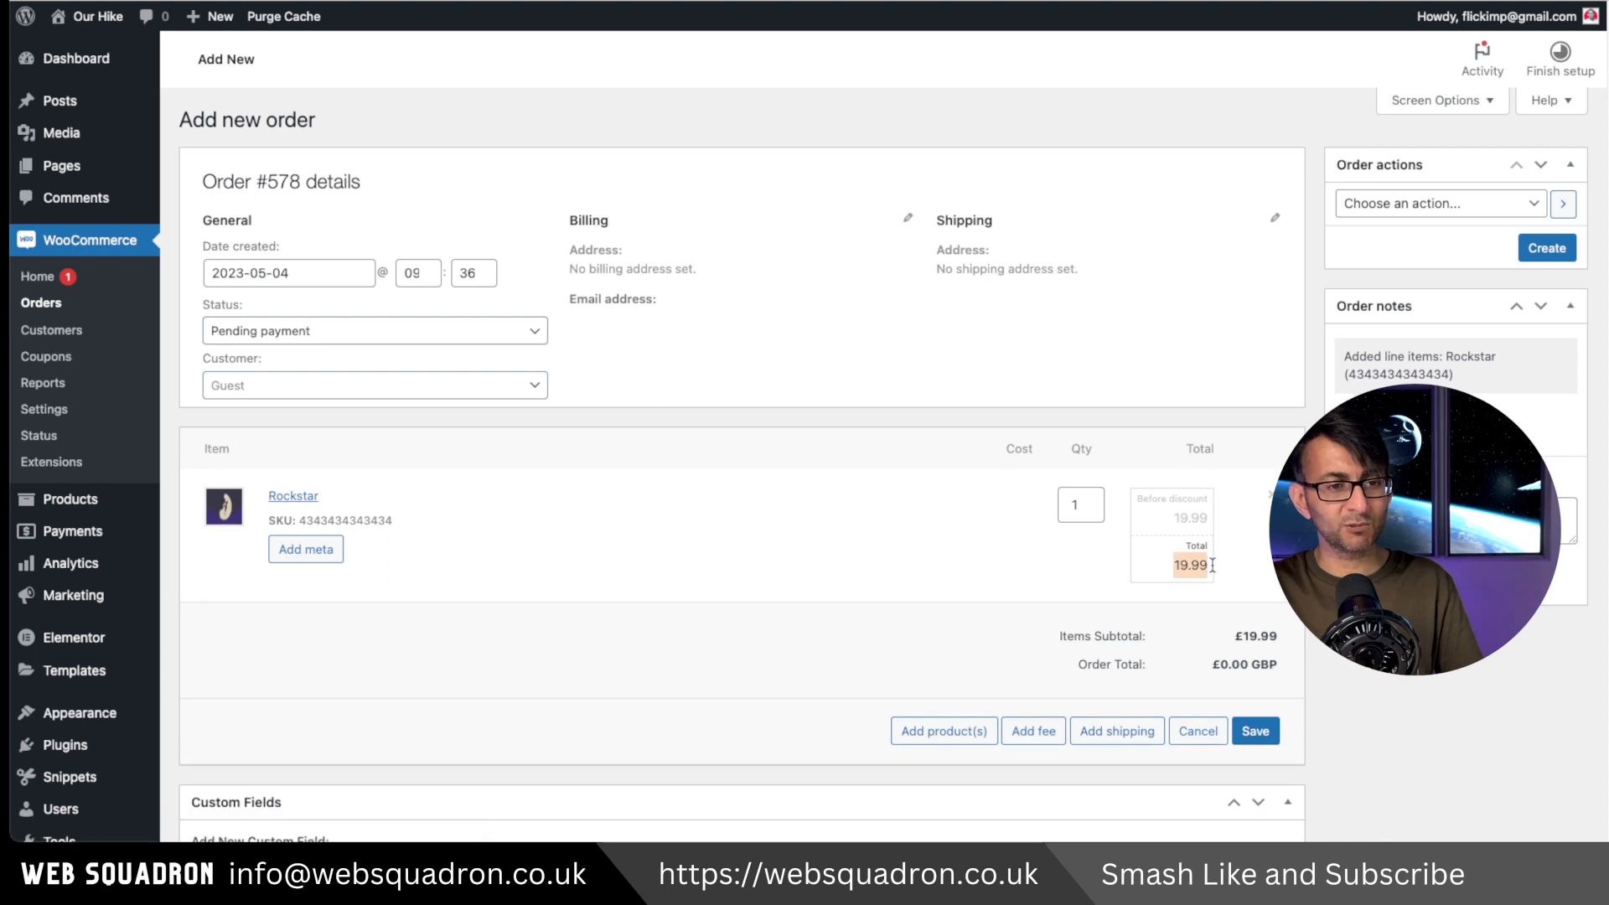
pyautogui.write('0')
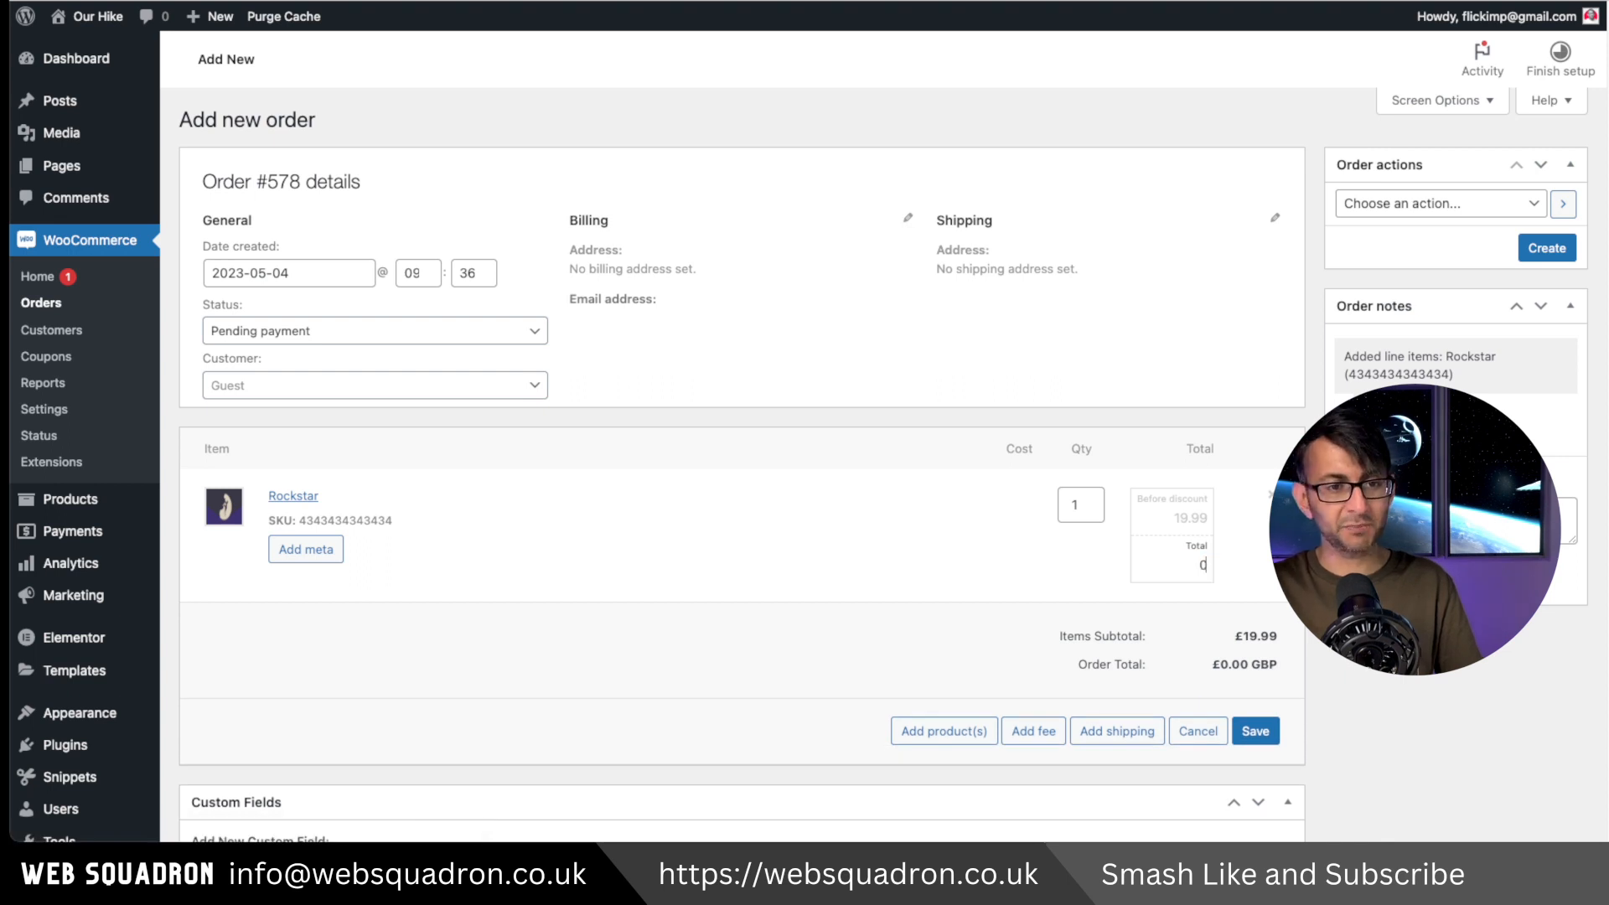
pyautogui.click(1258, 734)
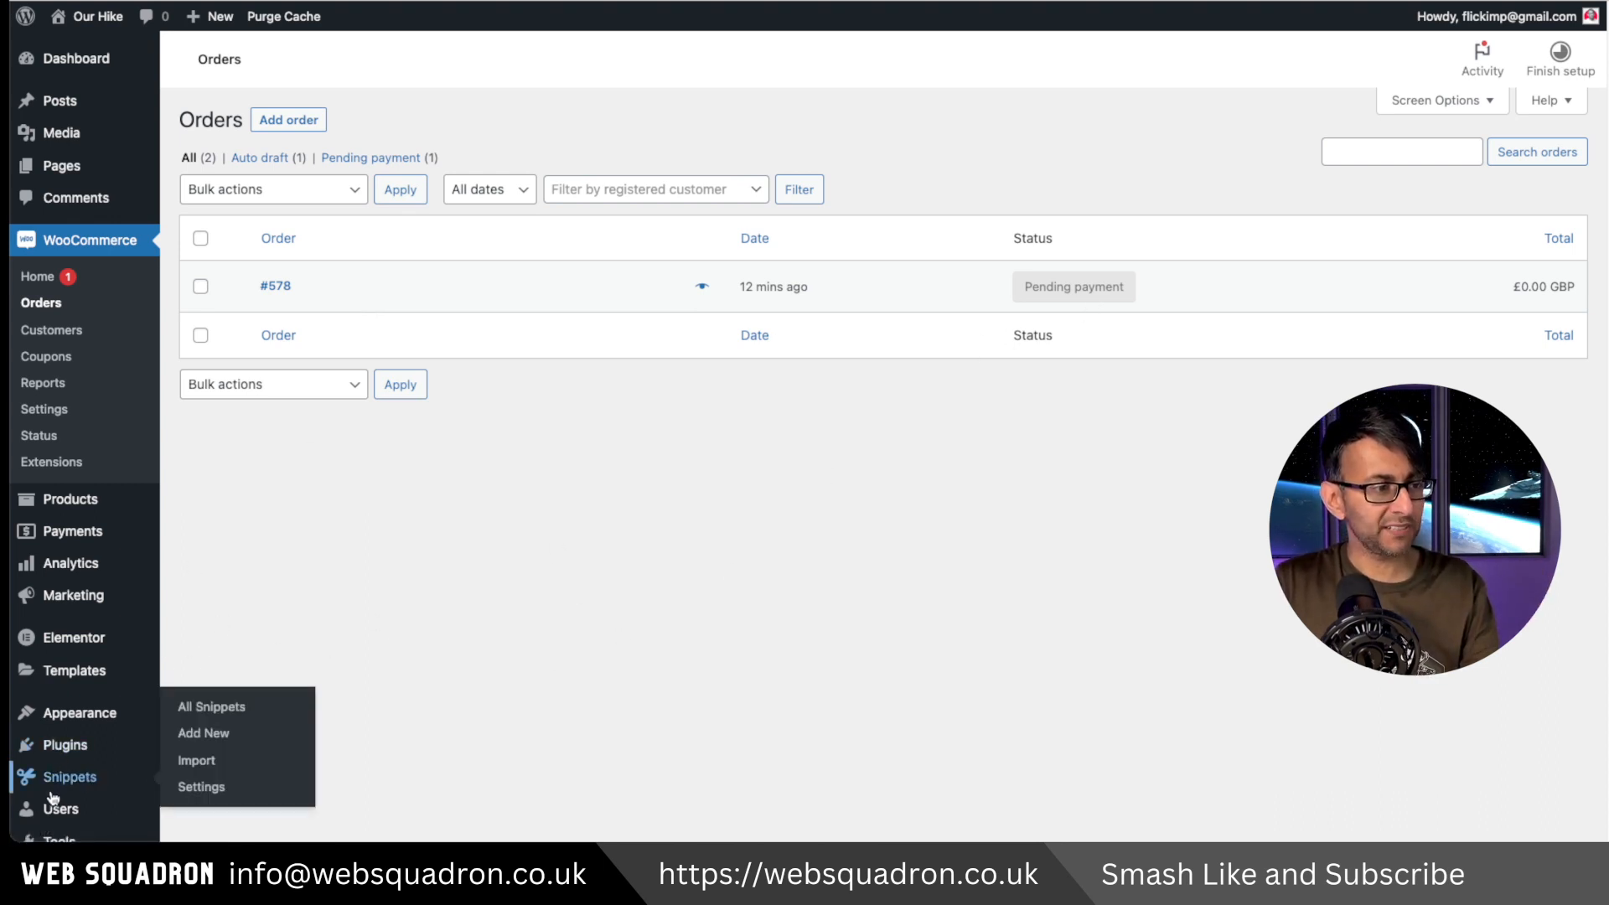
# Check the pending order in the orders list, then open it and review the available order statuses
pyautogui.moveTo(69, 819)
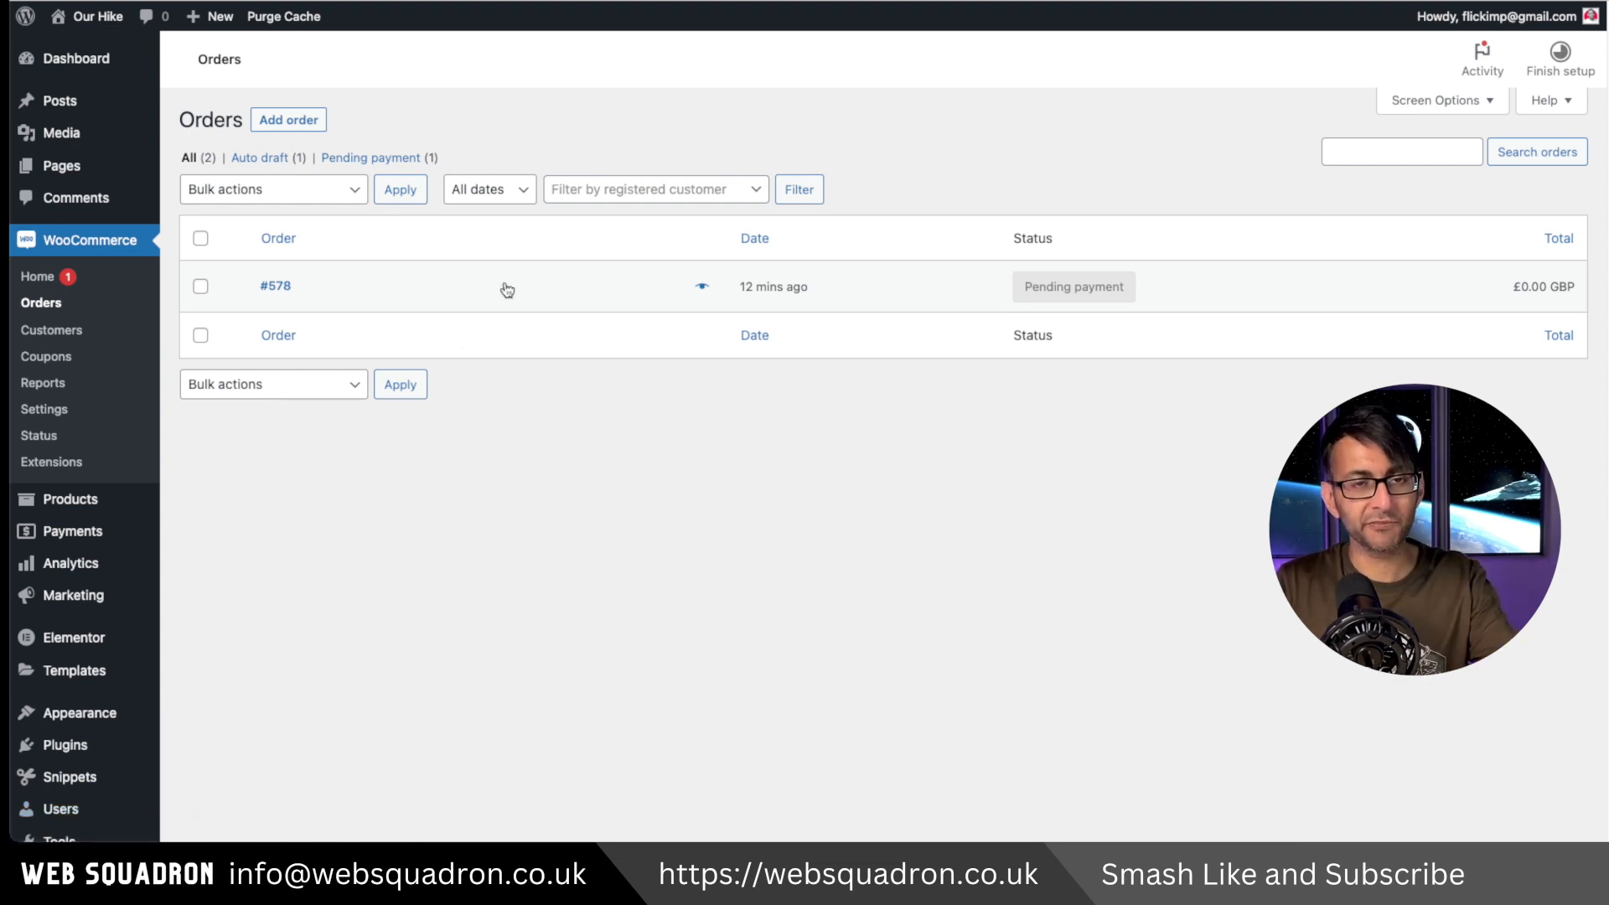
pyautogui.moveTo(1066, 298)
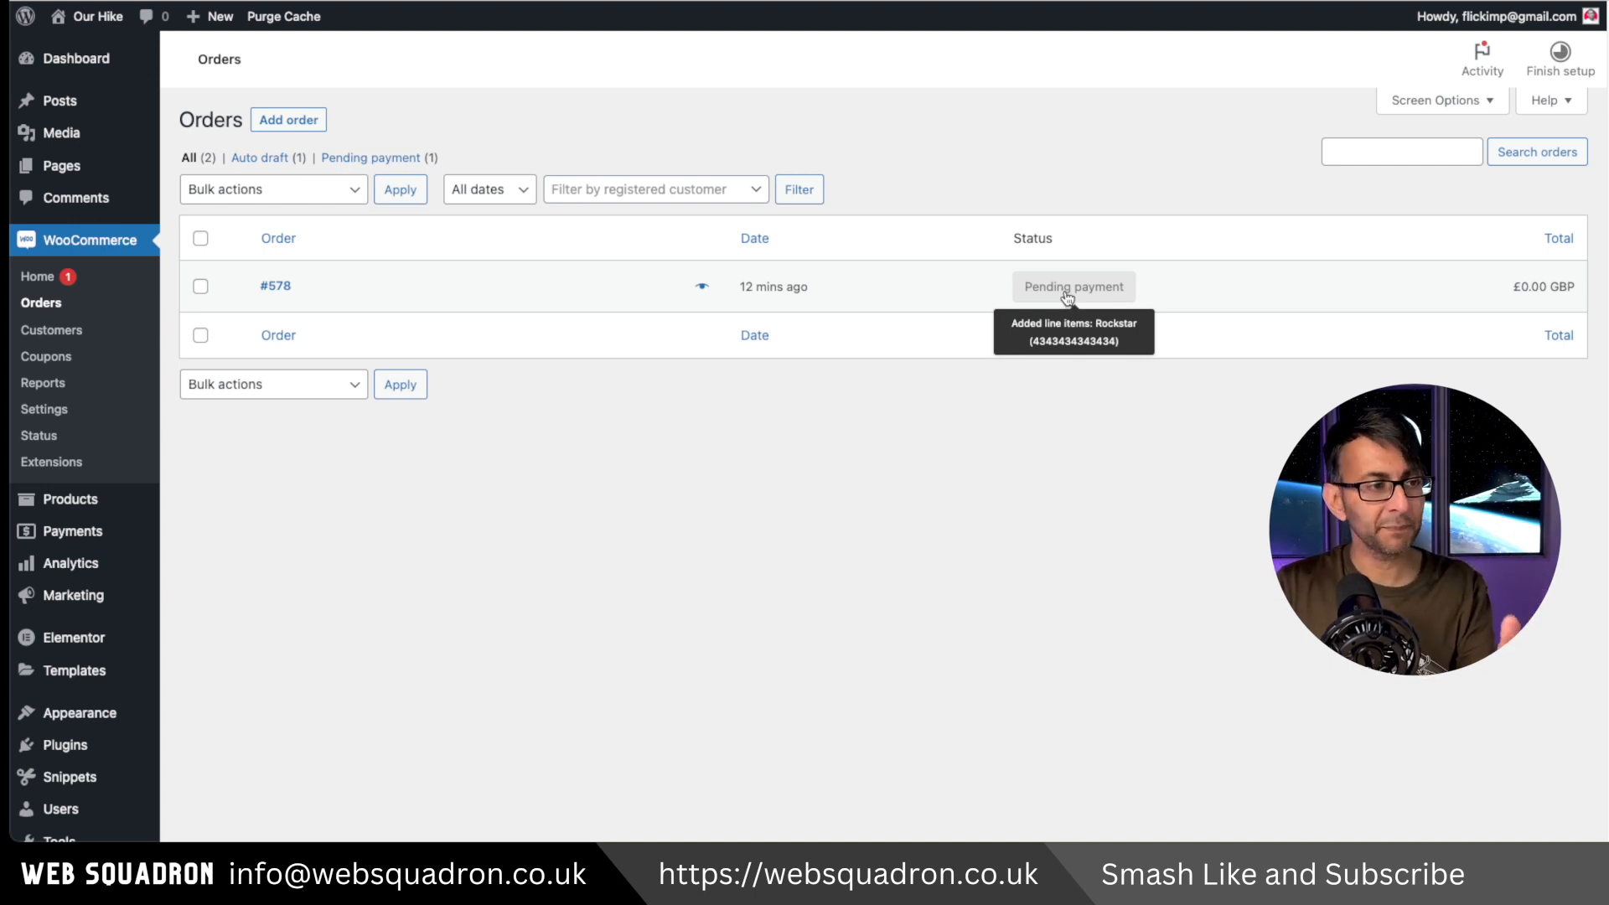
pyautogui.click(277, 288)
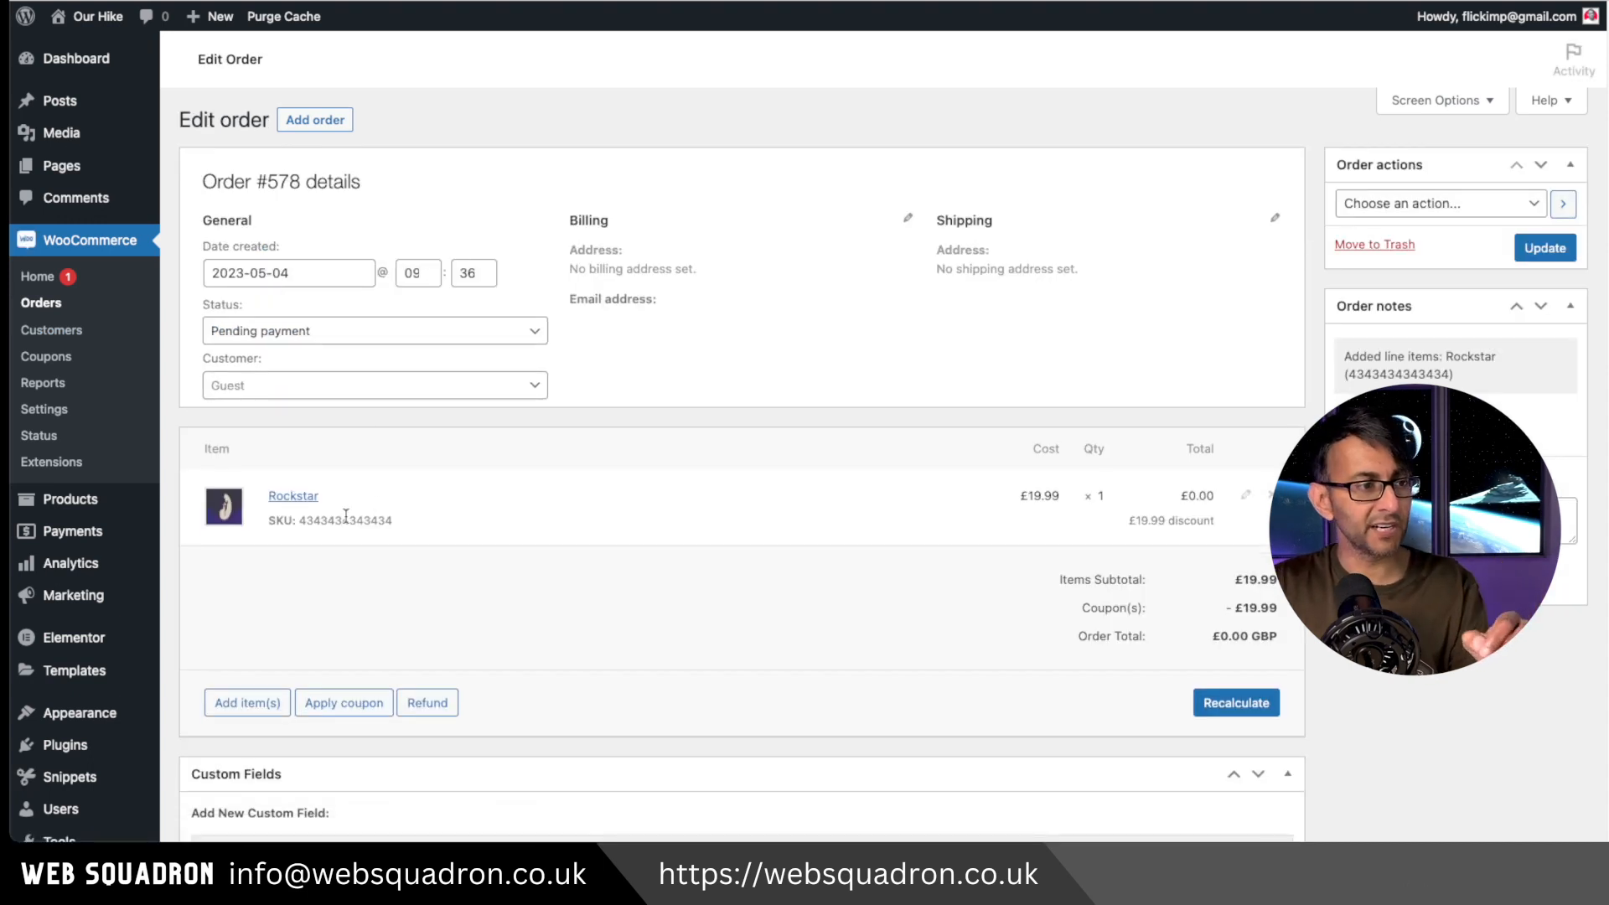
pyautogui.click(478, 332)
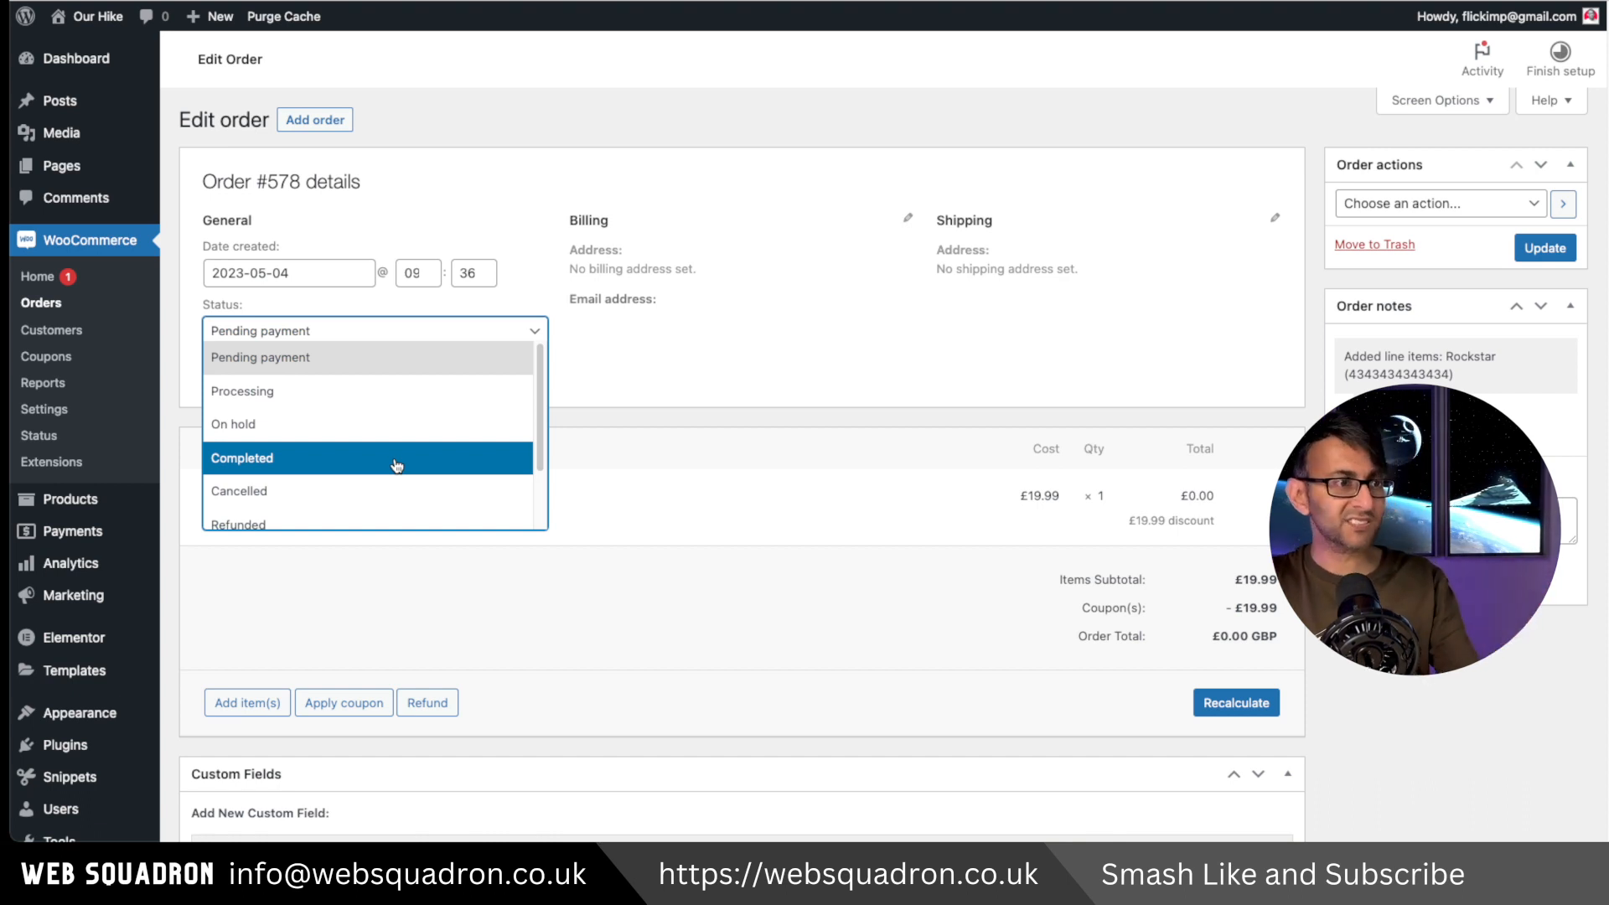
pyautogui.click(621, 419)
# Add a PHP snippet titled "Autocomplete Virtual Products" containing the auto_complete_virtual_orders function, and activate it
pyautogui.moveTo(88, 788)
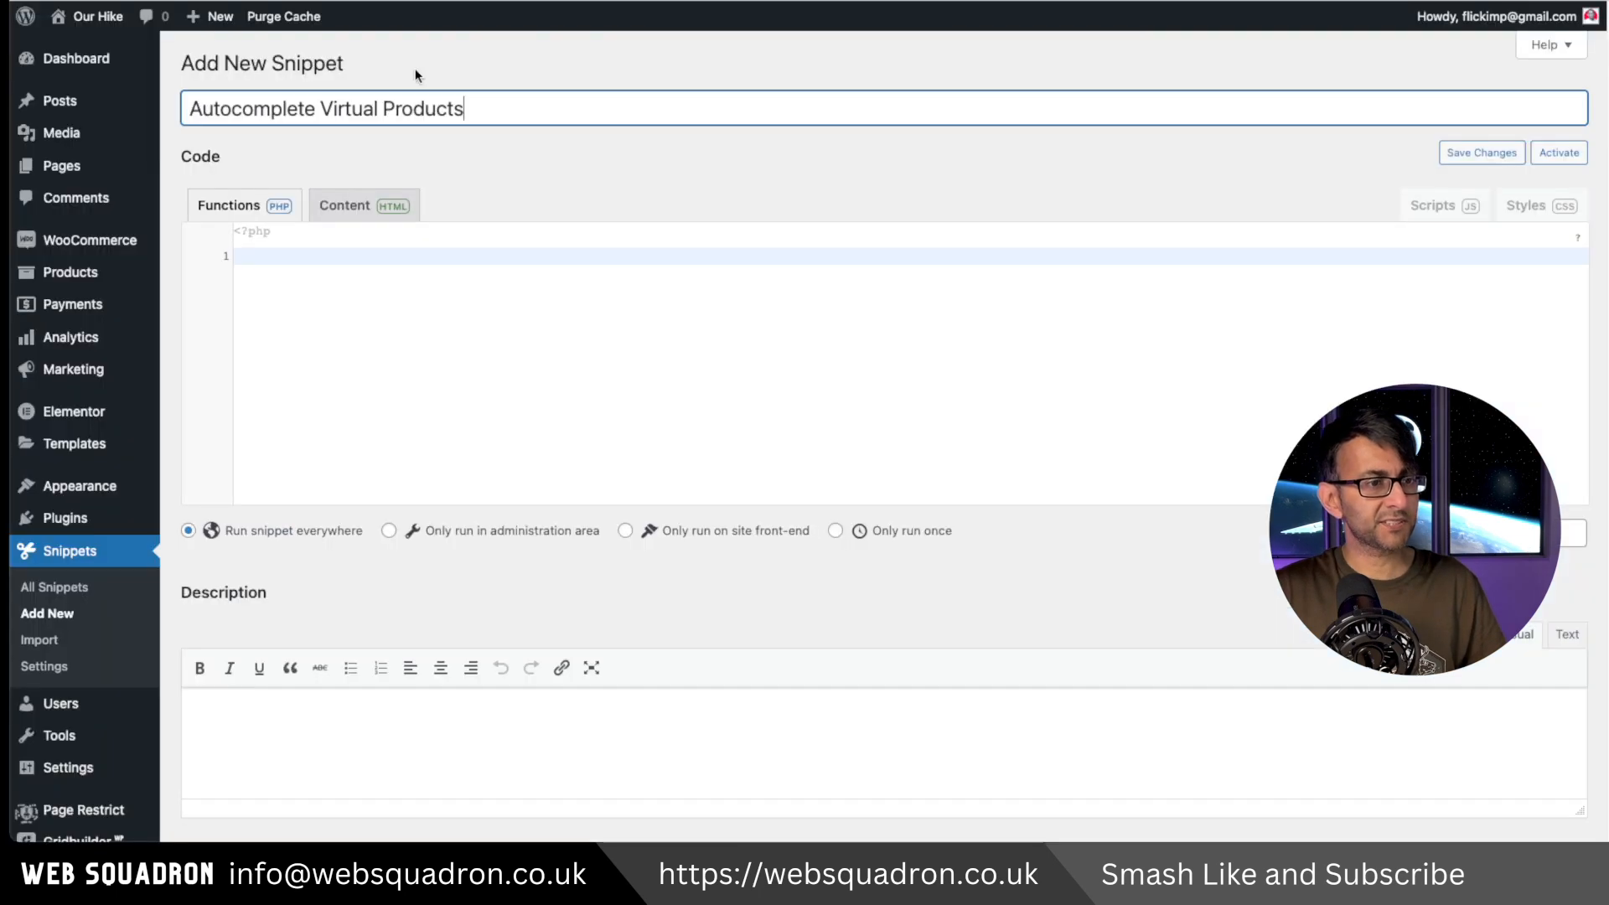
pyautogui.click(353, 330)
pyautogui.write("function auto_complete_virtual_orders( $payment_complete_status, $order_id, $order ) { $current_status = $order->get_status(); // We only want to update the status to 'completed' if it's coming from one of the following statuses: $allowed_current_statuses = array( 'on-hold', 'pending', 'failed' );  if ( 'processing' === $payment_complete_status && in_array( $current_status, $allowed_current_statuses ) ) {  $order_items = $order->get_items();  // Create an array of products in the order $order_products = array_filter( array_map( function( $item ) { // Get associated product for each line item return $item->get_product(); }, $order_items ), function( $product ) { // Remove non-products return !! $product; } );  if ( count( $order_products > 0 ) ) { // Check if each product is 'virtual' $is_virtual_order = array_reduce( $order_products, function( $virtual_order_so_far, $product ) { return $virtual_order_so_far && $product->is_virtual(); }, true );  if ( $is_virtual_order ) { $payment_complete_status = 'completed'; } } } return $payment_complete_status; }")
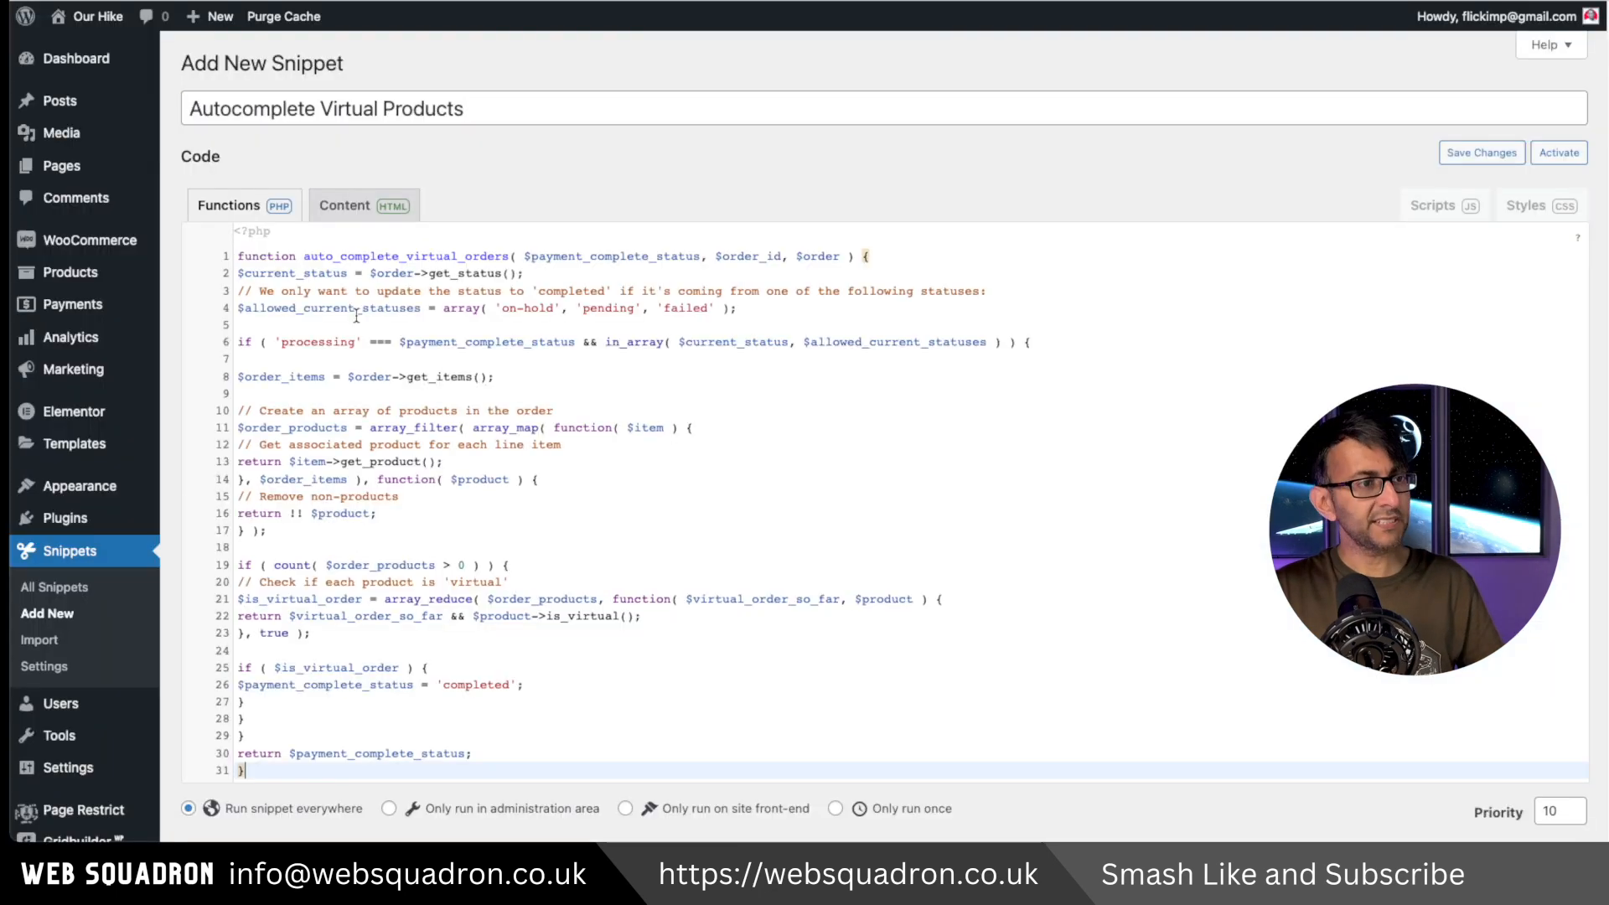
pyautogui.click(1555, 154)
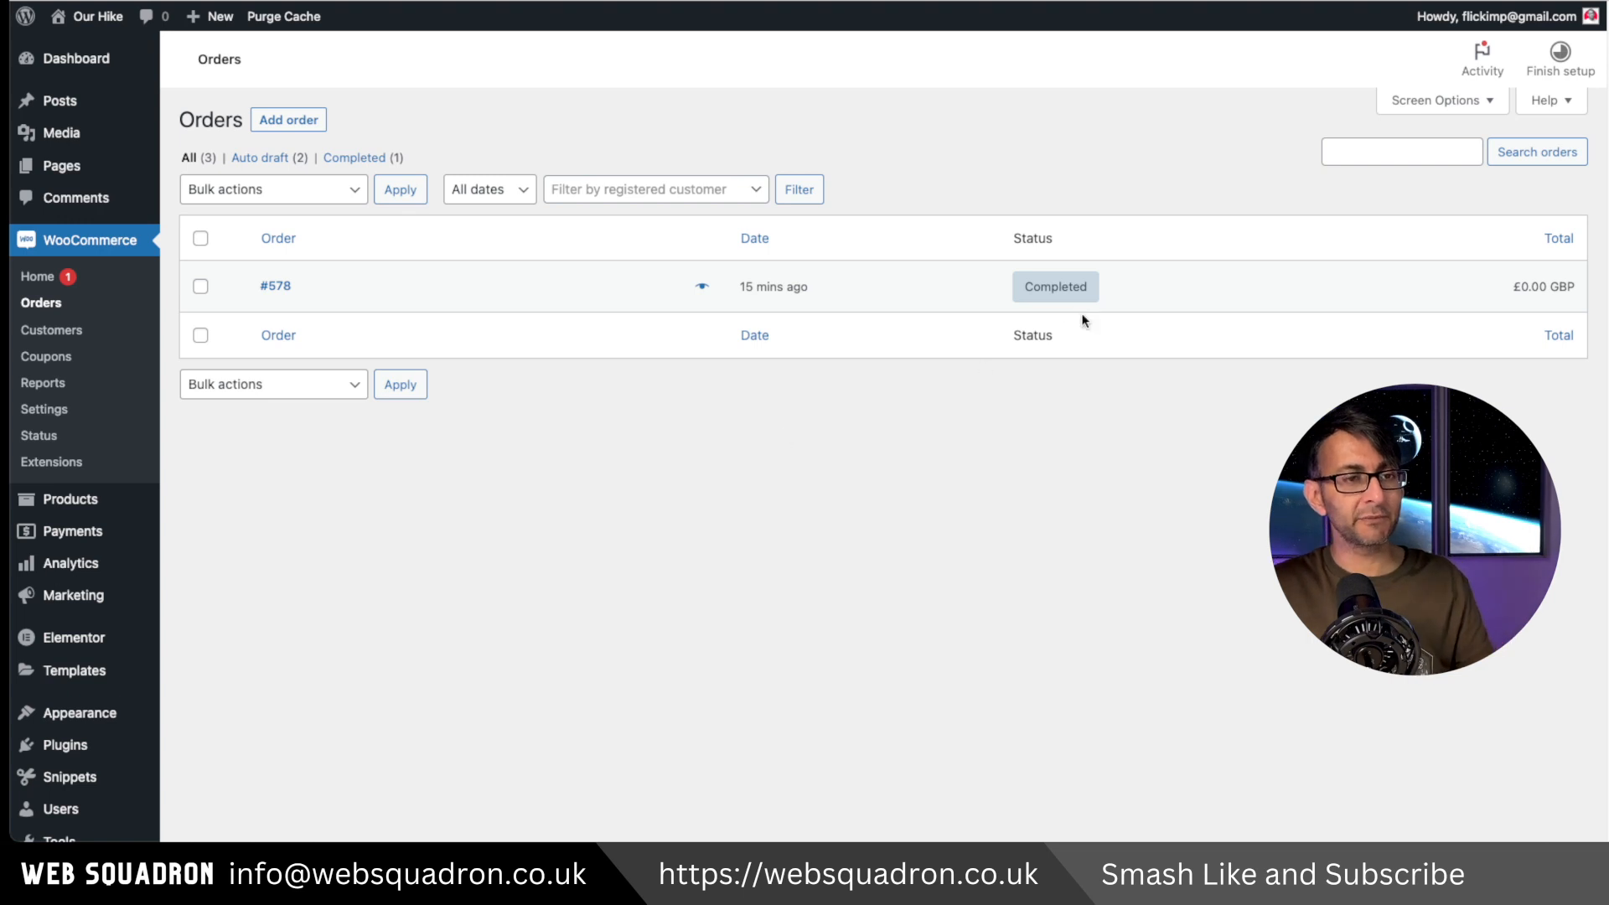
# Check the manual order's status, then visit the site's My Account page and review its Orders and Downloads sections
pyautogui.moveTo(1068, 303)
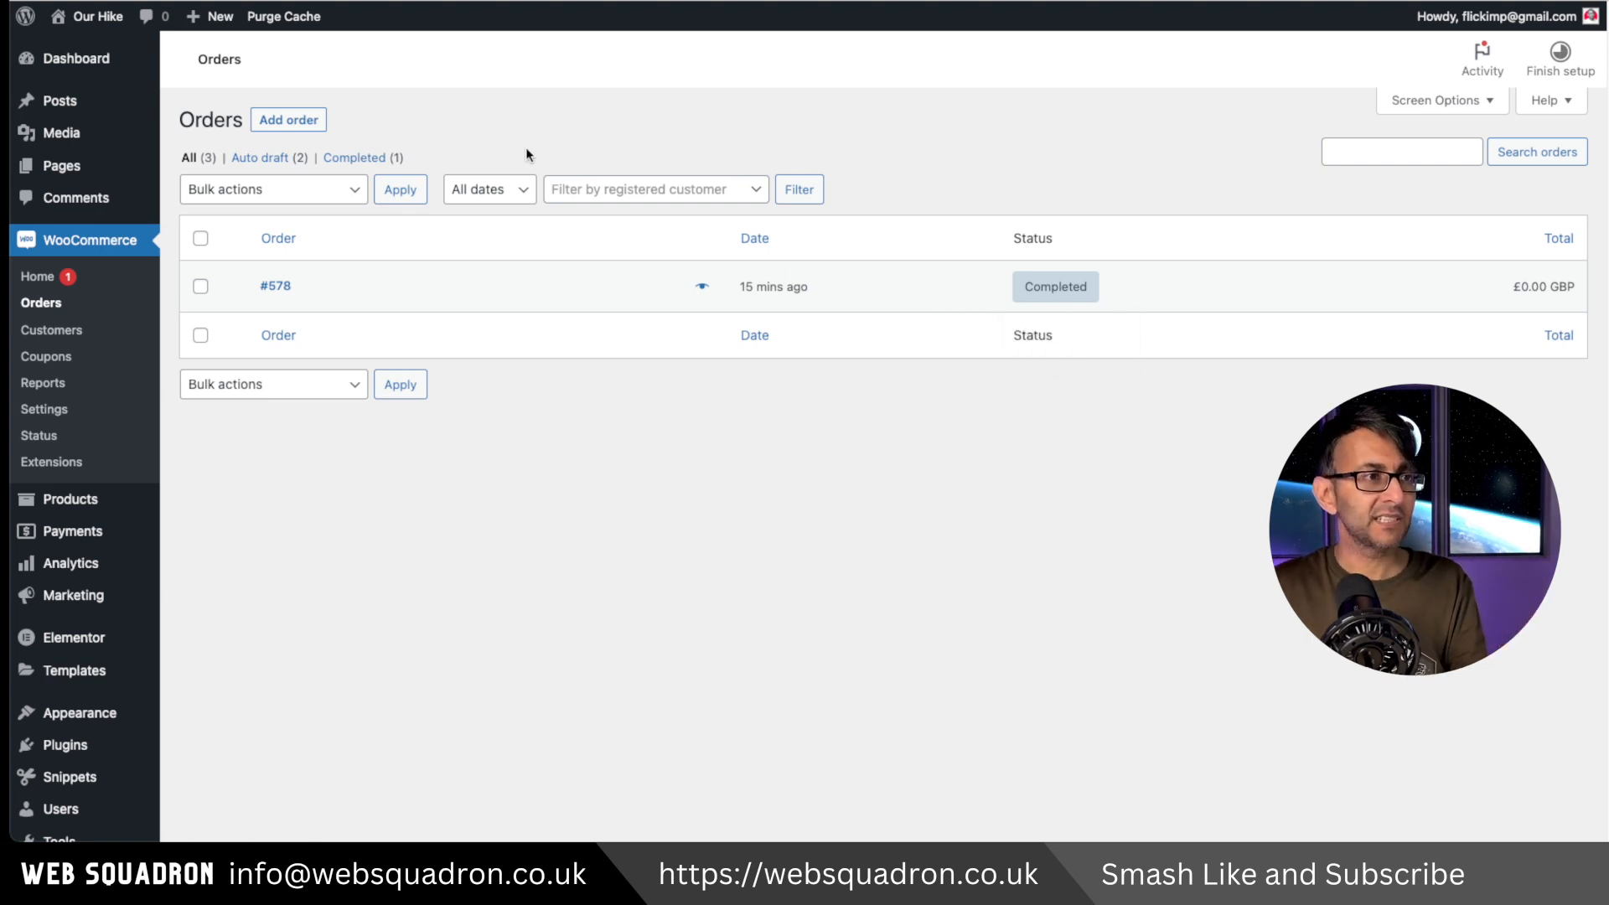
pyautogui.moveTo(94, 17)
pyautogui.click(87, 52)
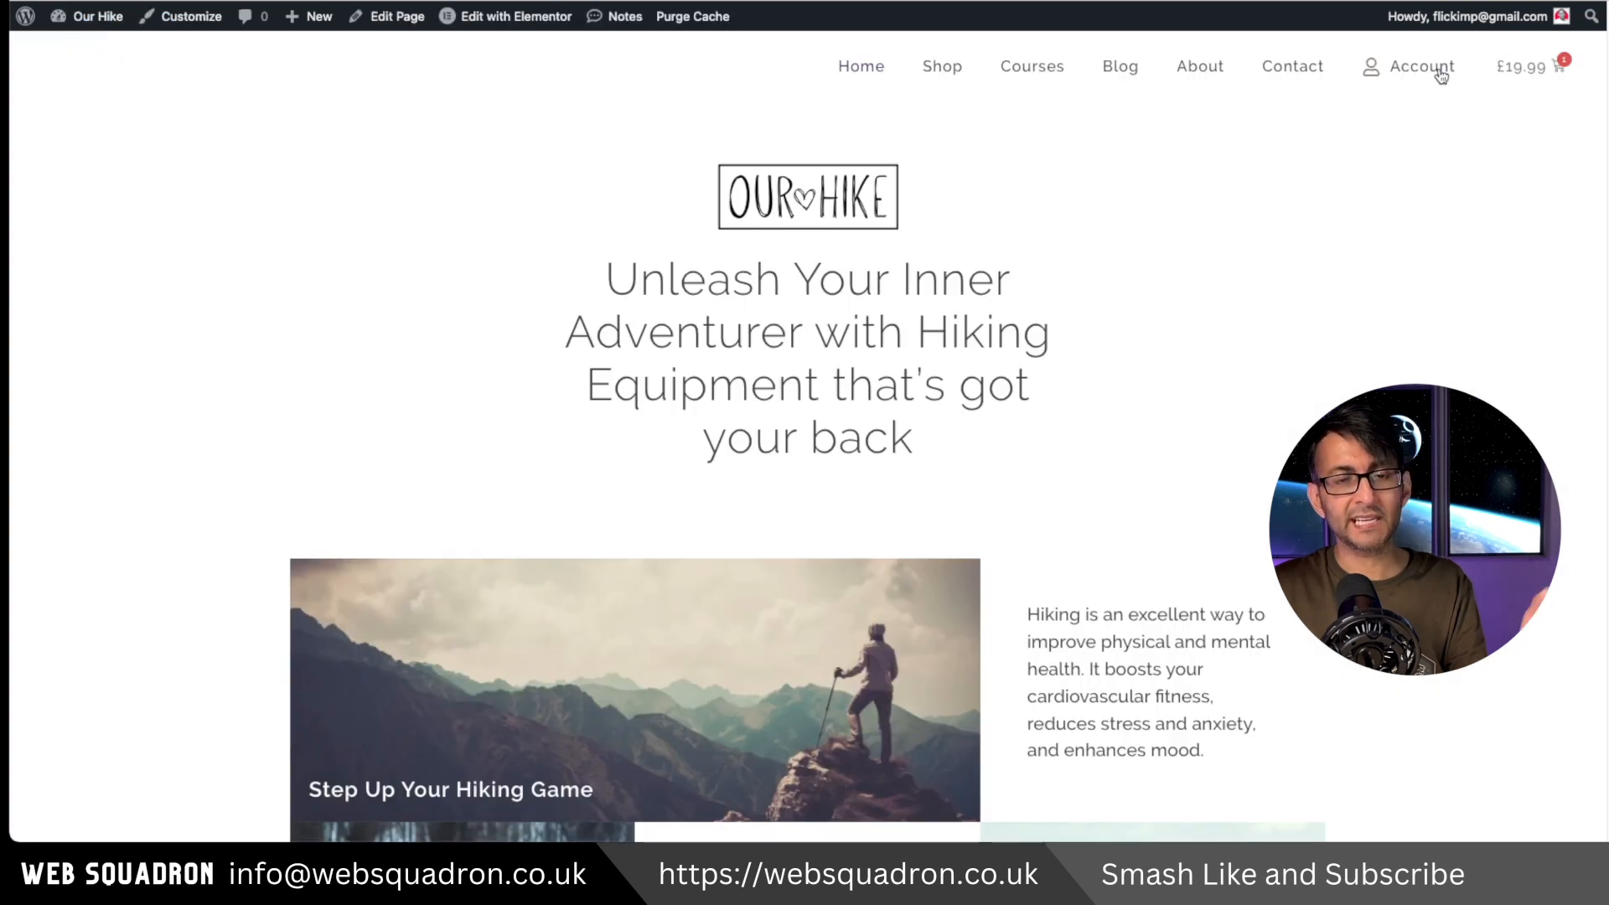
pyautogui.click(1440, 73)
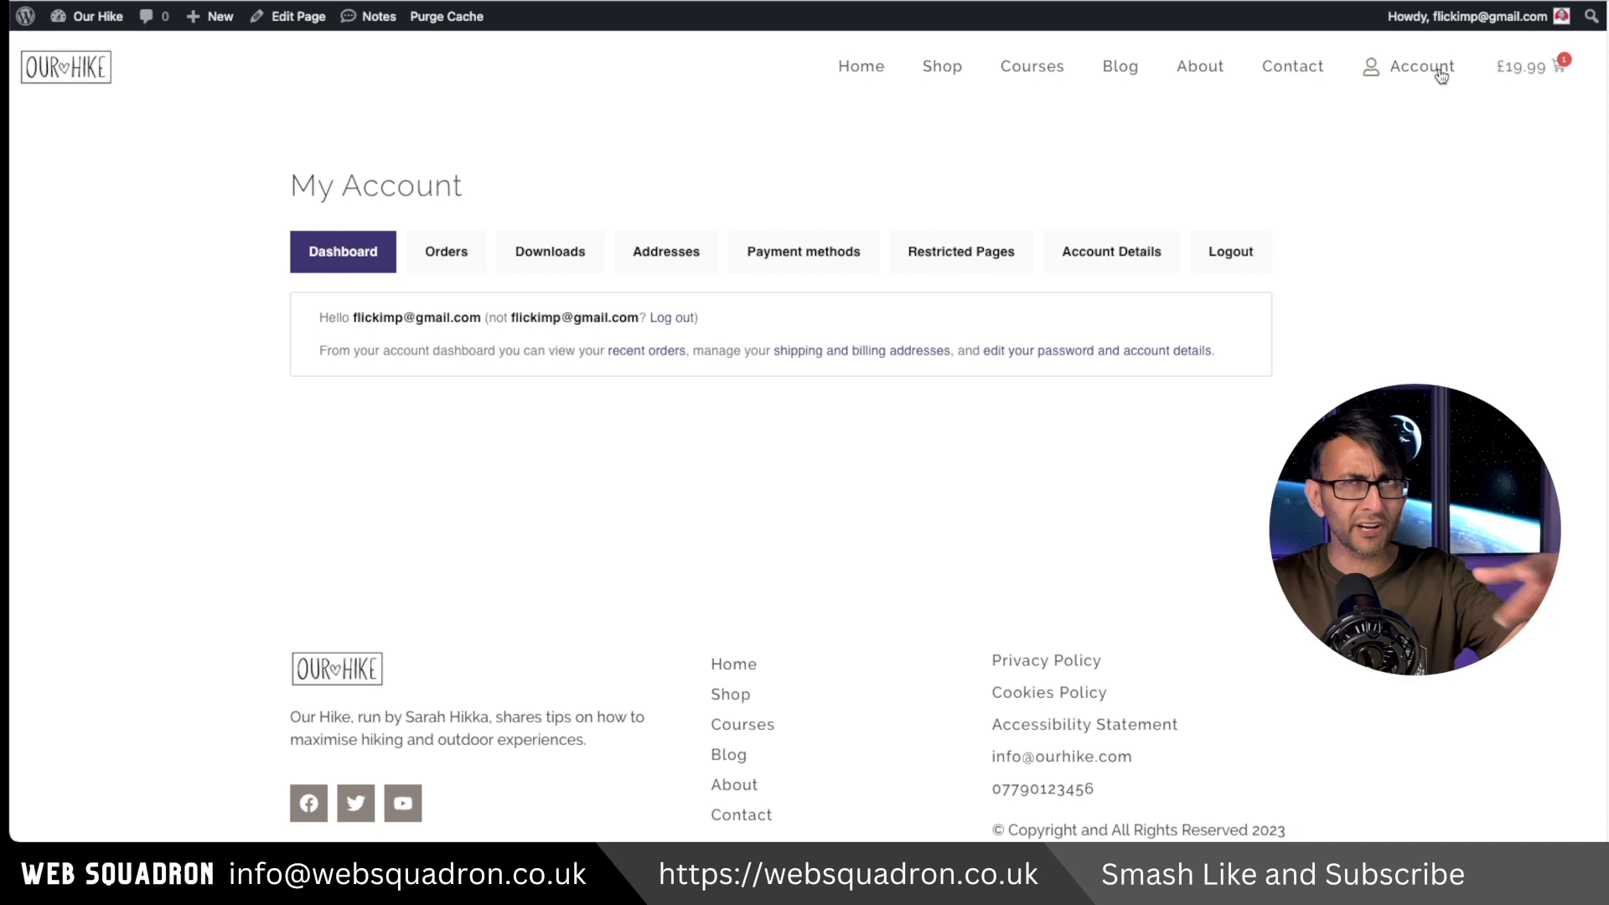
pyautogui.click(440, 257)
pyautogui.click(541, 259)
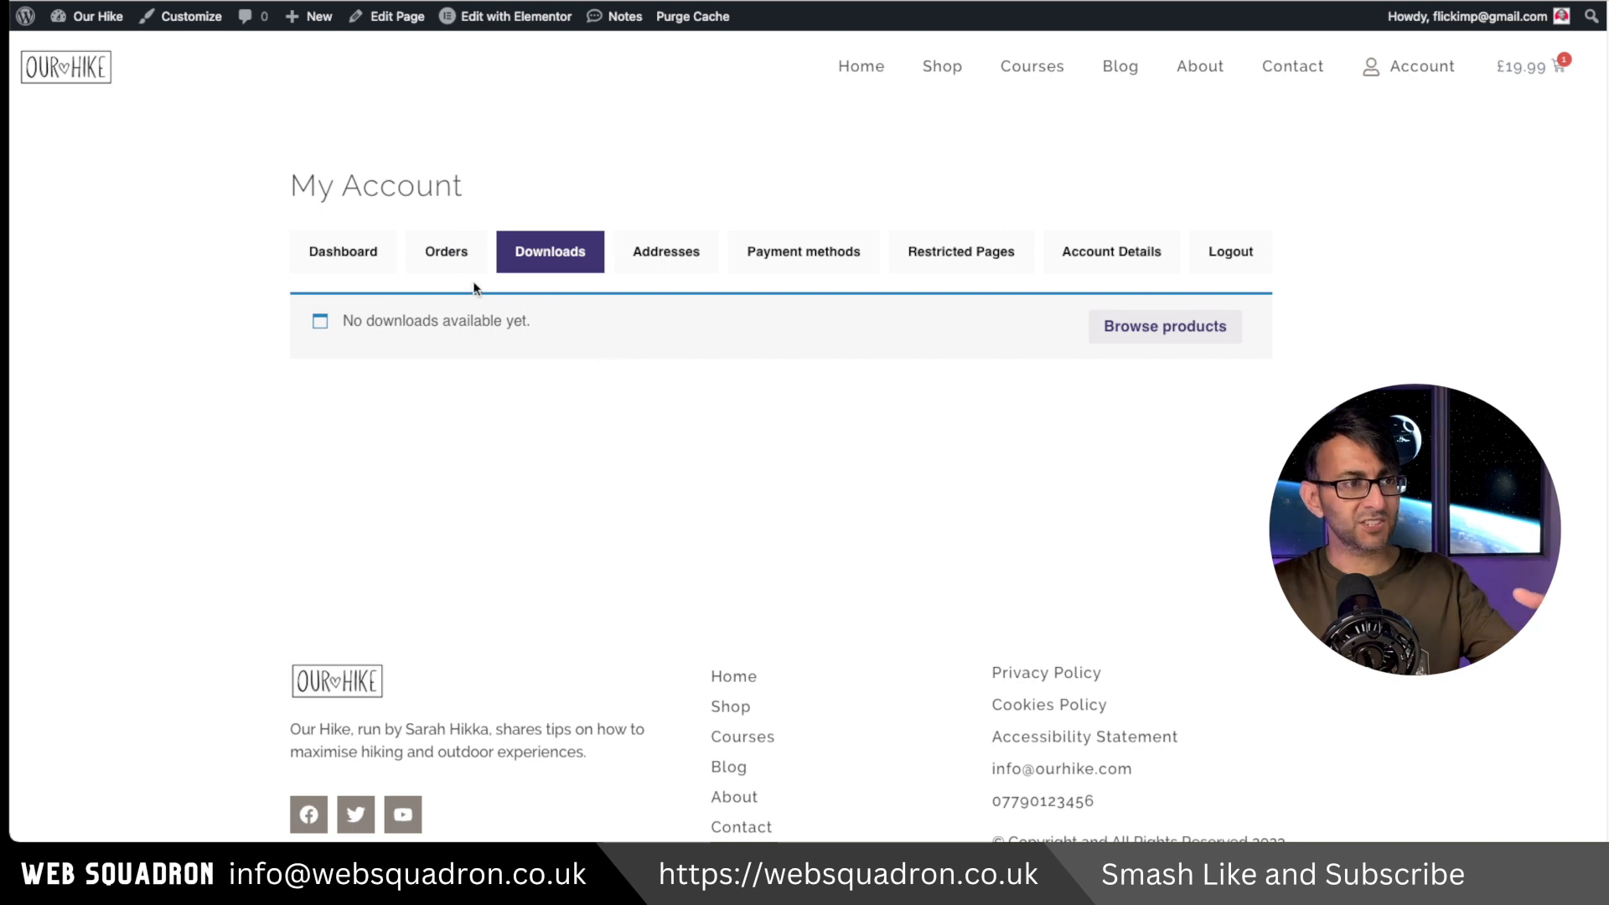
pyautogui.click(459, 270)
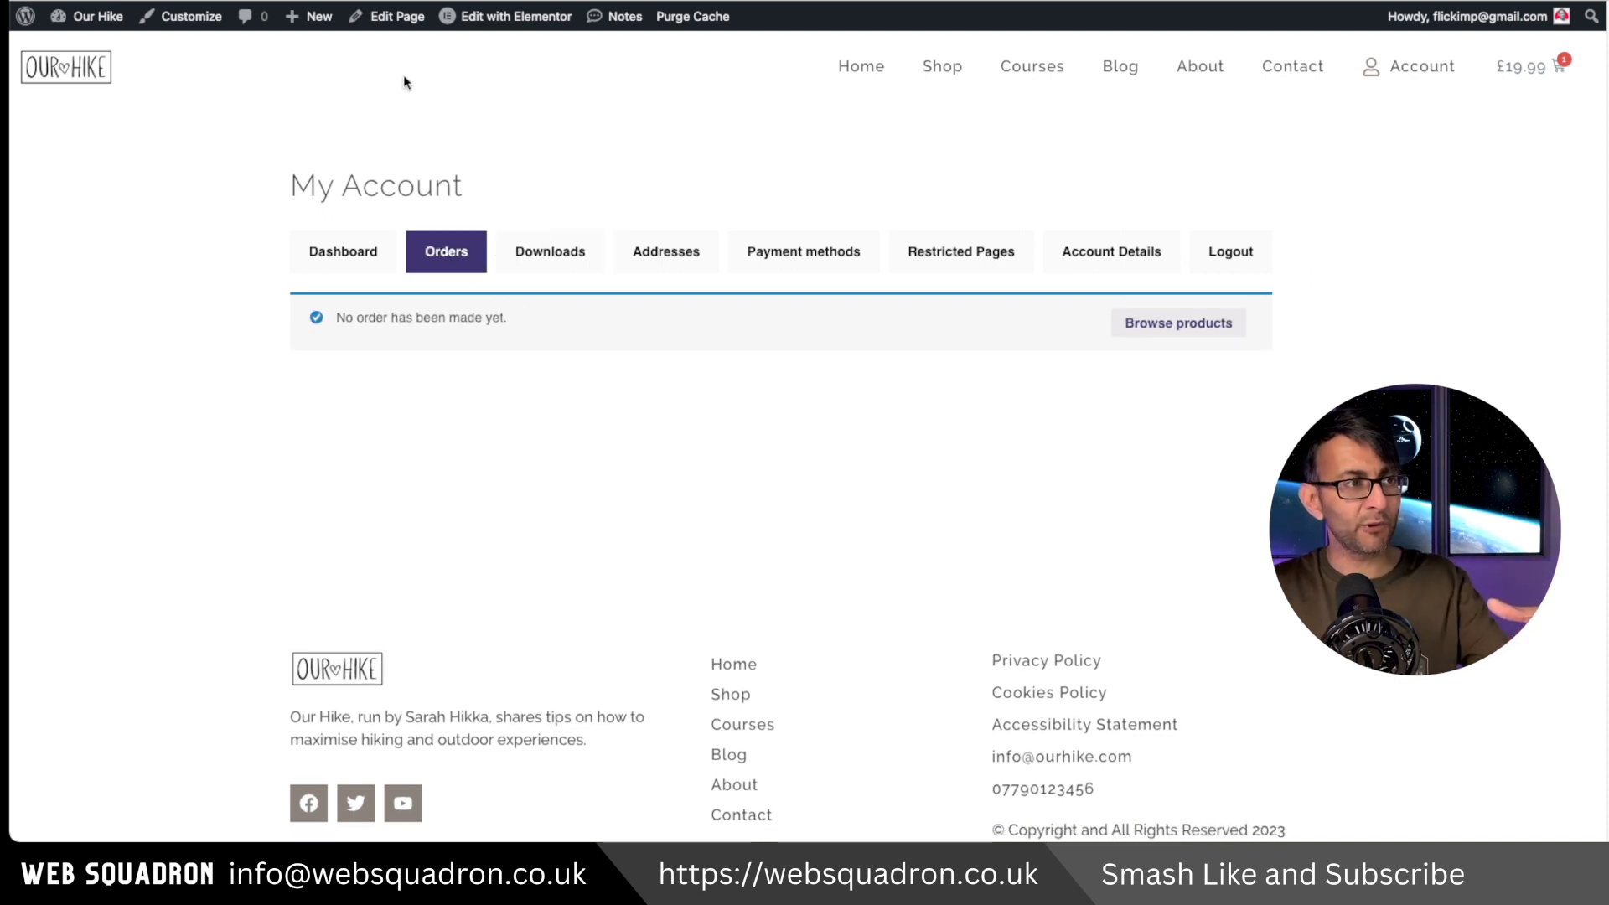
# Go to the Courses page and find the Peak-y Blinder course's access link
pyautogui.click(1037, 70)
pyautogui.scroll(-6, 668, 746)
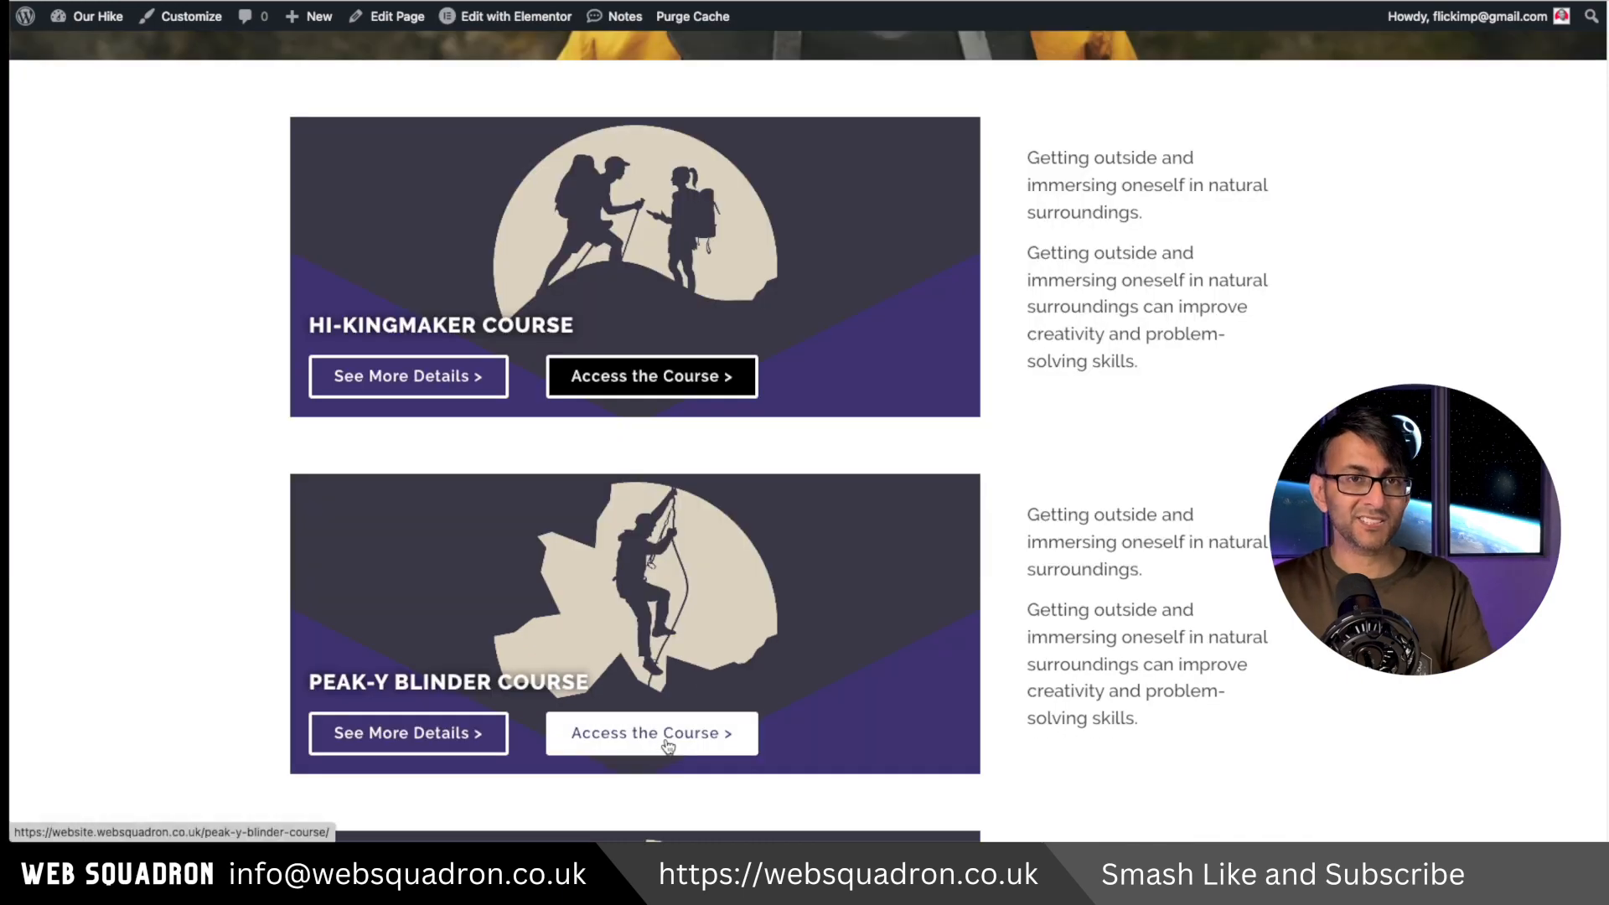